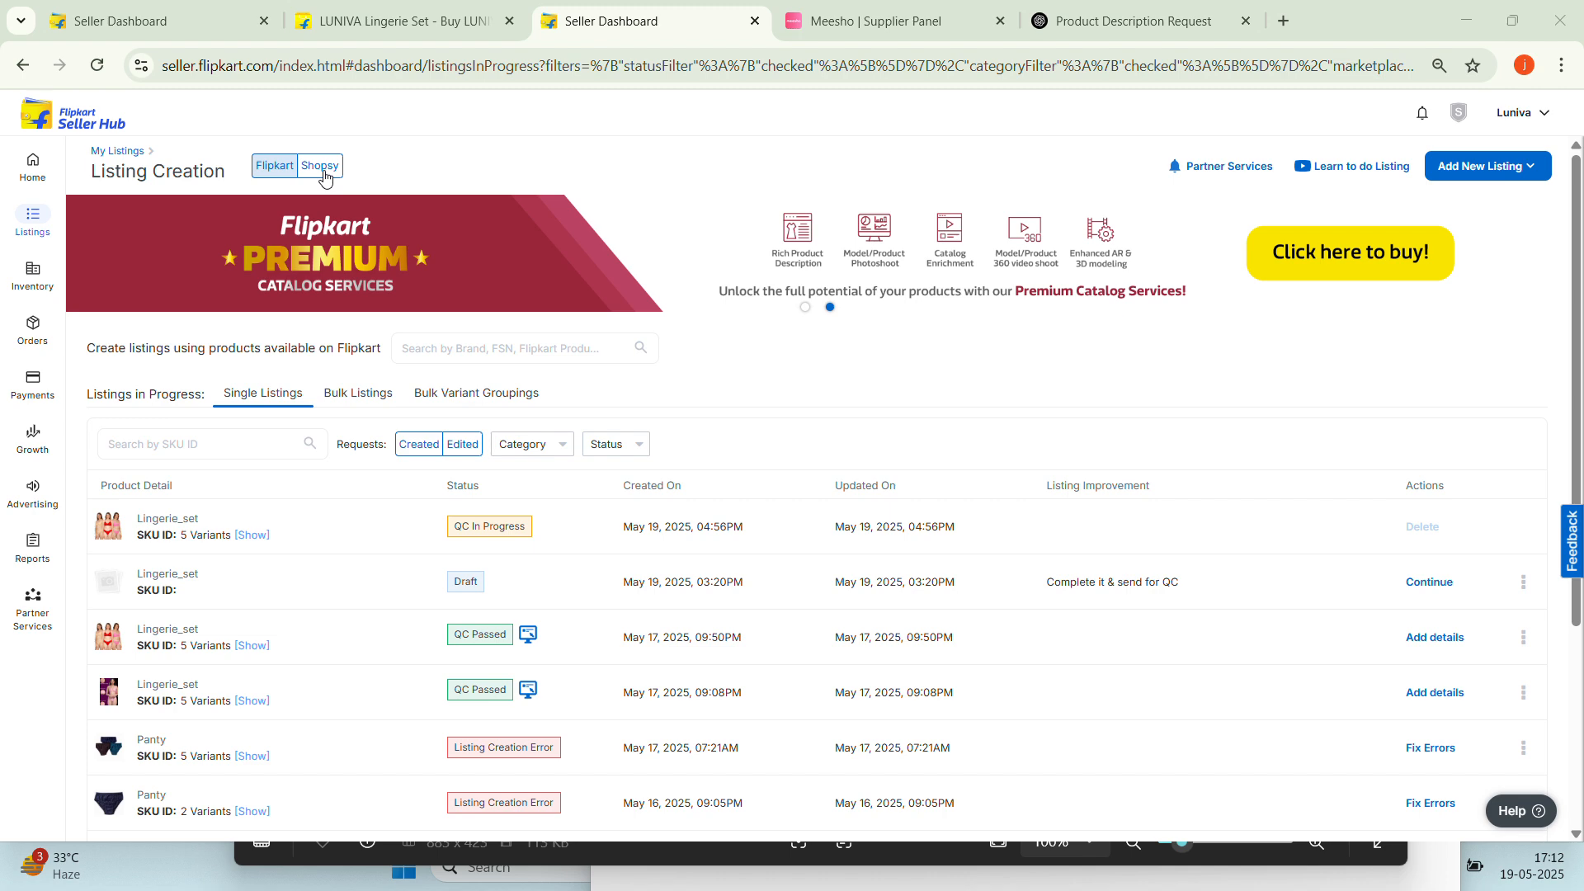
# Check the Shopsy listings in progress, return to the Flipkart ones, and look at the options for adding a new listing
pyautogui.click(322, 169)
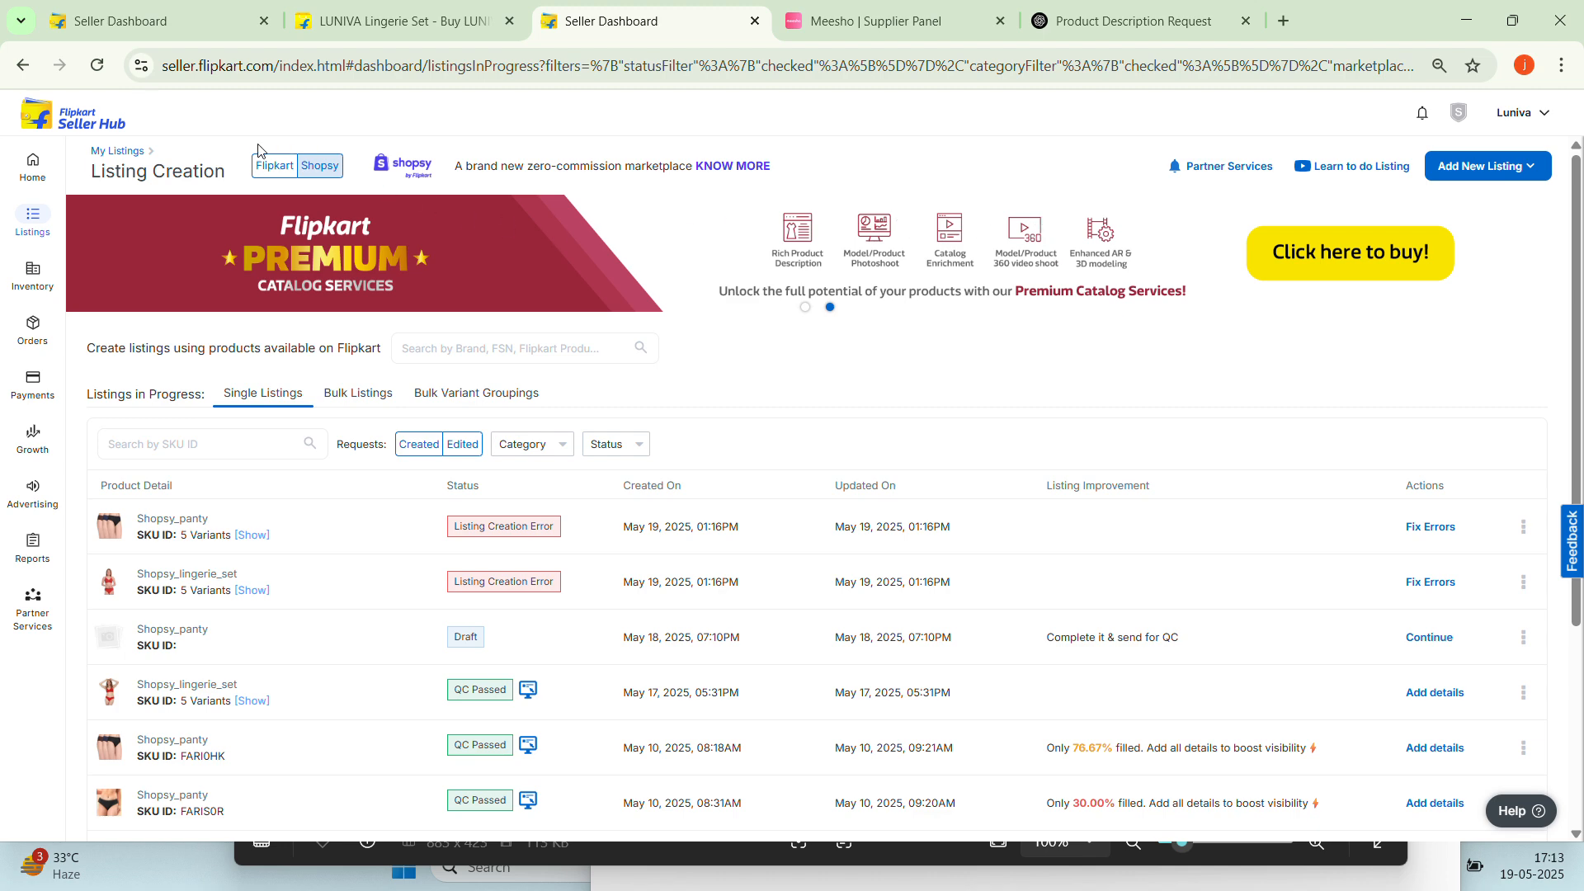
pyautogui.click(280, 167)
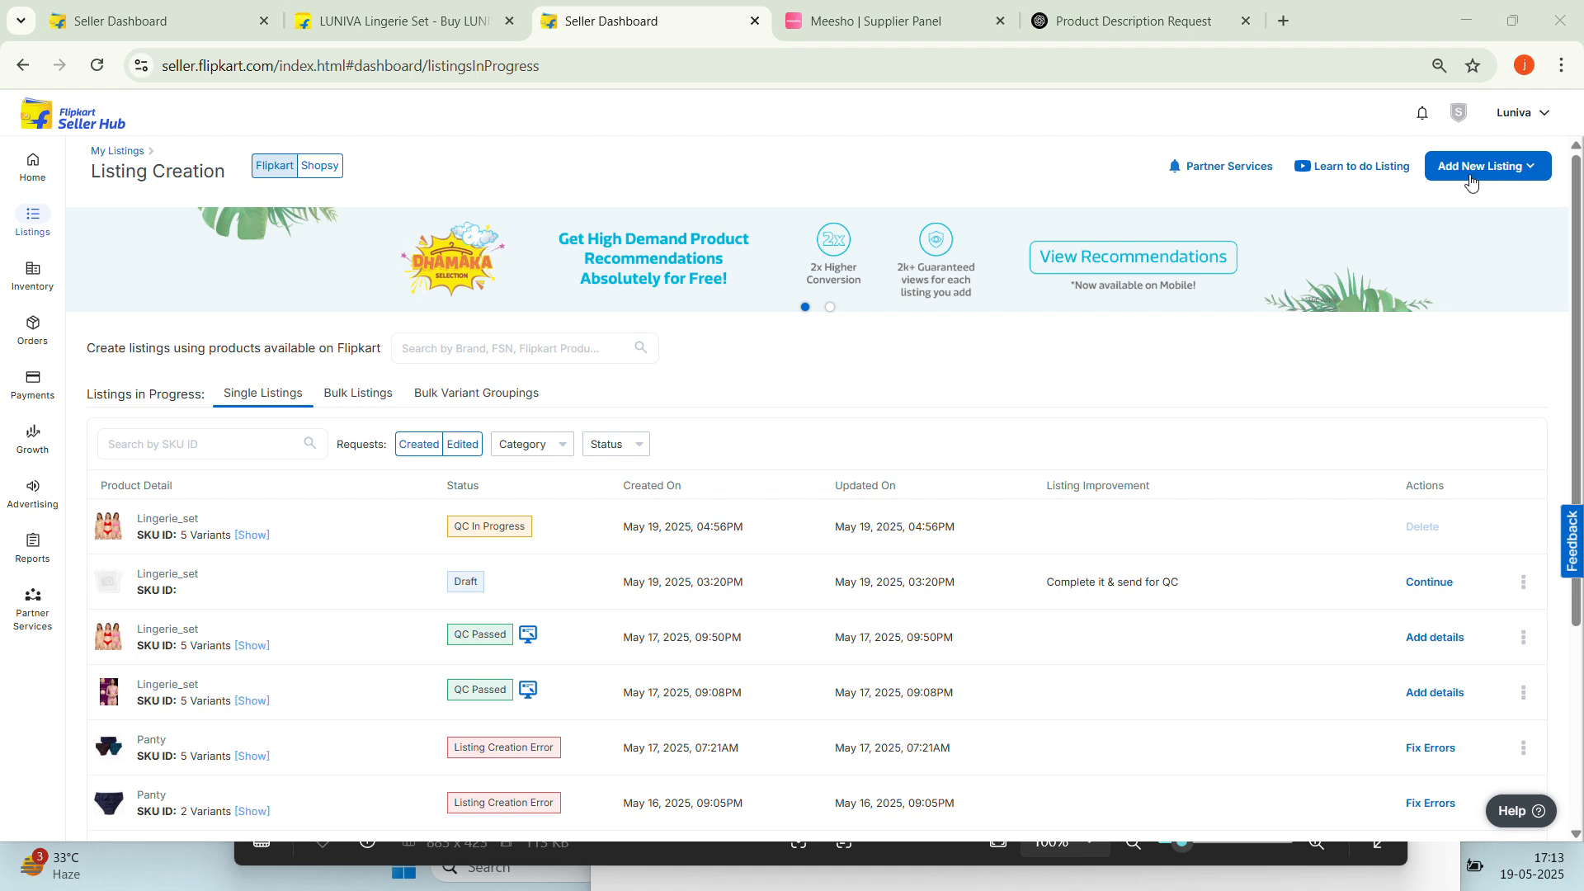
pyautogui.click(1524, 168)
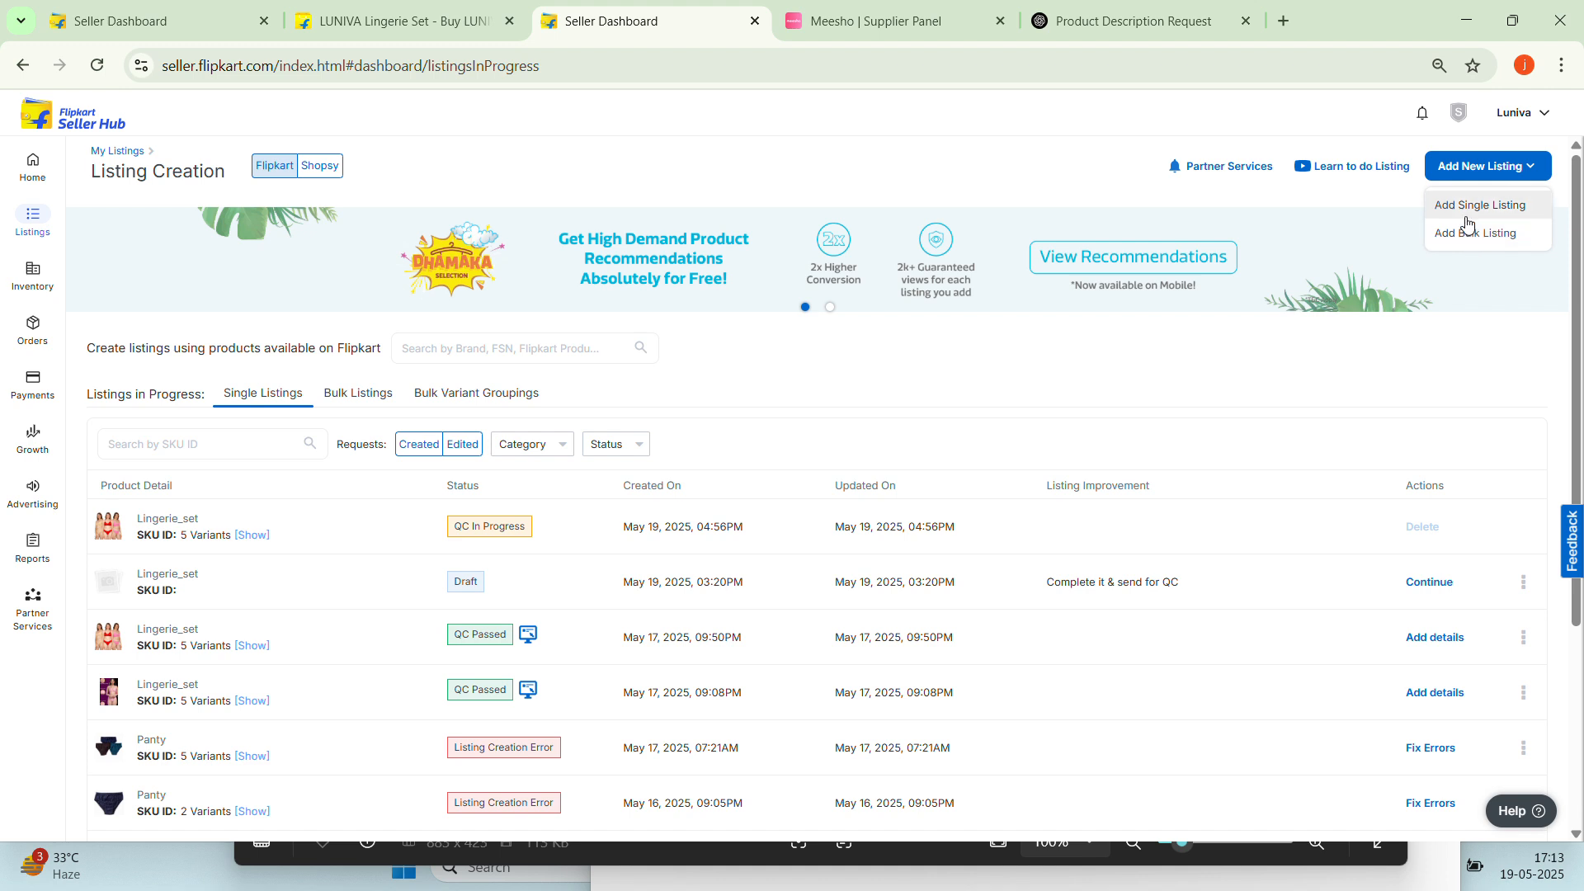
pyautogui.click(1494, 170)
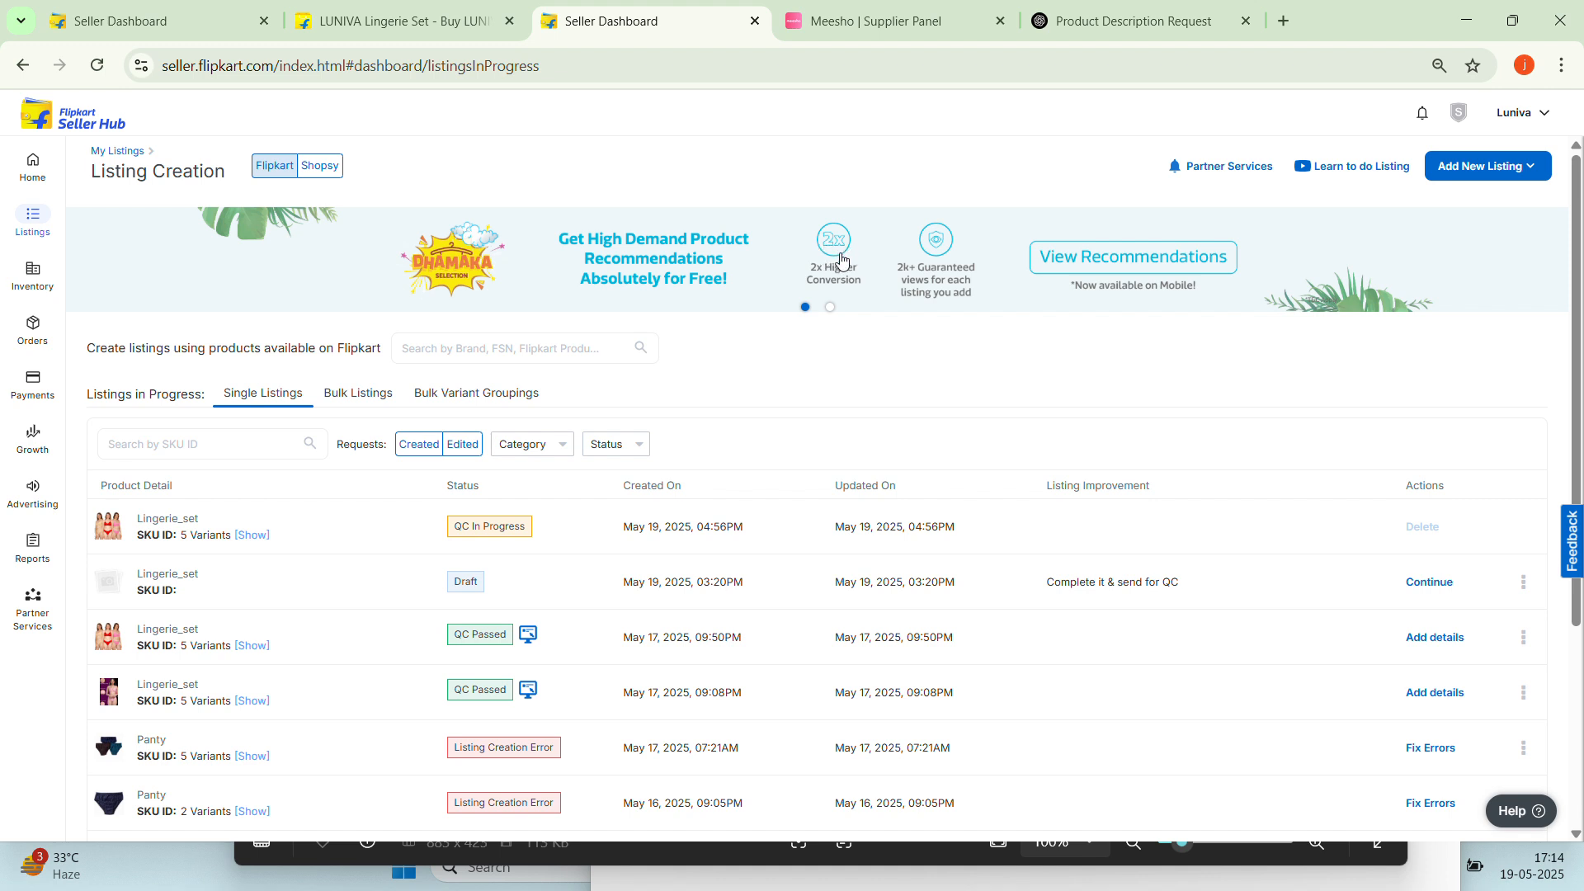
# Open the high-demand product recommendations and switch them to the Clothing / Inner Wear & Sleep Wear / Lingerie Sets vertical
pyautogui.click(1083, 263)
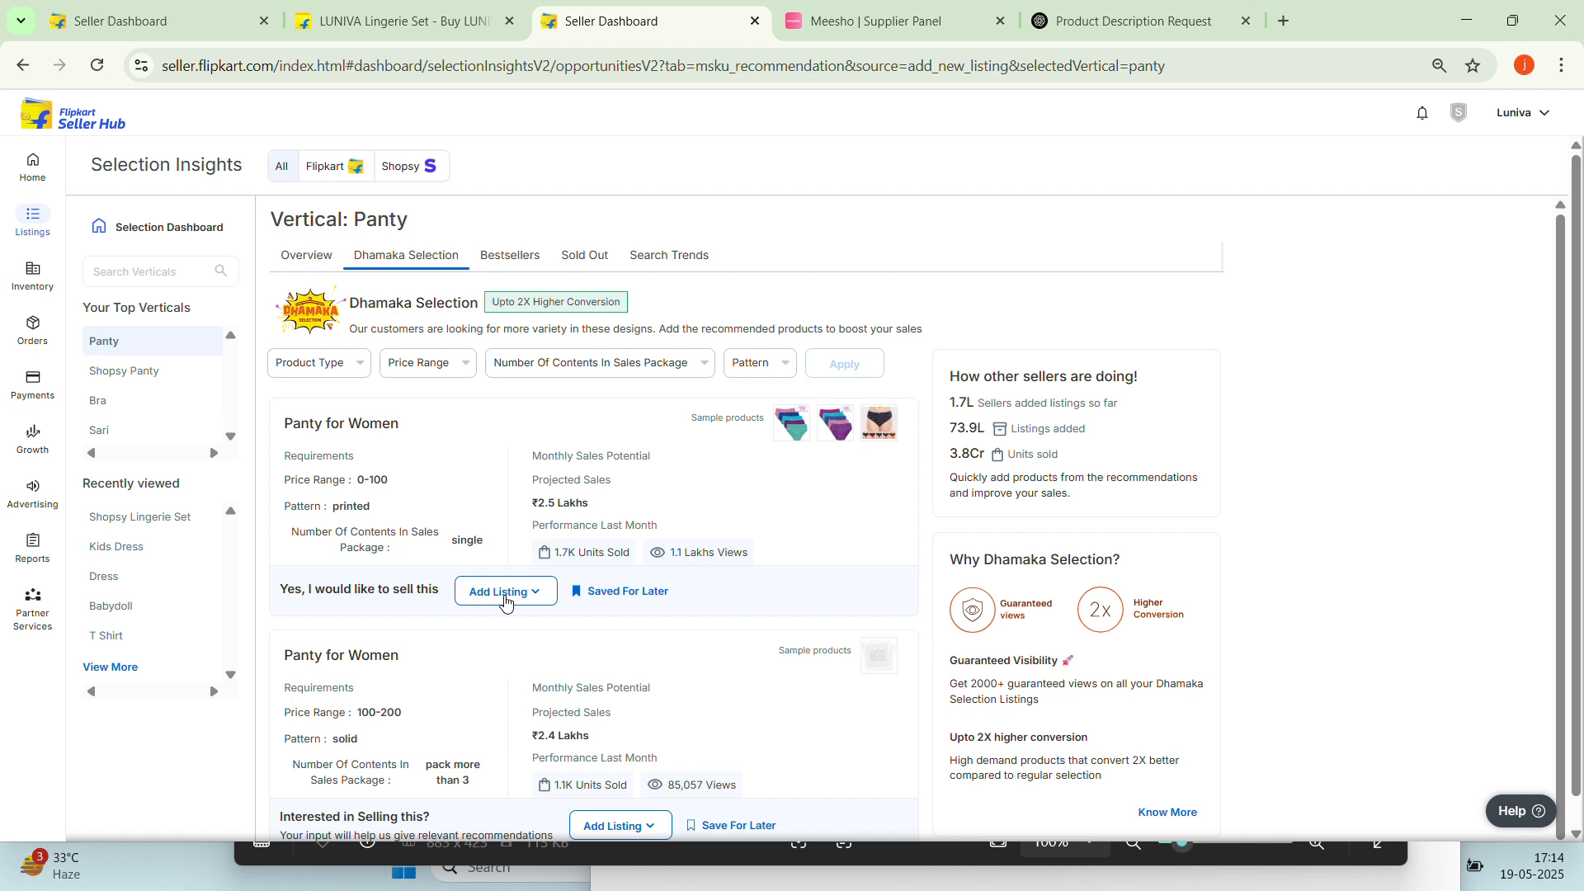
pyautogui.moveTo(61, 306)
pyautogui.click(140, 271)
pyautogui.hotkey('alt', 'Tab')
pyautogui.write('lin')
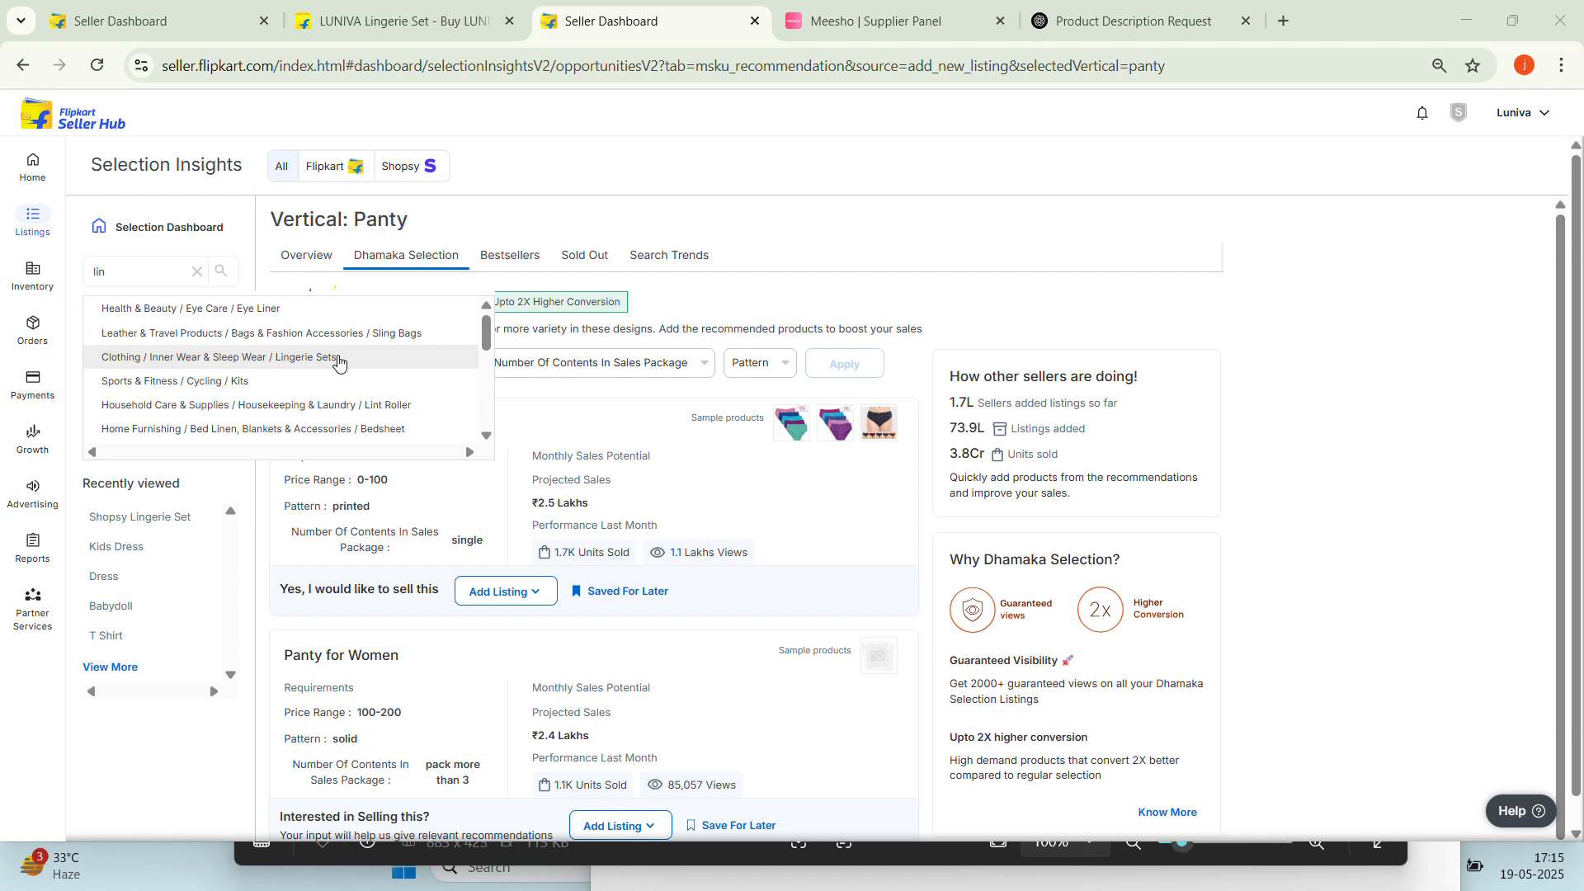
pyautogui.click(338, 360)
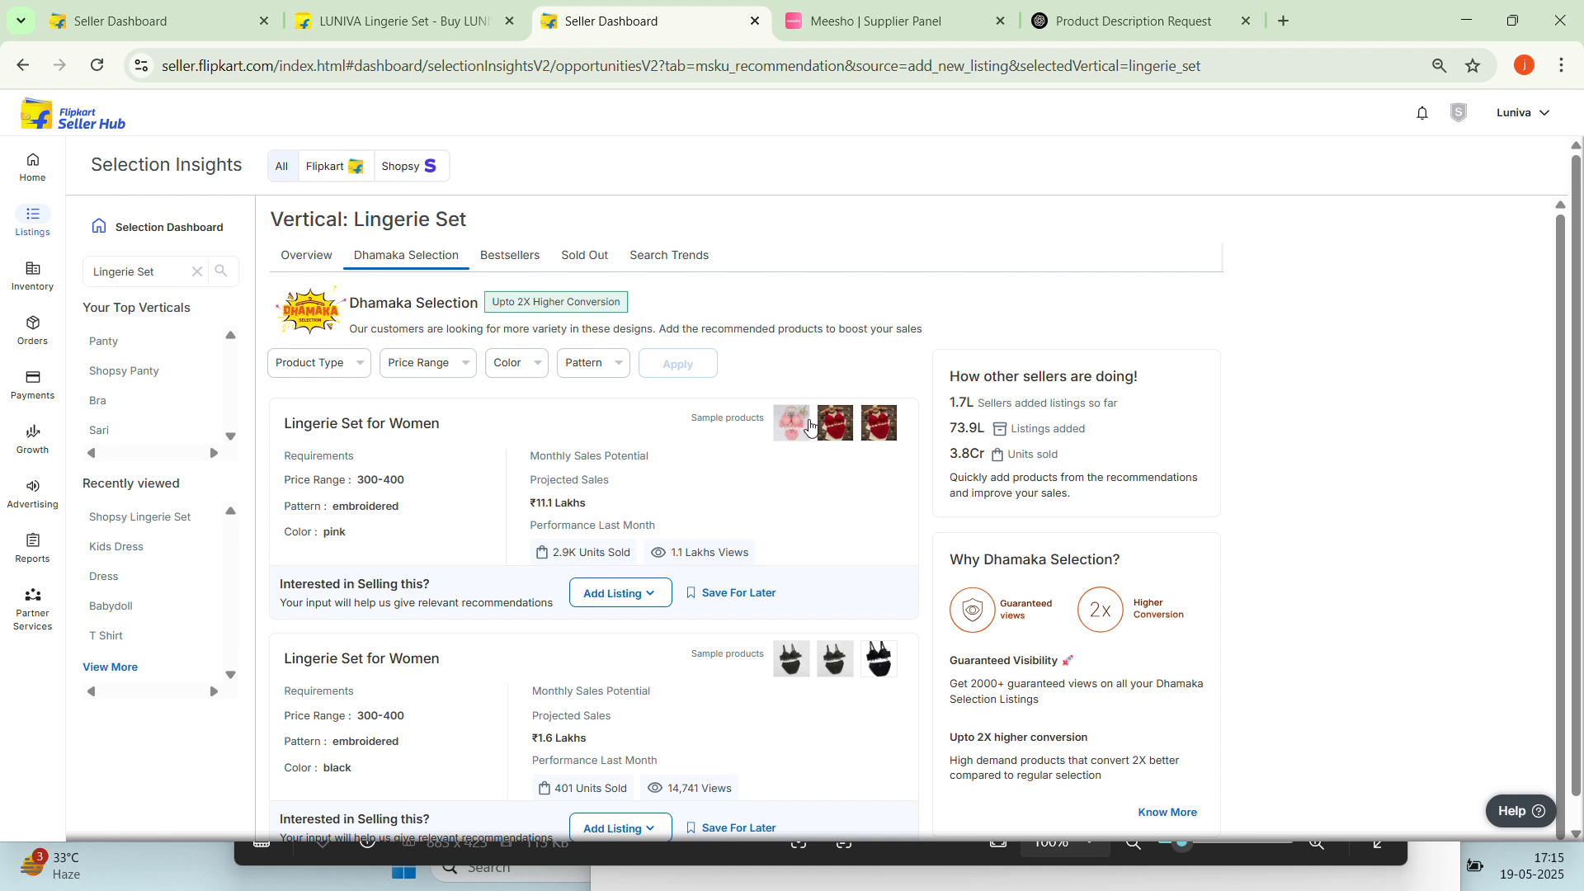
# Review the lingerie set recommendations and start a bulk listing from the pink embroidered set in the 300-400 price range
pyautogui.scroll(-1, 799, 449)
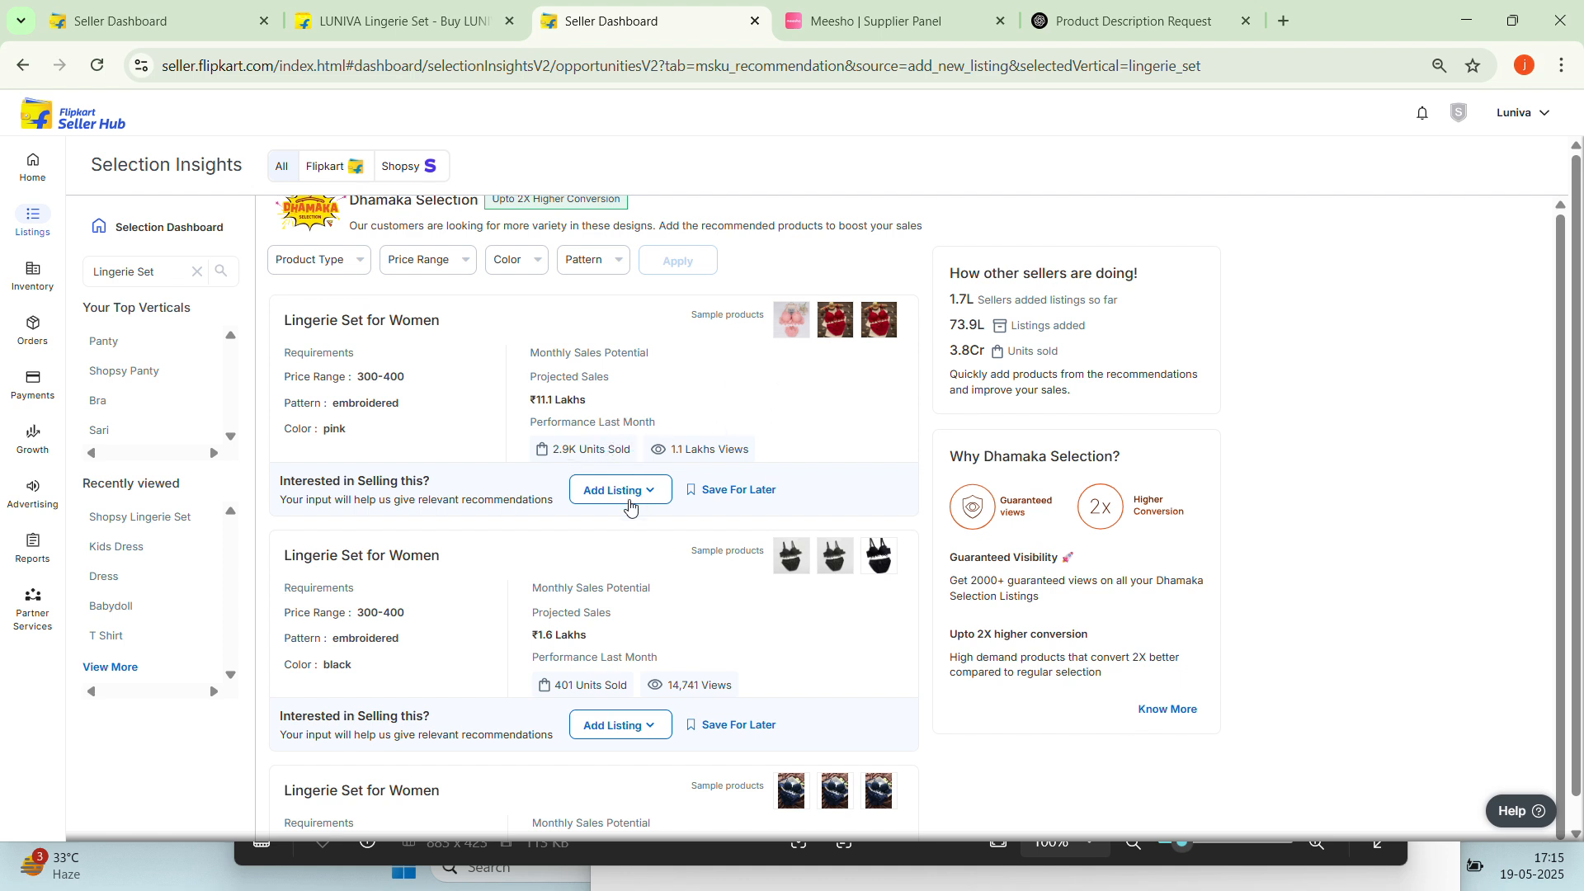
pyautogui.scroll(-3, 627, 499)
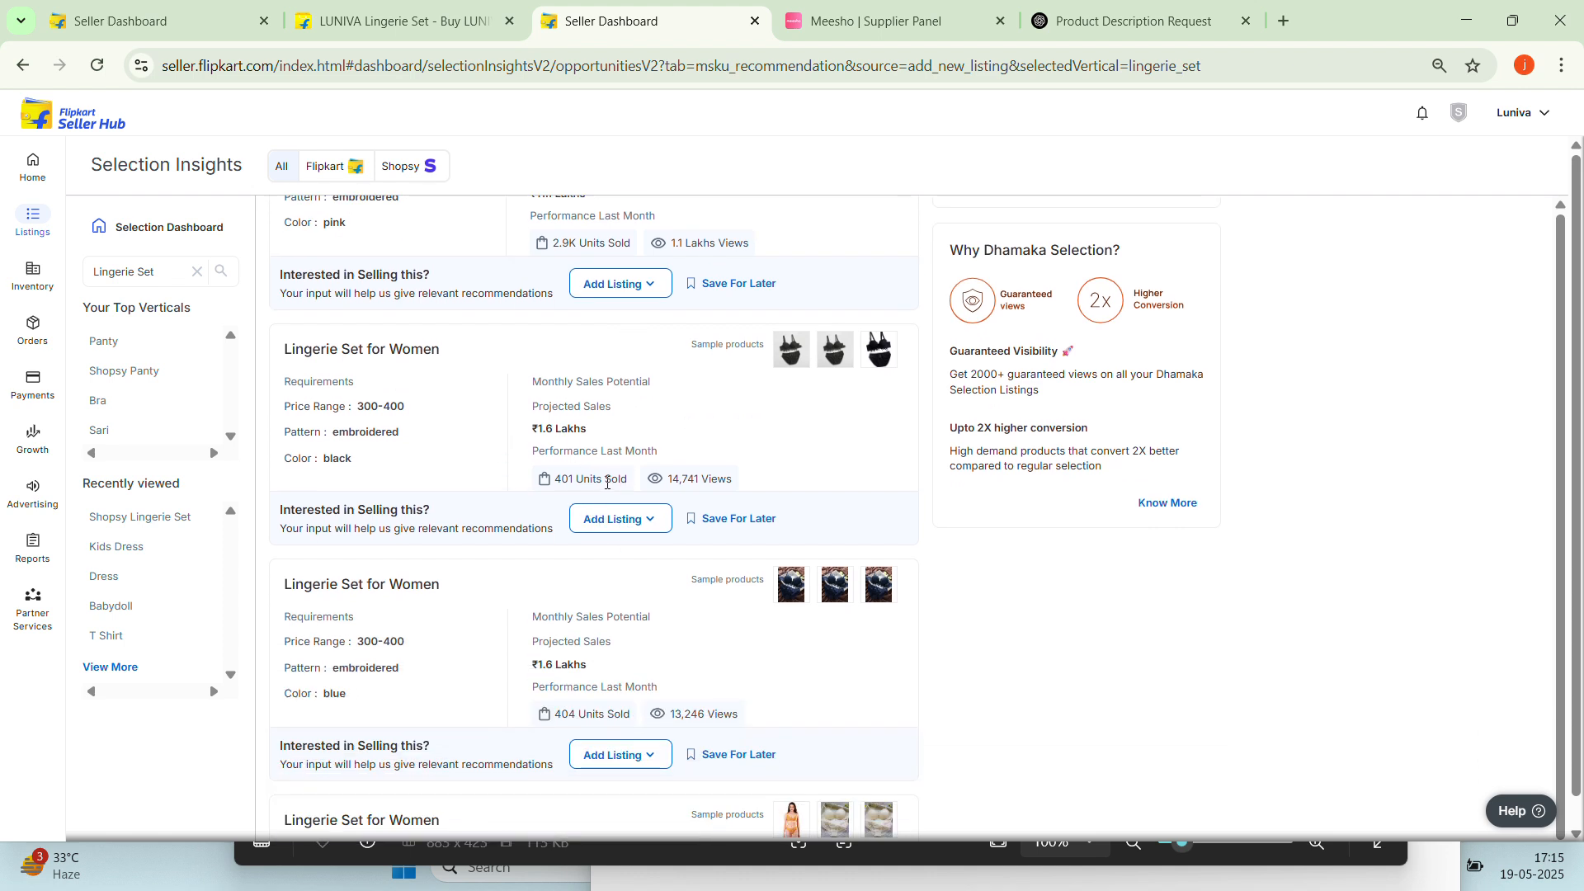
pyautogui.scroll(1, 685, 462)
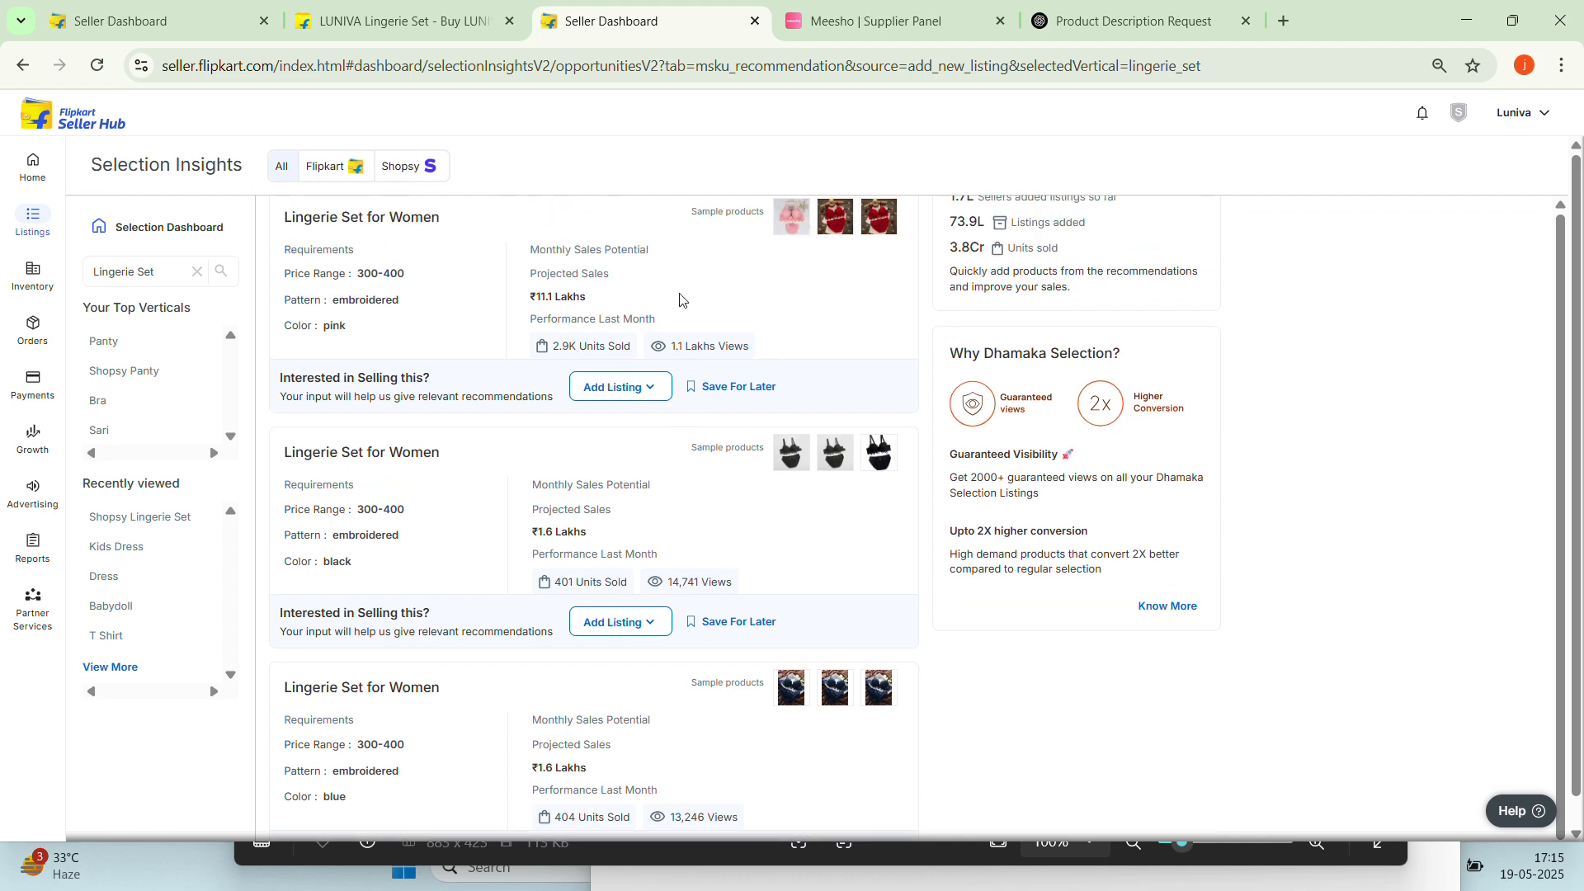
pyautogui.click(608, 392)
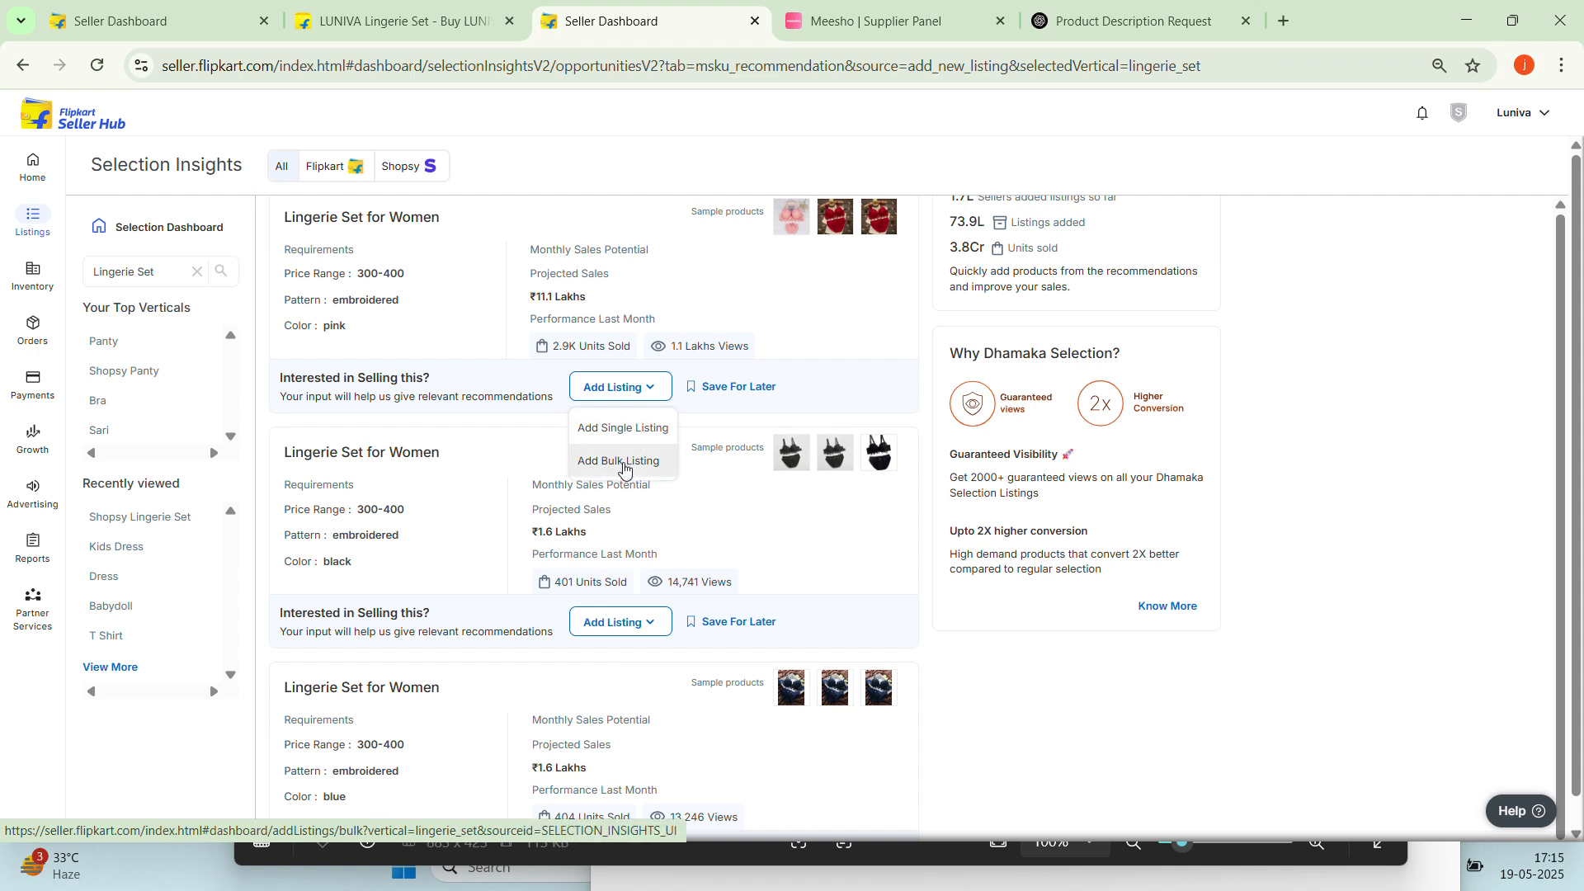
pyautogui.click(624, 467)
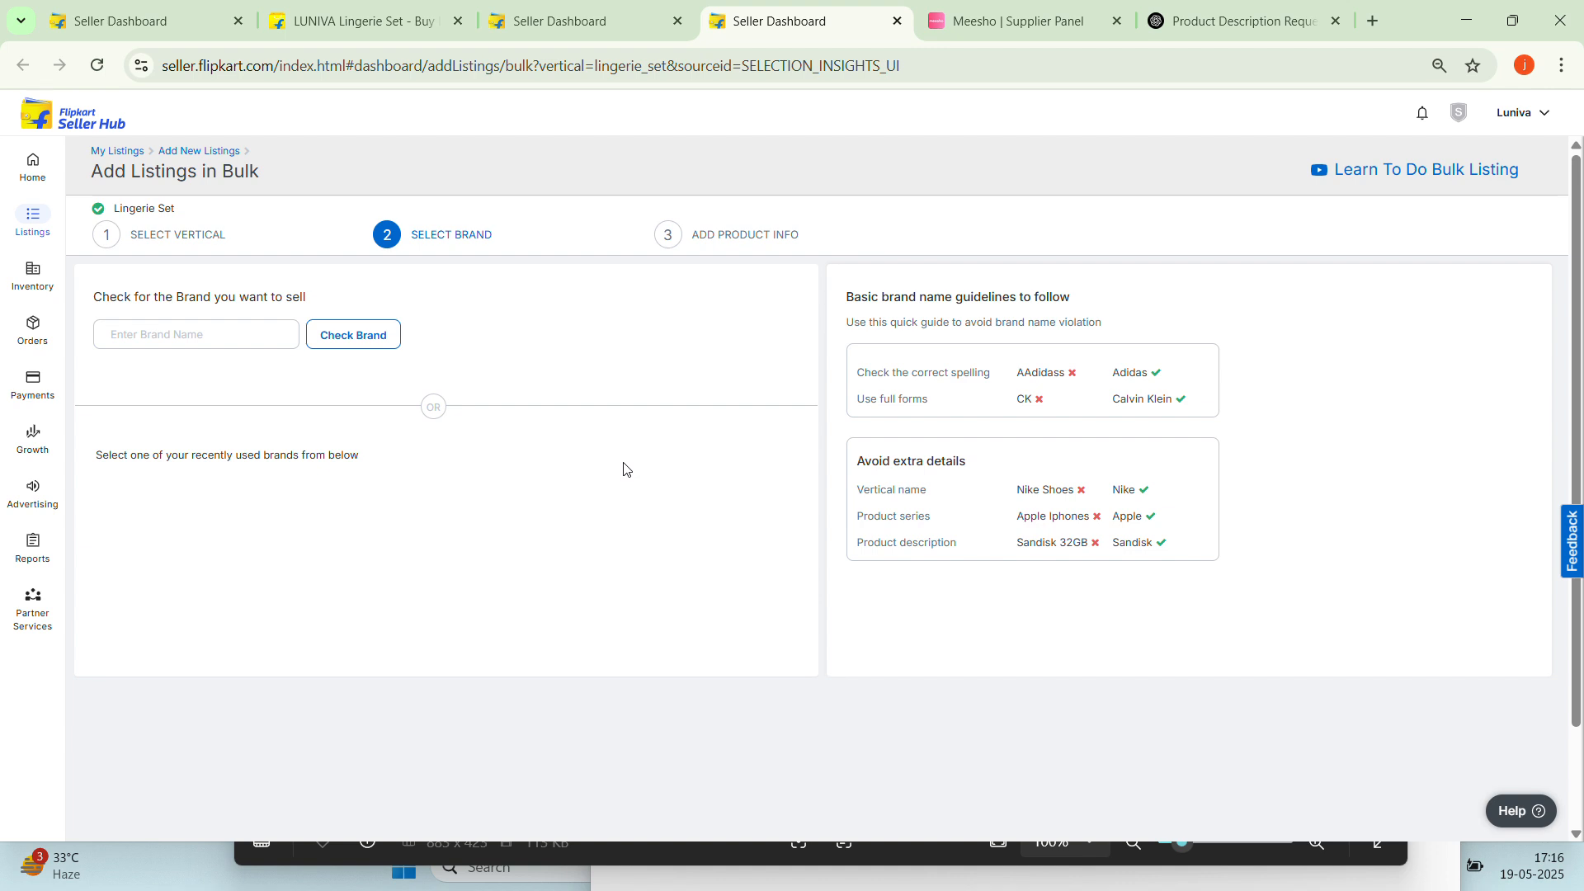
# Check the brand LUNIVA for the bulk listing and create a new listing under it
pyautogui.click(155, 332)
pyautogui.write('LUN')
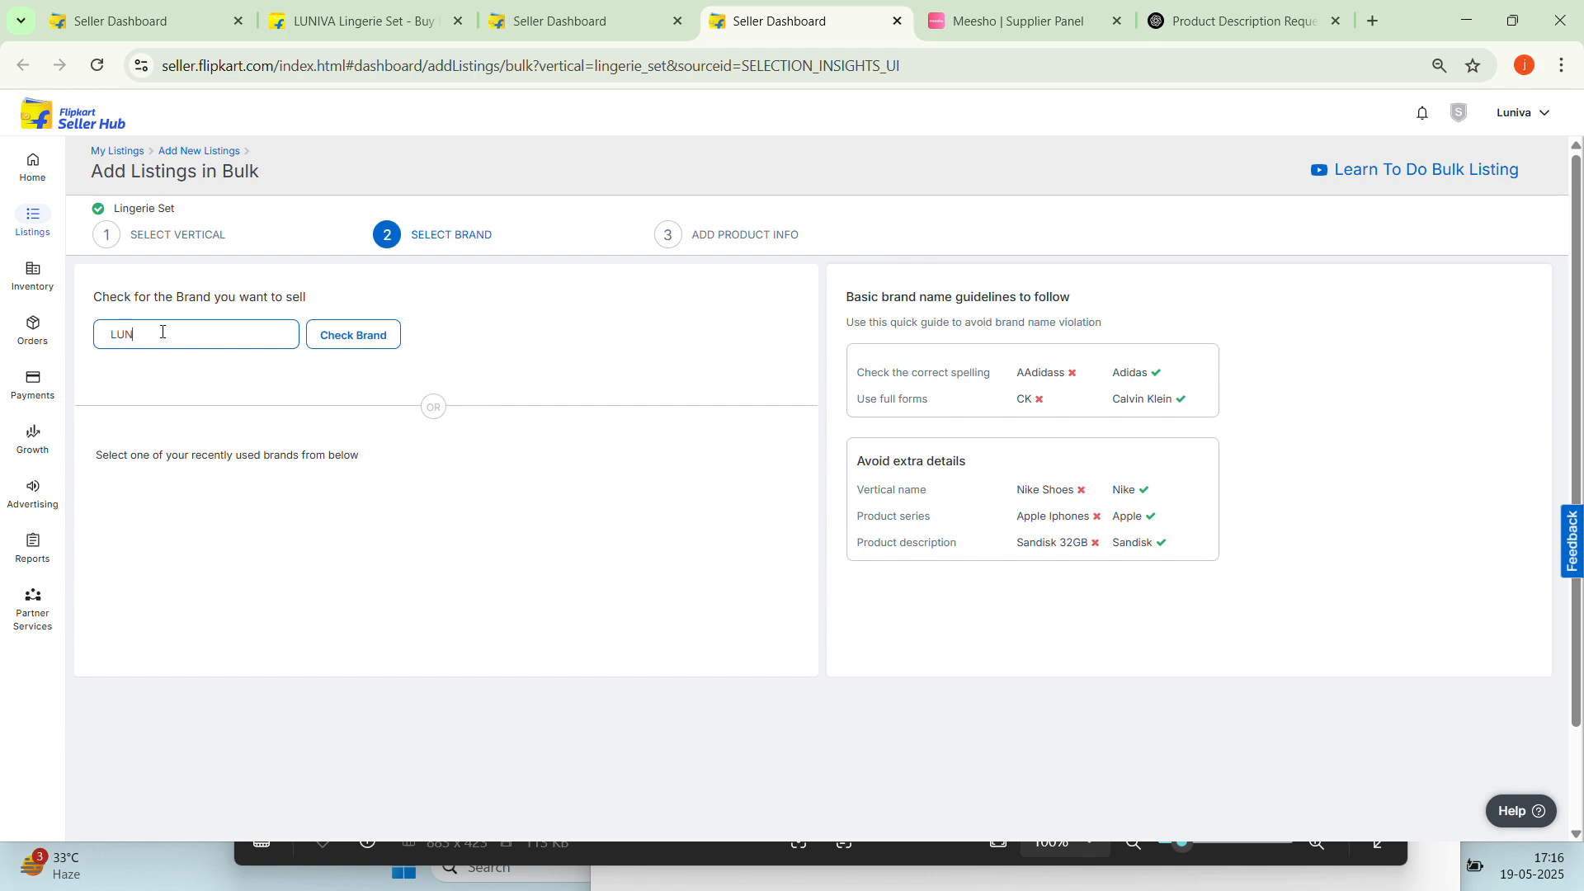
pyautogui.write('IVA')
pyautogui.click(375, 345)
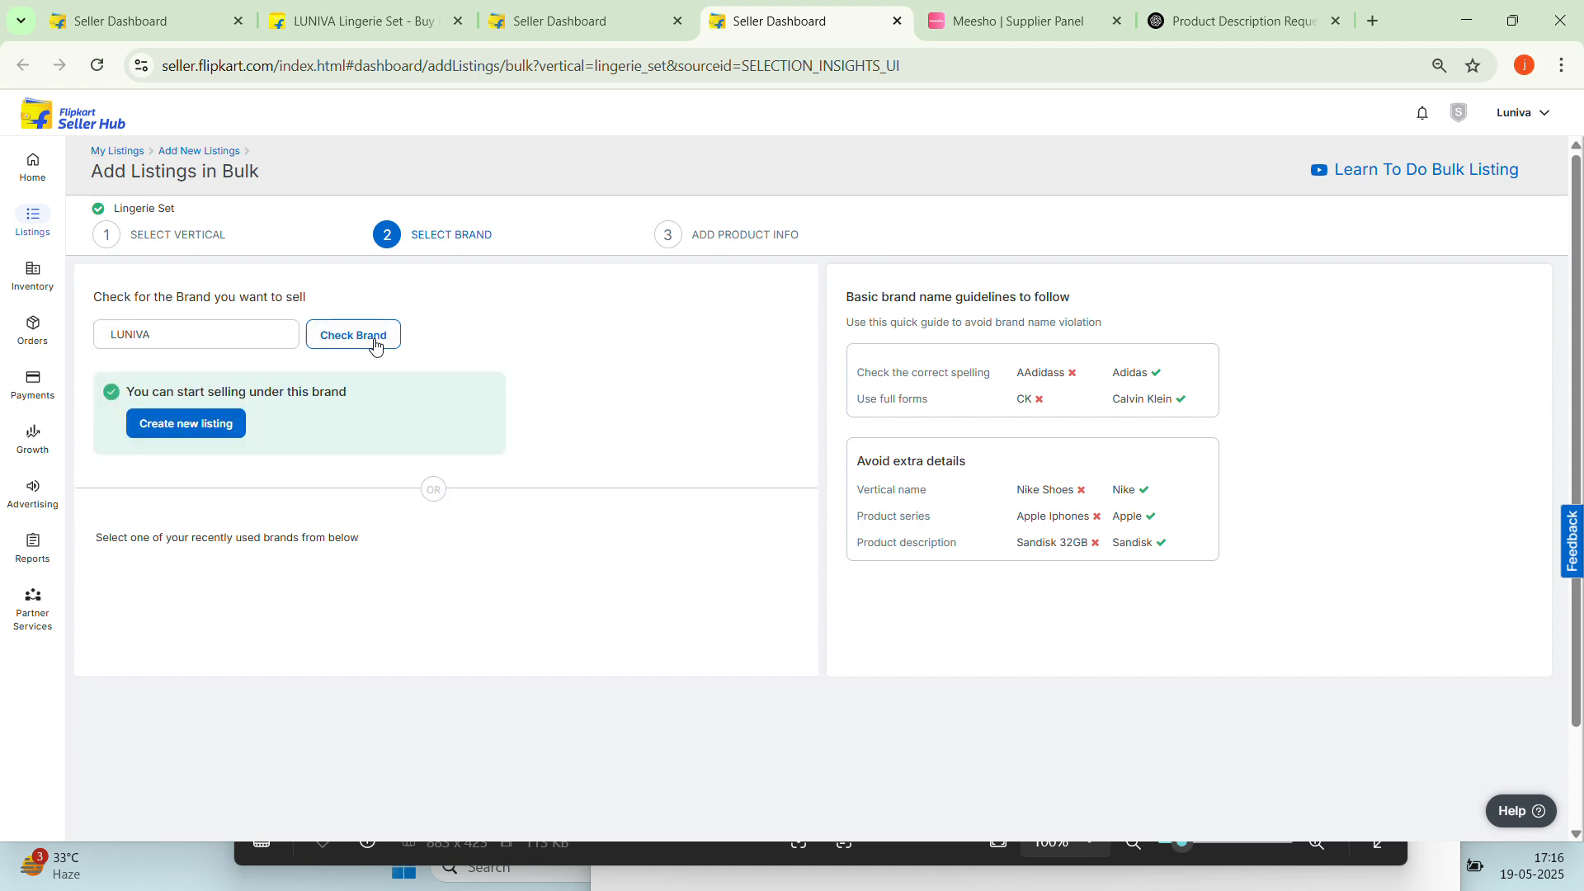
pyautogui.click(207, 433)
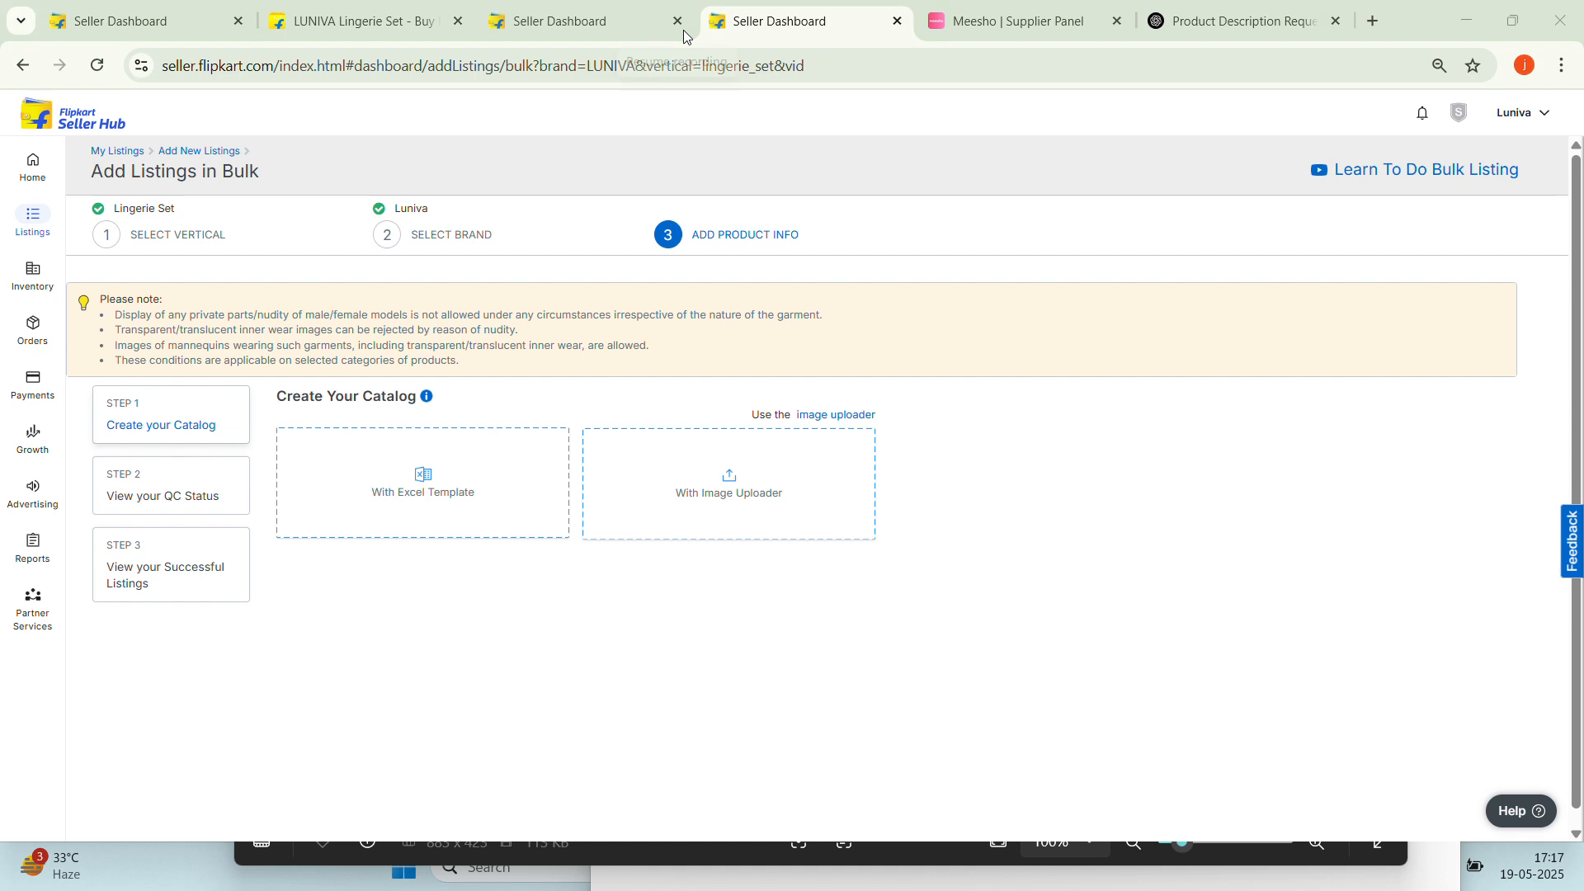
# Leave the bulk listing and start a single listing from the pink embroidered lingerie set recommendation
pyautogui.click(25, 71)
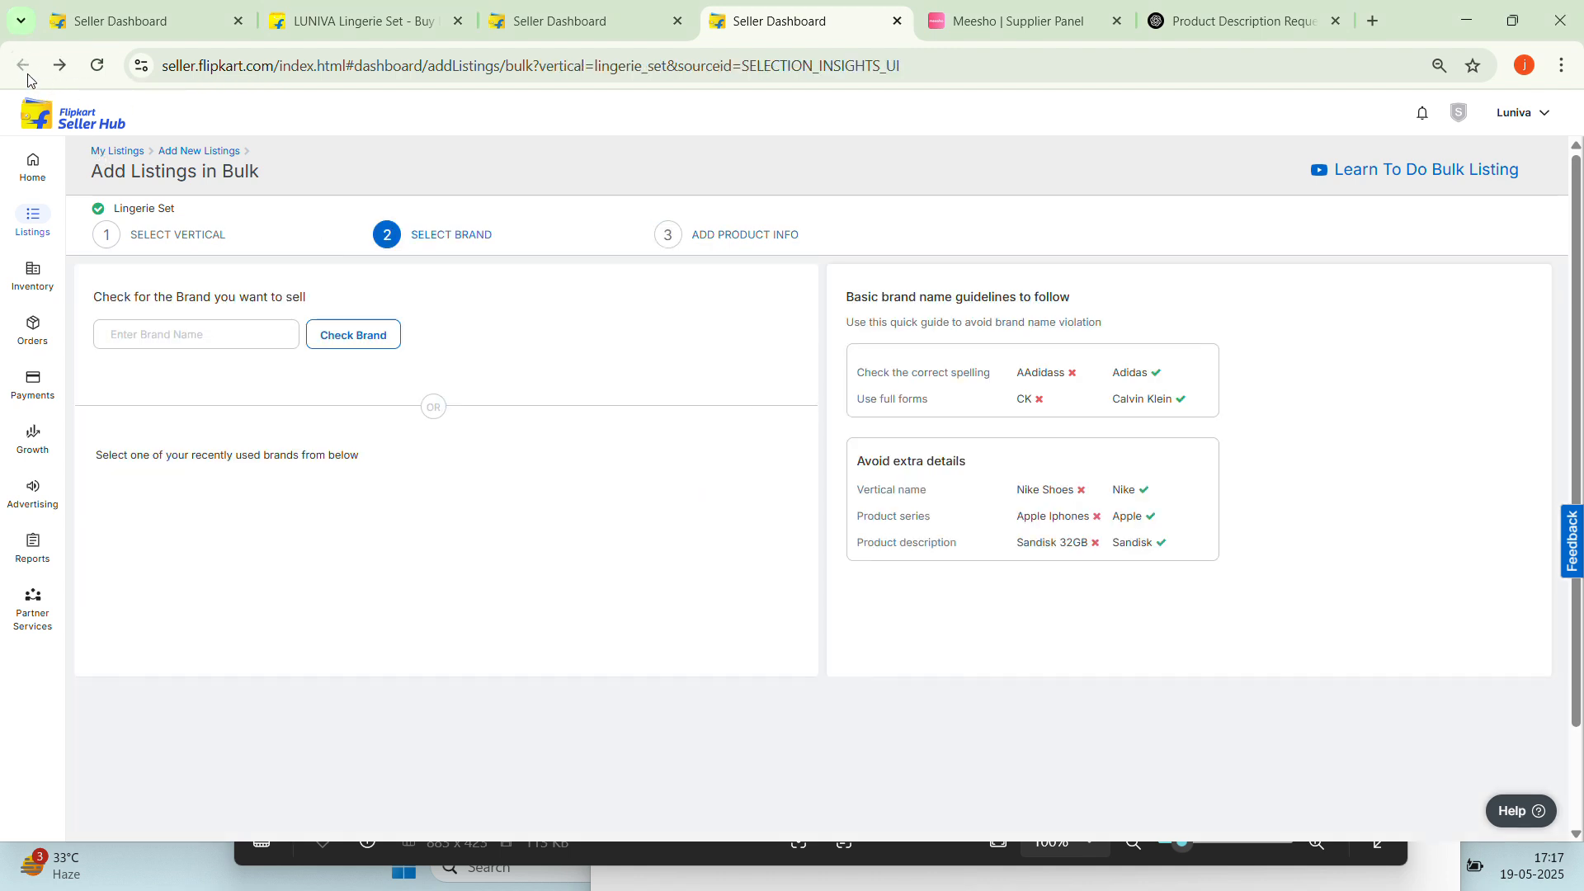
pyautogui.moveTo(602, 18)
pyautogui.click(564, 10)
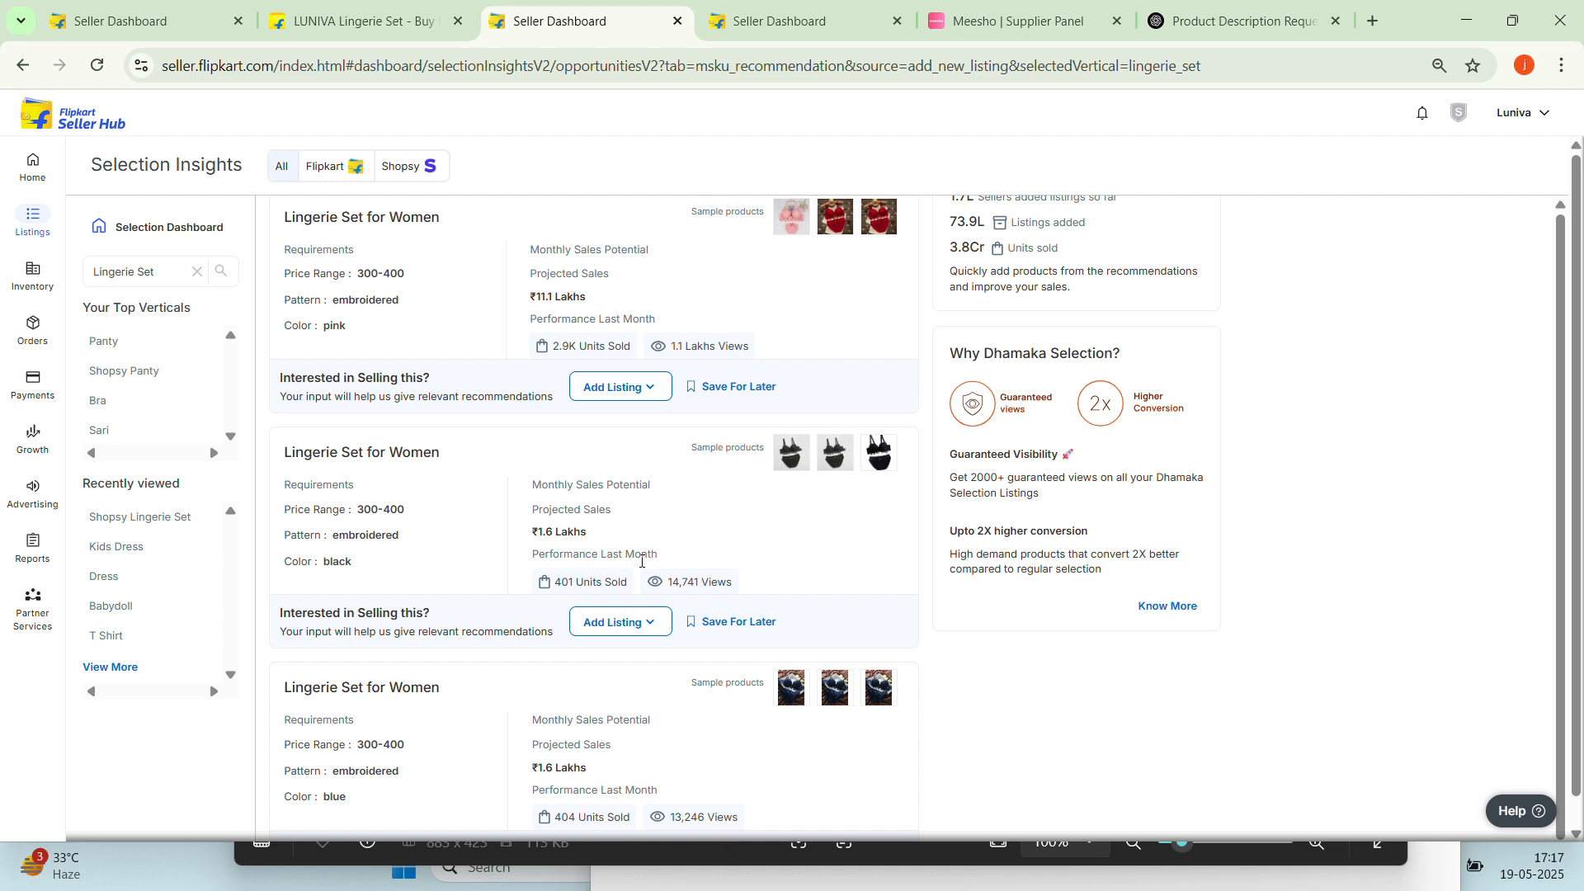
pyautogui.click(606, 393)
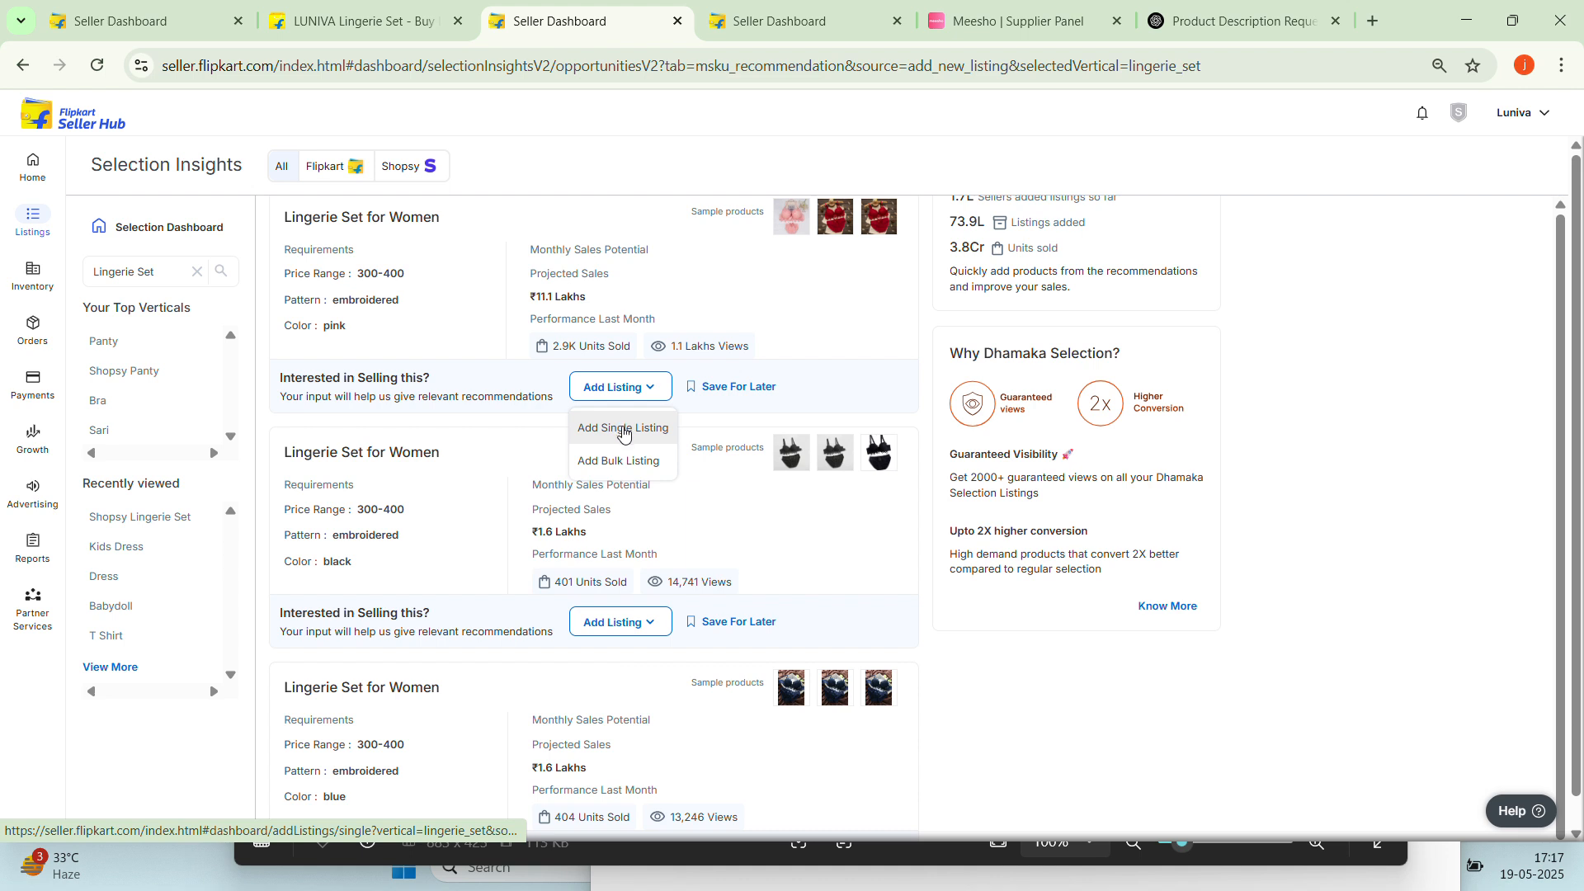
pyautogui.click(623, 431)
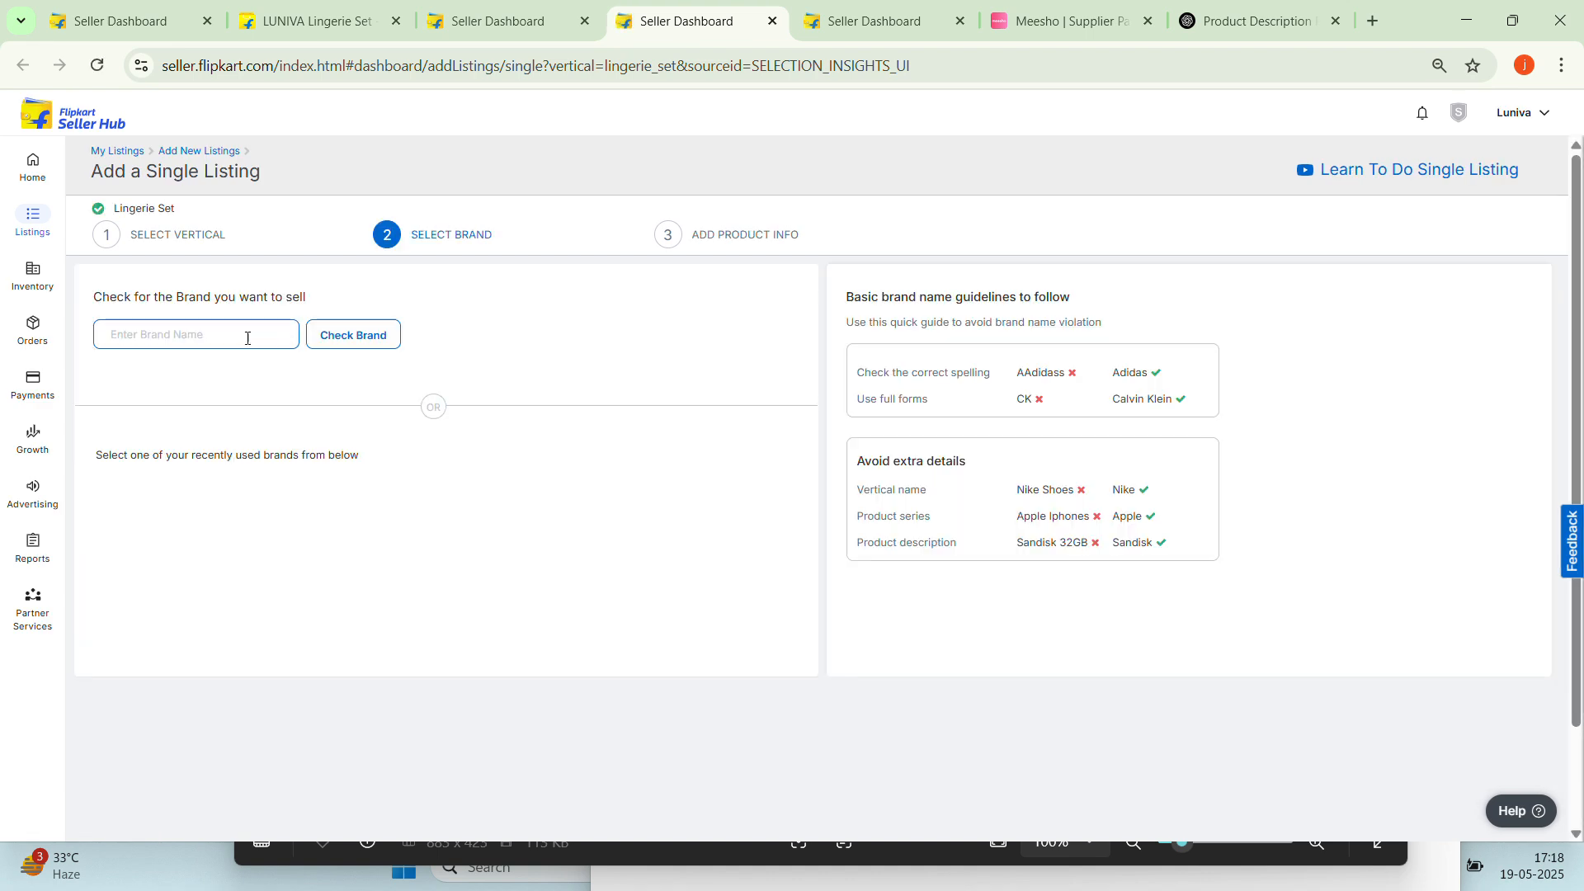
# Check the brand LUNIVA for the single listing and create a new listing under it
pyautogui.click(247, 338)
pyautogui.write('LUNIVA')
pyautogui.click(340, 332)
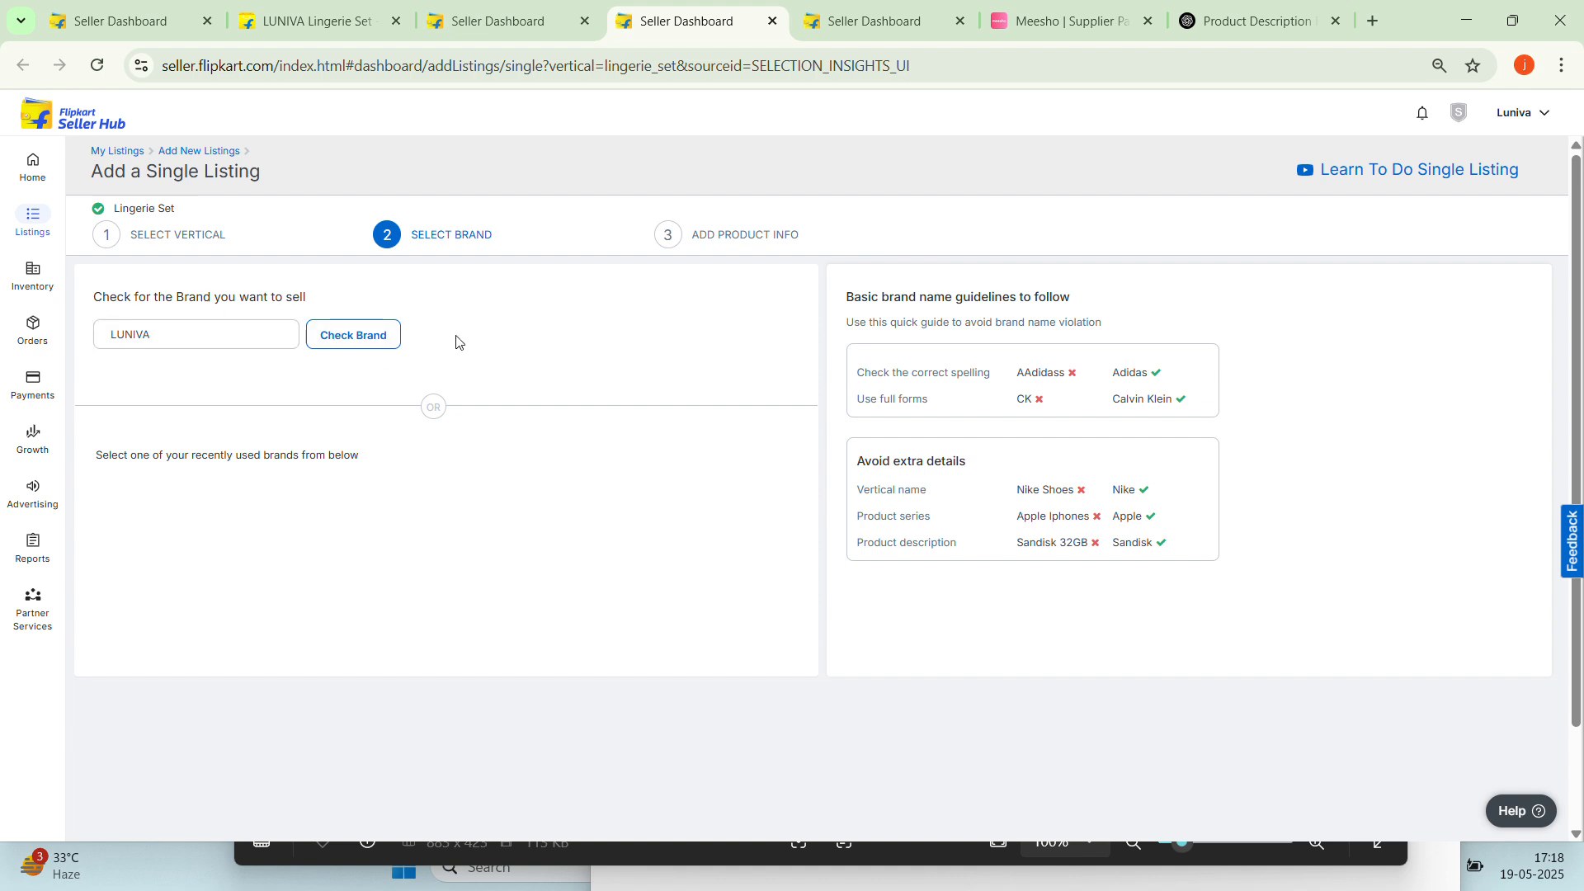
pyautogui.click(183, 425)
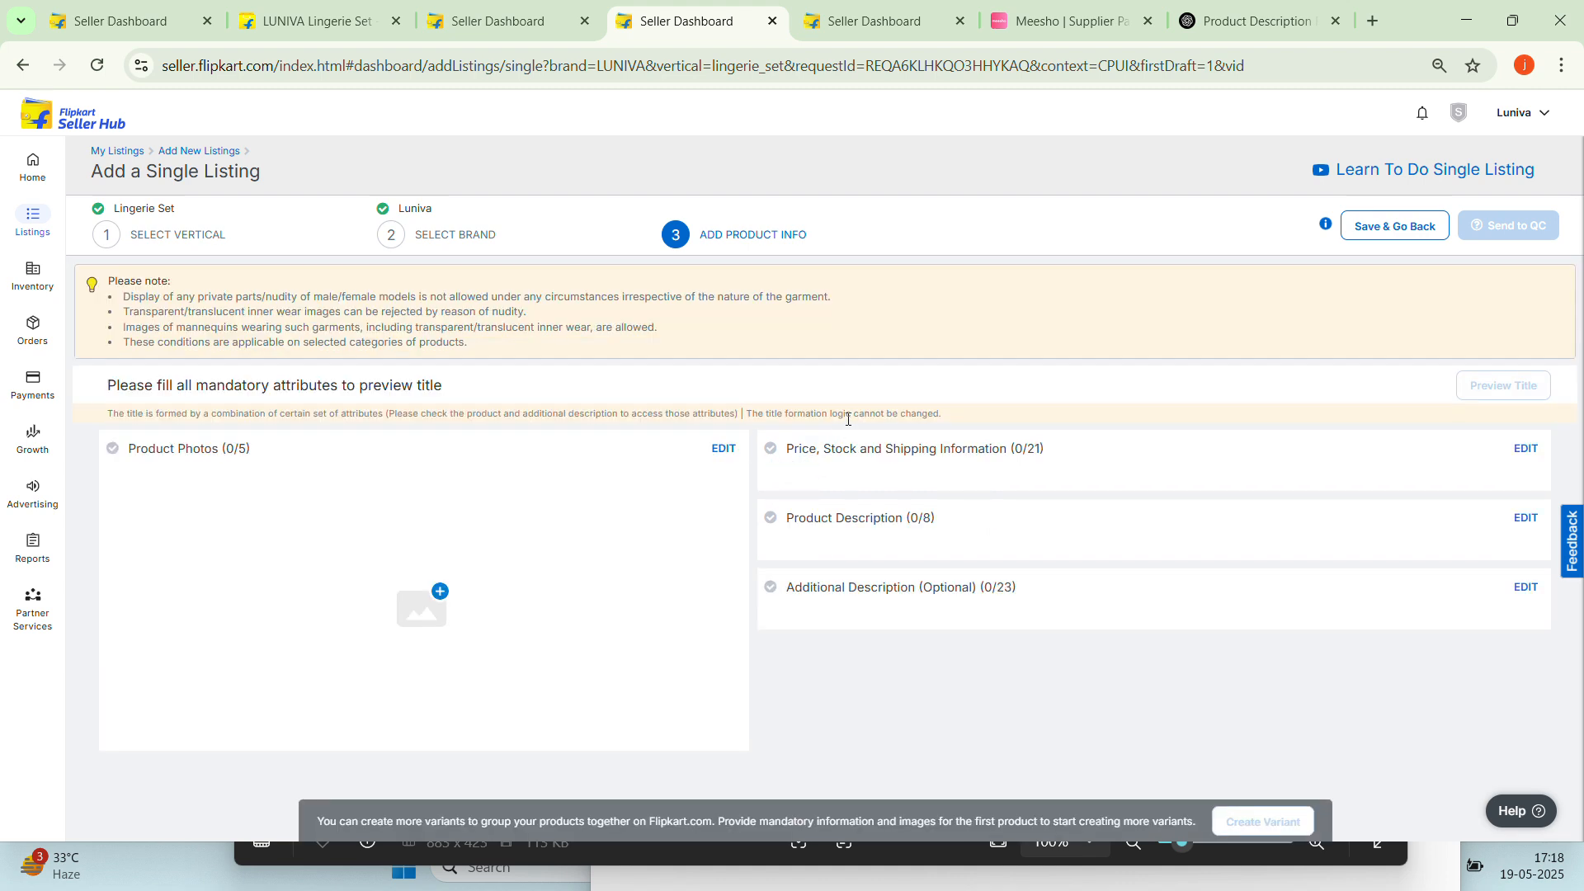
# Open the product photos for editing and browse the "screen Recorging video" and "FLIPKART CATALOUGH" folders for a first image, closing the file picker without choosing one
pyautogui.click(441, 593)
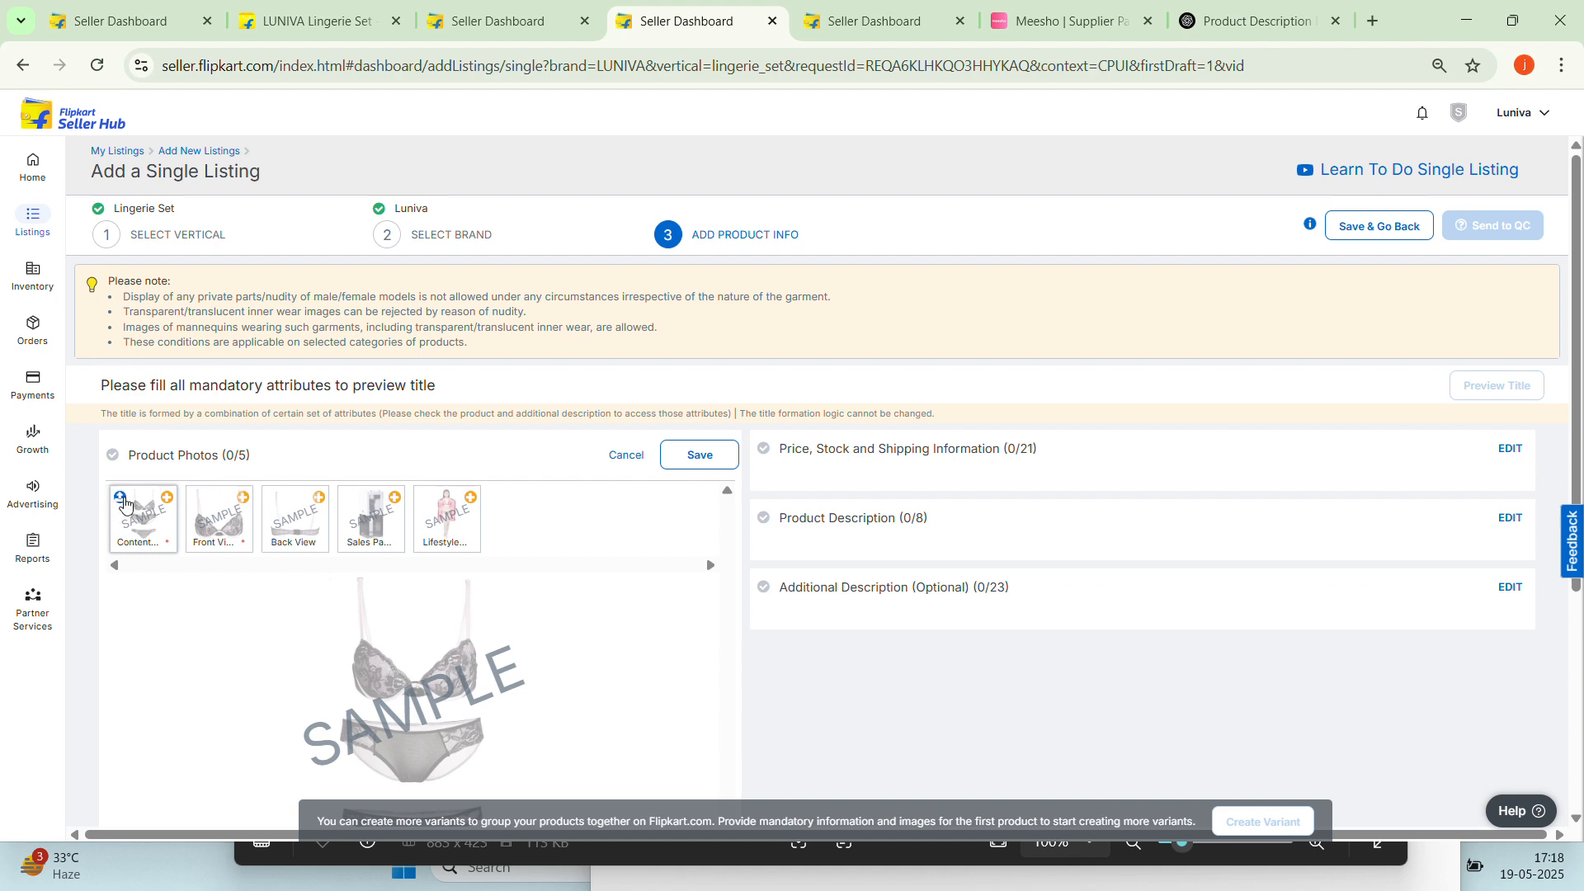
pyautogui.click(121, 499)
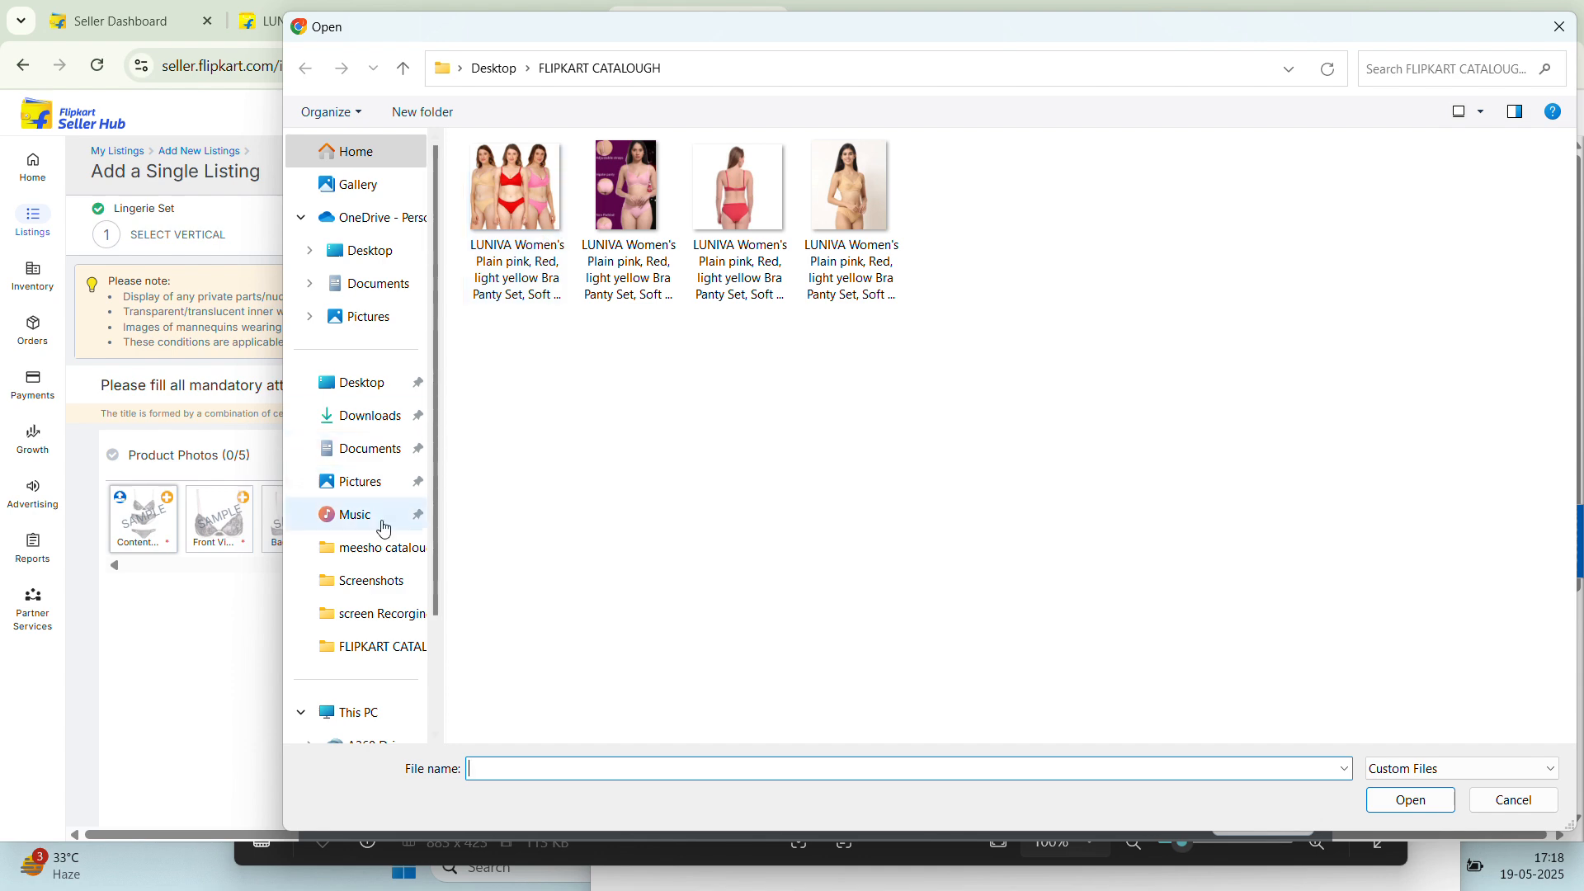
pyautogui.click(373, 617)
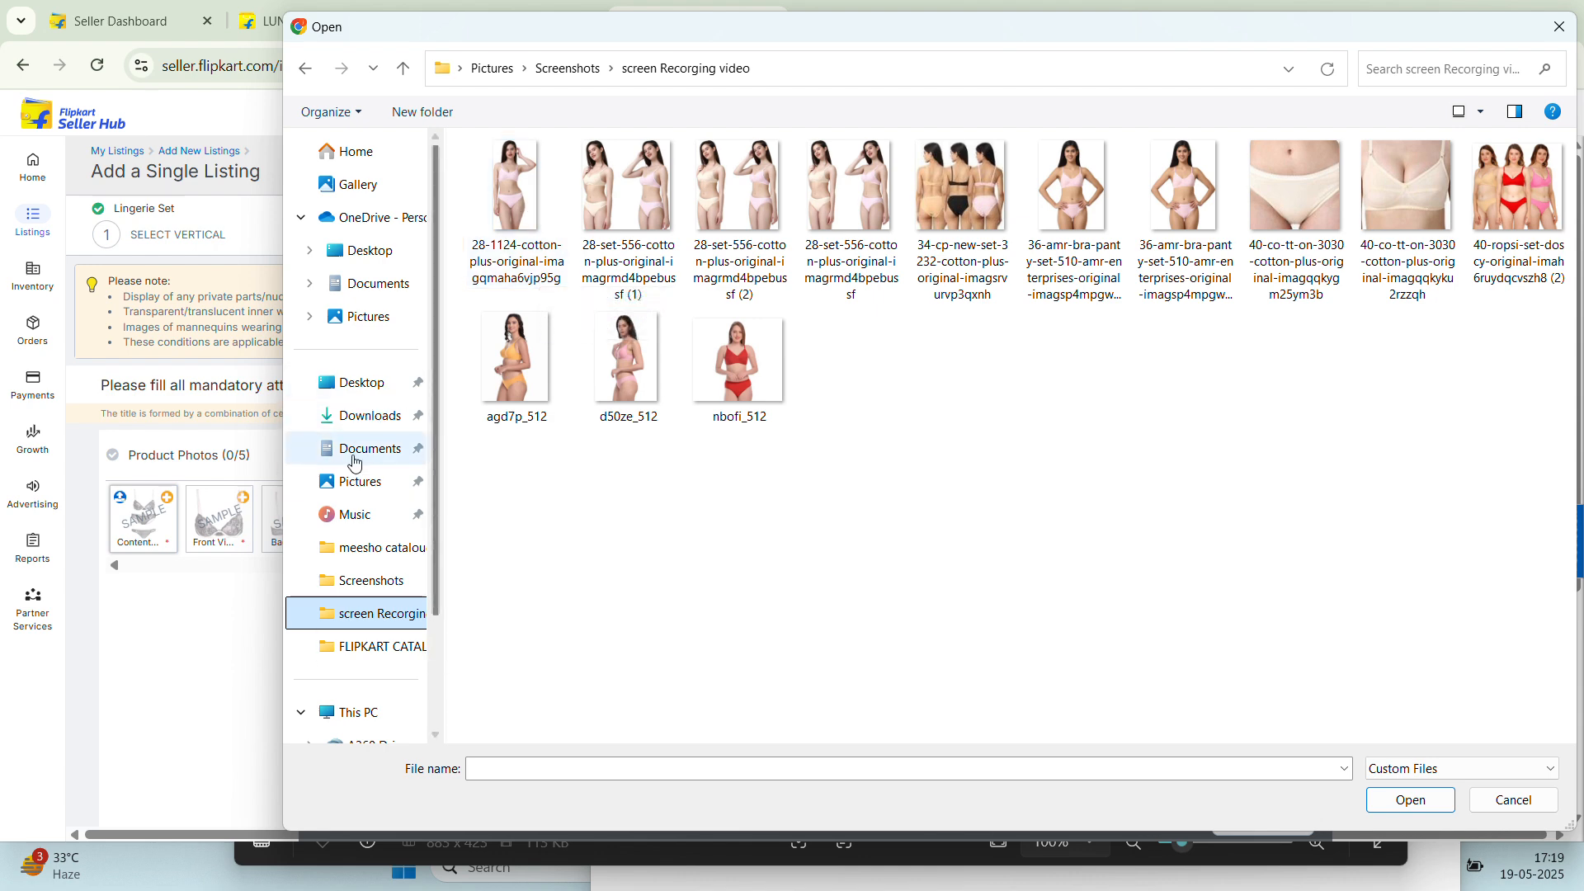
pyautogui.click(355, 382)
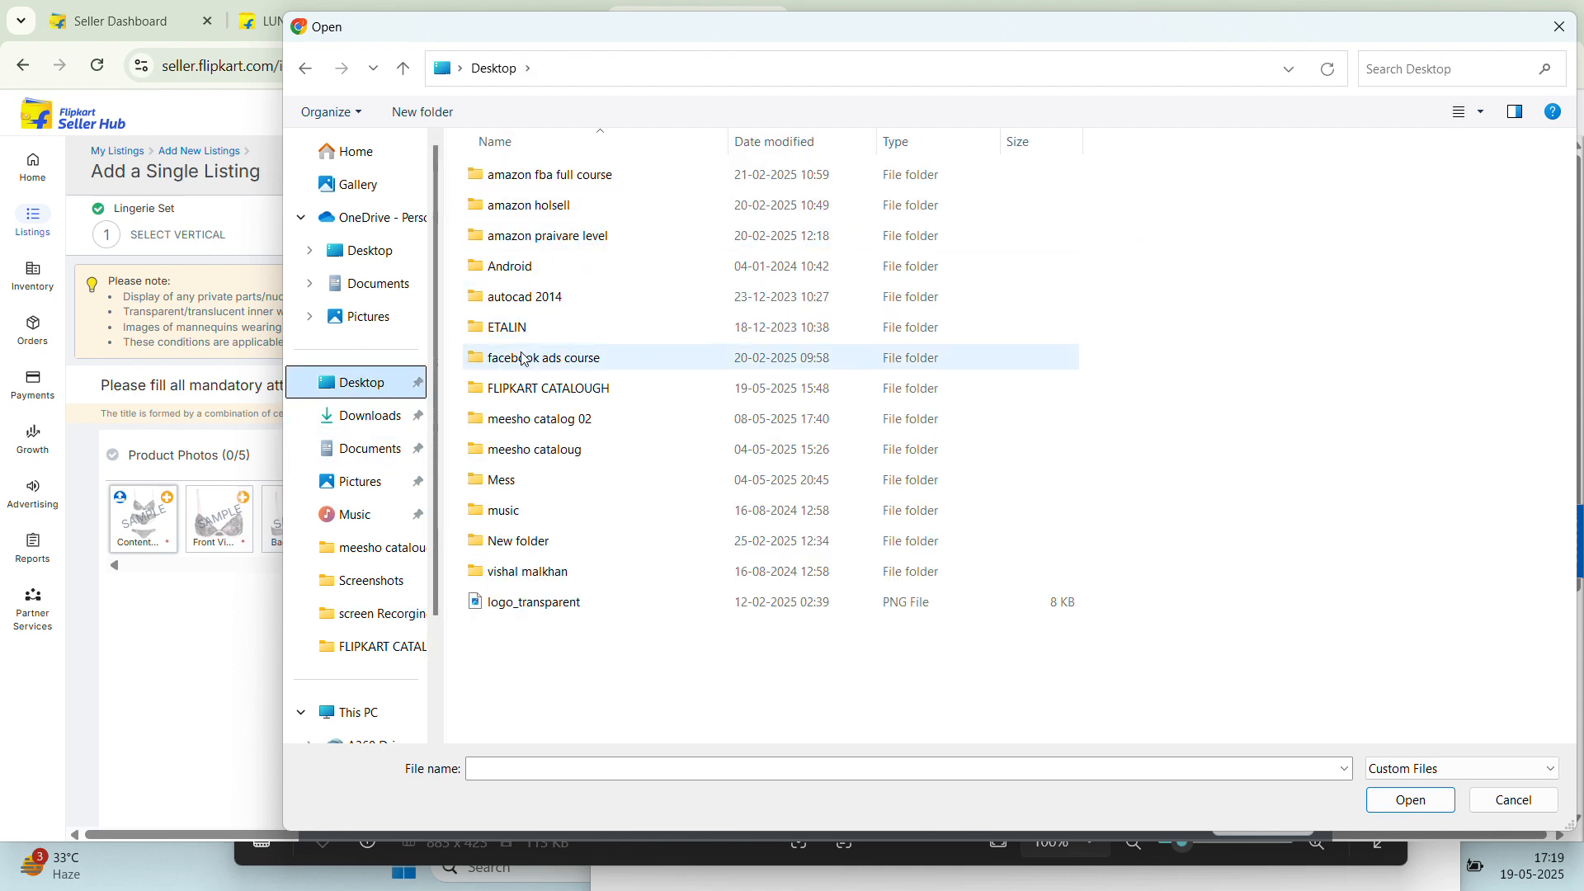
pyautogui.click(536, 387)
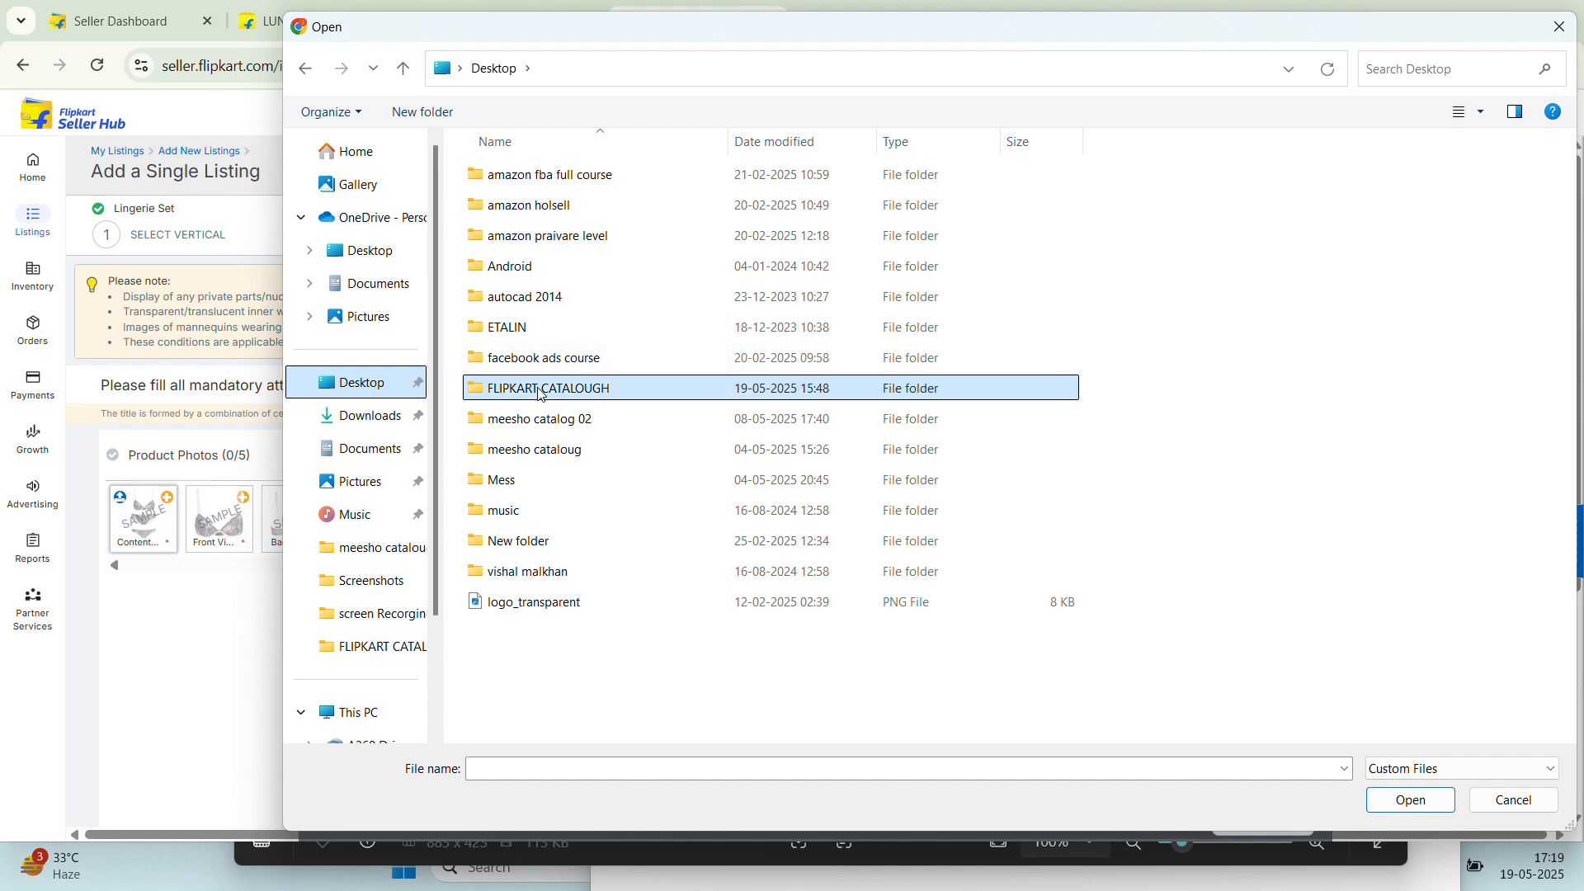
pyautogui.doubleClick(672, 386)
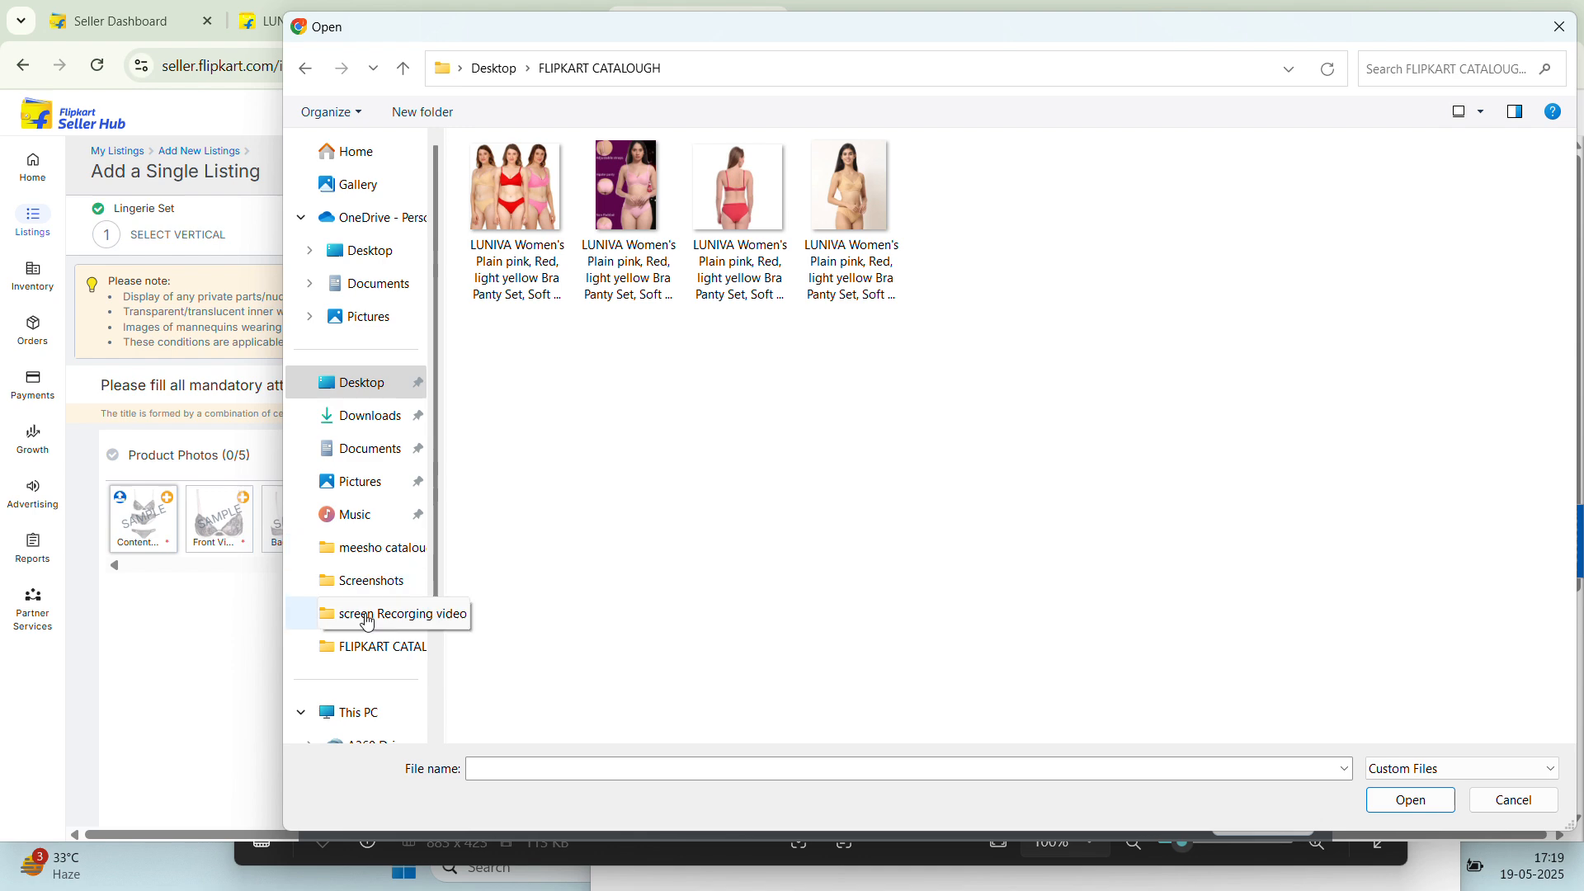
pyautogui.click(363, 647)
pyautogui.click(373, 615)
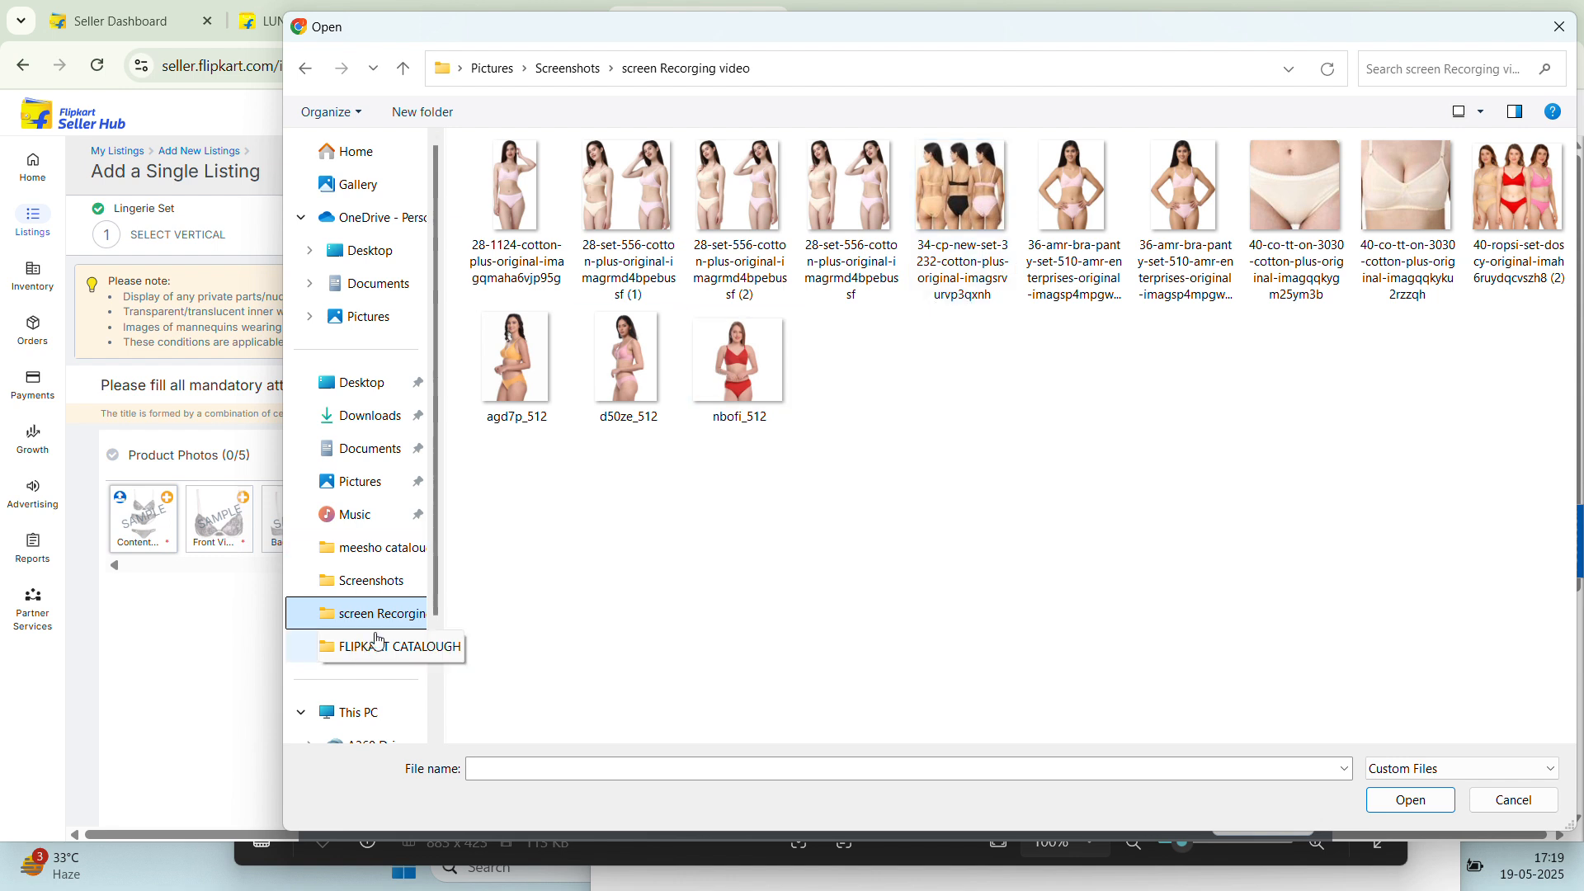
pyautogui.click(1558, 28)
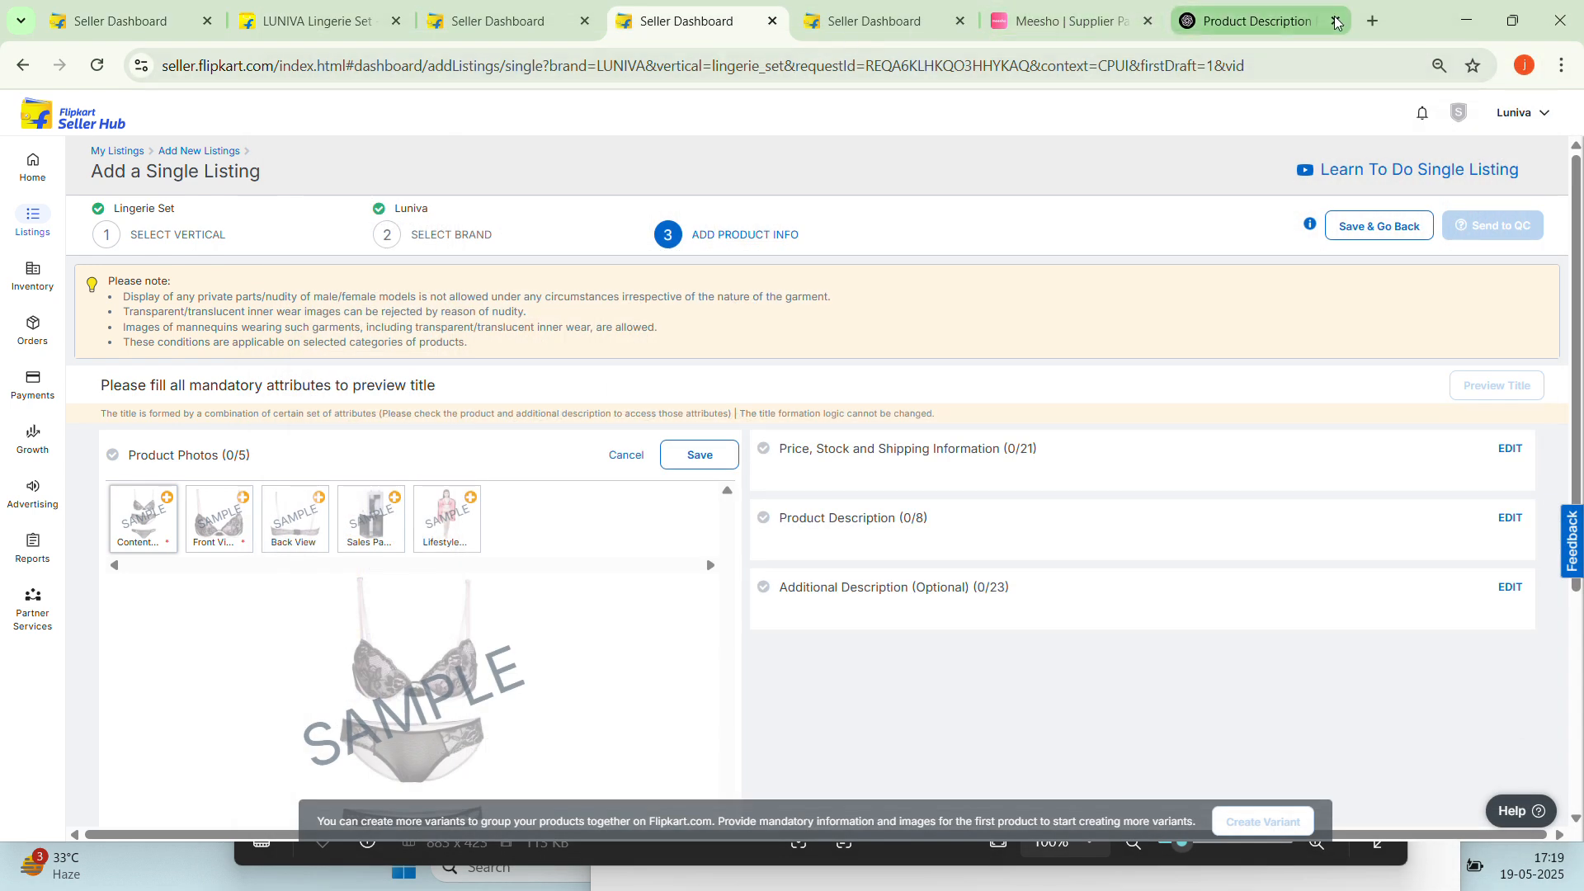
# Search Google for "BRA & PANTY SET" in a new browser tab
pyautogui.click(1373, 20)
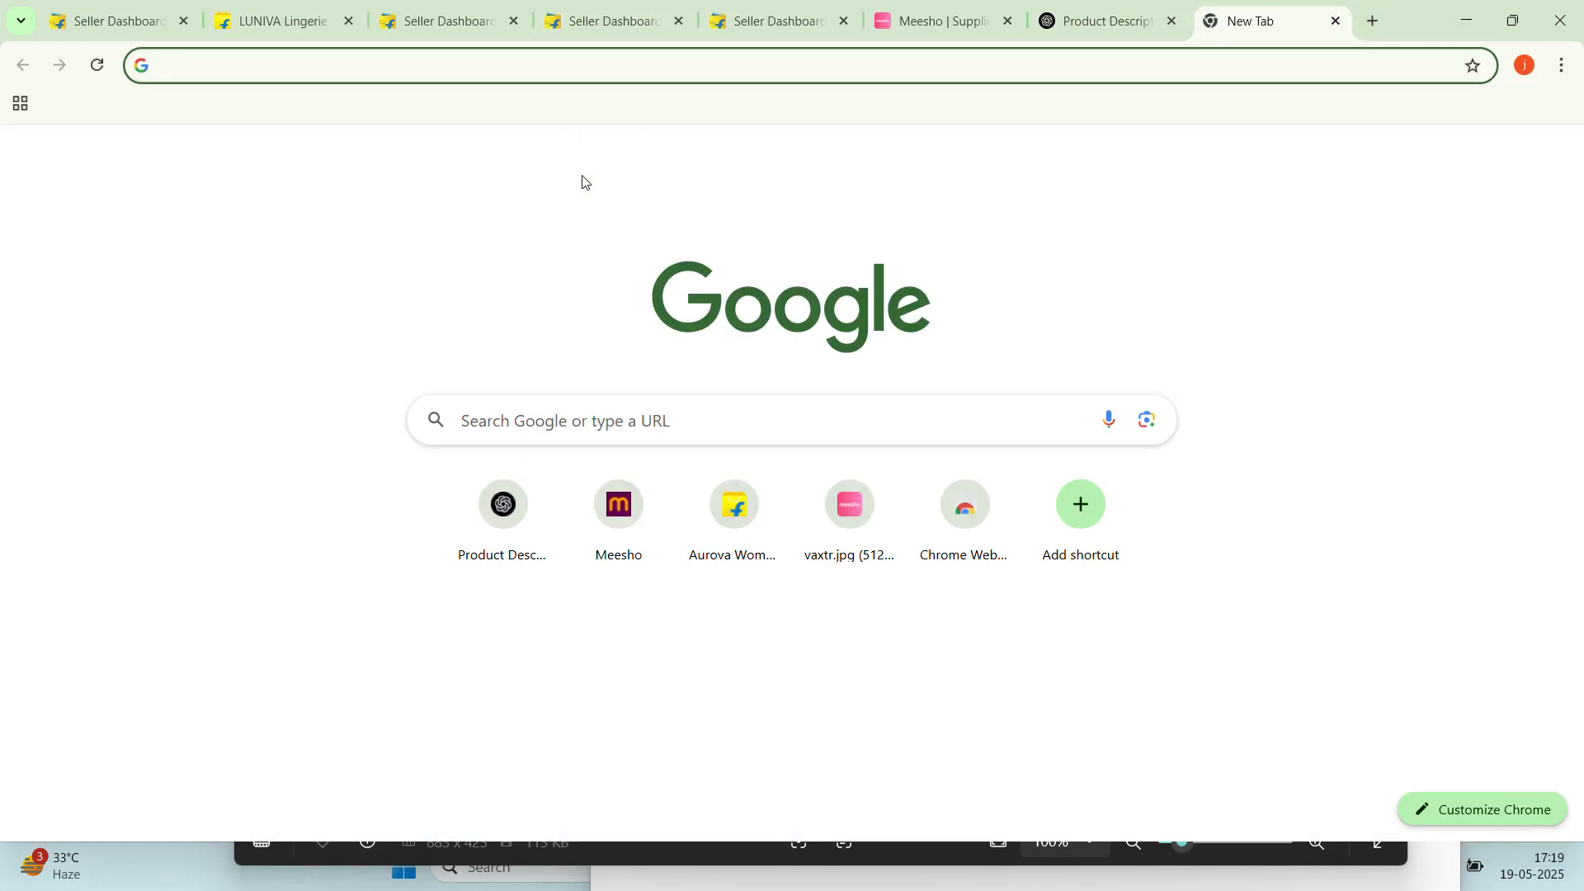
pyautogui.click(716, 427)
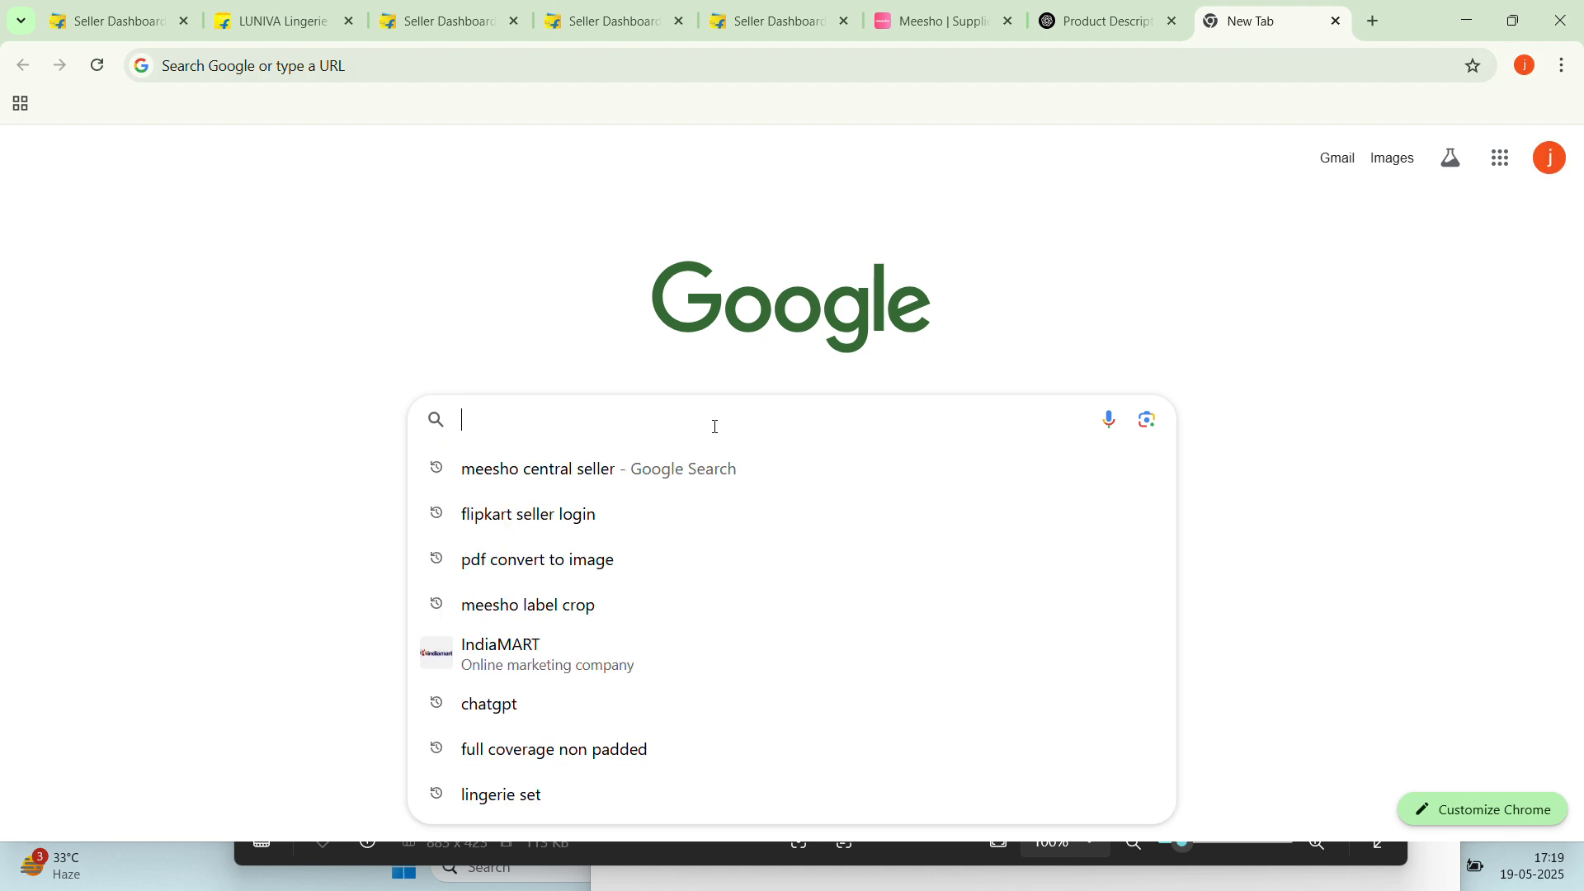
pyautogui.write('BR')
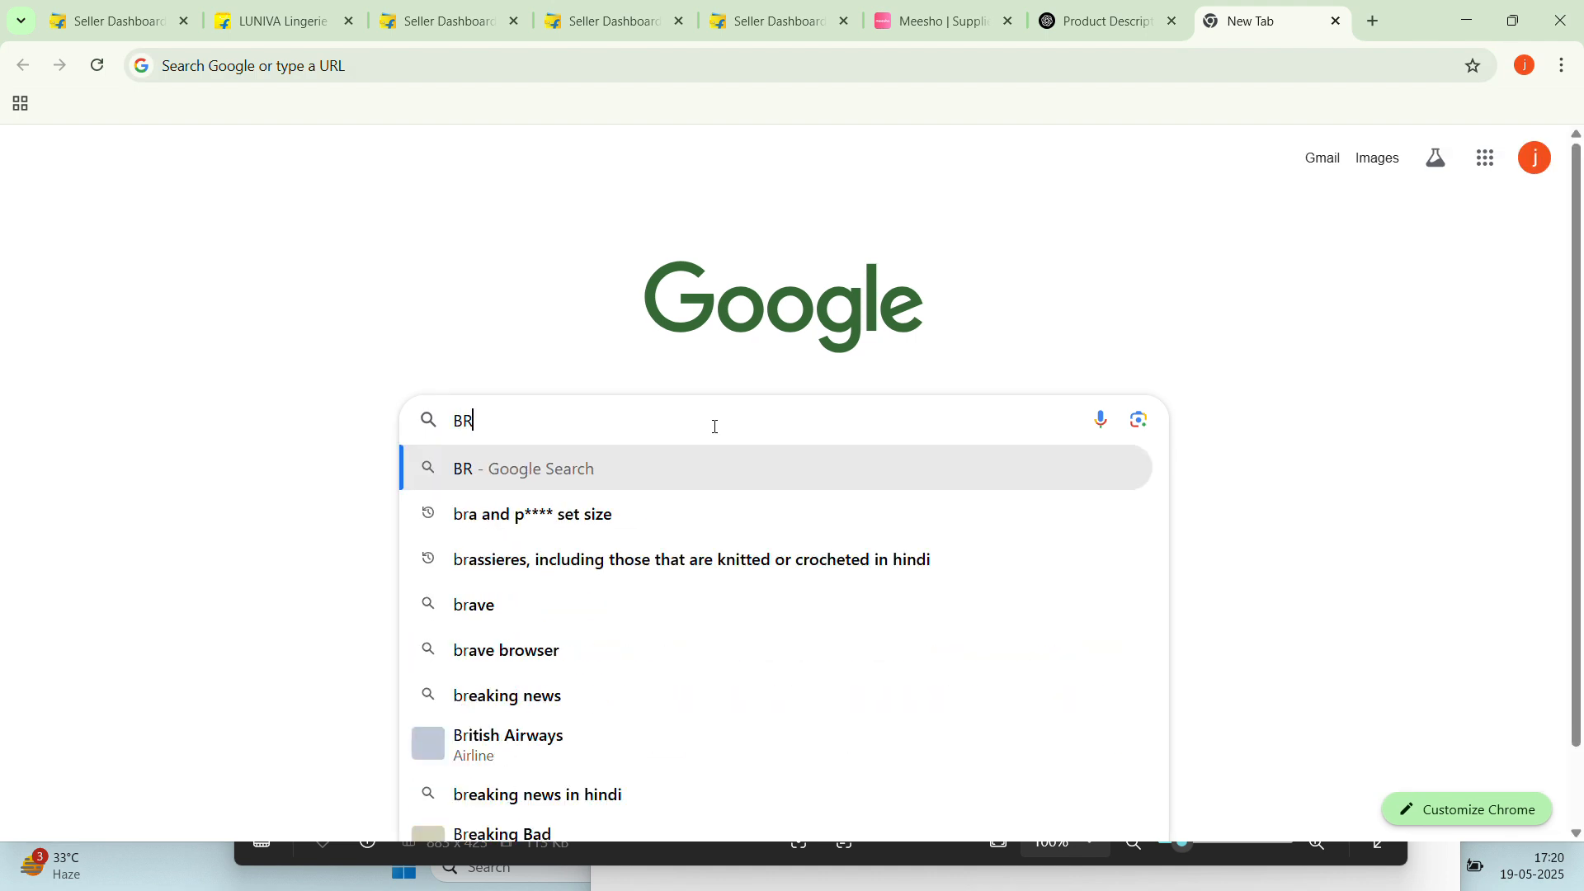
pyautogui.write('A ')
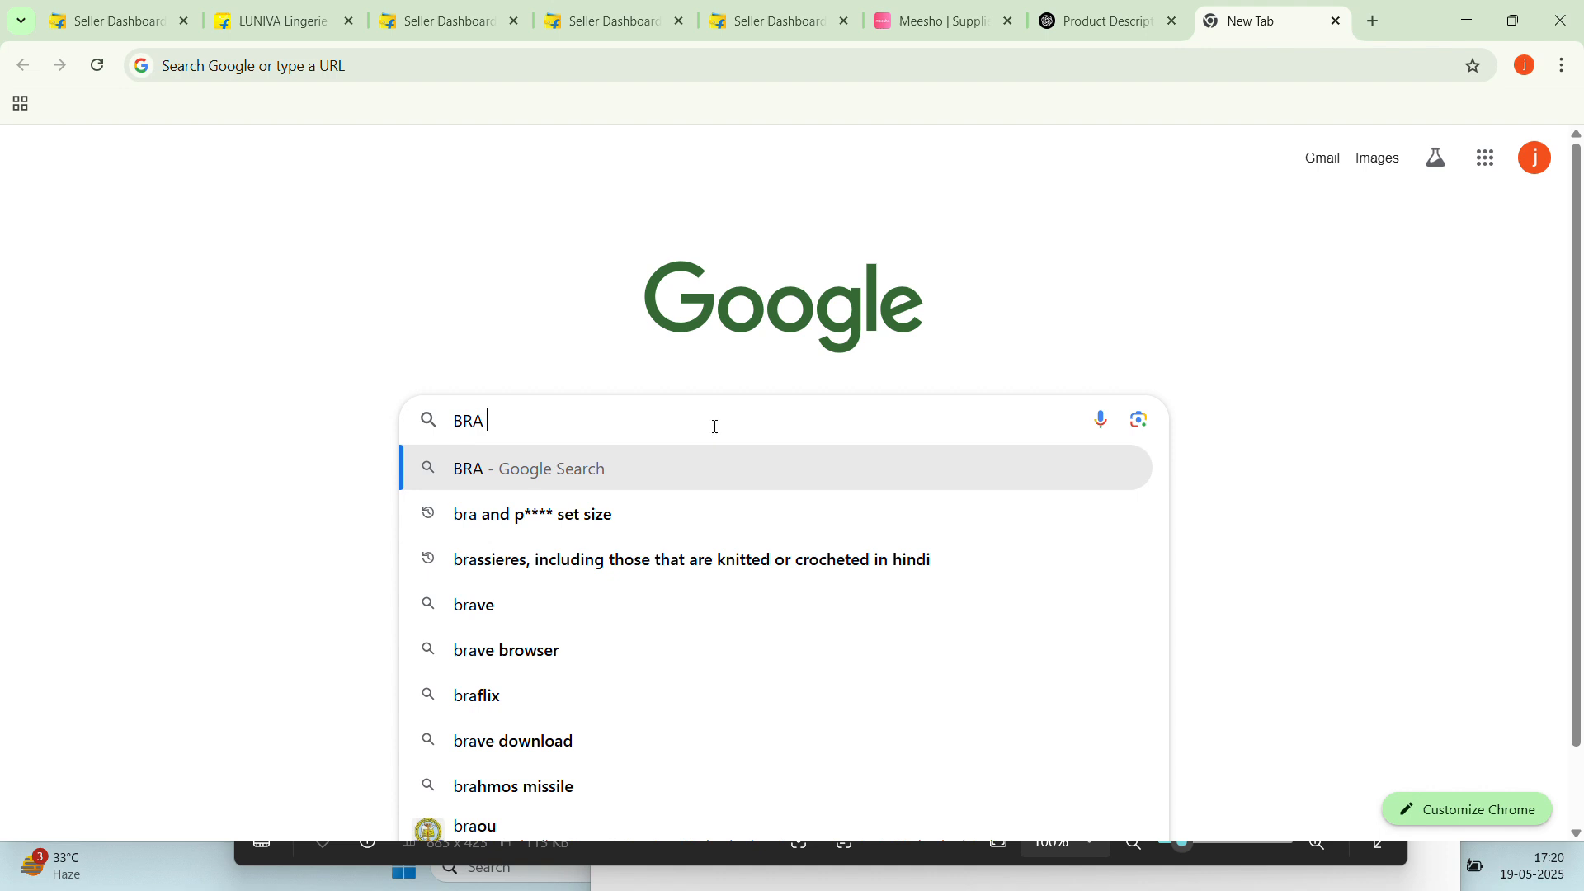
pyautogui.write('& PA')
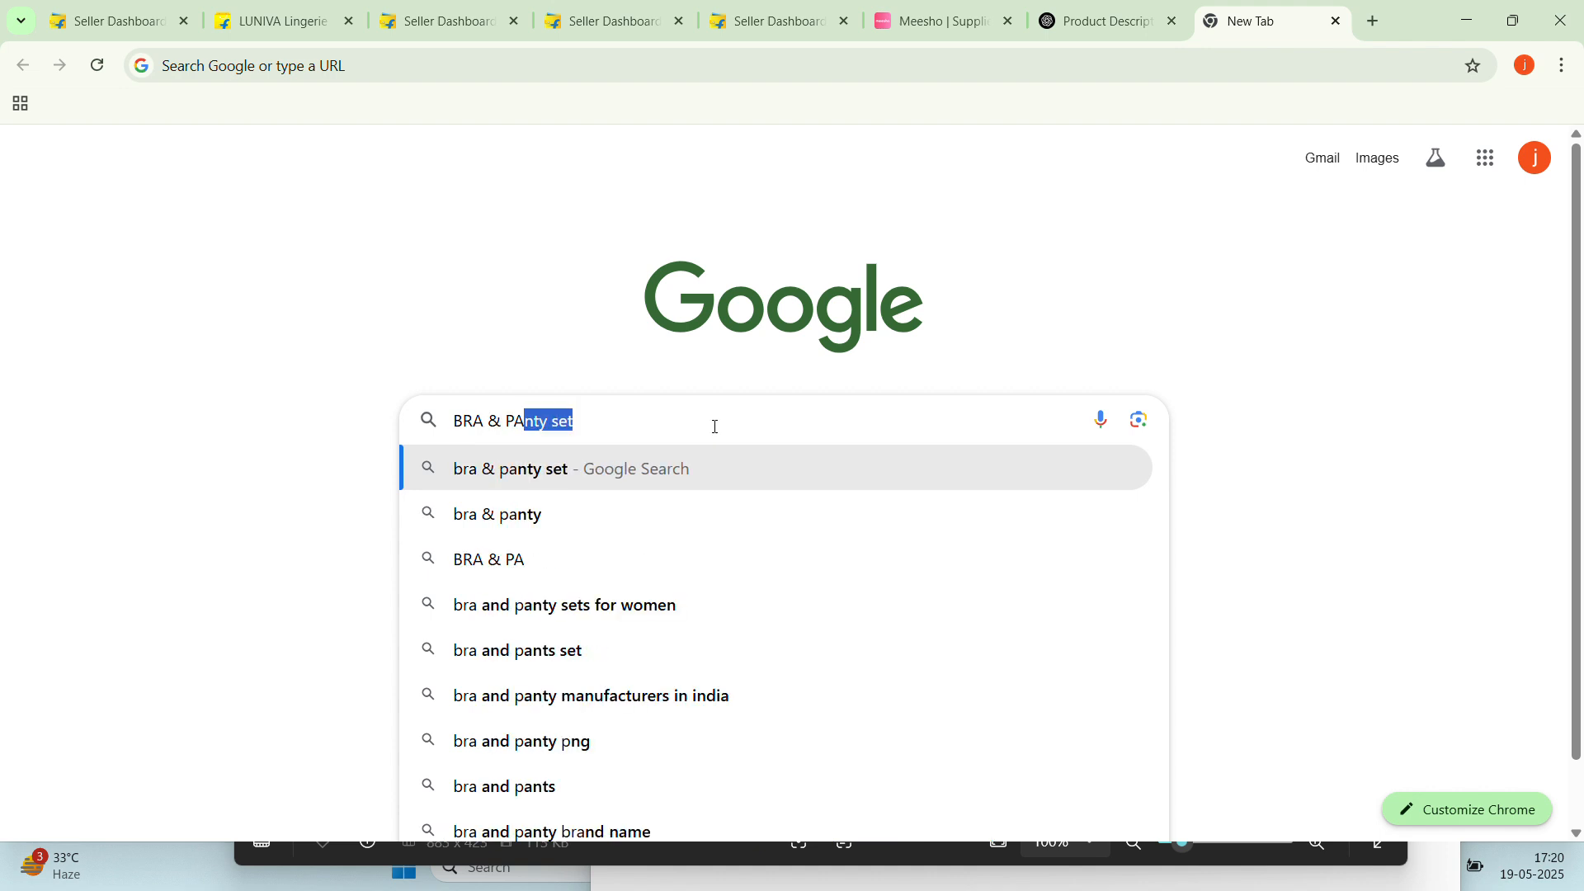
pyautogui.write('NTY SET')
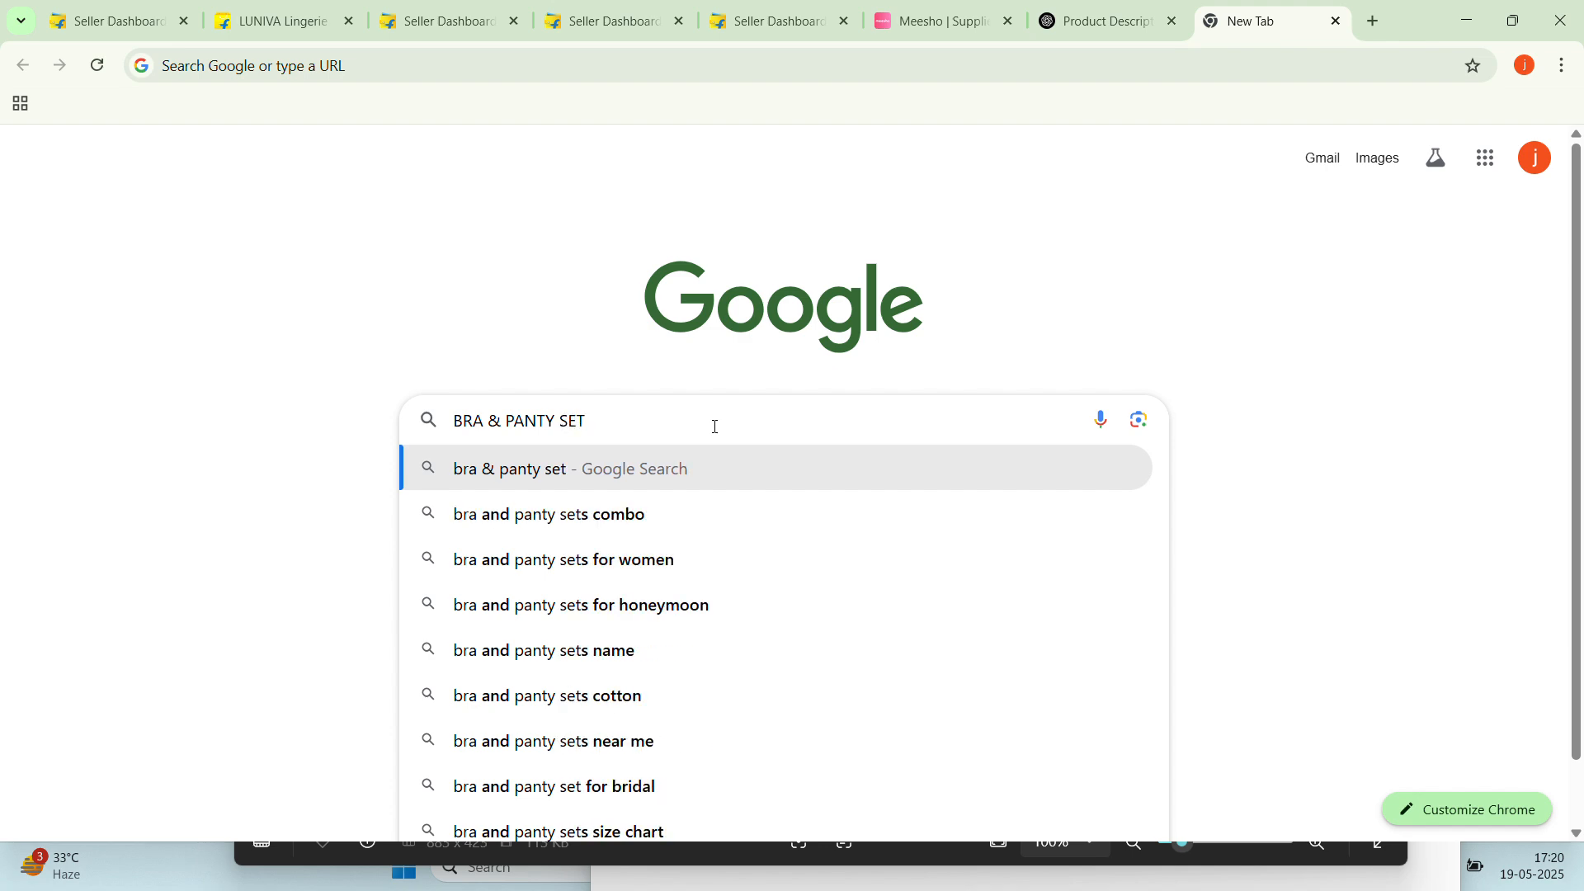
pyautogui.press('Return')
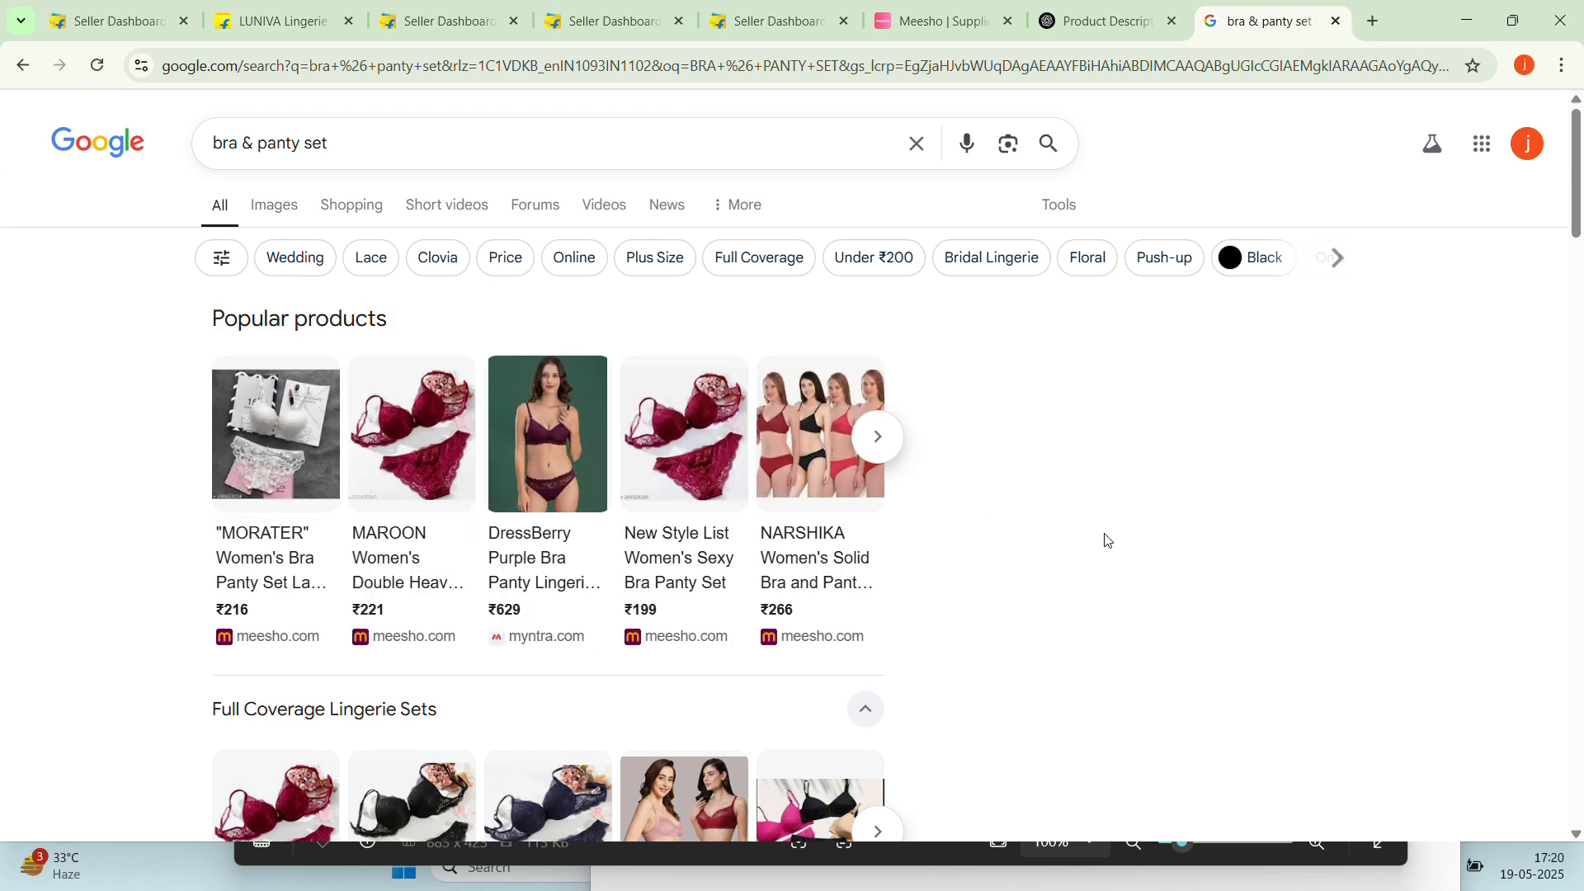
# Examine the search results, comparing how the popular products and full coverage lingerie sets are pictured and titled
pyautogui.scroll(-3, 1104, 546)
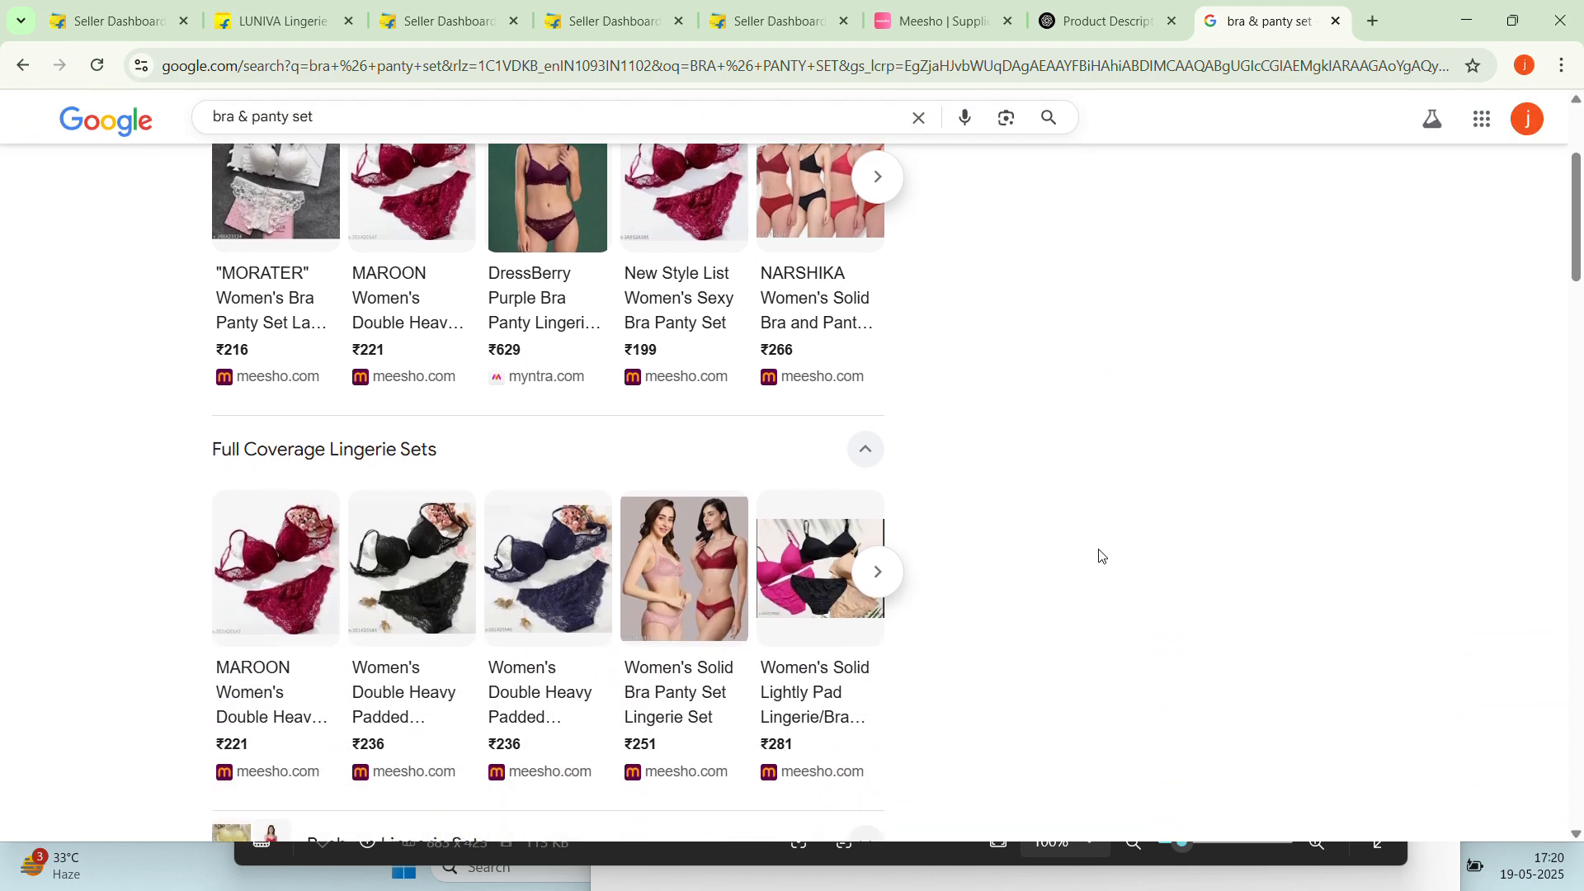
pyautogui.scroll(-2, 1099, 556)
pyautogui.scroll(-5, 1099, 556)
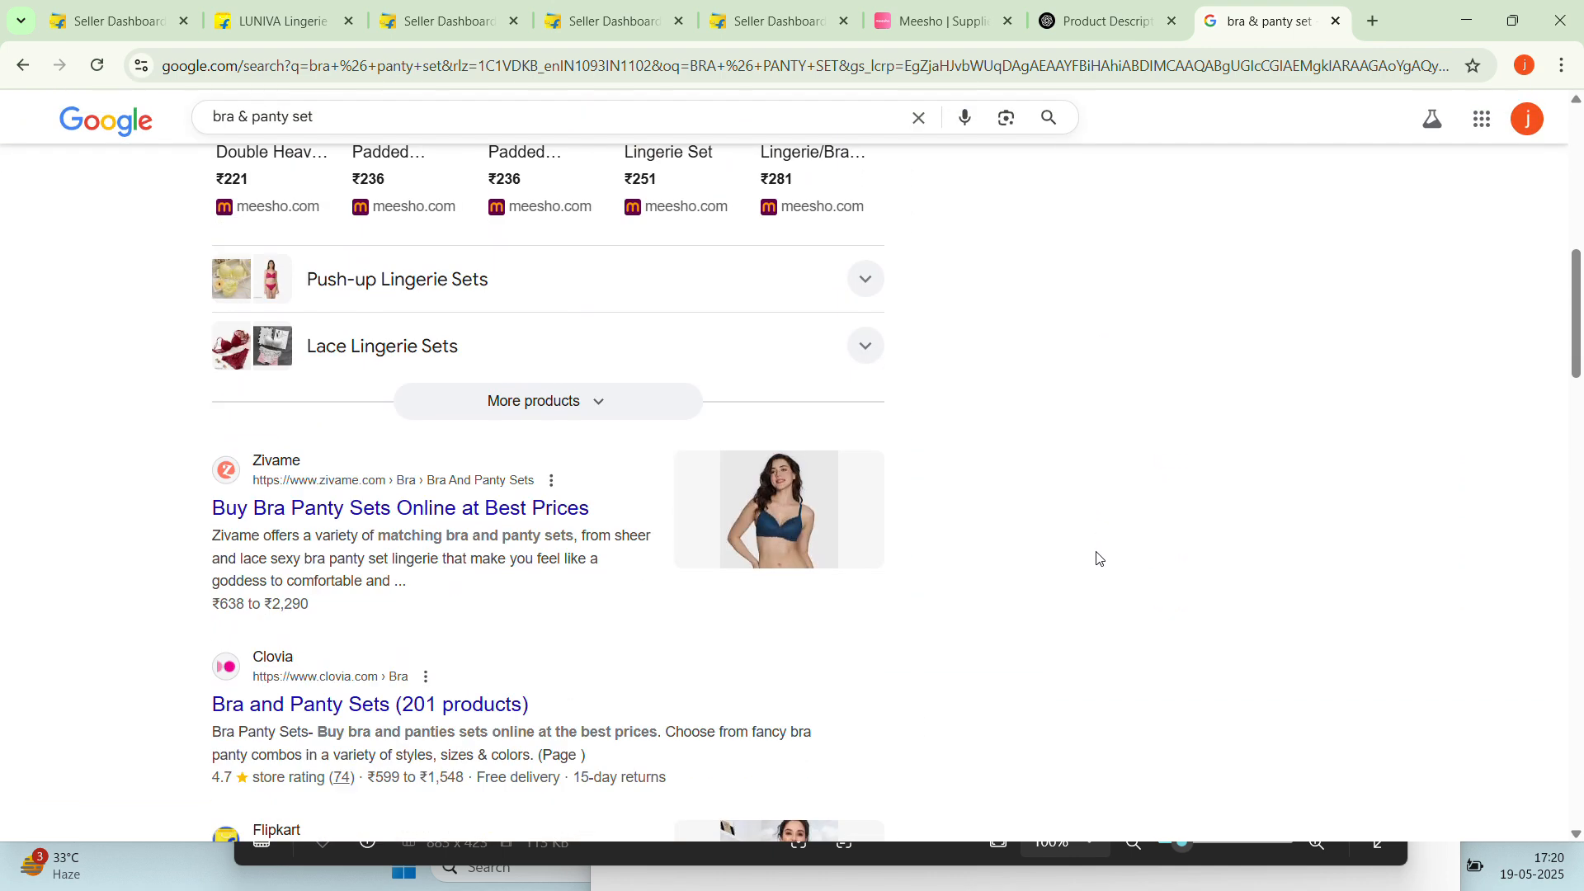
pyautogui.scroll(-6, 1042, 537)
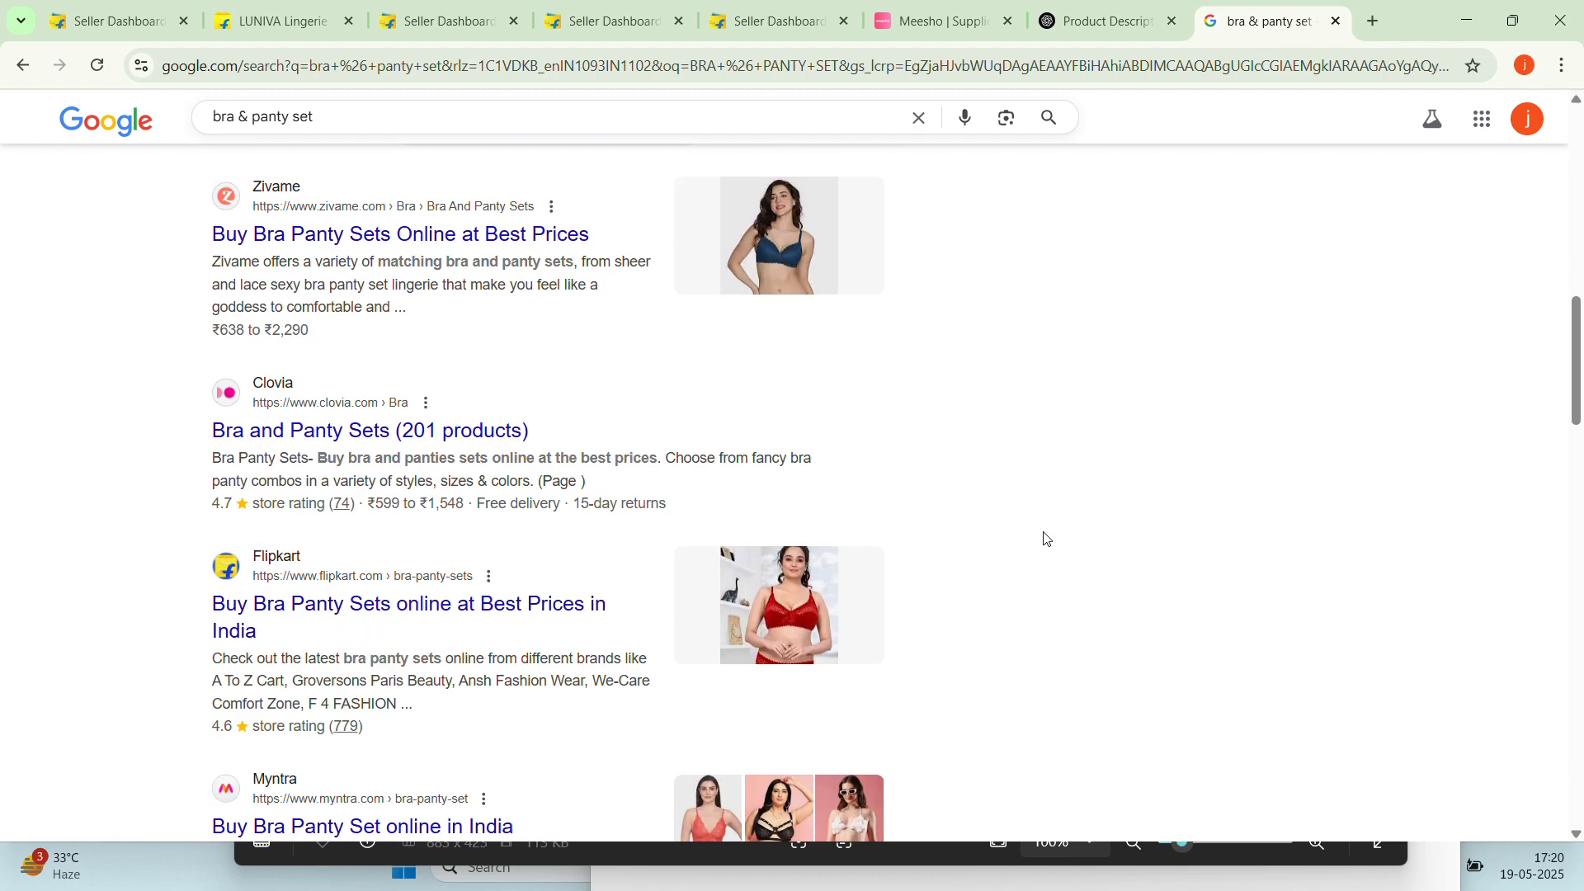
pyautogui.scroll(-2, 1044, 538)
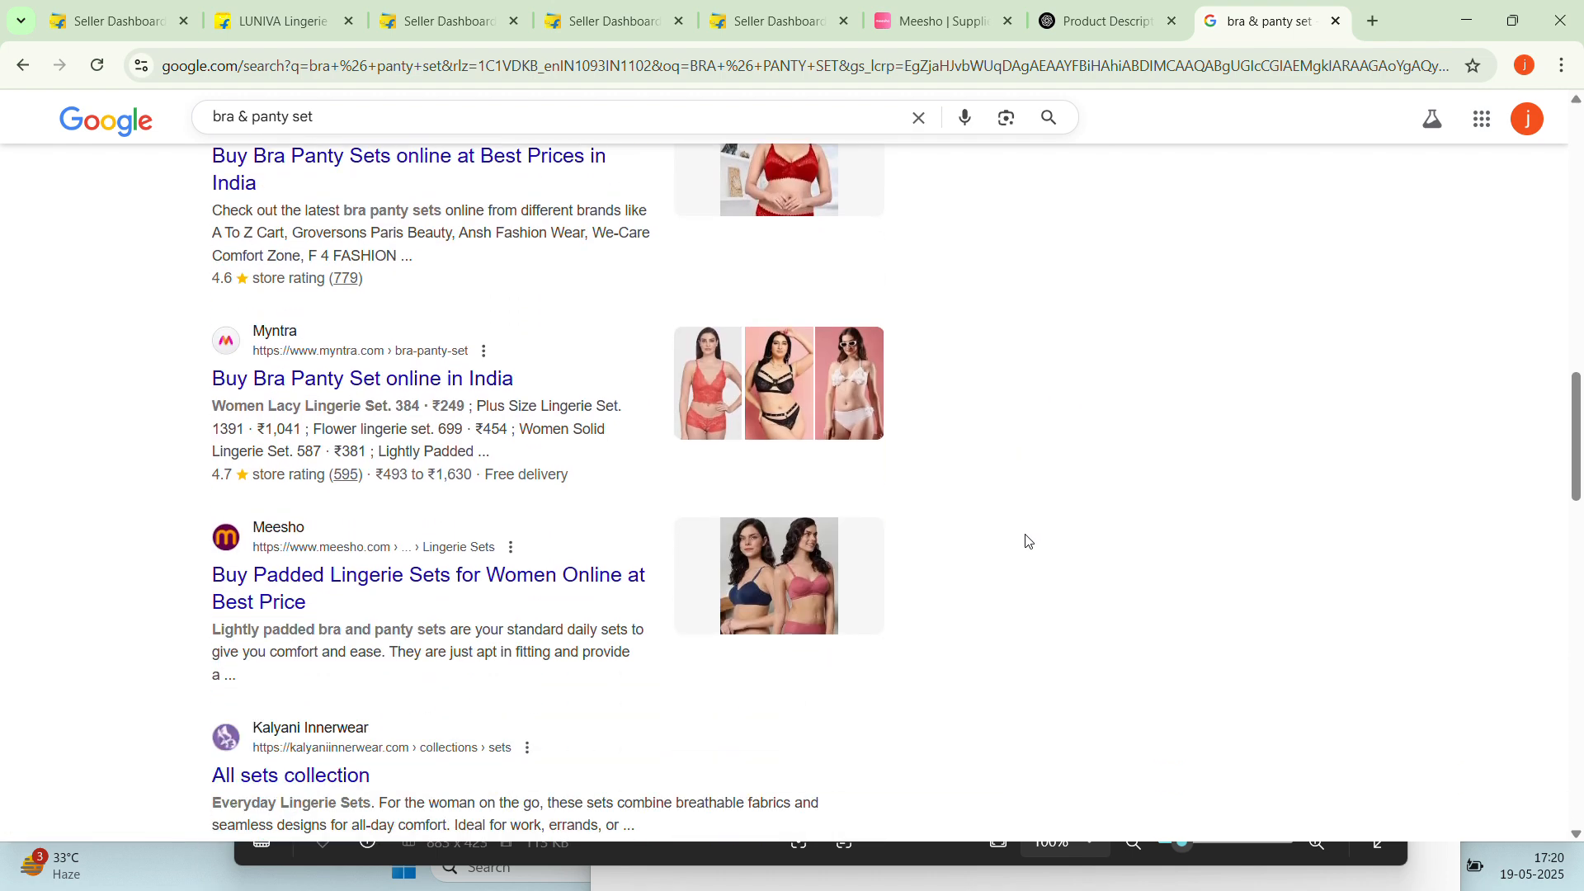
pyautogui.scroll(-2, 1028, 542)
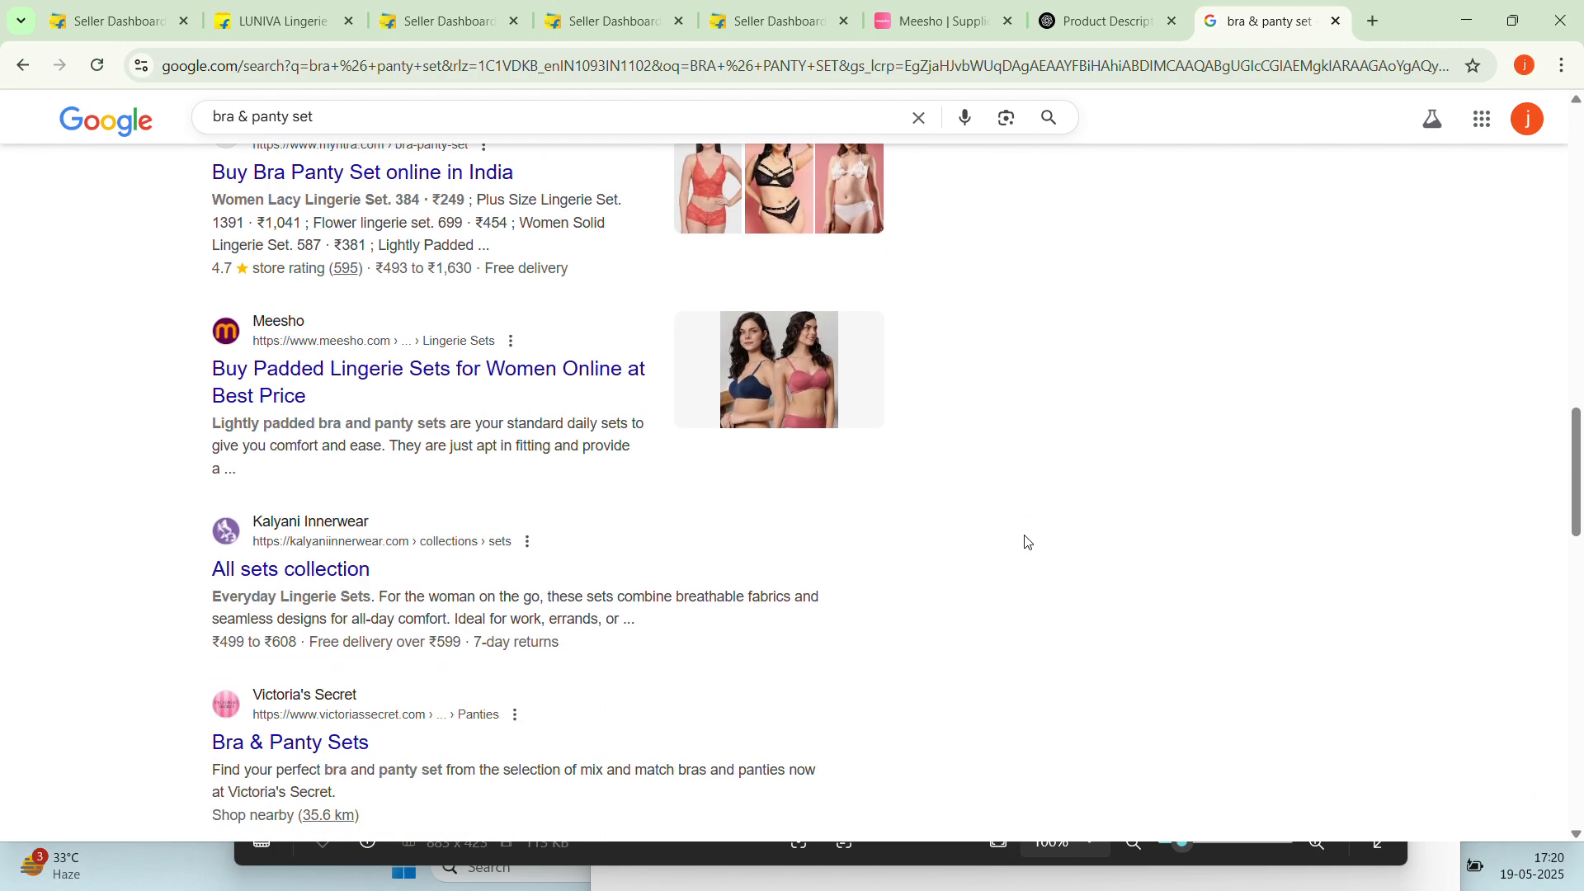
pyautogui.scroll(13, 1028, 542)
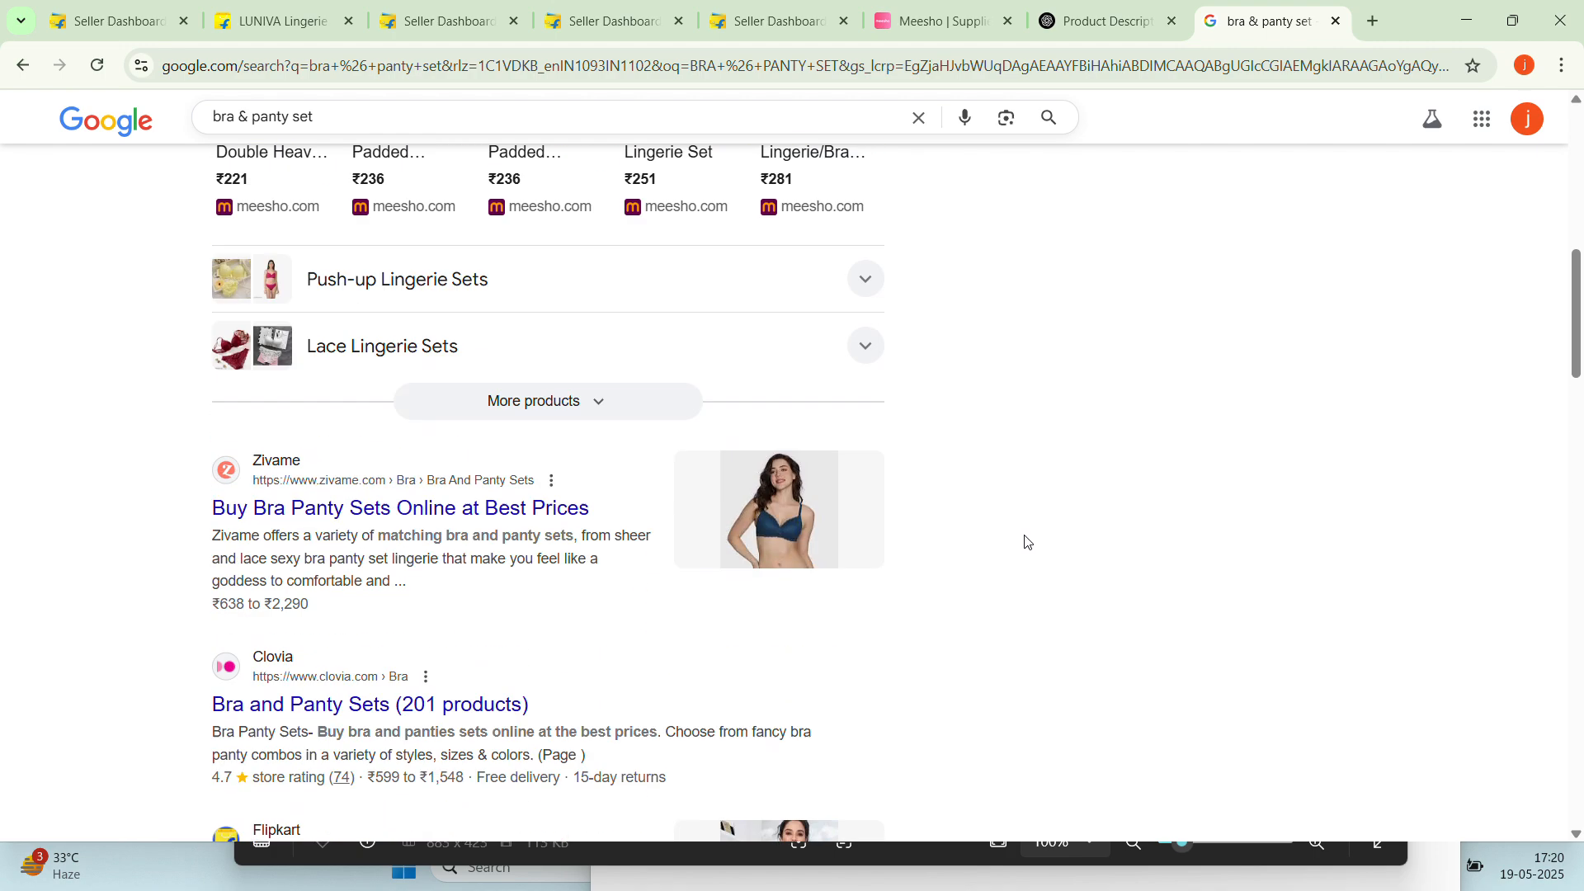
pyautogui.scroll(4, 1028, 542)
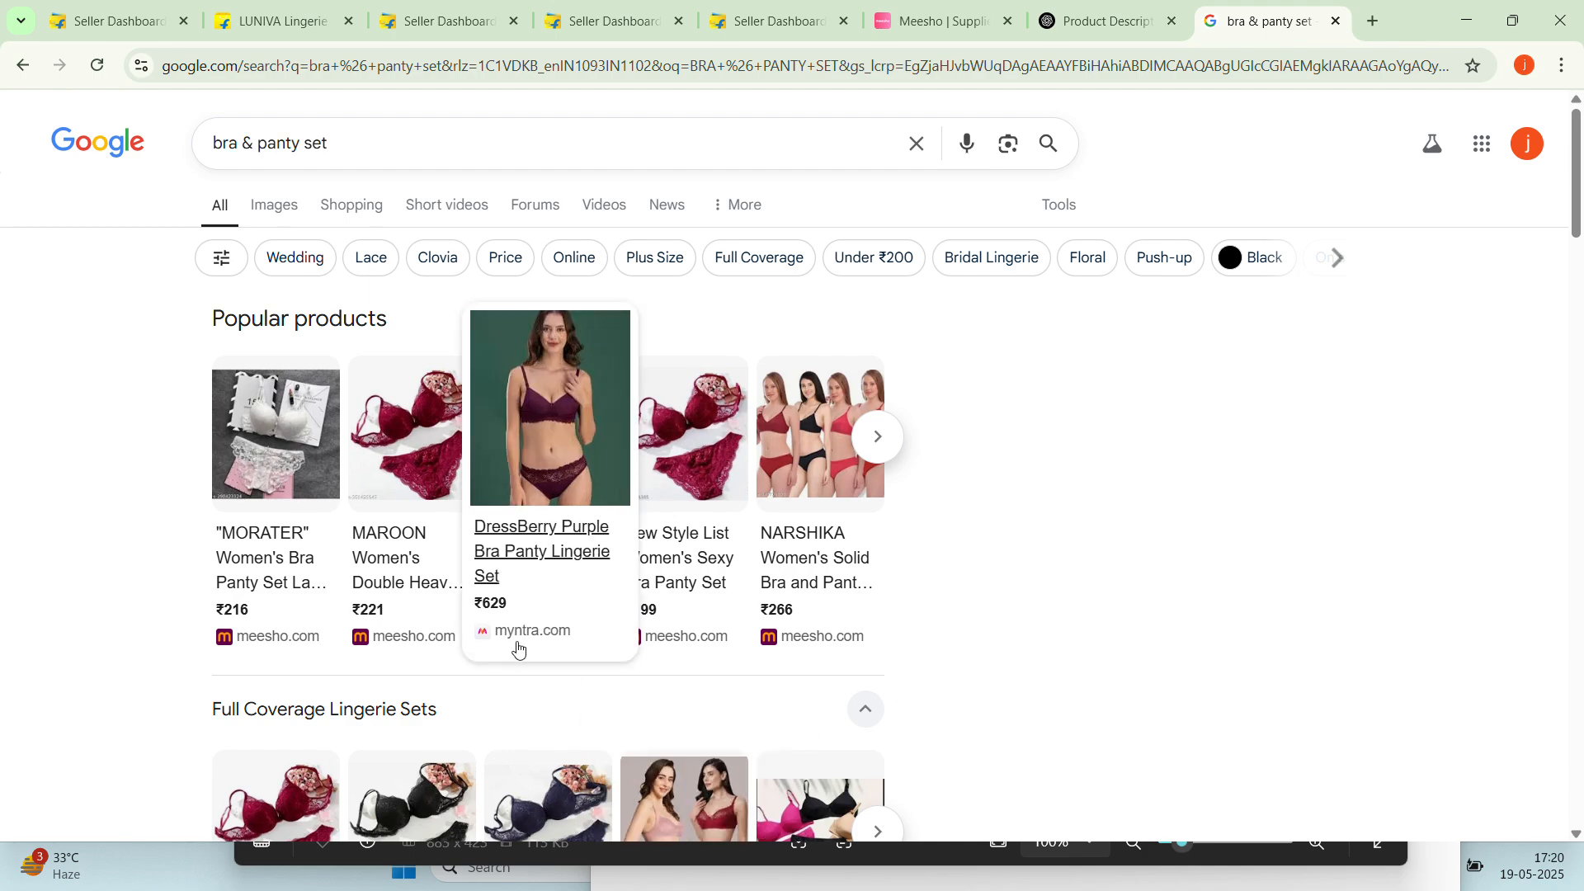
pyautogui.scroll(-1, 871, 640)
pyautogui.scroll(-4, 871, 641)
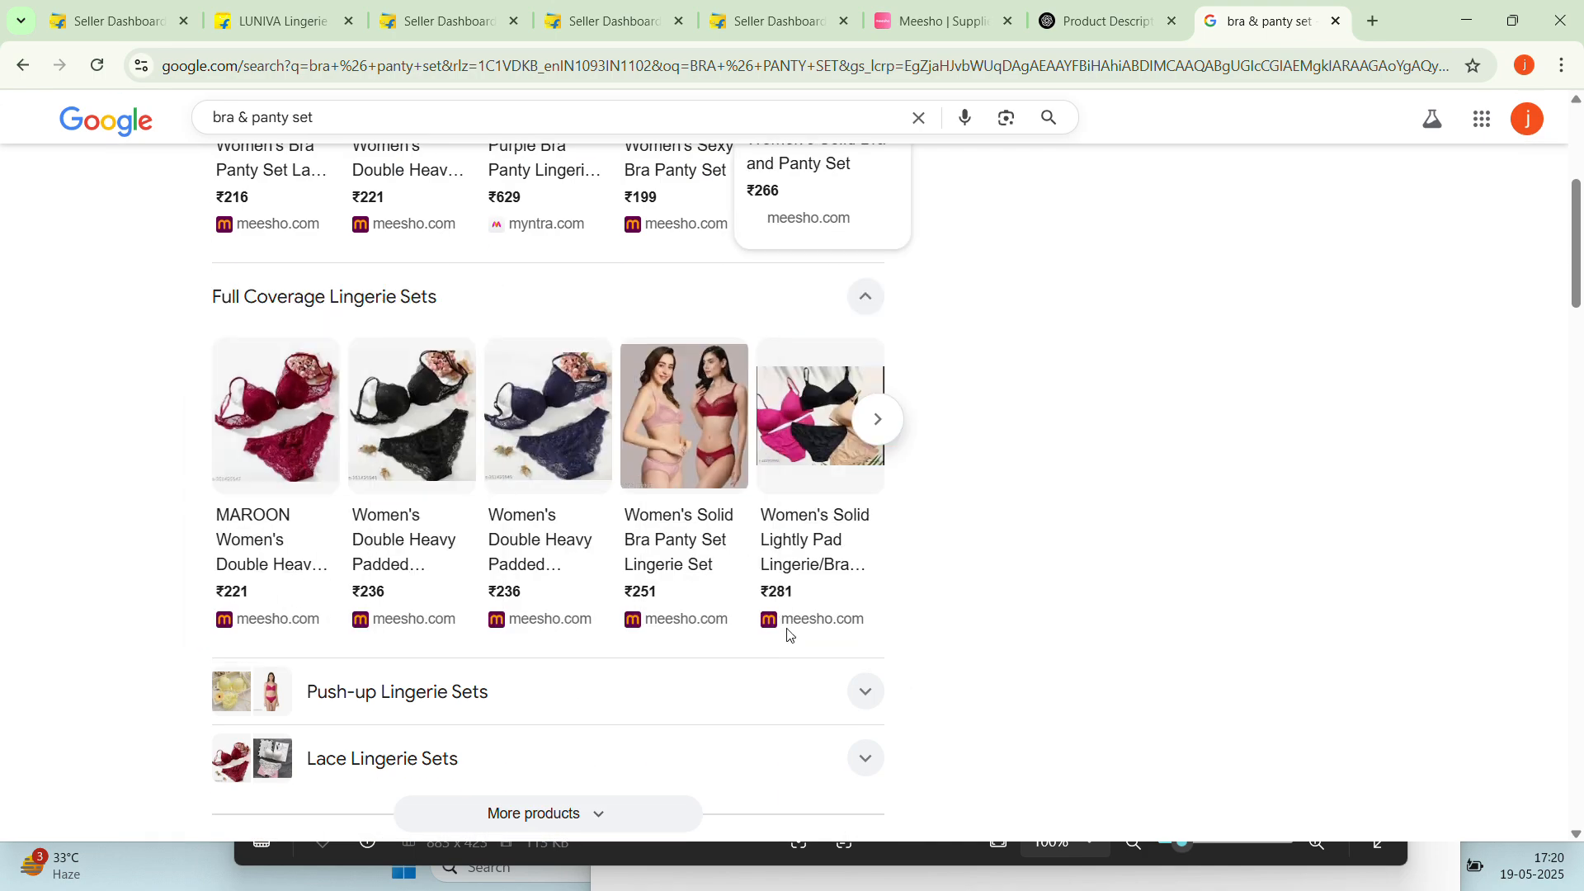
pyautogui.scroll(4, 1372, 624)
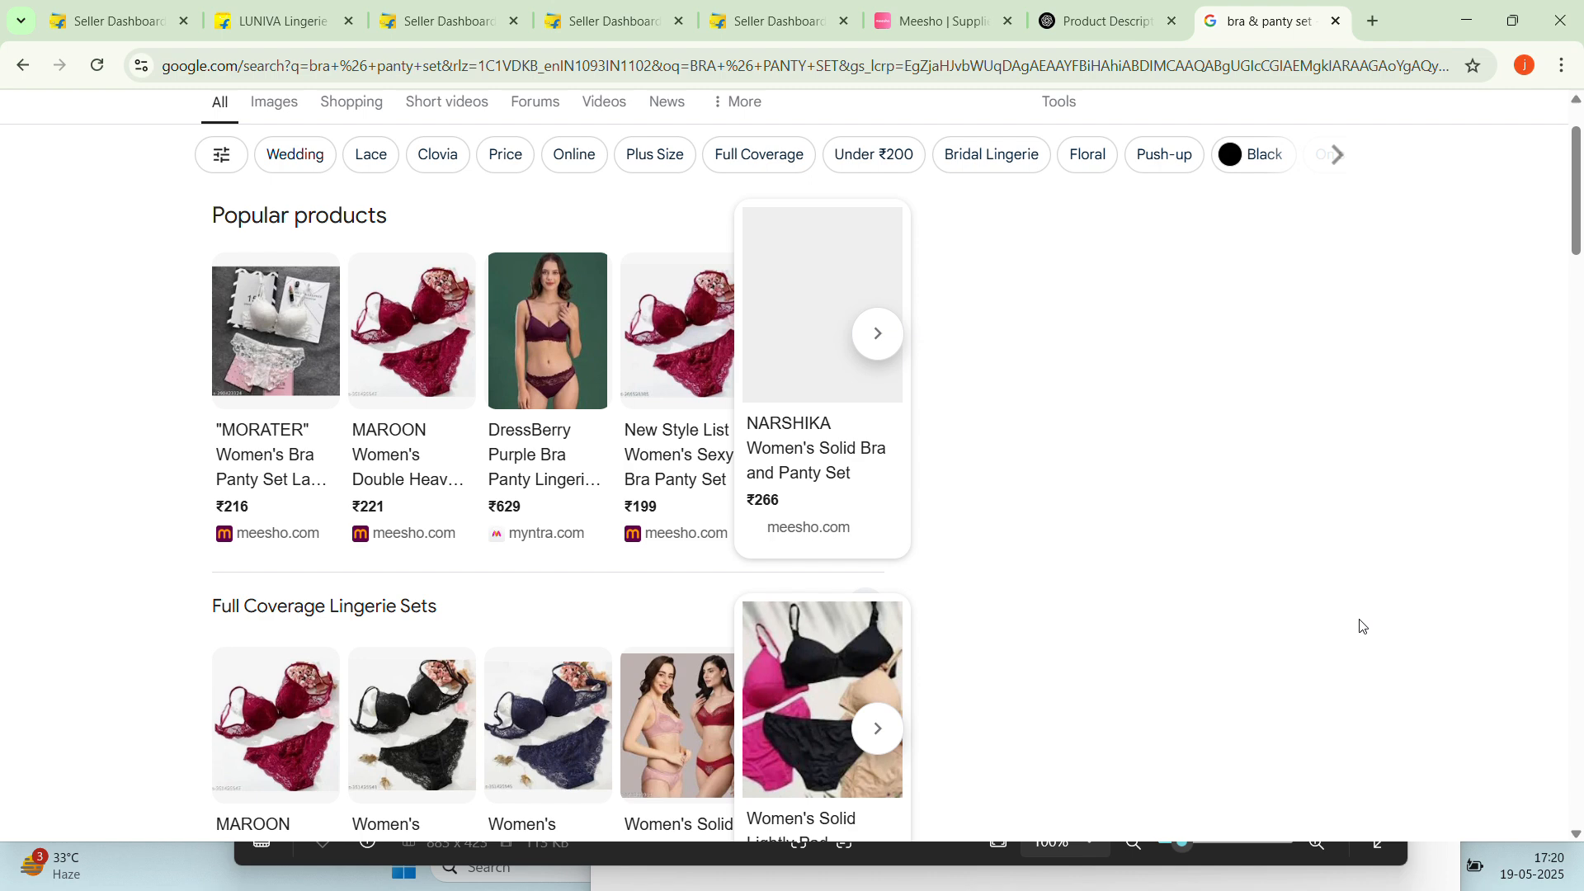
pyautogui.scroll(1, 1361, 627)
pyautogui.moveTo(293, 395)
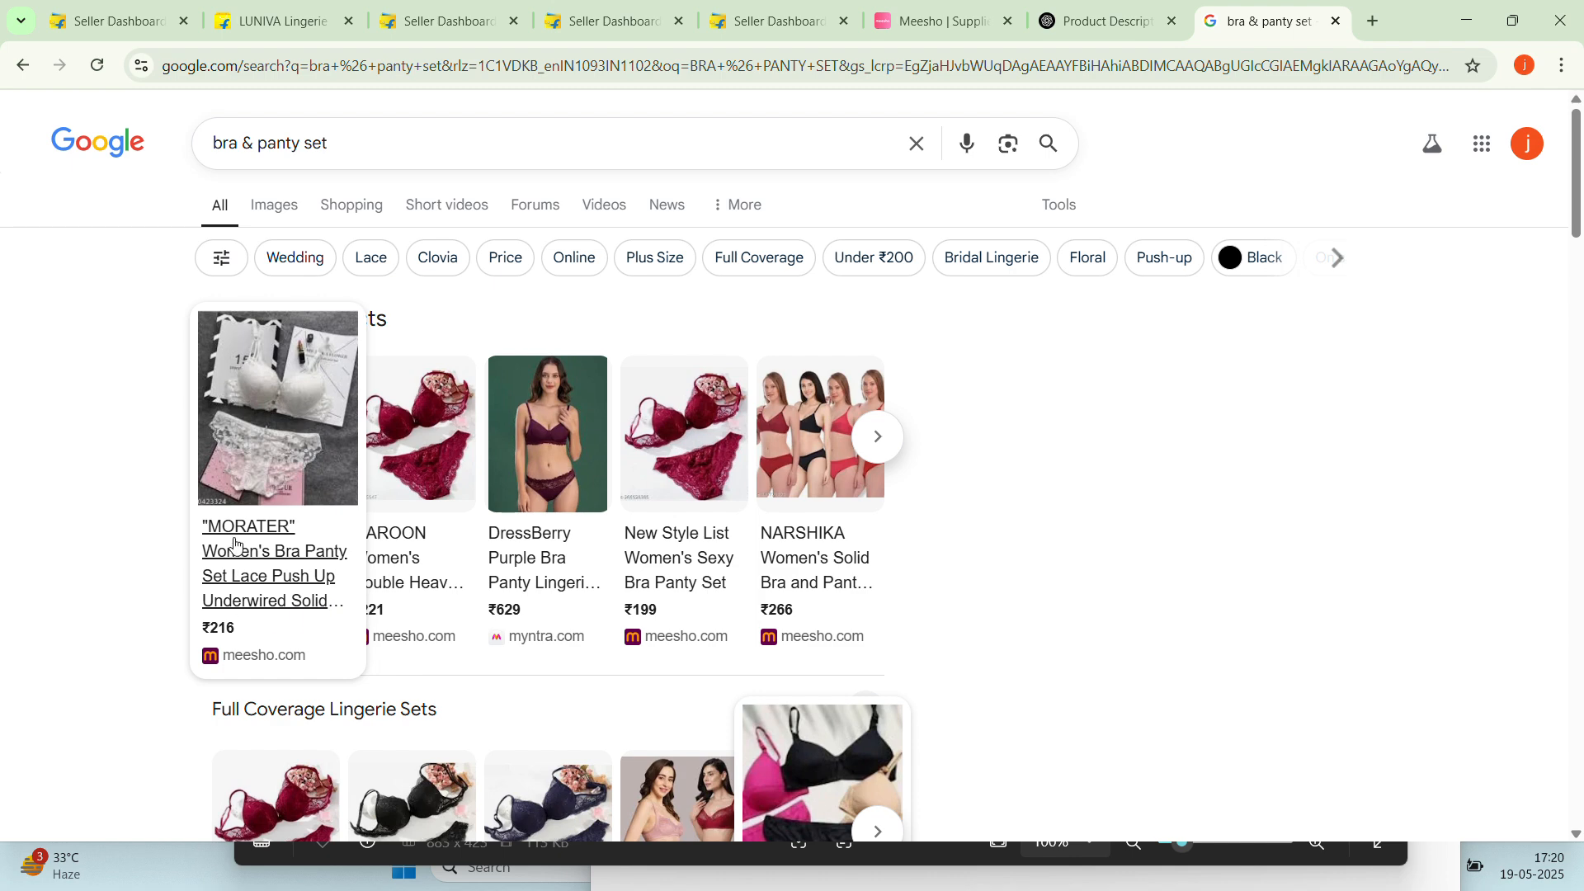
pyautogui.moveTo(441, 558)
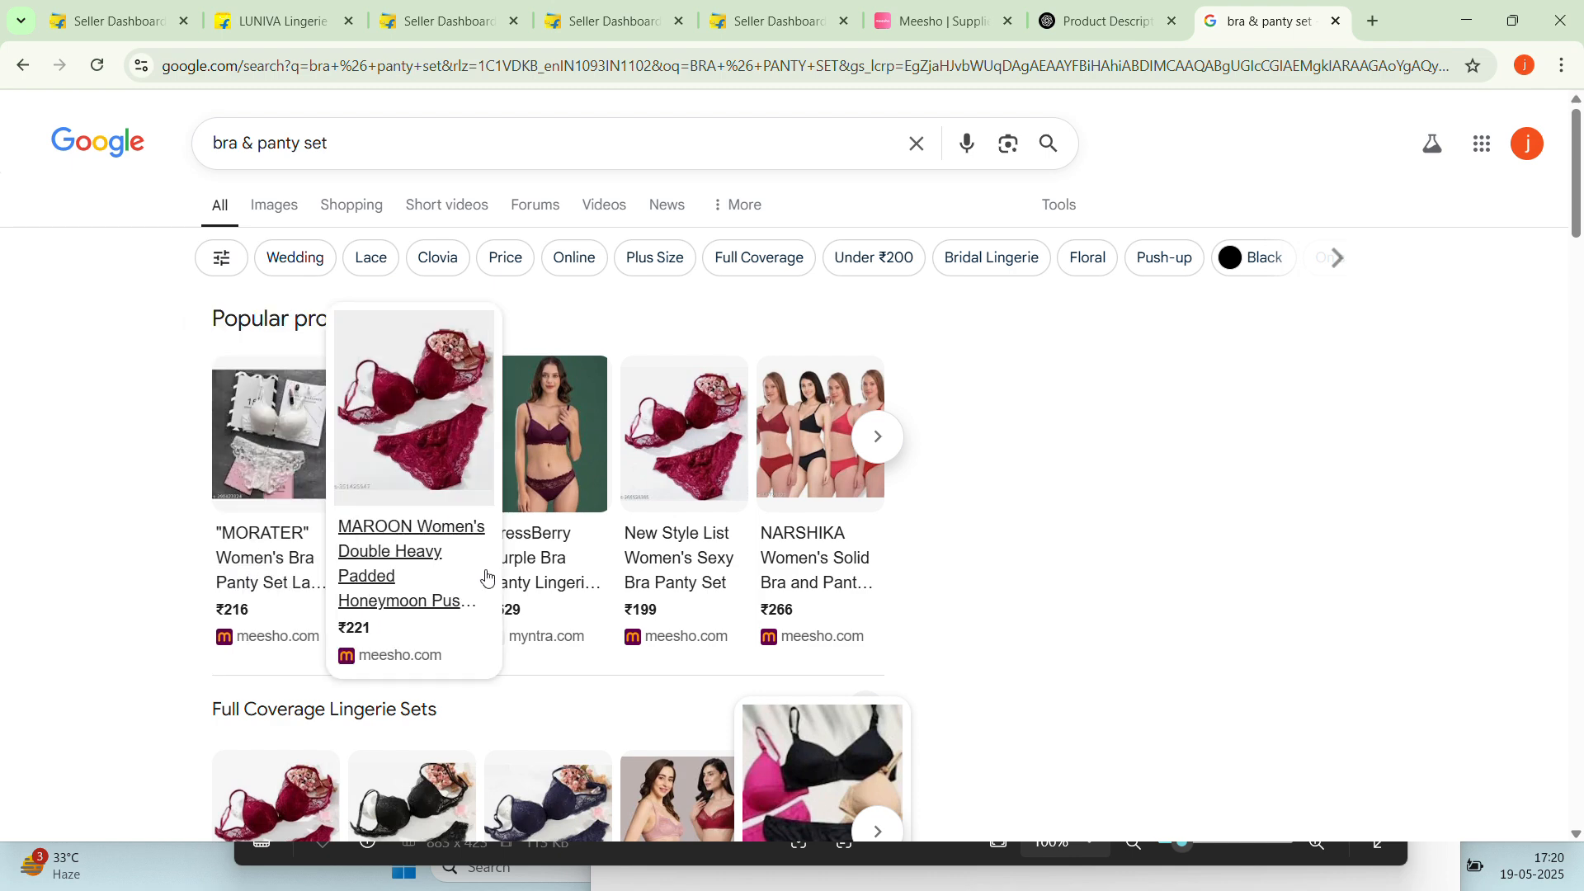
pyautogui.moveTo(819, 548)
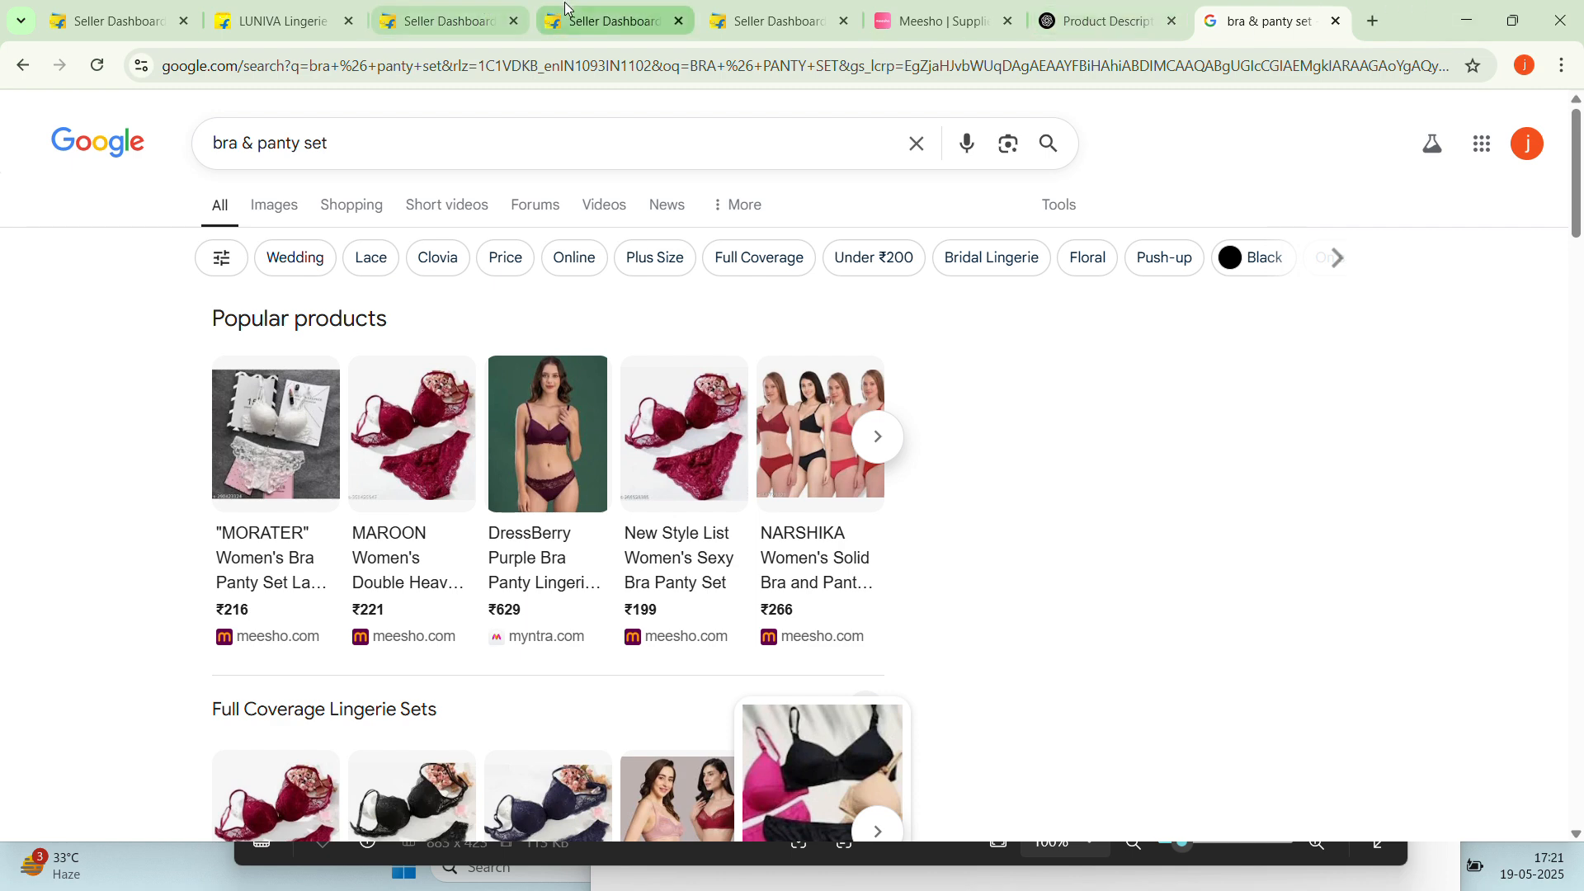
# Return to the Flipkart listing, check the "FLIPKART CATALOUGH" images from the first photo slot without choosing one, and review the image guidelines
pyautogui.click(611, 20)
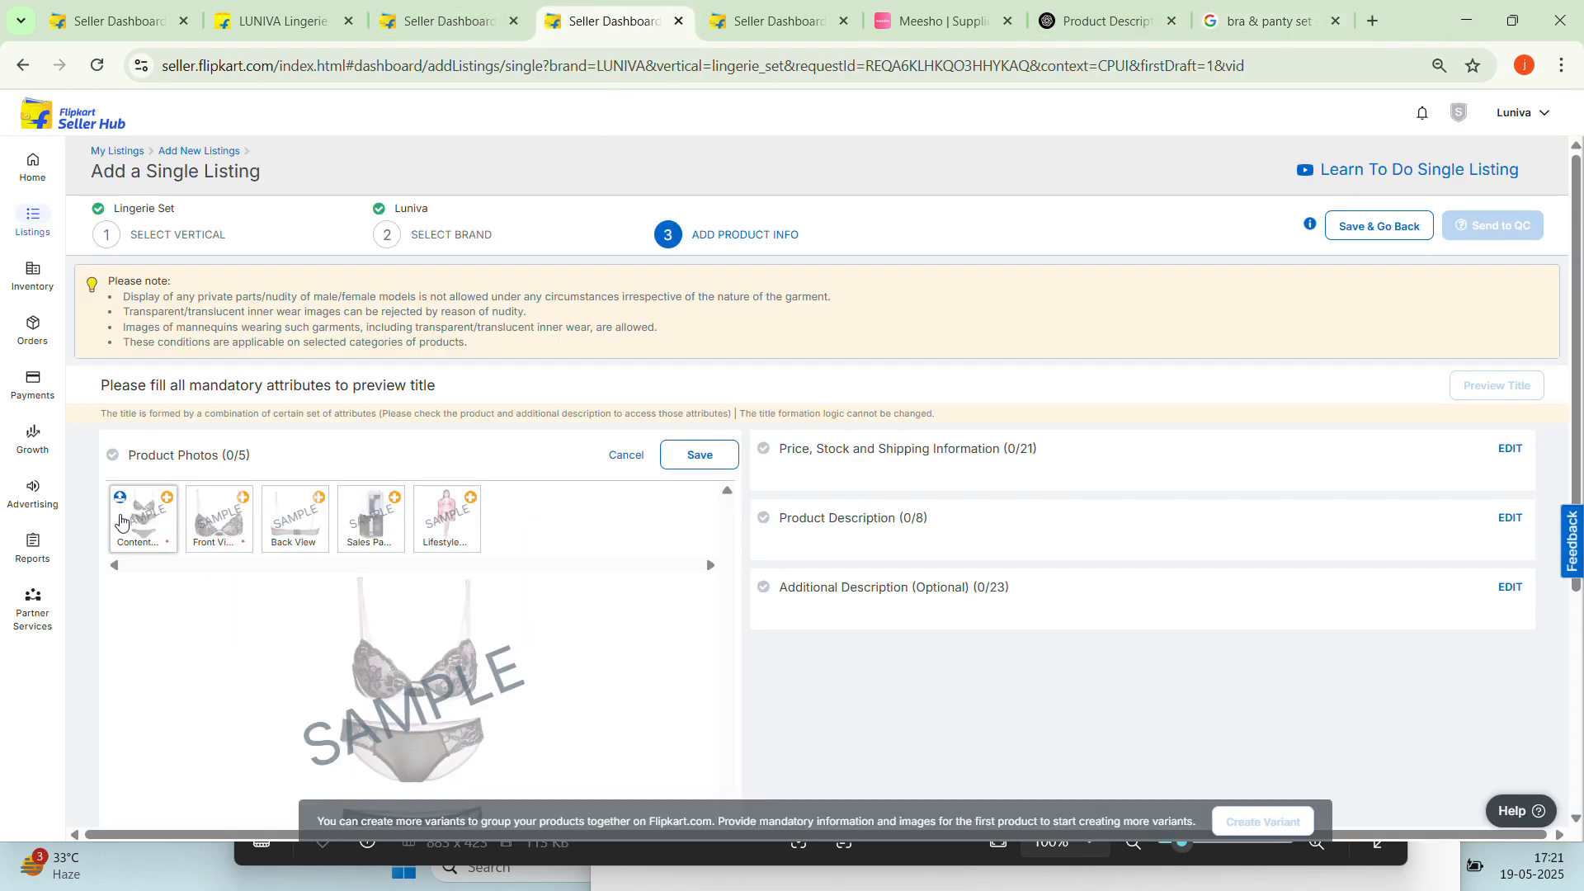
pyautogui.moveTo(118, 505)
pyautogui.click(120, 498)
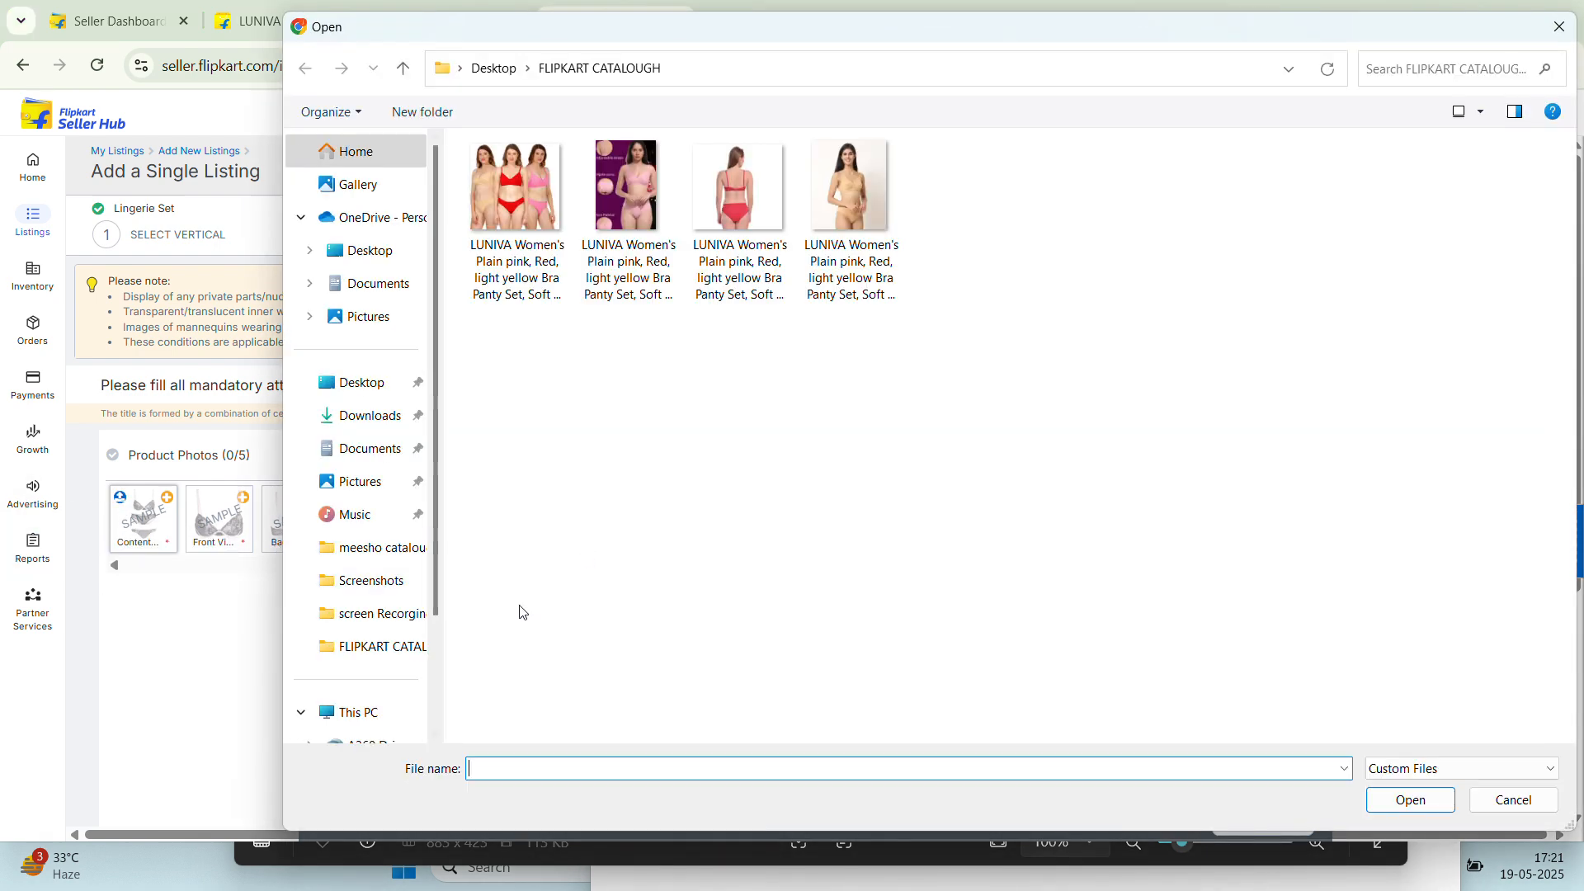
pyautogui.click(1559, 27)
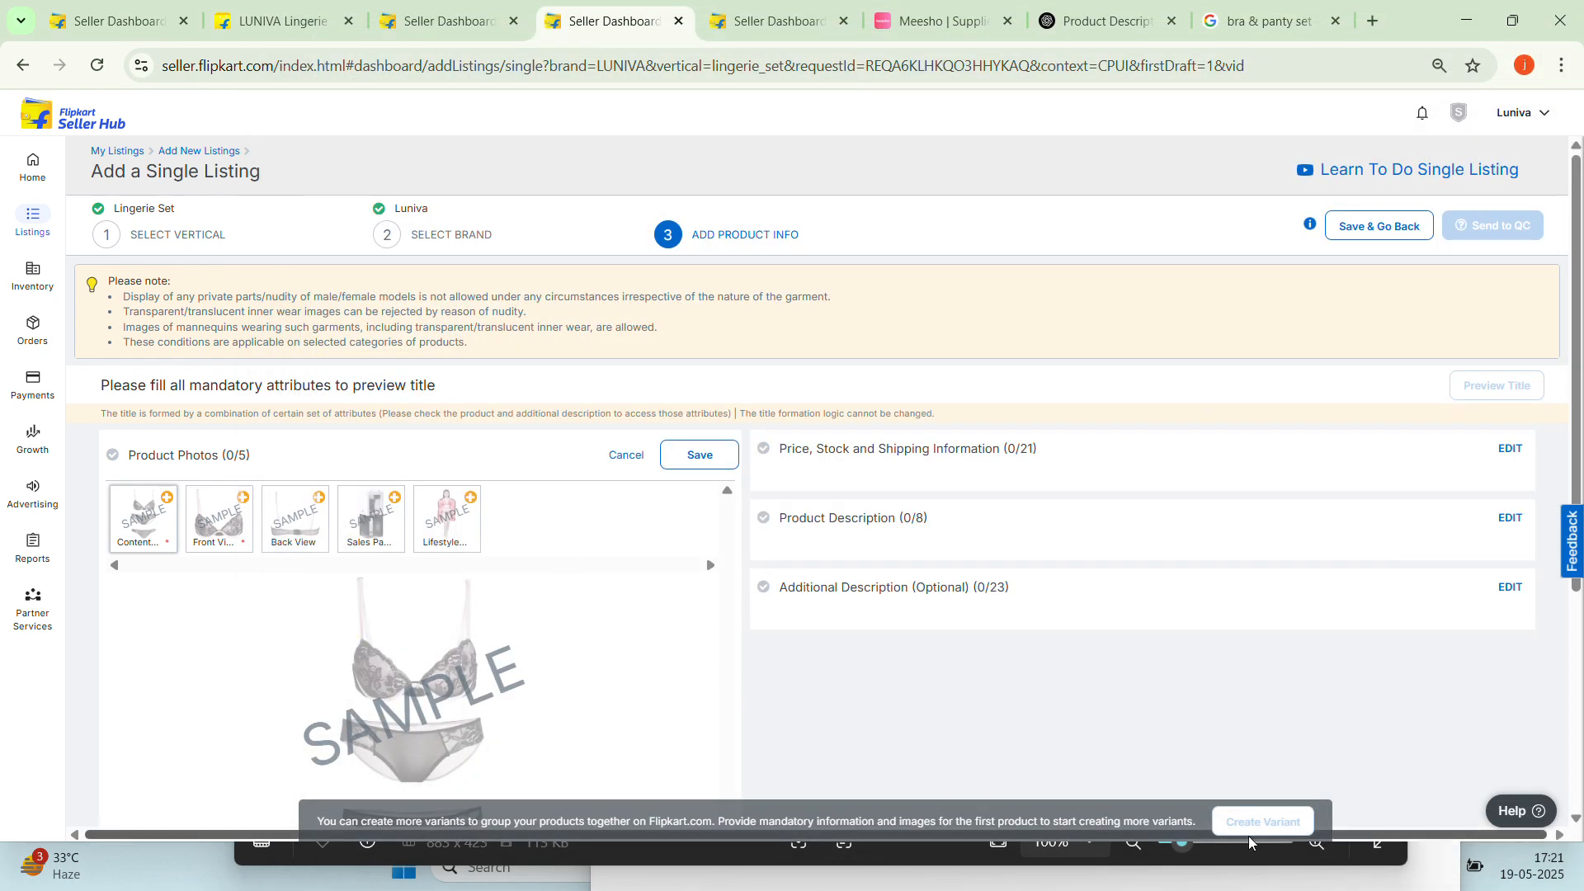
pyautogui.scroll(-4, 583, 700)
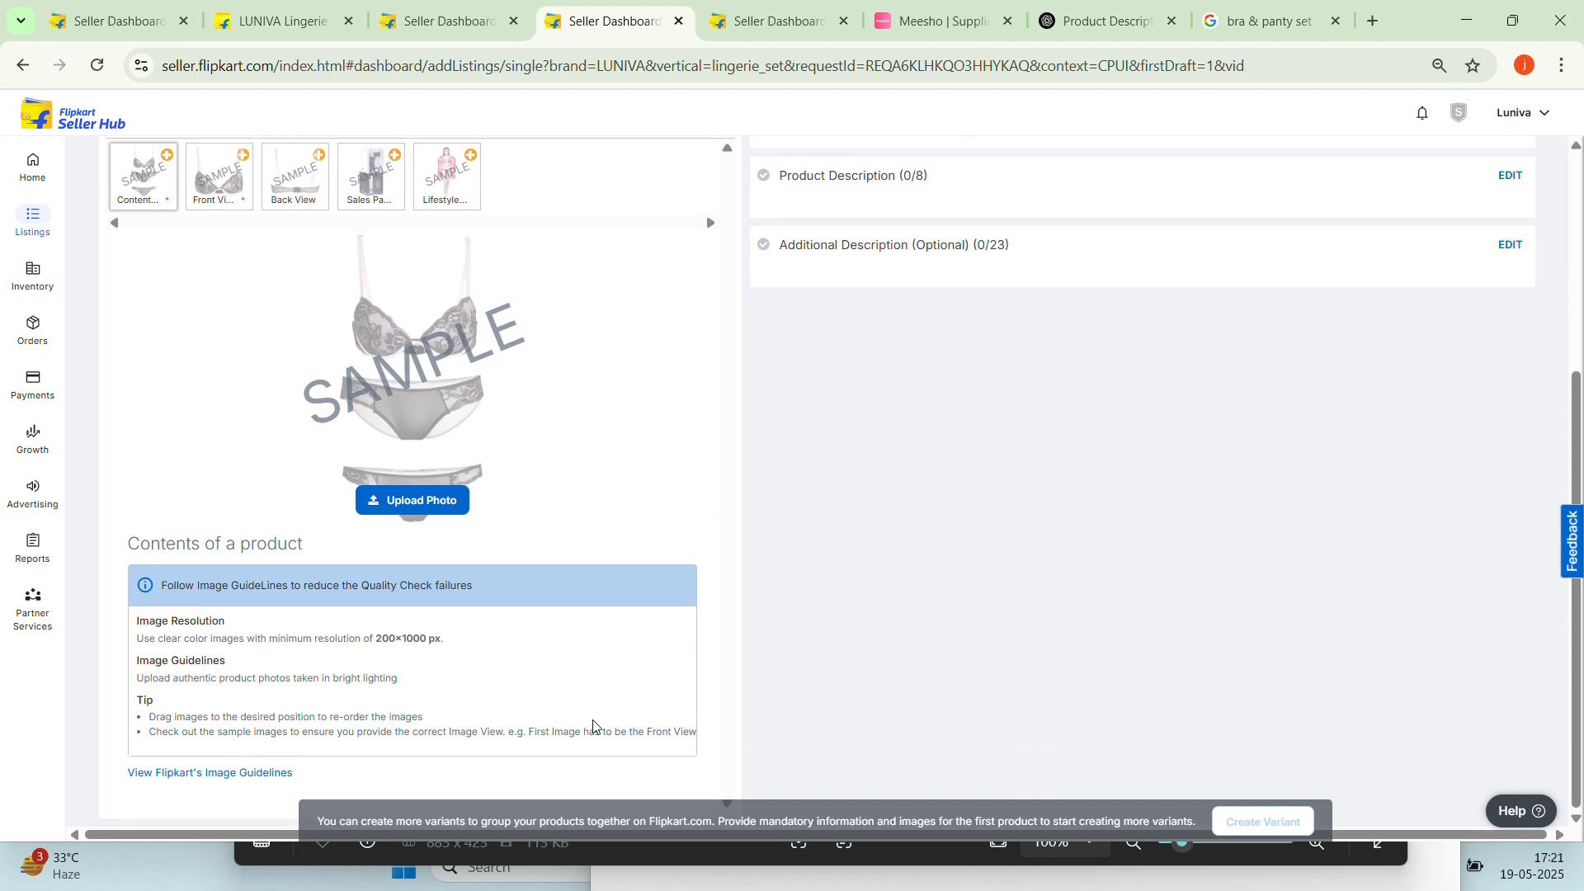
pyautogui.scroll(4, 594, 725)
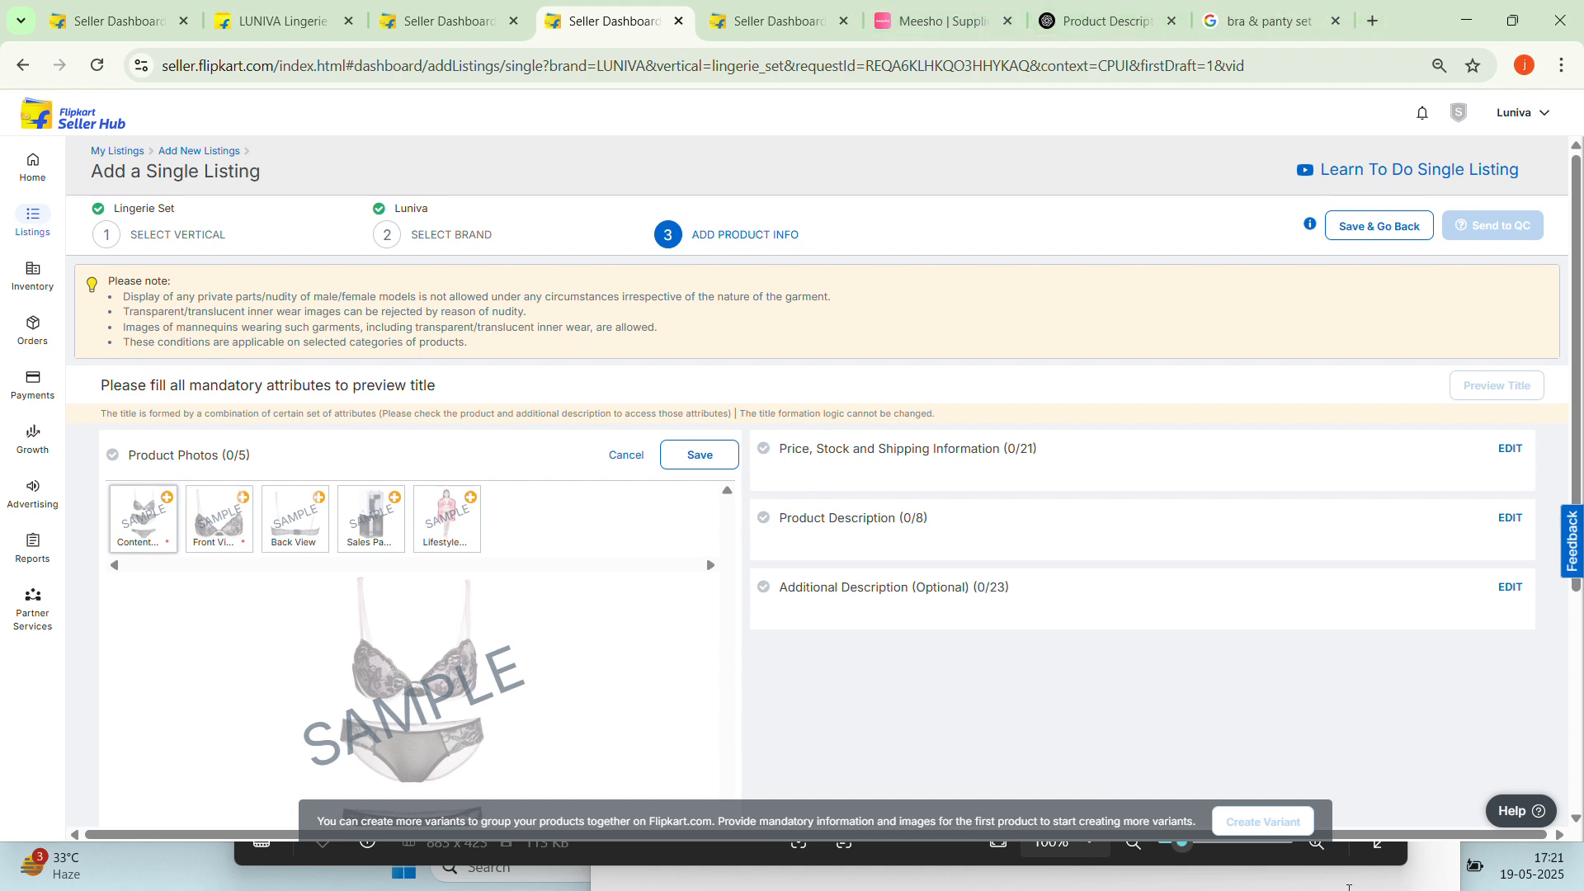
# Switch to File Explorer and open the "screen Recorging video" folder containing the original product images
pyautogui.click(1377, 882)
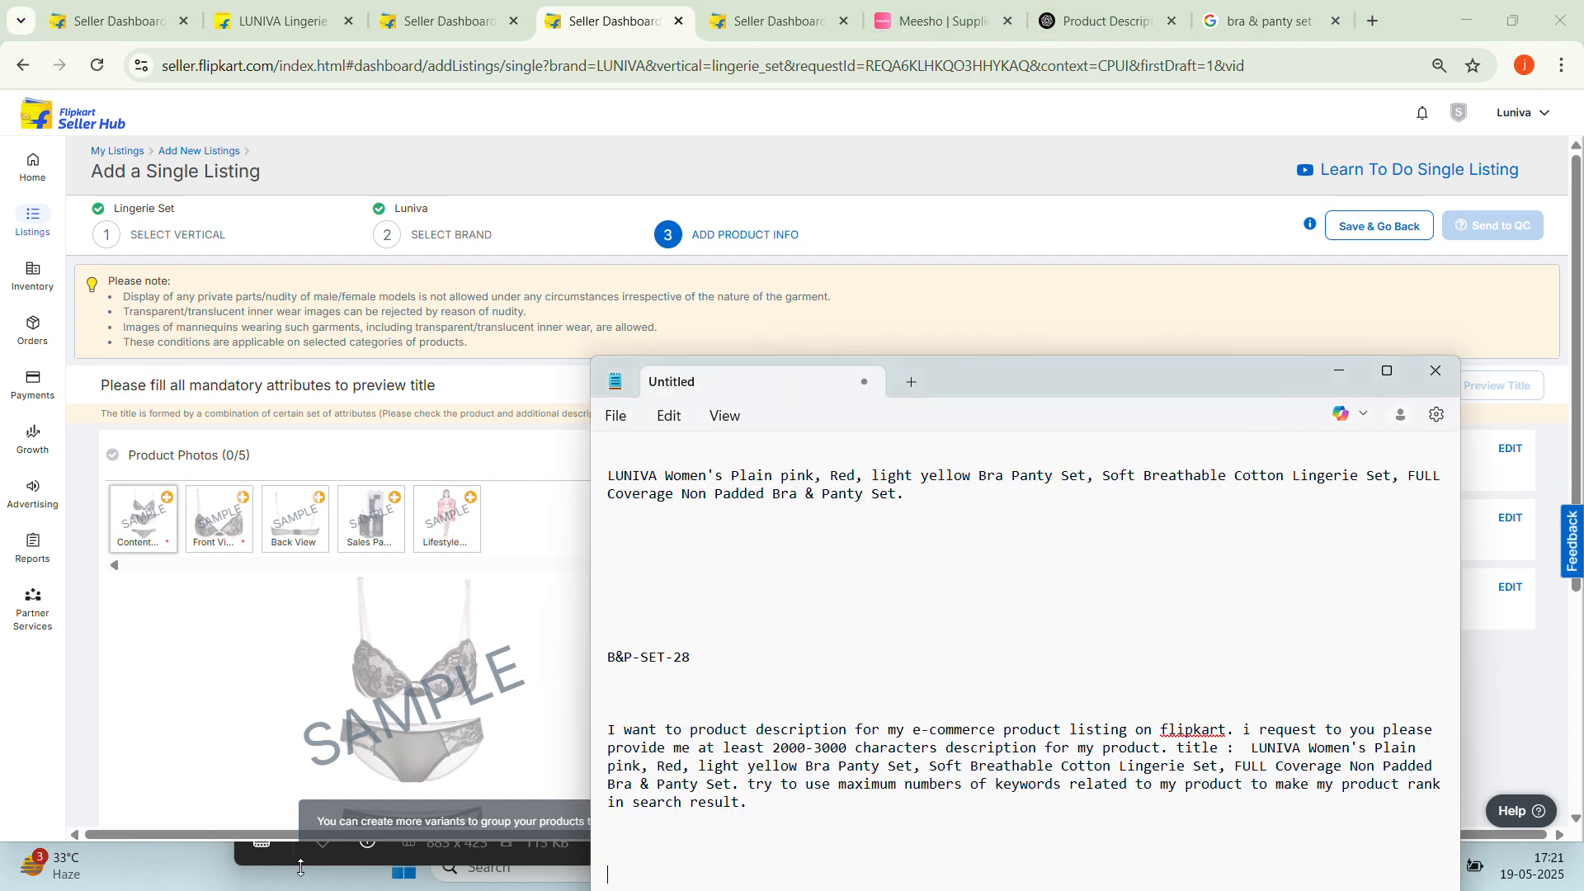
pyautogui.moveTo(826, 864)
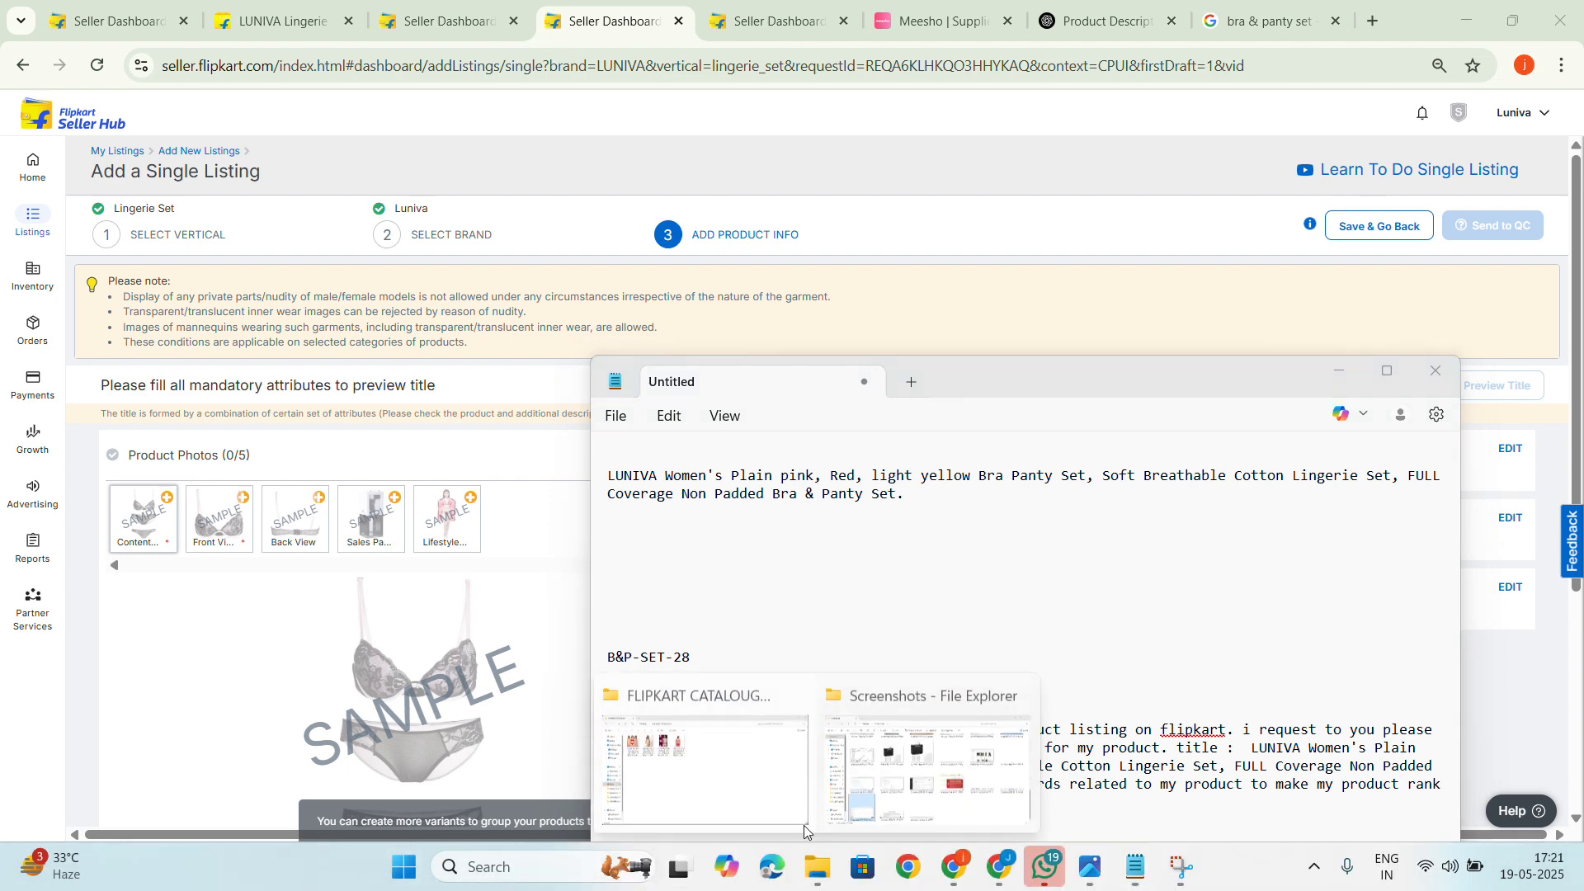
pyautogui.moveTo(703, 770)
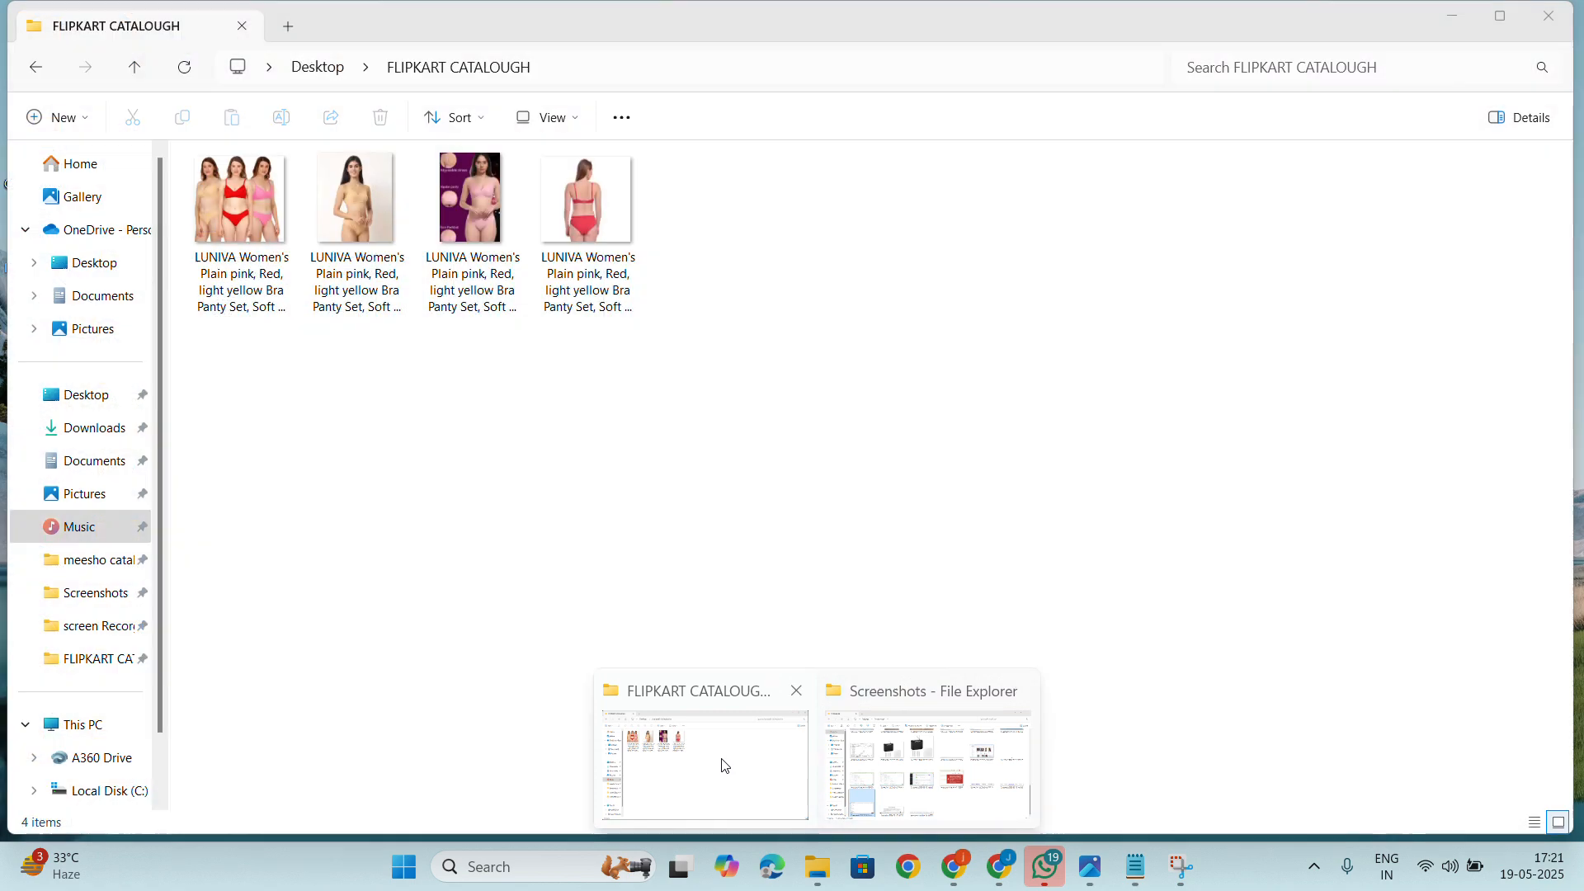
pyautogui.click(721, 760)
pyautogui.click(91, 627)
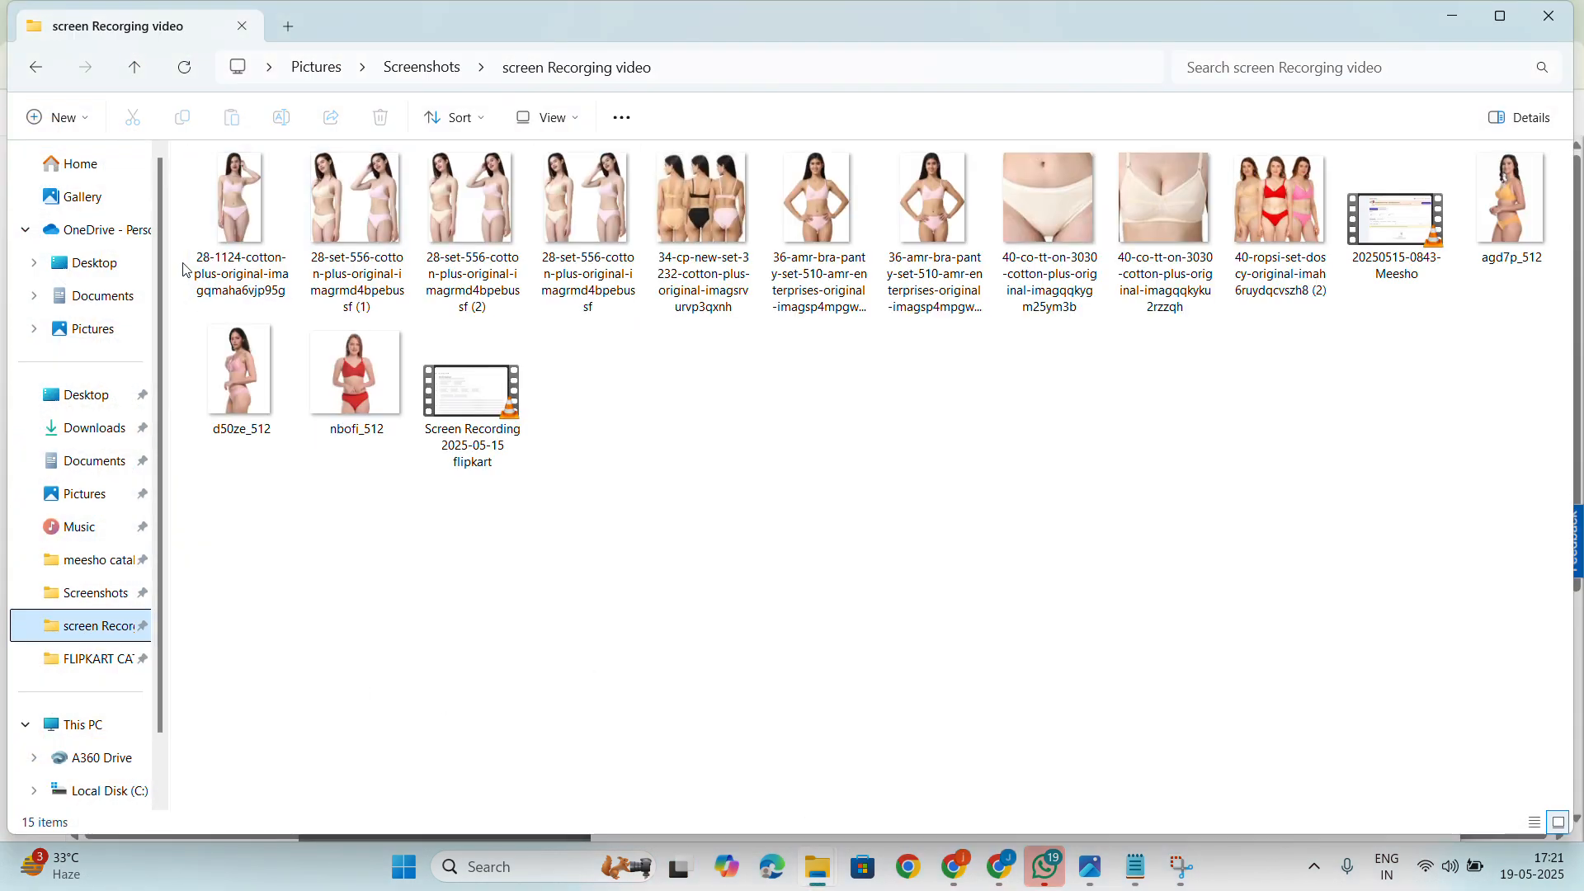
pyautogui.rightClick(229, 273)
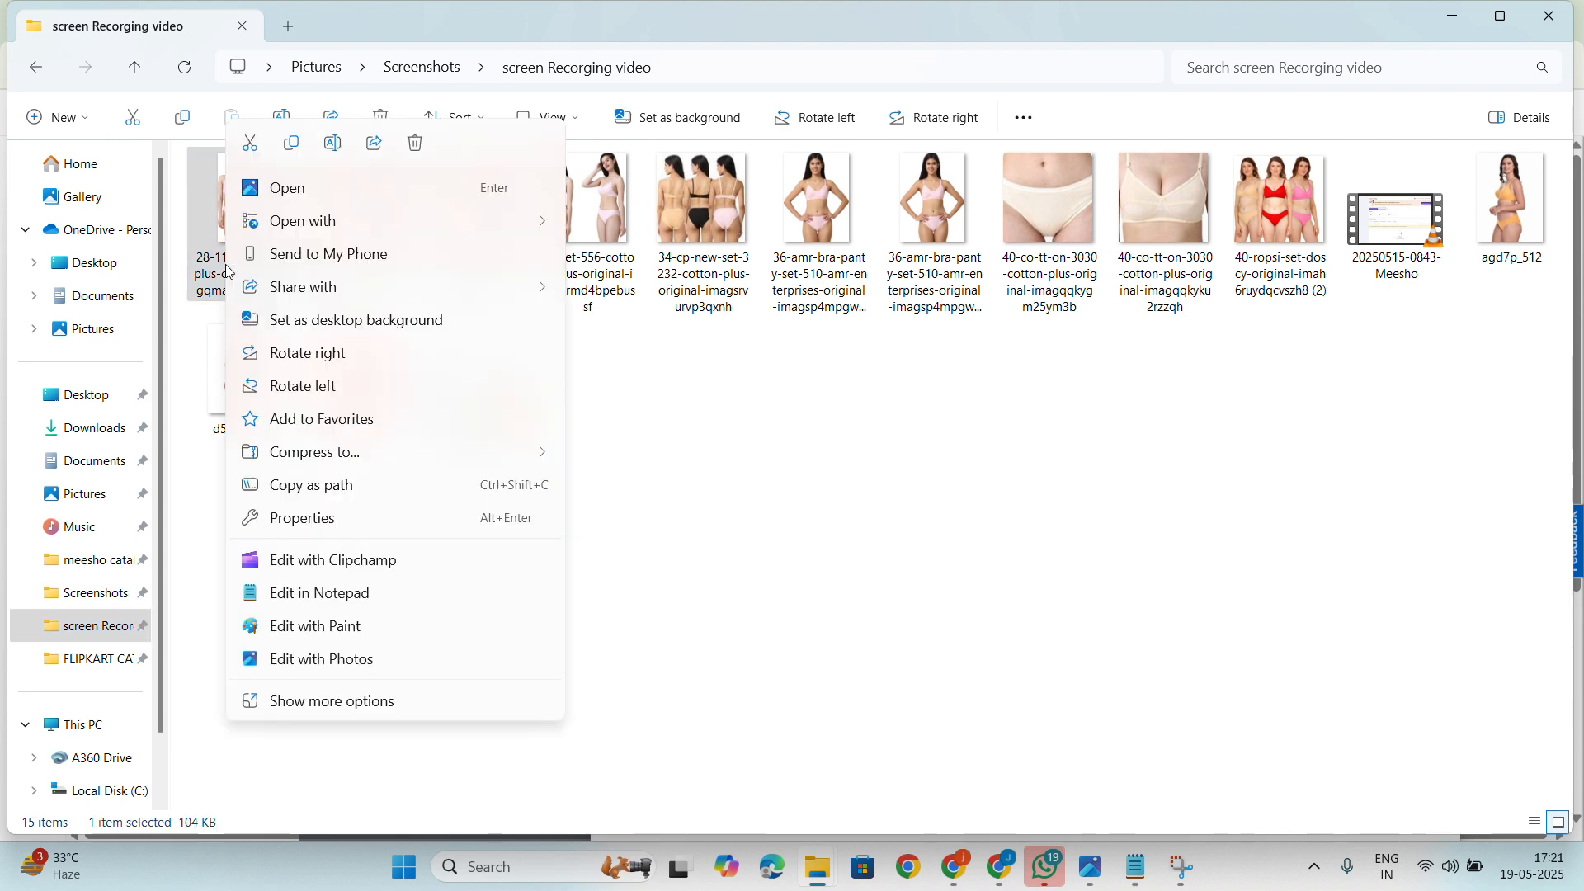
pyautogui.click(351, 703)
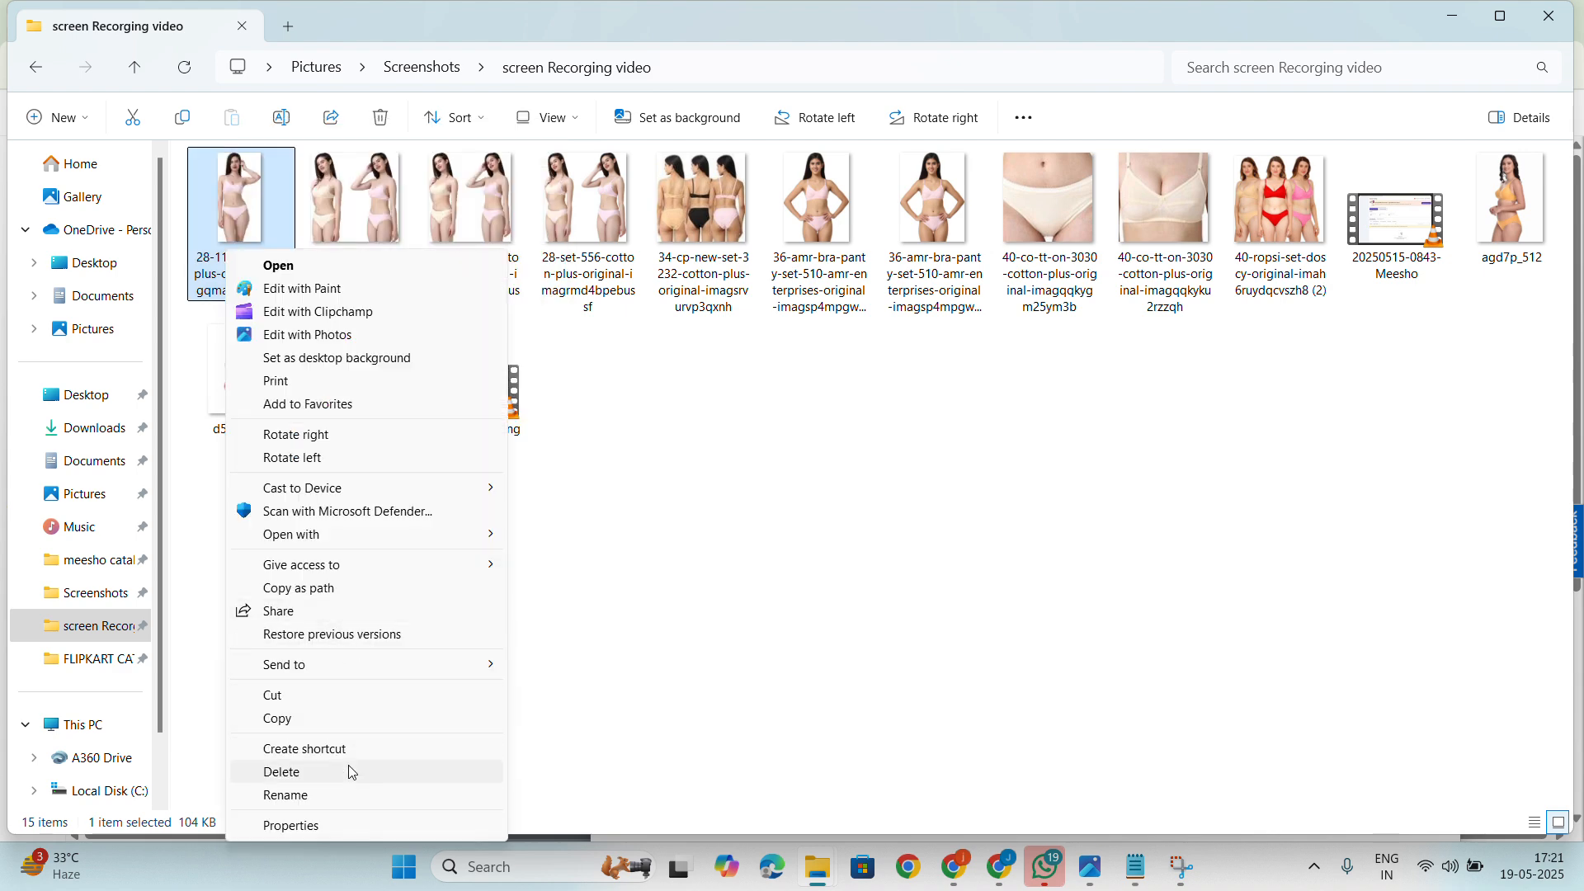
pyautogui.click(286, 796)
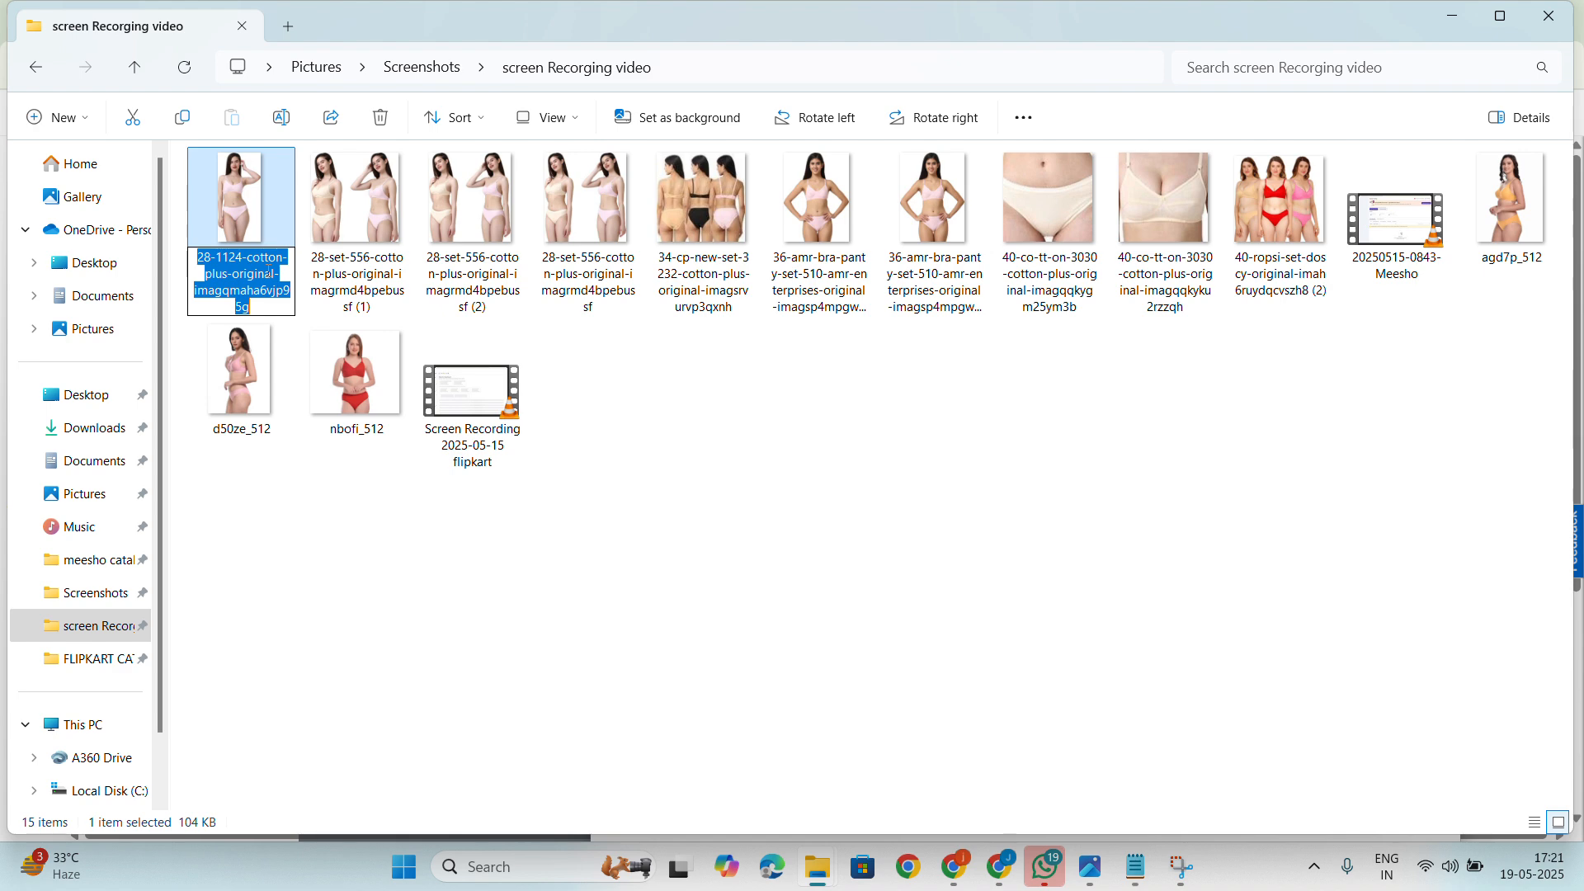
# Switch to Notepad and copy the full product title starting with "LUNIVA Women's Plain pink, Red, light yellow Bra Panty Set"
pyautogui.click(1137, 868)
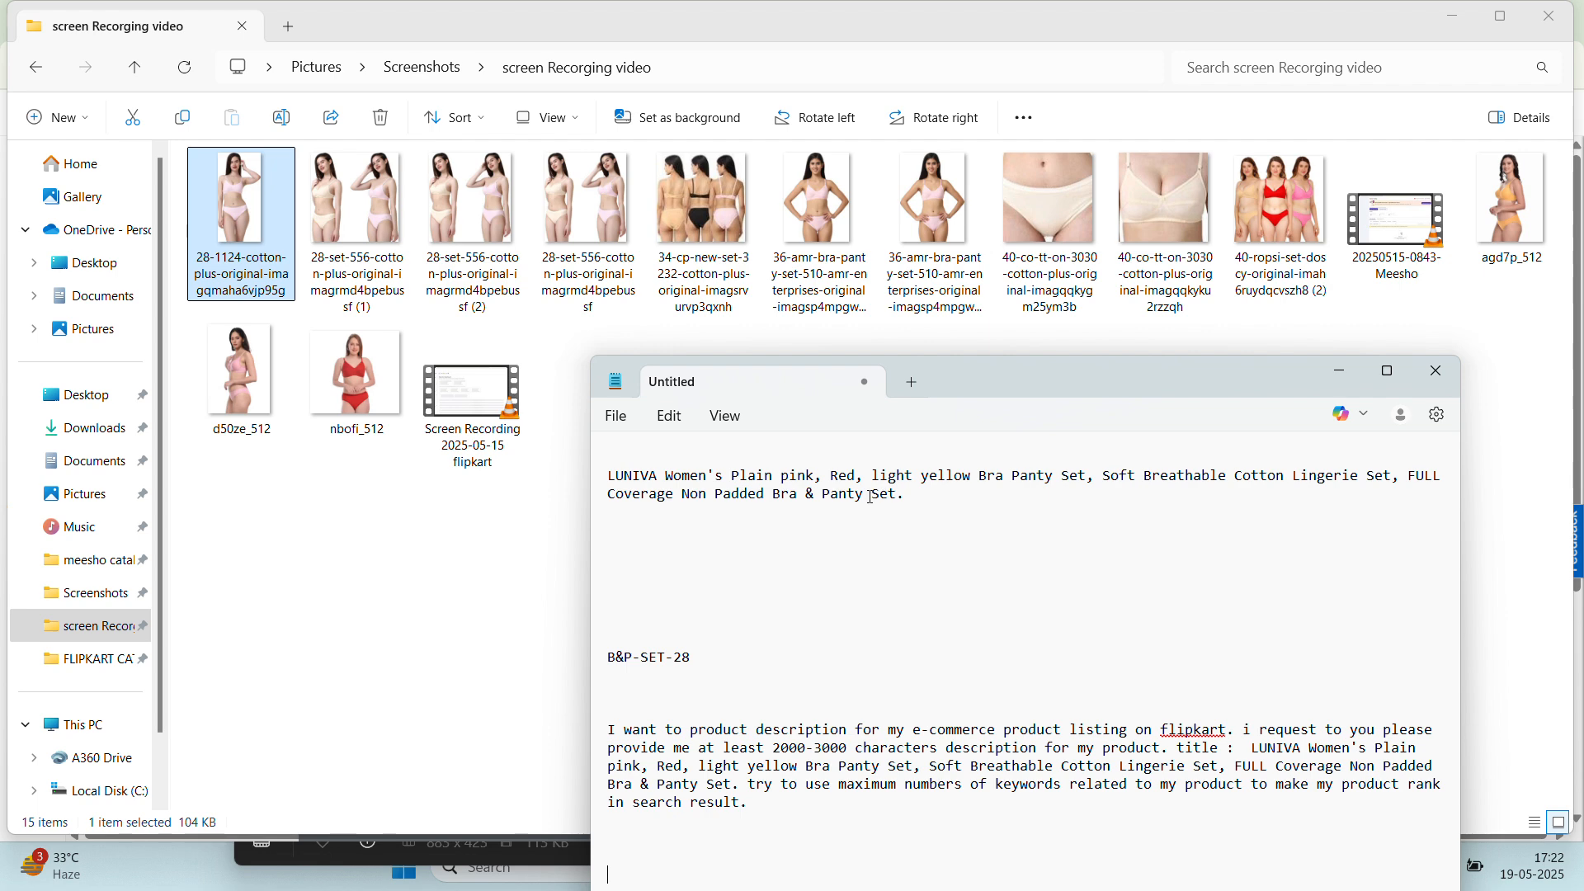
pyautogui.tripleClick(802, 492)
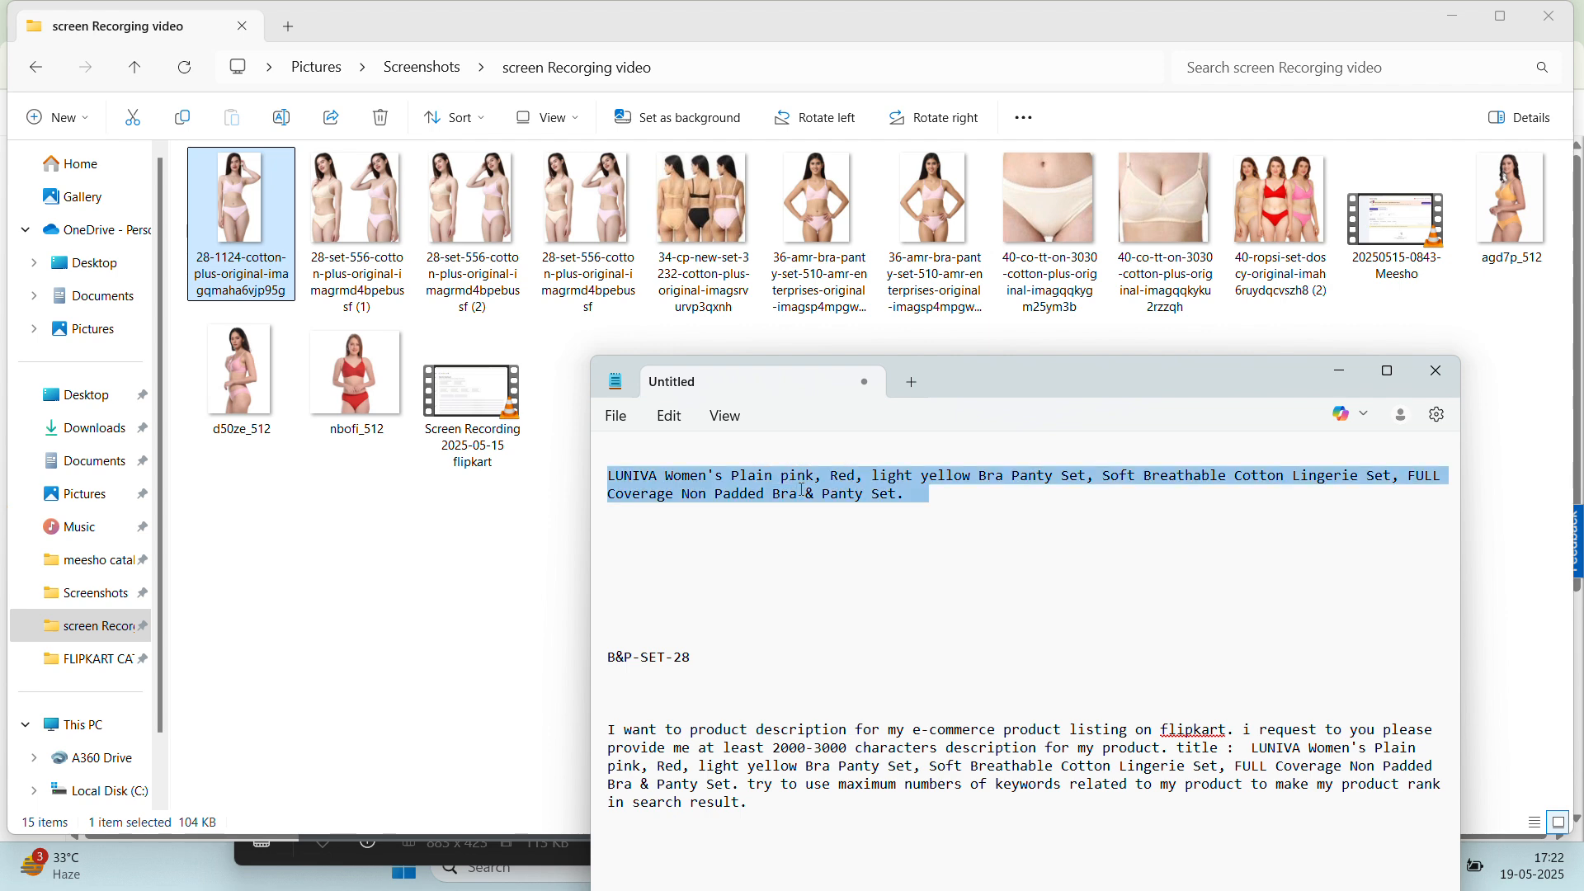
pyautogui.rightClick(802, 493)
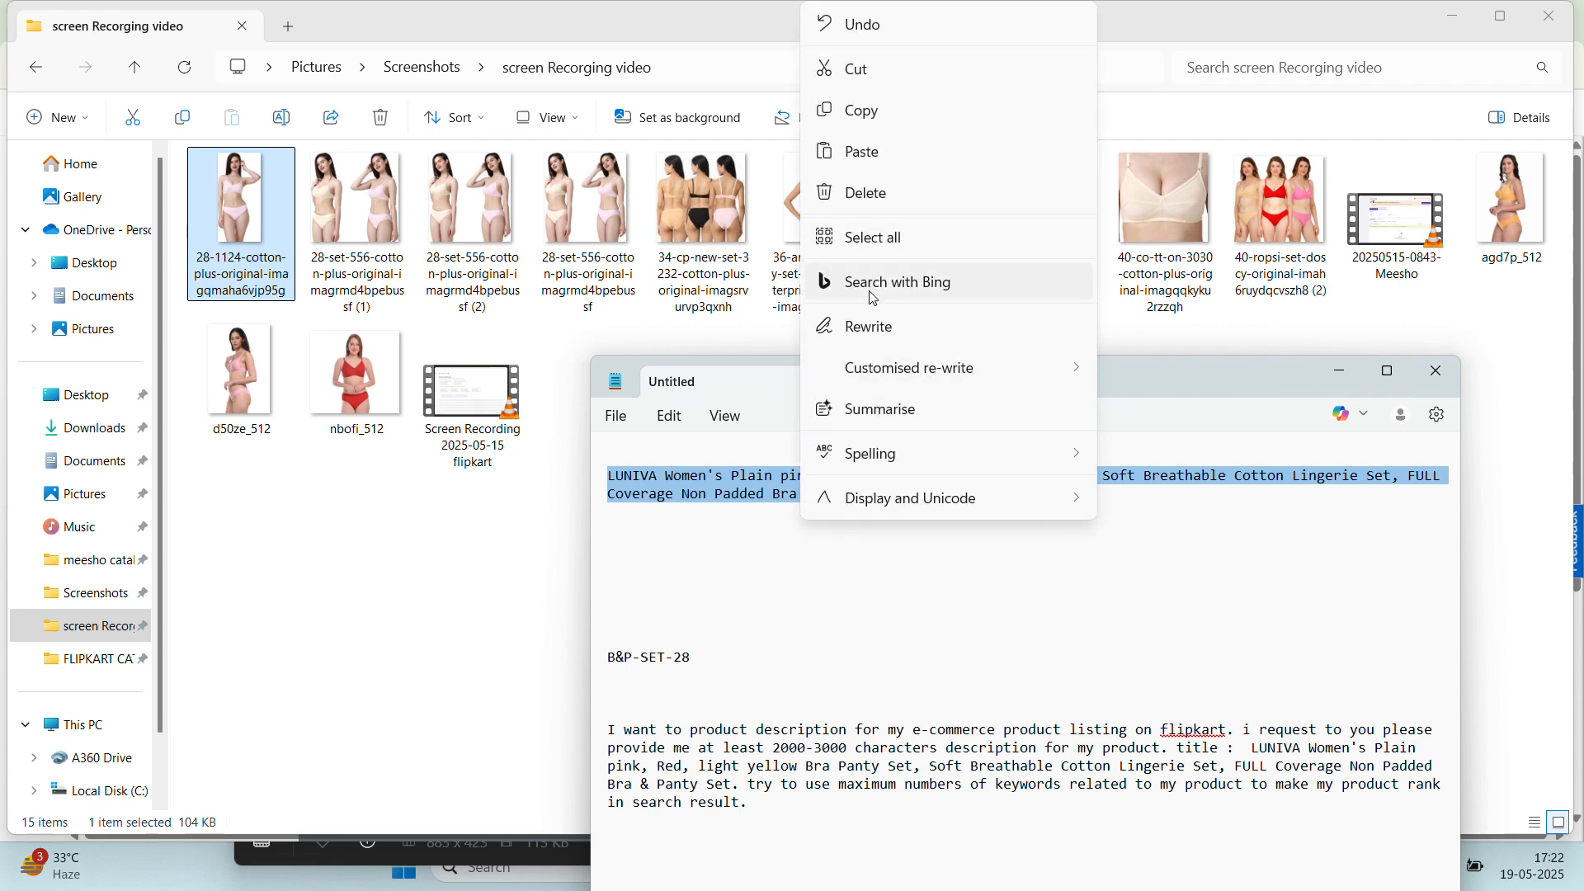
pyautogui.click(884, 112)
# Try to rename the first image in the folder, "28-1124-cotton-plus-original", with the copied LUNIVA product title
pyautogui.click(252, 266)
pyautogui.rightClick(252, 266)
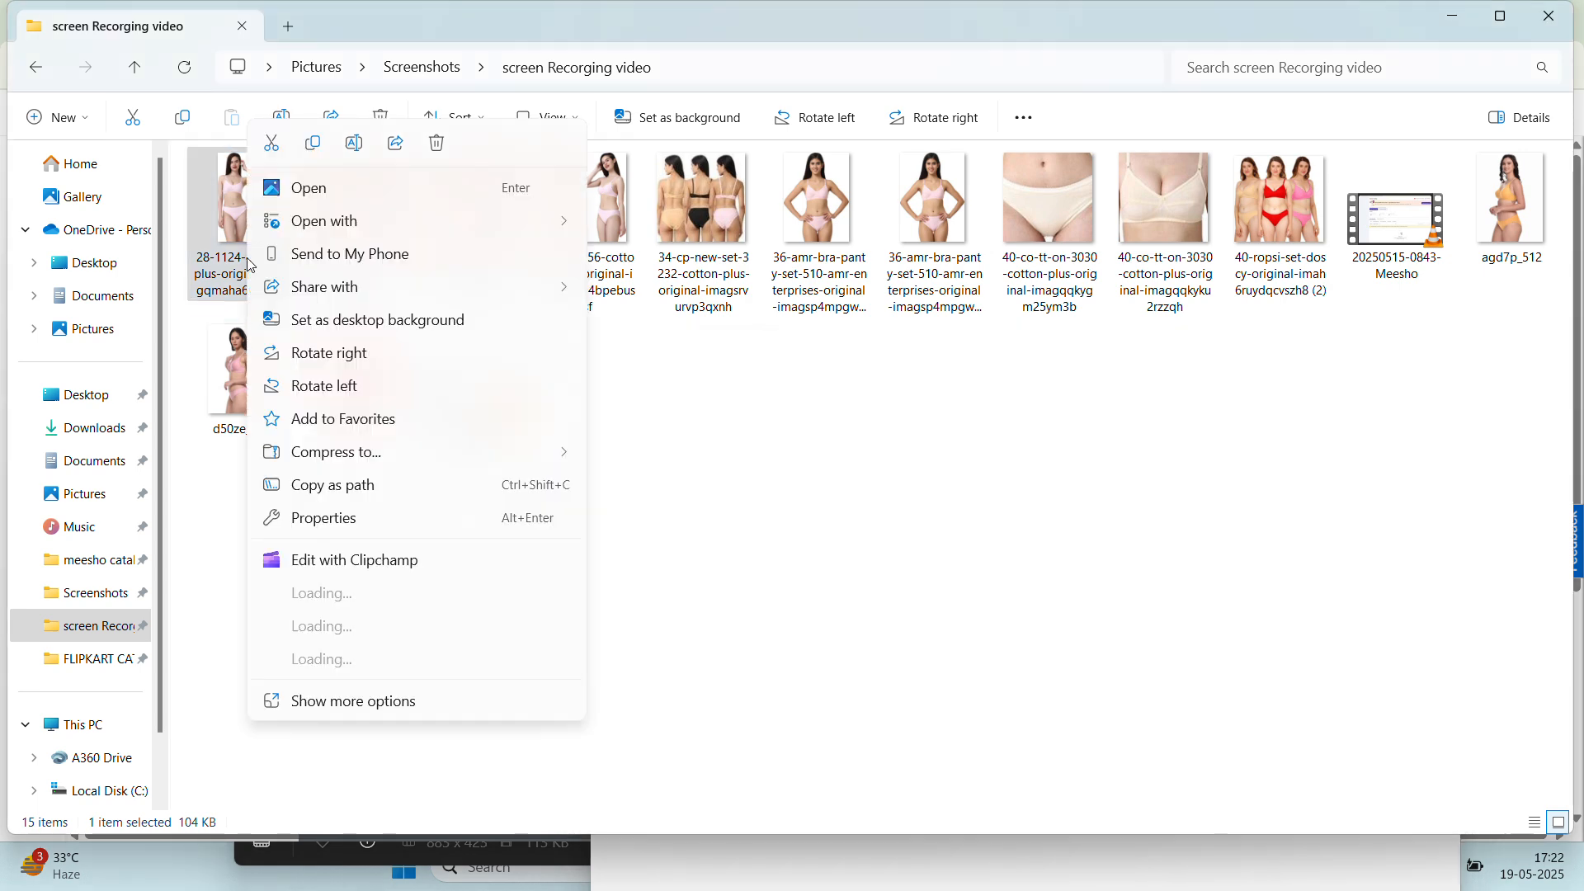
pyautogui.click(339, 703)
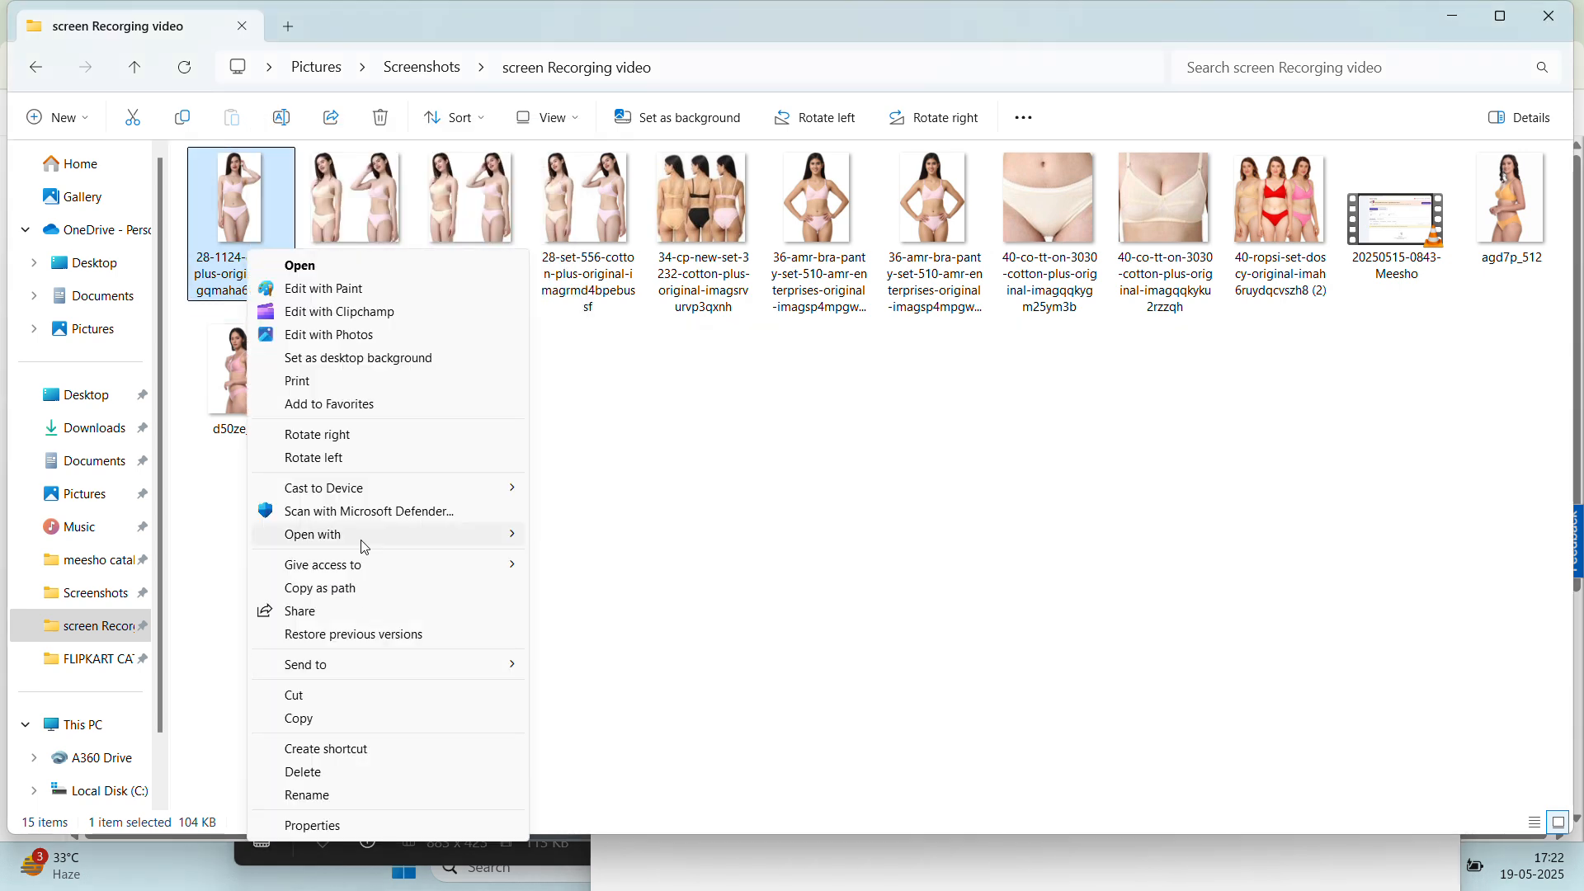
pyautogui.click(322, 794)
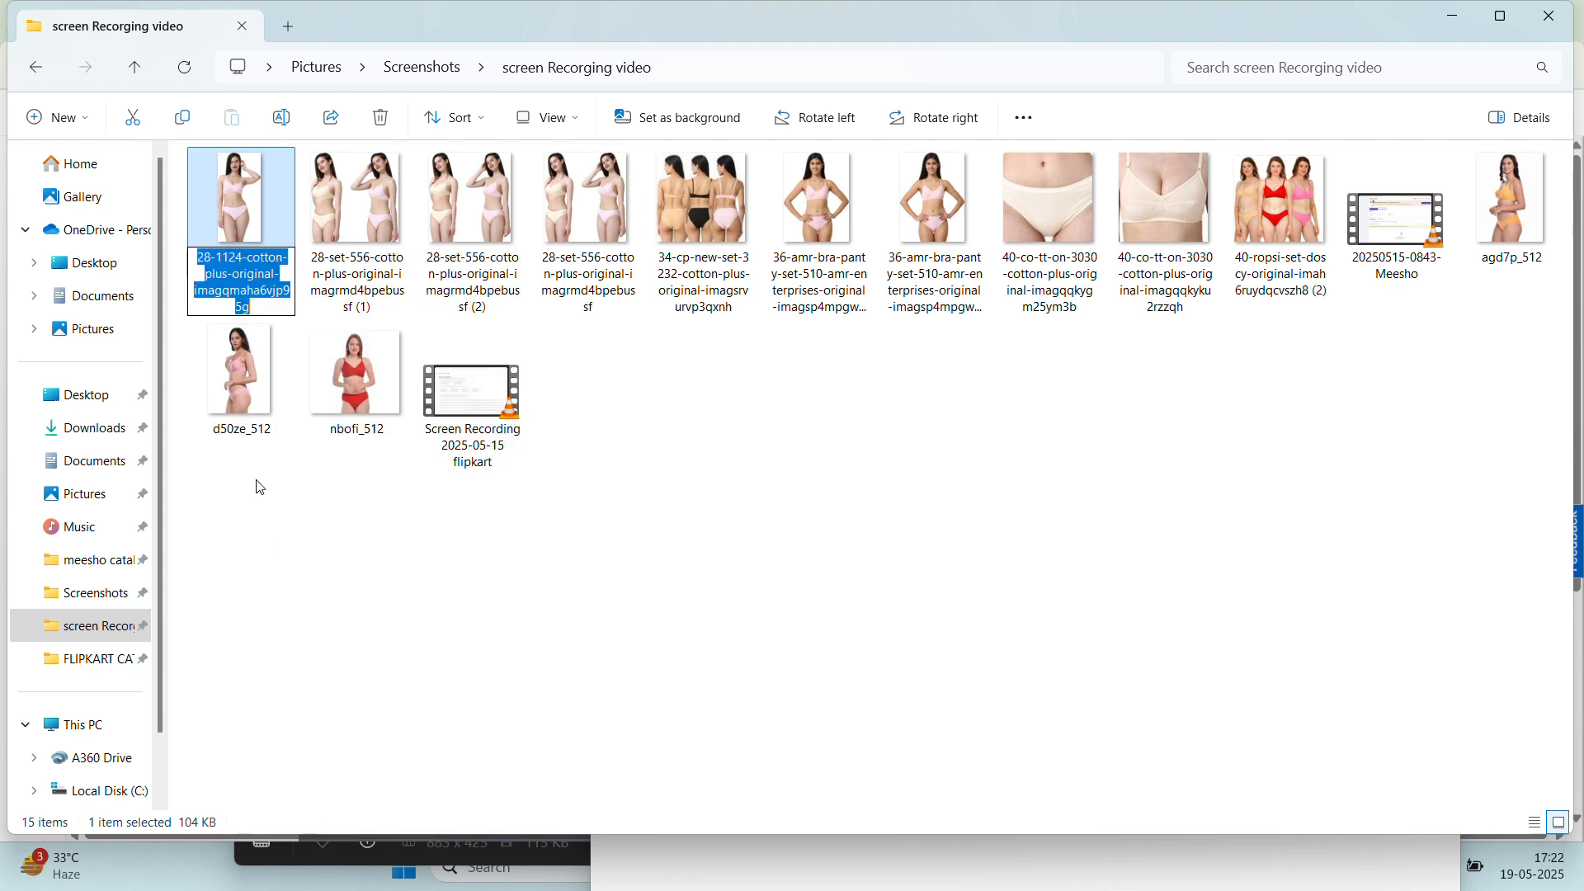
pyautogui.rightClick(260, 272)
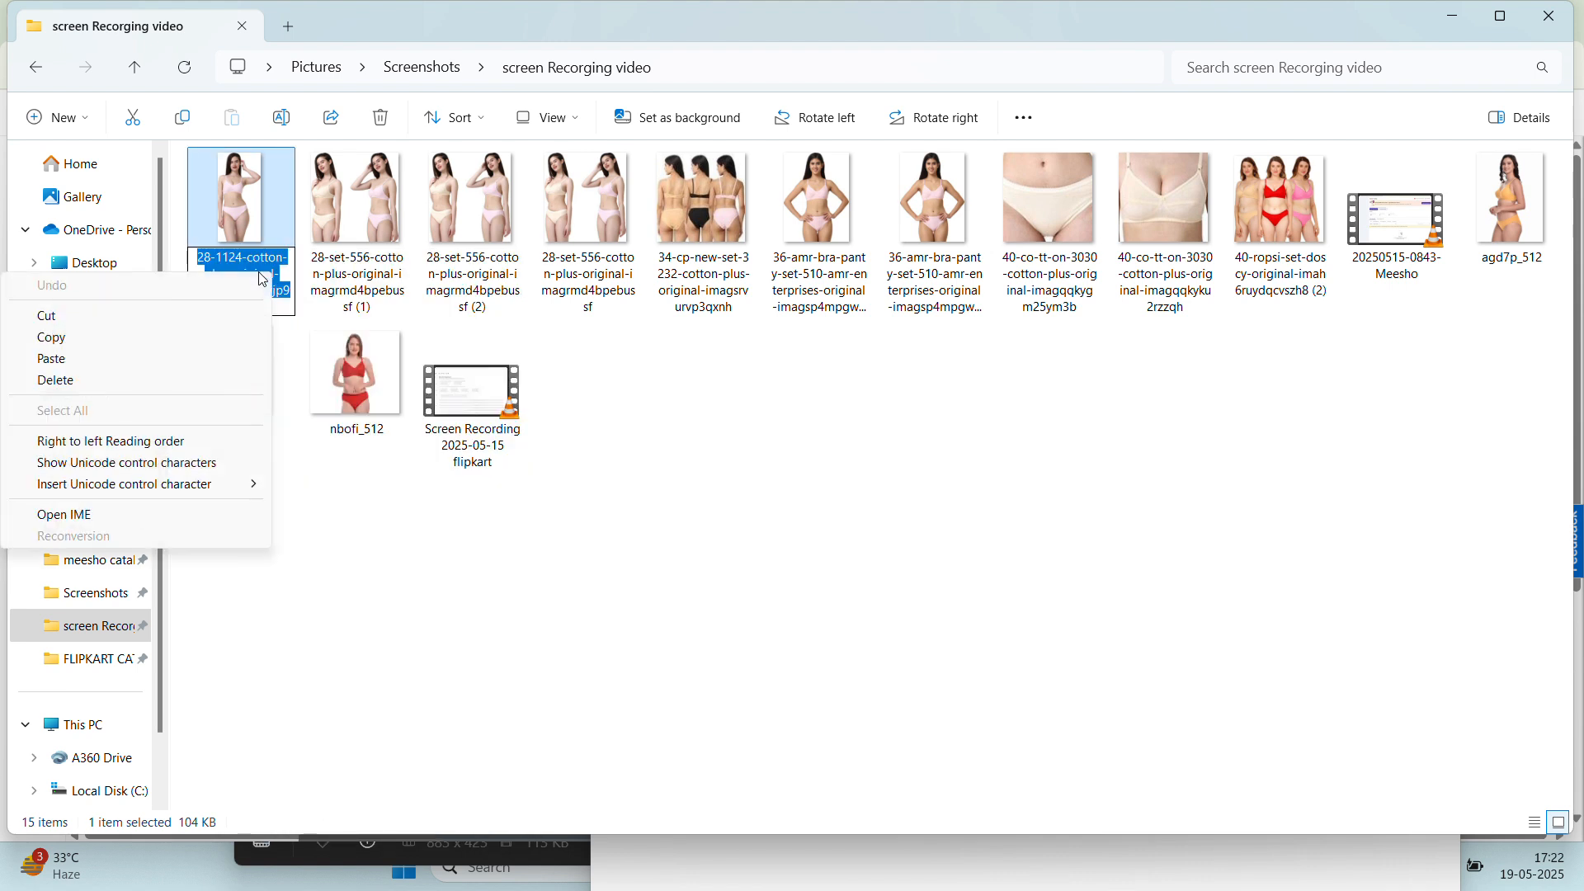
pyautogui.click(223, 358)
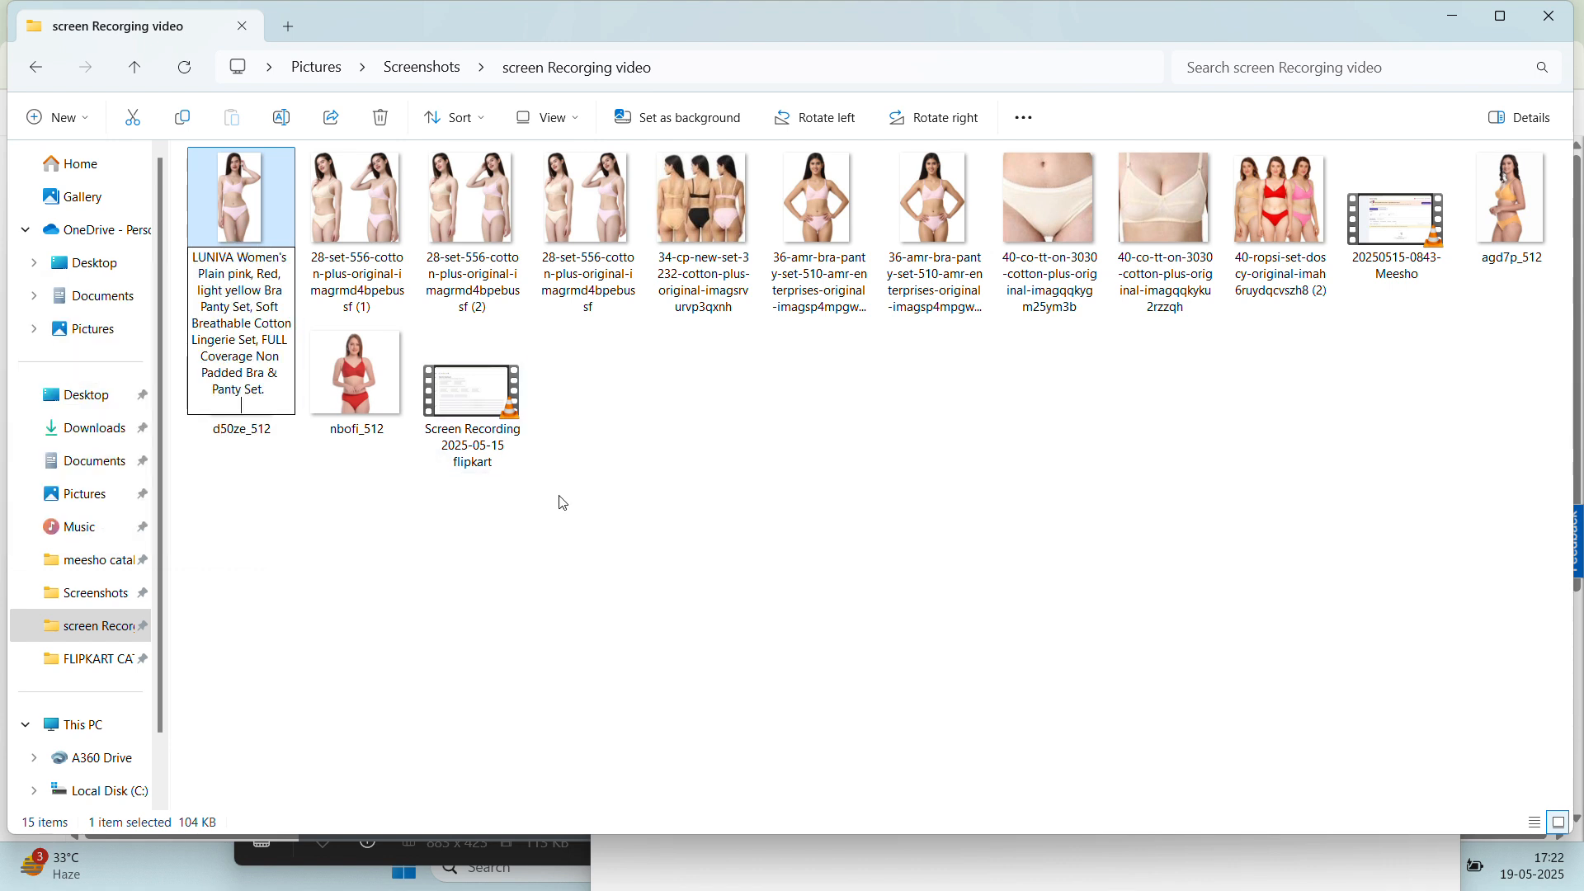
pyautogui.click(821, 509)
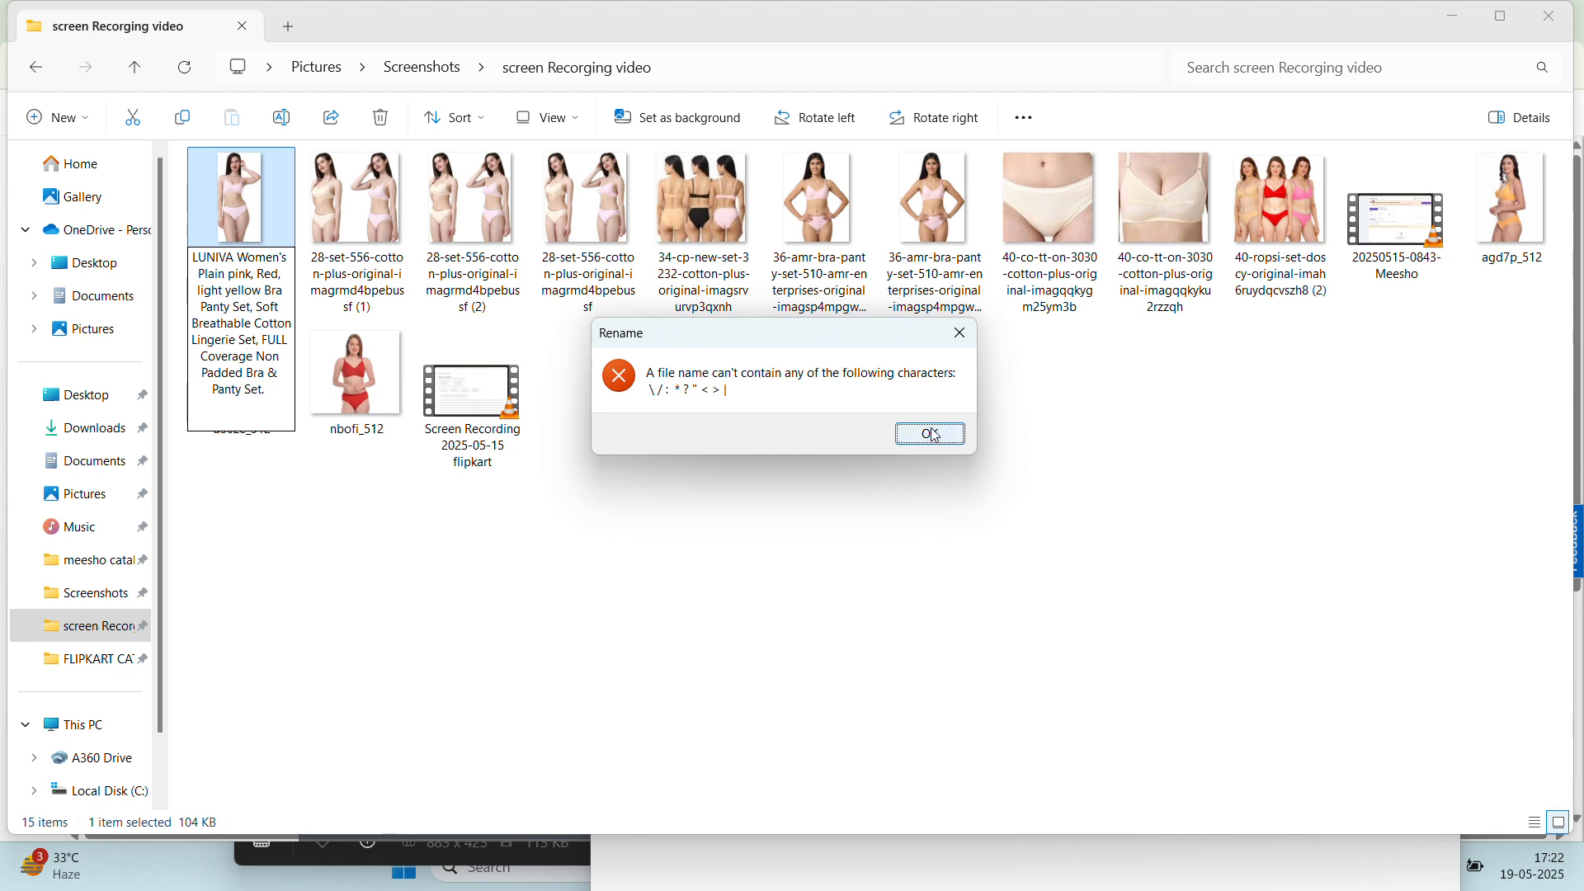
pyautogui.click(961, 334)
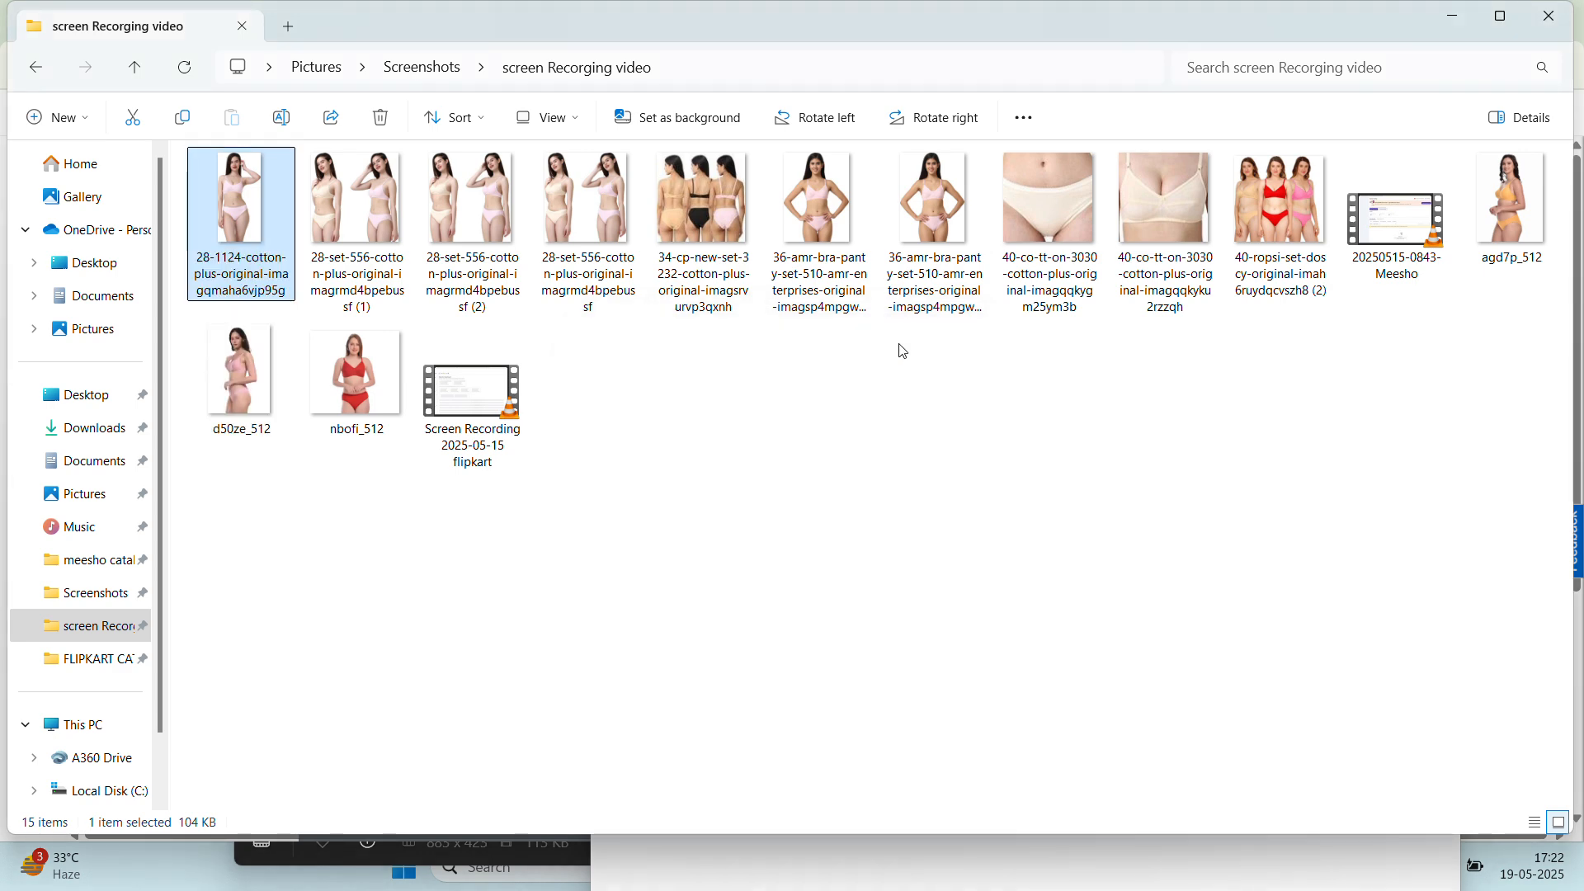
# Retry replacing the "28-1124-cotton-plus-original" image's file name with the full product title from the clipboard
pyautogui.rightClick(257, 282)
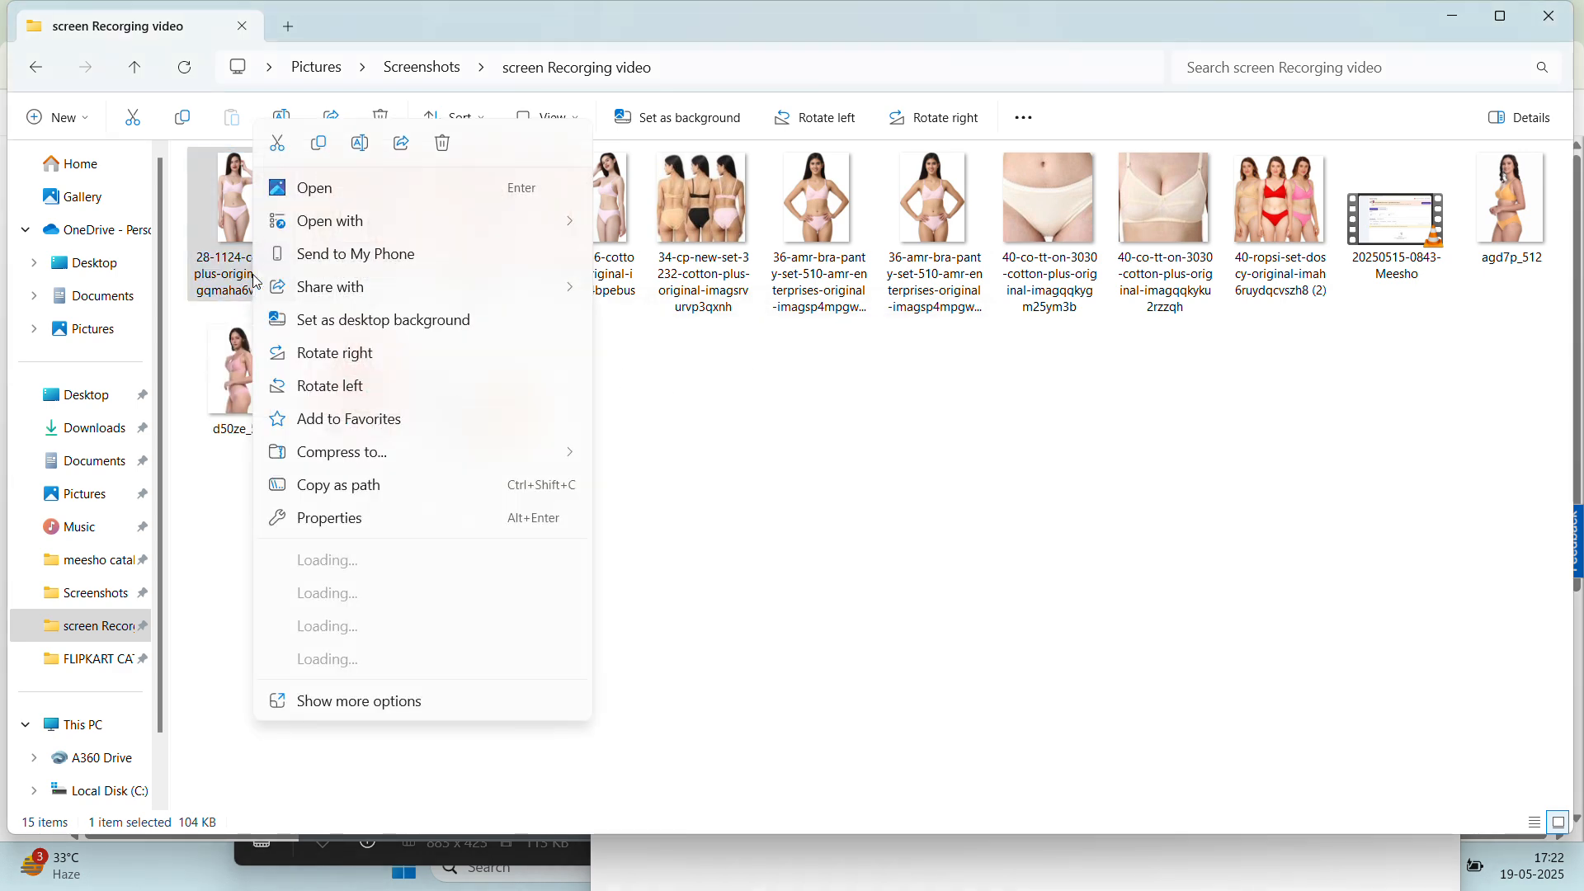
pyautogui.click(391, 703)
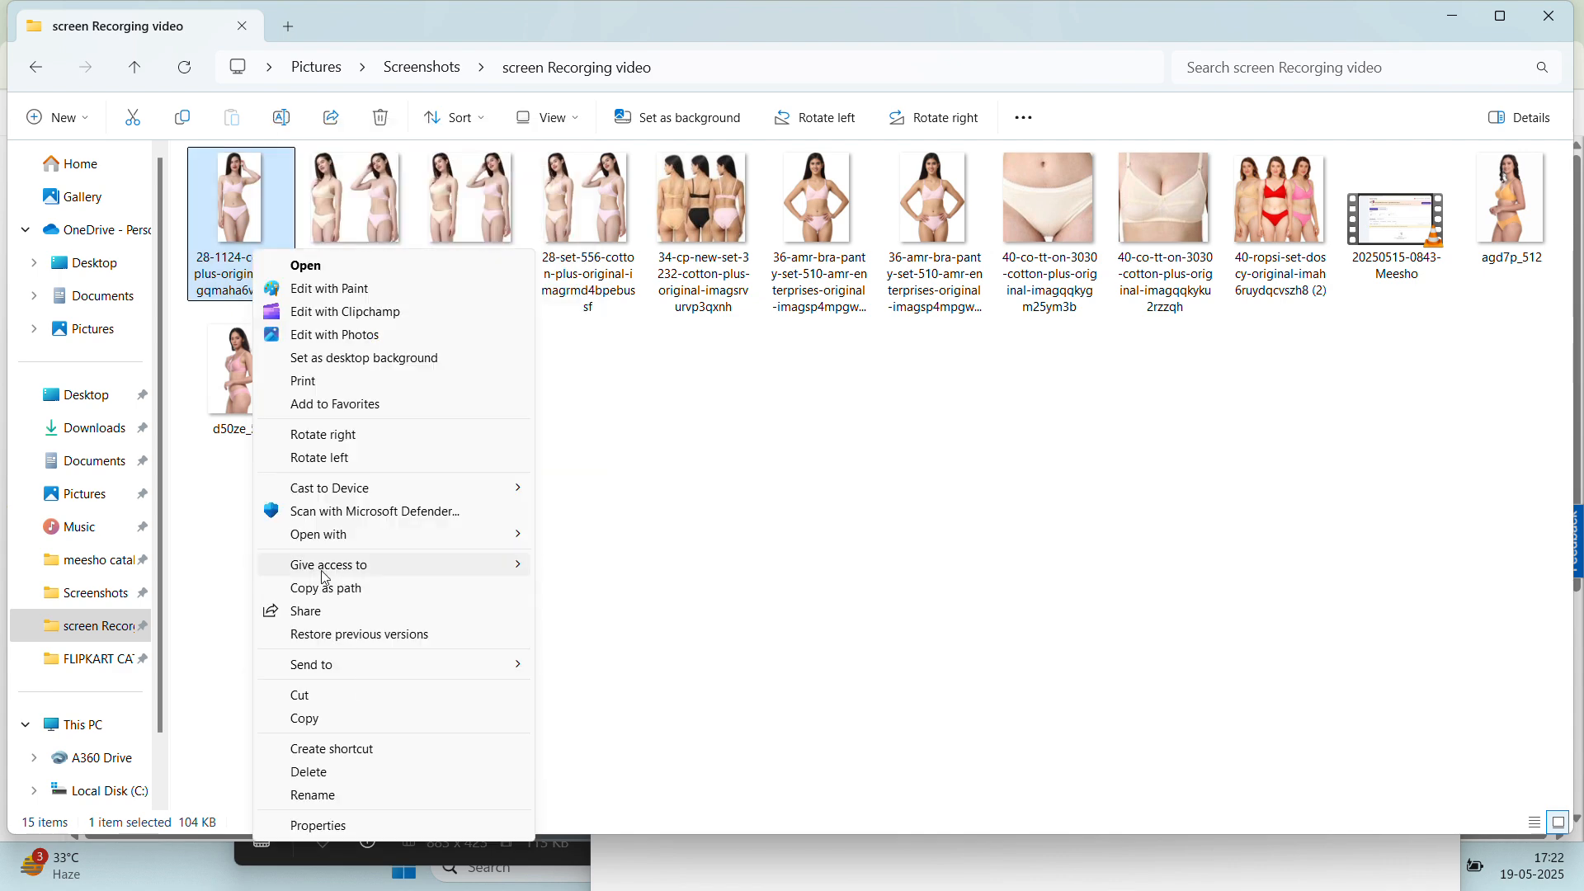
pyautogui.click(343, 794)
pyautogui.rightClick(278, 272)
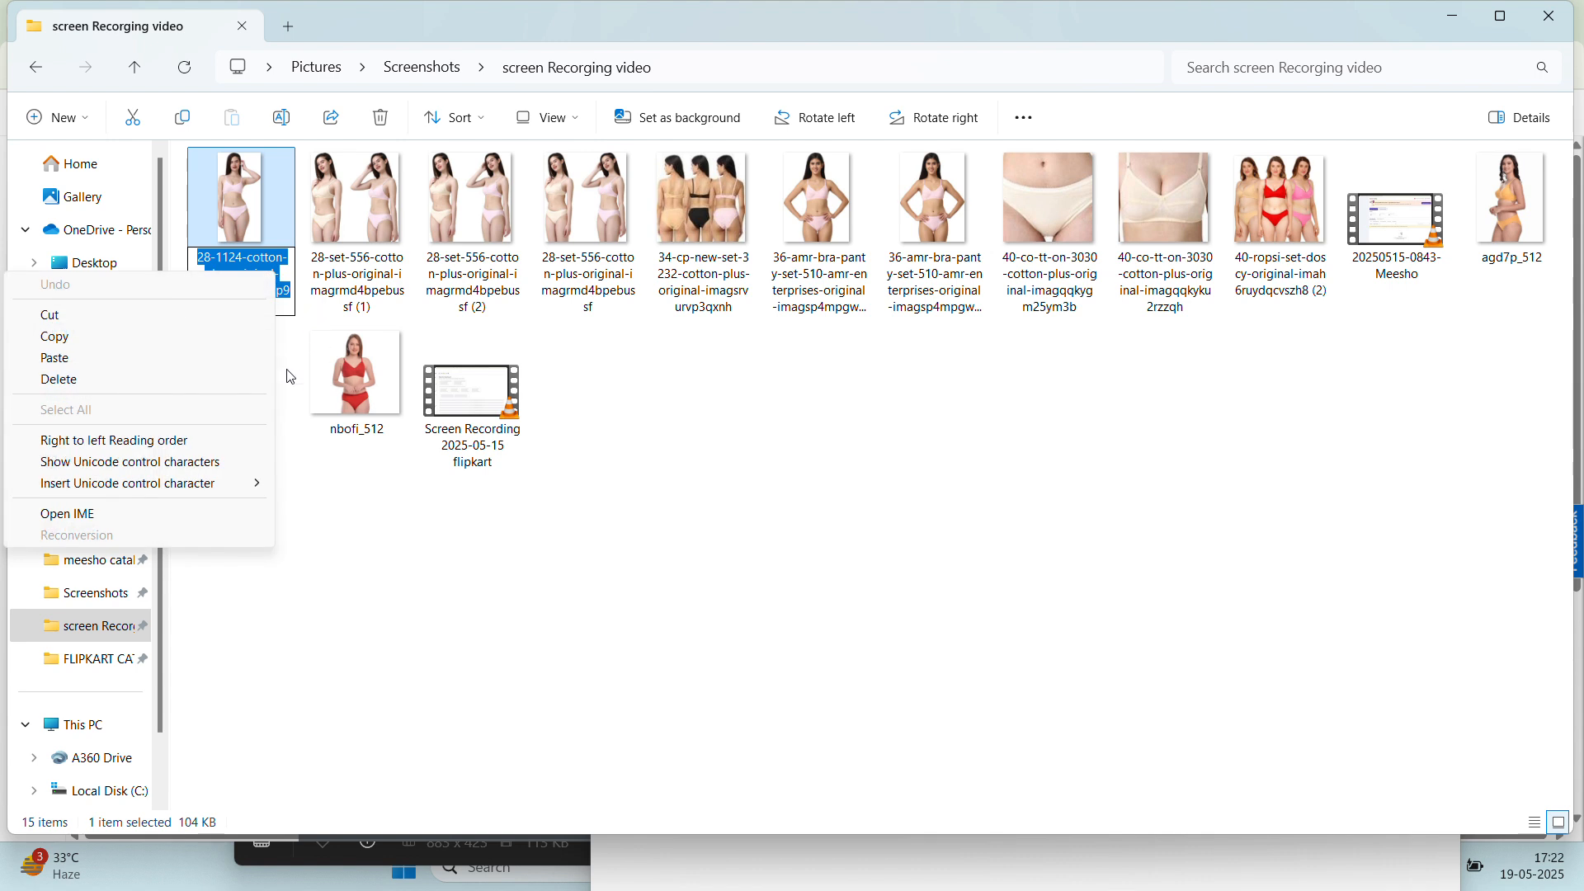
pyautogui.click(148, 359)
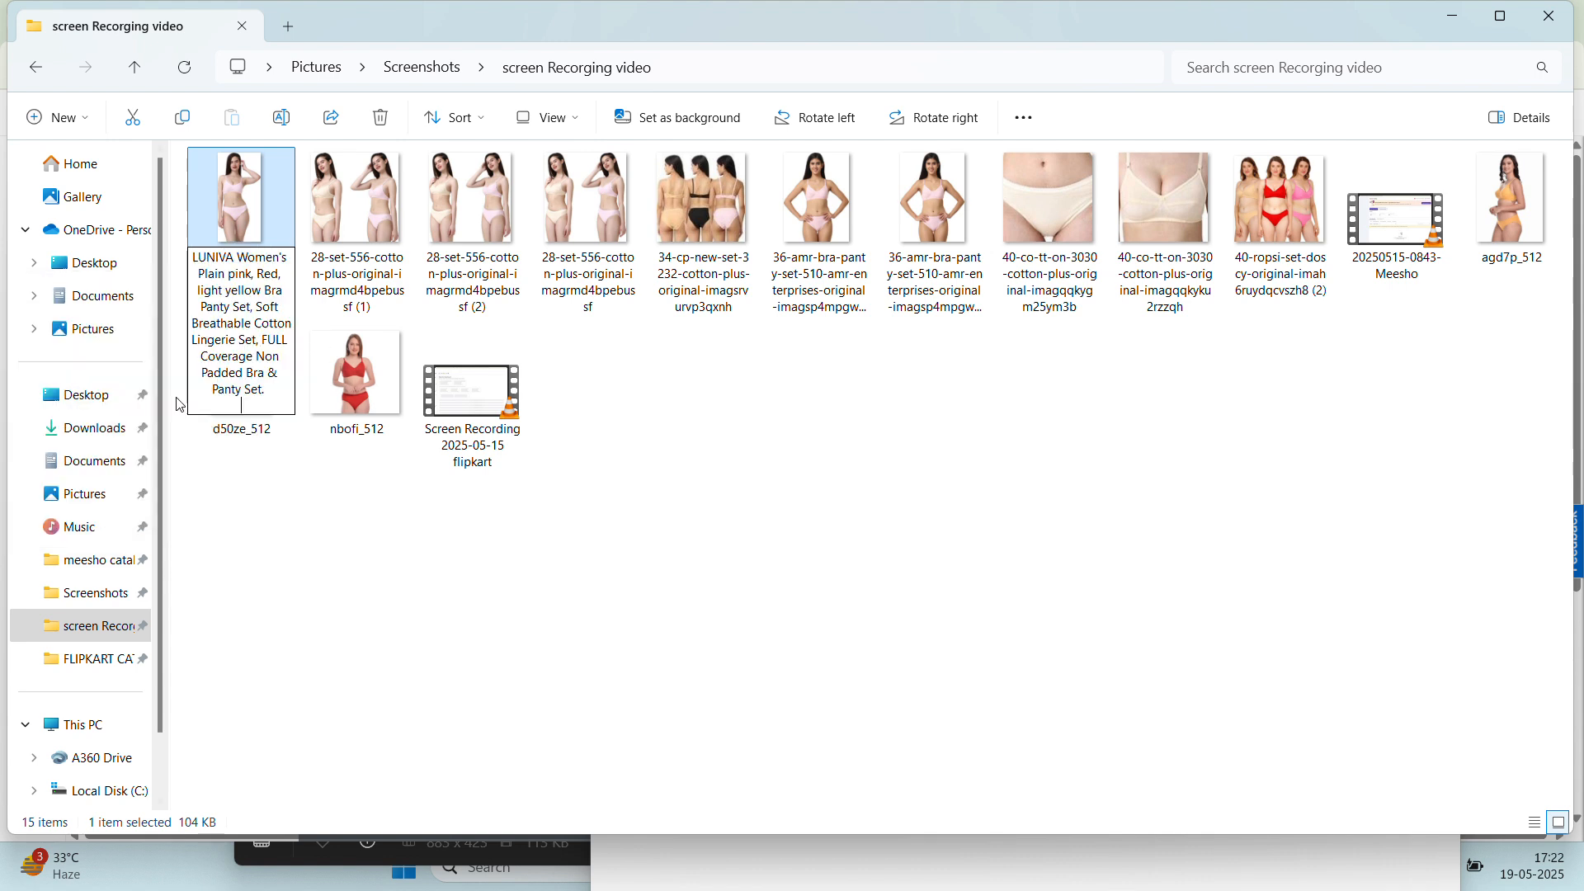
pyautogui.click(583, 621)
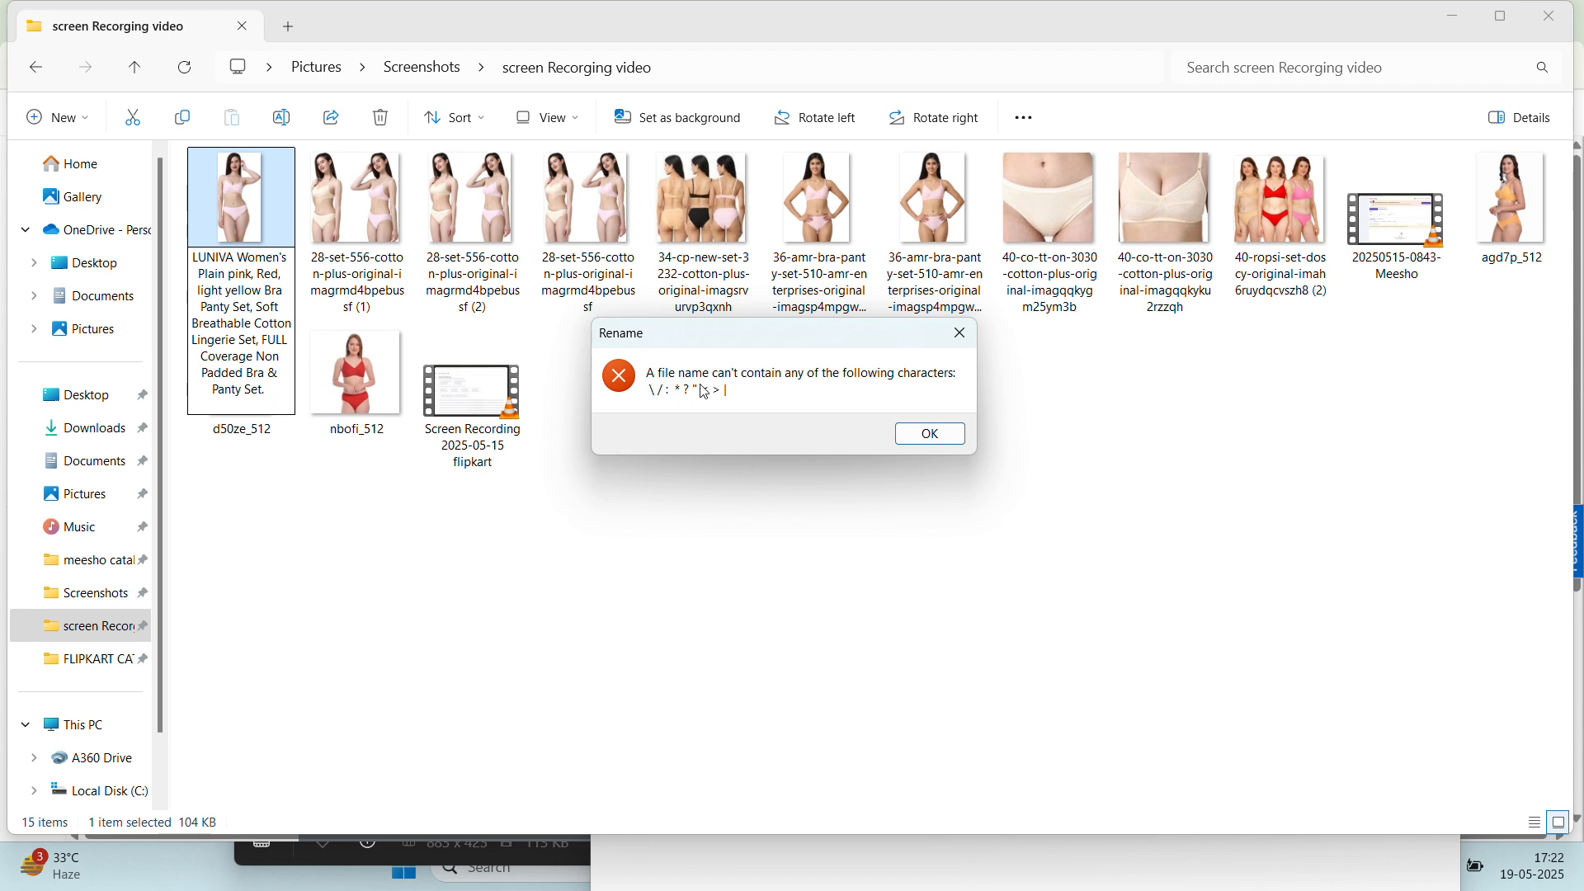
pyautogui.click(927, 435)
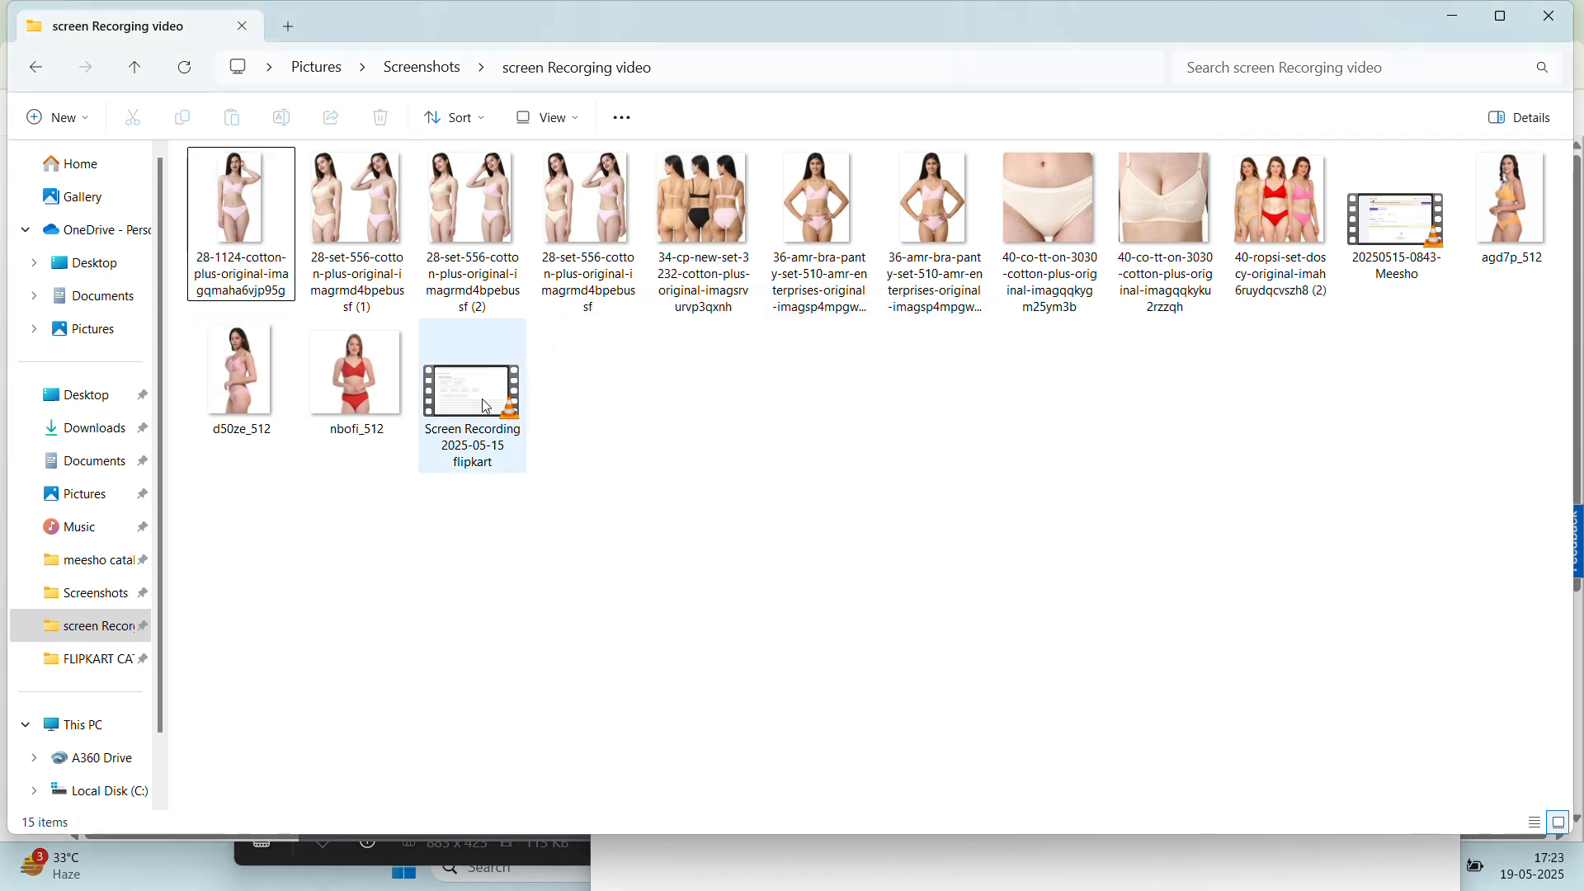
pyautogui.click(363, 288)
pyautogui.rightClick(363, 288)
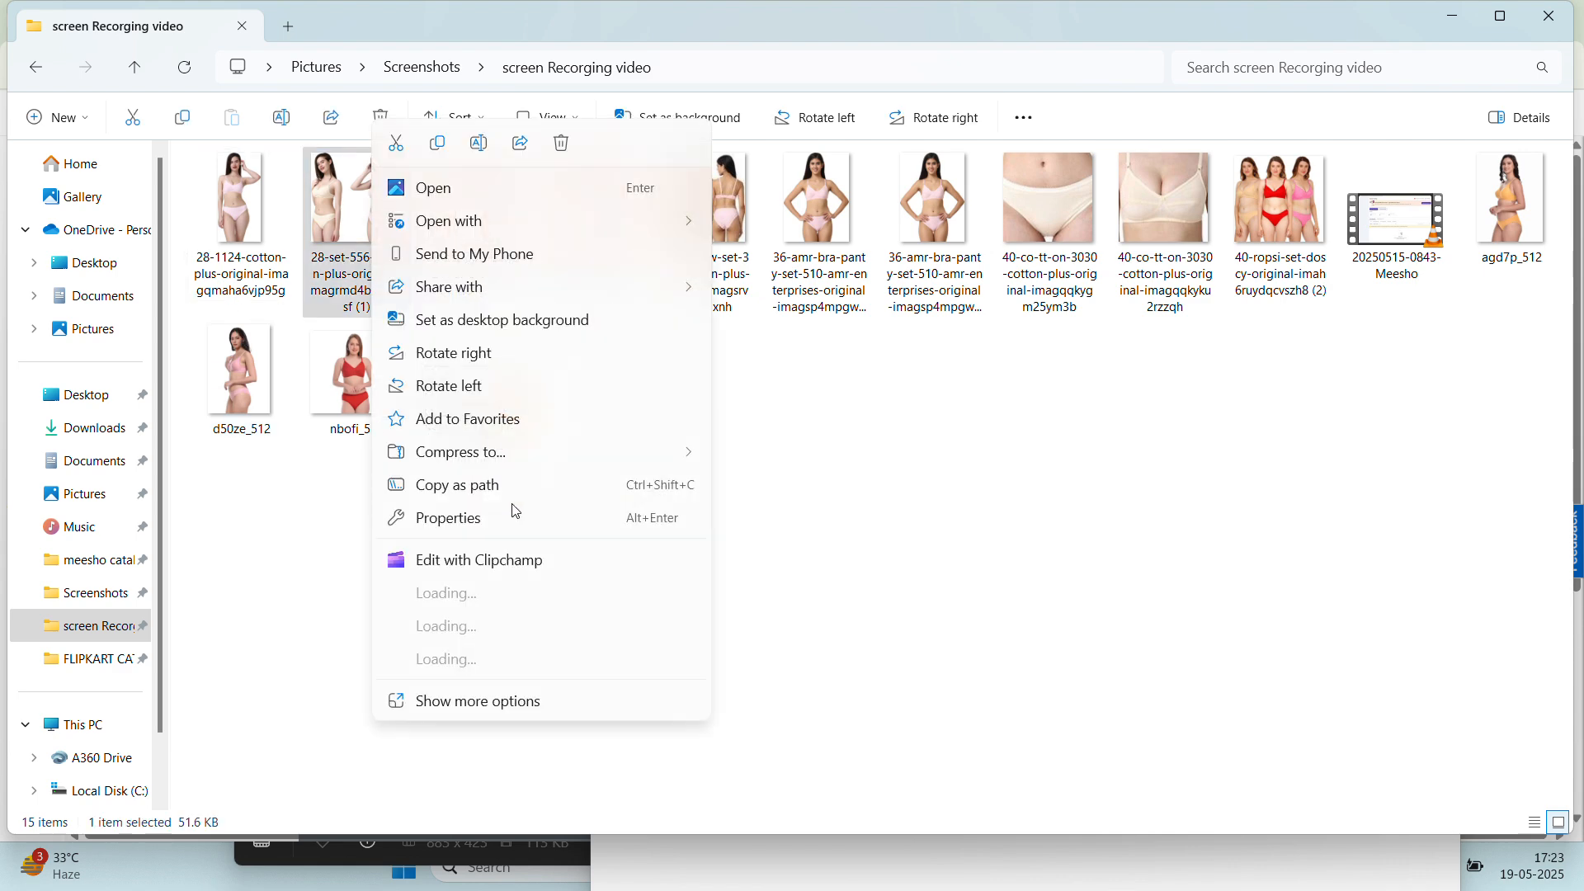
pyautogui.click(508, 715)
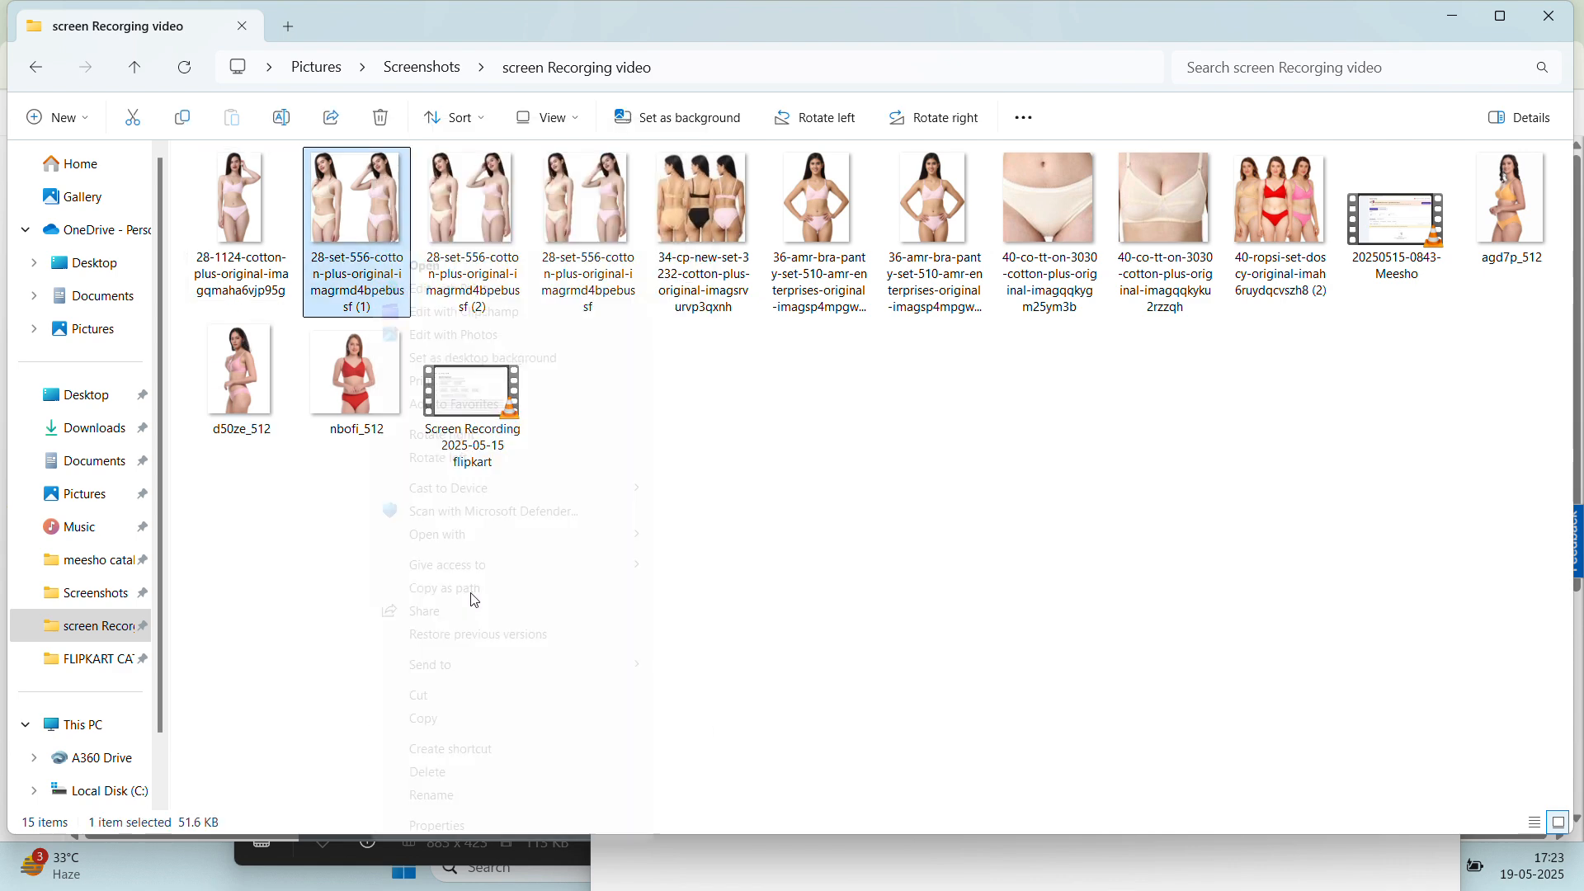
pyautogui.click(459, 793)
pyautogui.rightClick(611, 382)
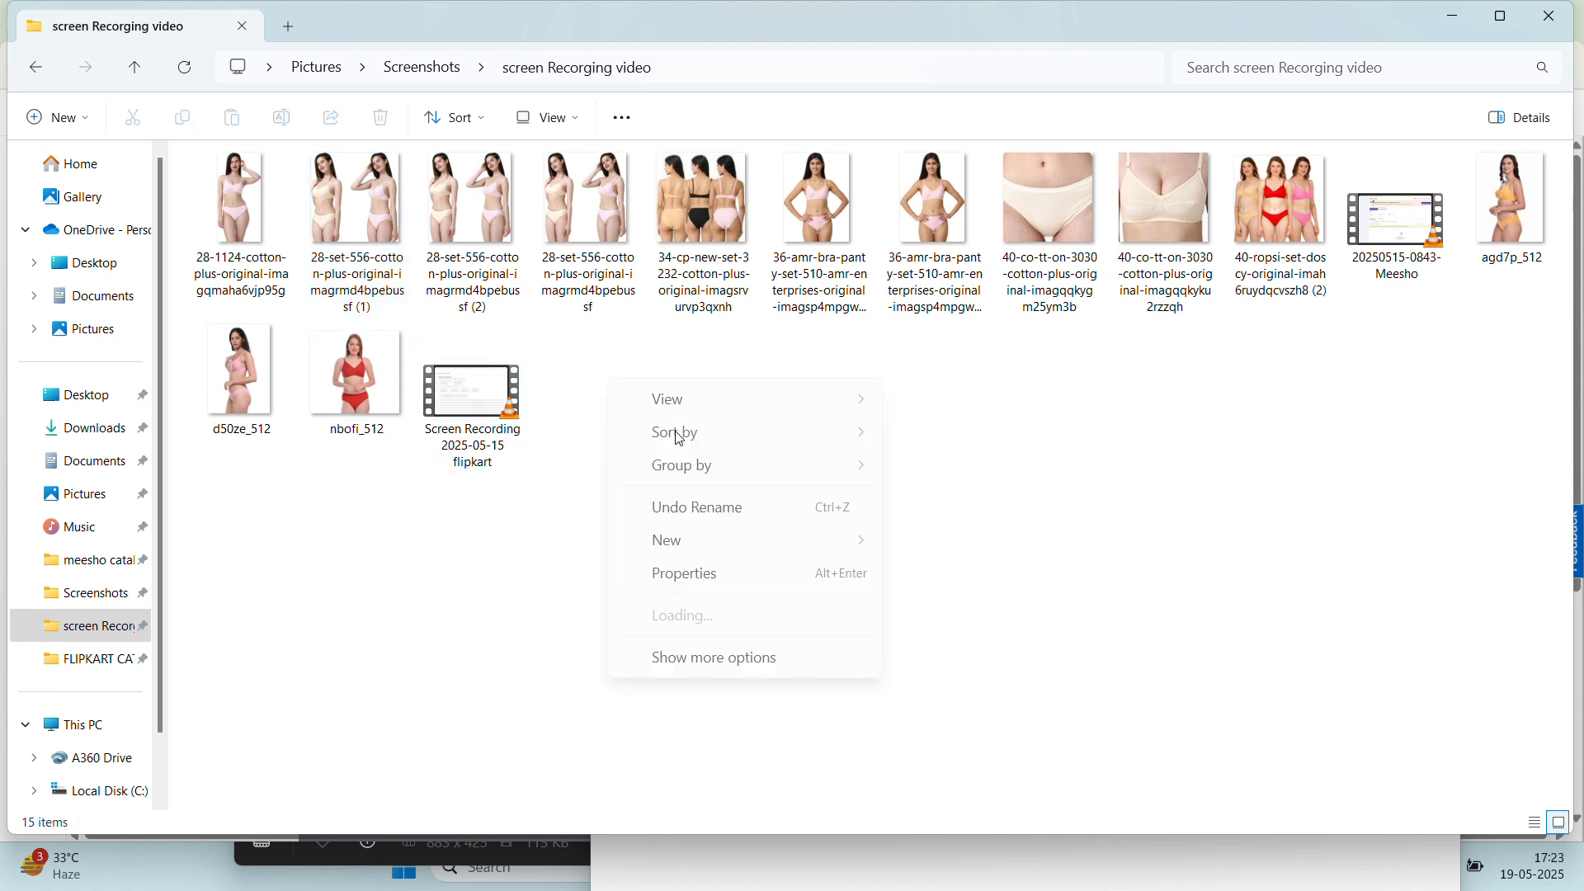
pyautogui.click(383, 288)
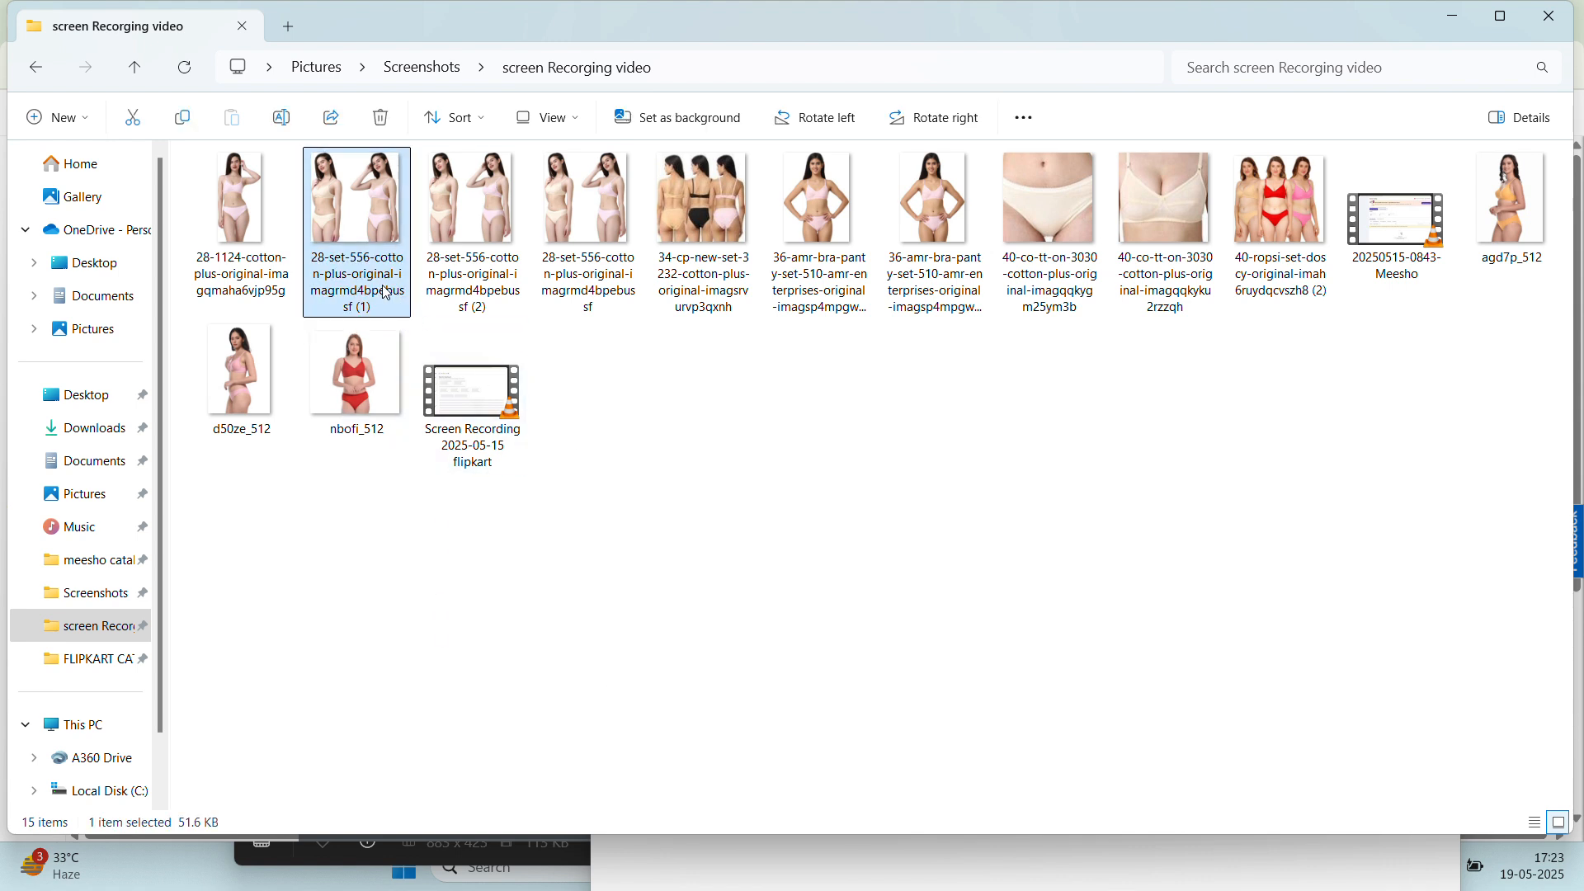
pyautogui.rightClick(384, 291)
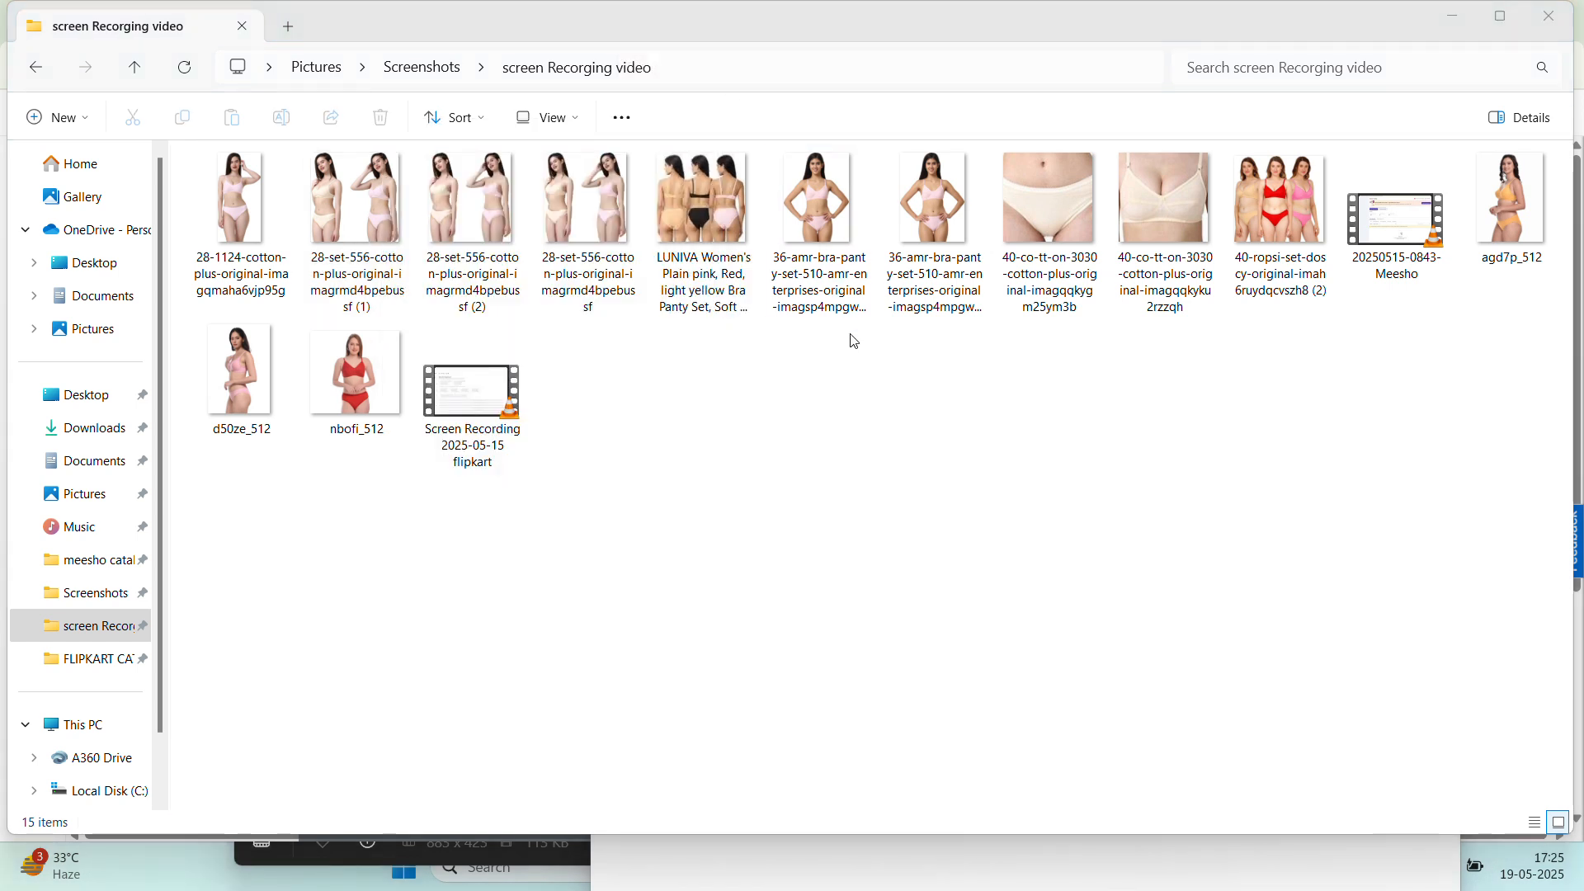
# Rename the first "36-amr-bra-panty-set-510" image with the copied LUNIVA product title, removing the trailing period and declining the suggested "(2)" name
pyautogui.rightClick(831, 277)
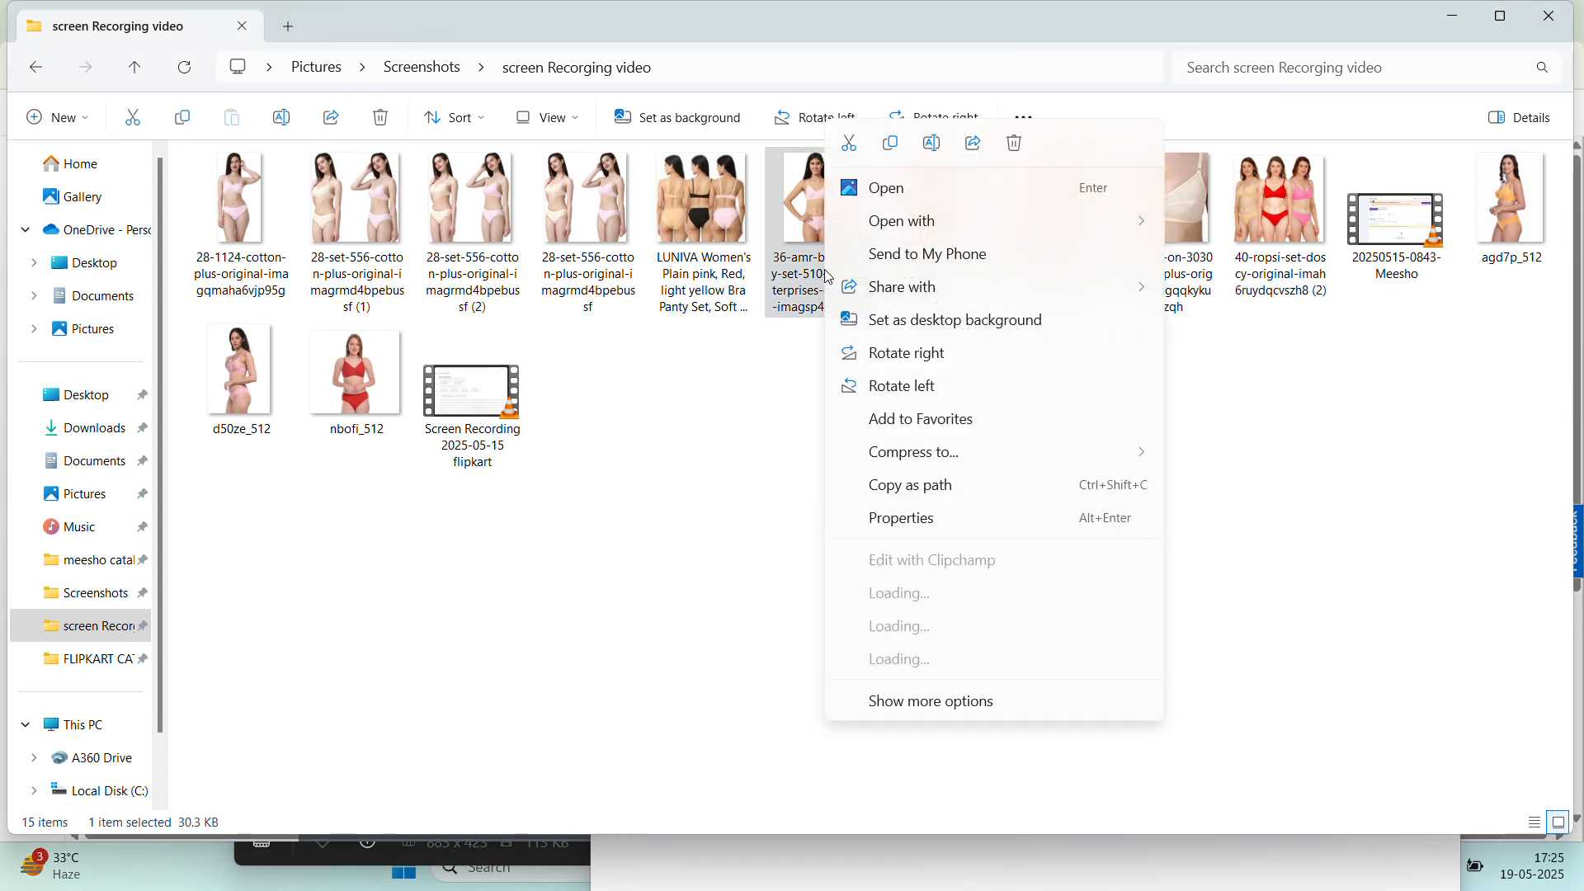
pyautogui.click(930, 702)
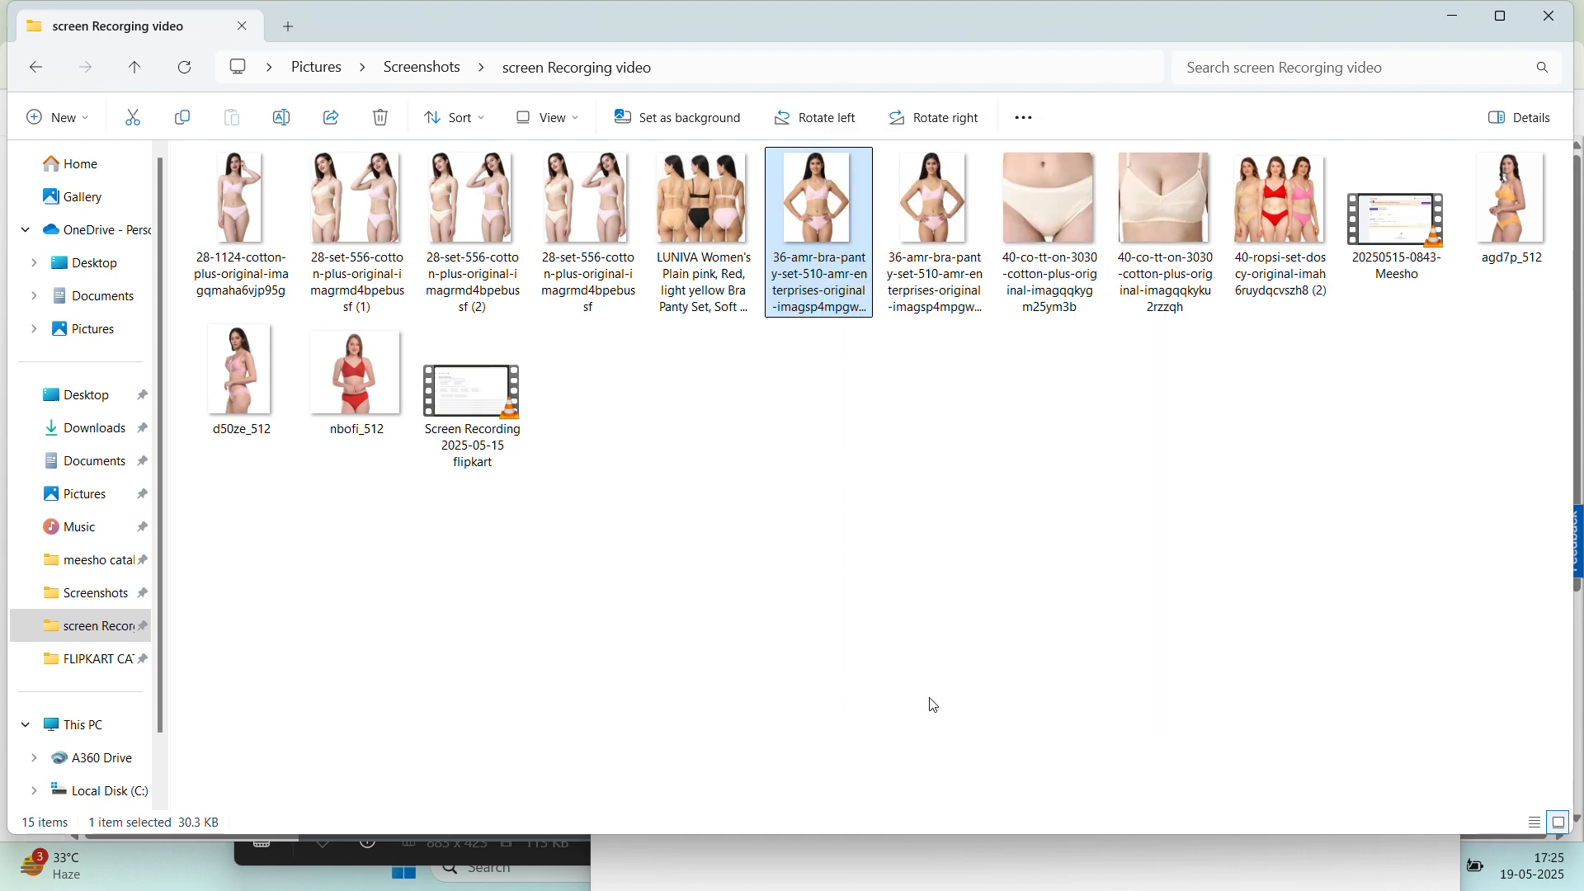
pyautogui.click(924, 798)
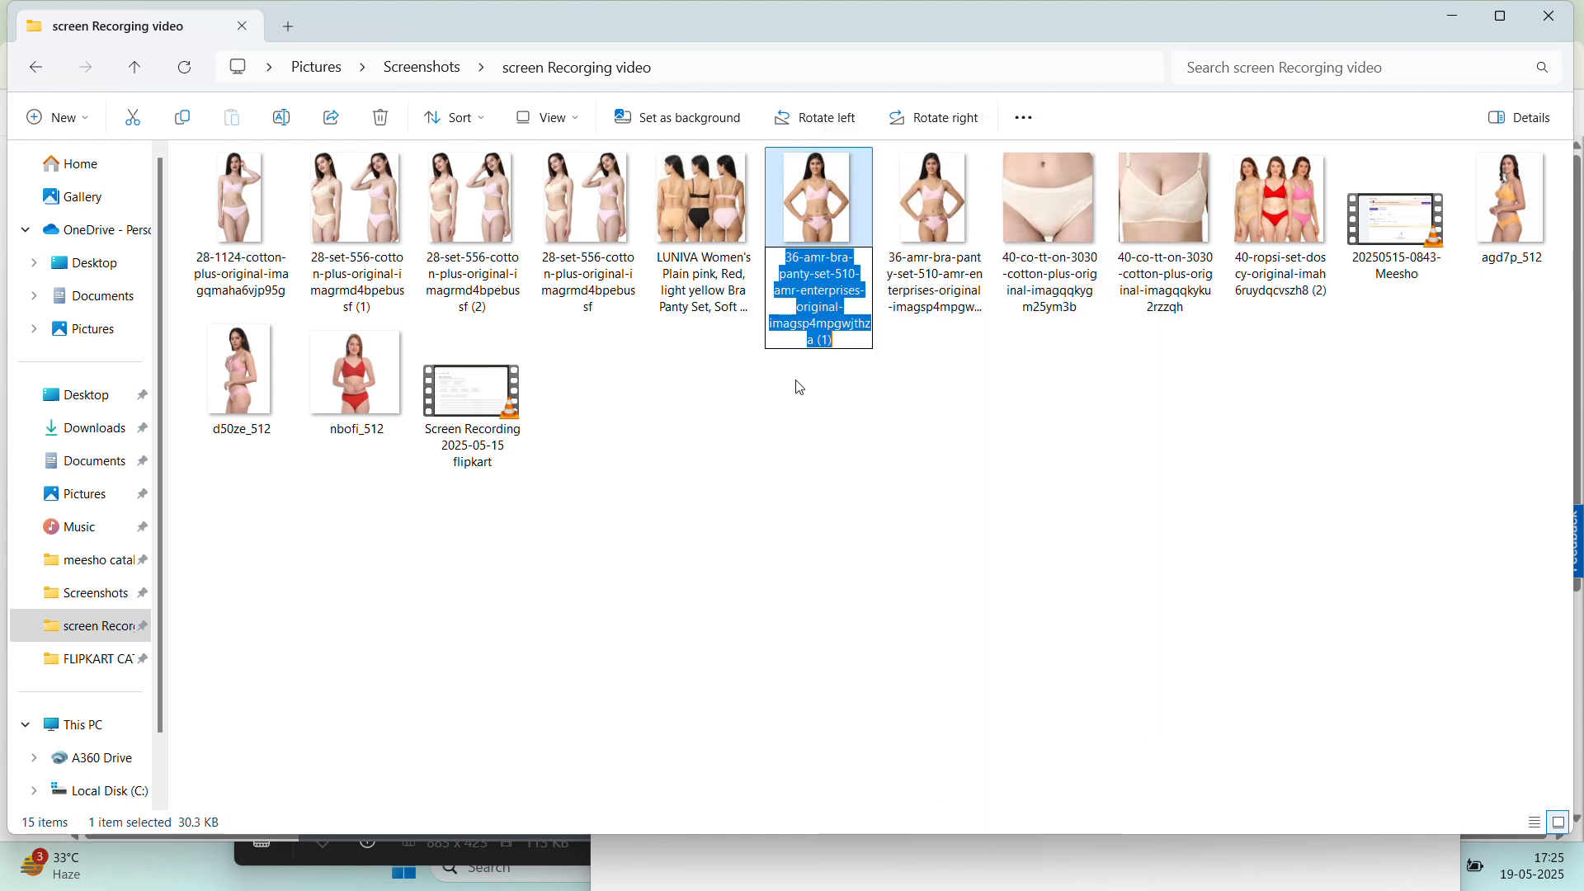
pyautogui.rightClick(858, 337)
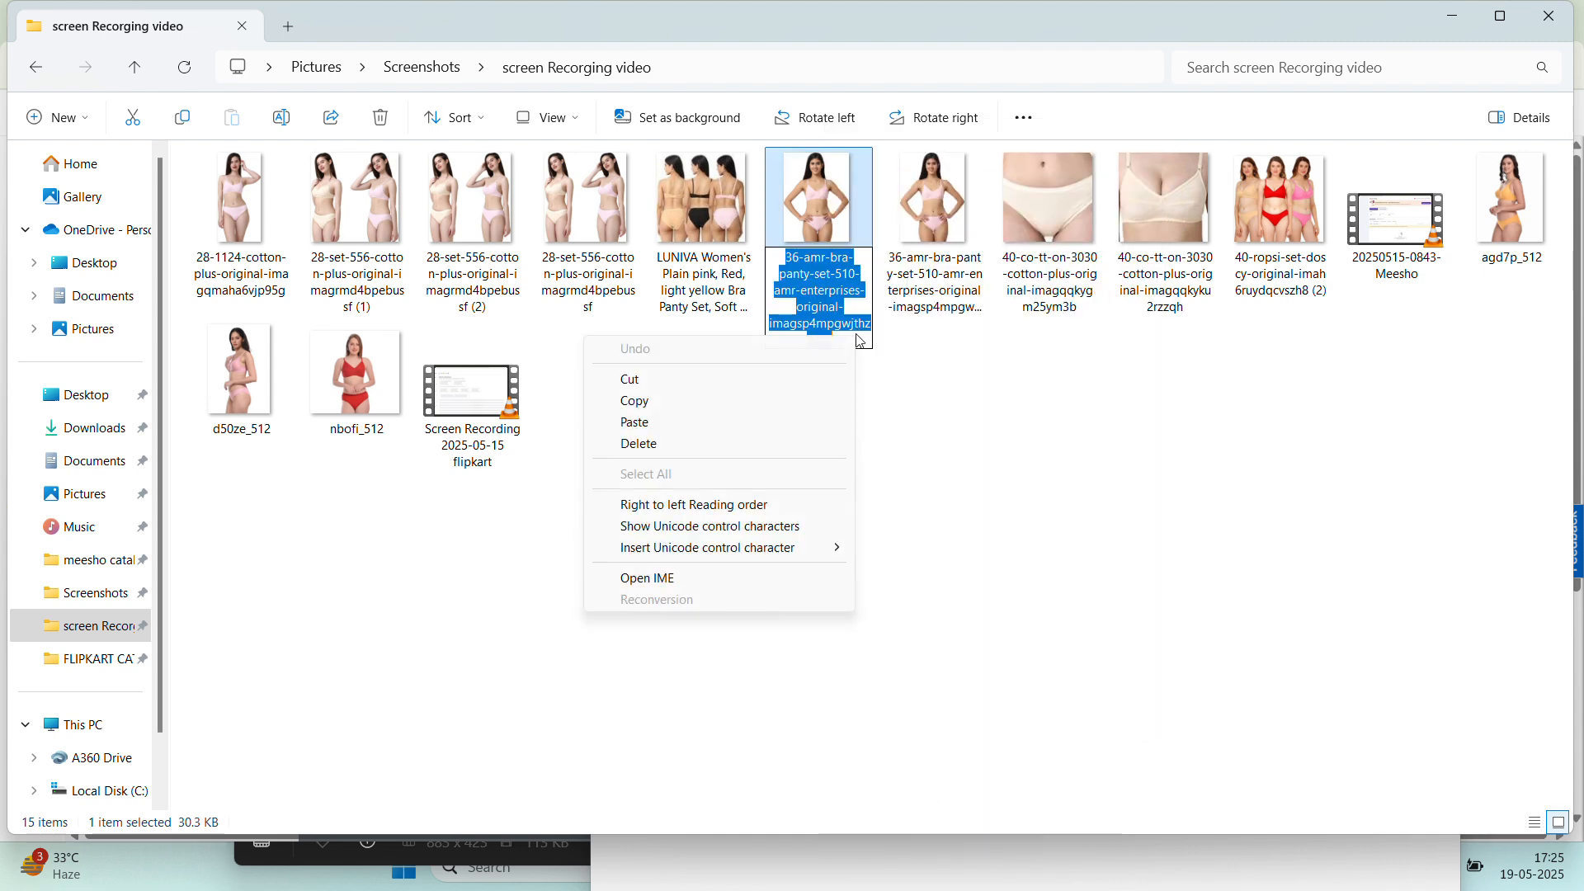
pyautogui.click(697, 432)
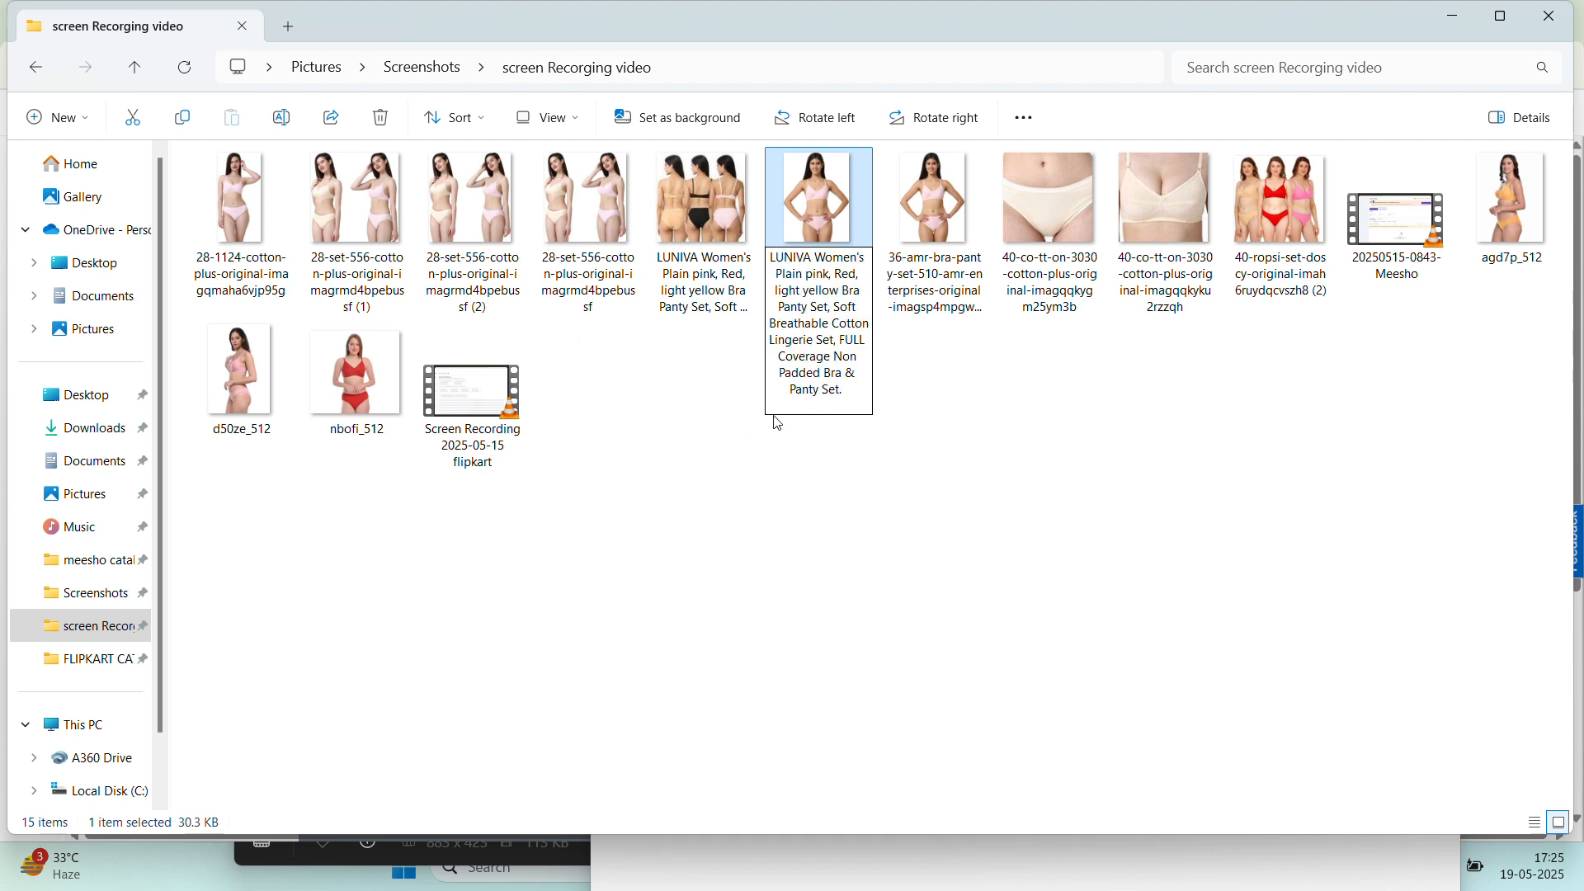
pyautogui.press('BackSpace')
pyautogui.press('Return')
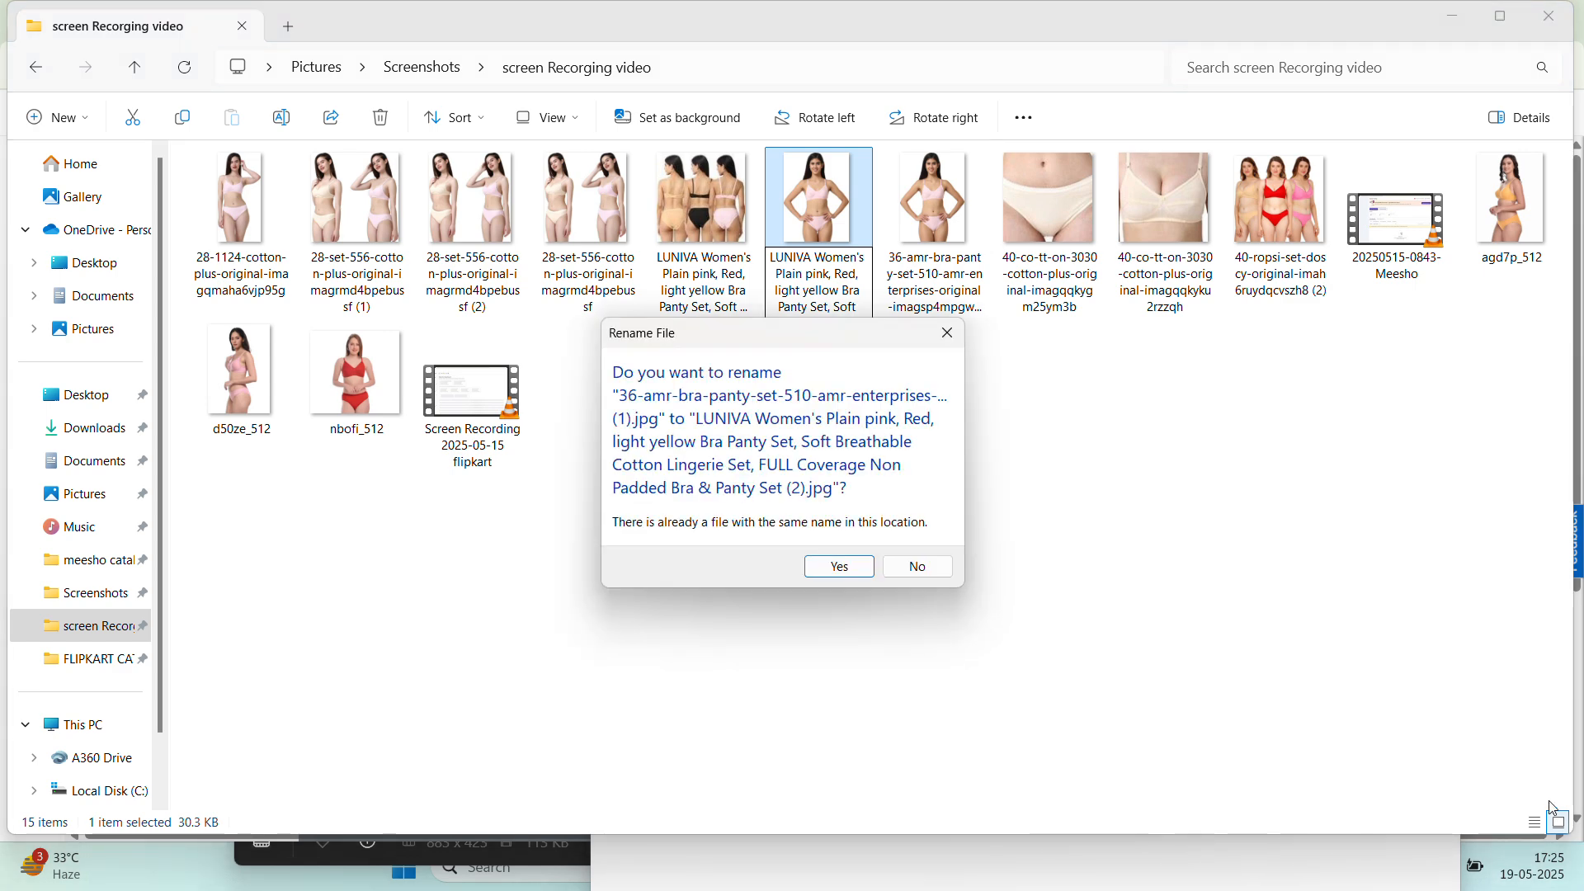
pyautogui.click(919, 566)
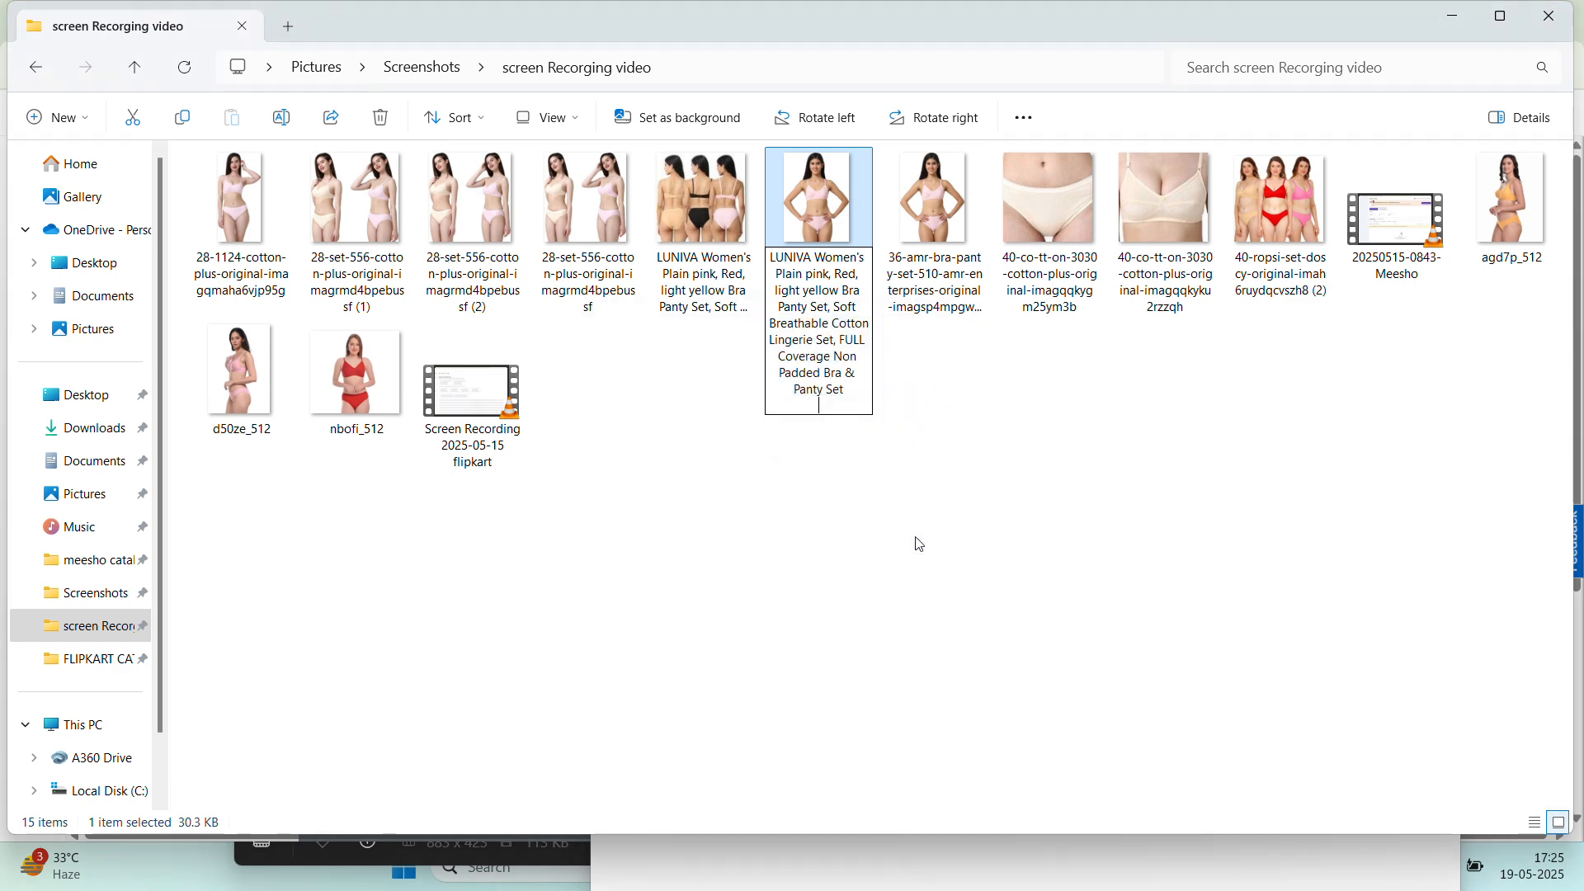
pyautogui.press('Return')
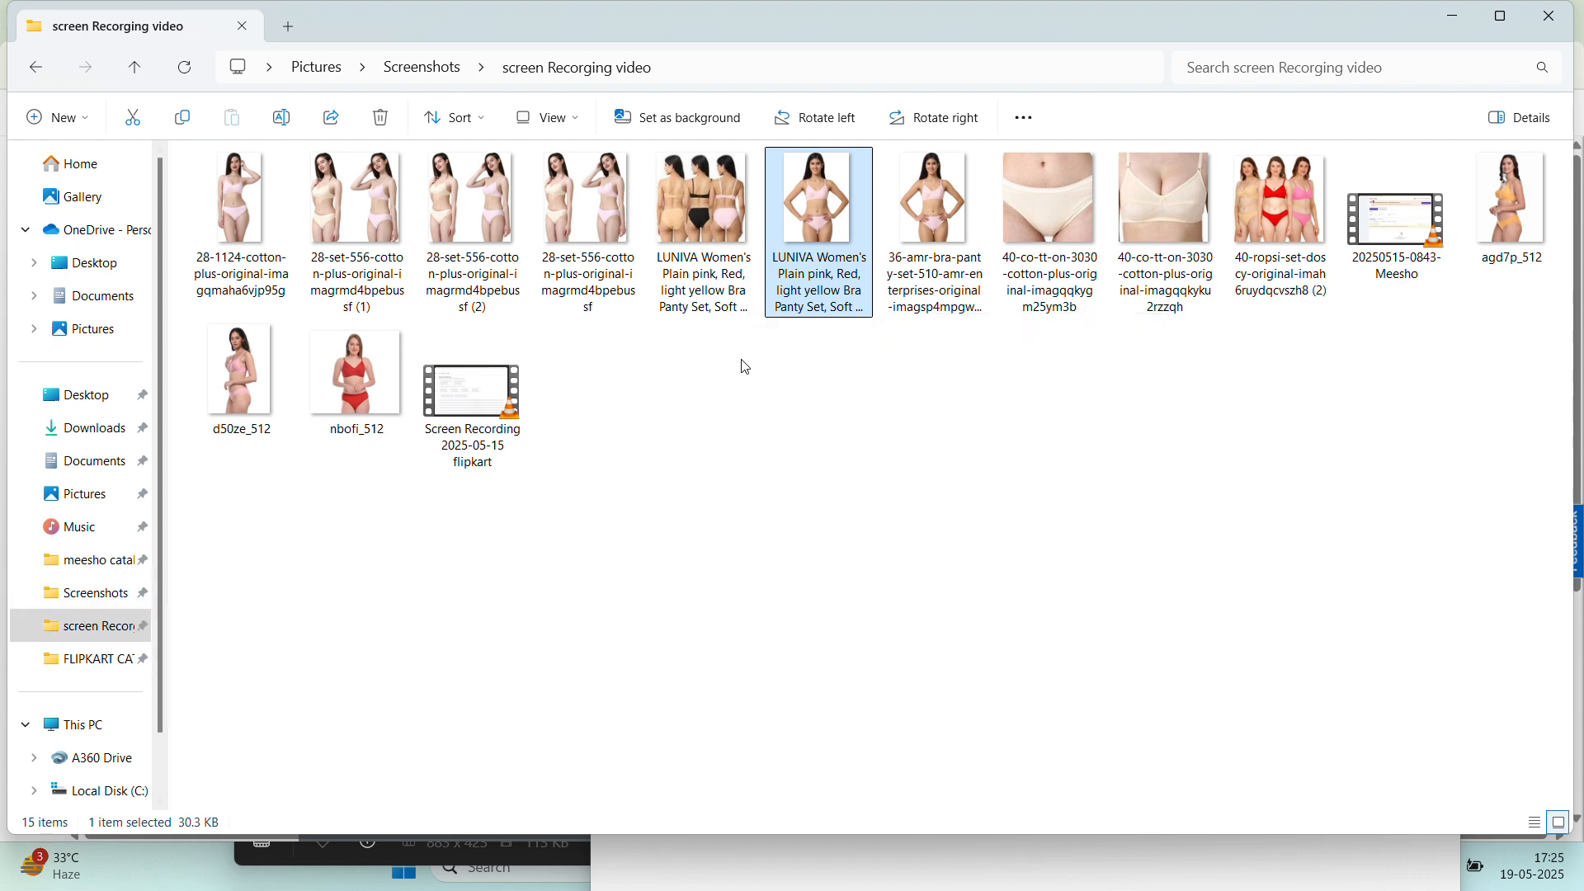
pyautogui.click(710, 405)
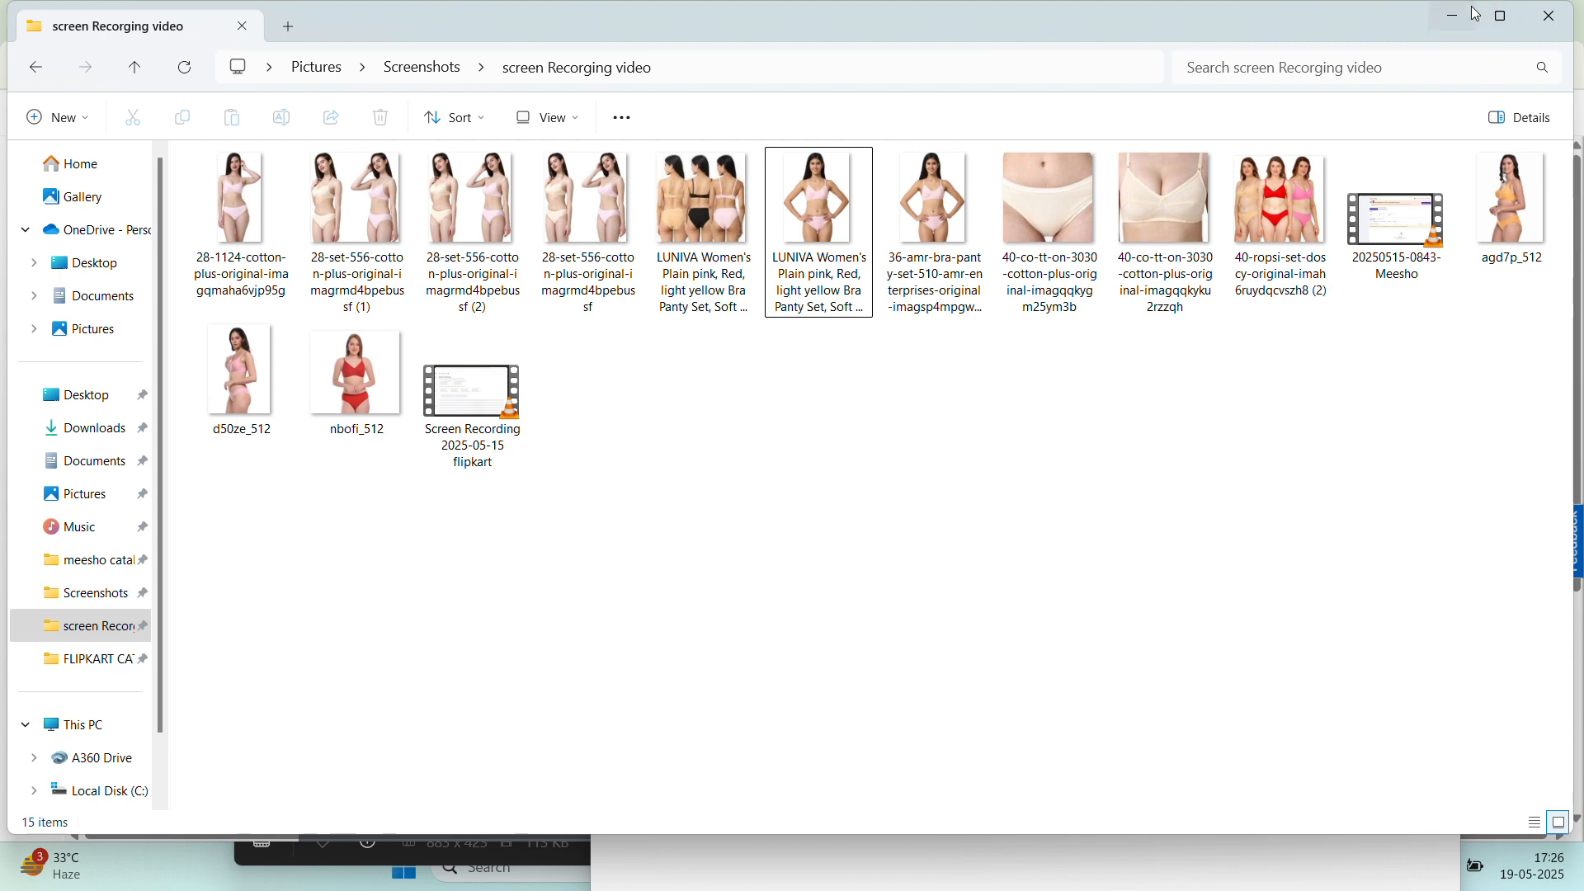
# Return to the Flipkart listing and upload the three-model image from the "FLIPKART CATALOUGH" folder into the first product photo slot
pyautogui.click(1501, 17)
pyautogui.click(1434, 49)
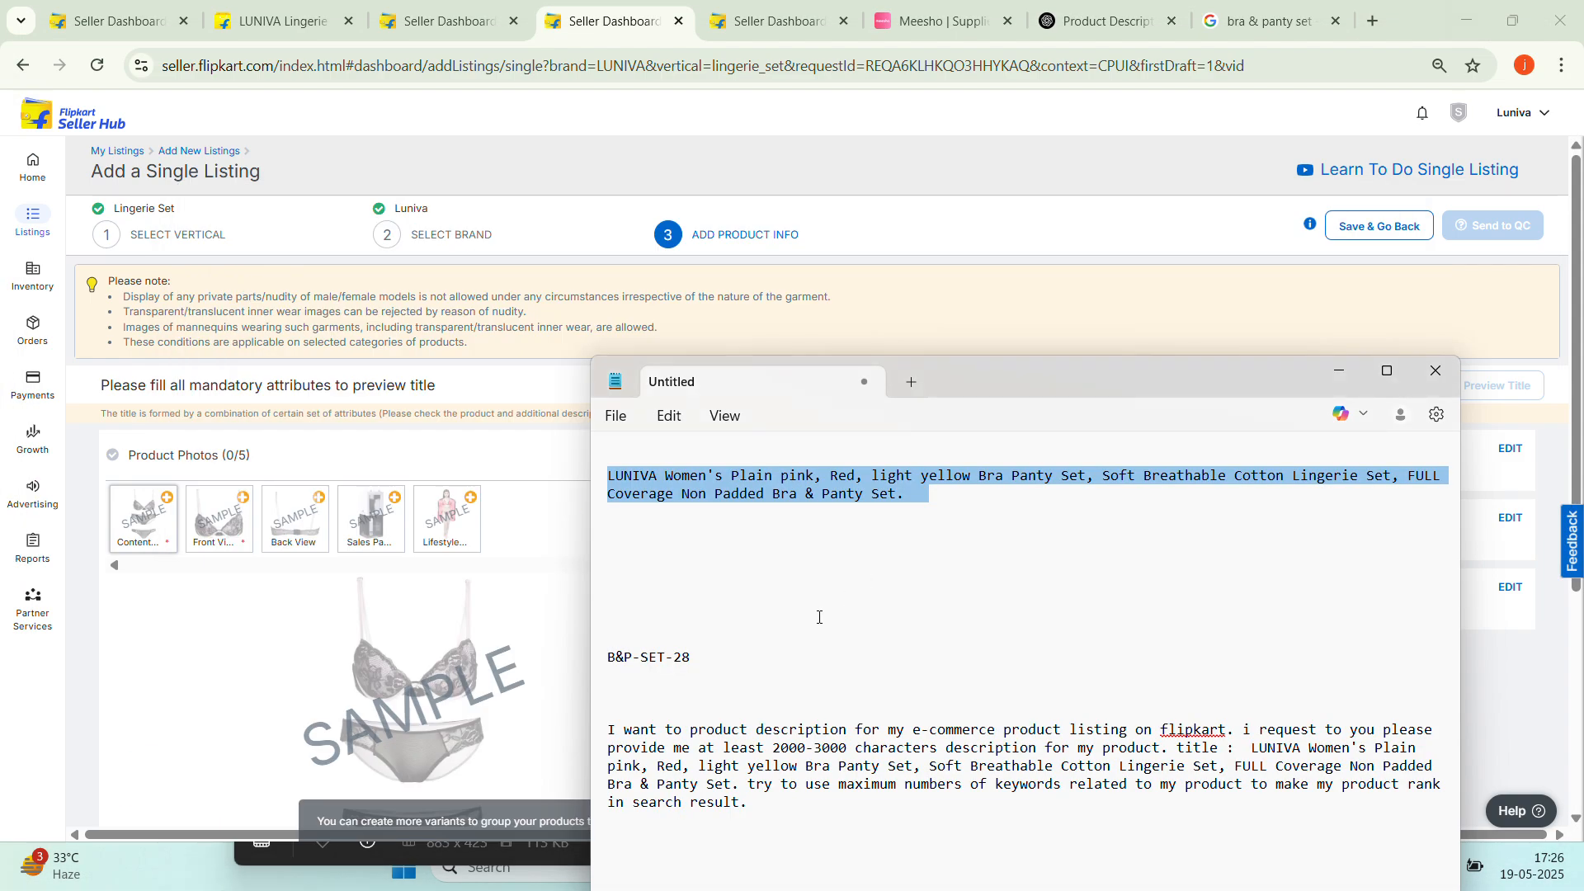
pyautogui.click(1247, 310)
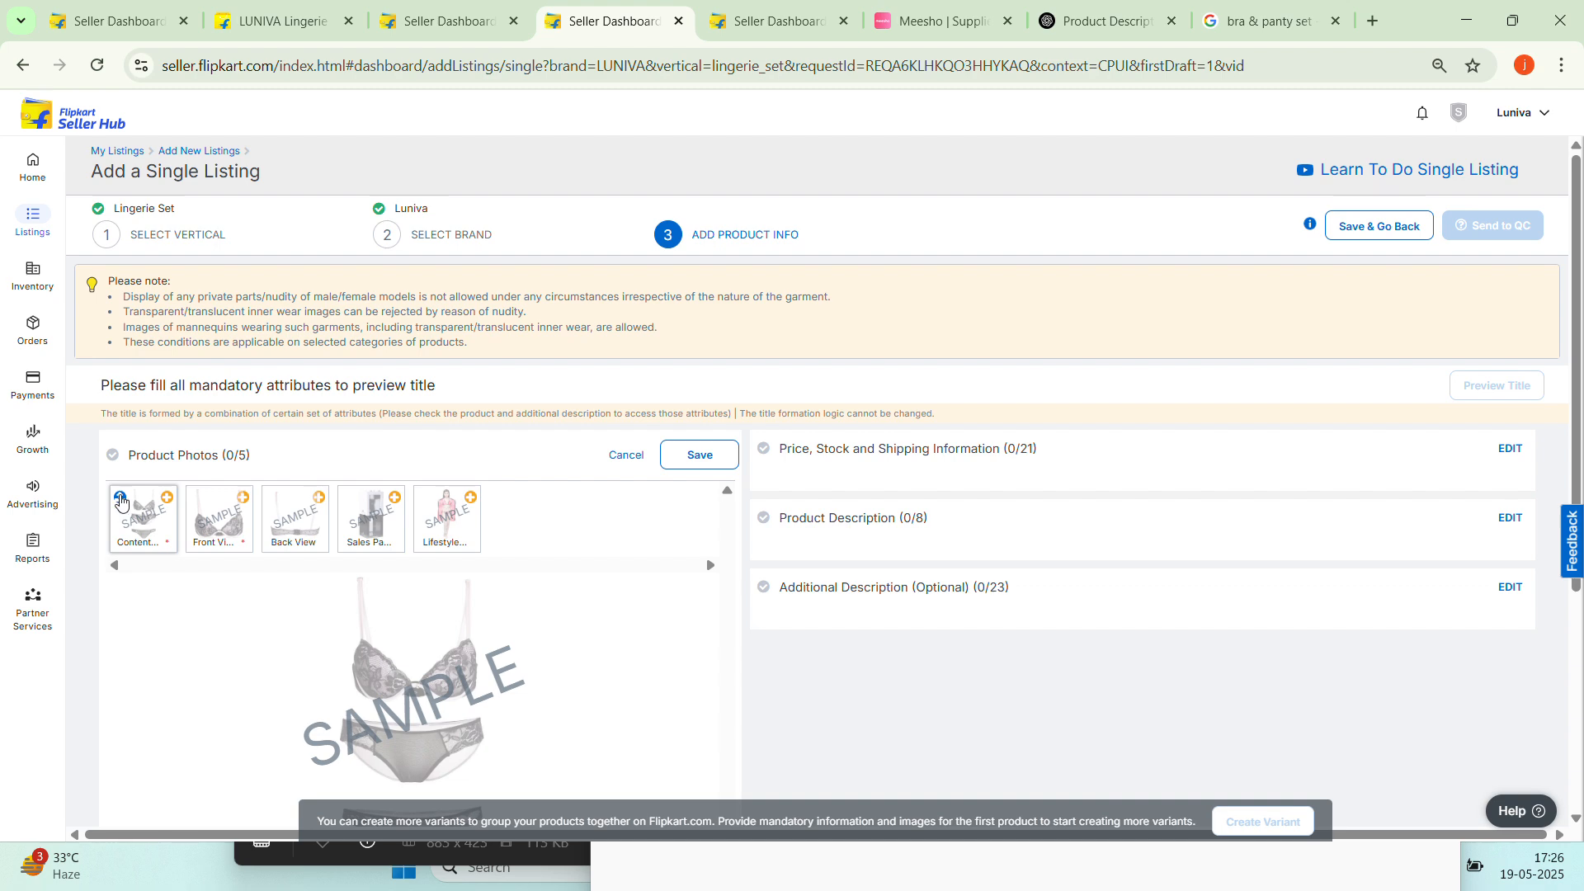
pyautogui.click(120, 497)
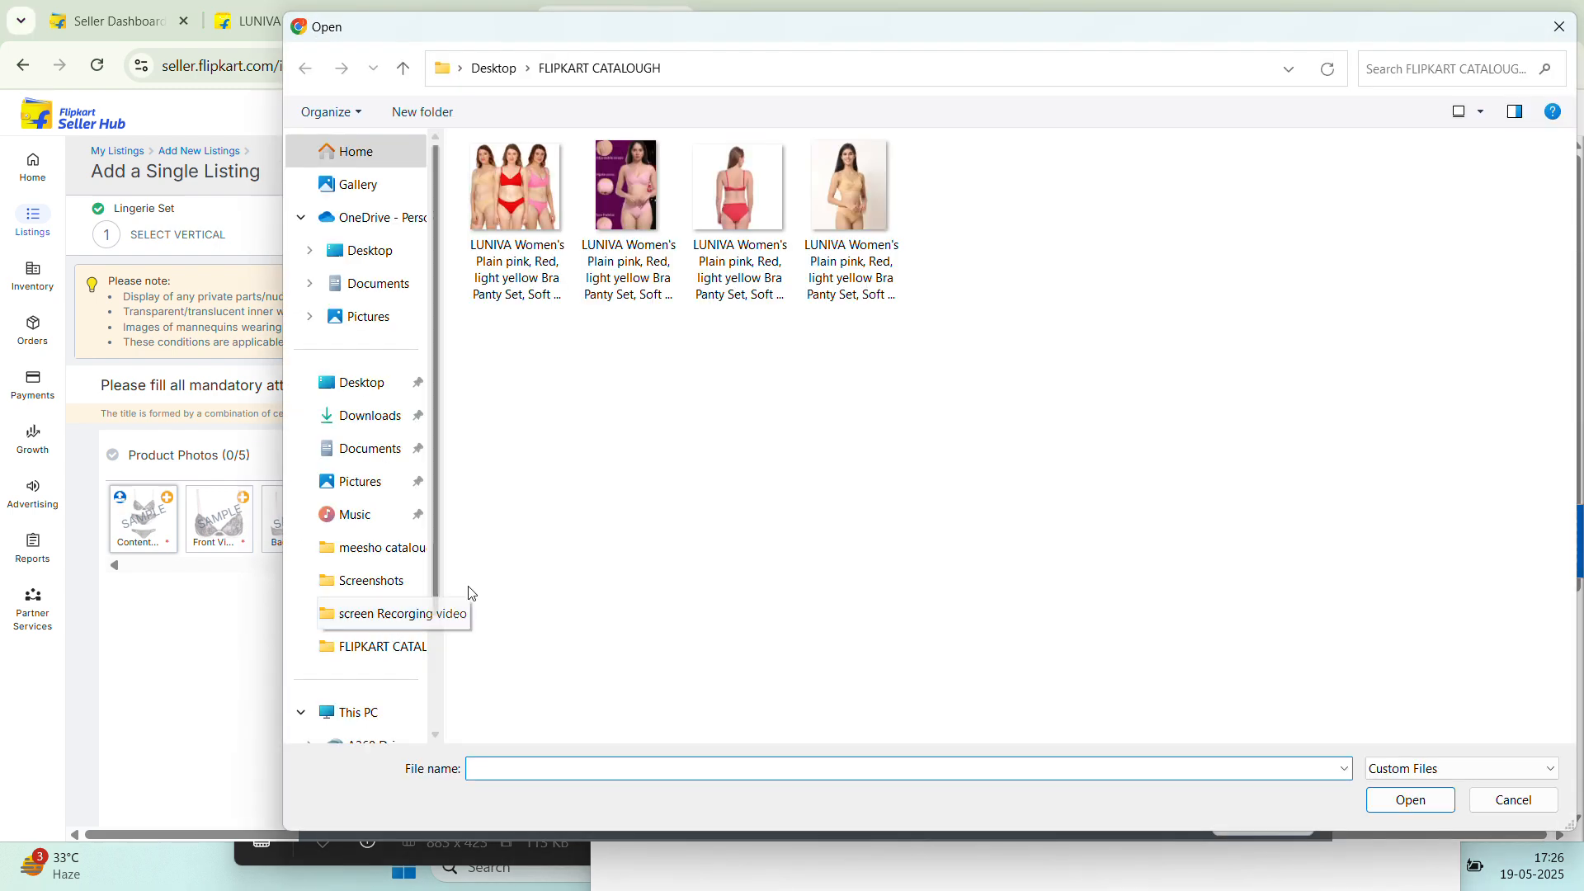
pyautogui.click(524, 285)
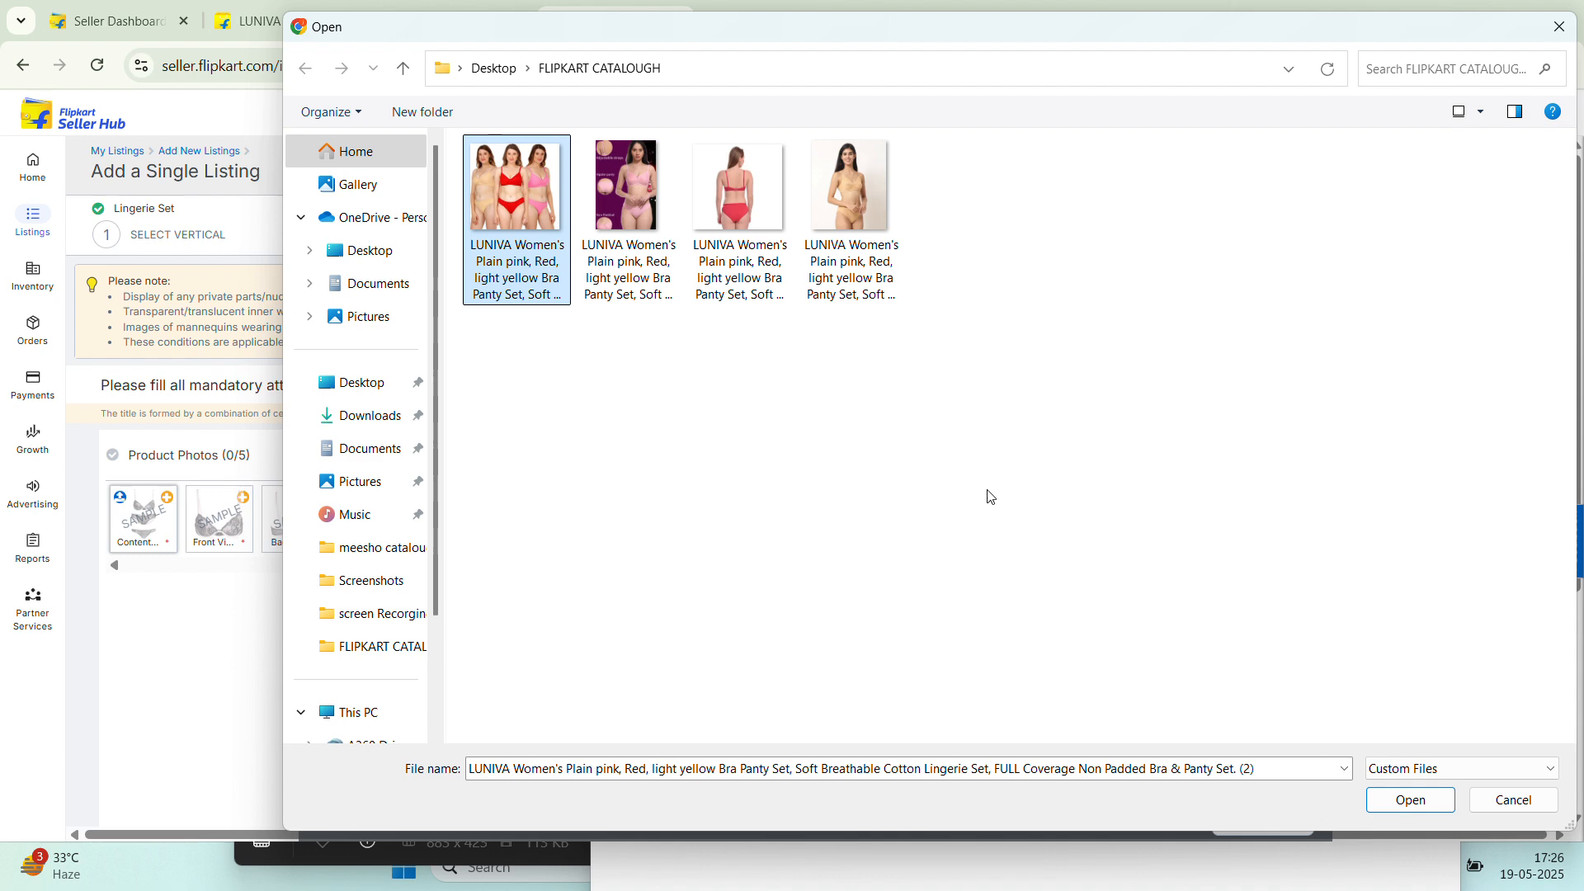
pyautogui.click(1424, 800)
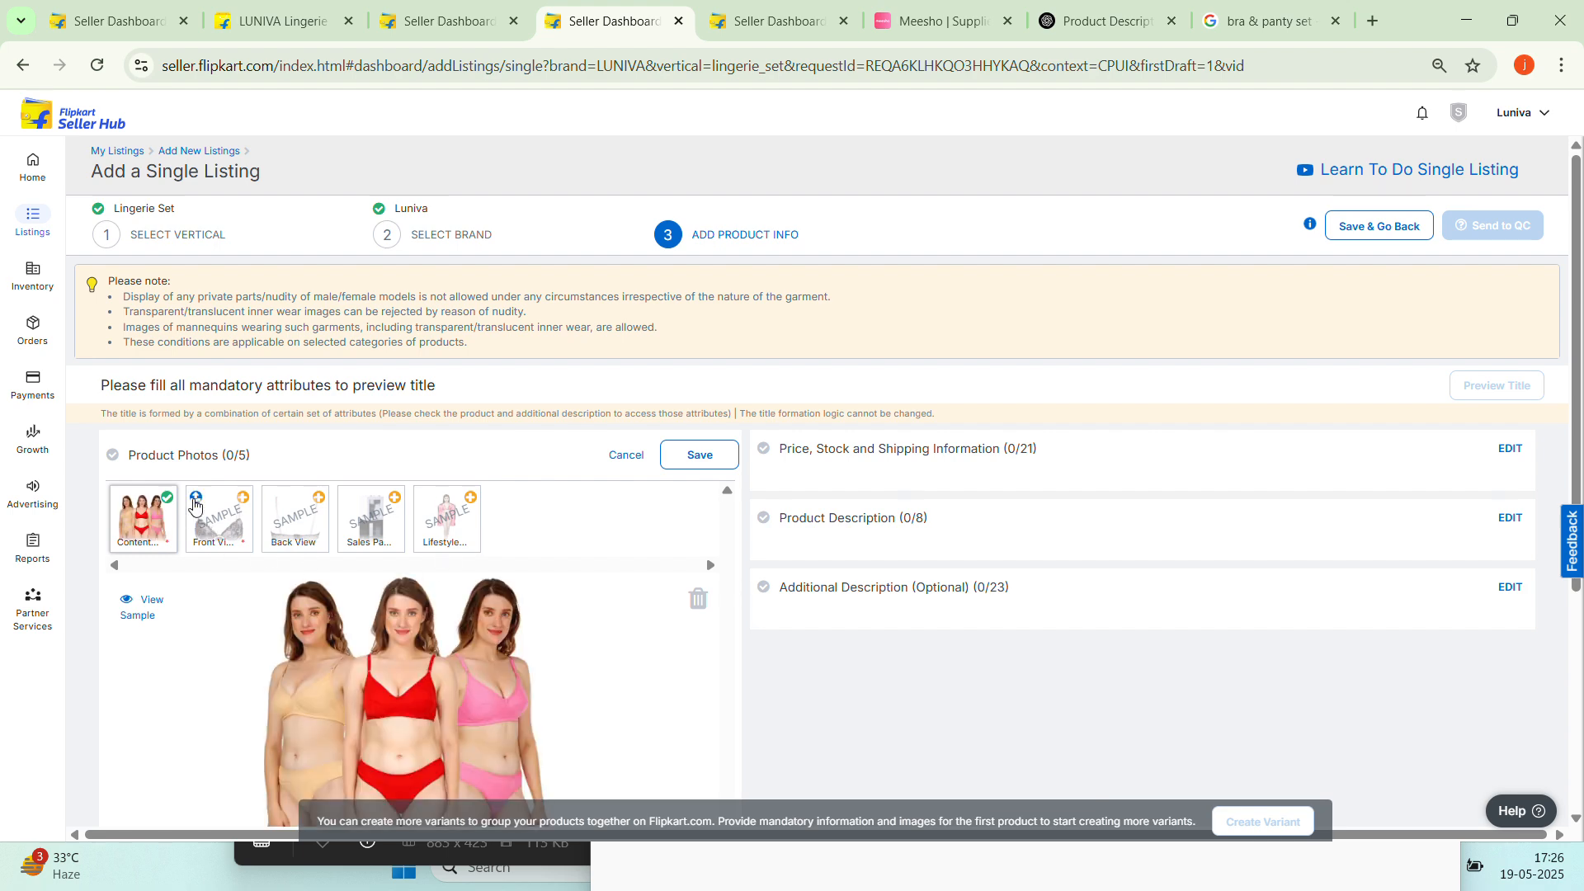
# Upload the purple-background image of the pink set from "FLIPKART CATALOUGH" into the Front View photo slot
pyautogui.click(195, 504)
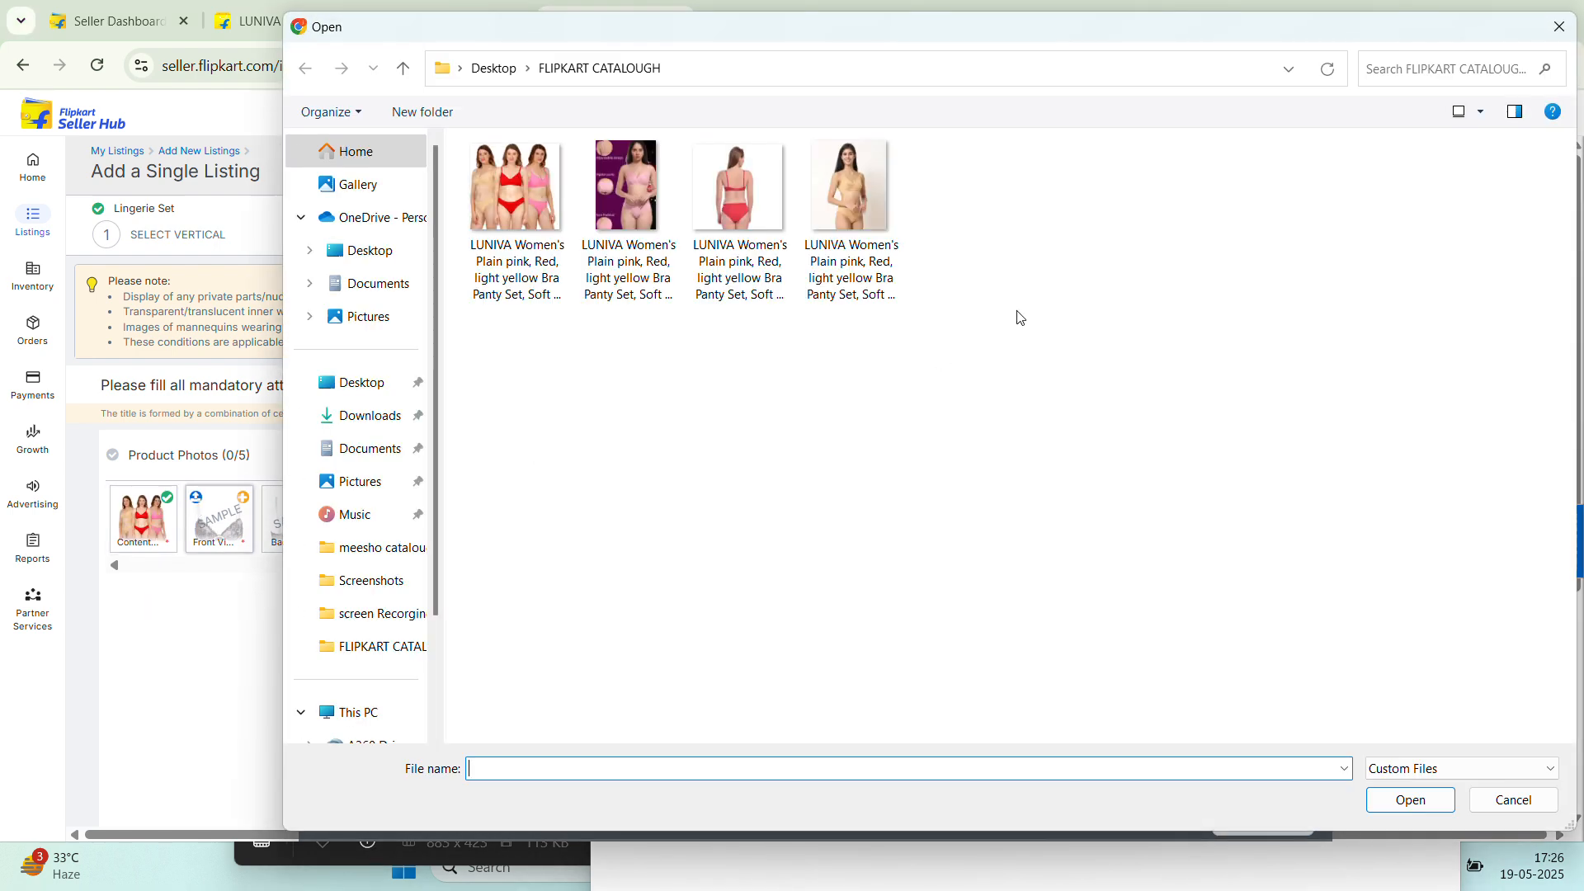
pyautogui.click(650, 206)
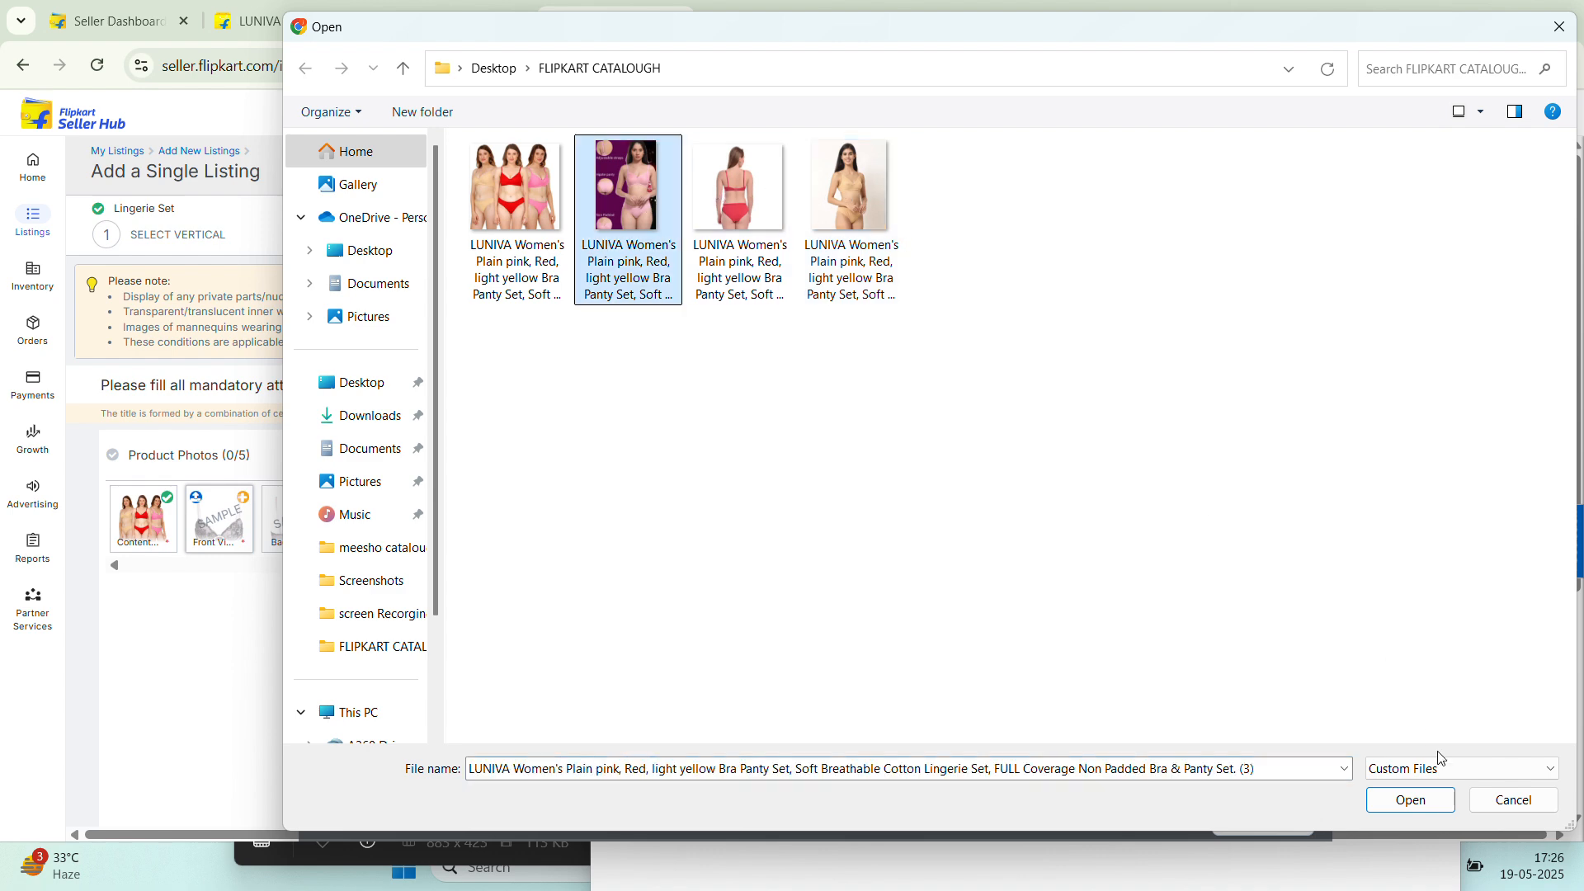
pyautogui.click(1412, 800)
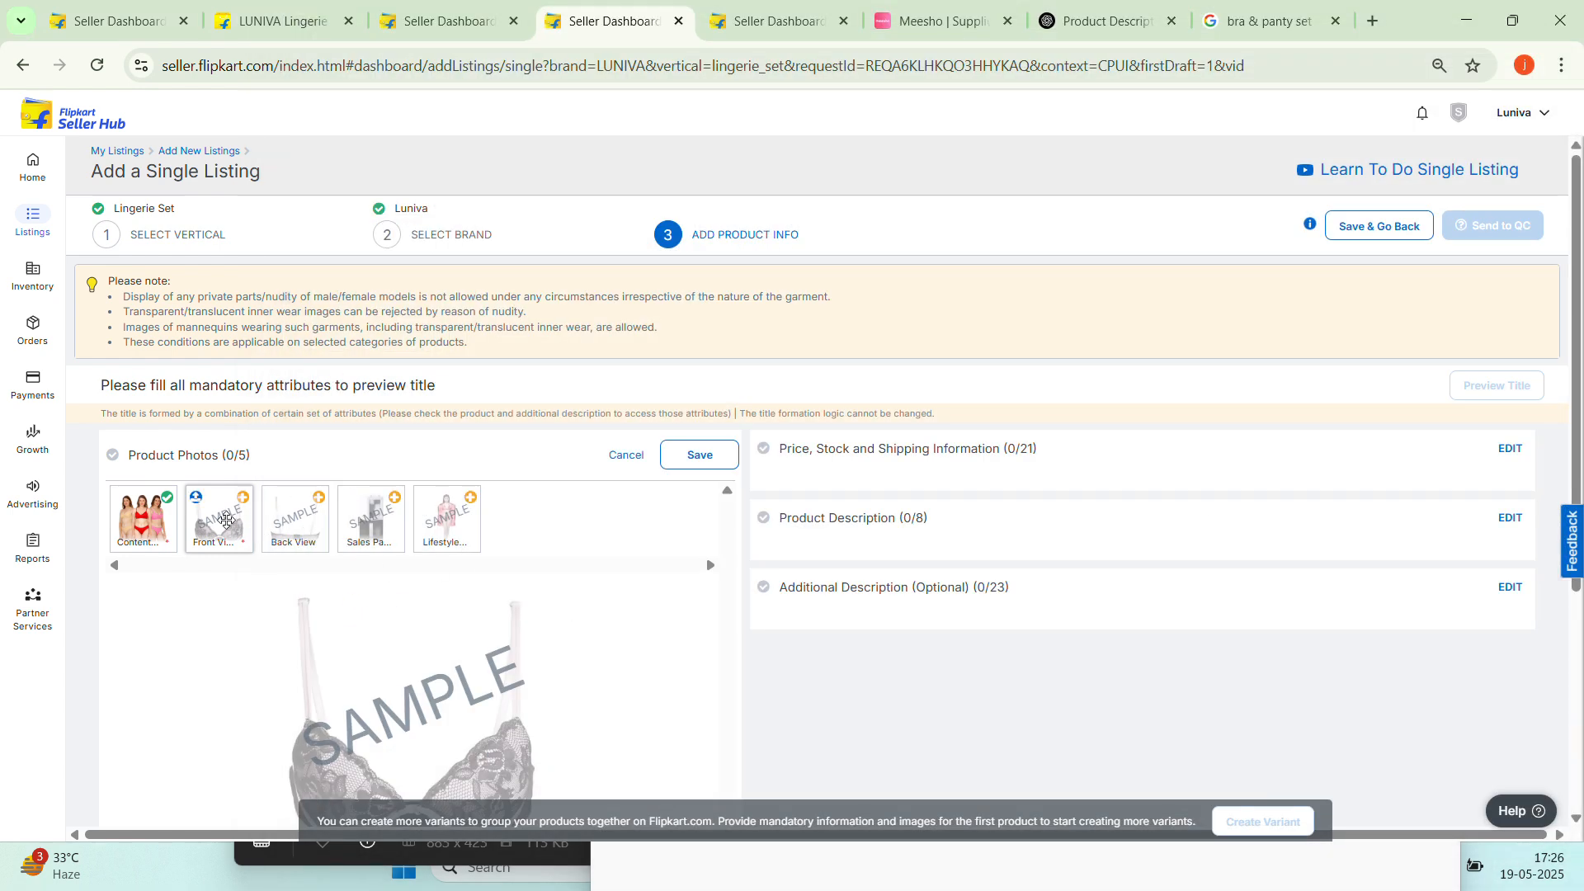
# Upload the rear-view image of the red set from "FLIPKART CATALOUGH" into the Back View photo slot
pyautogui.click(272, 505)
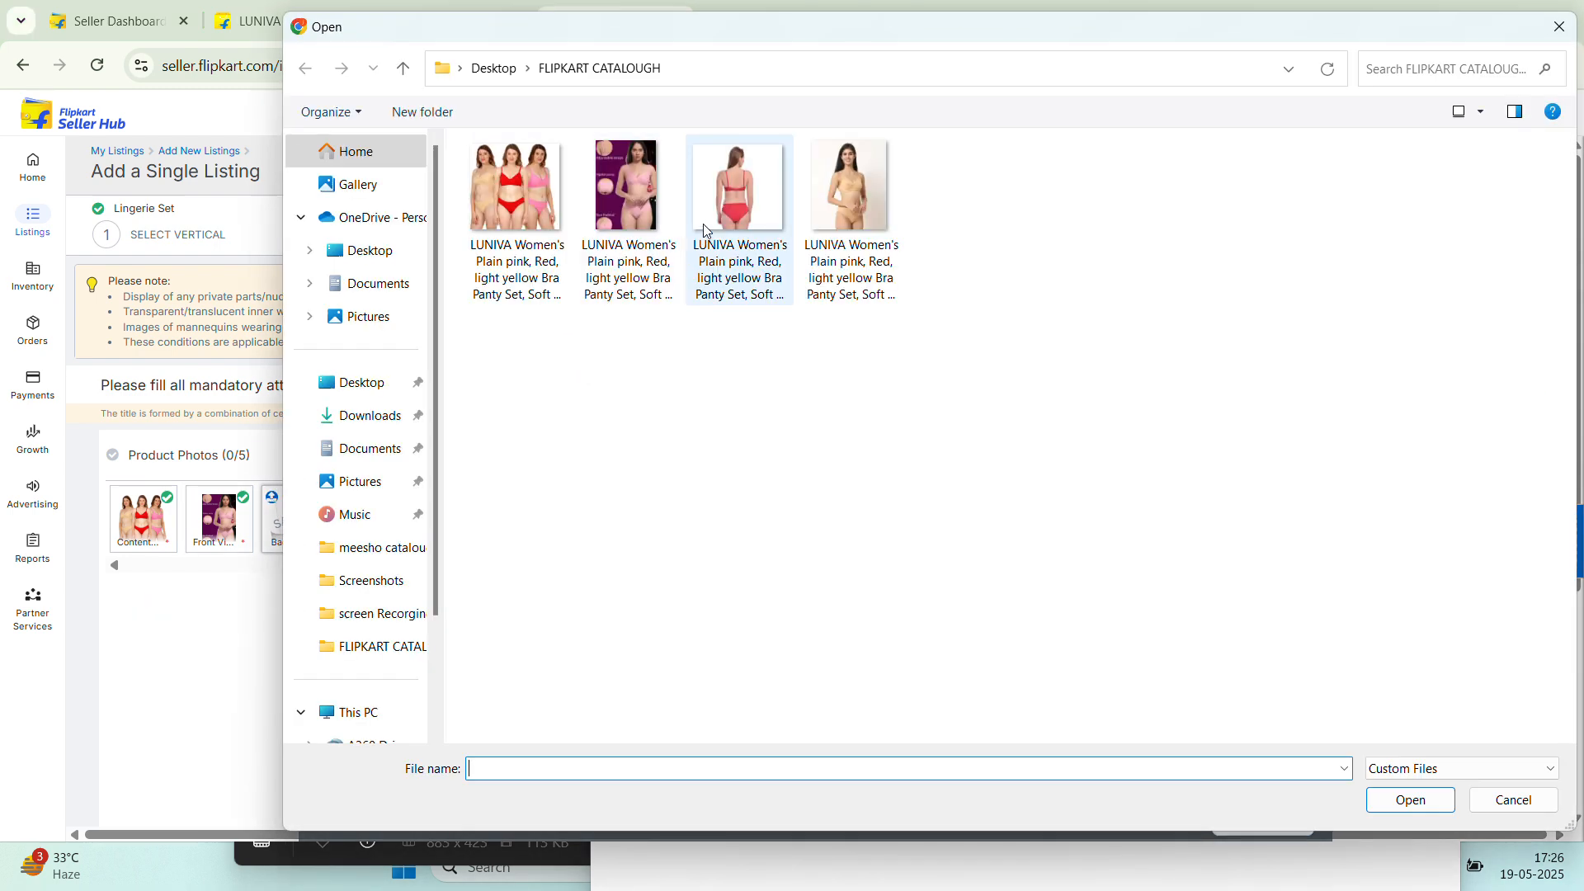
pyautogui.click(739, 206)
pyautogui.click(1413, 799)
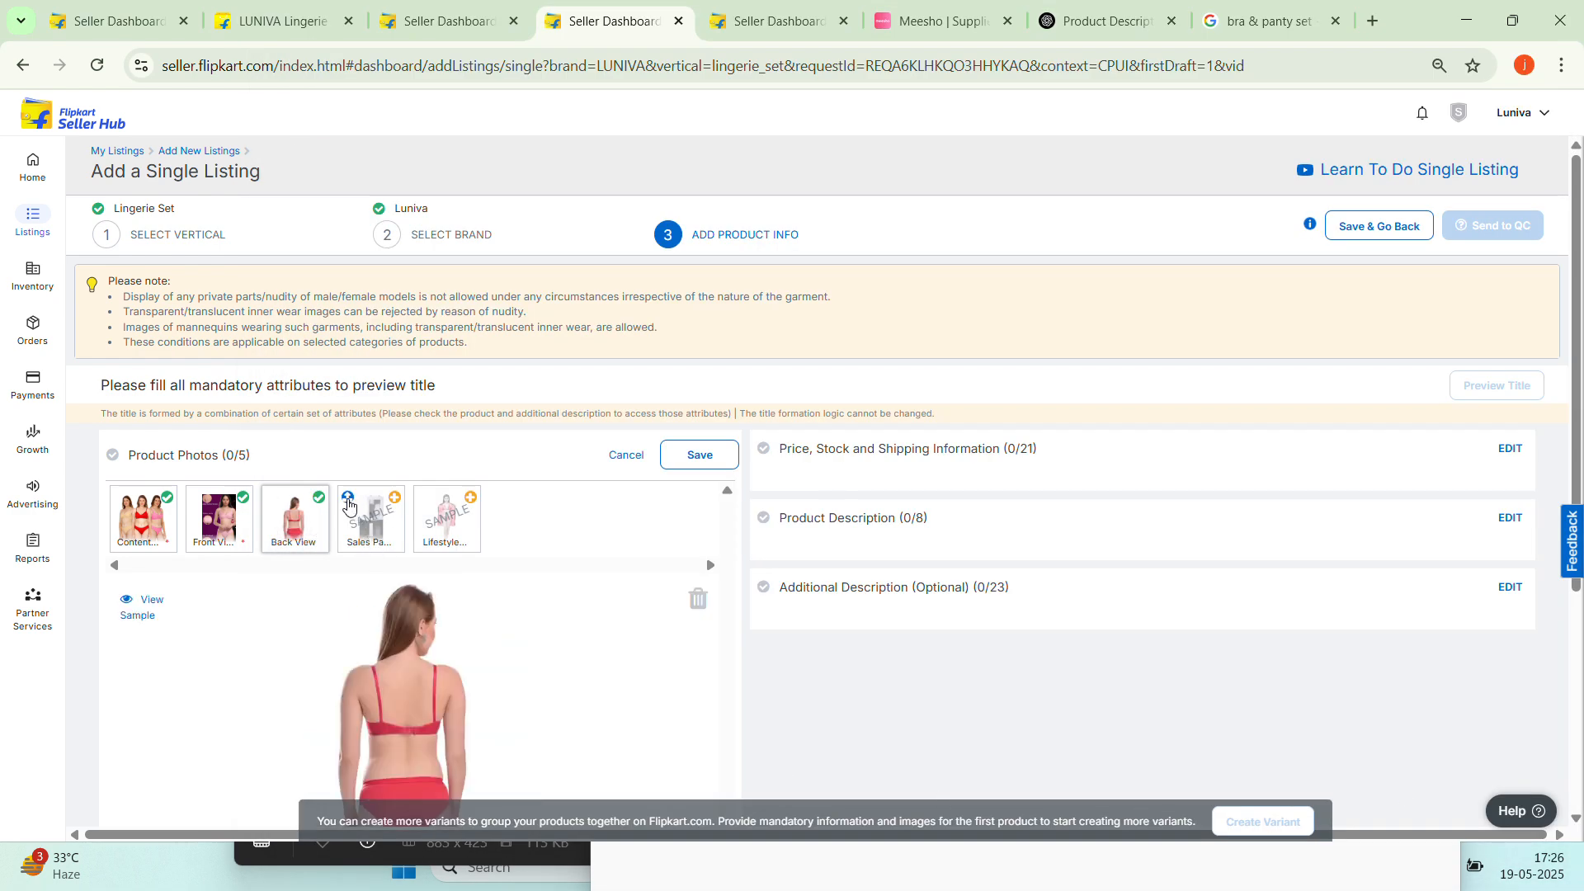
# Upload the beige set image from "FLIPKART CATALOUGH" into the Sales Package photo slot and save the product photos
pyautogui.click(356, 512)
pyautogui.click(850, 190)
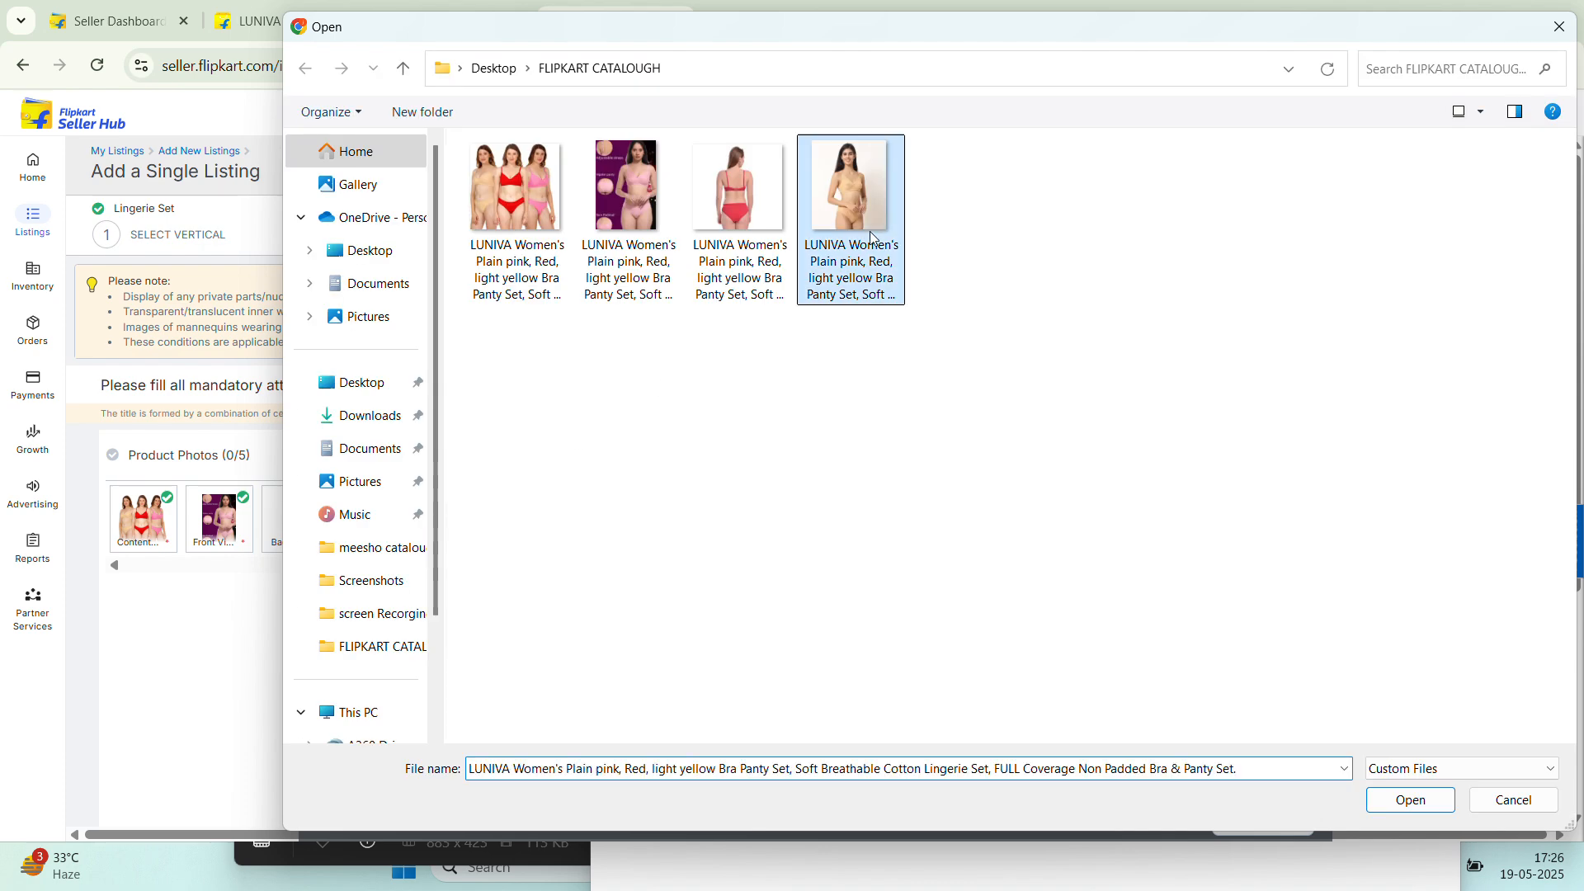
pyautogui.click(1402, 800)
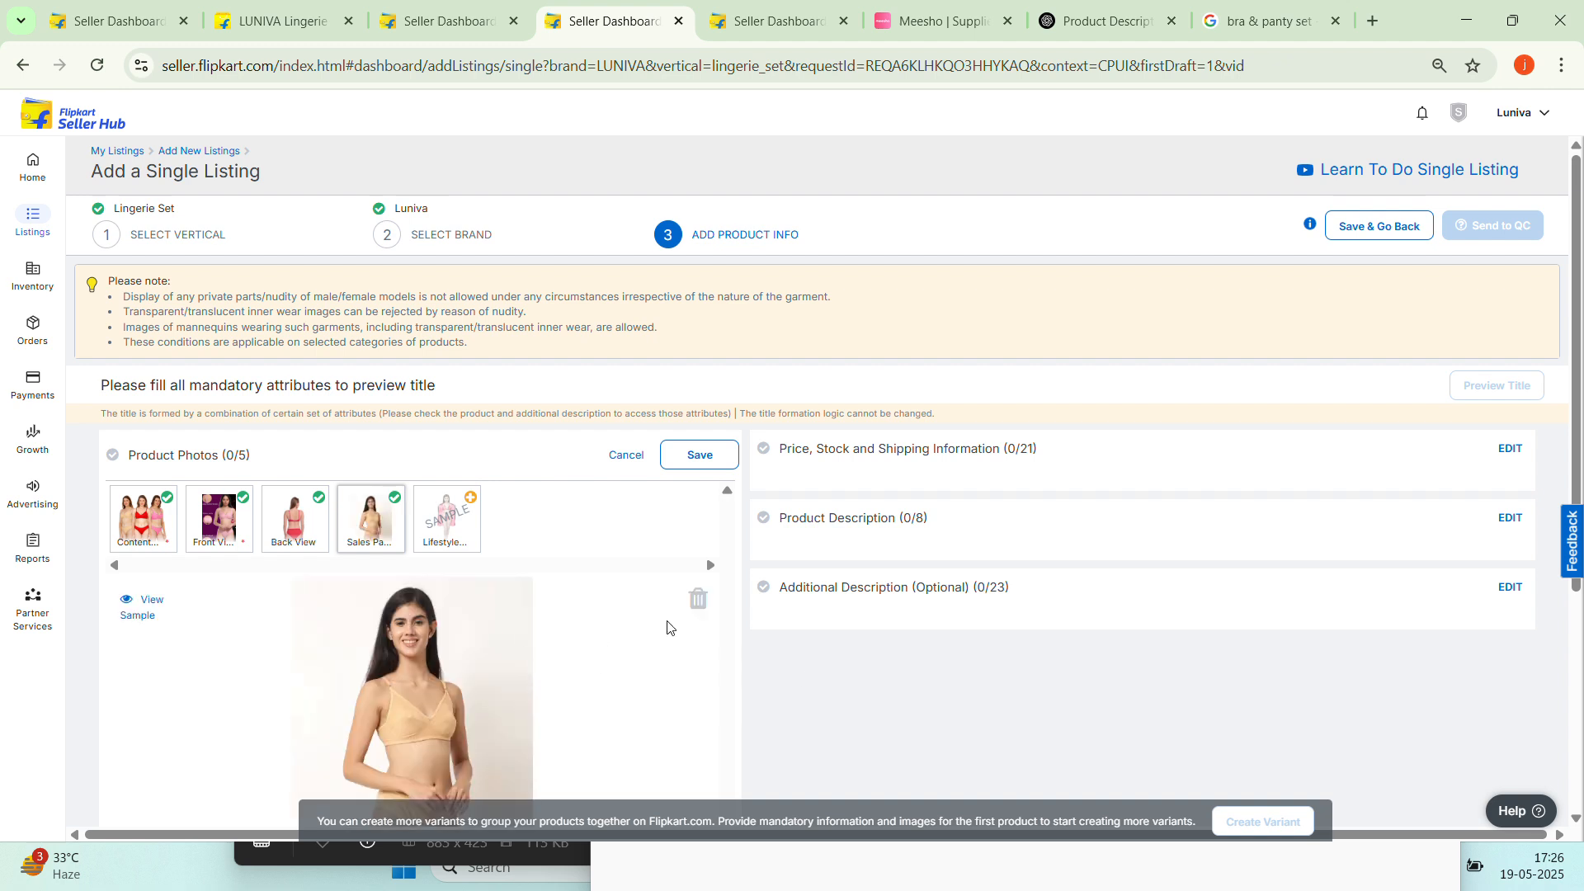
pyautogui.scroll(-1, 669, 627)
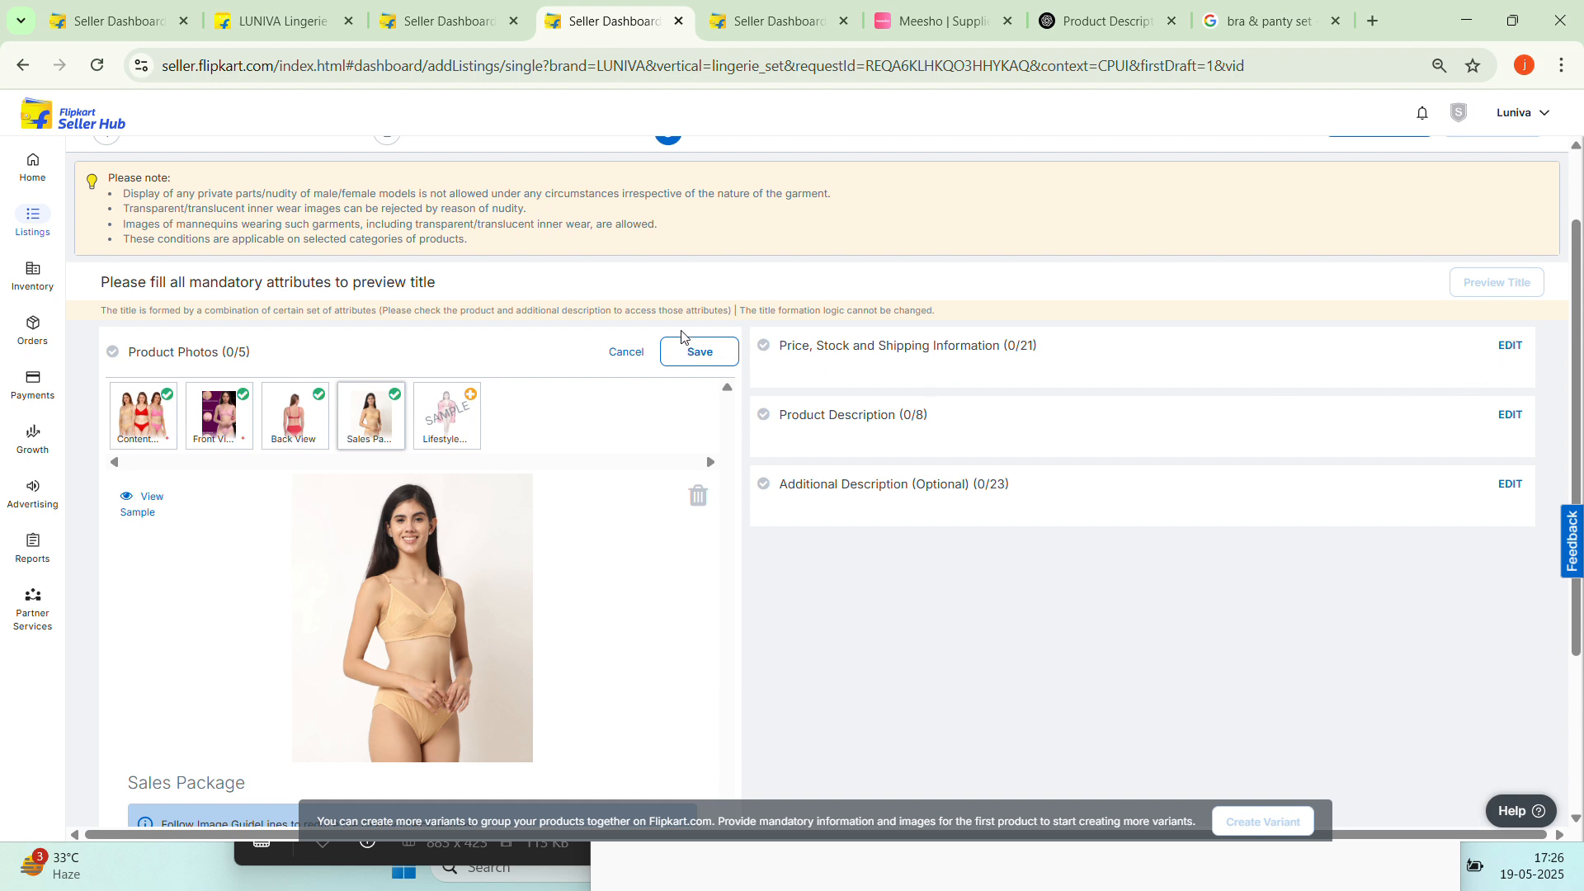
pyautogui.click(693, 361)
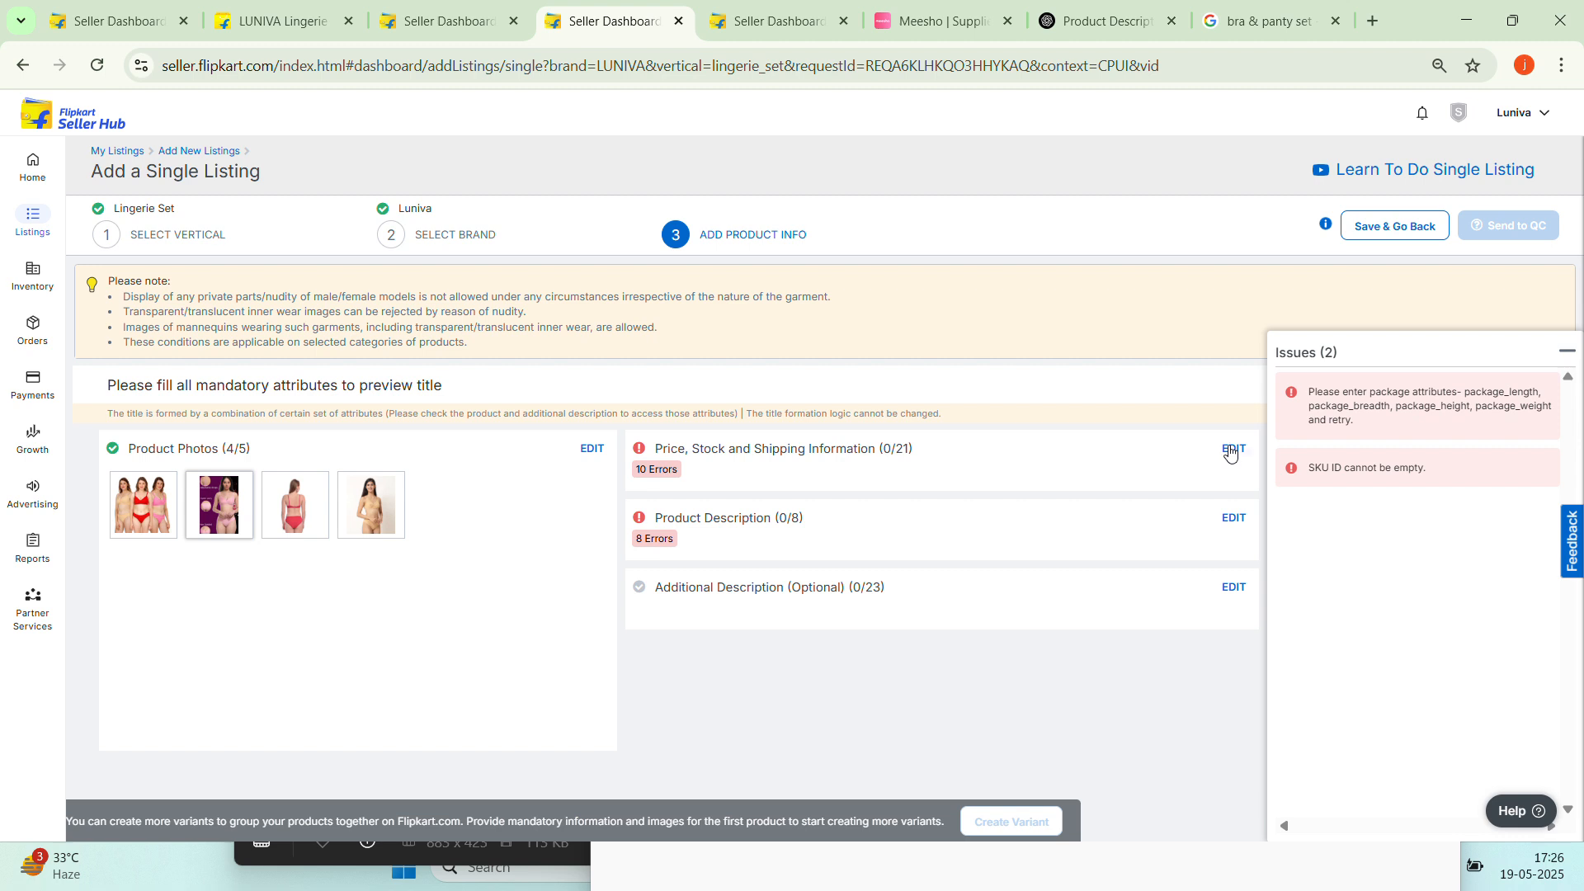
# Open the Price, Stock and Shipping Information section for editing and check the pricing notes in the "Screenshot 2025-05-19 142414.png" image before closing it
pyautogui.click(1233, 450)
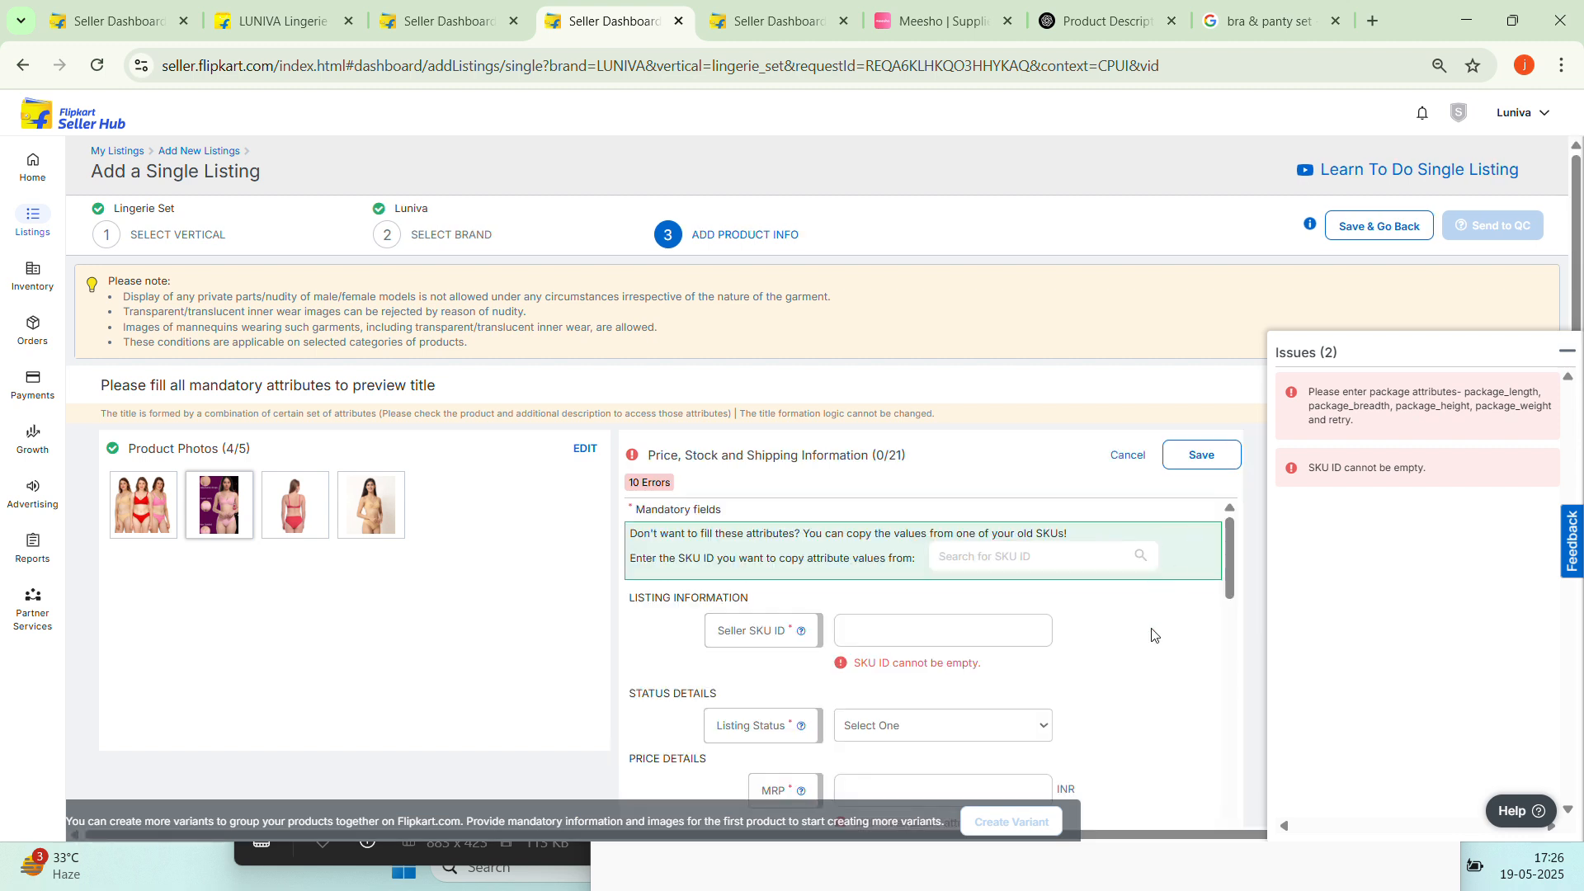
pyautogui.scroll(-1, 1151, 636)
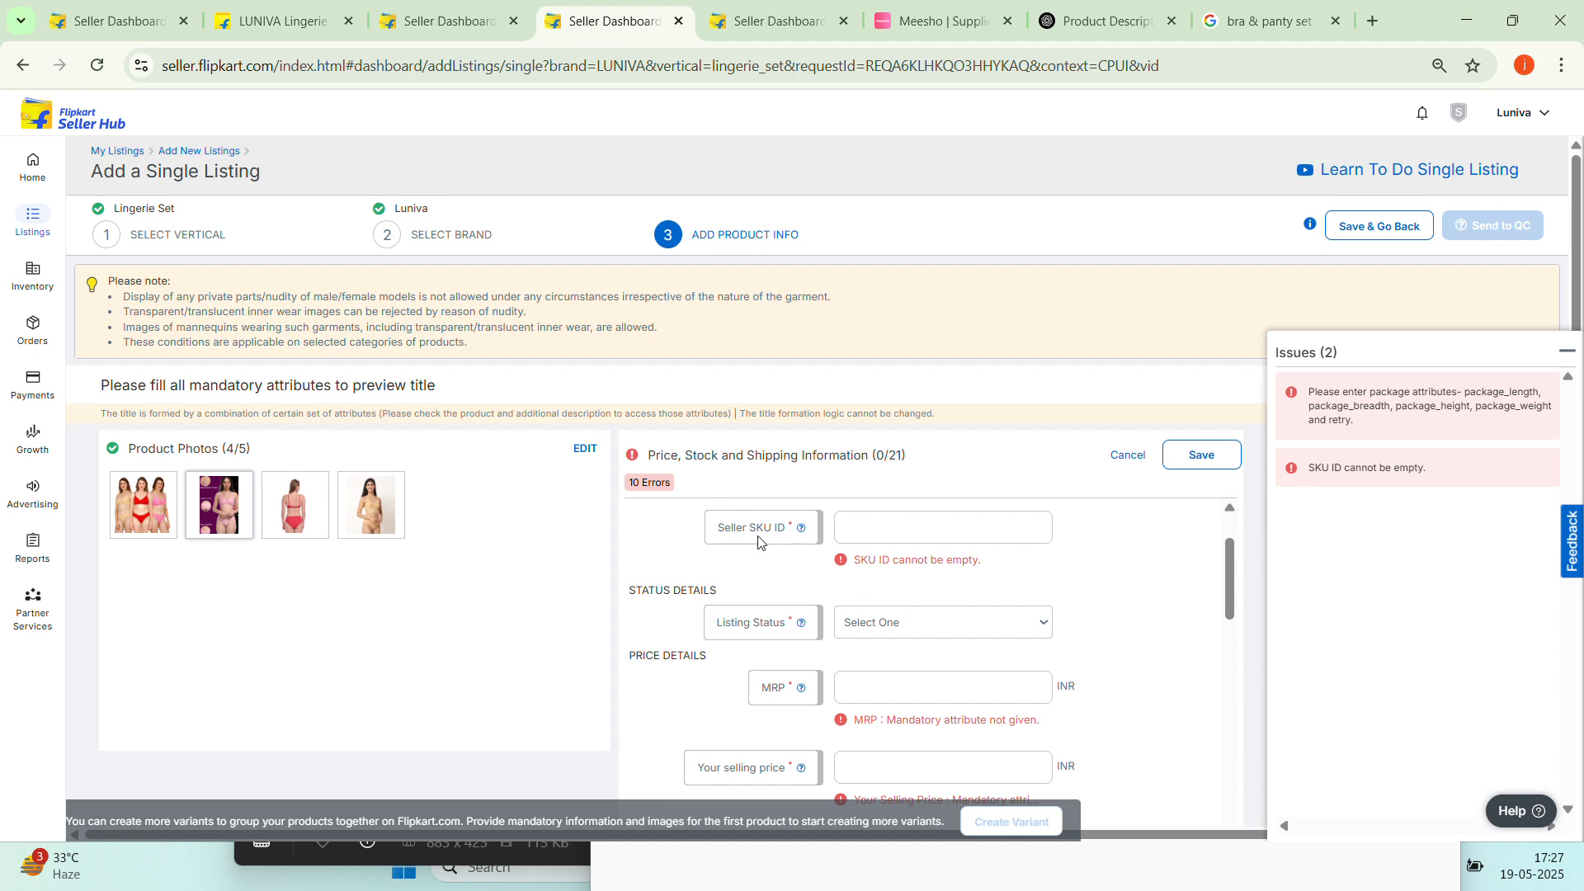
pyautogui.click(890, 530)
pyautogui.click(548, 870)
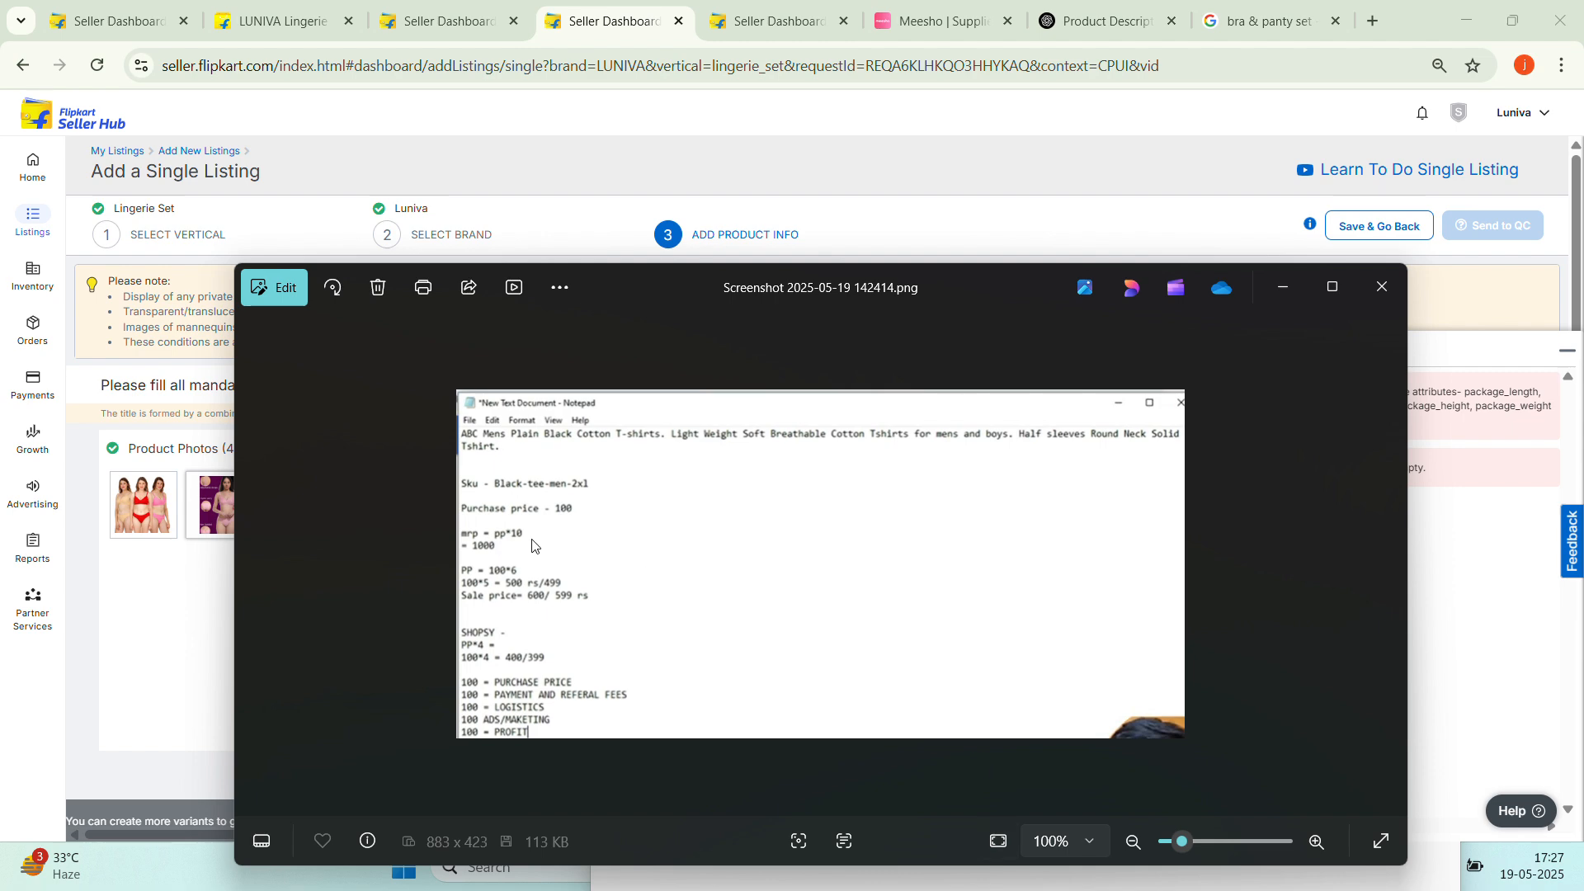
pyautogui.click(1384, 289)
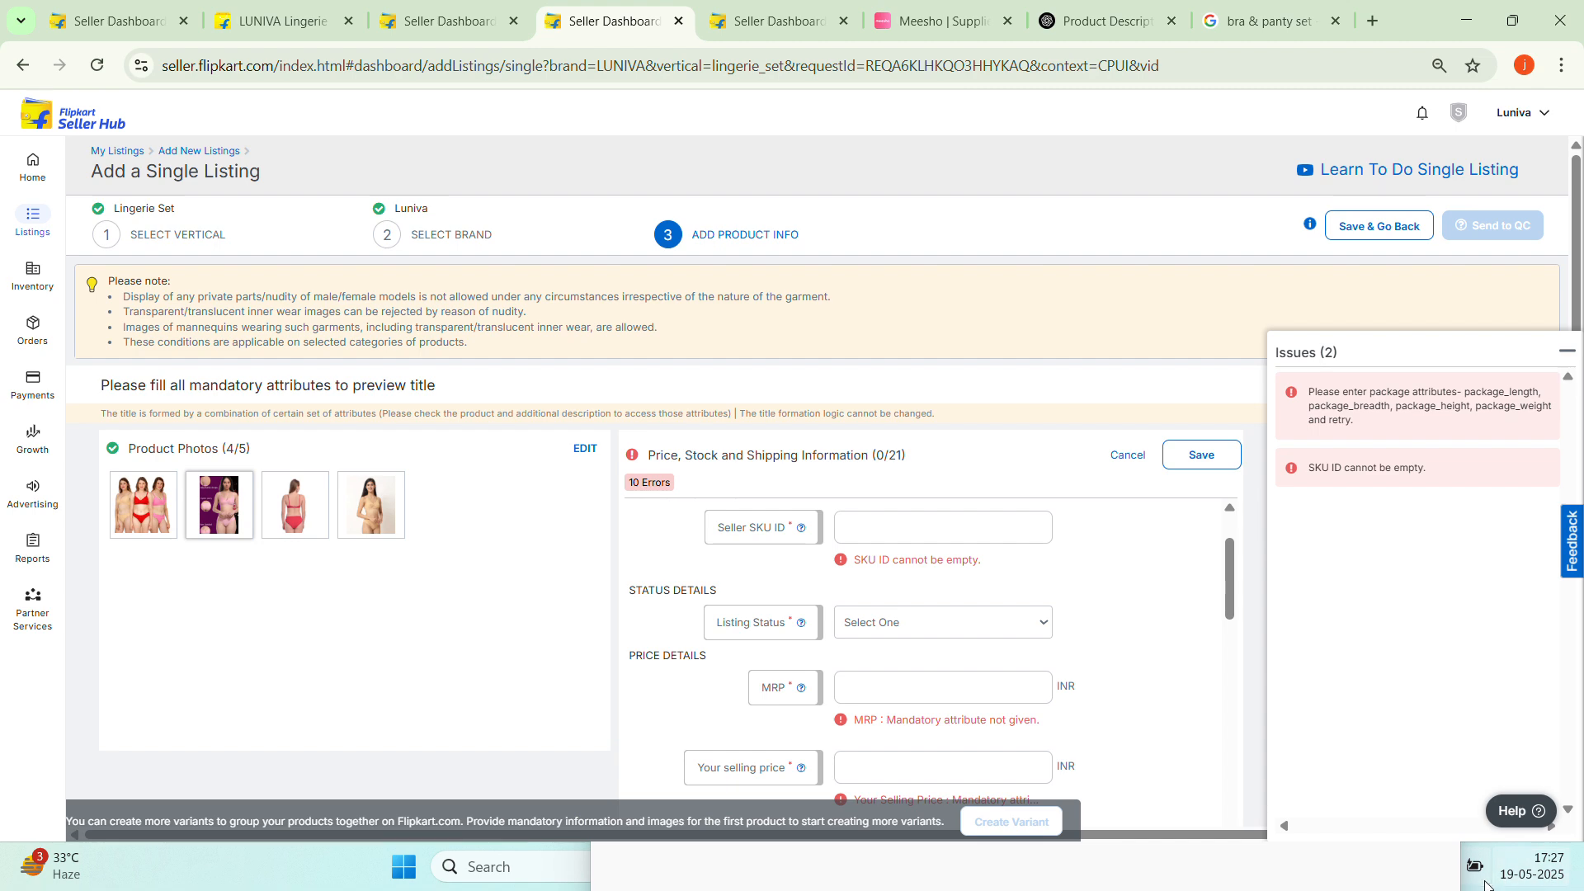
# Switch to the Notepad notes and copy the SKU "B&P-SET-28"
pyautogui.click(1136, 867)
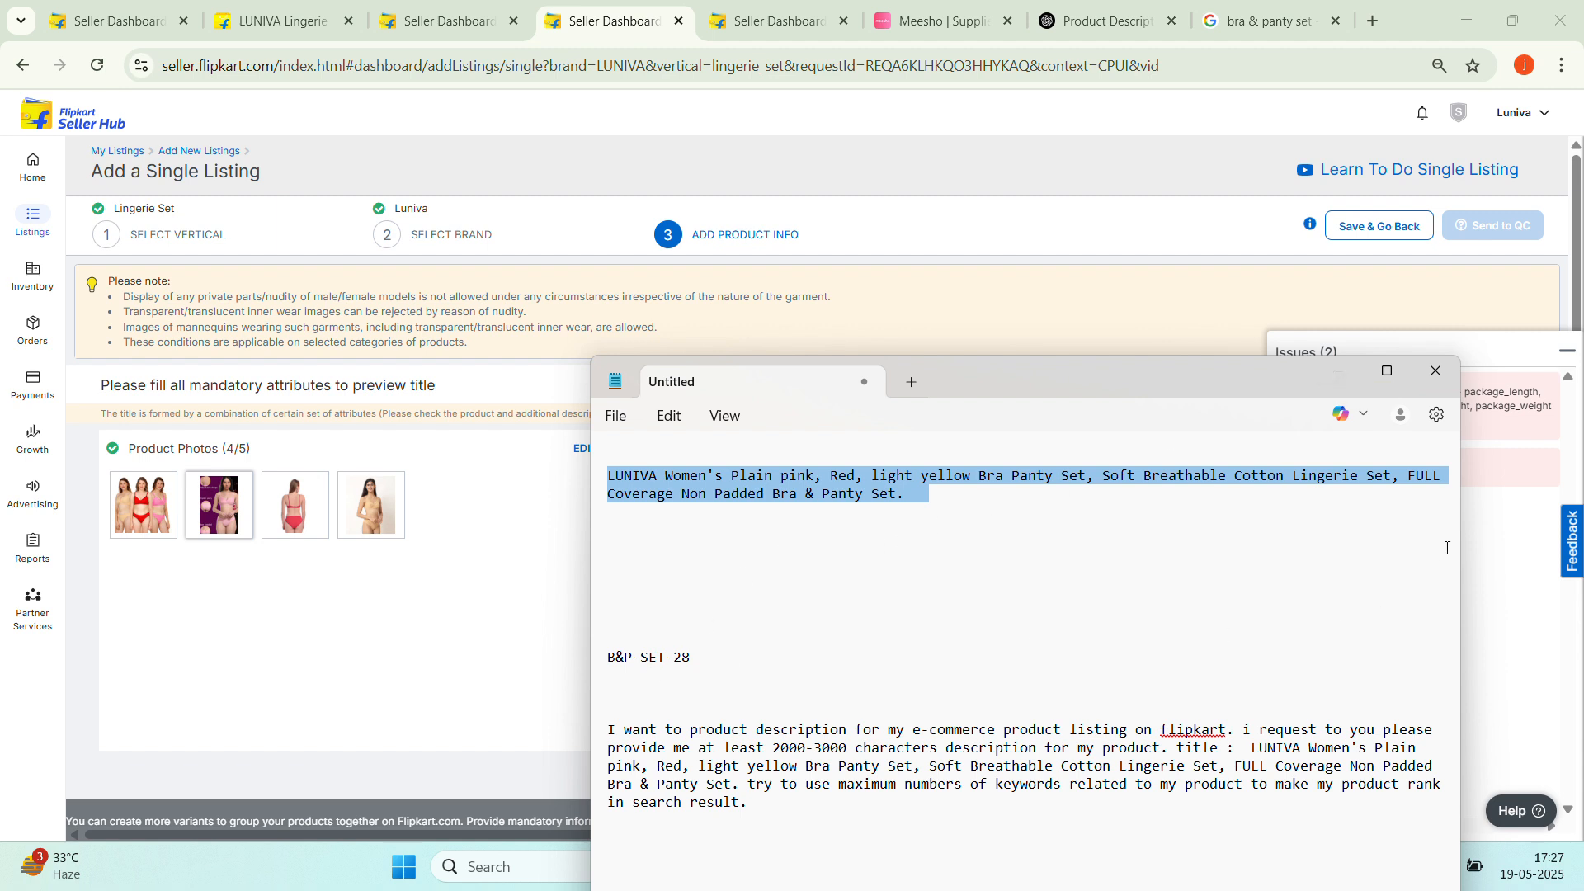
pyautogui.click(1339, 372)
pyautogui.click(925, 541)
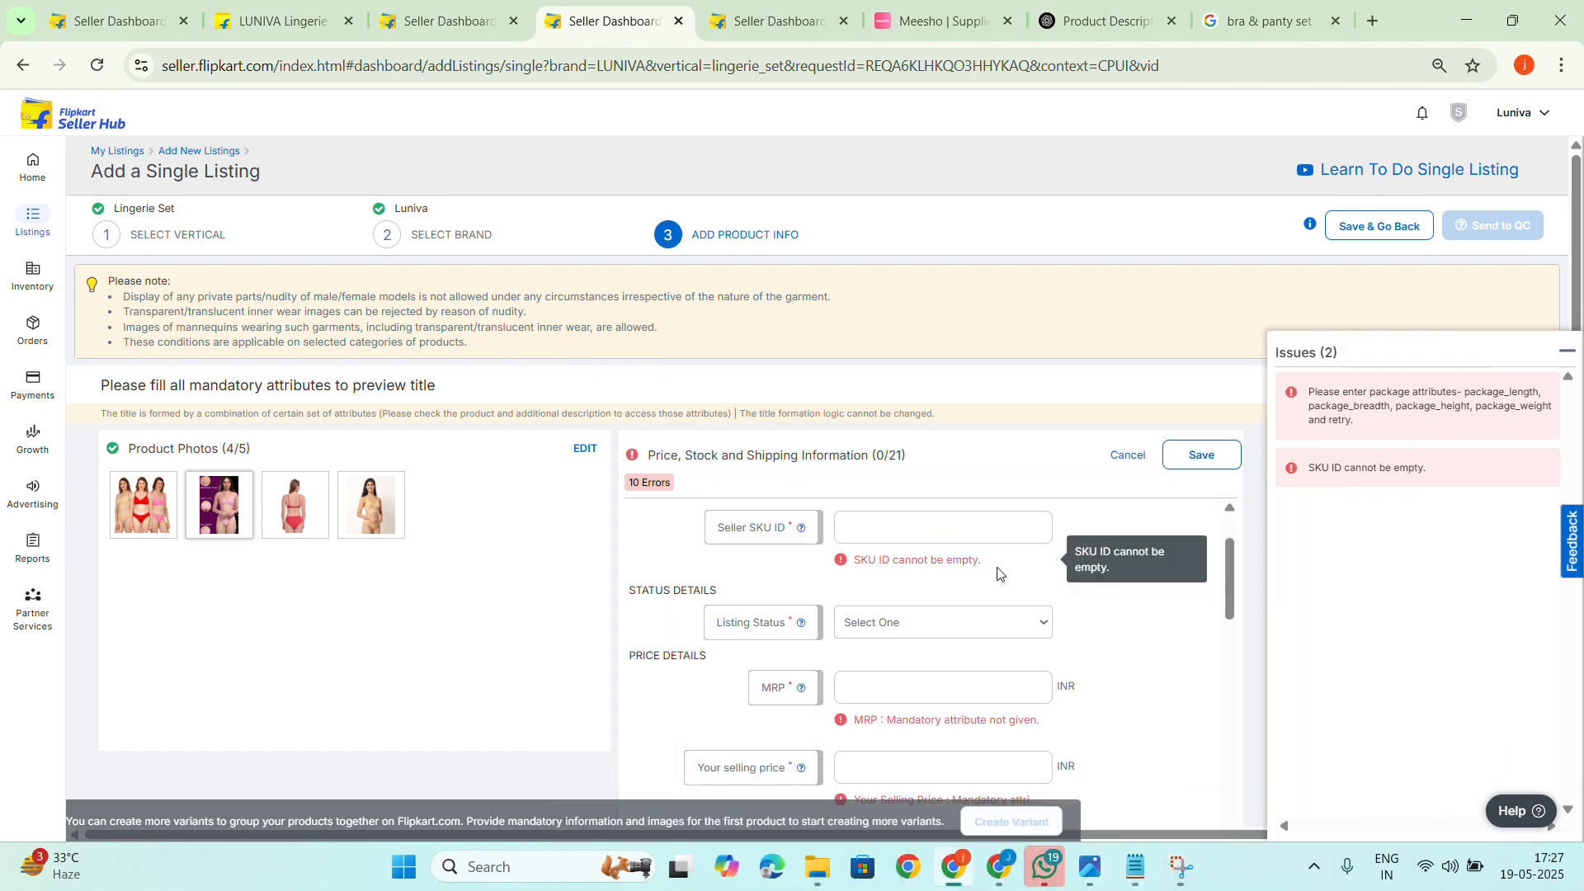
pyautogui.click(1134, 876)
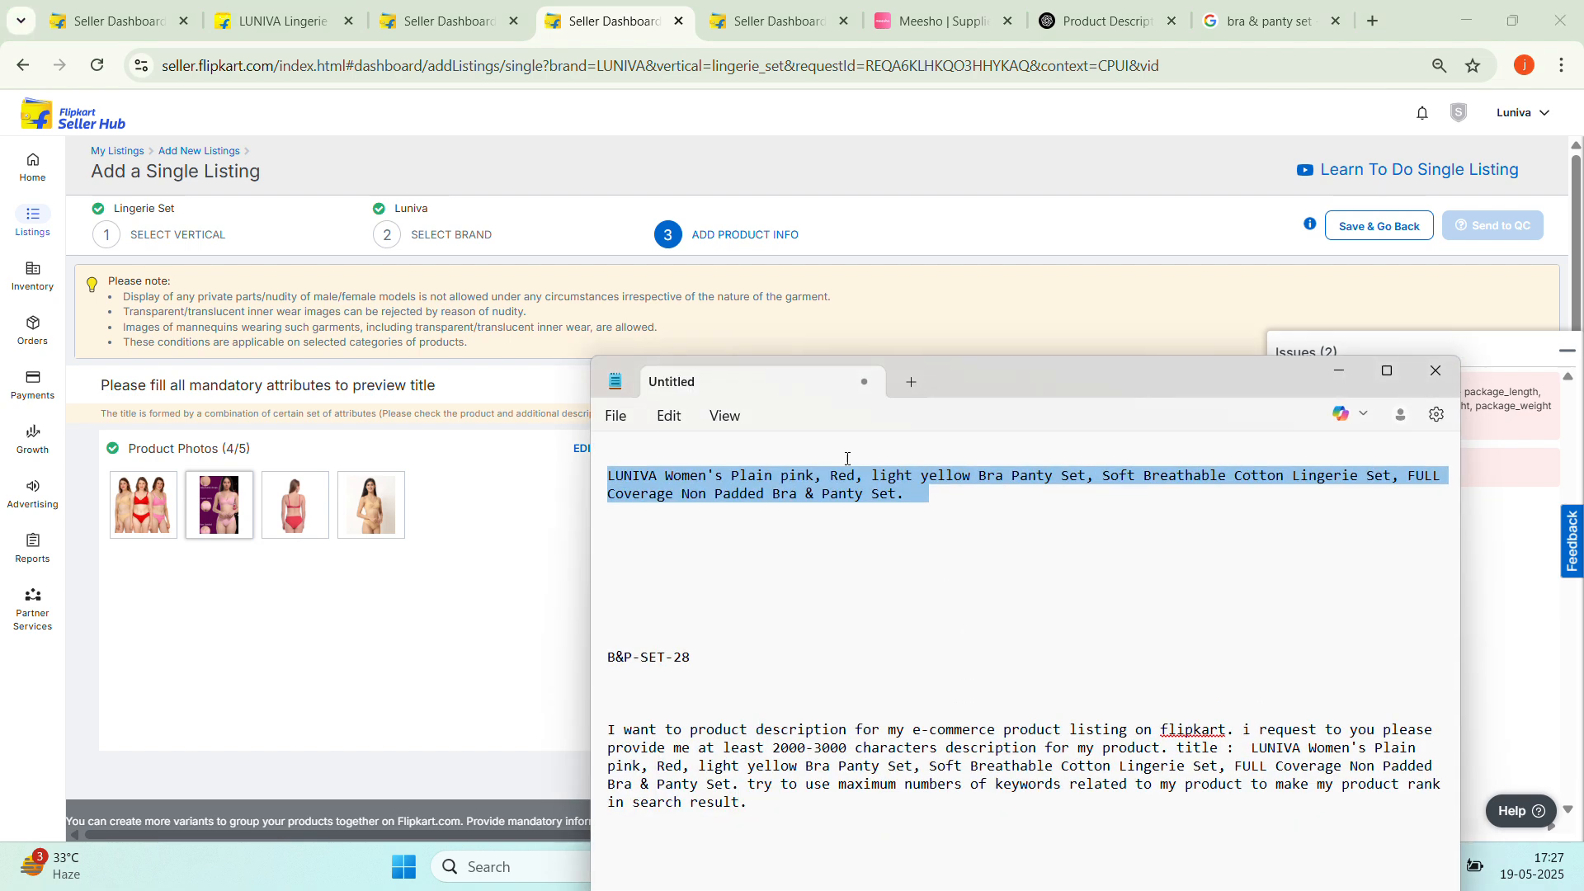
pyautogui.tripleClick(603, 660)
pyautogui.hotkey('ctrl', 'c')
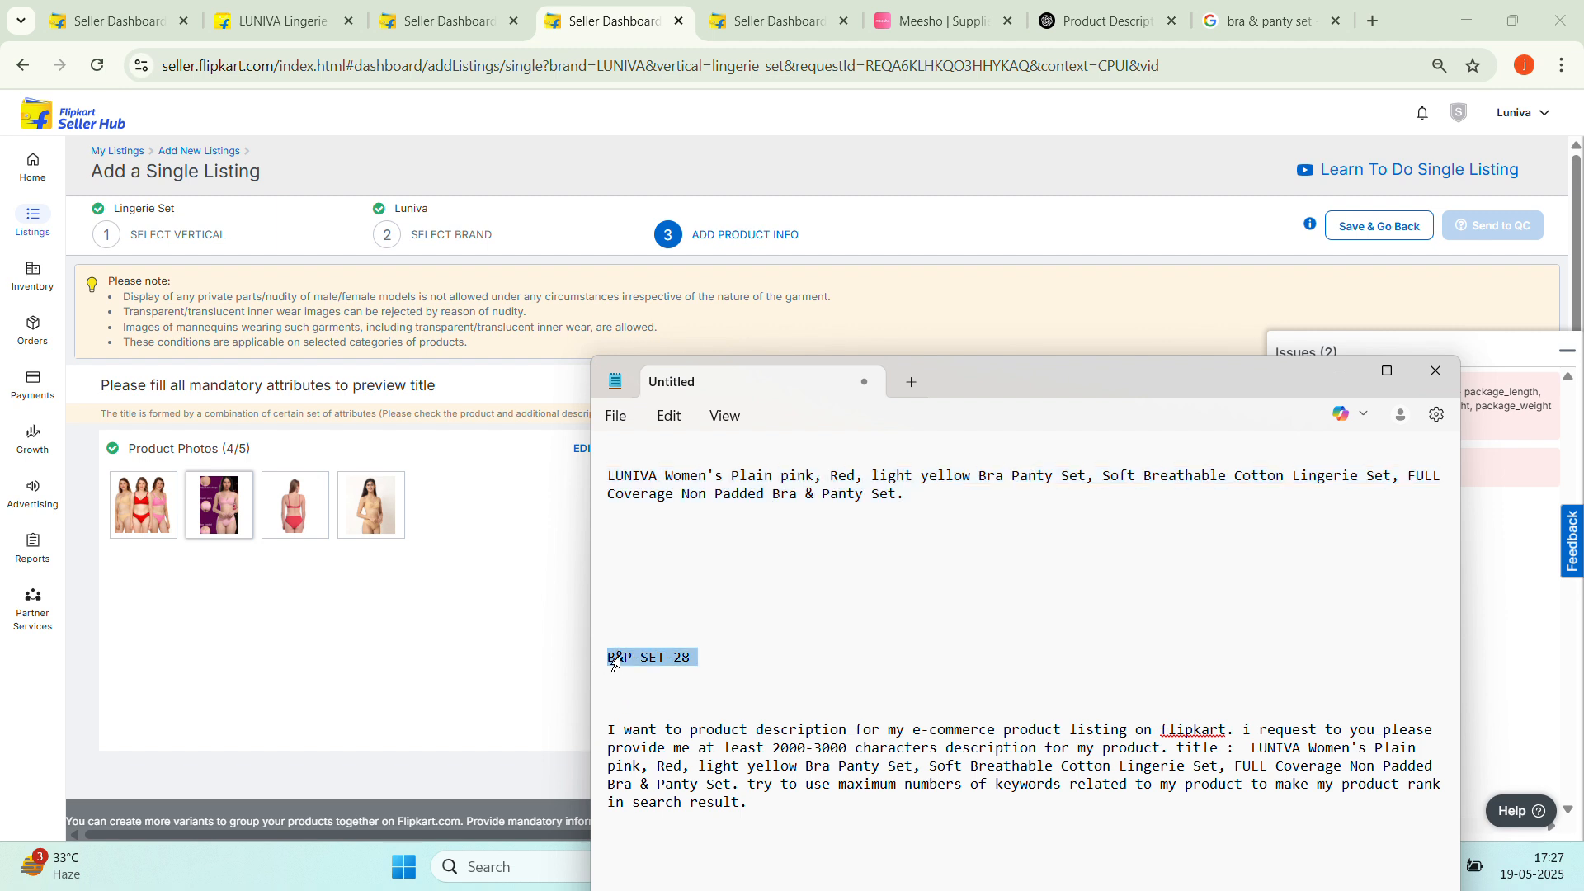
pyautogui.rightClick(649, 657)
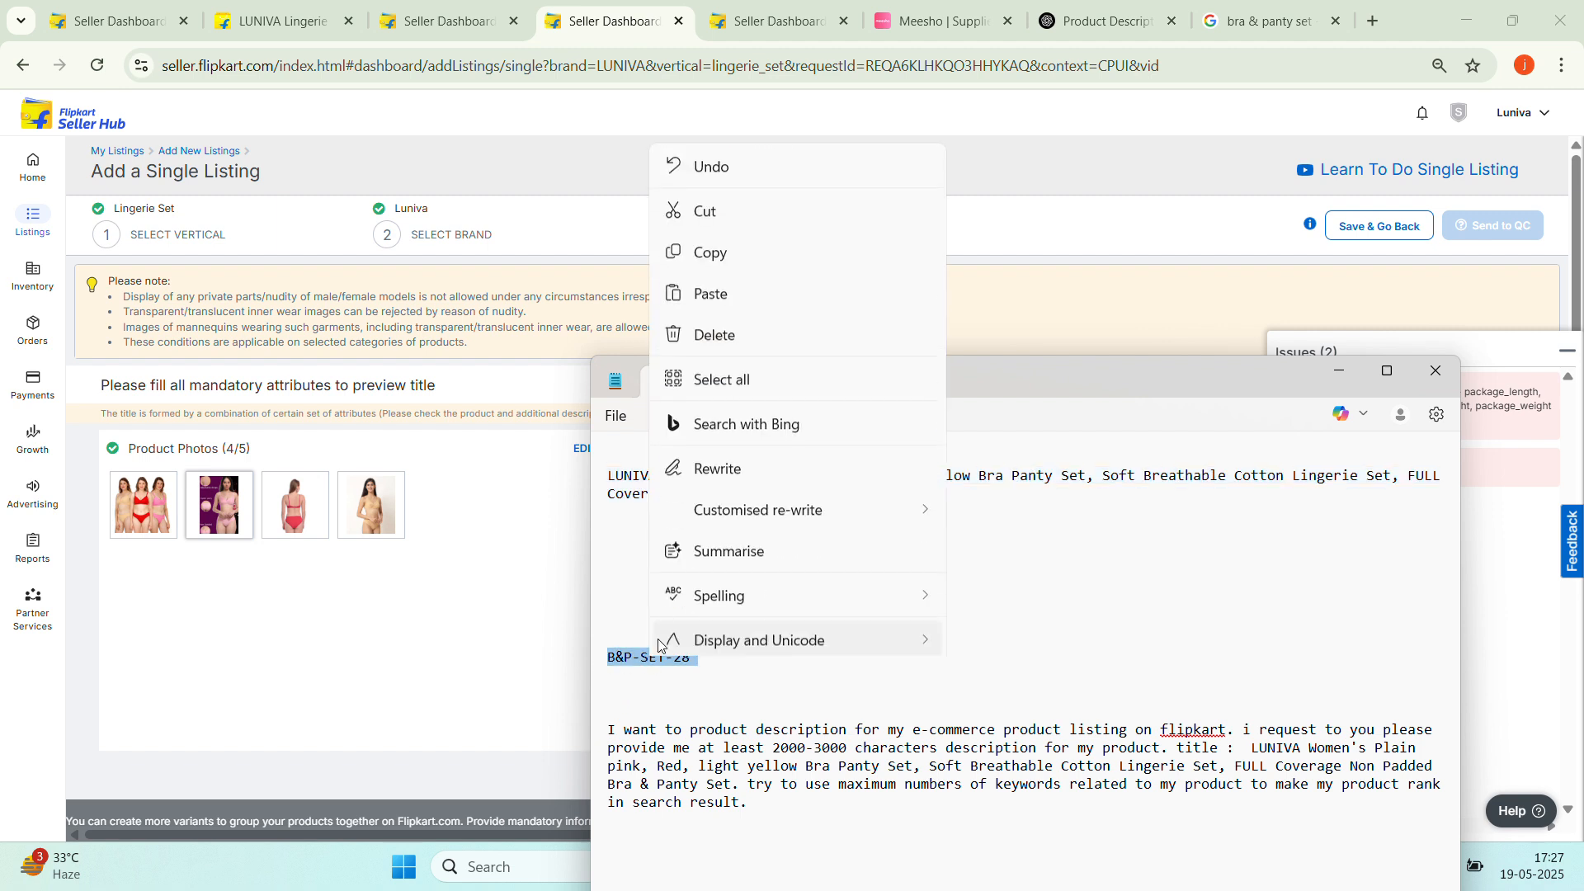
pyautogui.click(761, 244)
# Return to the Flipkart listing and paste the copied SKU as the Seller SKU ID, removing the ampersand so it reads "BP-SET-28"
pyautogui.click(544, 614)
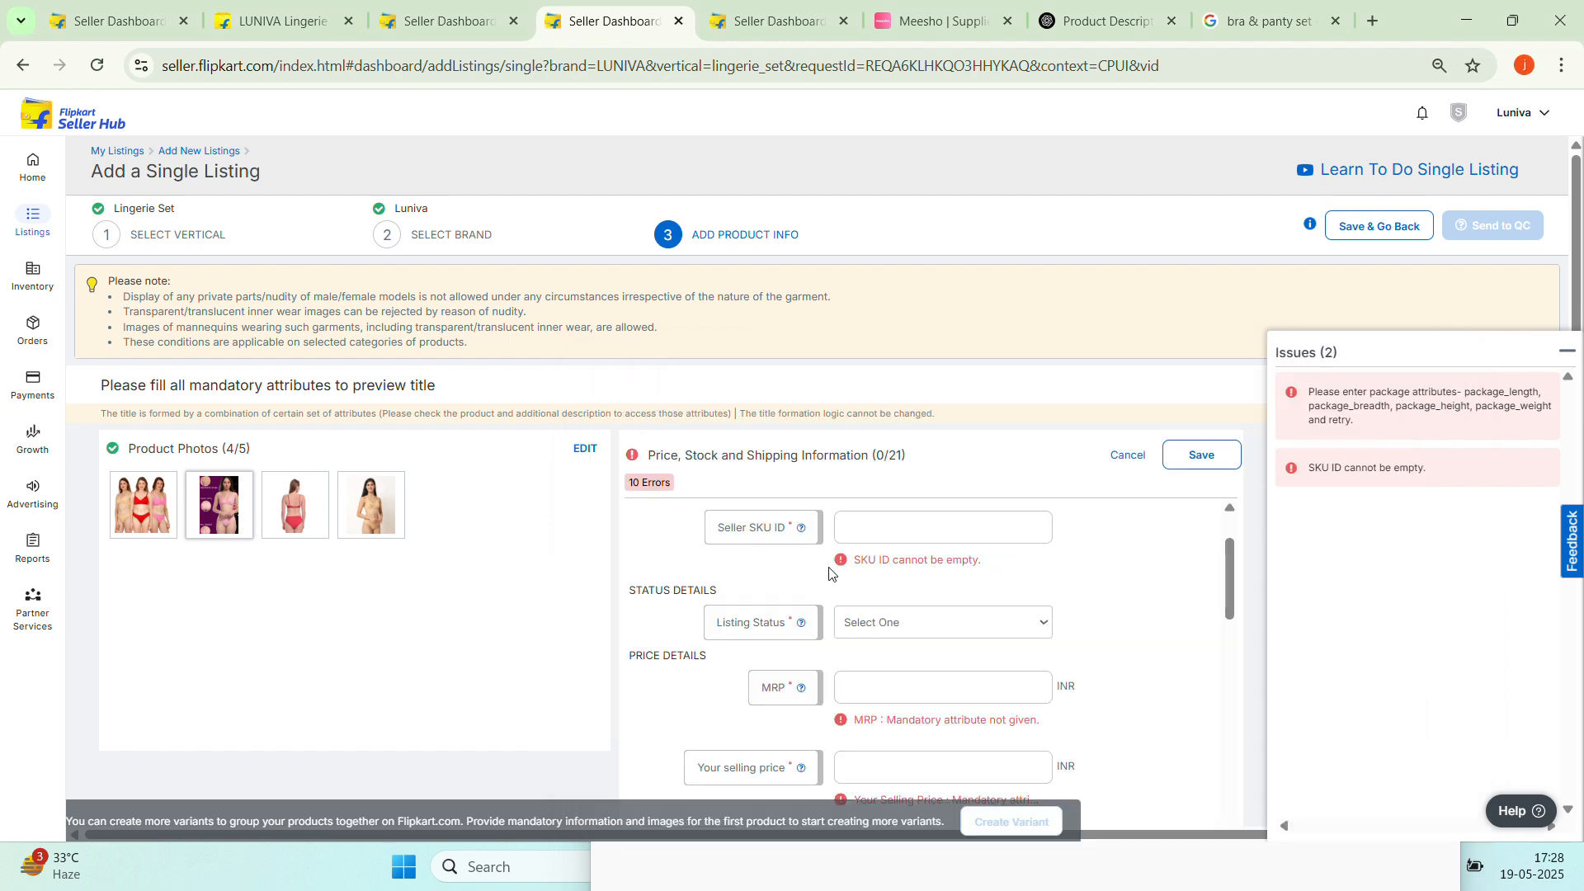
pyautogui.click(890, 537)
pyautogui.rightClick(889, 541)
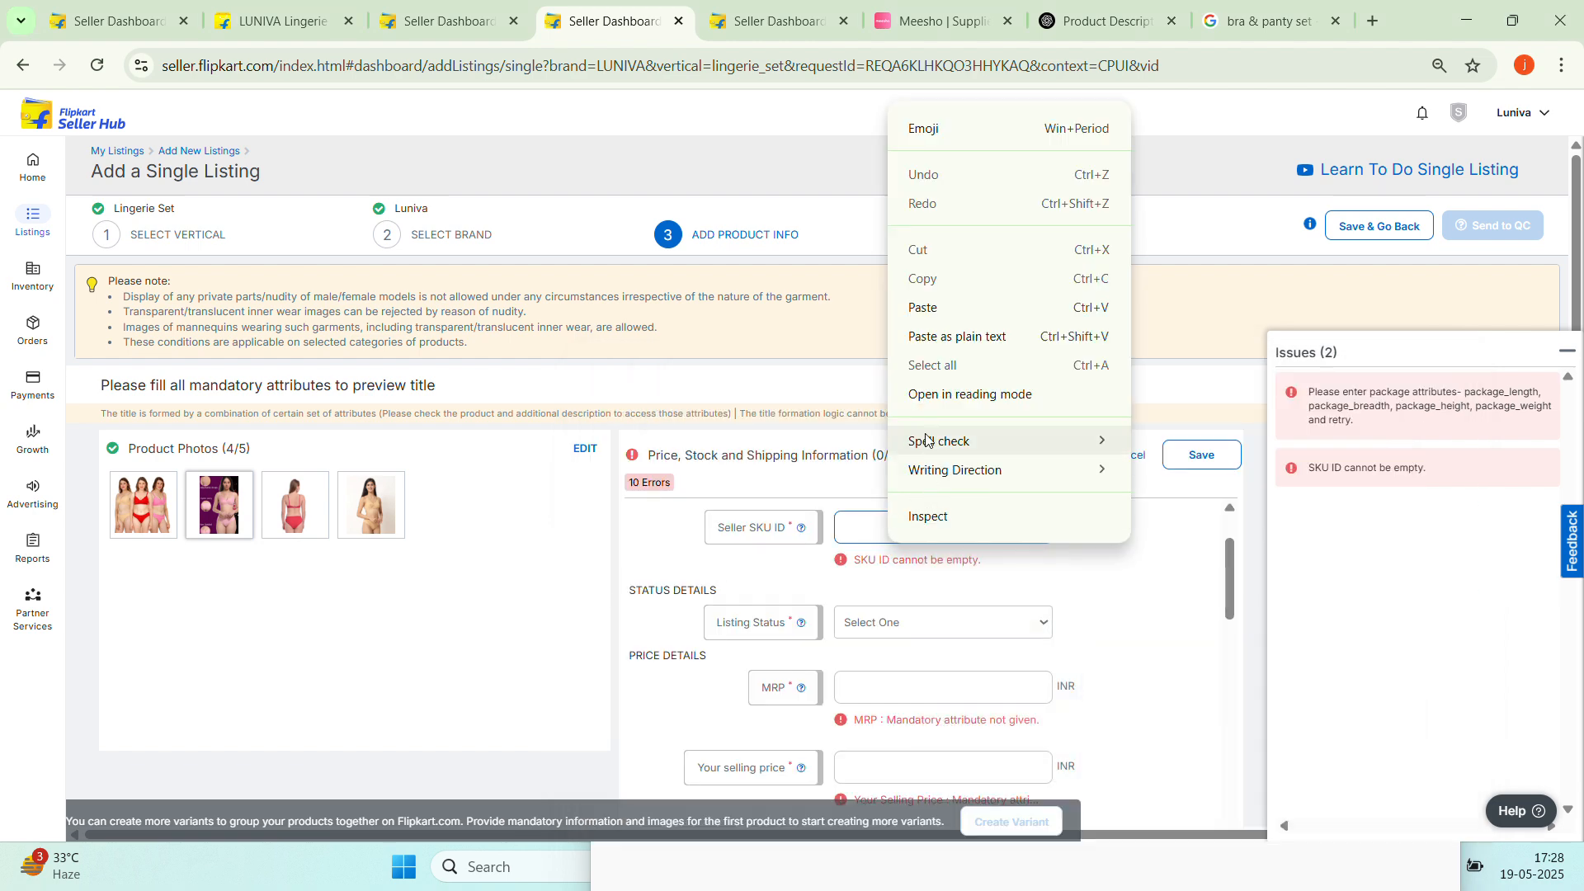
pyautogui.click(923, 307)
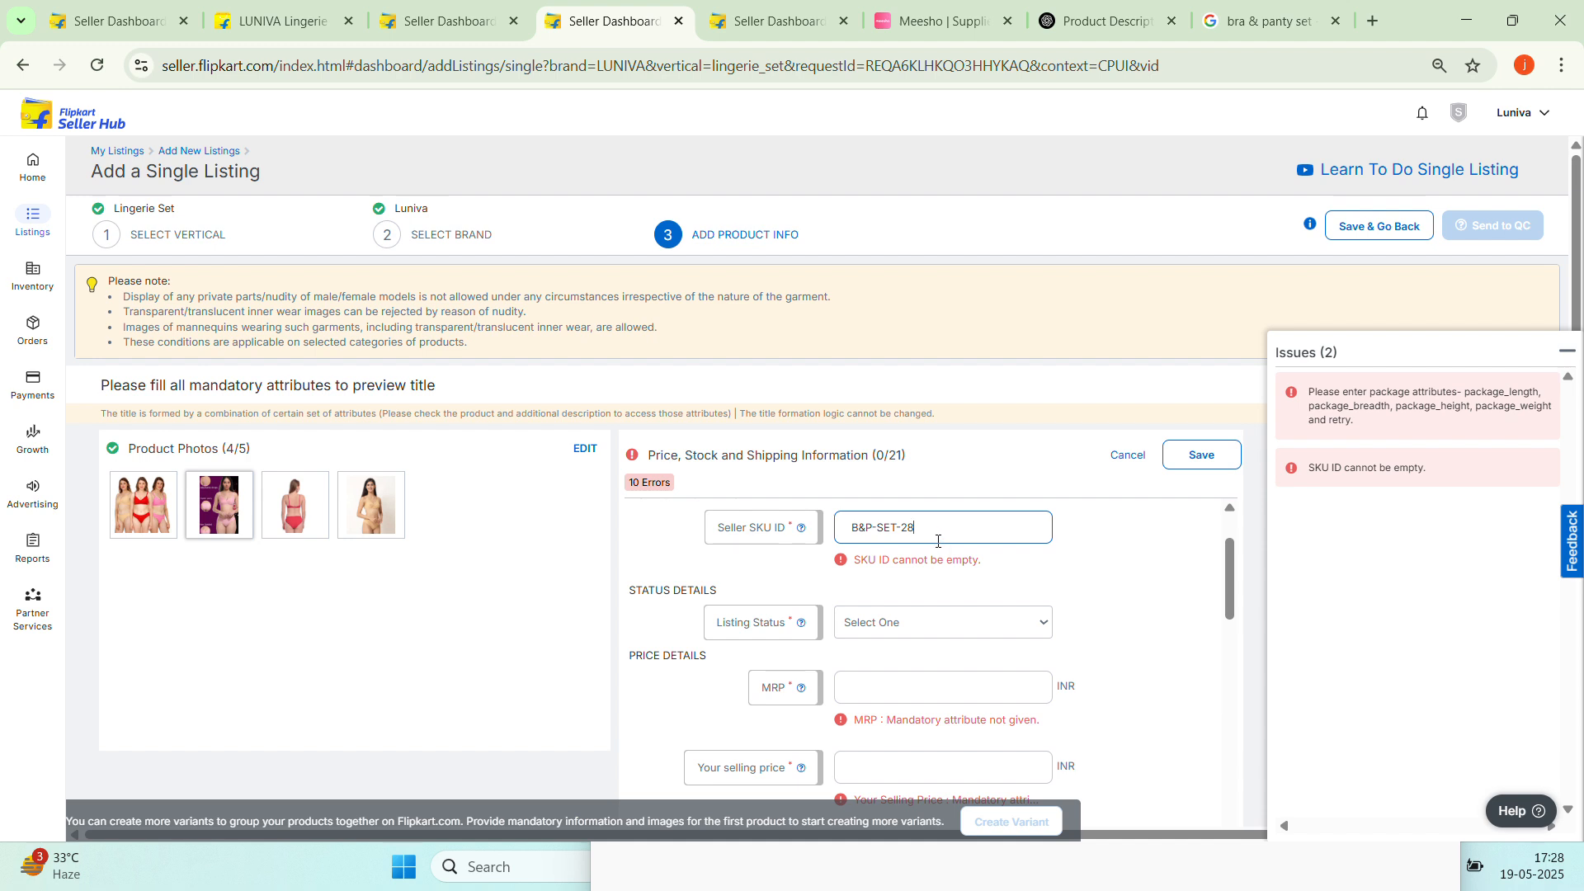
pyautogui.click(866, 526)
pyautogui.press('BackSpace')
# Set the listing status to Active and the MRP to 999 INR
pyautogui.click(947, 622)
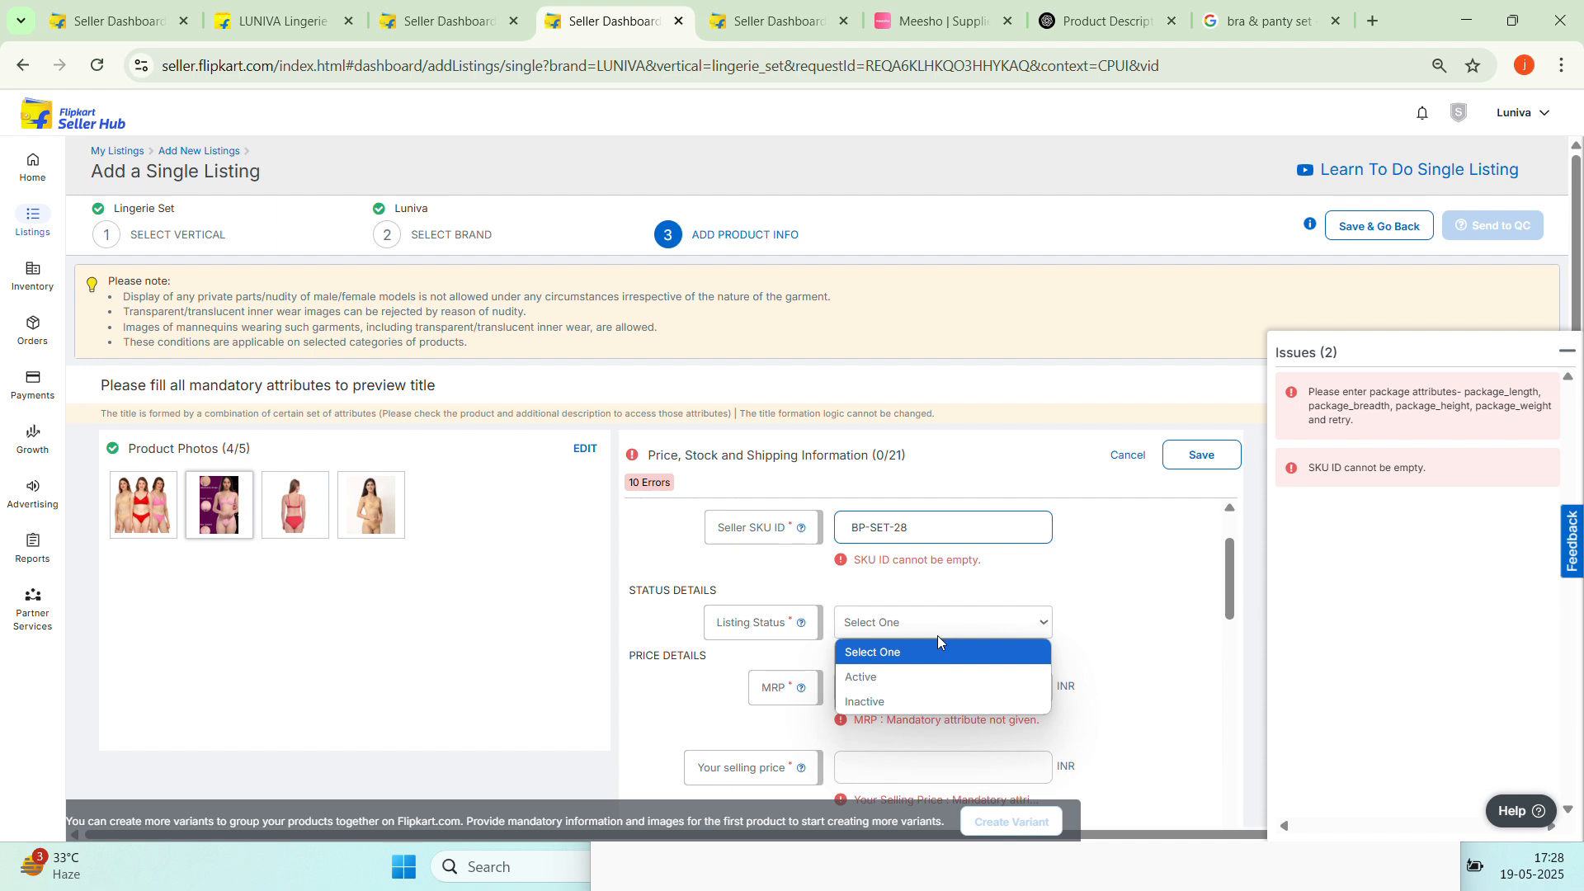
pyautogui.click(907, 677)
pyautogui.scroll(-1, 1155, 633)
pyautogui.click(1027, 591)
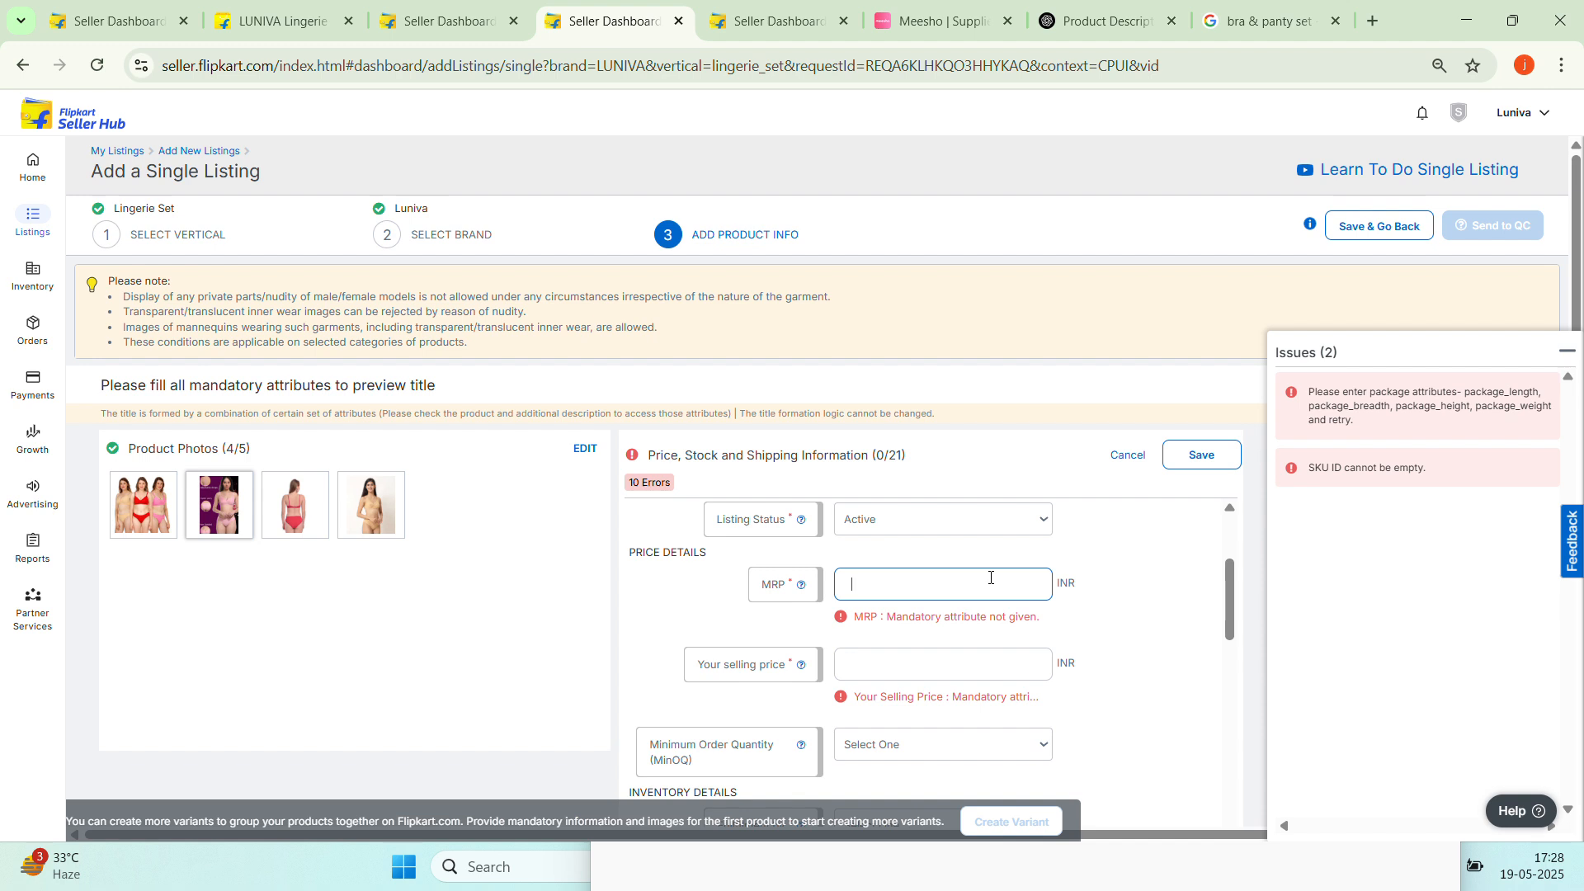
pyautogui.write('999')
# Set the selling price to 499 INR and the minimum order quantity to 1
pyautogui.click(1005, 658)
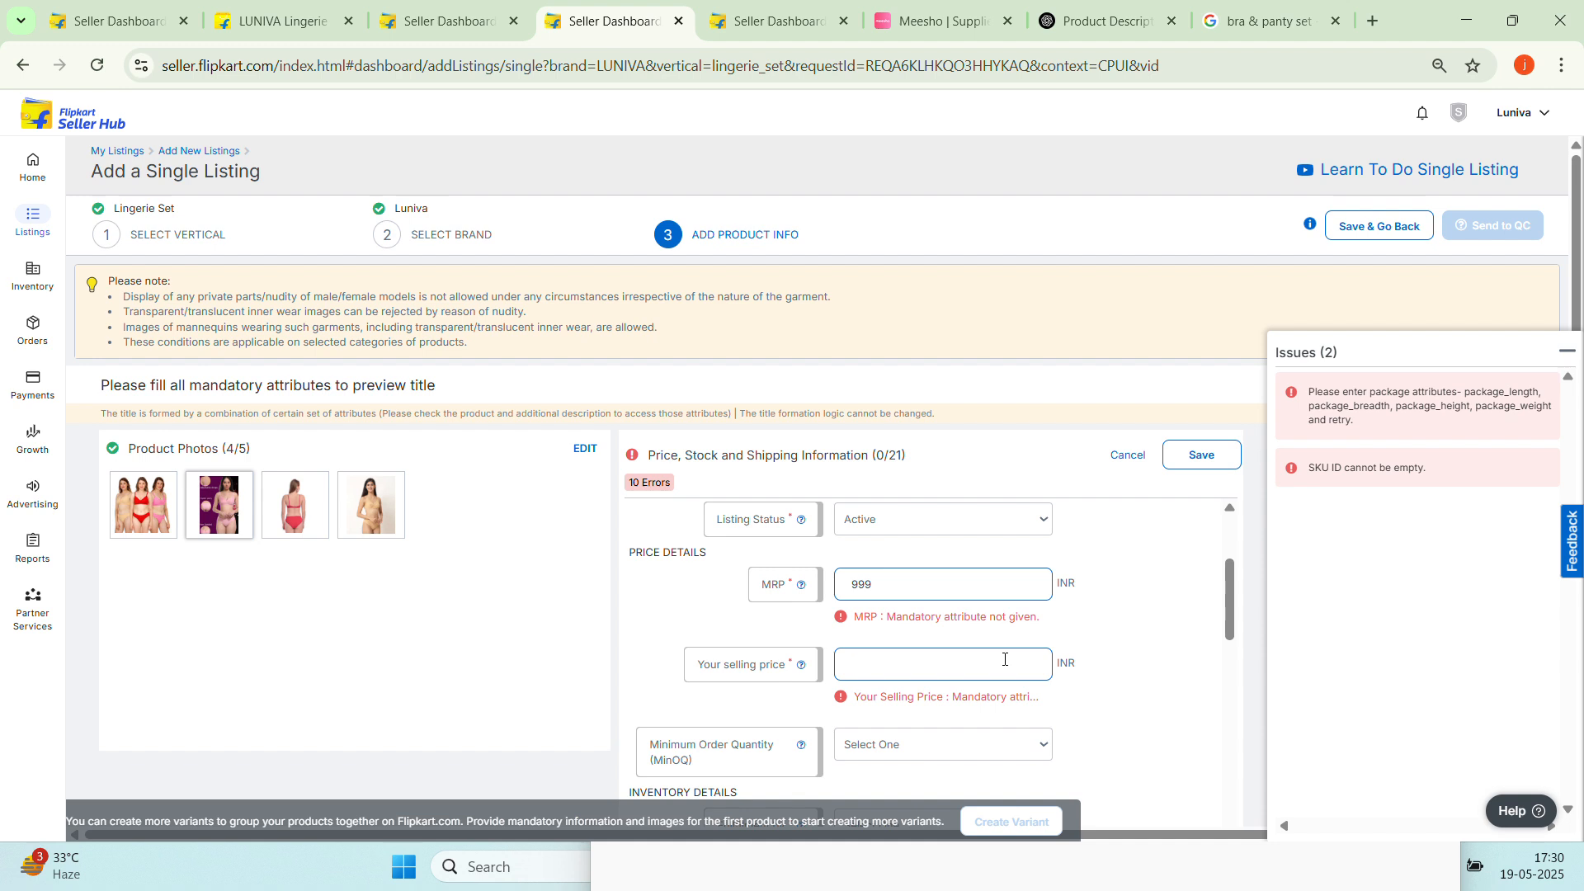
pyautogui.write('3')
pyautogui.write('99')
pyautogui.scroll(-1, 1005, 659)
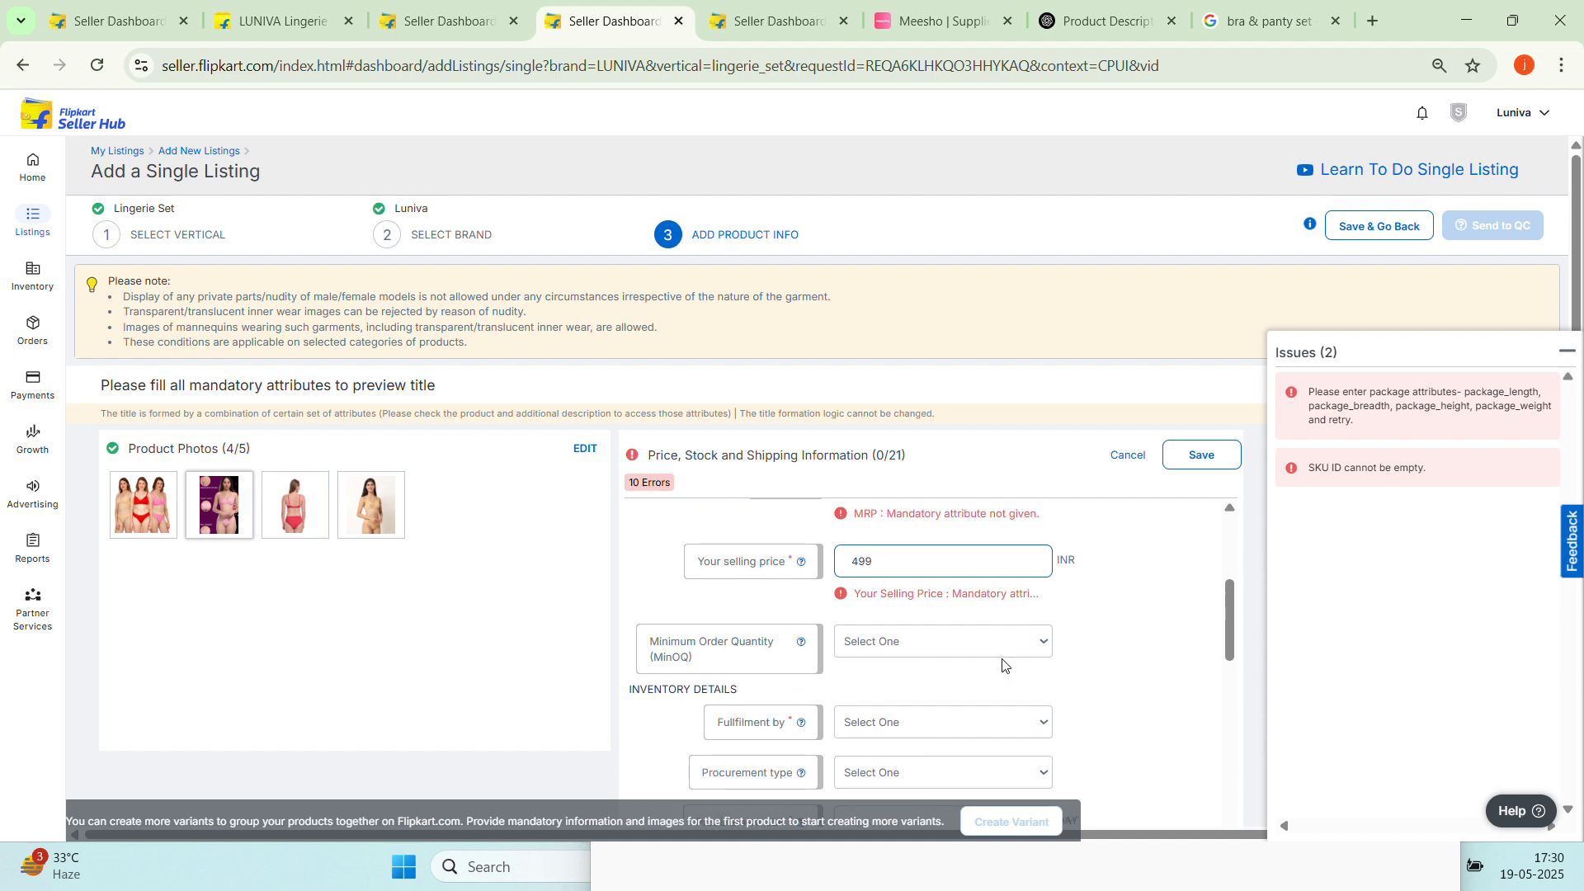
pyautogui.click(996, 645)
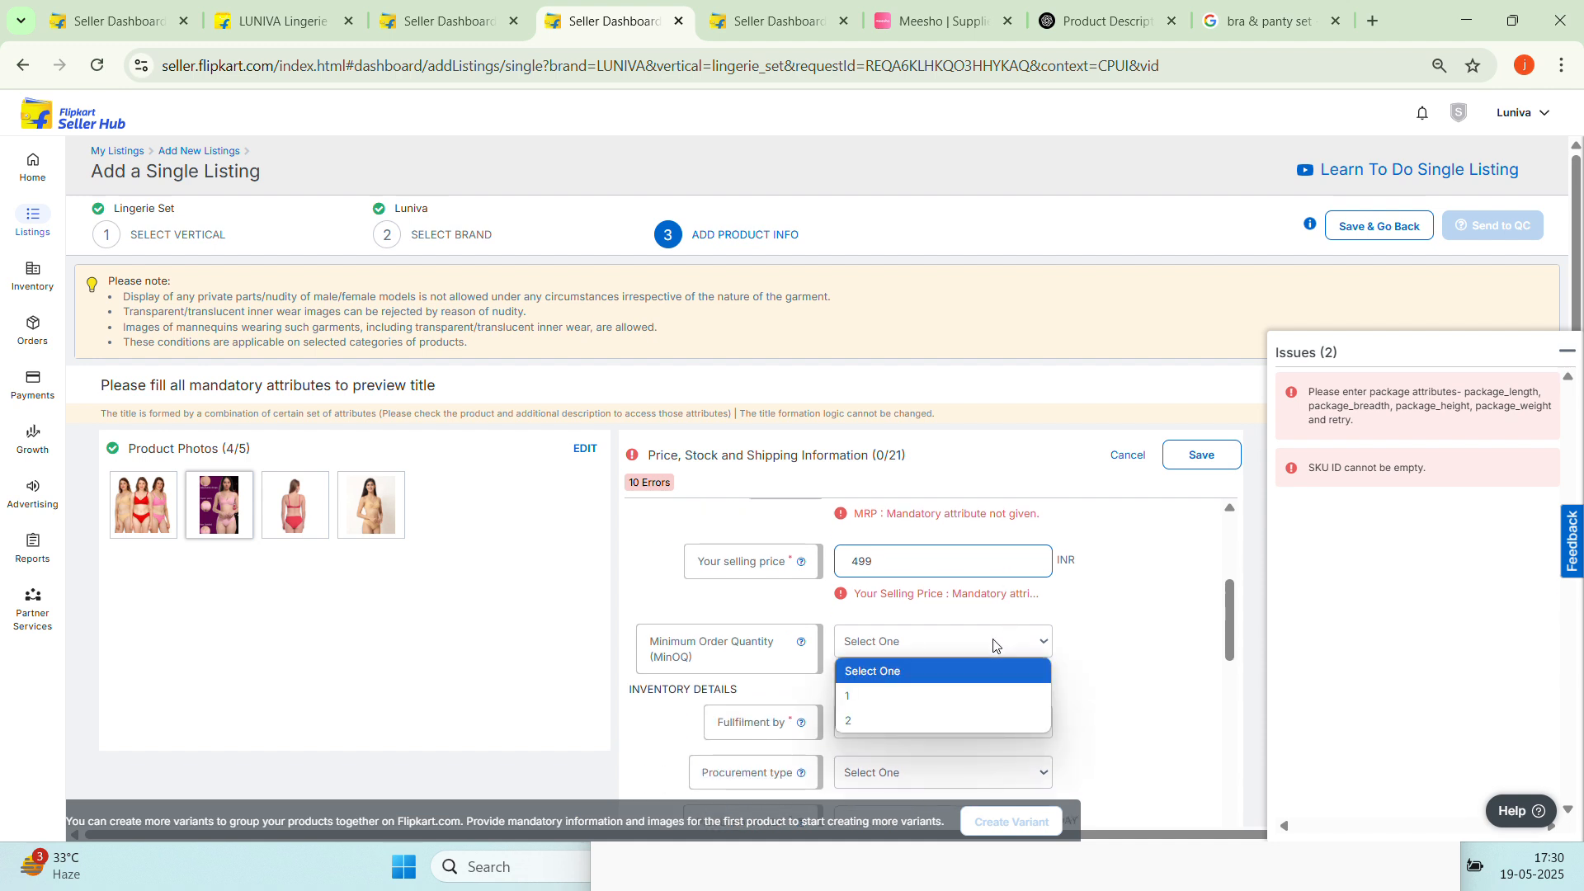
pyautogui.click(962, 701)
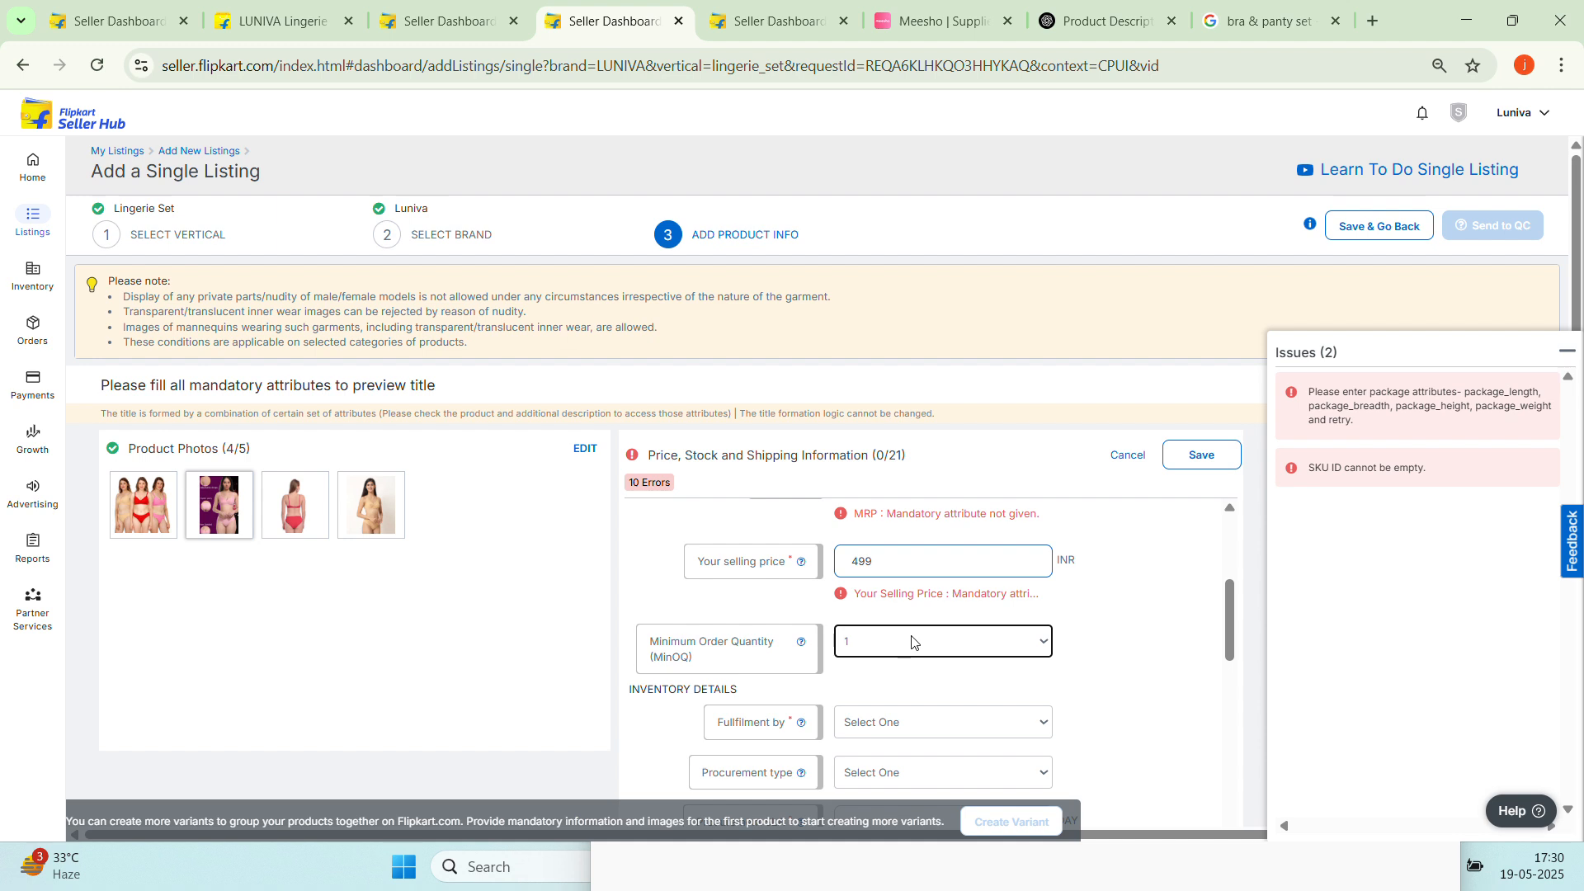
pyautogui.scroll(-1, 1078, 682)
pyautogui.click(990, 619)
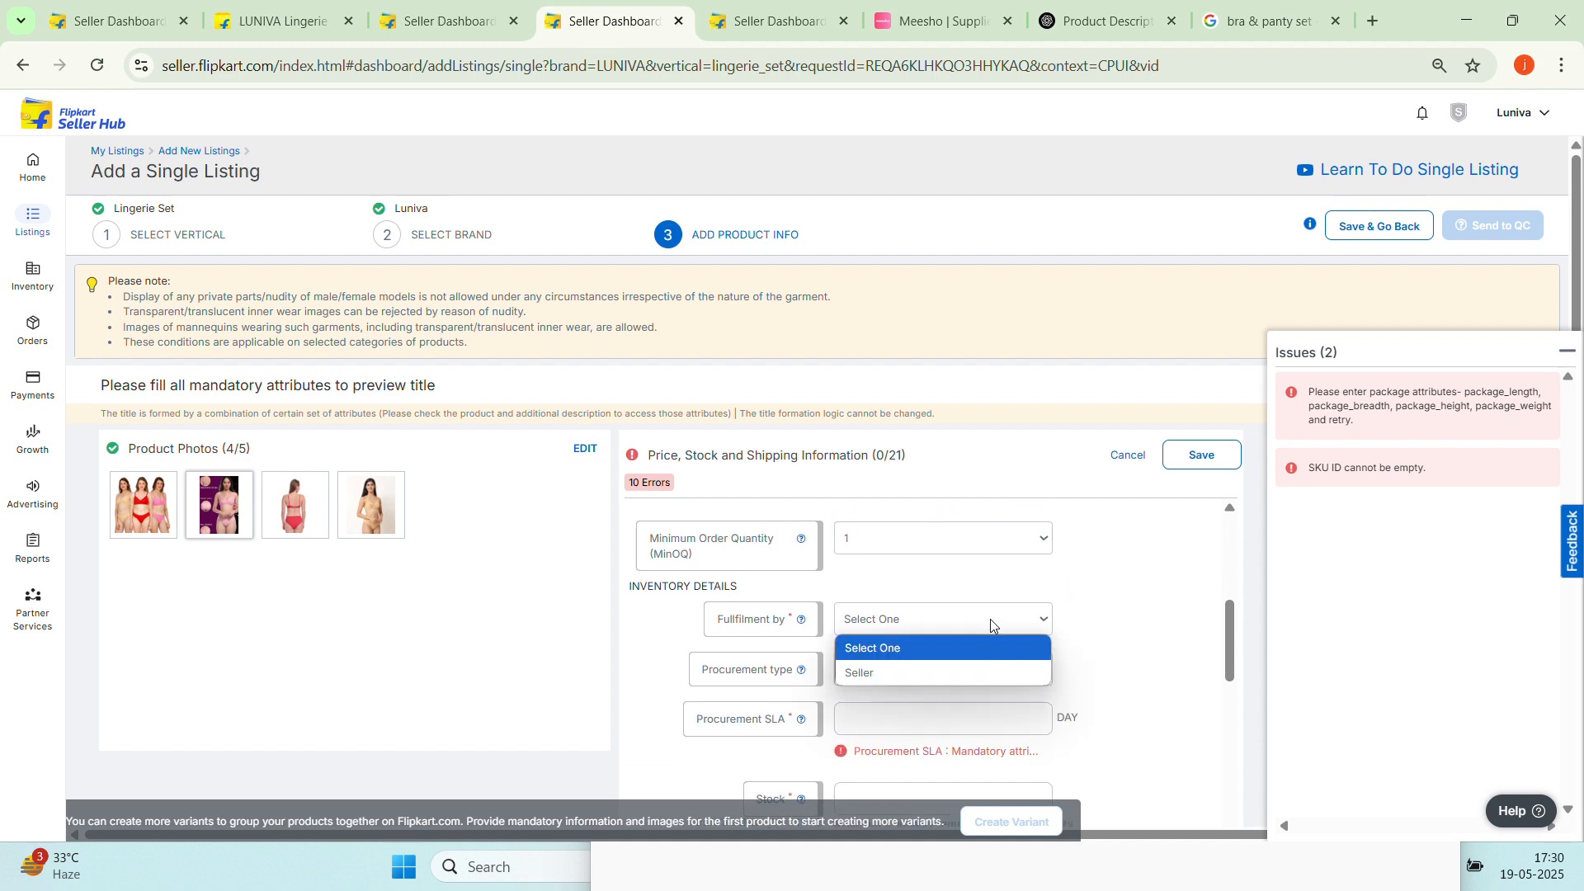
pyautogui.scroll(3, 1085, 652)
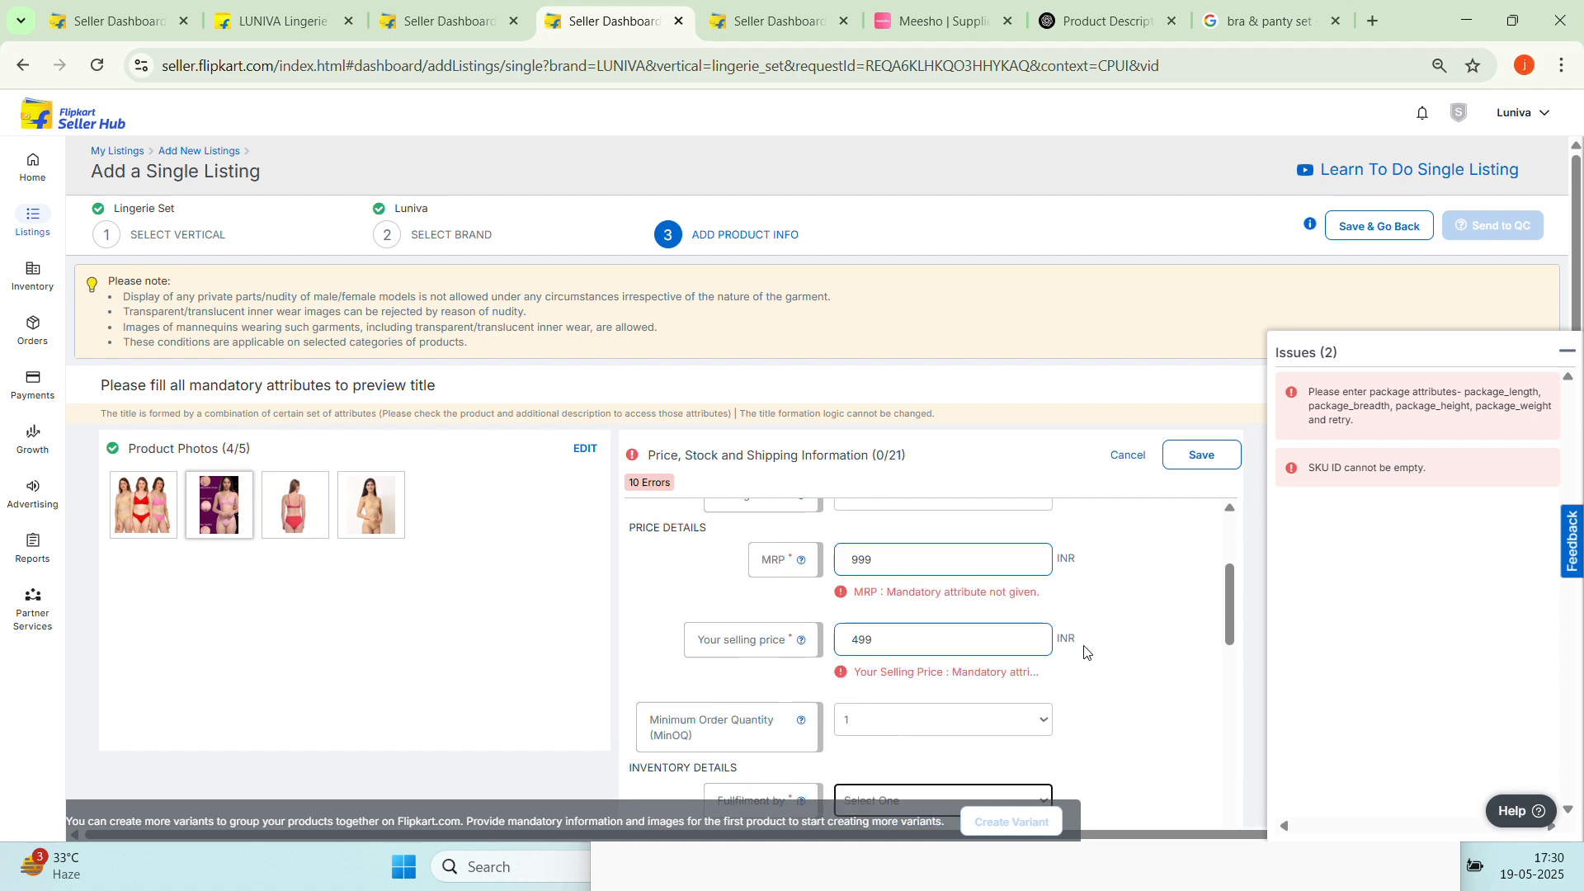
pyautogui.scroll(-2, 1081, 656)
pyautogui.scroll(-2, 1073, 657)
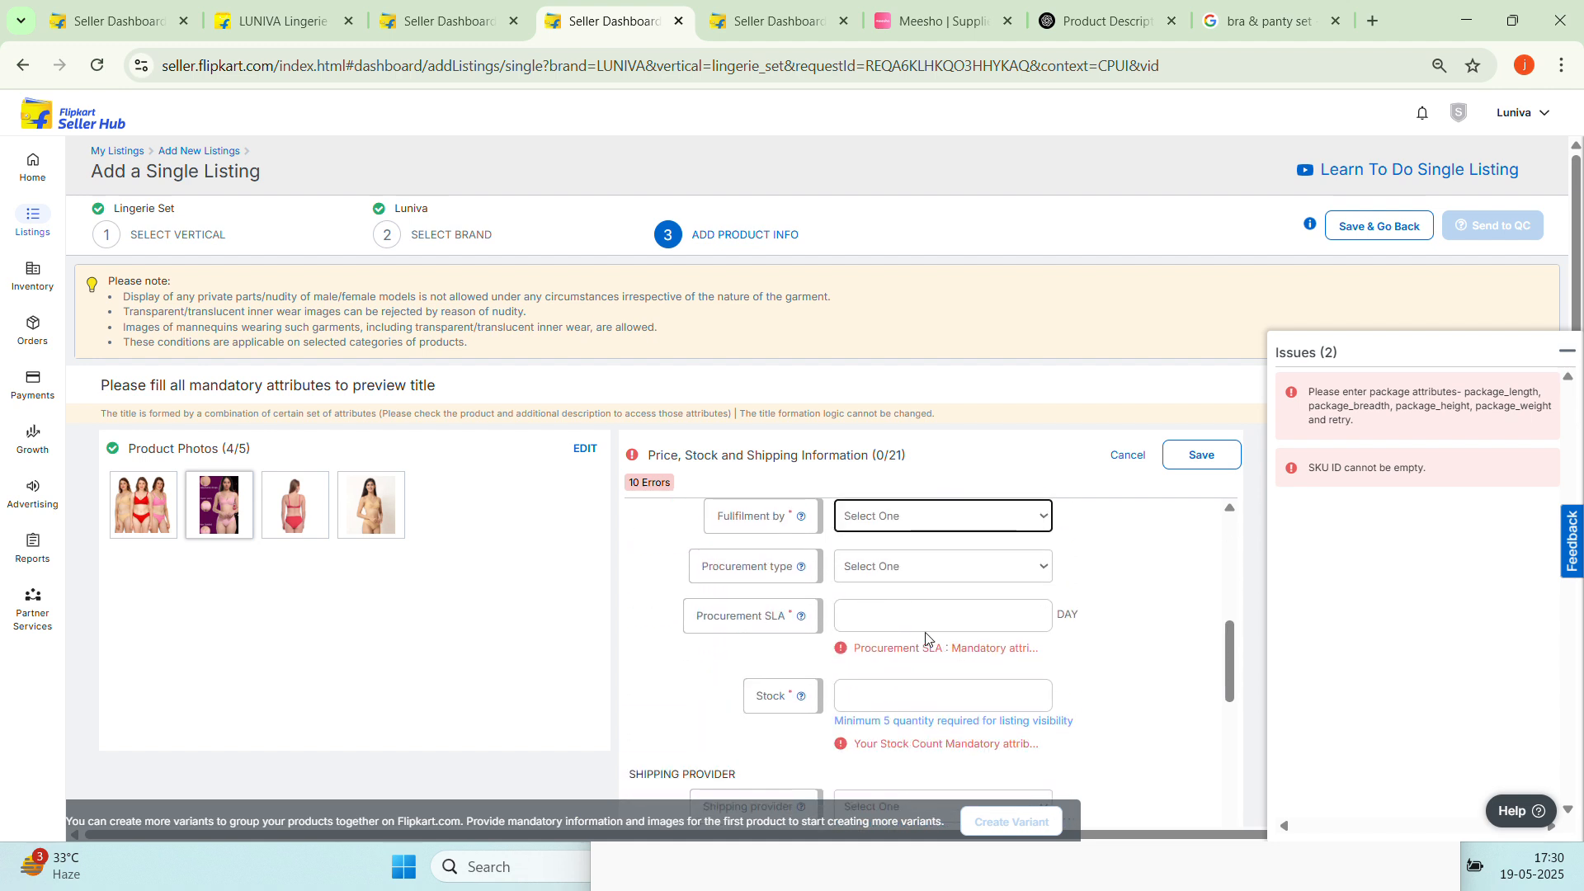
# Set the procurement type to Express in the inventory details
pyautogui.click(950, 570)
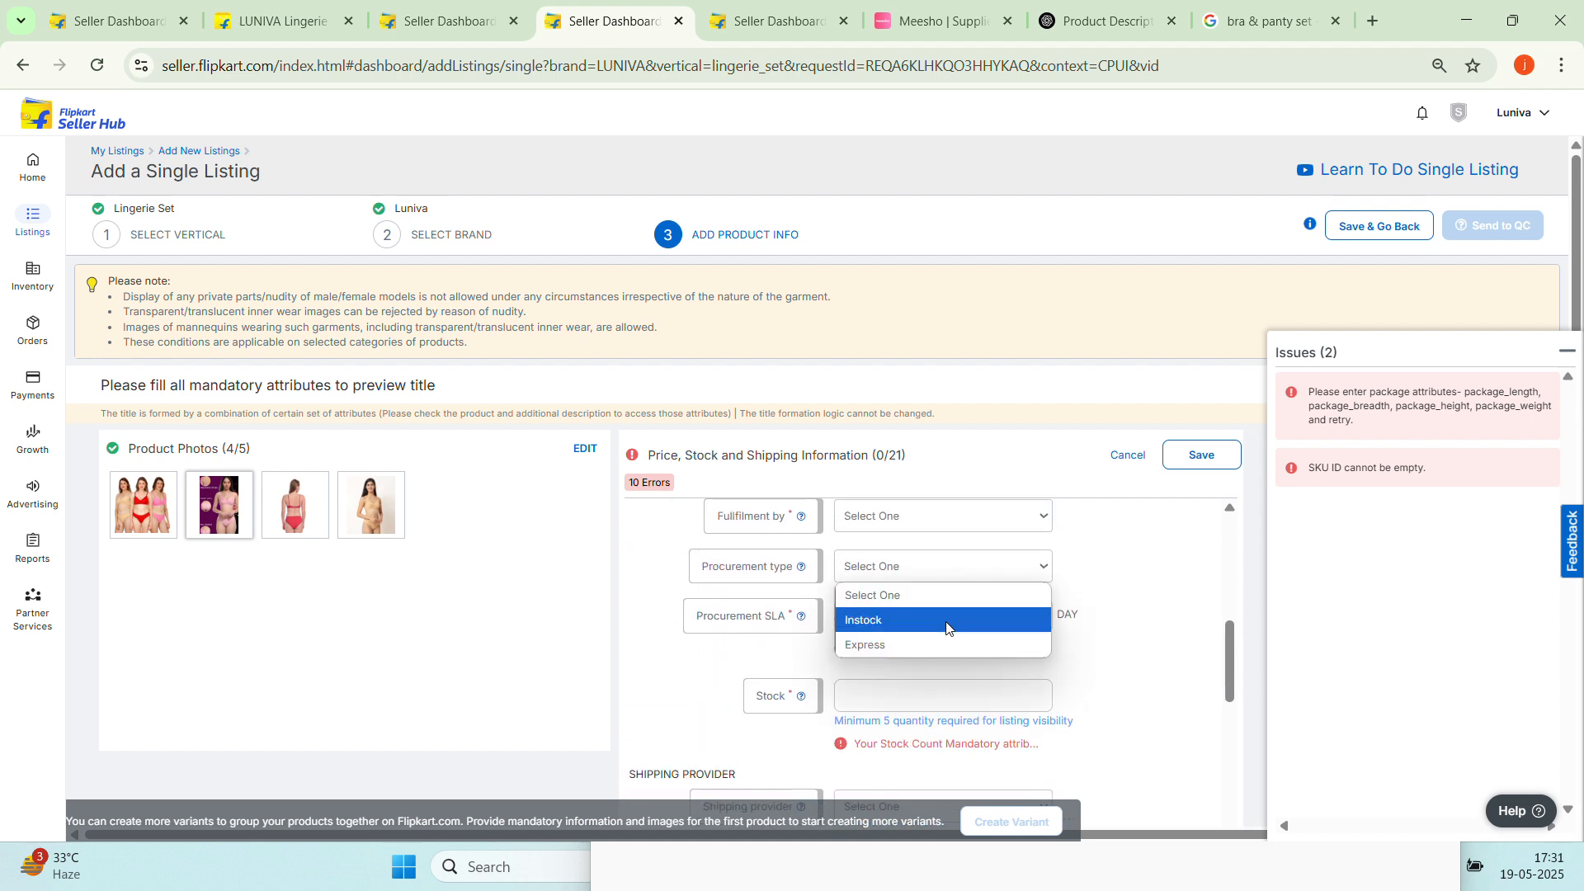
pyautogui.click(946, 629)
pyautogui.click(953, 564)
pyautogui.click(928, 645)
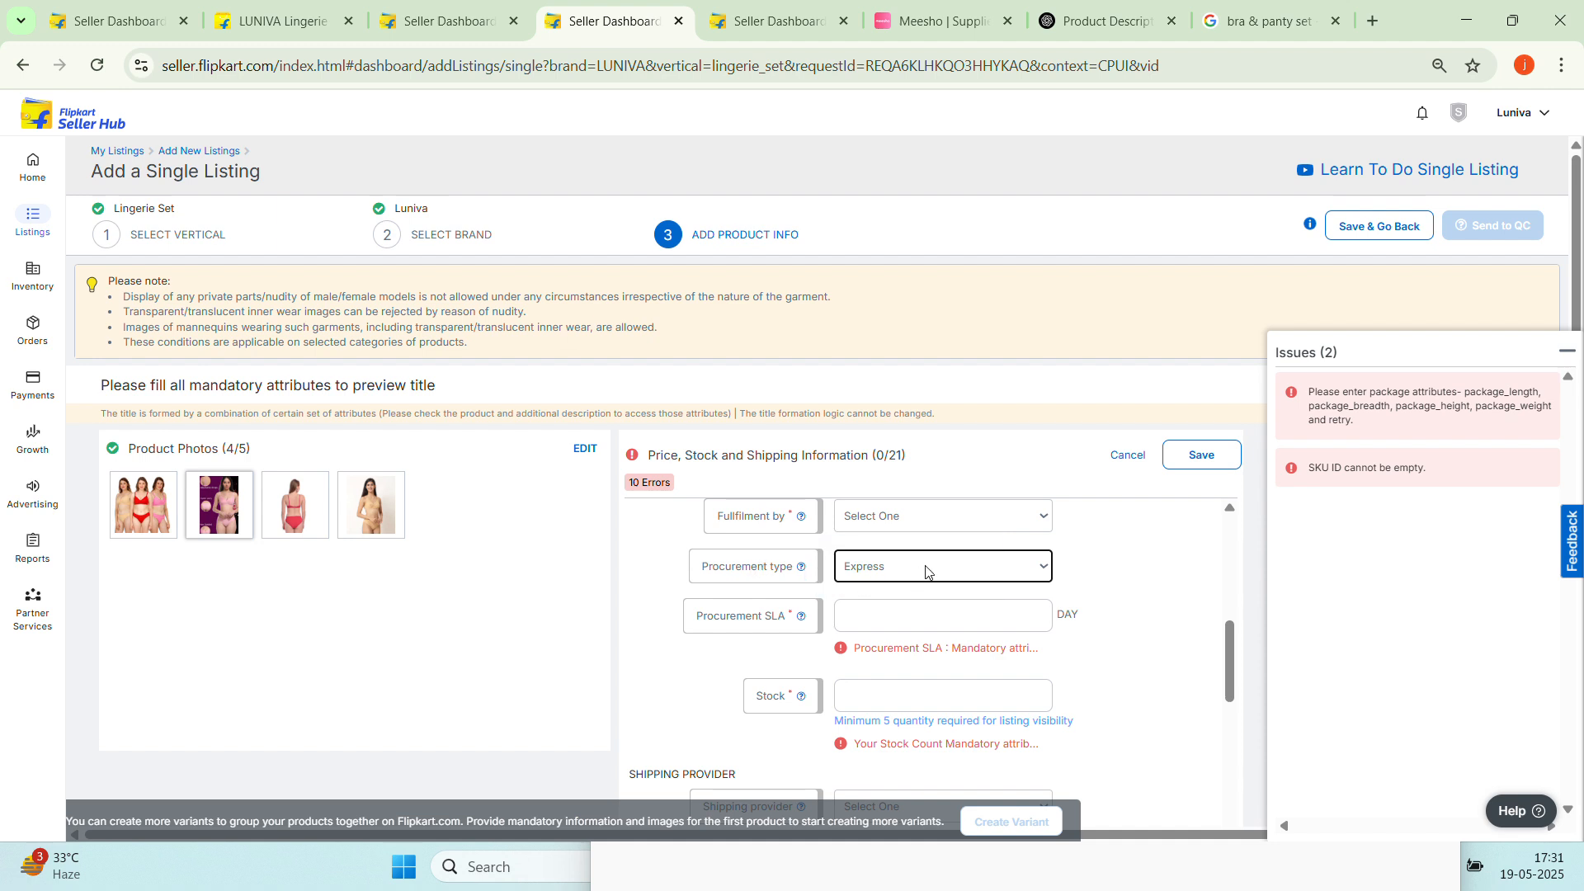
# Set the procurement SLA to 1 day and the stock to 400
pyautogui.click(919, 603)
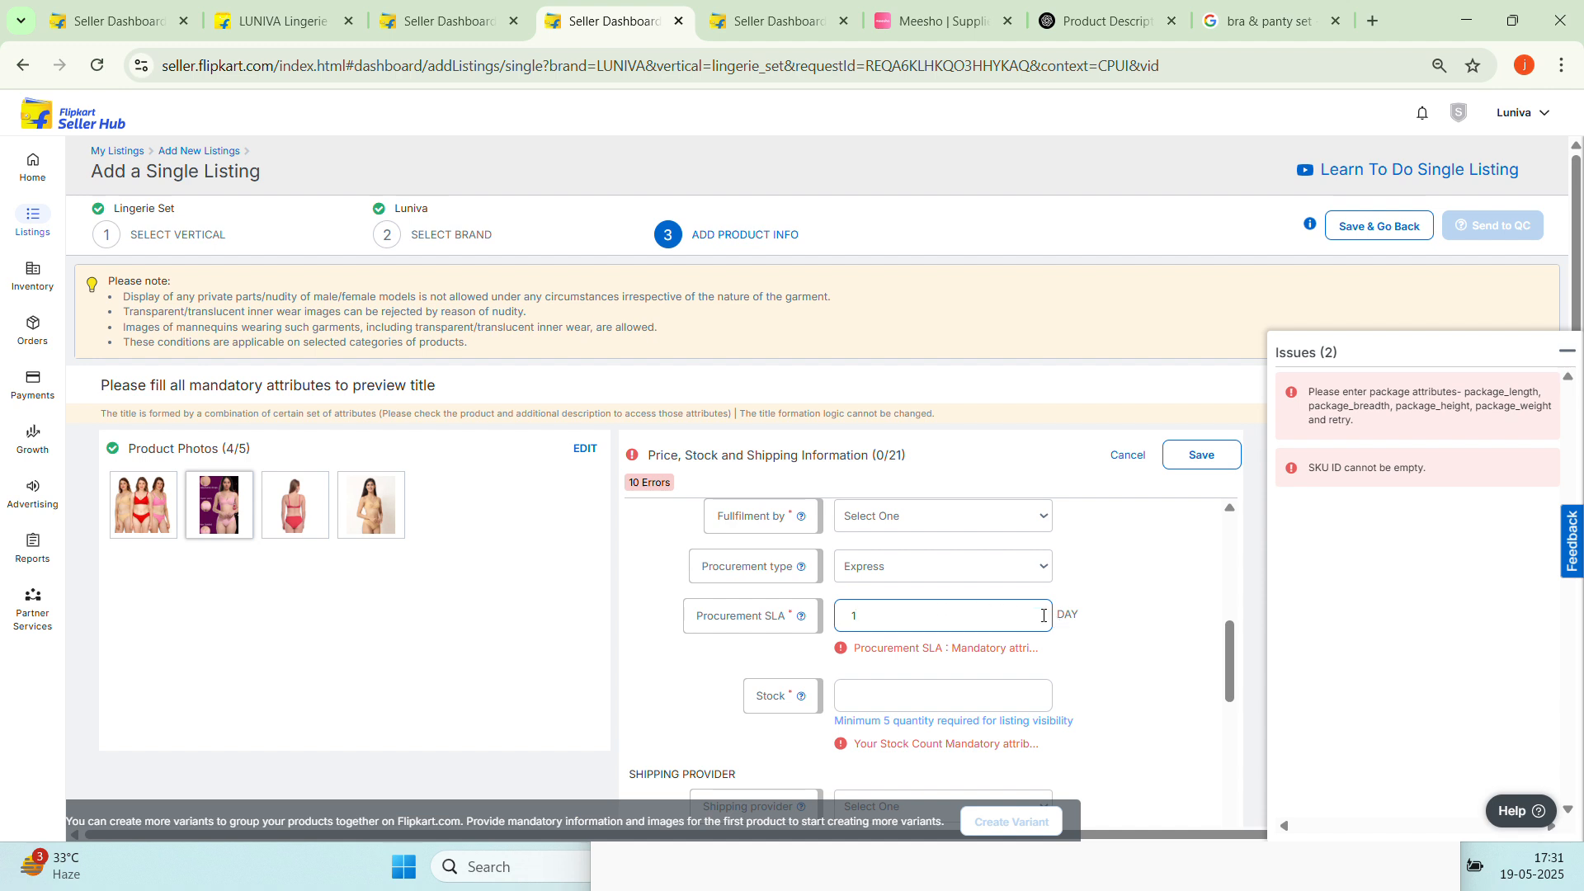
pyautogui.scroll(-1, 1044, 615)
pyautogui.click(985, 595)
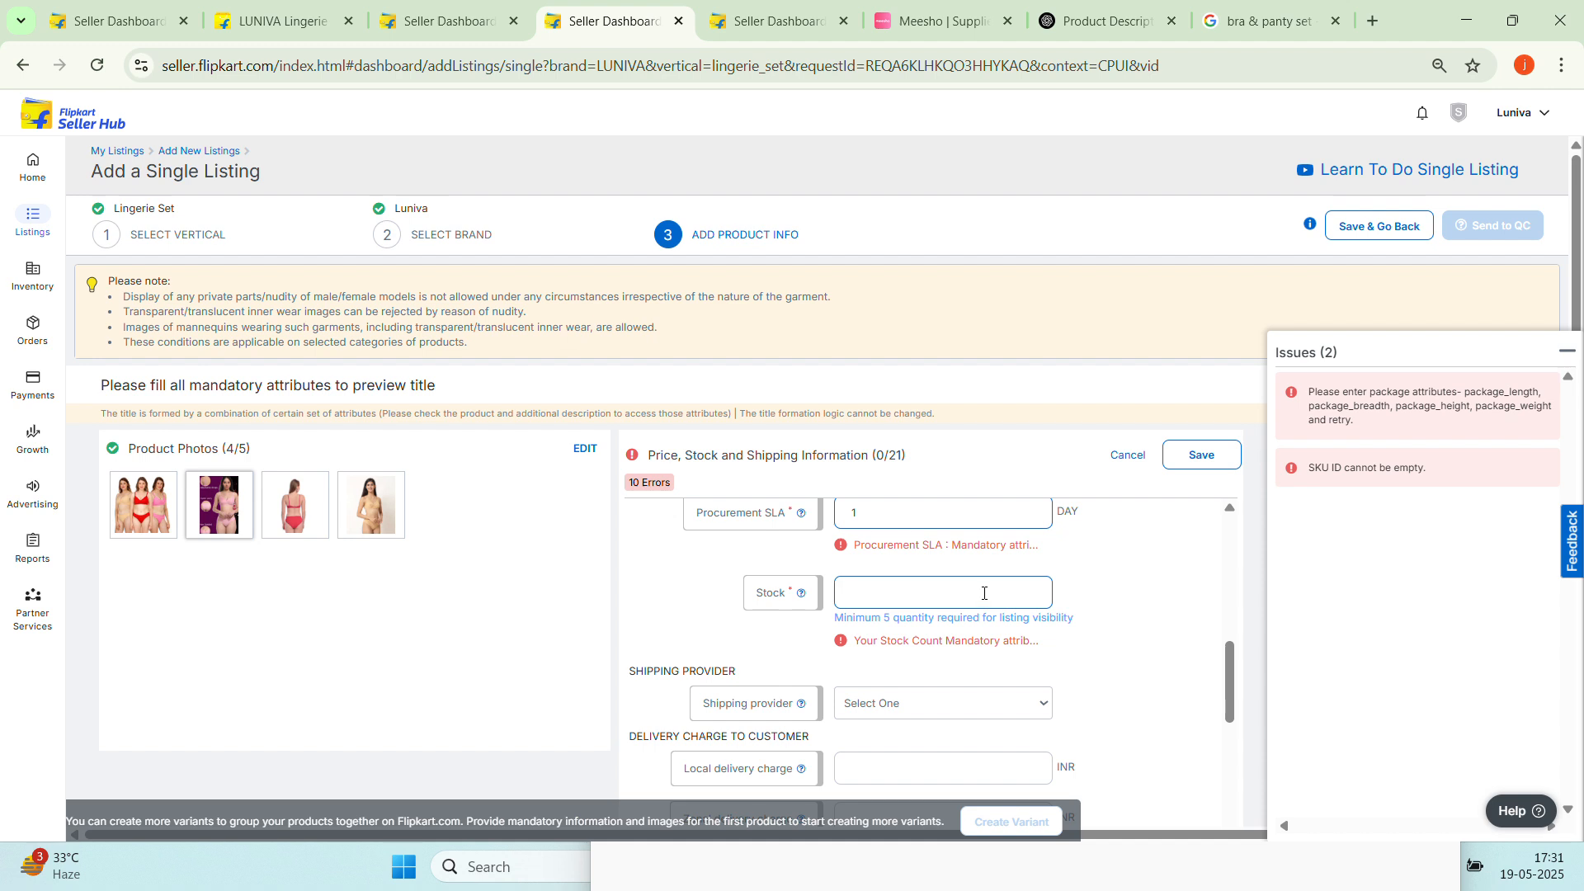
pyautogui.write('400')
# Choose Flipkart as the shipping provider for the listing
pyautogui.scroll(-2, 985, 591)
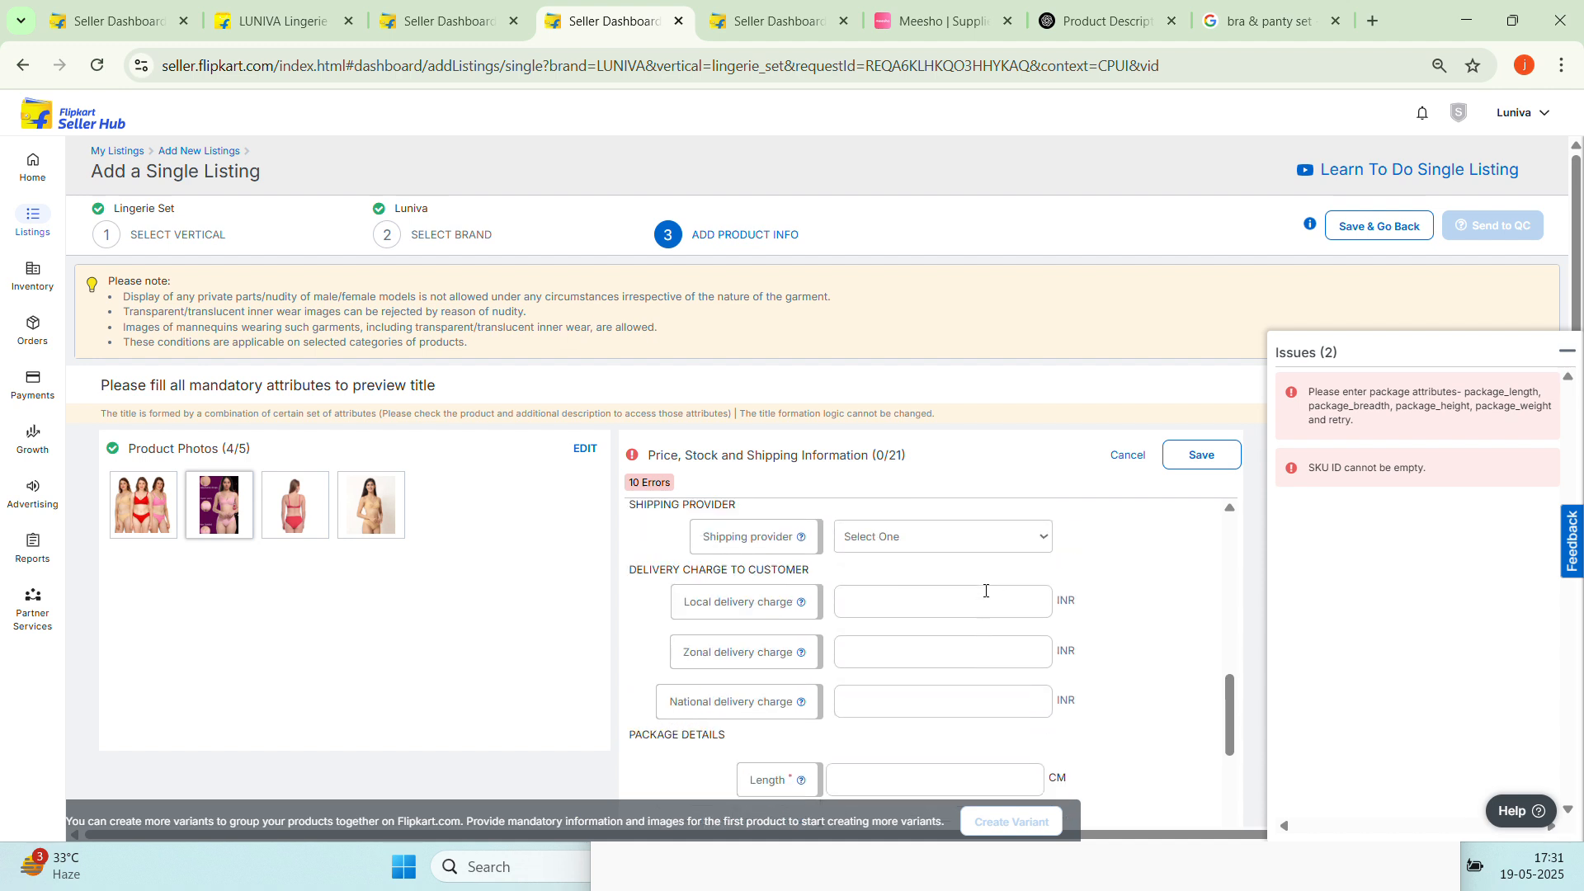
pyautogui.scroll(1, 974, 600)
pyautogui.click(968, 600)
pyautogui.scroll(1, 972, 602)
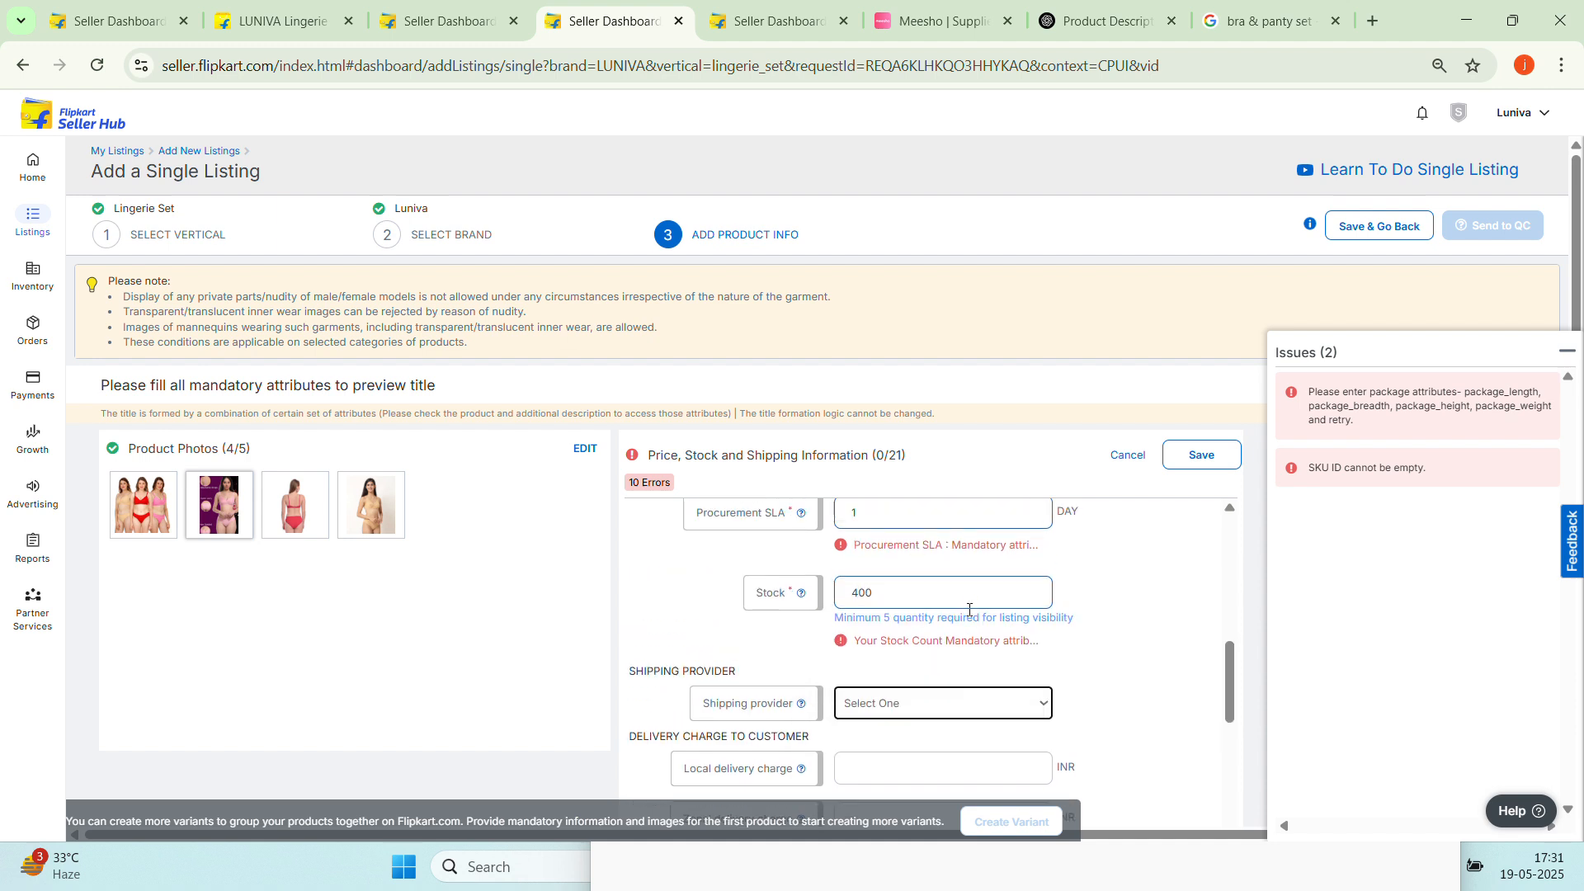
pyautogui.scroll(-1, 981, 637)
pyautogui.click(961, 602)
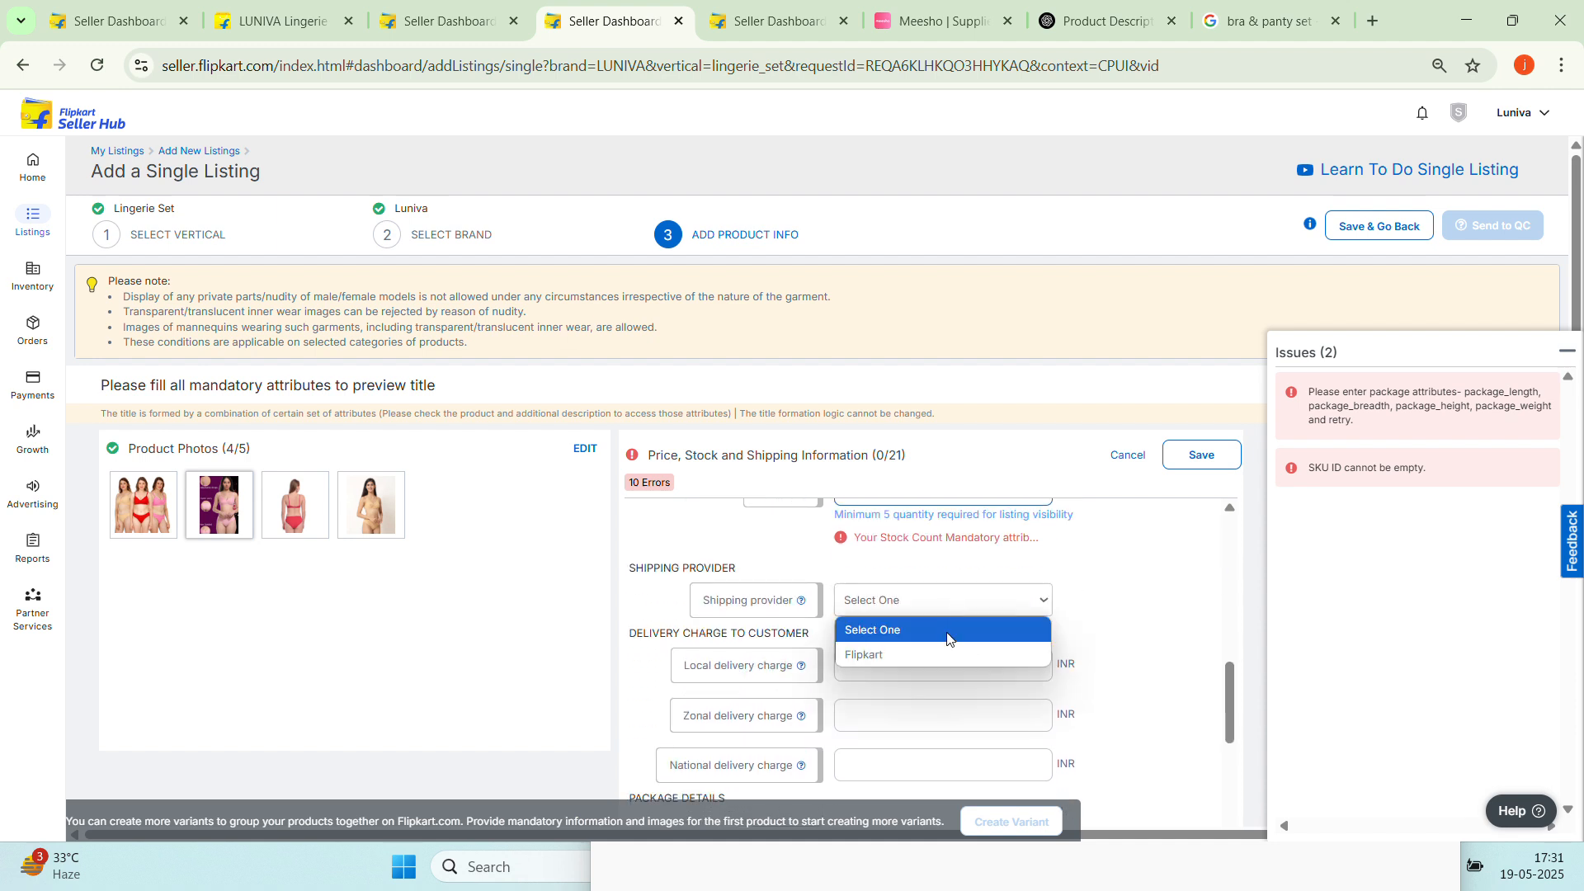
pyautogui.click(944, 644)
pyautogui.scroll(-1, 957, 643)
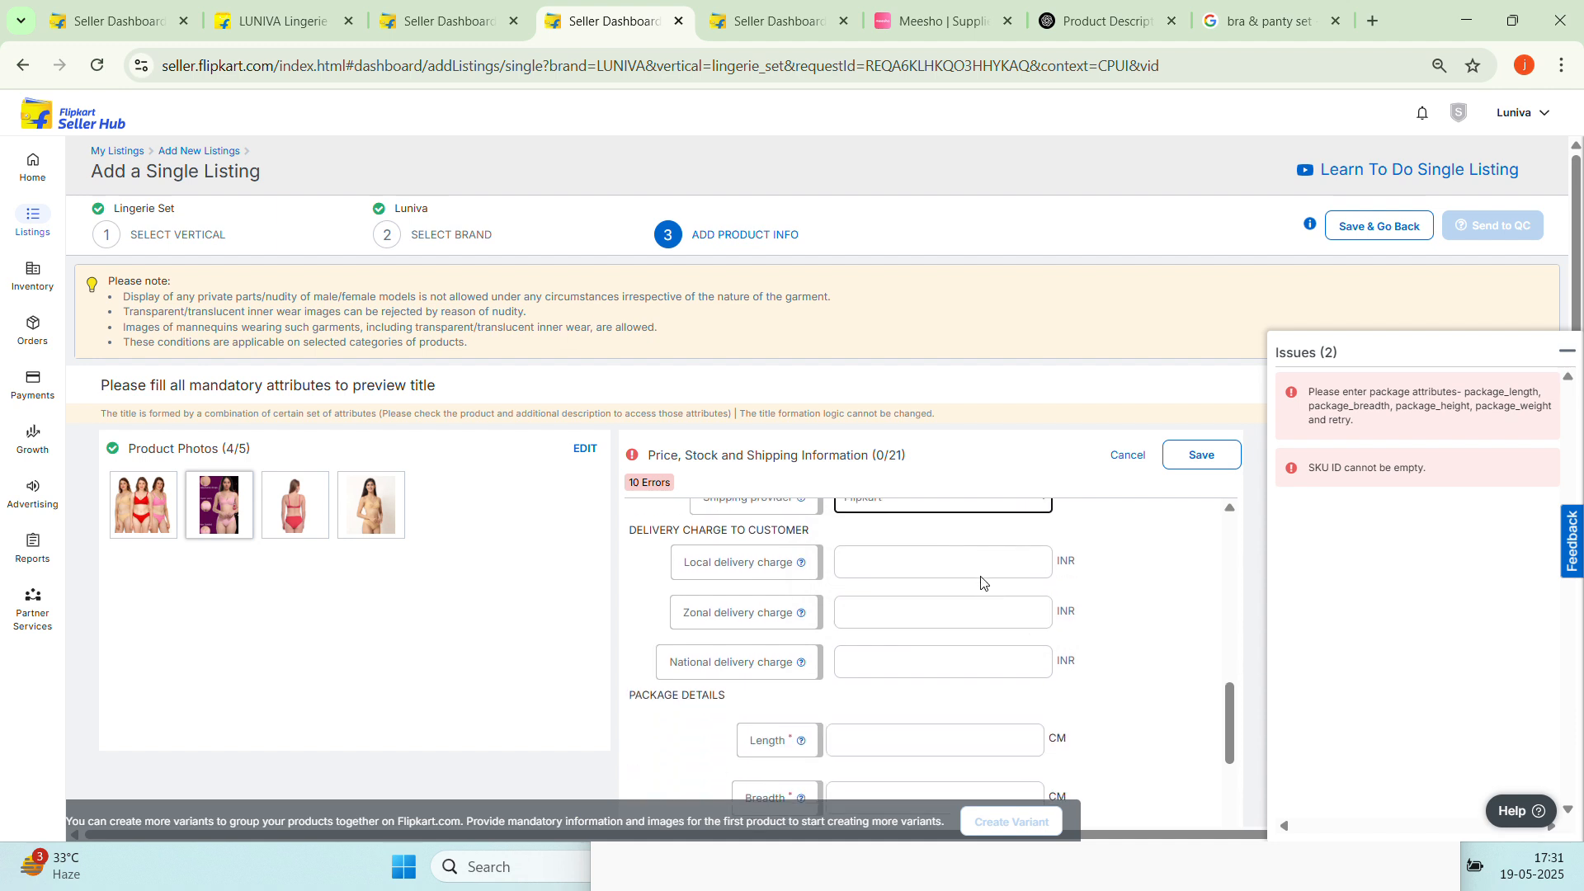
# Set the local, zonal and national delivery charges to 0 INR each
pyautogui.click(982, 566)
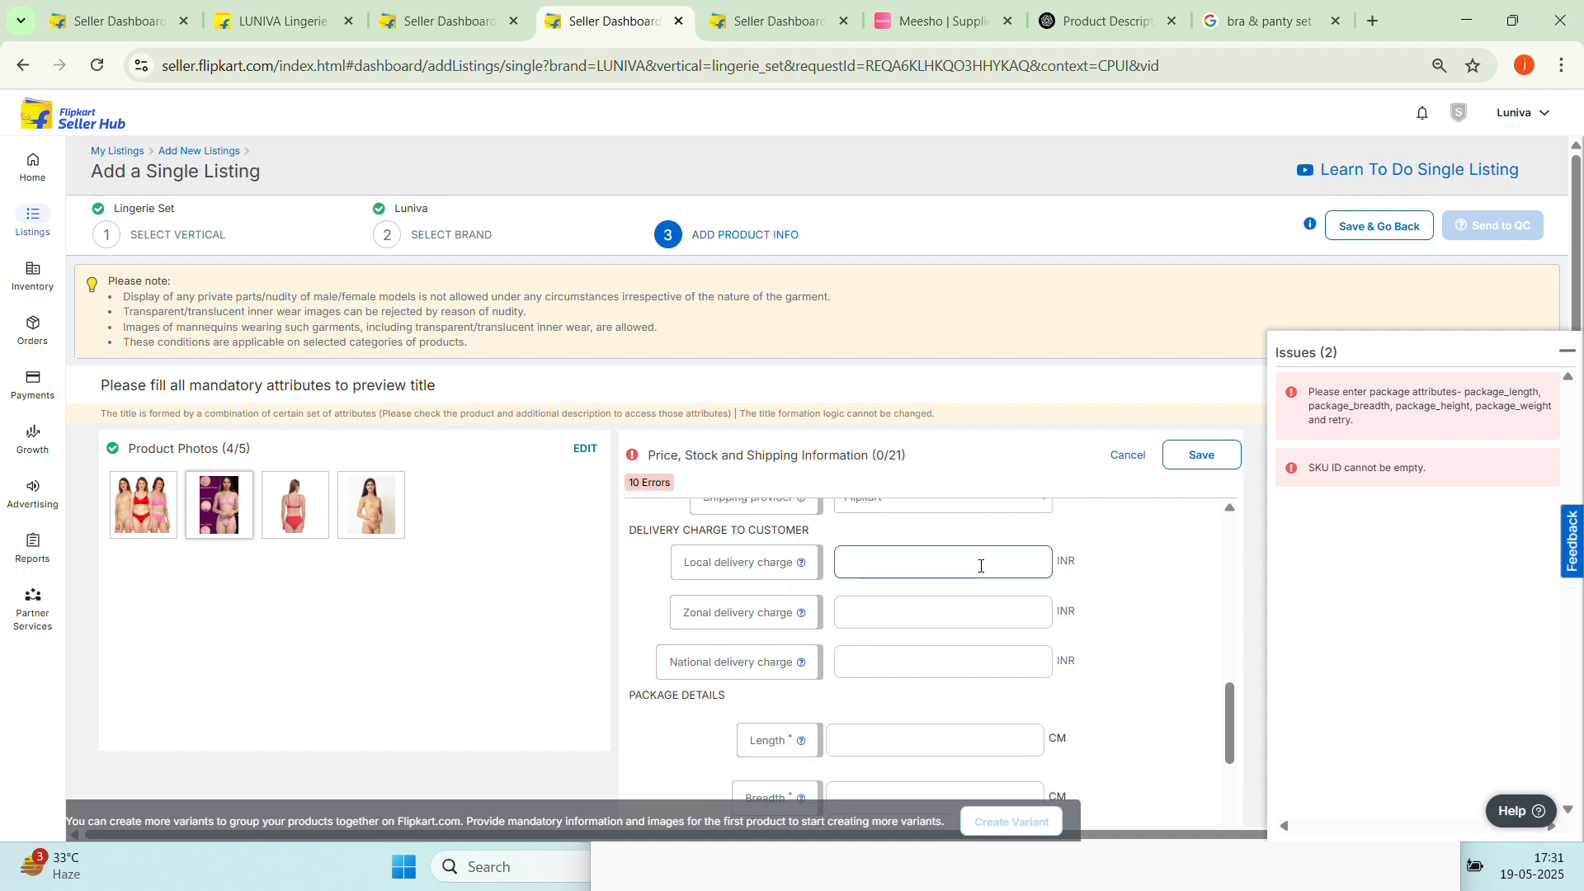
pyautogui.write('0')
pyautogui.click(975, 615)
pyautogui.write('0')
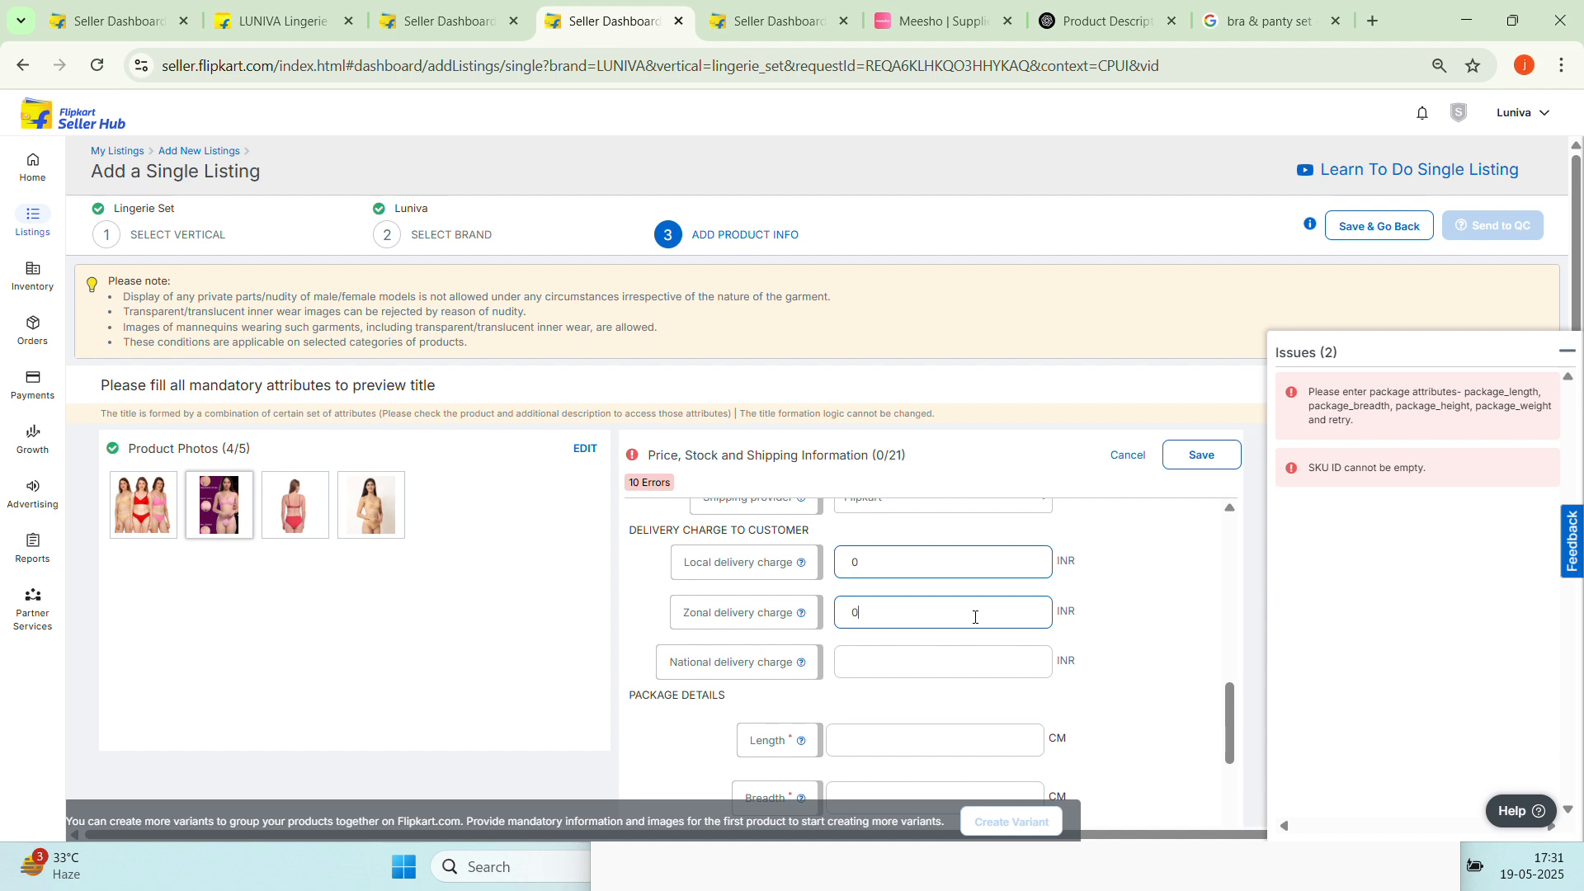
pyautogui.click(975, 656)
pyautogui.write('0')
pyautogui.scroll(-1, 867, 662)
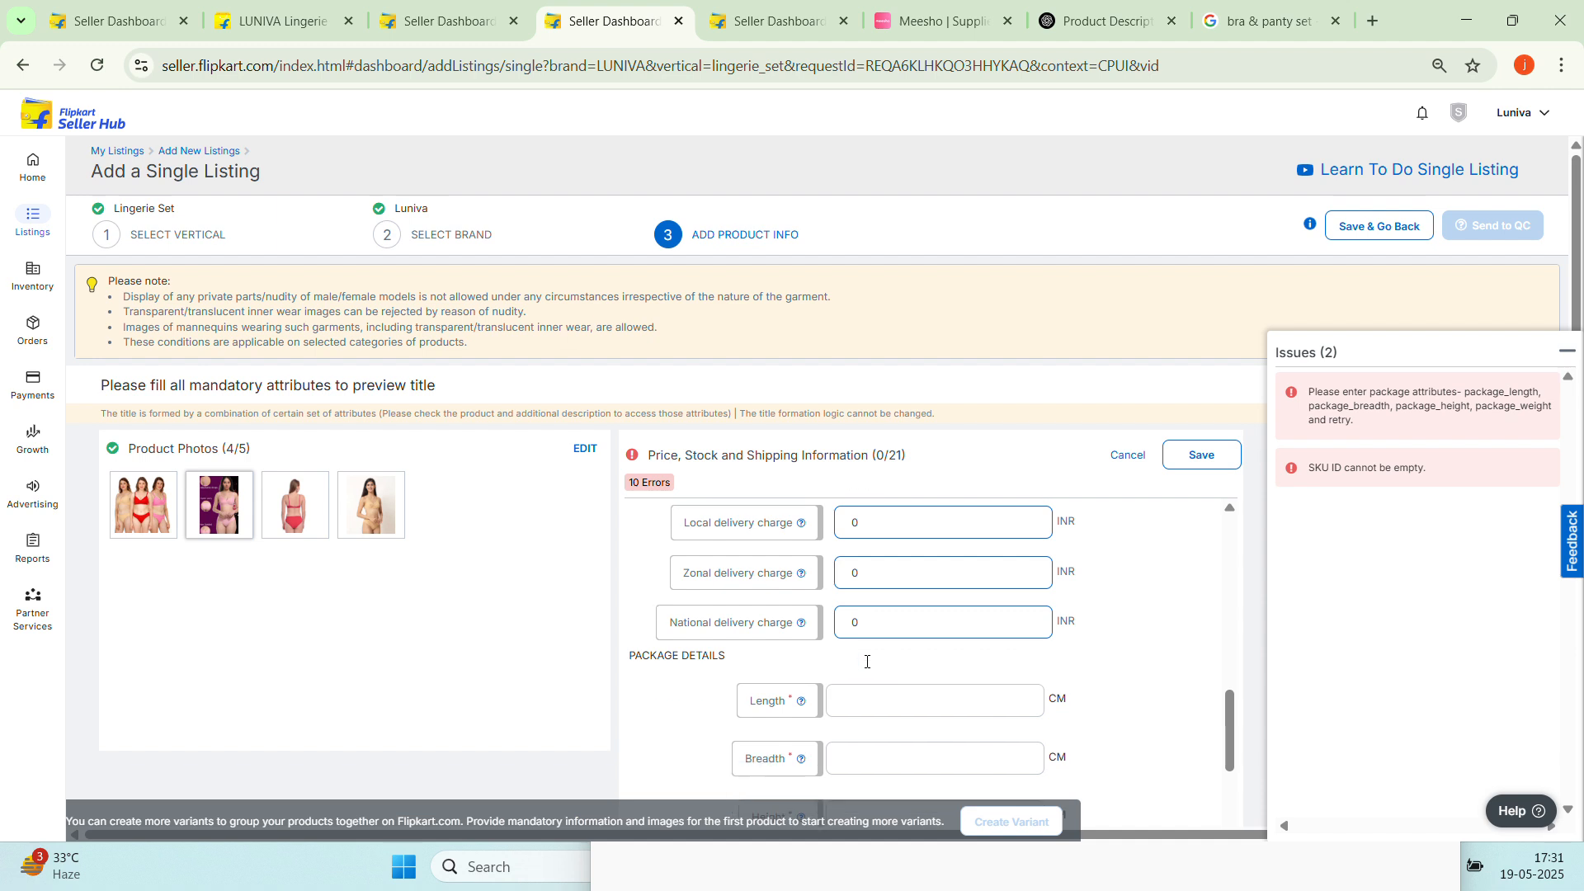
pyautogui.scroll(-1, 867, 662)
pyautogui.click(876, 639)
pyautogui.scroll(2, 876, 639)
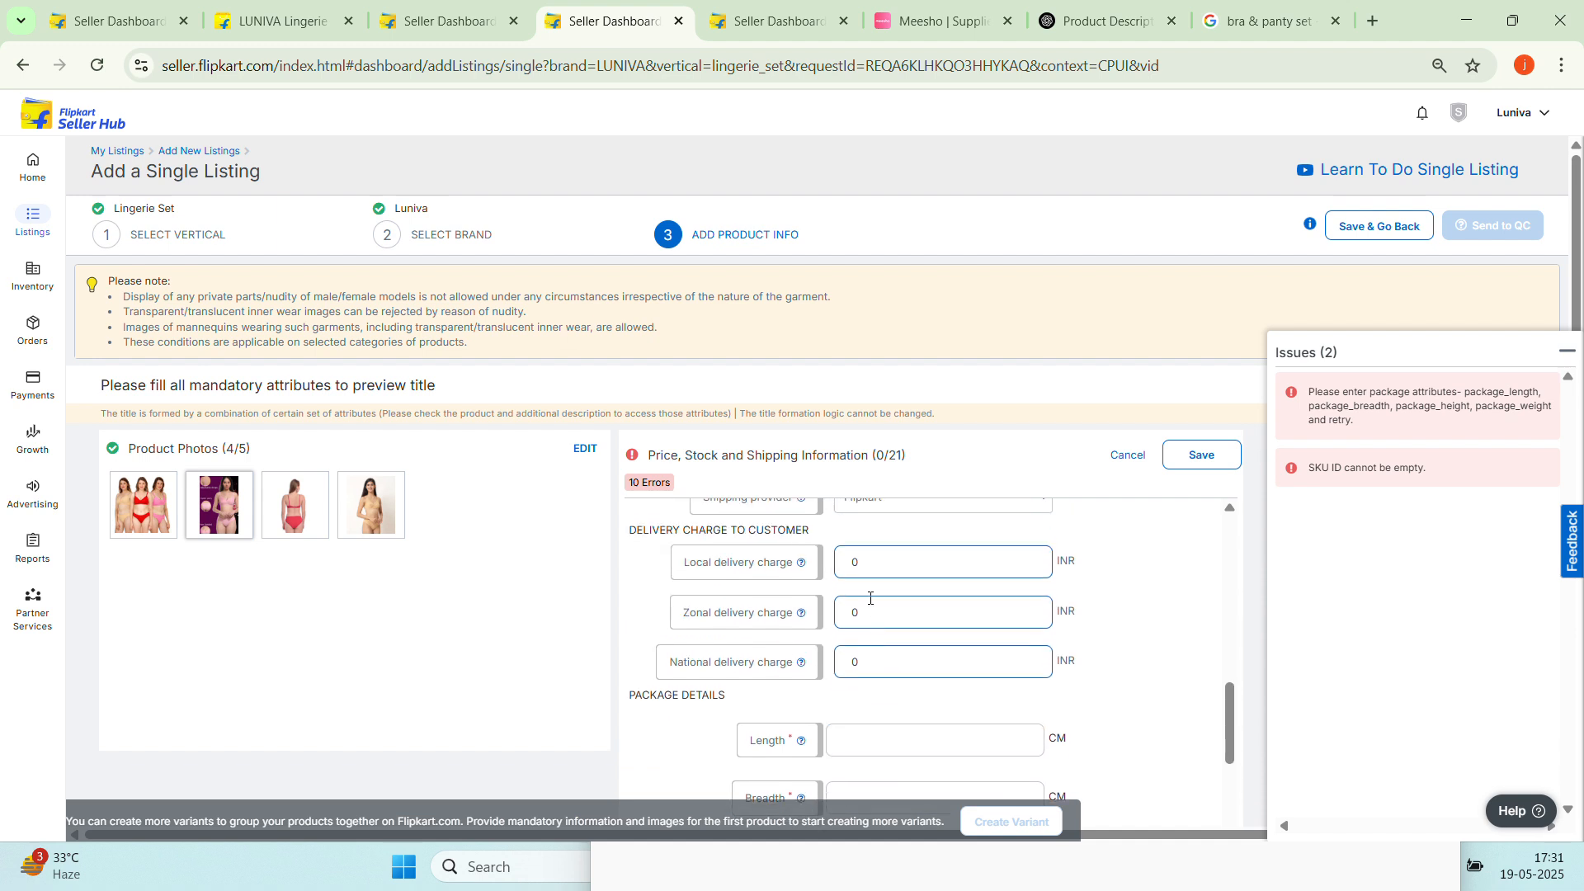
# Set the package dimensions to length 10 cm, breadth 8 cm and height 4 cm
pyautogui.scroll(-2, 891, 676)
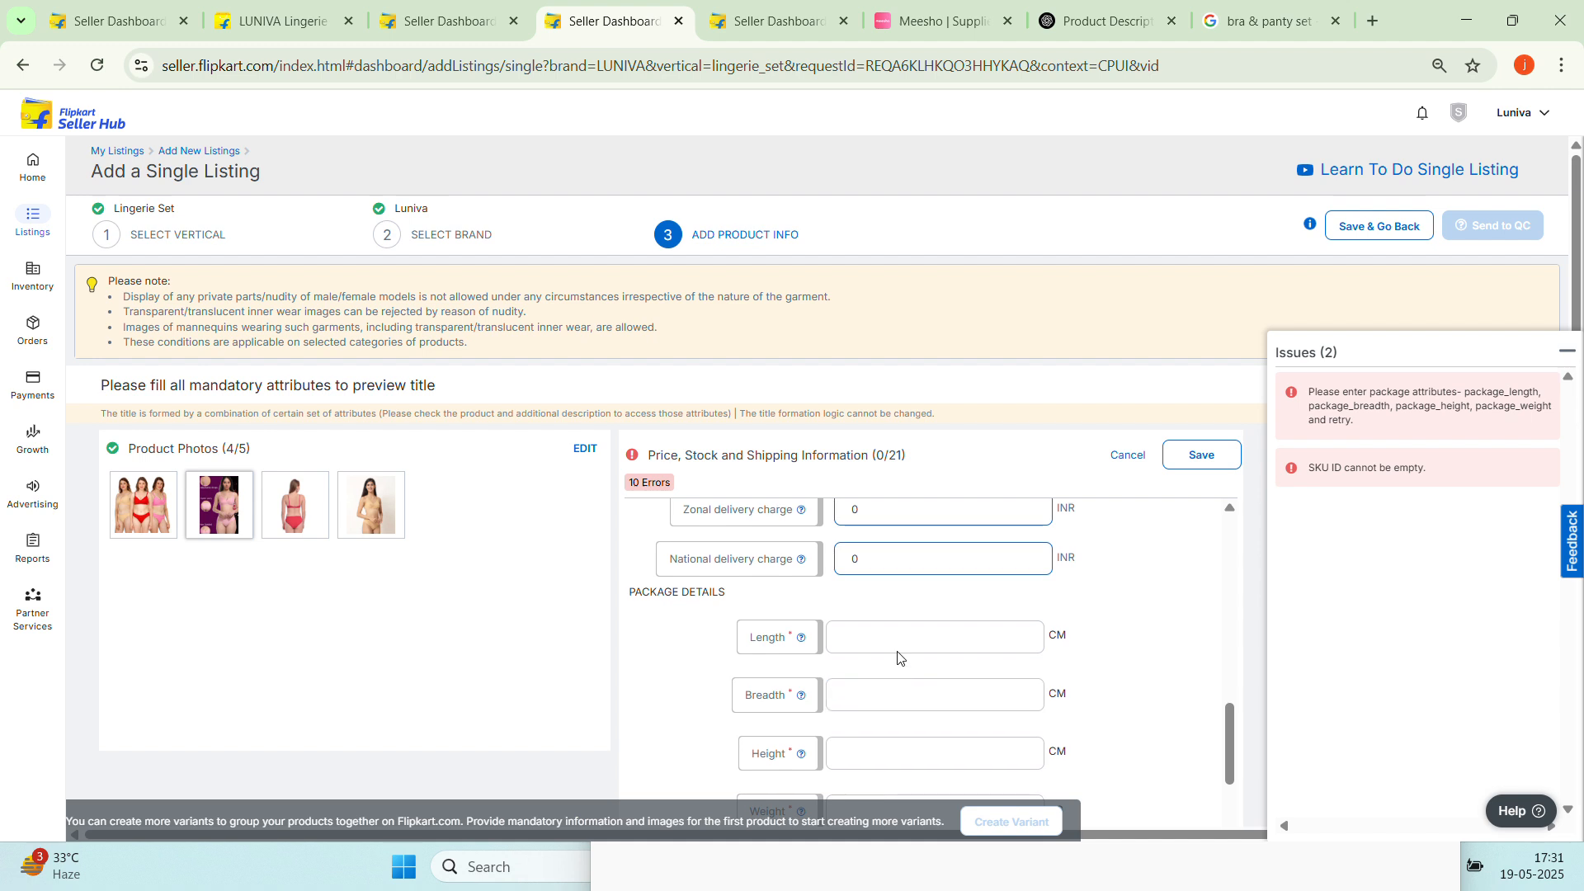
pyautogui.click(898, 647)
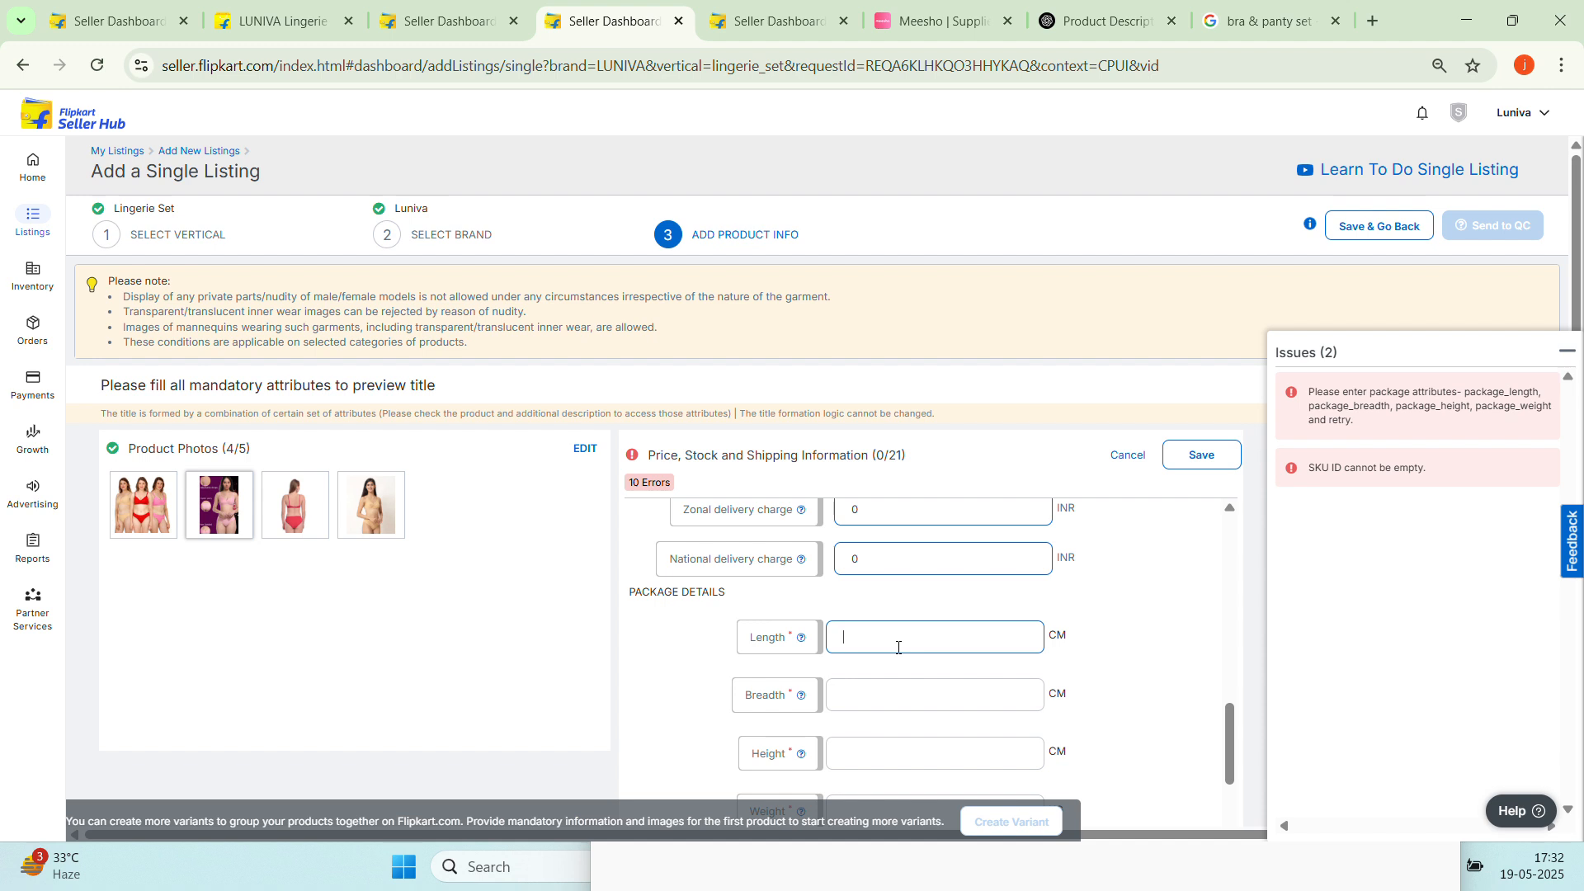
pyautogui.scroll(-2, 898, 646)
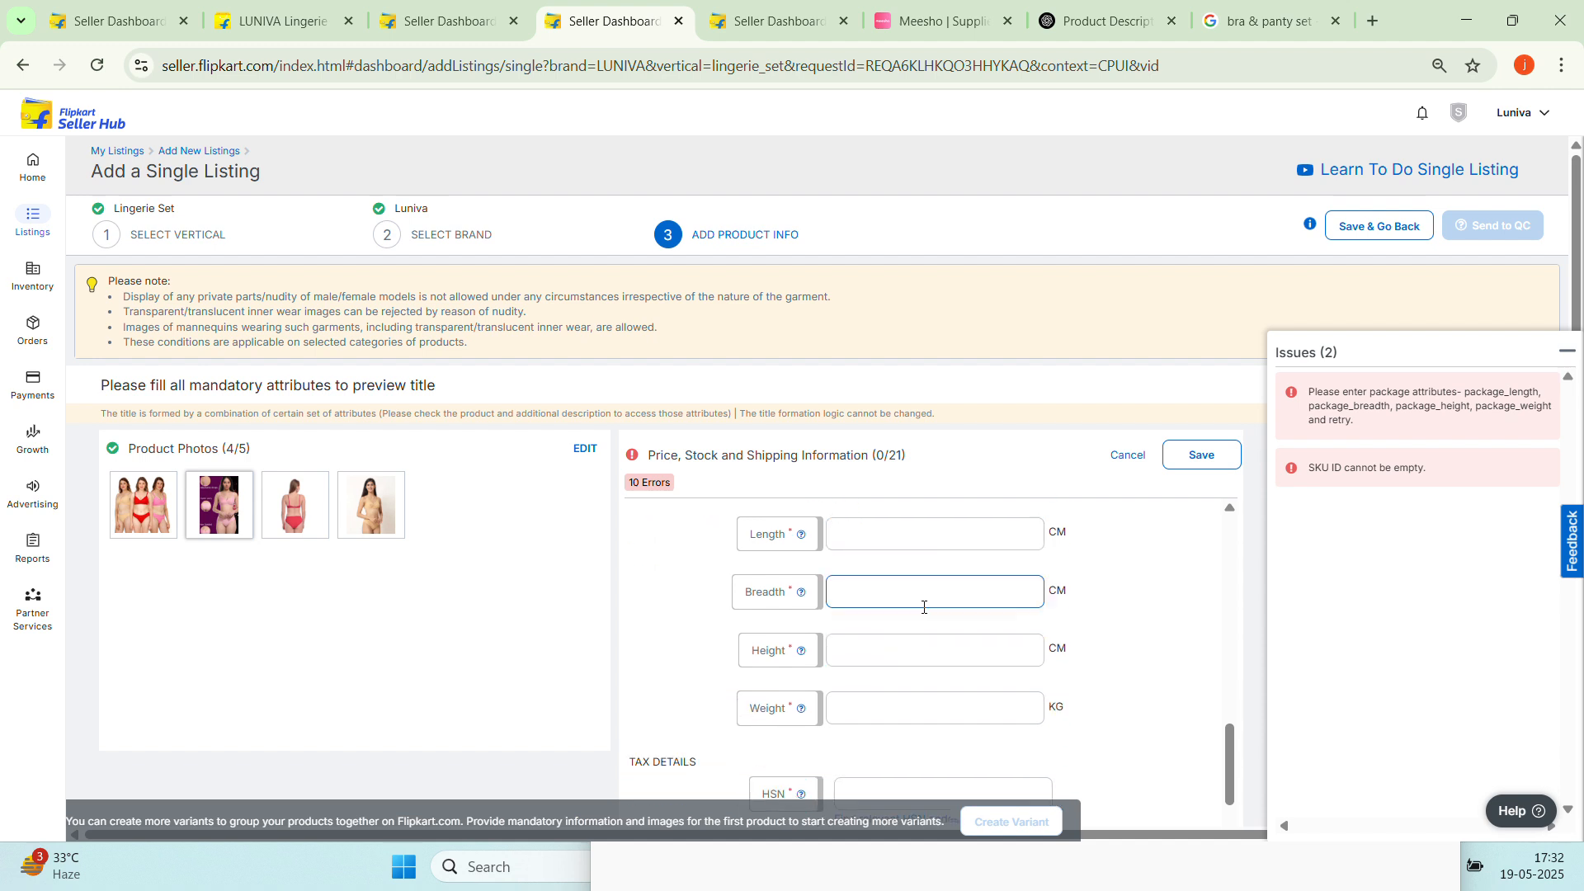
pyautogui.click(915, 540)
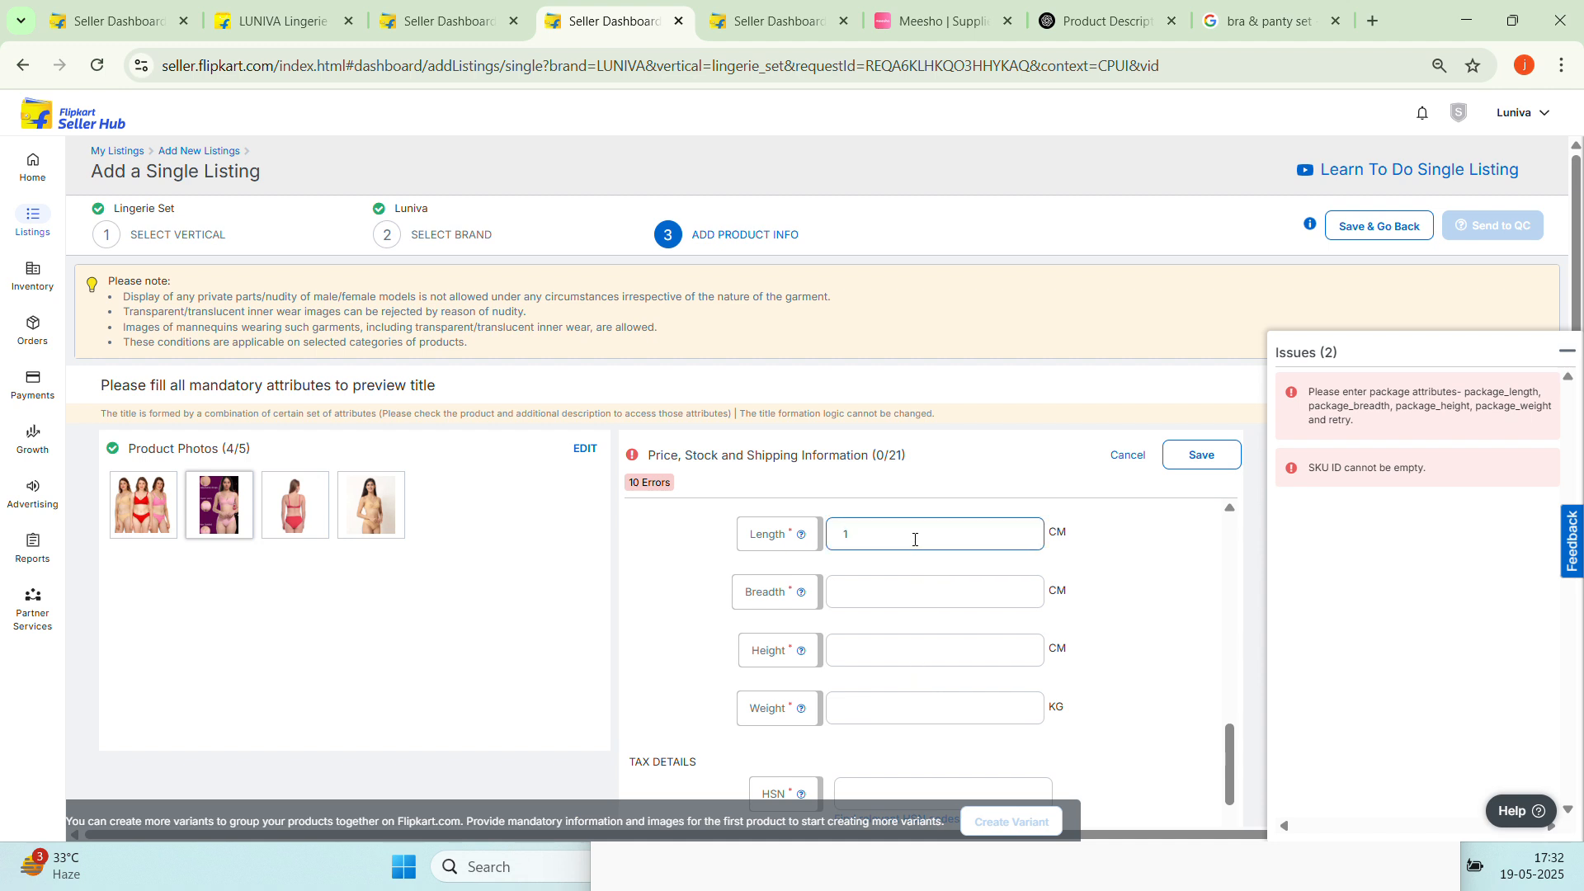
pyautogui.write('10')
pyautogui.click(881, 601)
pyautogui.write('8')
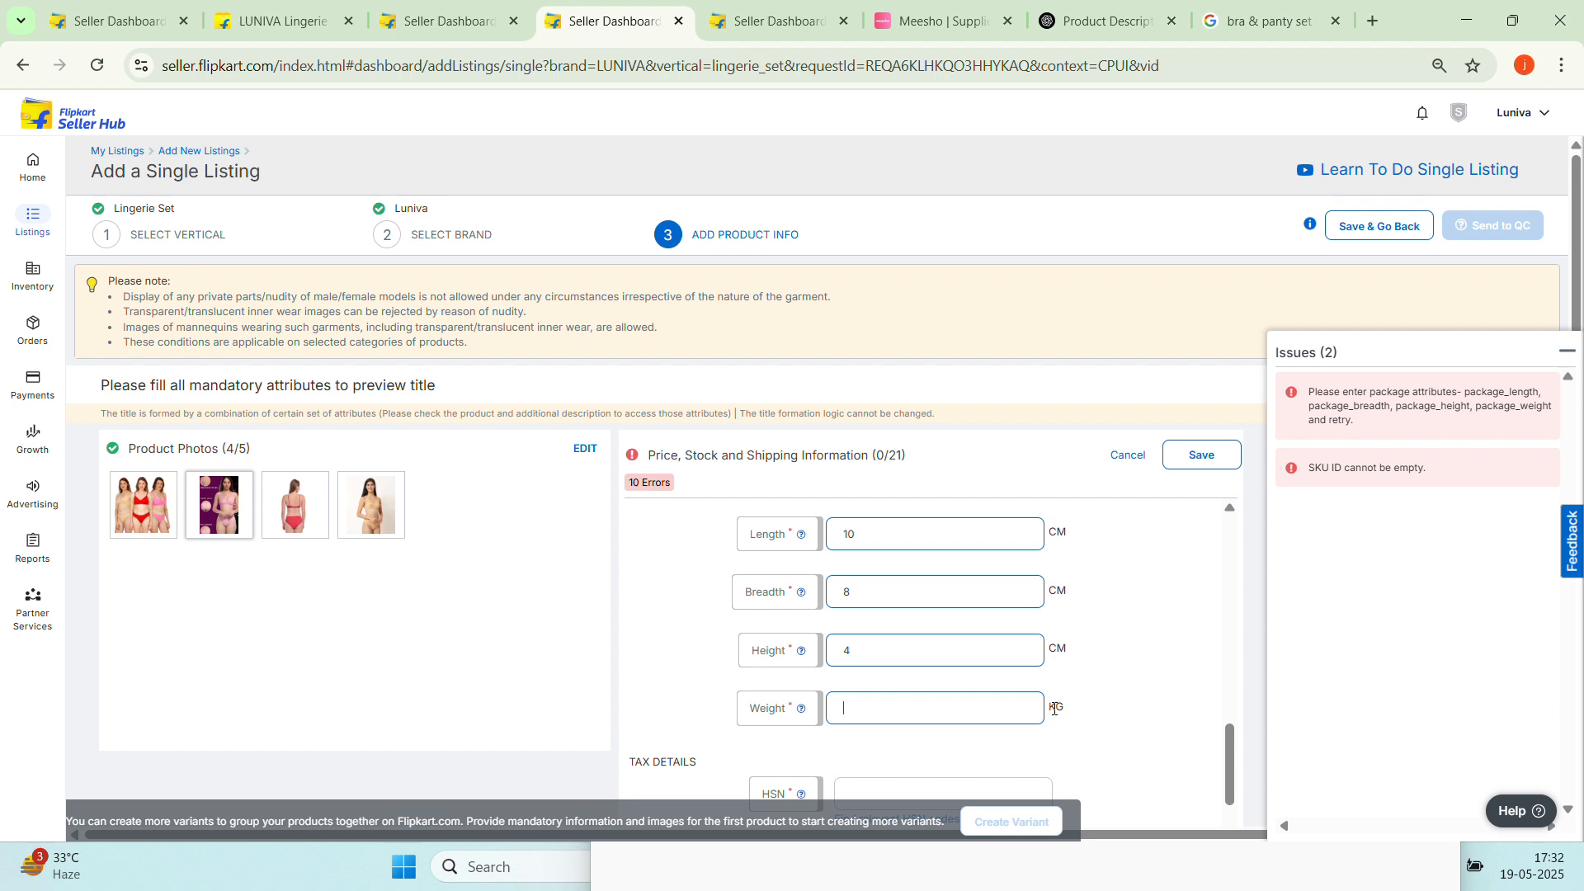
# Set the package weight to 0.250 kg
pyautogui.write('0')
pyautogui.write('.300')
pyautogui.press('BackSpace')
pyautogui.press('BackSpace')
pyautogui.press('BackSpace')
pyautogui.write('2')
# Fill in the HSN code 61082100 in the tax details
pyautogui.scroll(-3, 1078, 661)
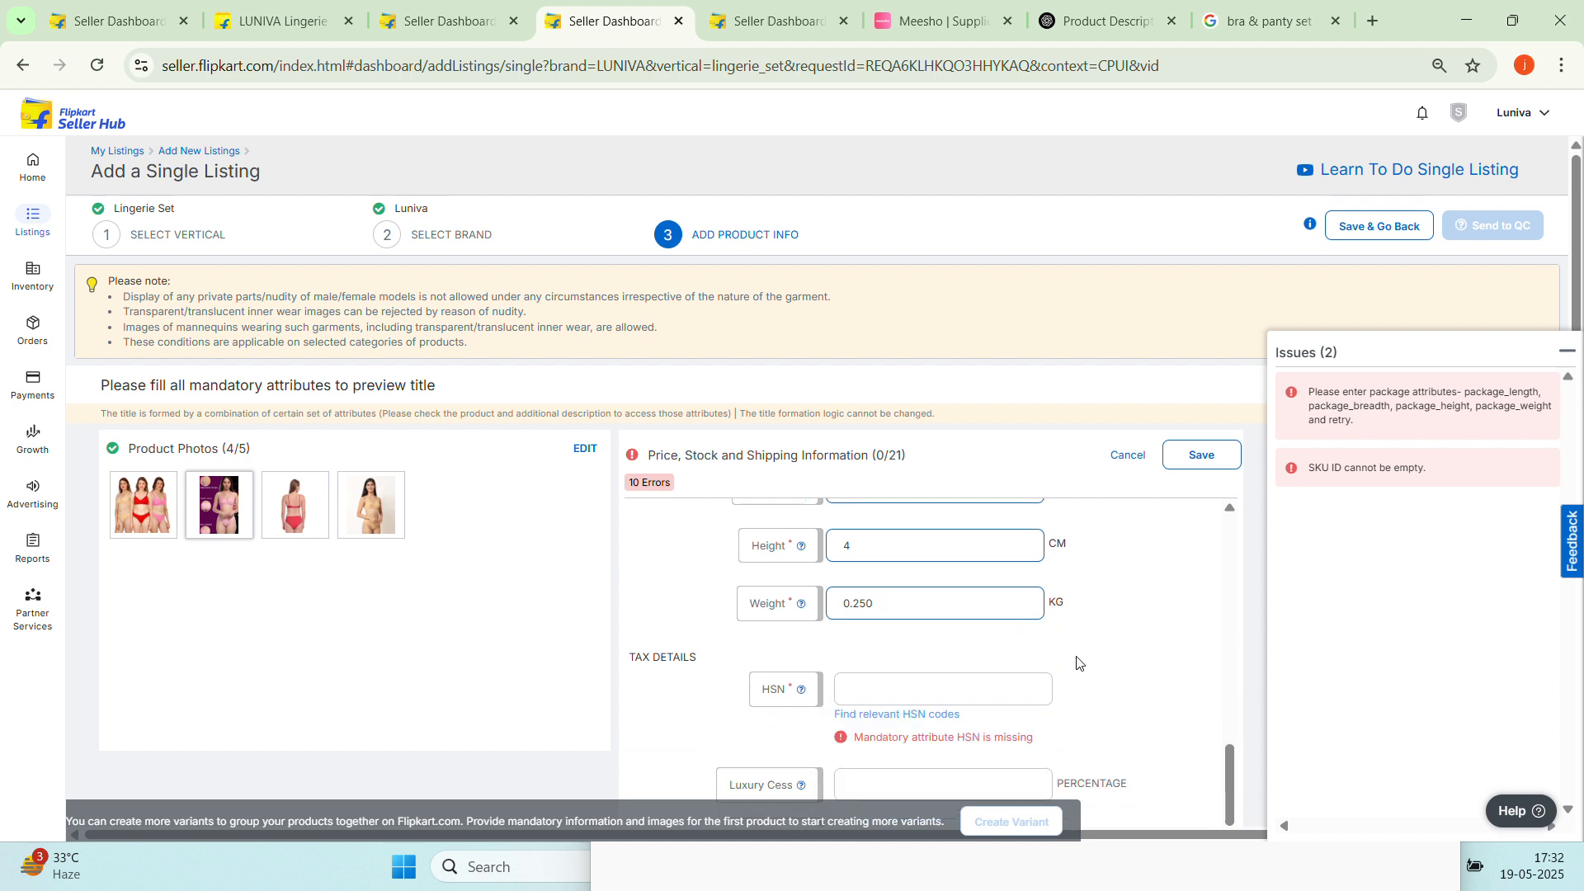
pyautogui.click(954, 602)
pyautogui.click(978, 648)
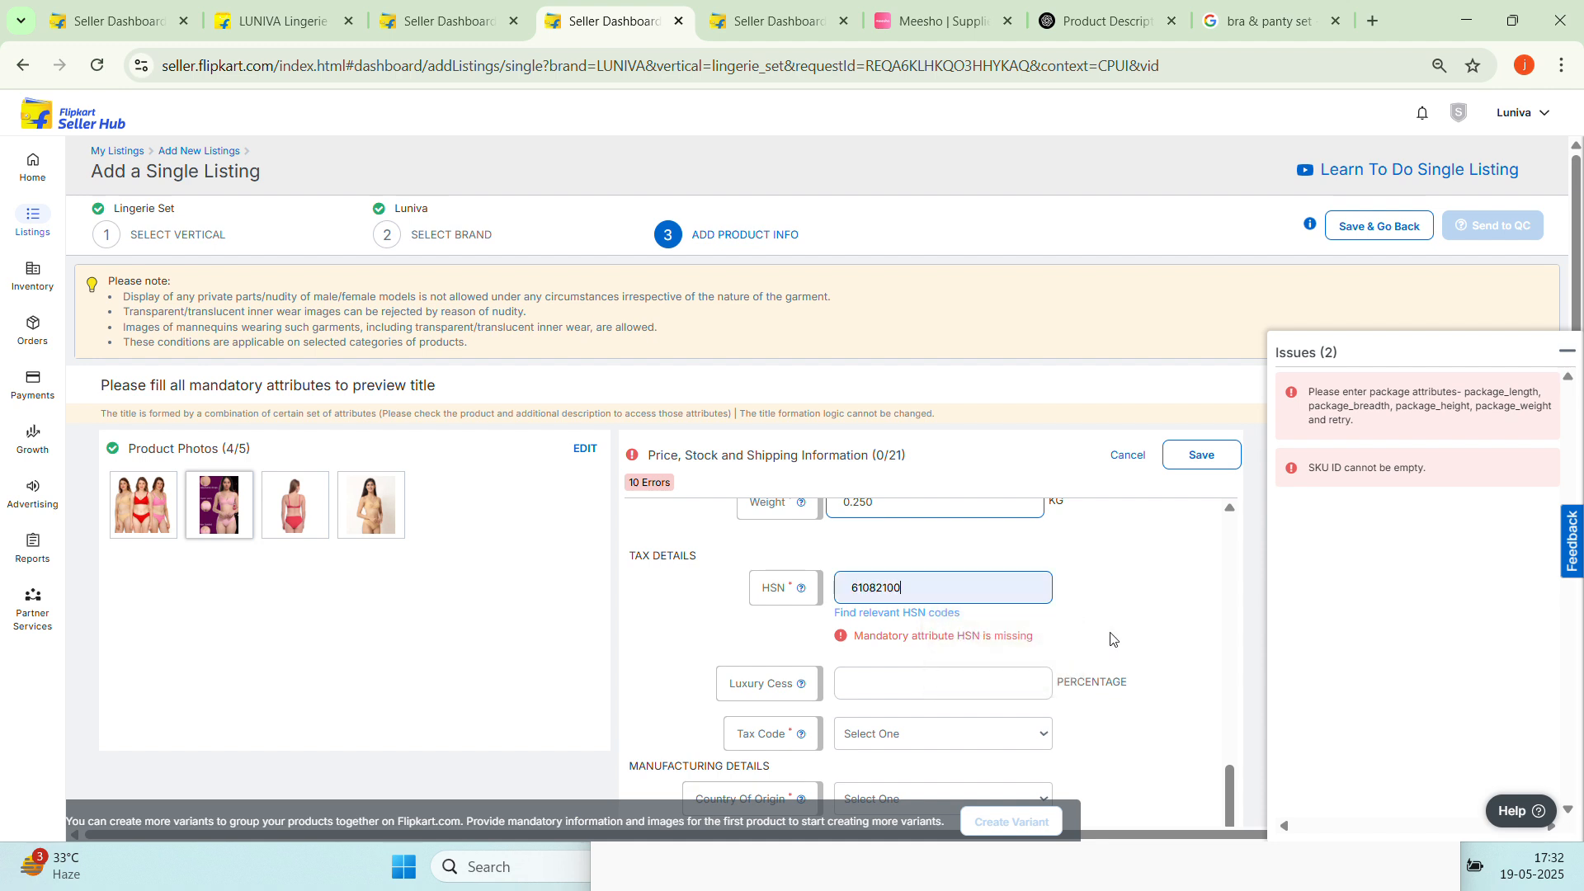
# Set the luxury cess to 0 percent and the tax code to GST_APPAREL
pyautogui.scroll(-2, 1111, 640)
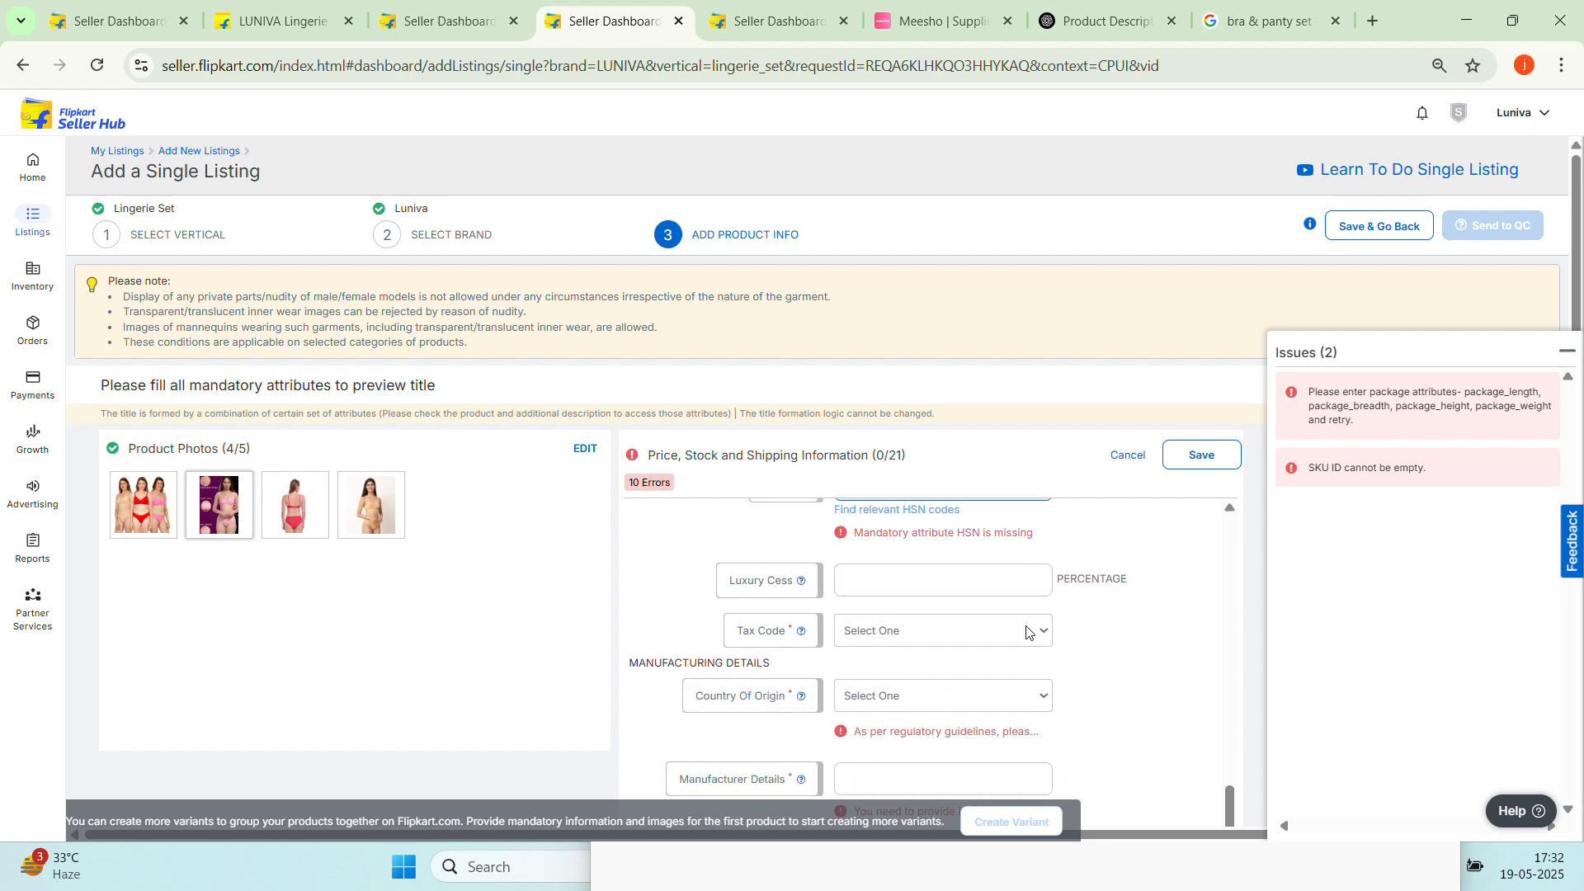
pyautogui.click(963, 591)
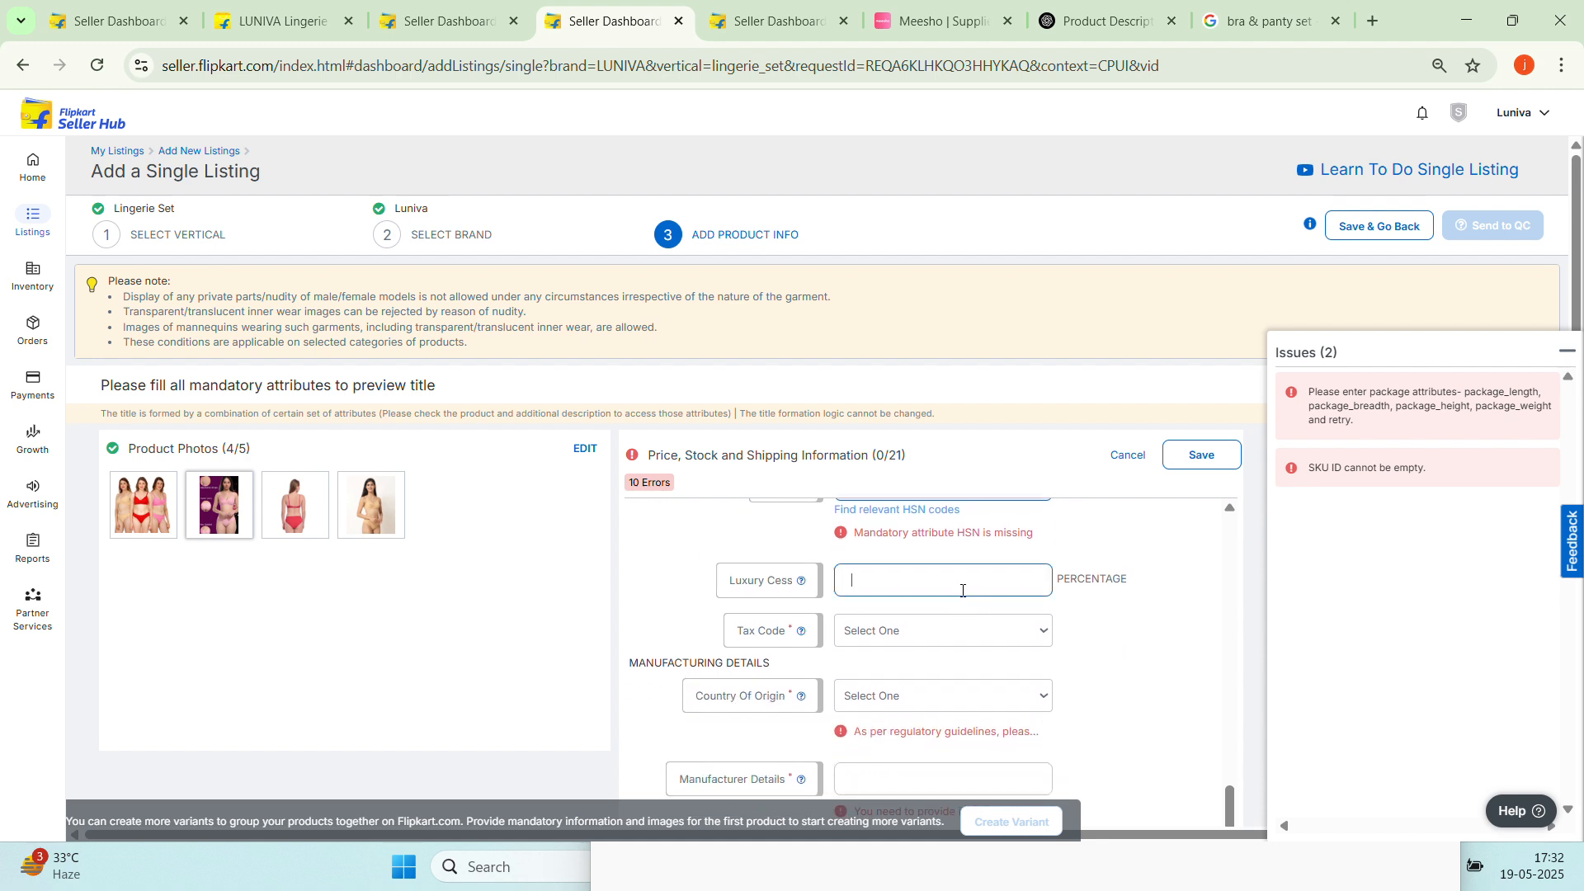
pyautogui.click(948, 633)
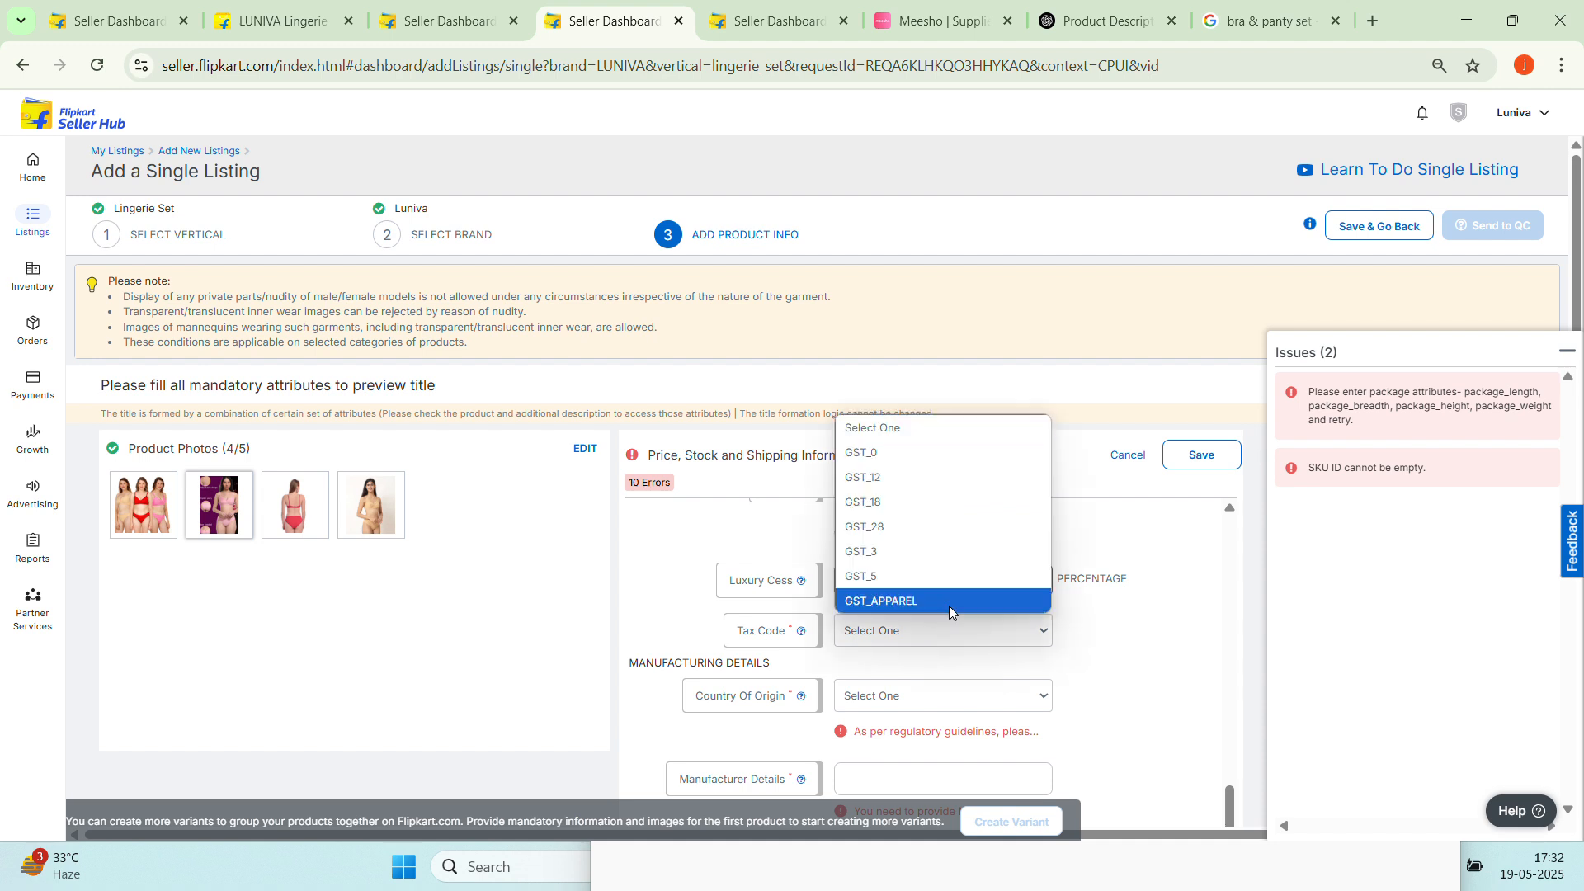
pyautogui.click(947, 598)
# Choose India as the country of origin and dismiss the chat notification covering the page
pyautogui.scroll(-1, 1100, 690)
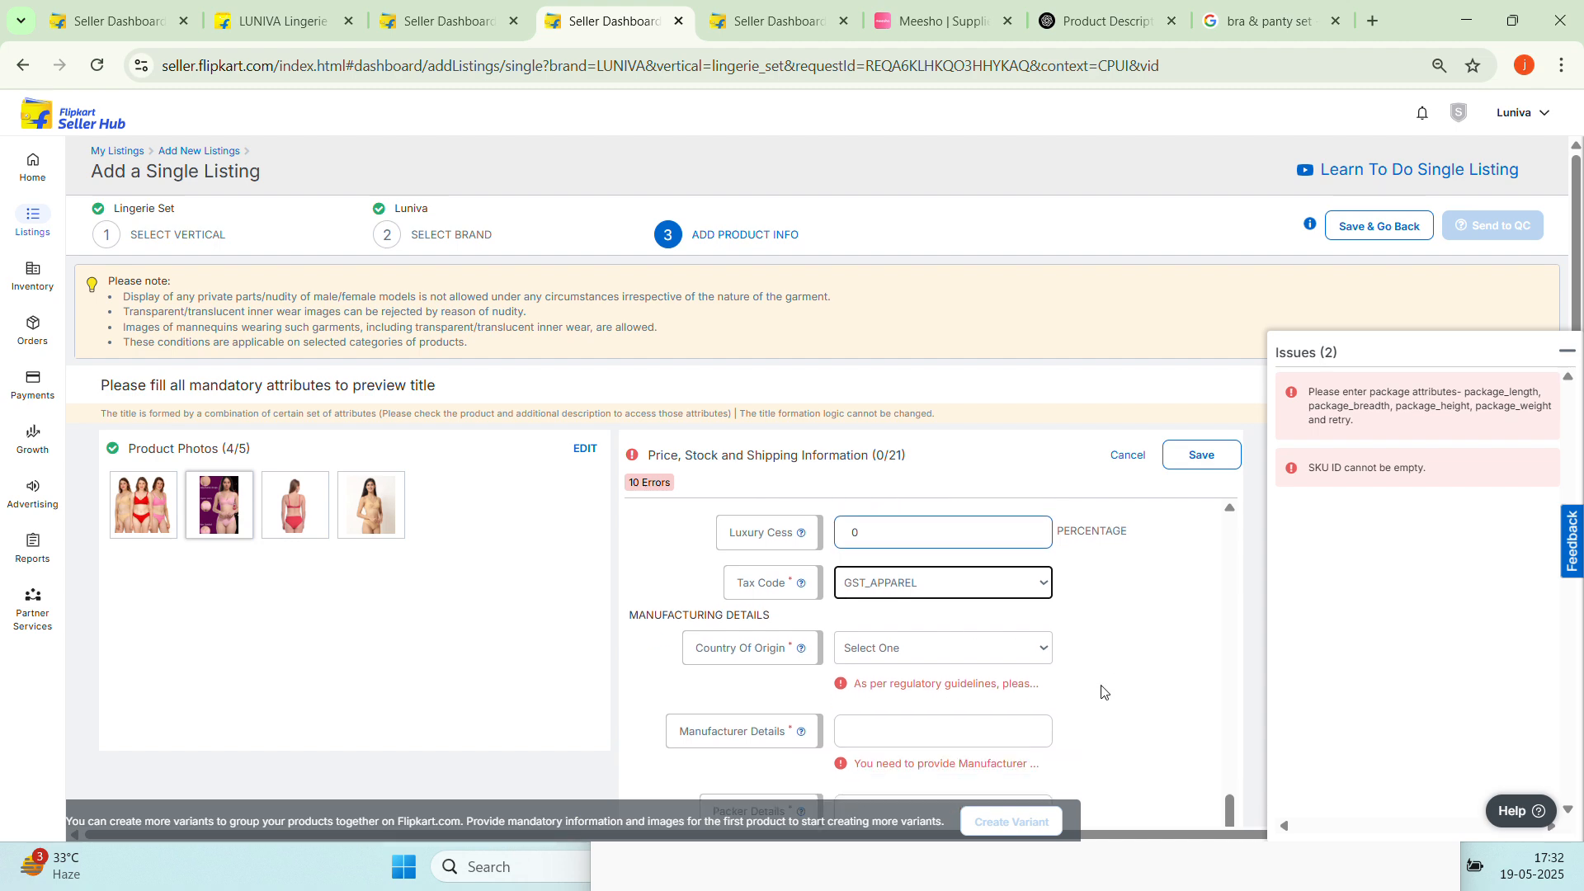
pyautogui.click(947, 609)
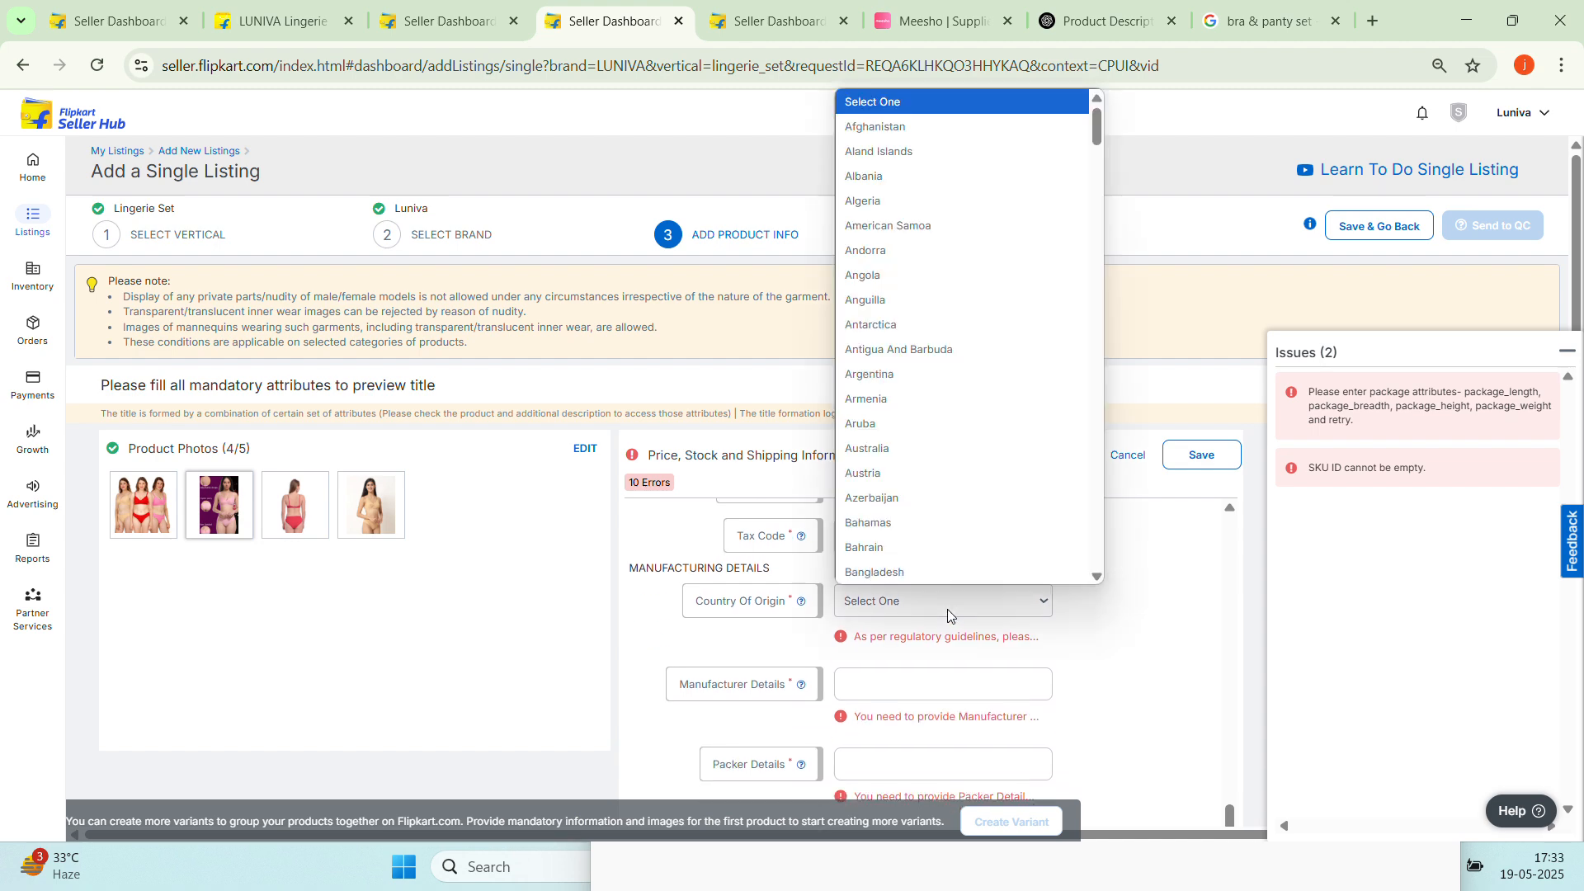
pyautogui.scroll(-3, 947, 609)
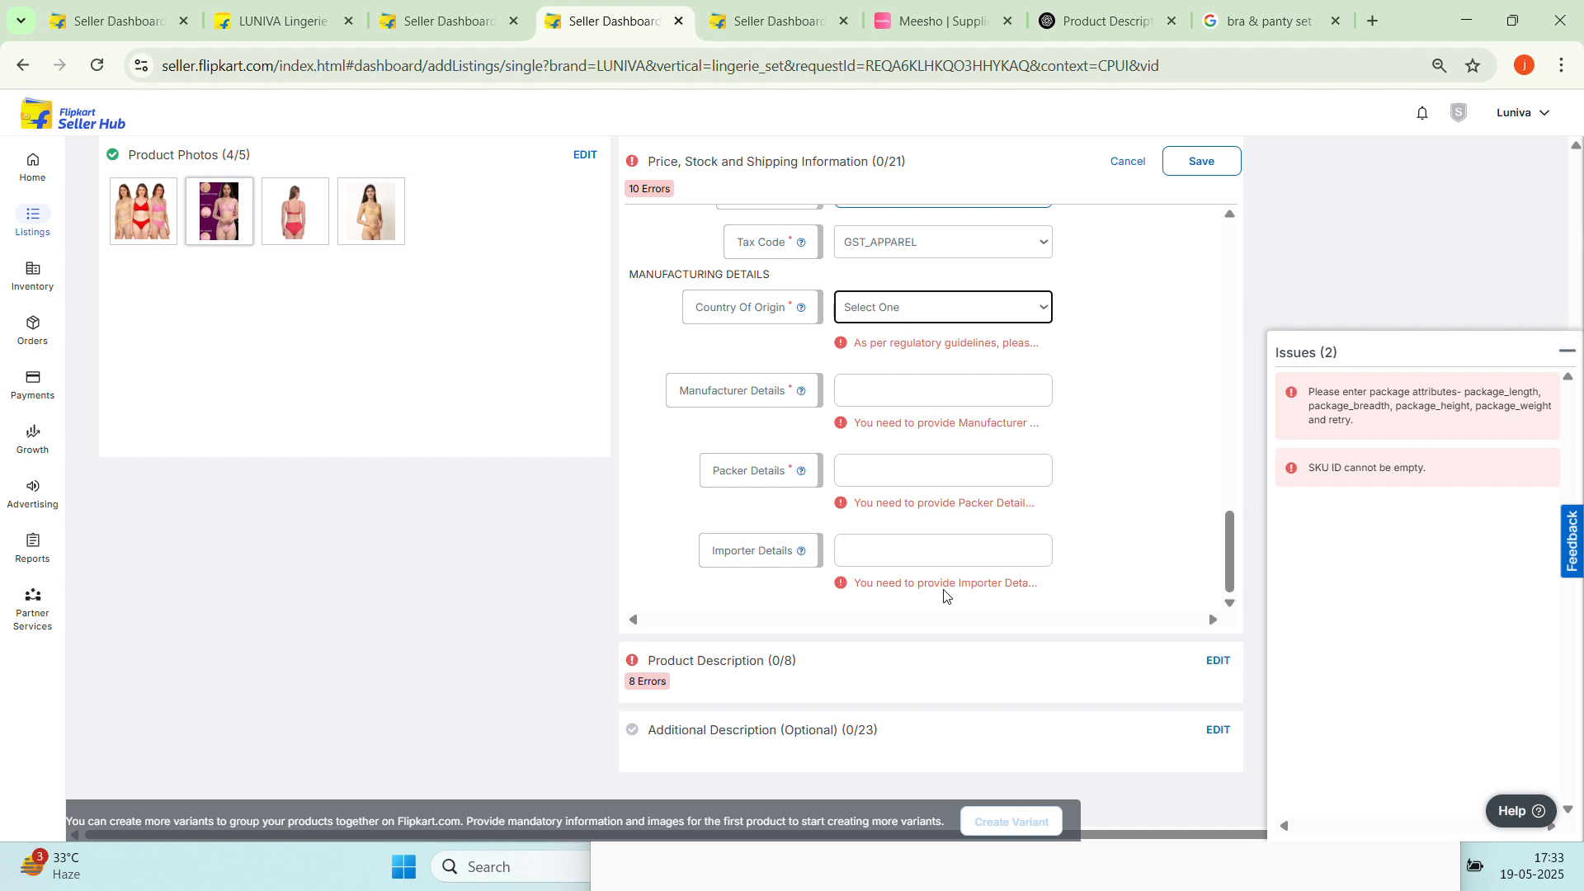
pyautogui.scroll(3, 949, 602)
pyautogui.scroll(-3, 982, 590)
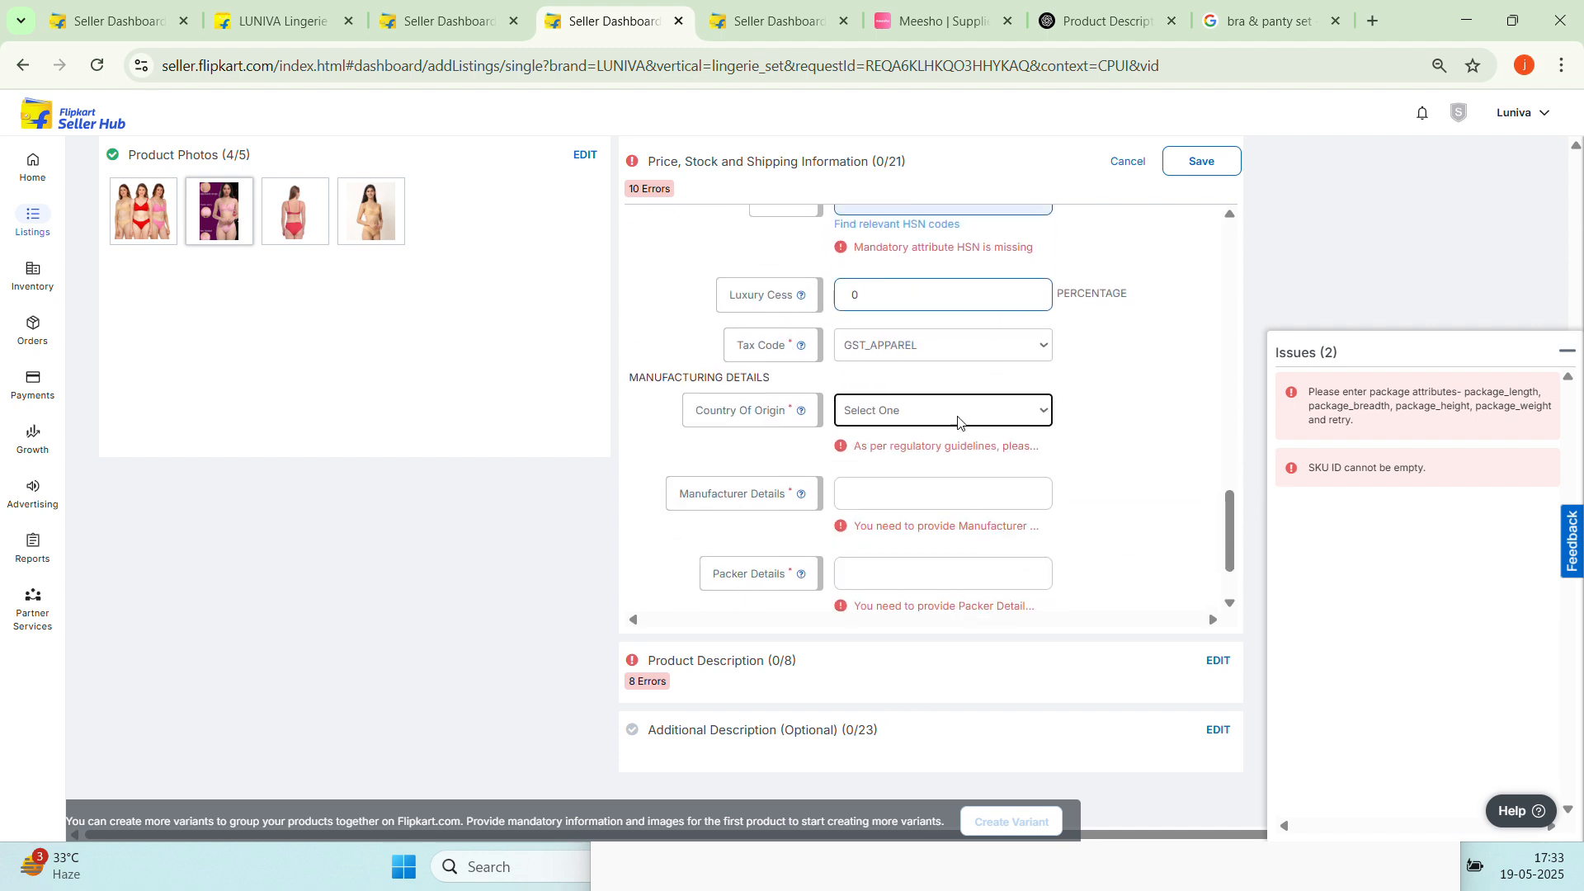
pyautogui.click(927, 413)
pyautogui.scroll(-5, 924, 528)
pyautogui.scroll(-6, 919, 577)
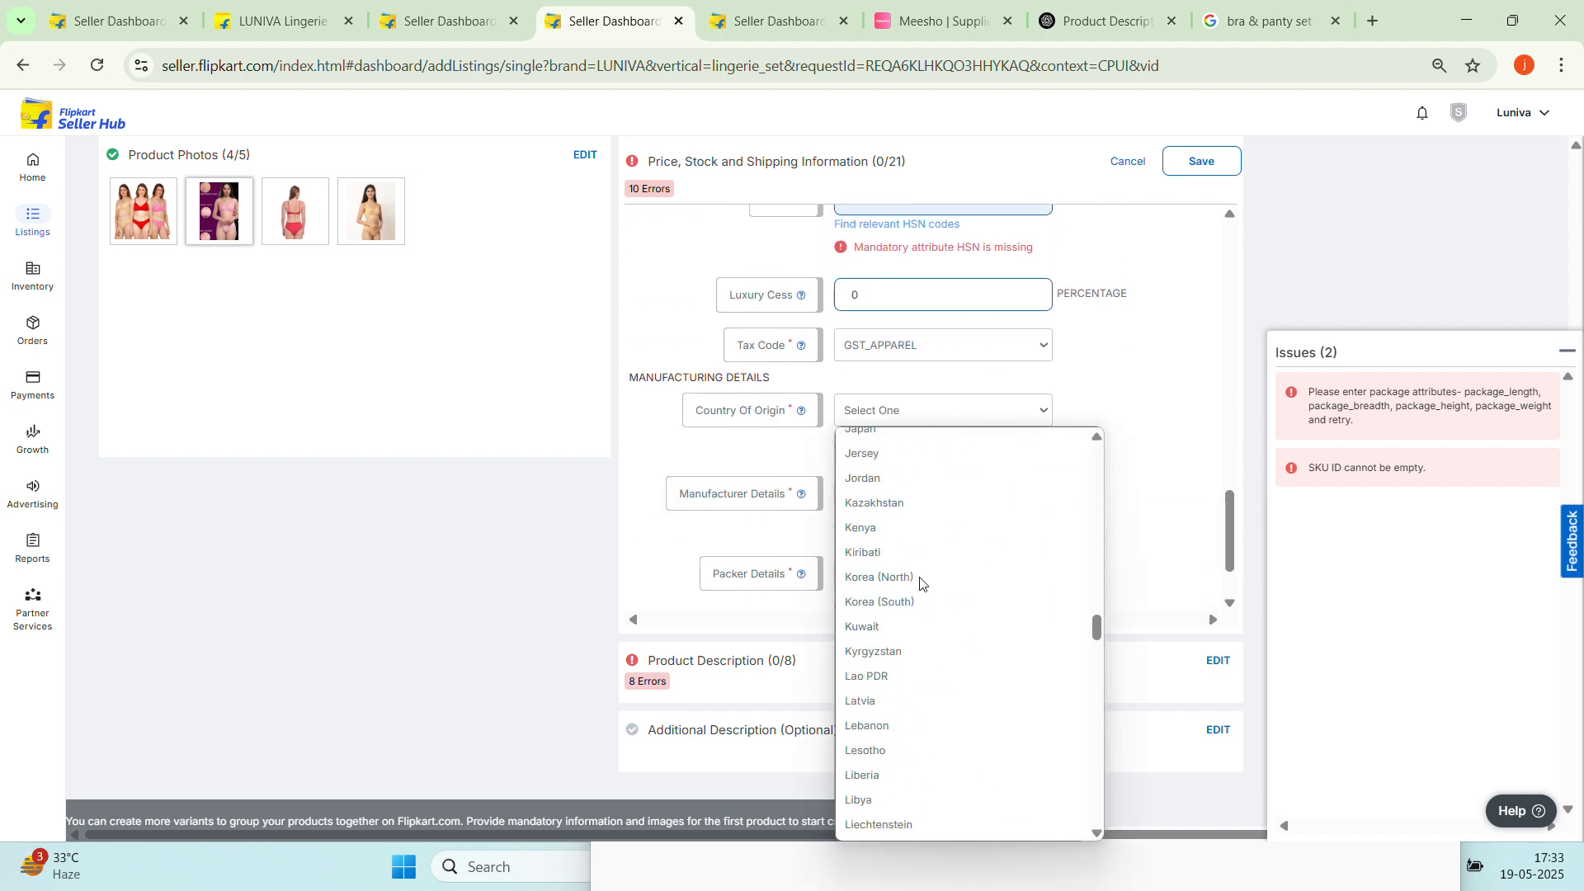
pyautogui.scroll(1, 919, 577)
pyautogui.scroll(5, 905, 537)
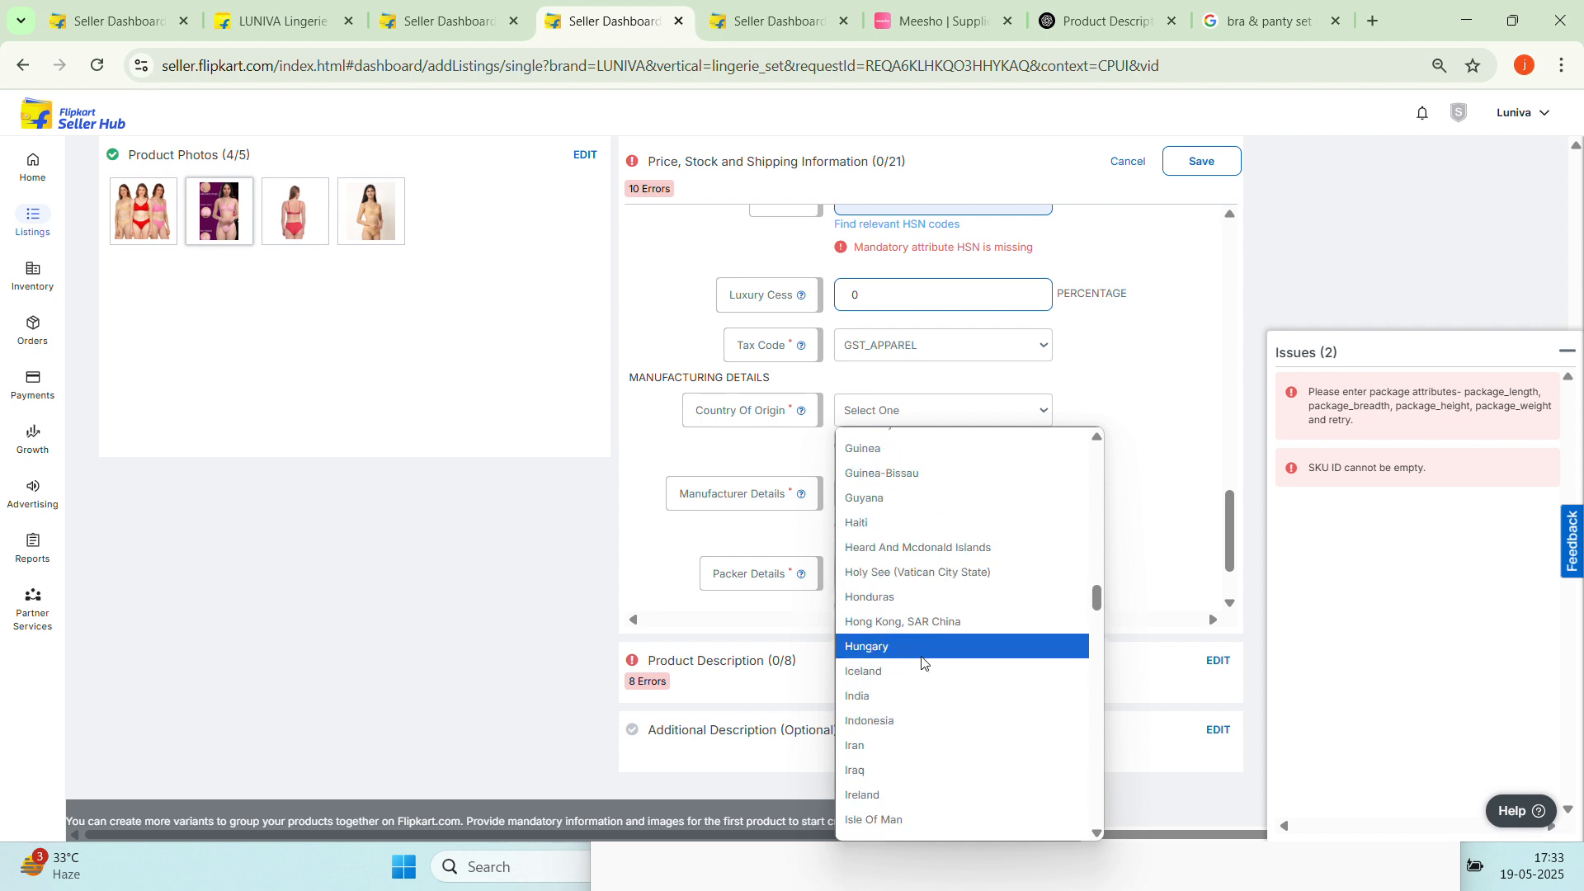
pyautogui.click(926, 700)
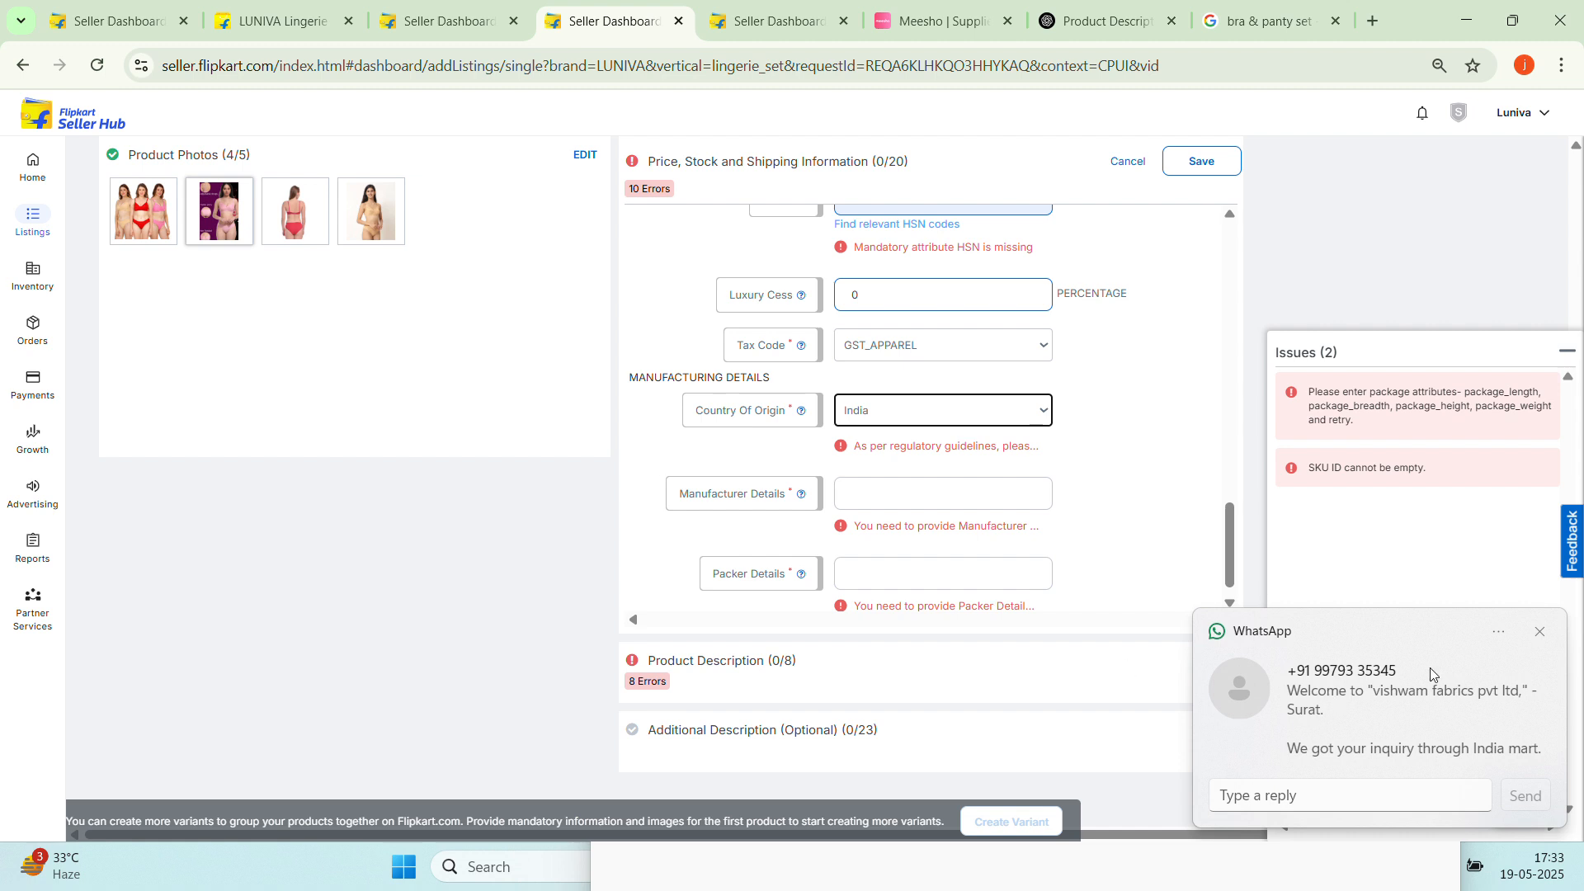
pyautogui.click(1534, 632)
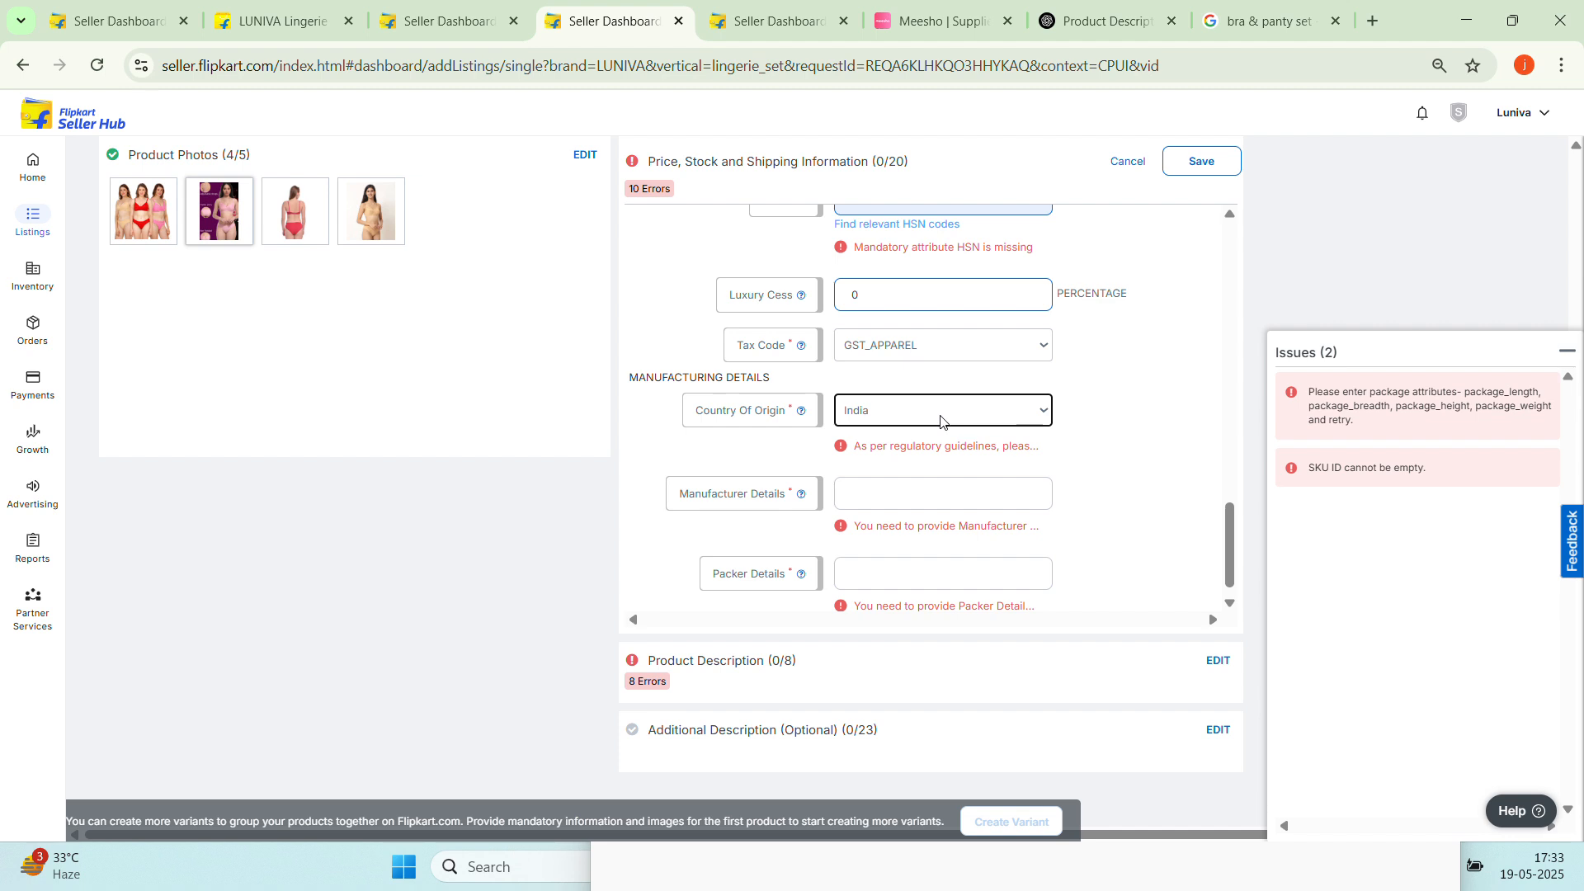
# Fill in the manufacturer details with "Agra, utter pradesh, india" and the packer details with "noida utterpradesh"
pyautogui.click(941, 491)
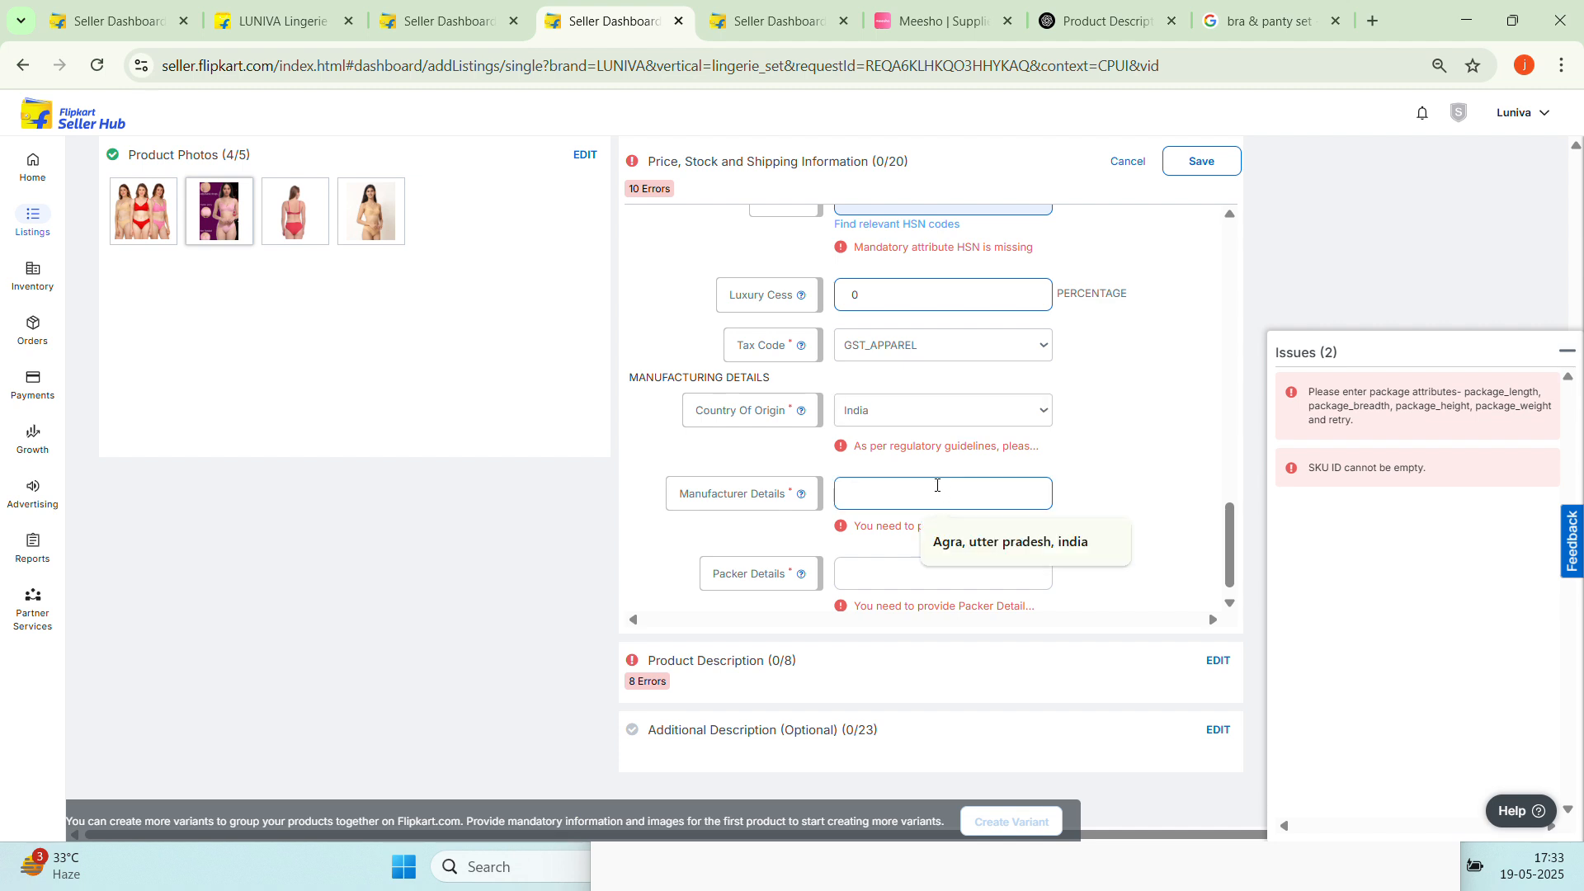
pyautogui.click(979, 541)
pyautogui.click(969, 565)
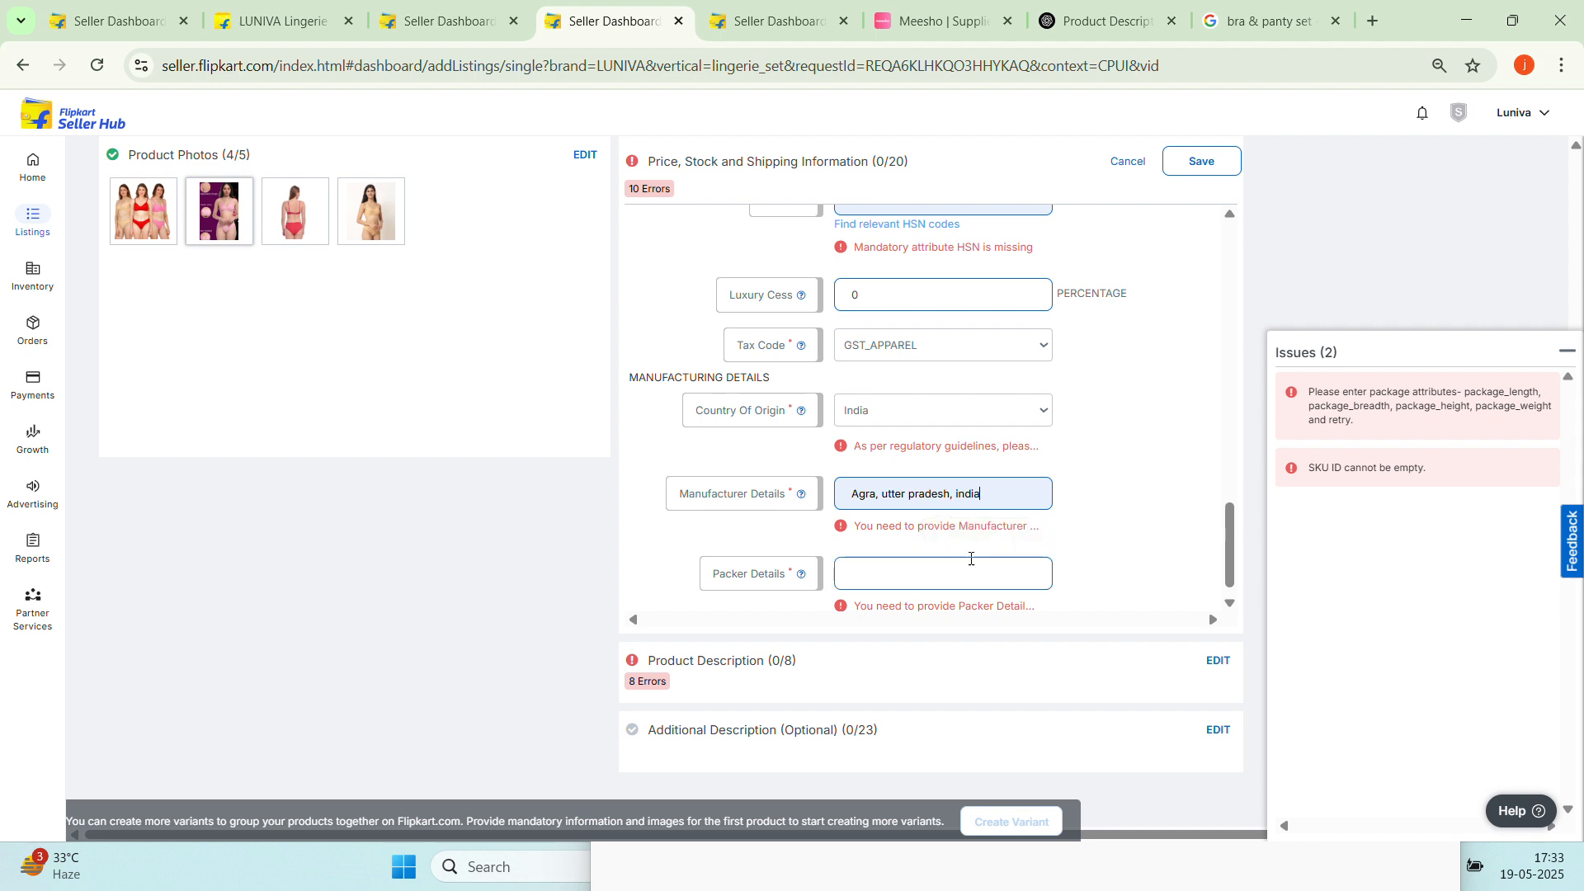
pyautogui.click(981, 630)
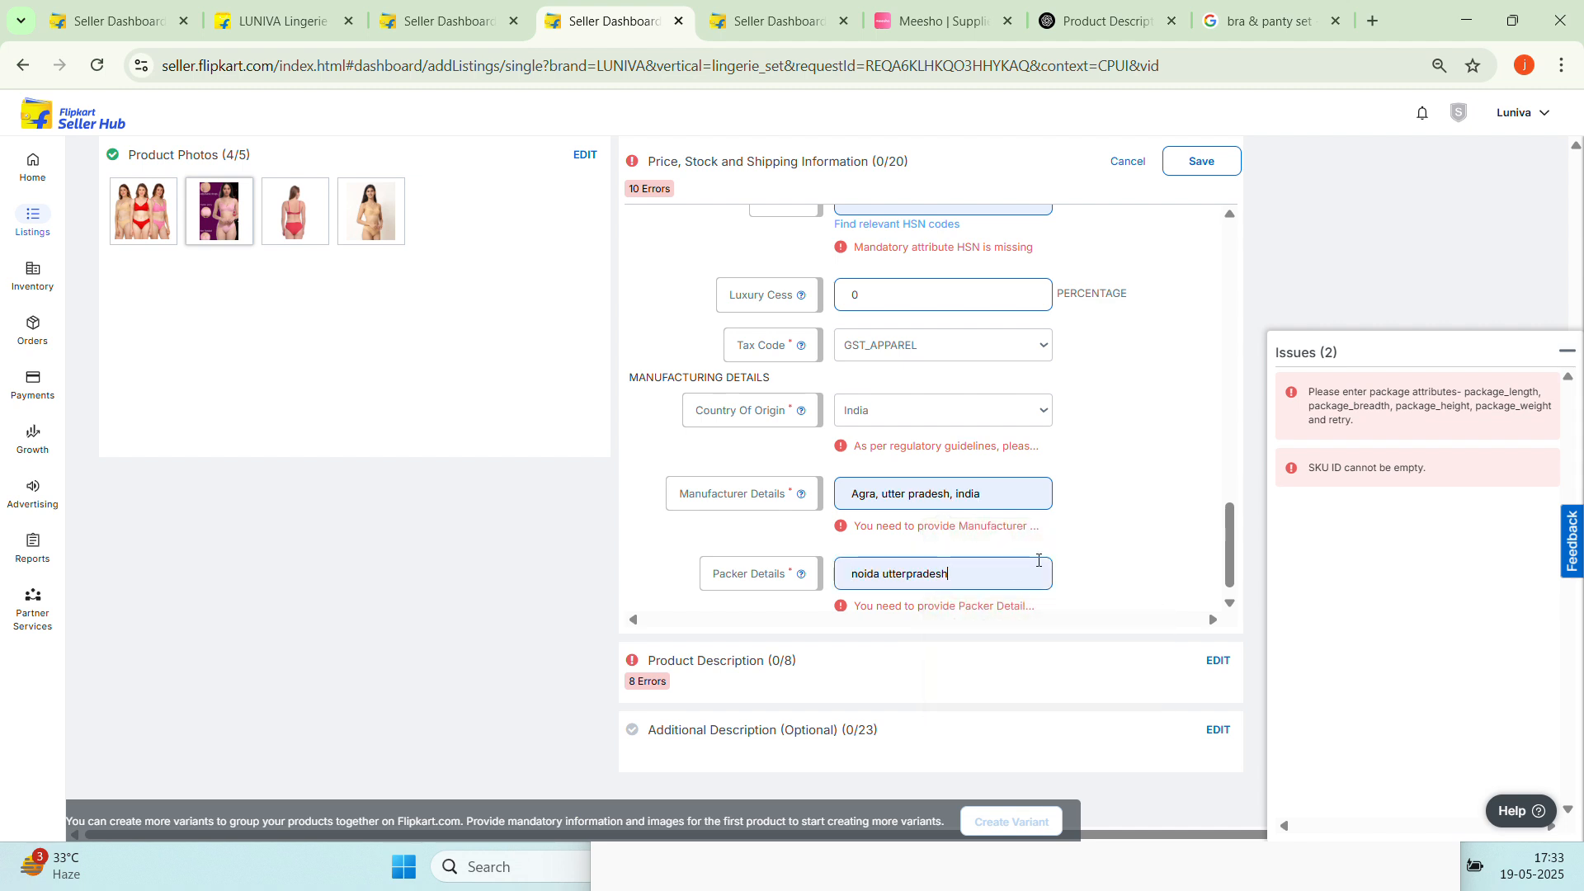
# Save the price, stock and shipping information
pyautogui.scroll(-1, 1038, 559)
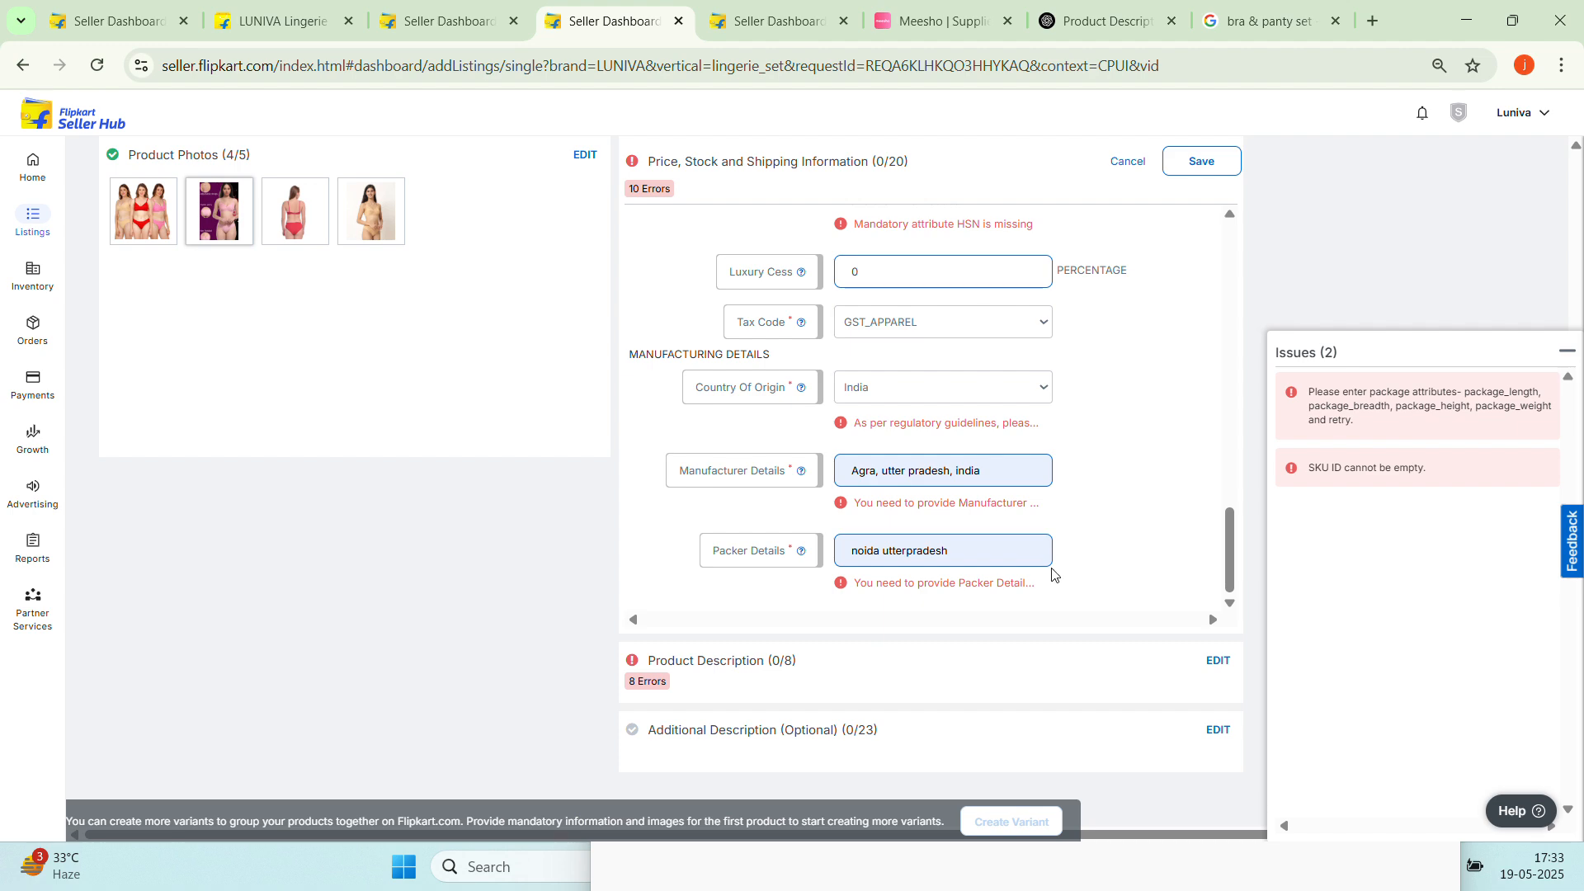
pyautogui.scroll(3, 1056, 561)
pyautogui.click(1220, 163)
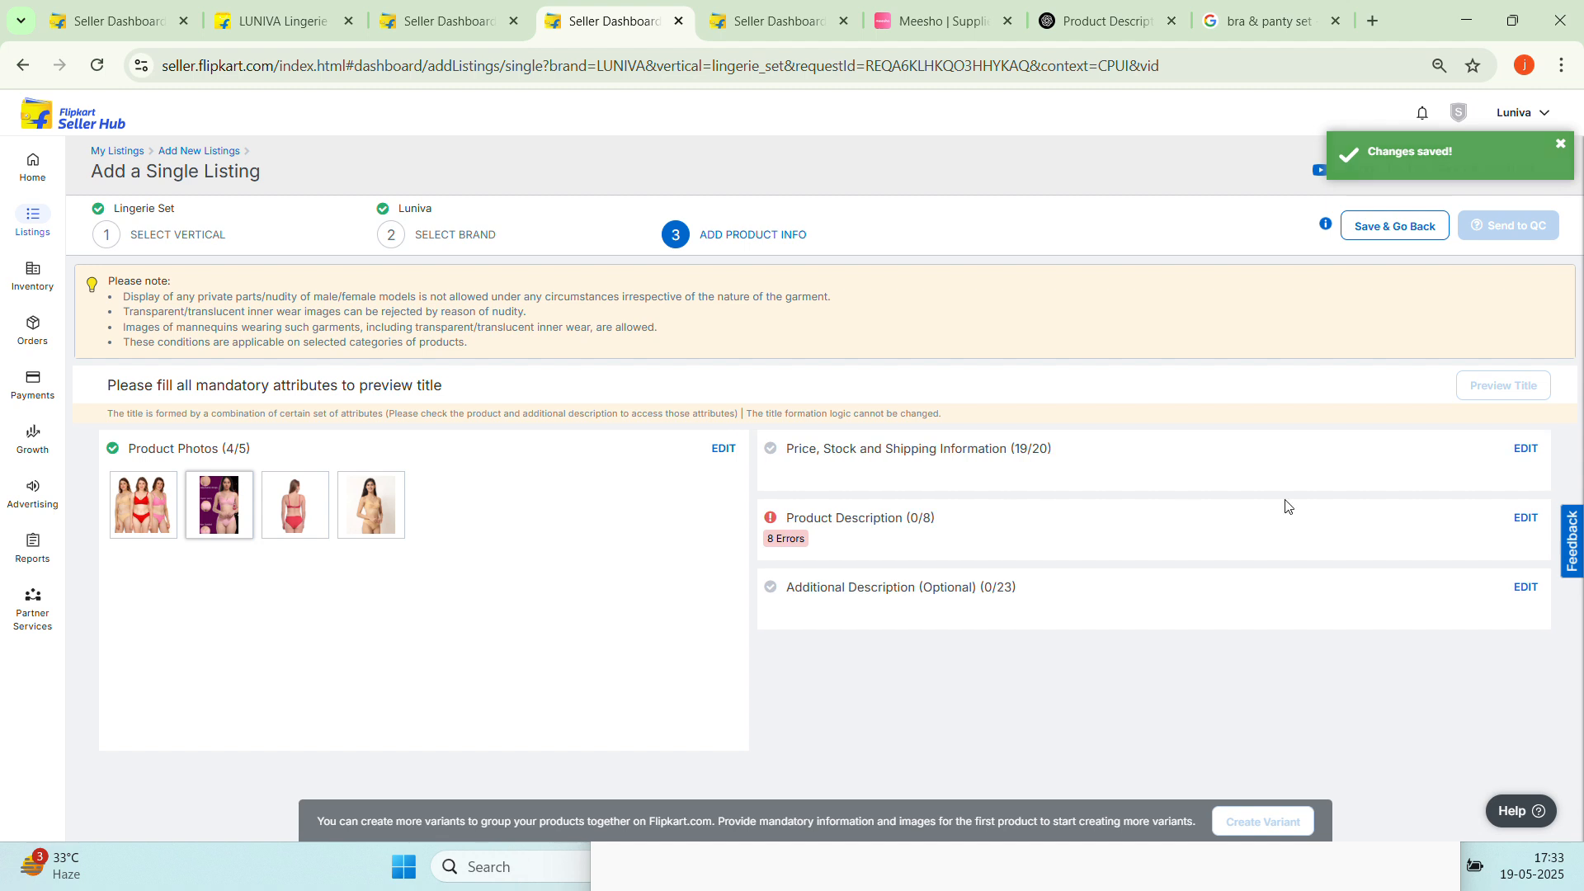
# Reopen the price, stock and shipping information and review its fields for a missing entry
pyautogui.click(1526, 448)
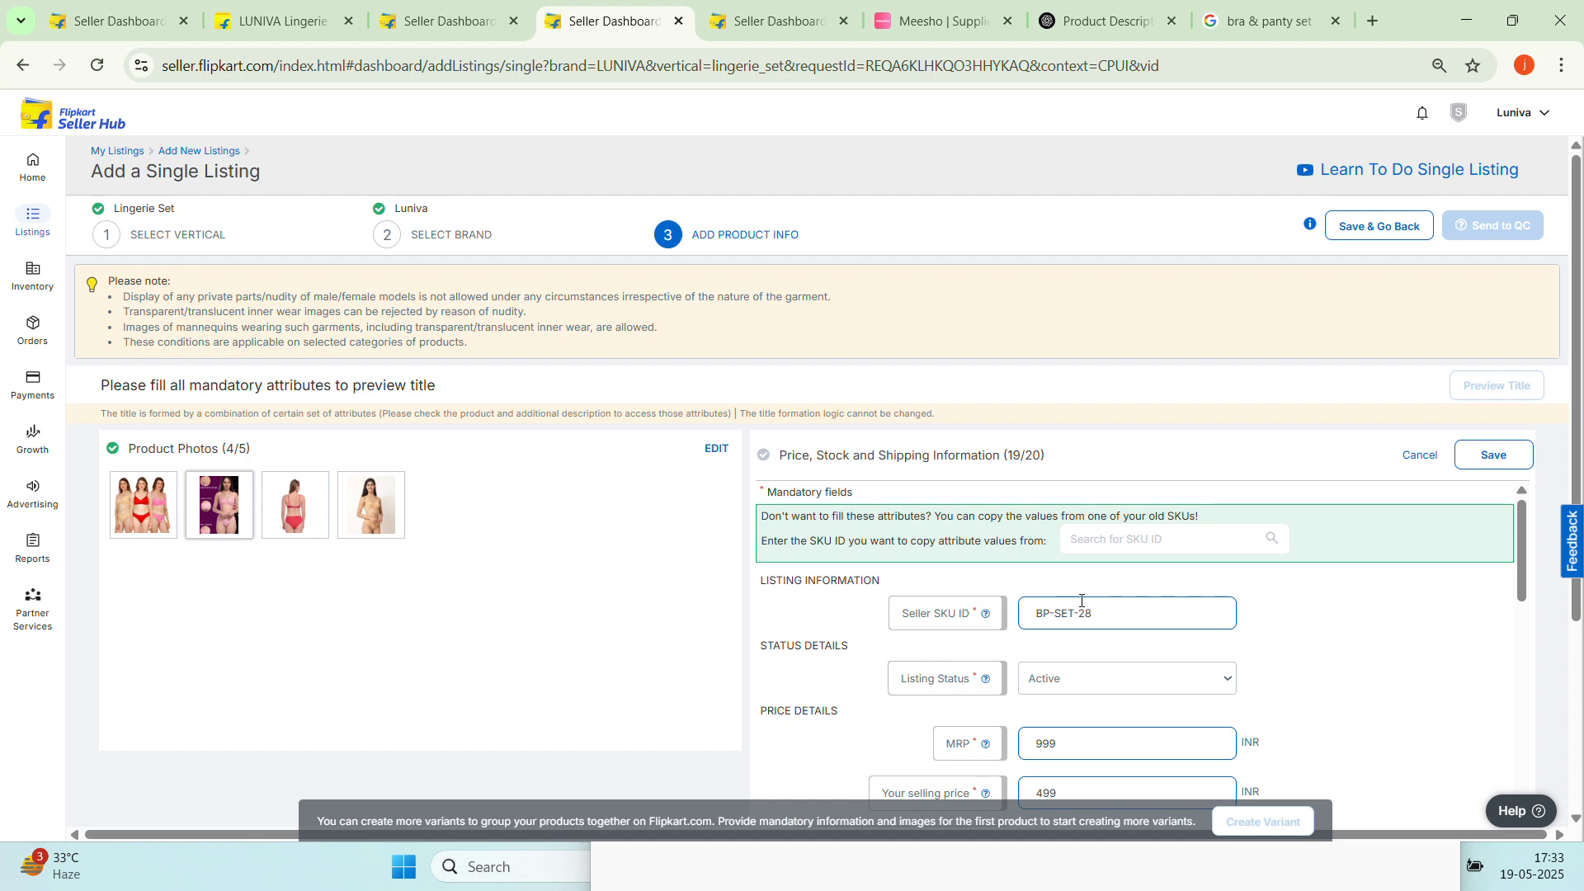
pyautogui.scroll(-8, 1103, 602)
pyautogui.scroll(-8, 1103, 602)
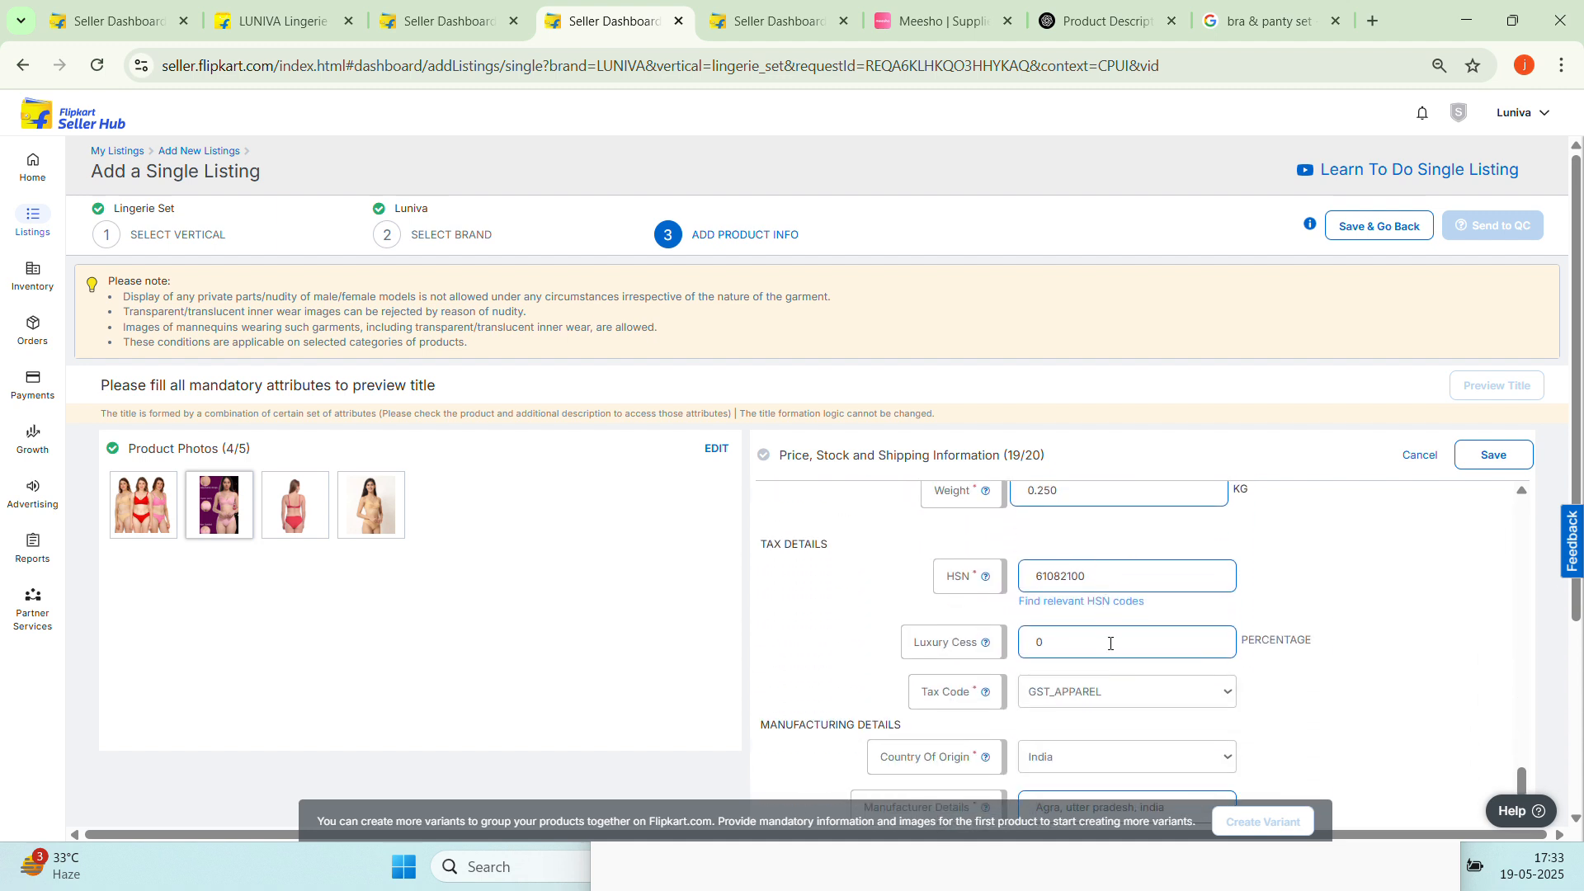
pyautogui.scroll(-3, 1106, 640)
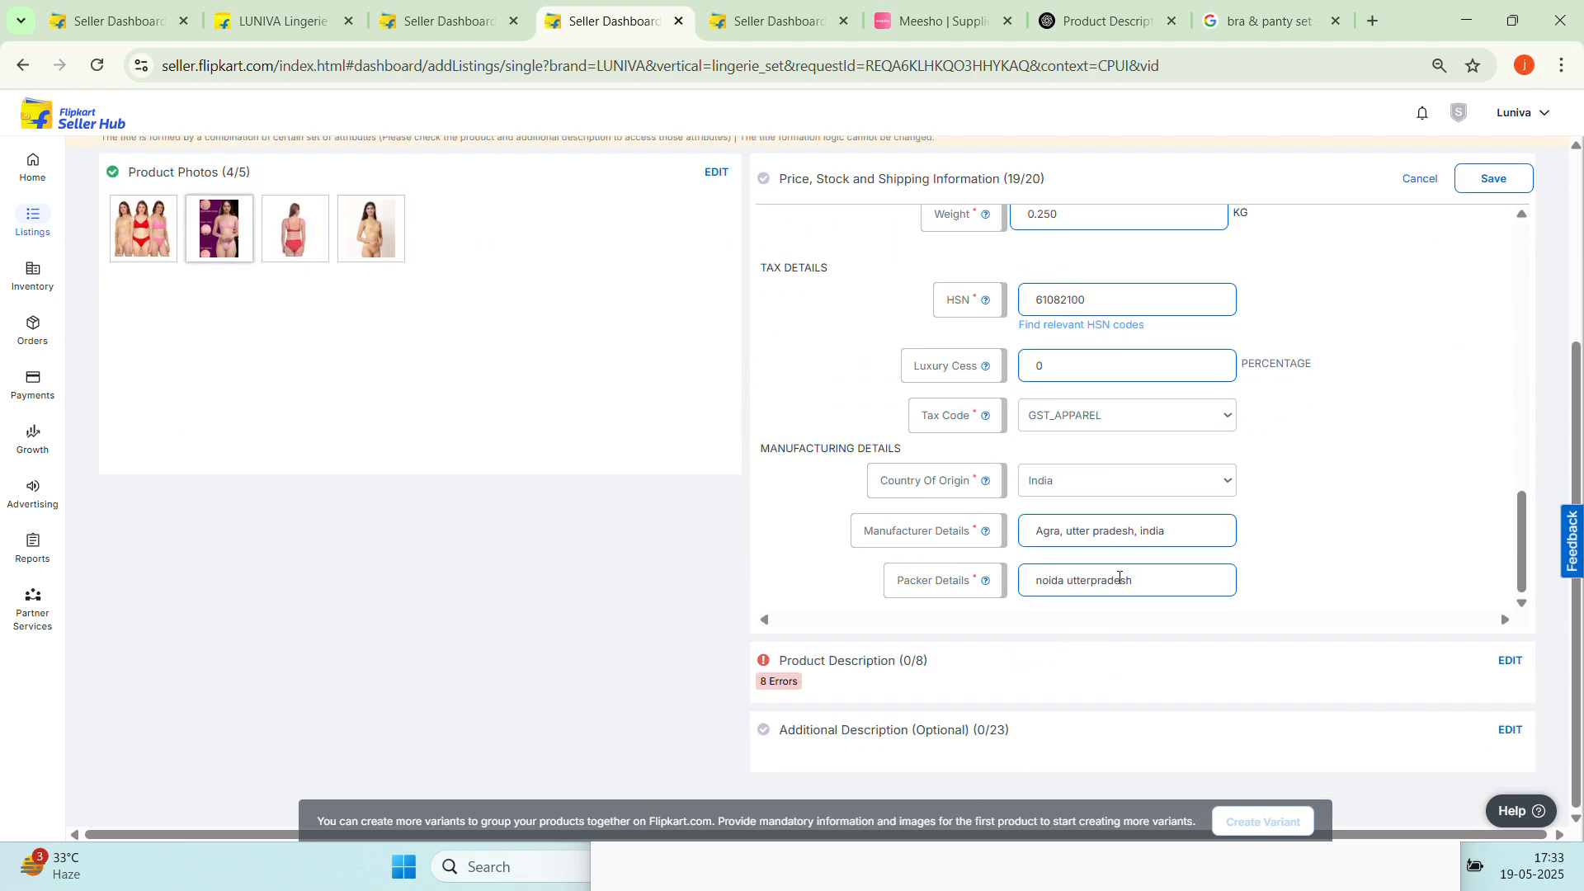
pyautogui.scroll(3, 1125, 540)
pyautogui.scroll(2, 1127, 543)
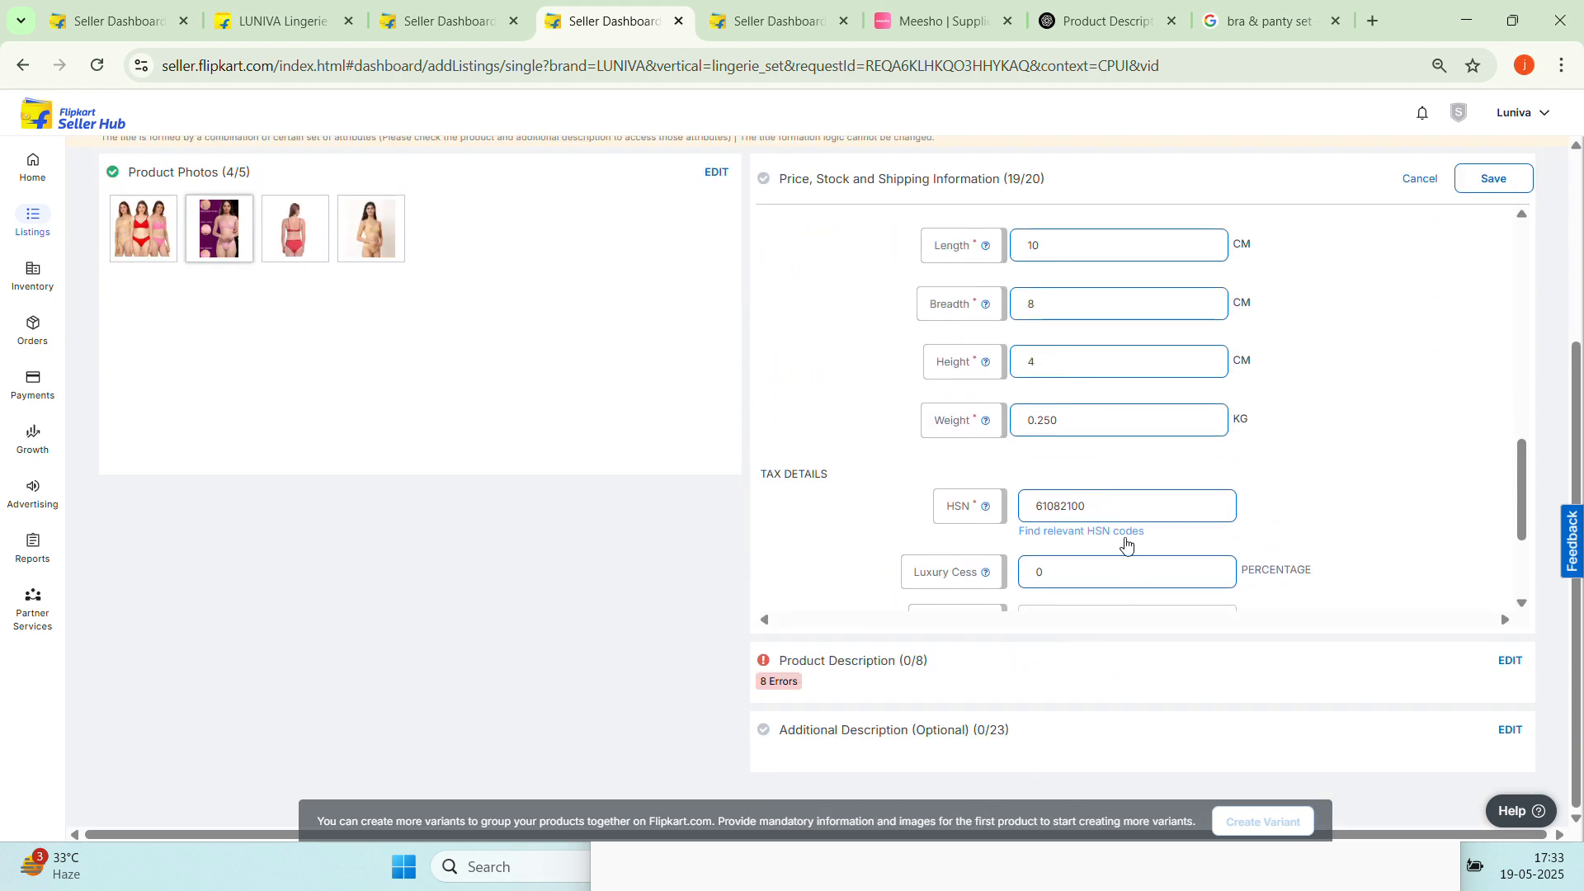
pyautogui.scroll(4, 1124, 538)
pyautogui.scroll(5, 1124, 538)
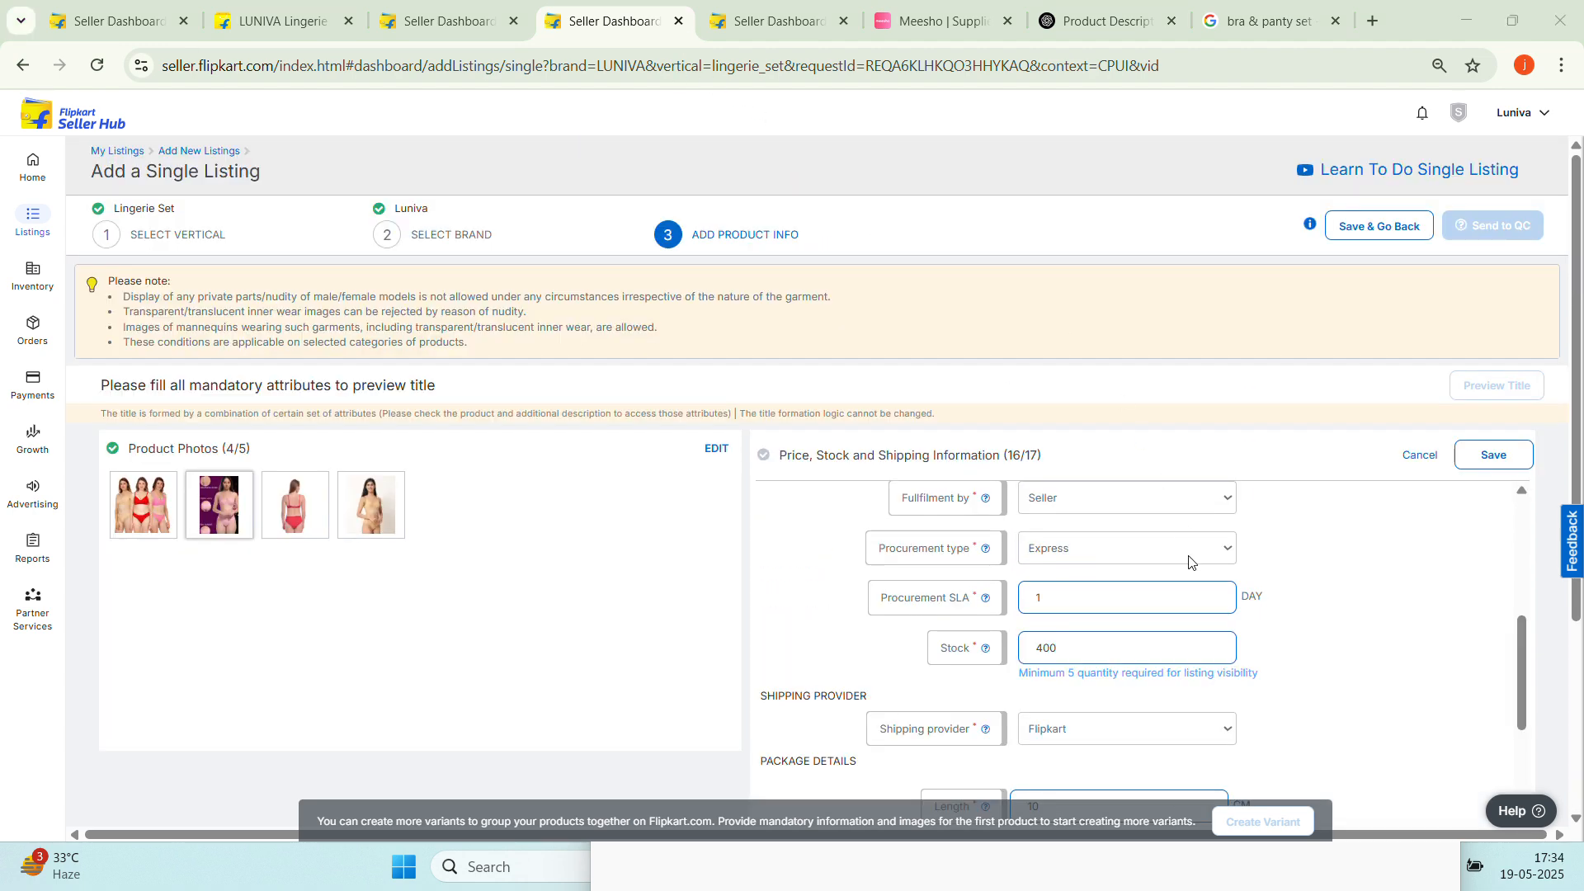
# Set the fulfilment to Seller and save the price, stock and shipping information again
pyautogui.click(1176, 500)
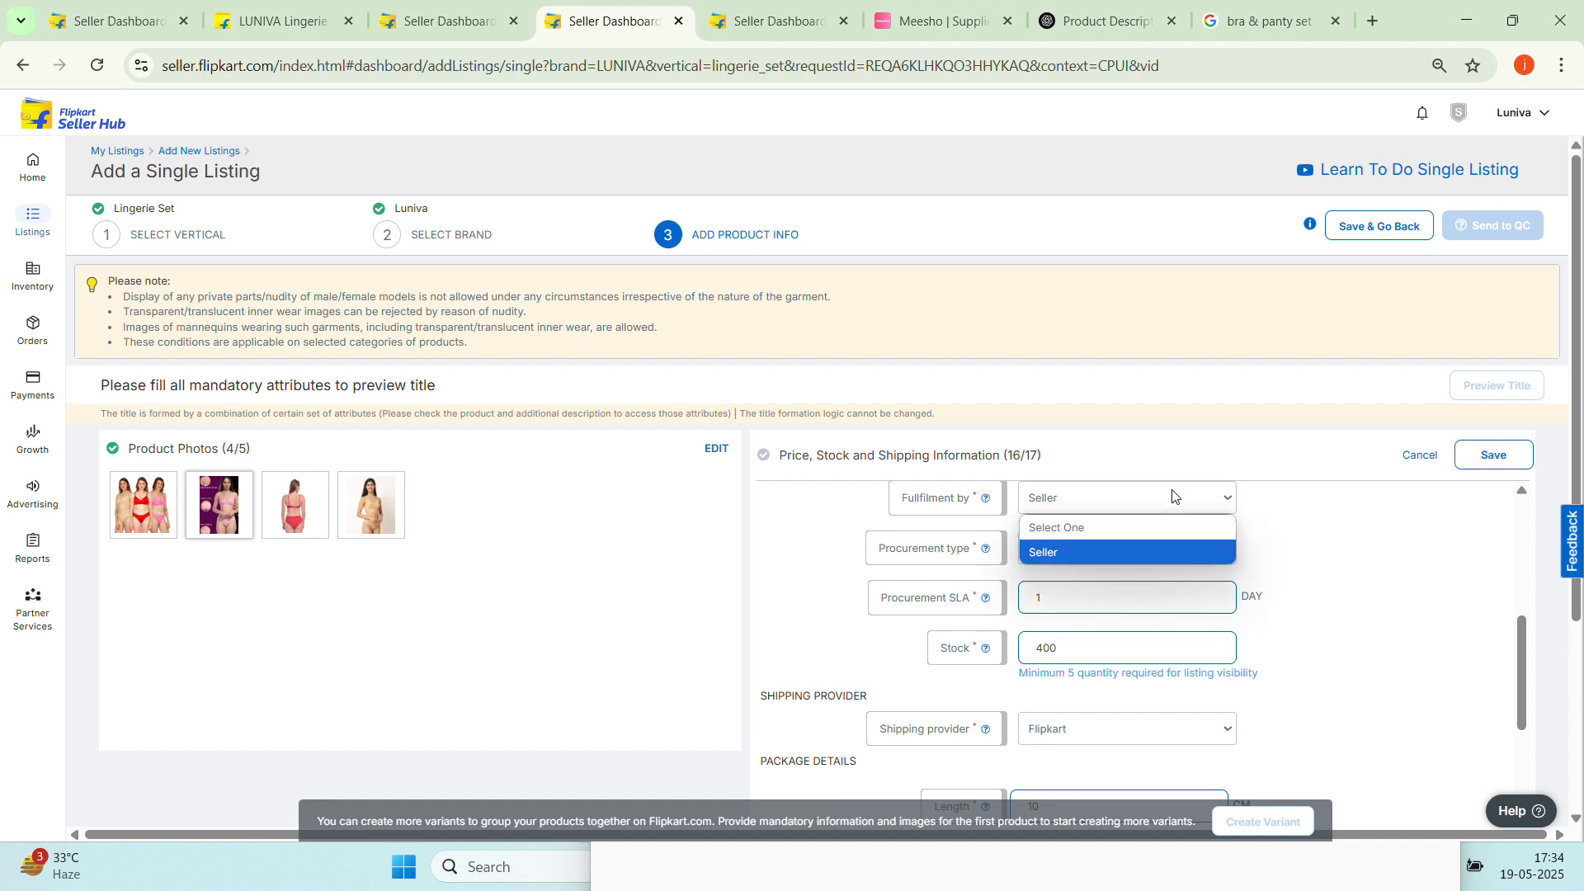
pyautogui.click(1151, 551)
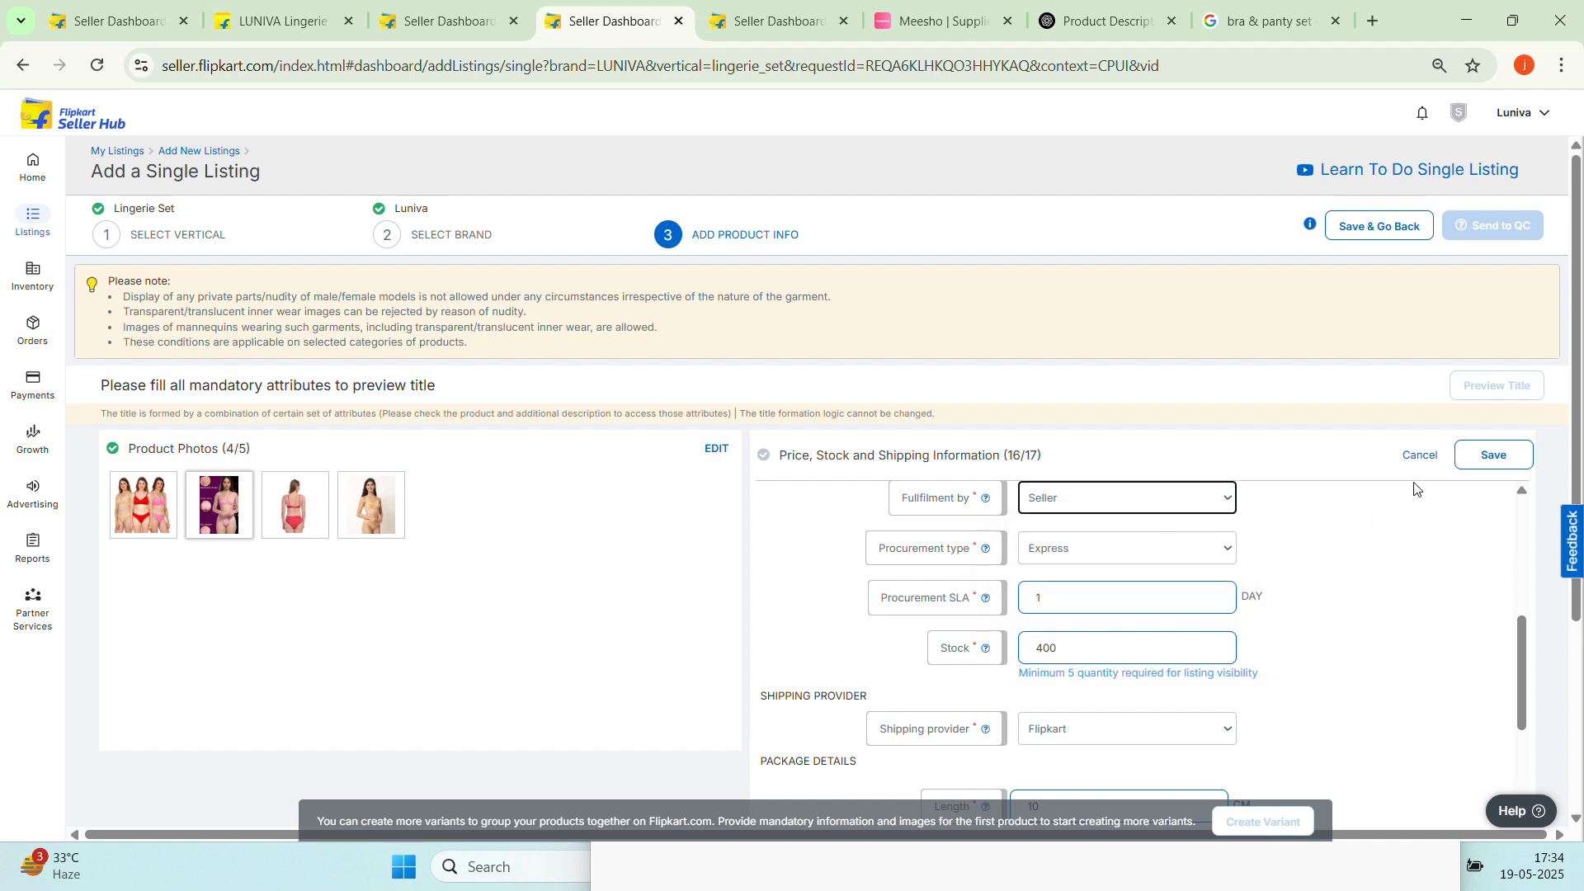
pyautogui.click(1464, 468)
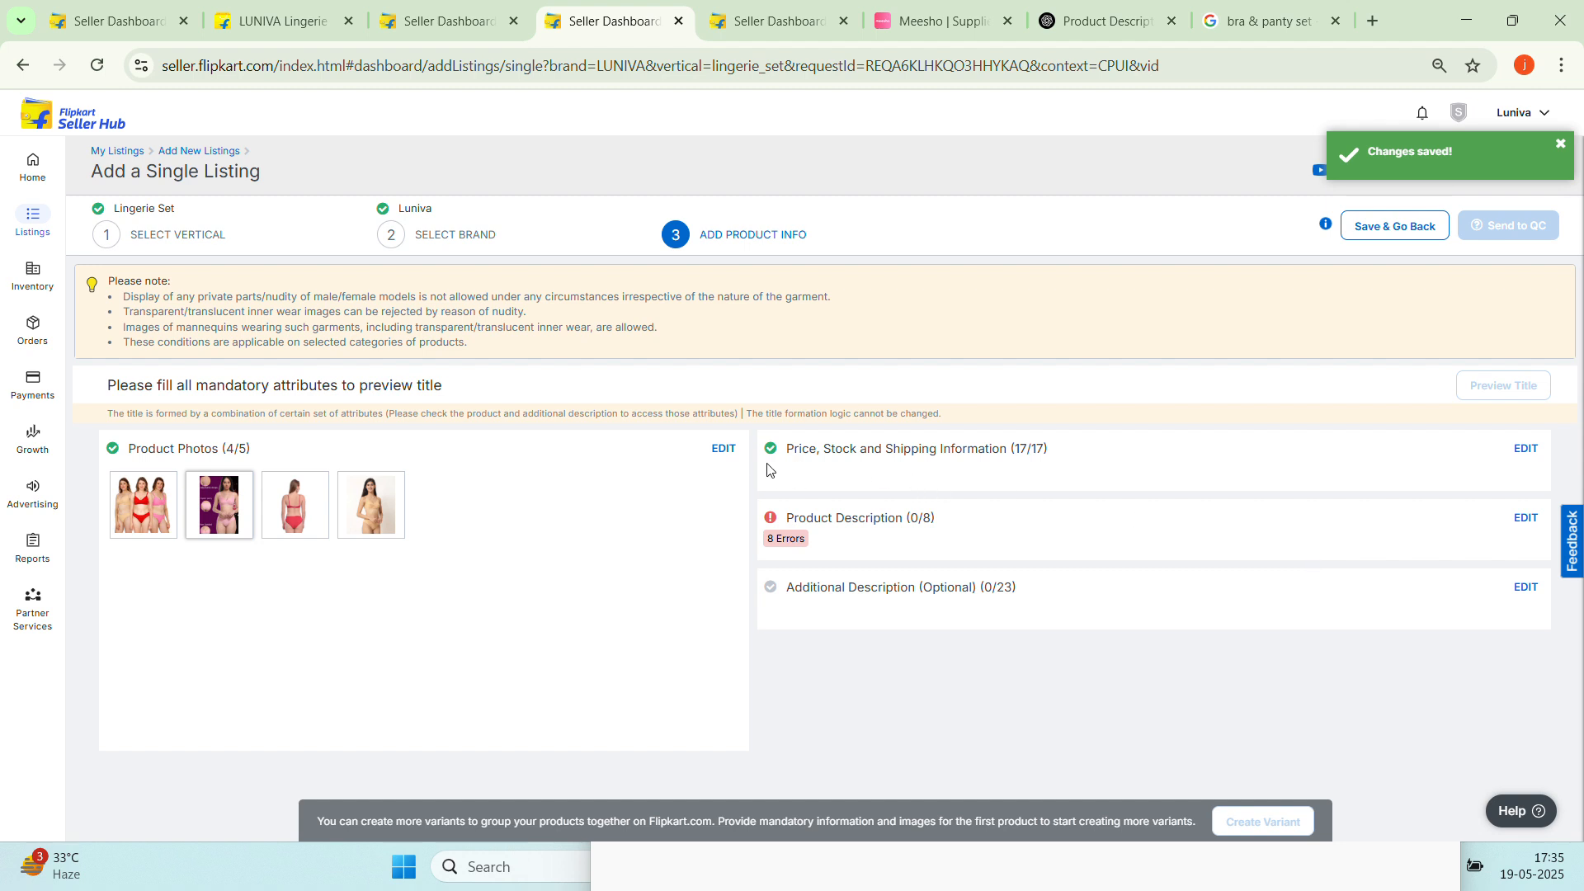
# Open the product description for editing and set the size to 28 using the Number size type
pyautogui.click(1524, 518)
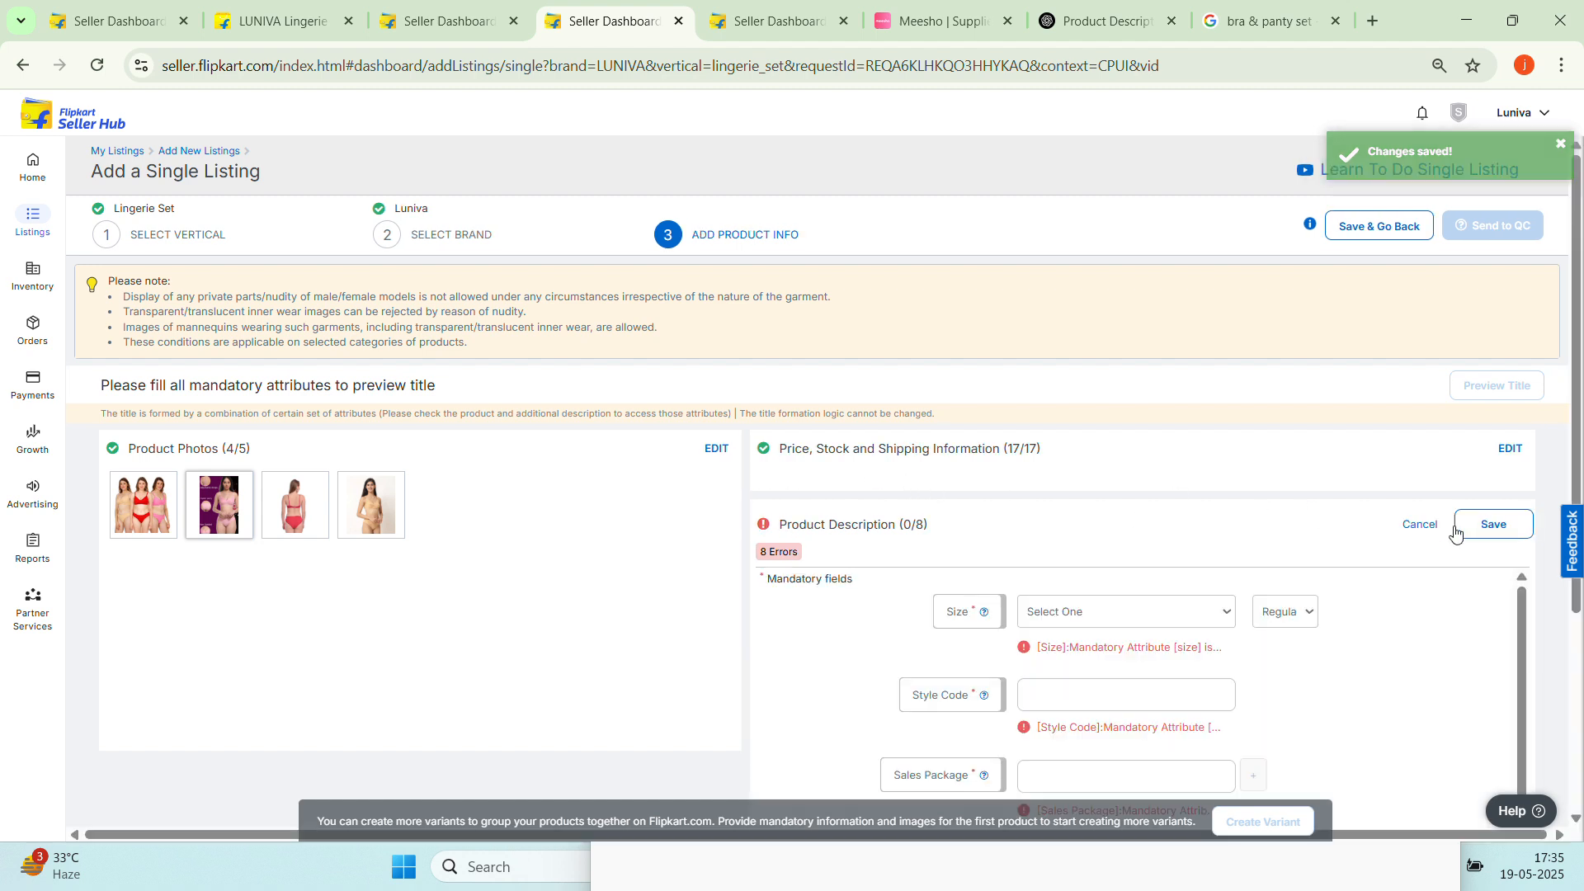
pyautogui.scroll(-2, 1155, 463)
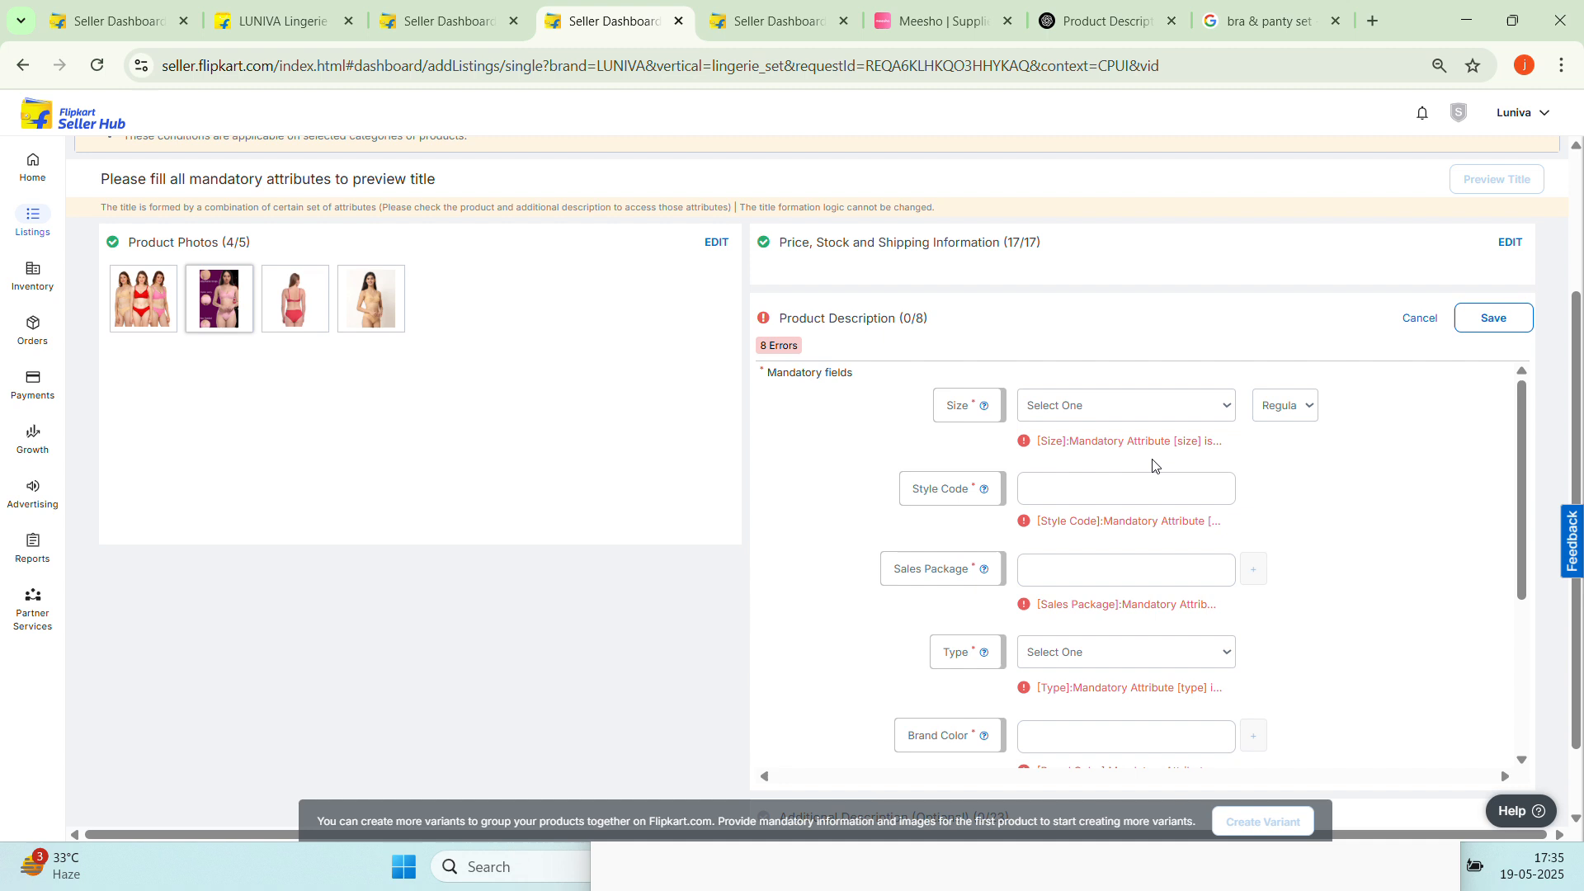
pyautogui.click(1167, 406)
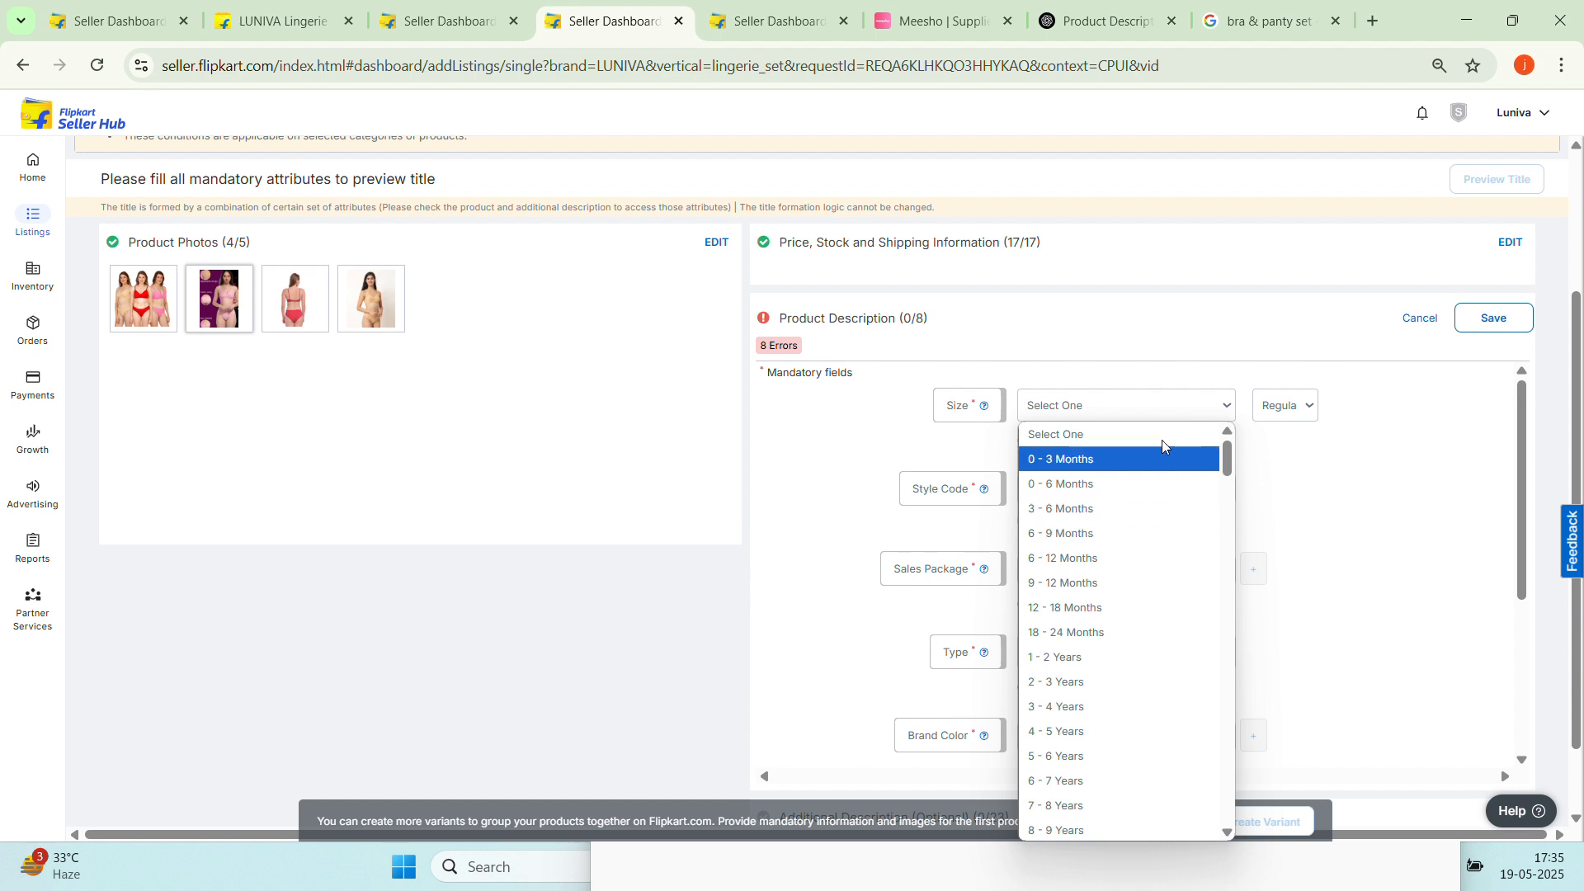
pyautogui.click(1300, 412)
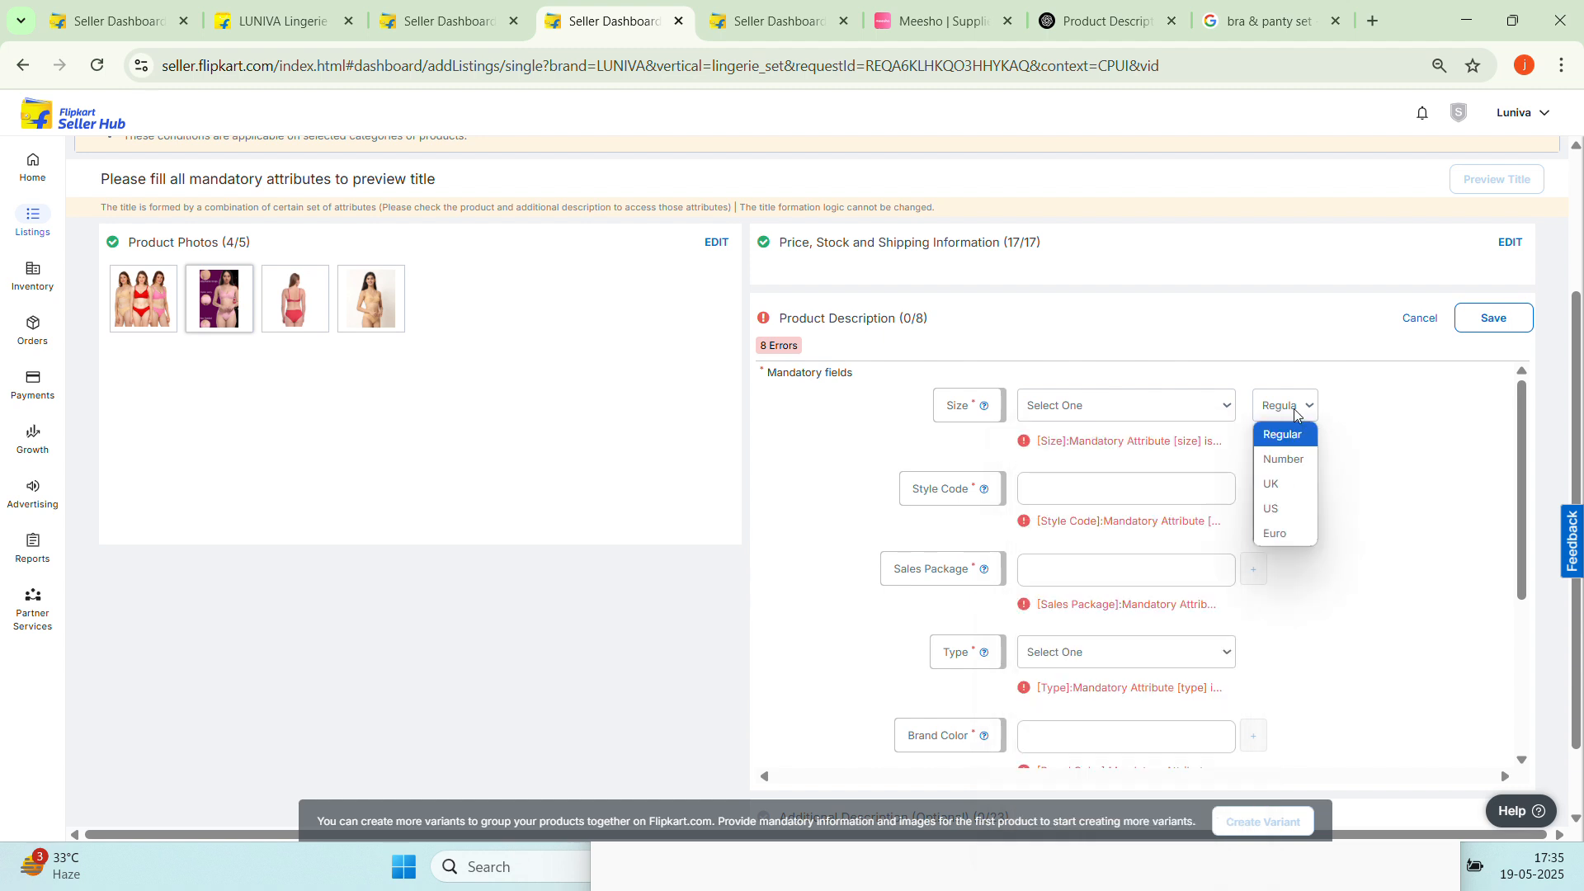
pyautogui.click(1300, 461)
pyautogui.click(1200, 413)
pyautogui.scroll(-10, 1172, 551)
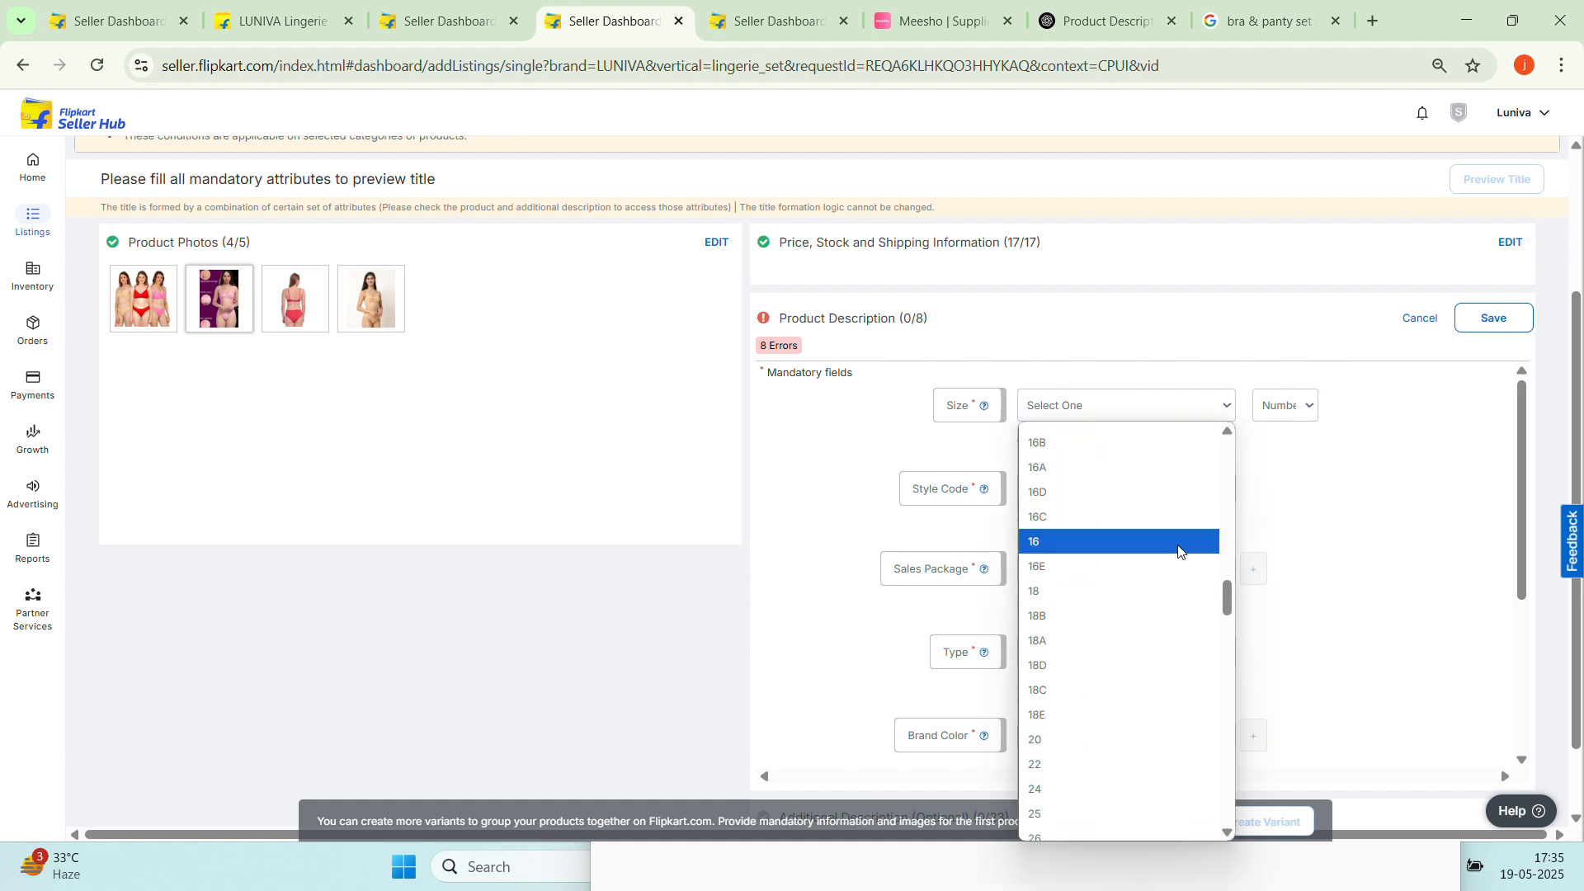
pyautogui.scroll(-5, 1172, 551)
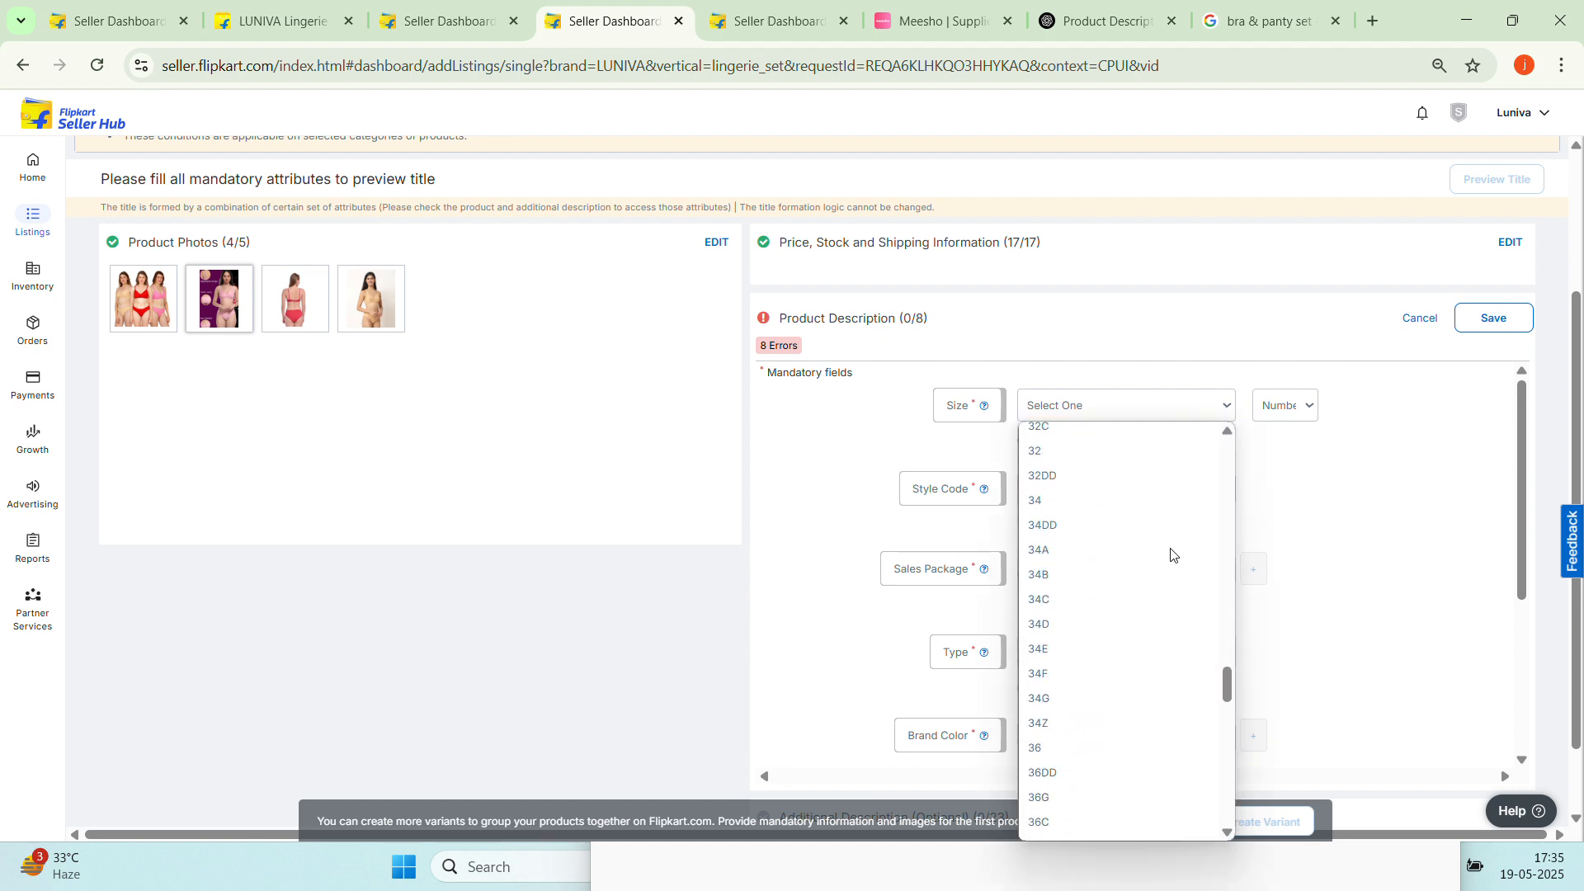
pyautogui.scroll(5, 1166, 547)
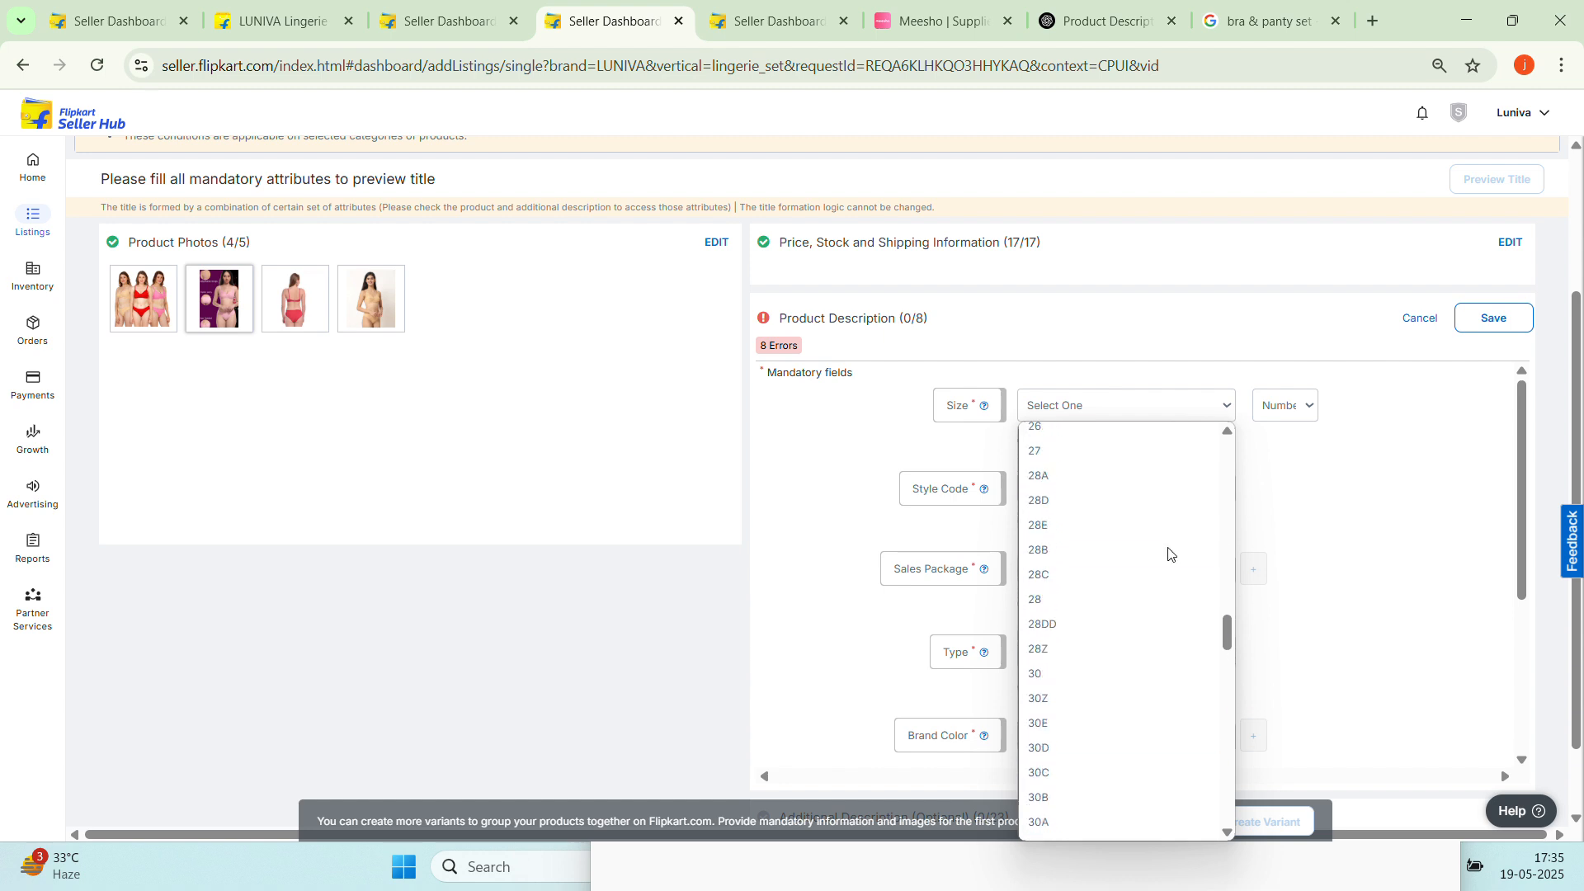
pyautogui.click(1119, 600)
# Switch to Notepad and copy the product title text from "Women's Plain pink" through "Bra & Panty Set.", leaving out the brand name
pyautogui.click(1136, 505)
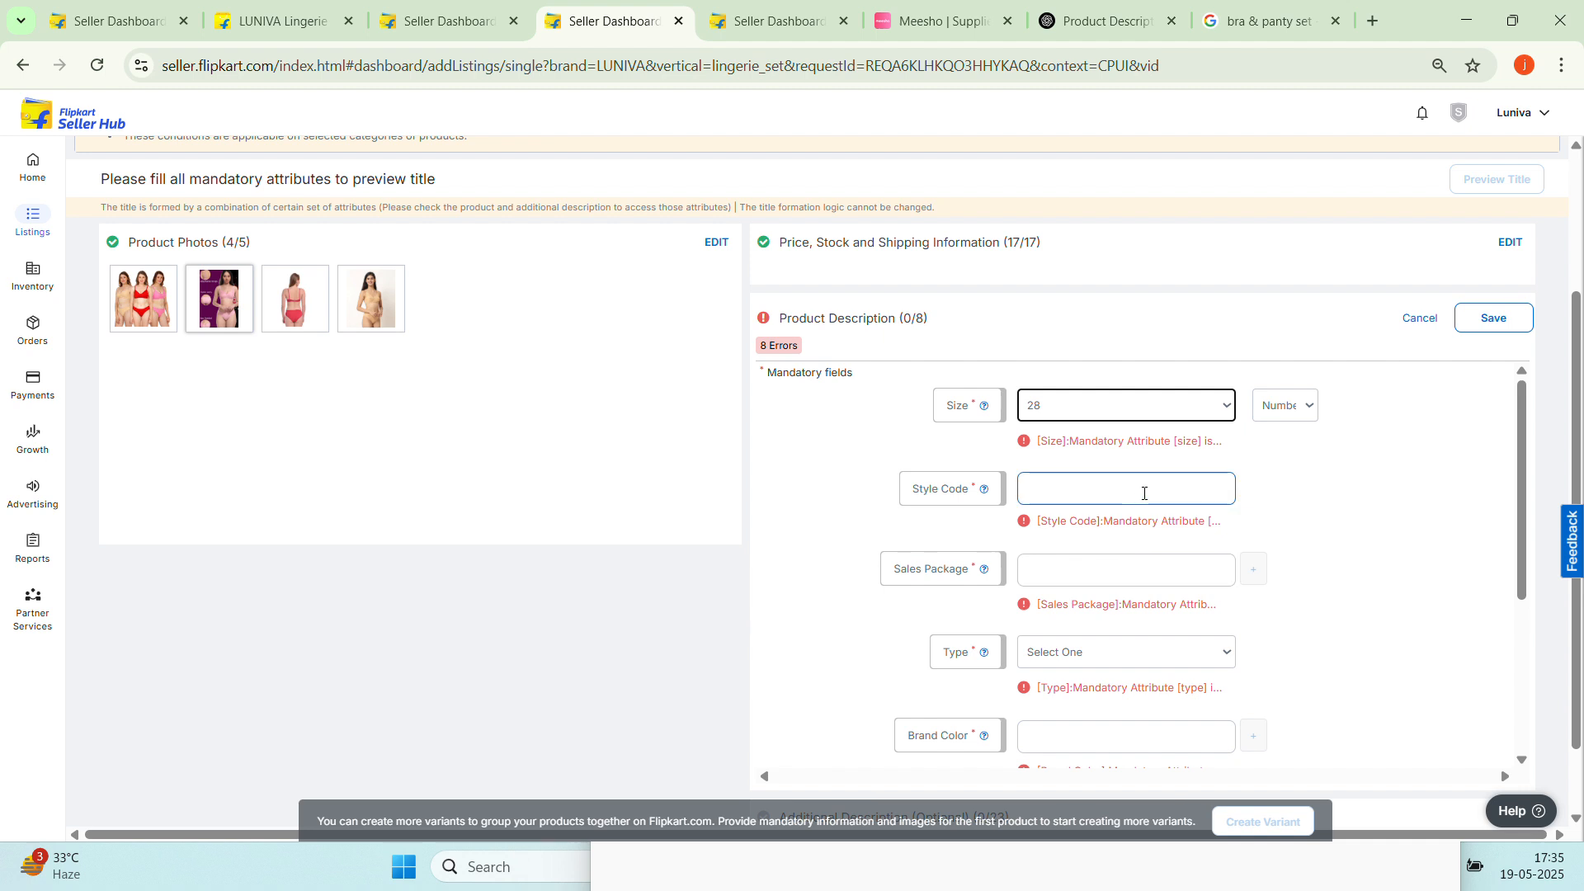
pyautogui.click(1144, 493)
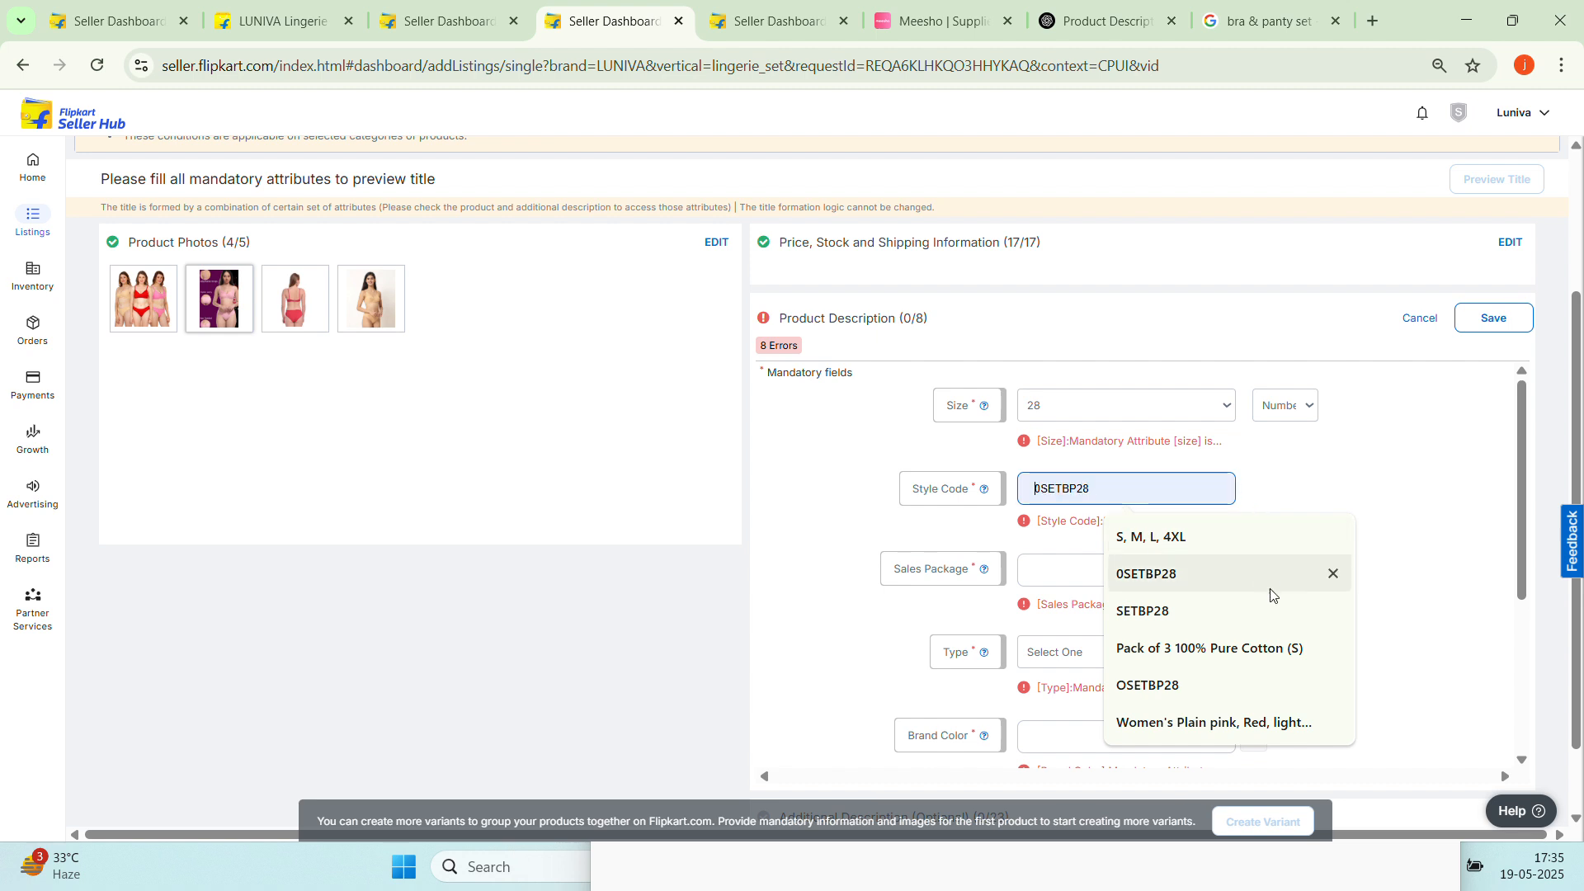
pyautogui.click(1453, 481)
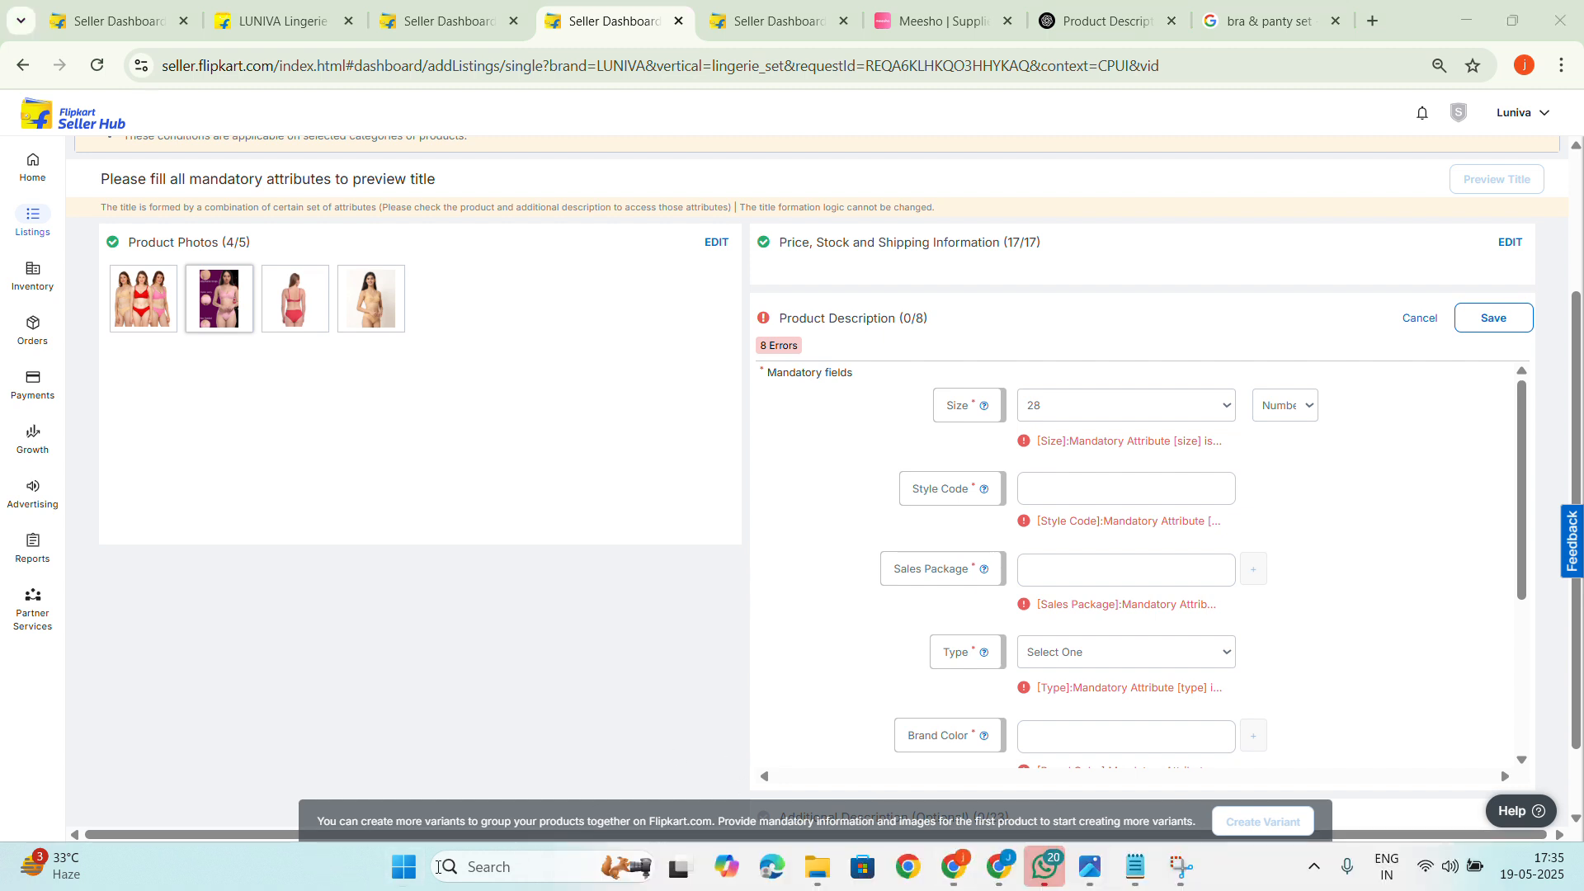
pyautogui.click(1139, 865)
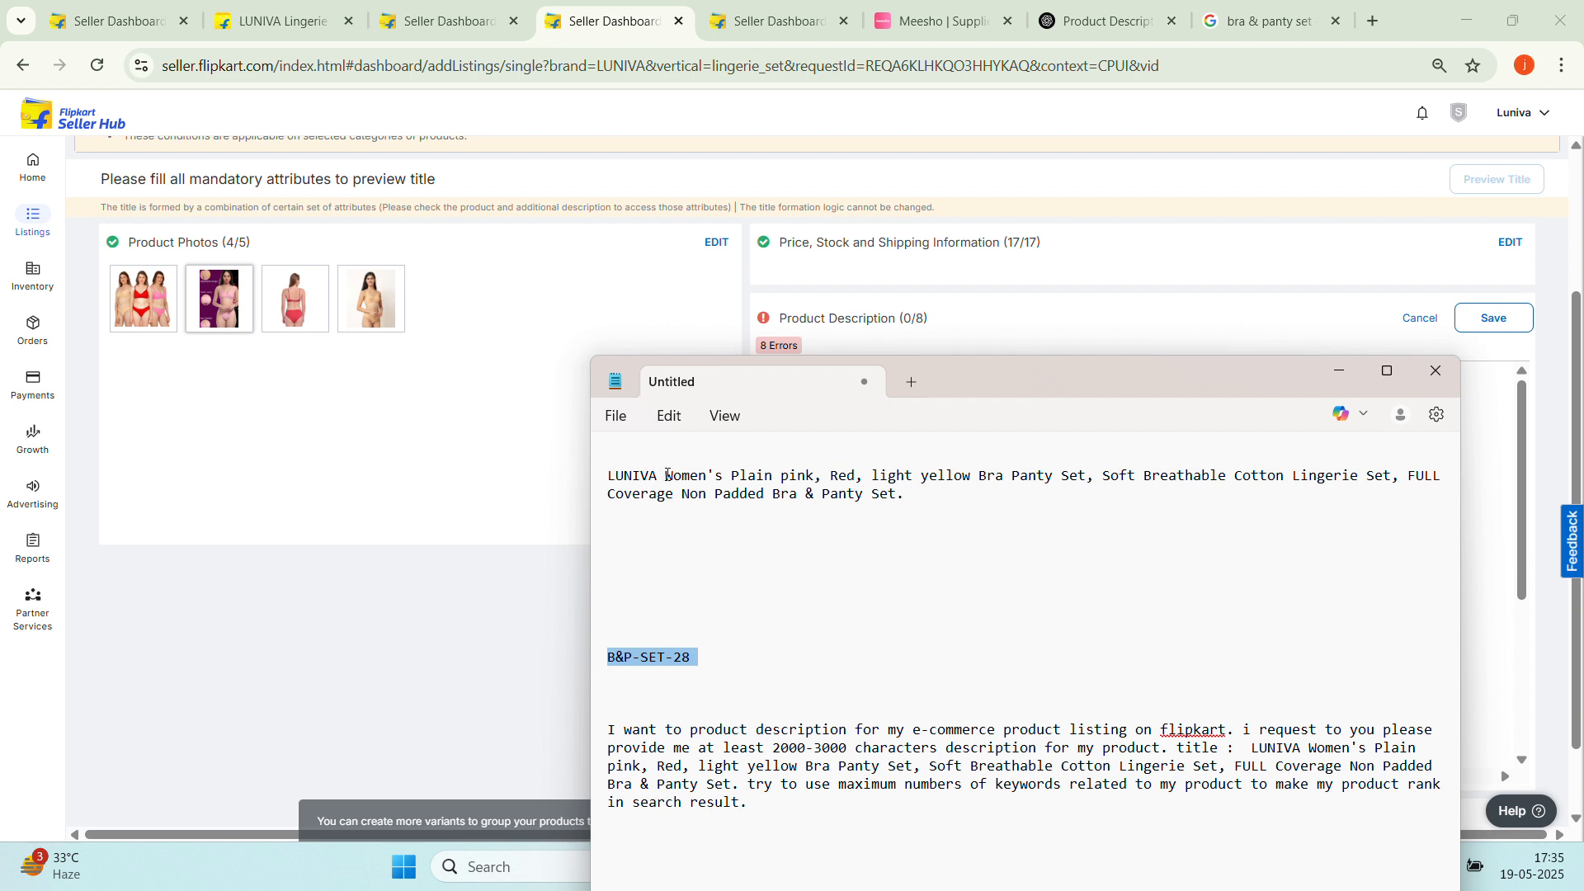
pyautogui.moveTo(667, 476); pyautogui.dragTo(739, 478)
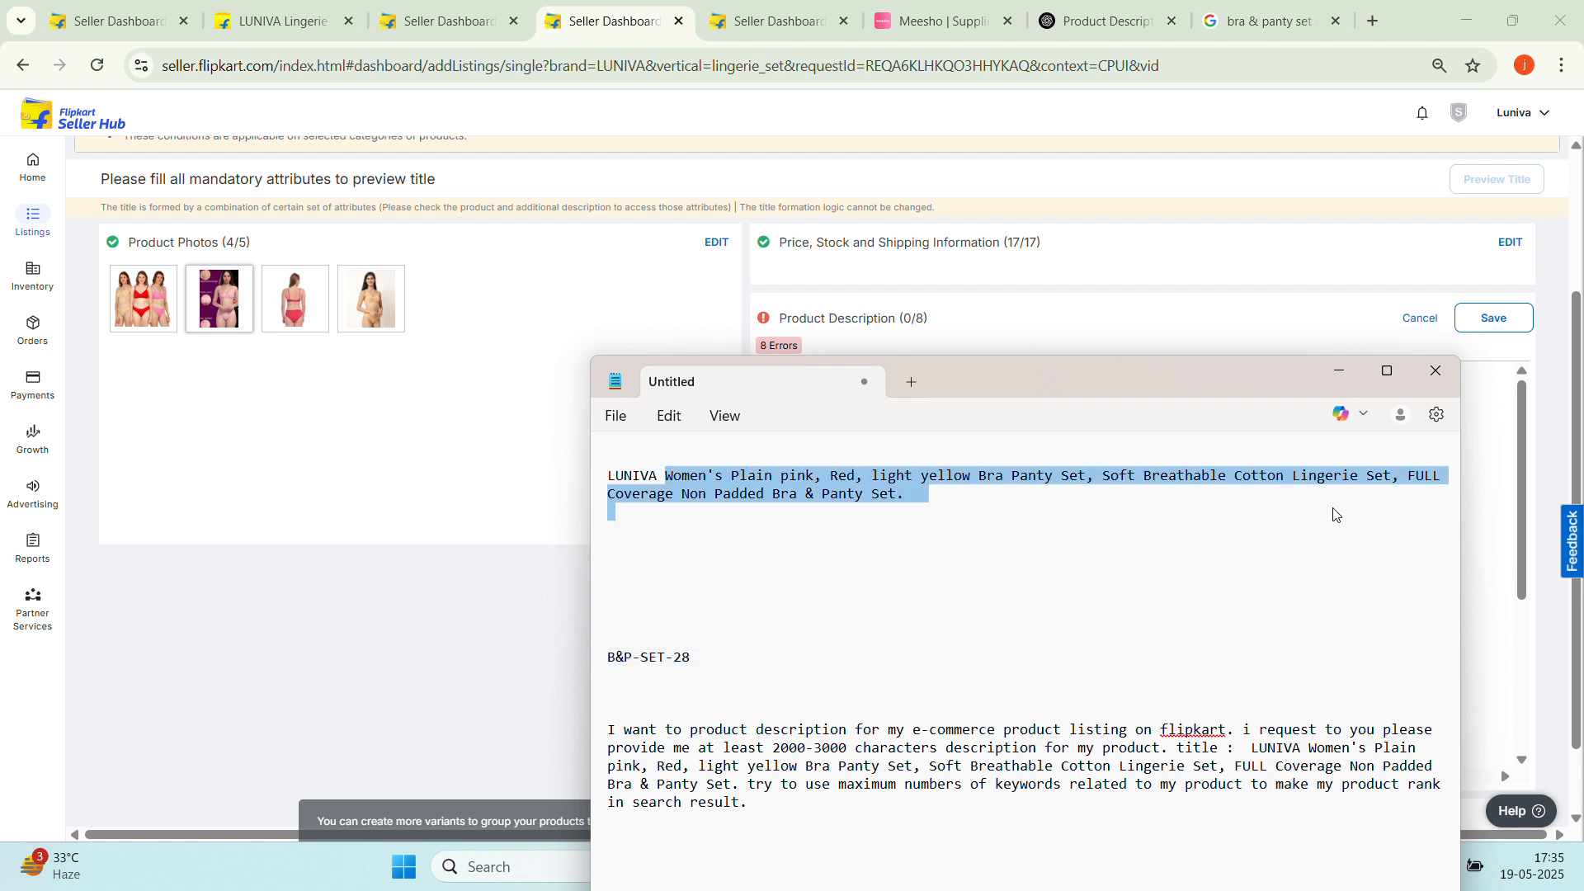
pyautogui.rightClick(1307, 488)
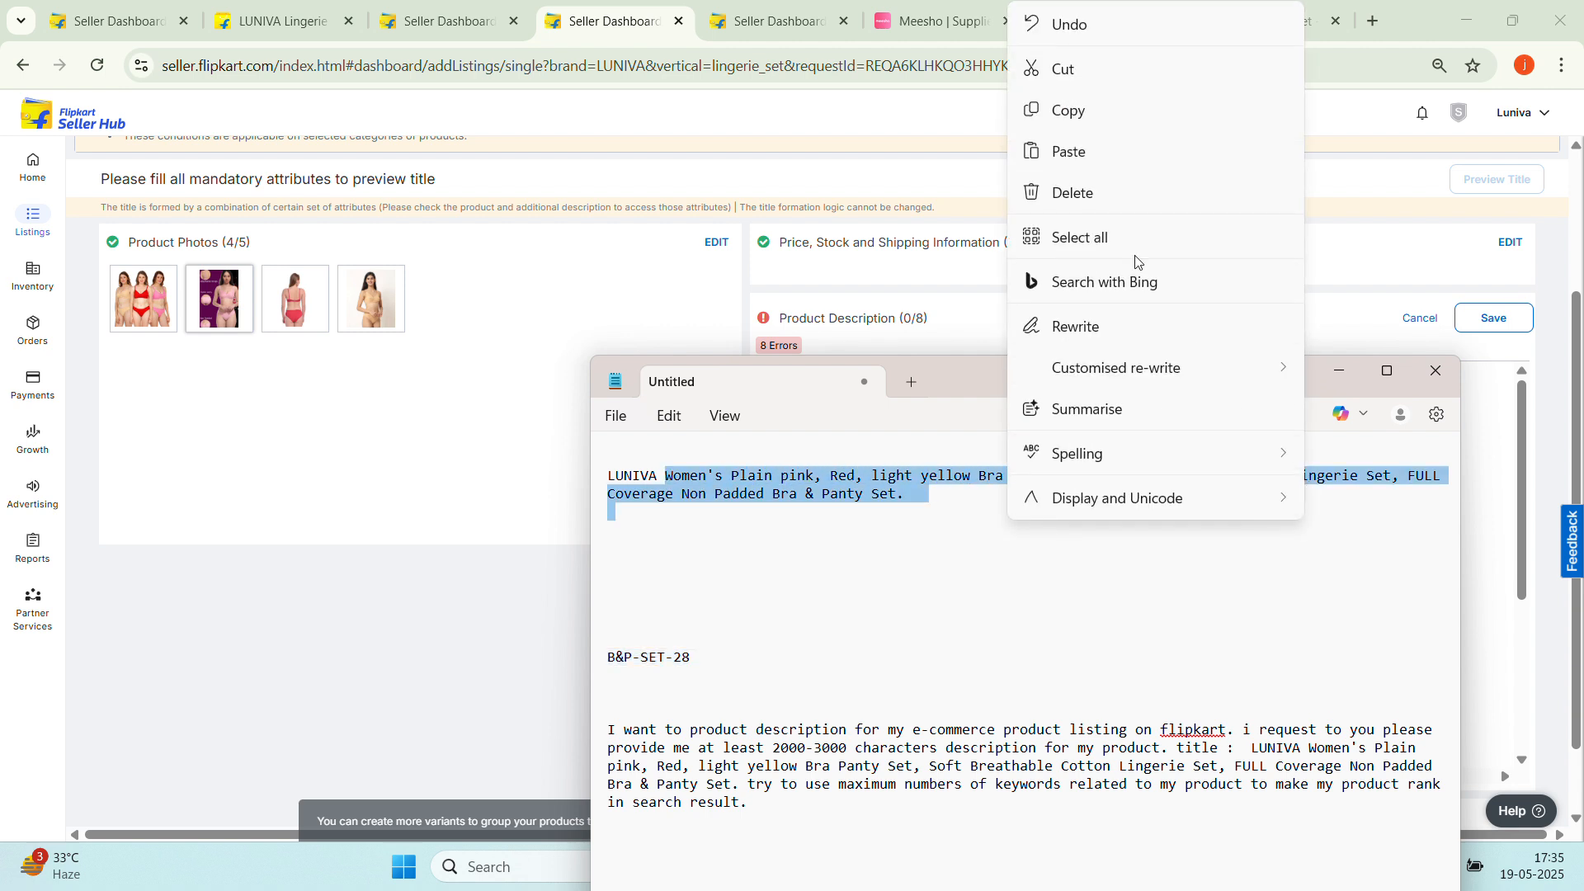
pyautogui.click(1083, 116)
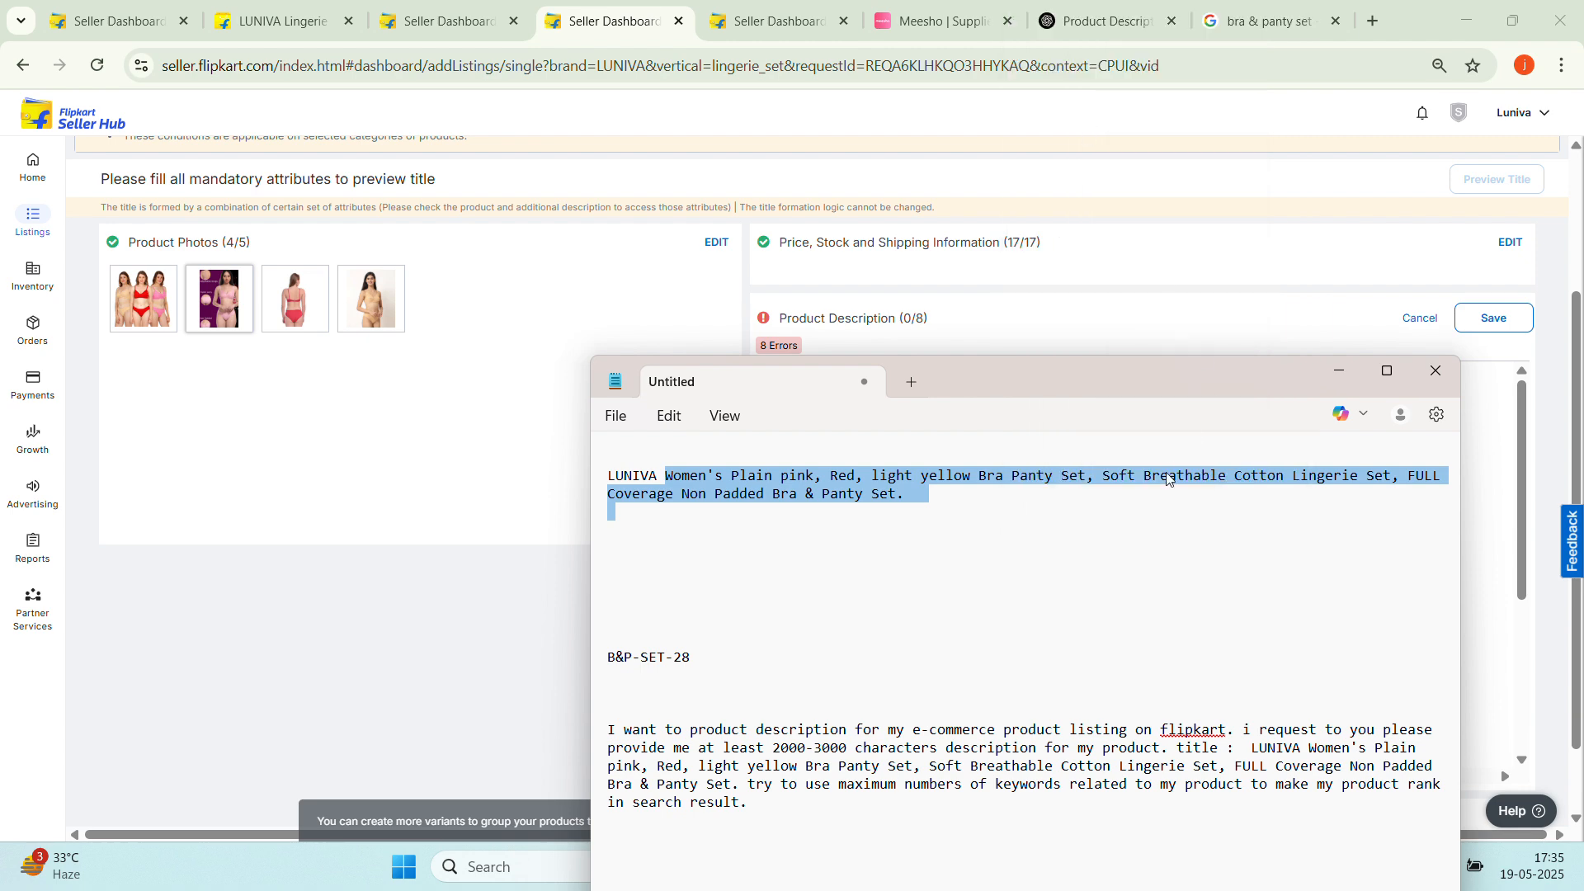
# Return to the Flipkart listing and paste the copied product title into the style code
pyautogui.click(405, 431)
pyautogui.click(1121, 490)
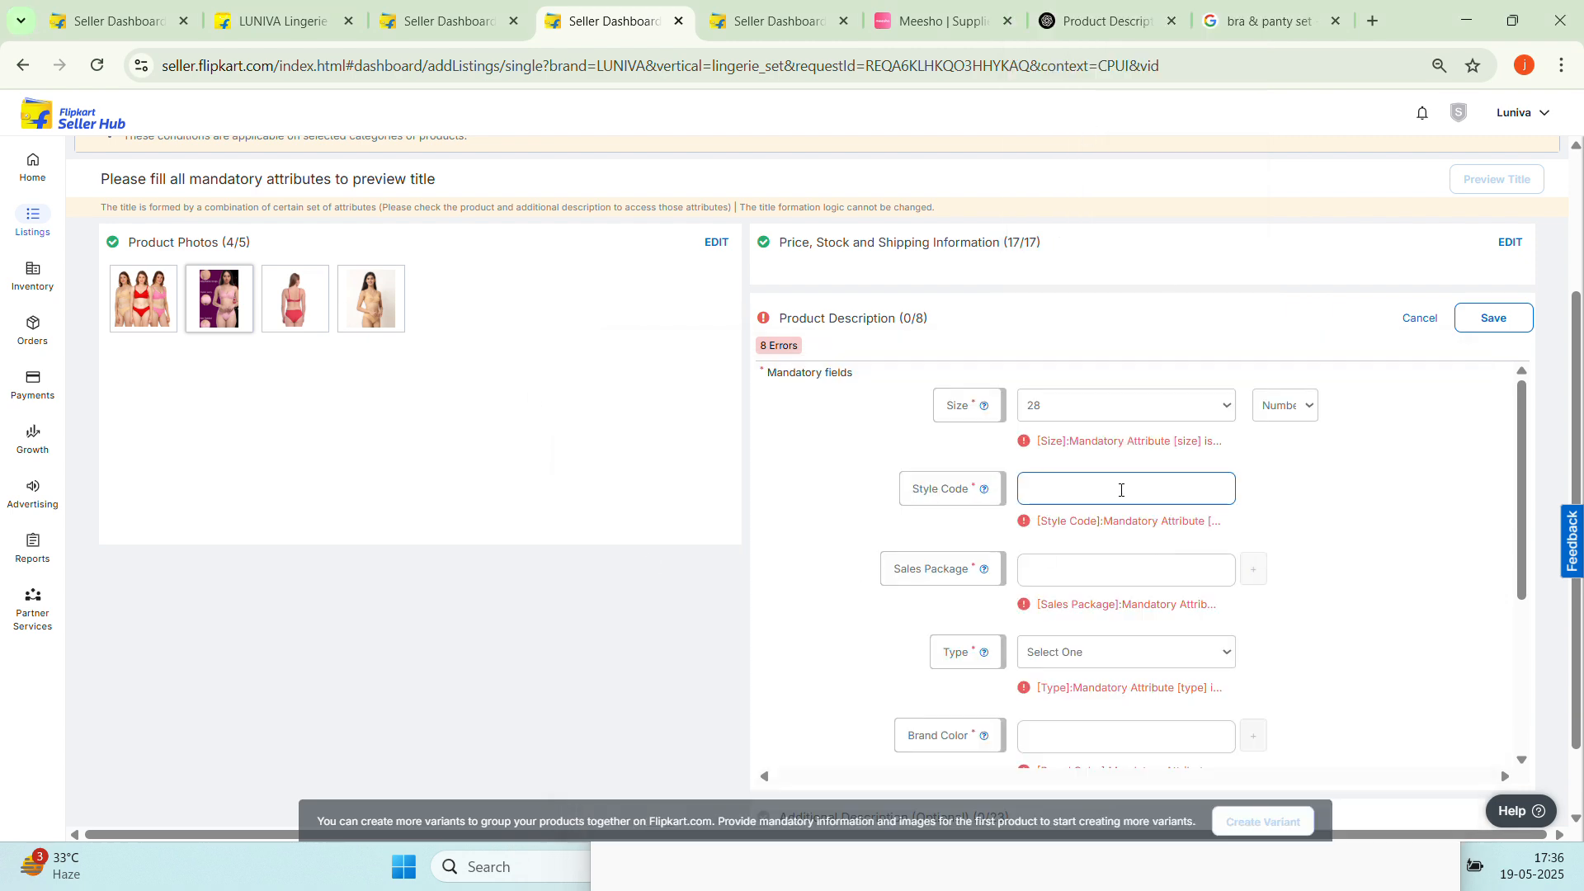
pyautogui.rightClick(1121, 490)
pyautogui.click(1188, 255)
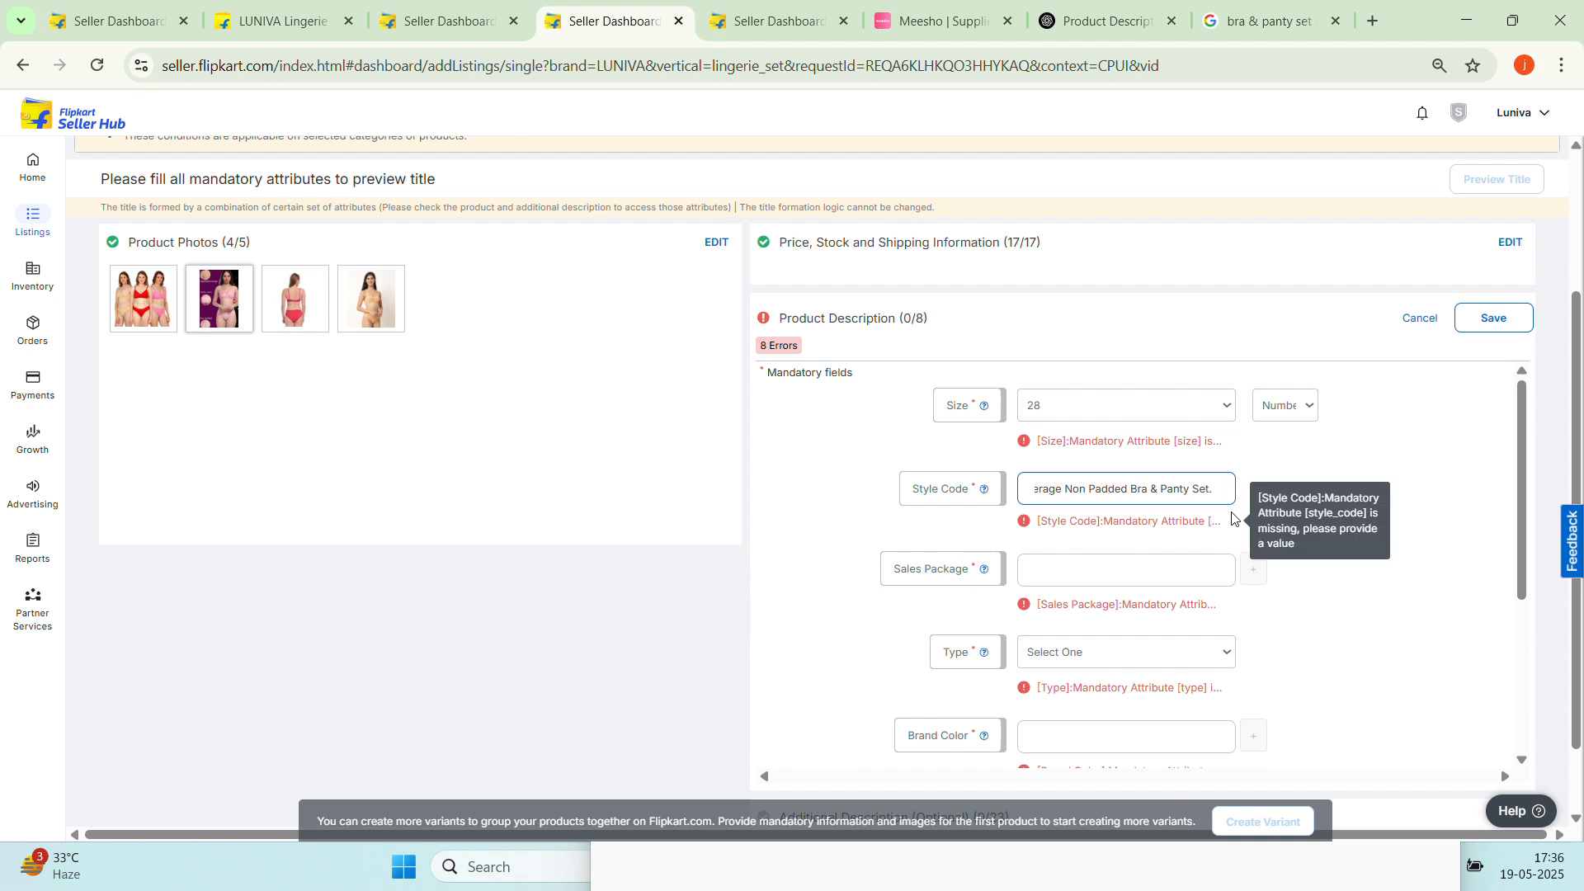
# Fill in the sales package with two entries, "1 Cotton Bra" and "1 Cotton Panty"
pyautogui.click(1195, 566)
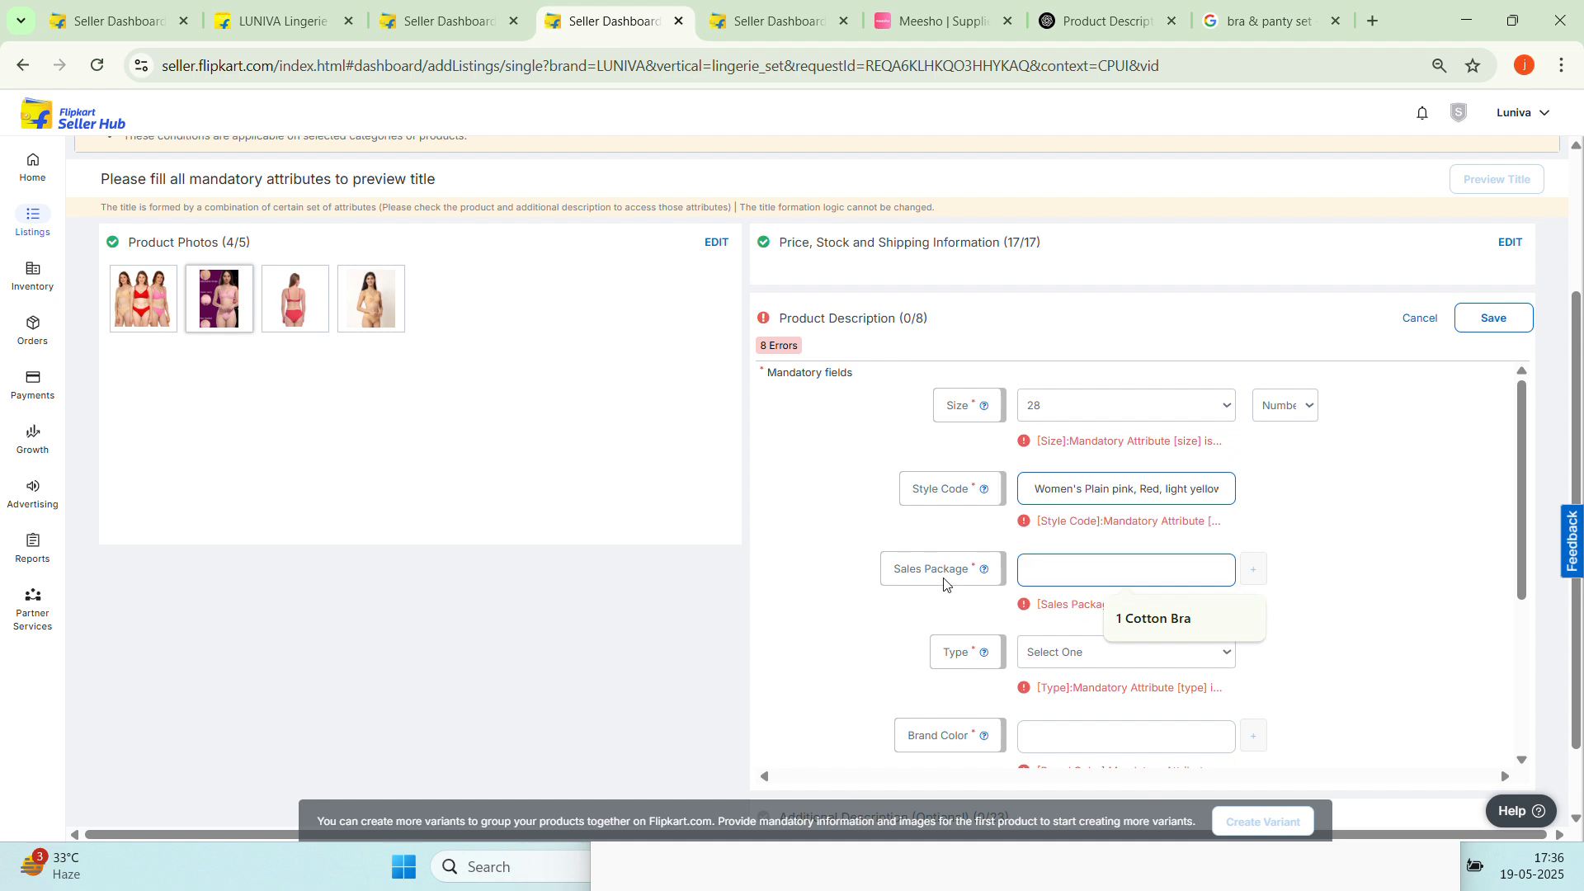
pyautogui.moveTo(982, 575)
pyautogui.click(1159, 620)
pyautogui.click(1254, 571)
pyautogui.click(1138, 608)
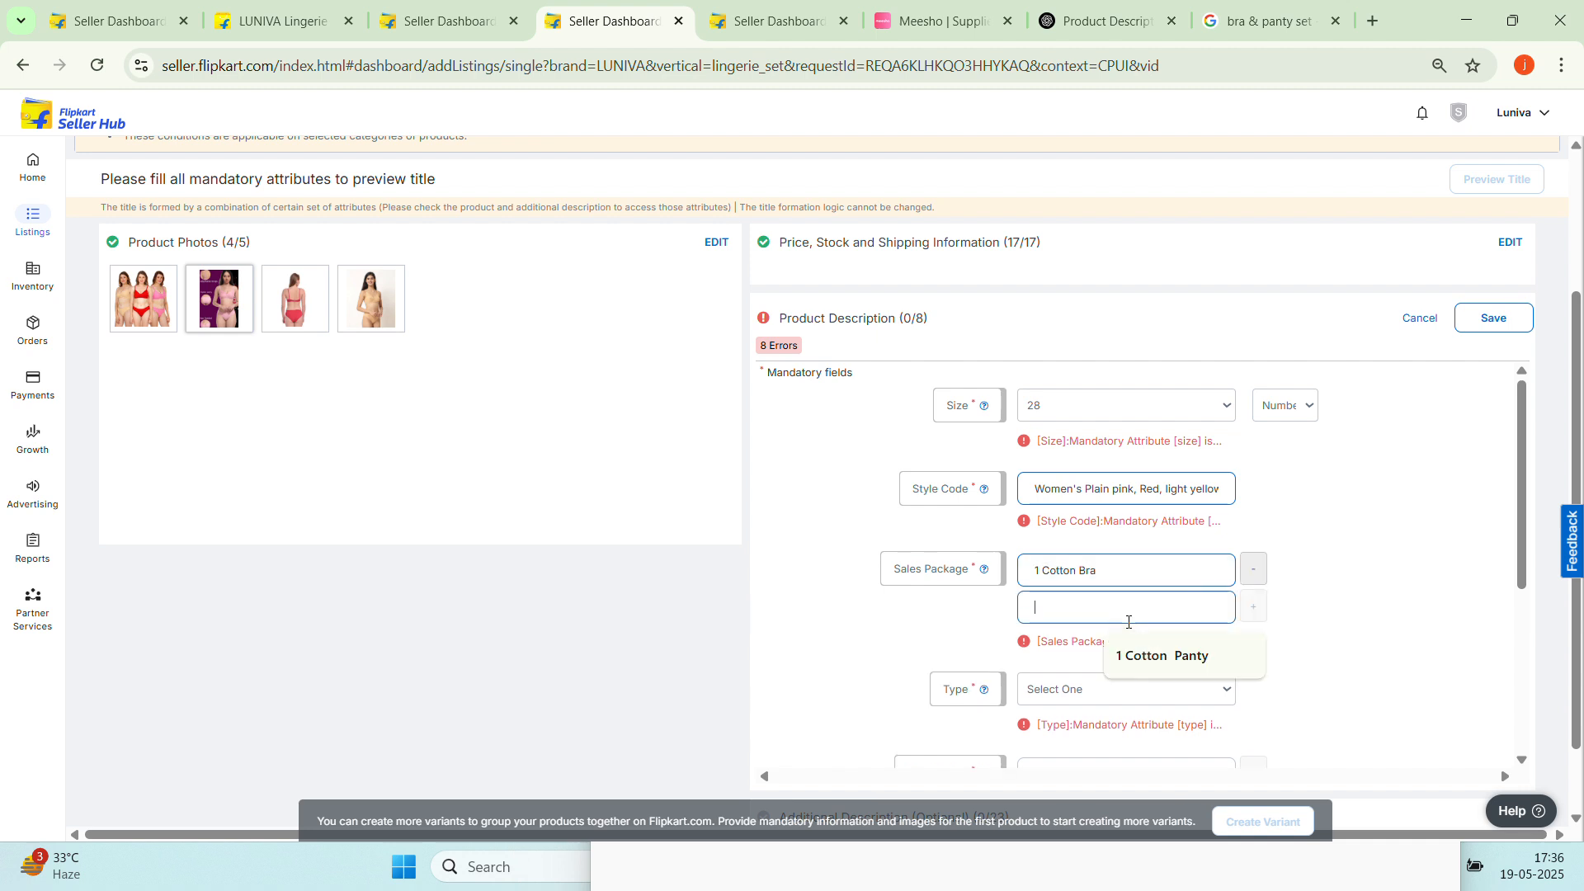
pyautogui.click(1161, 648)
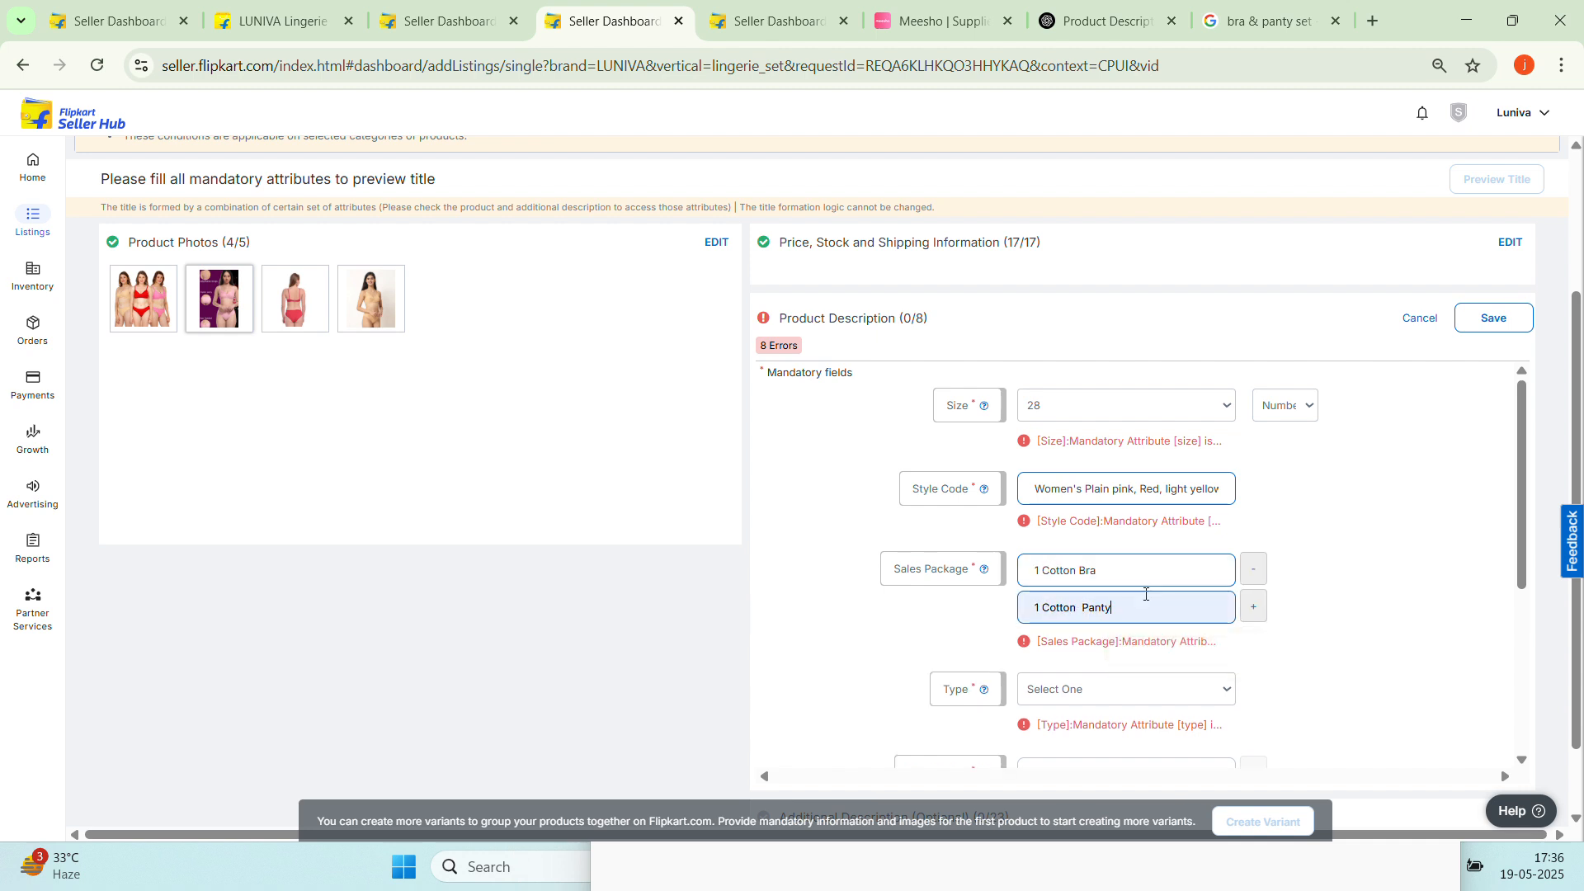
# Set the product type to Bra & Panty Set
pyautogui.scroll(-1, 1298, 704)
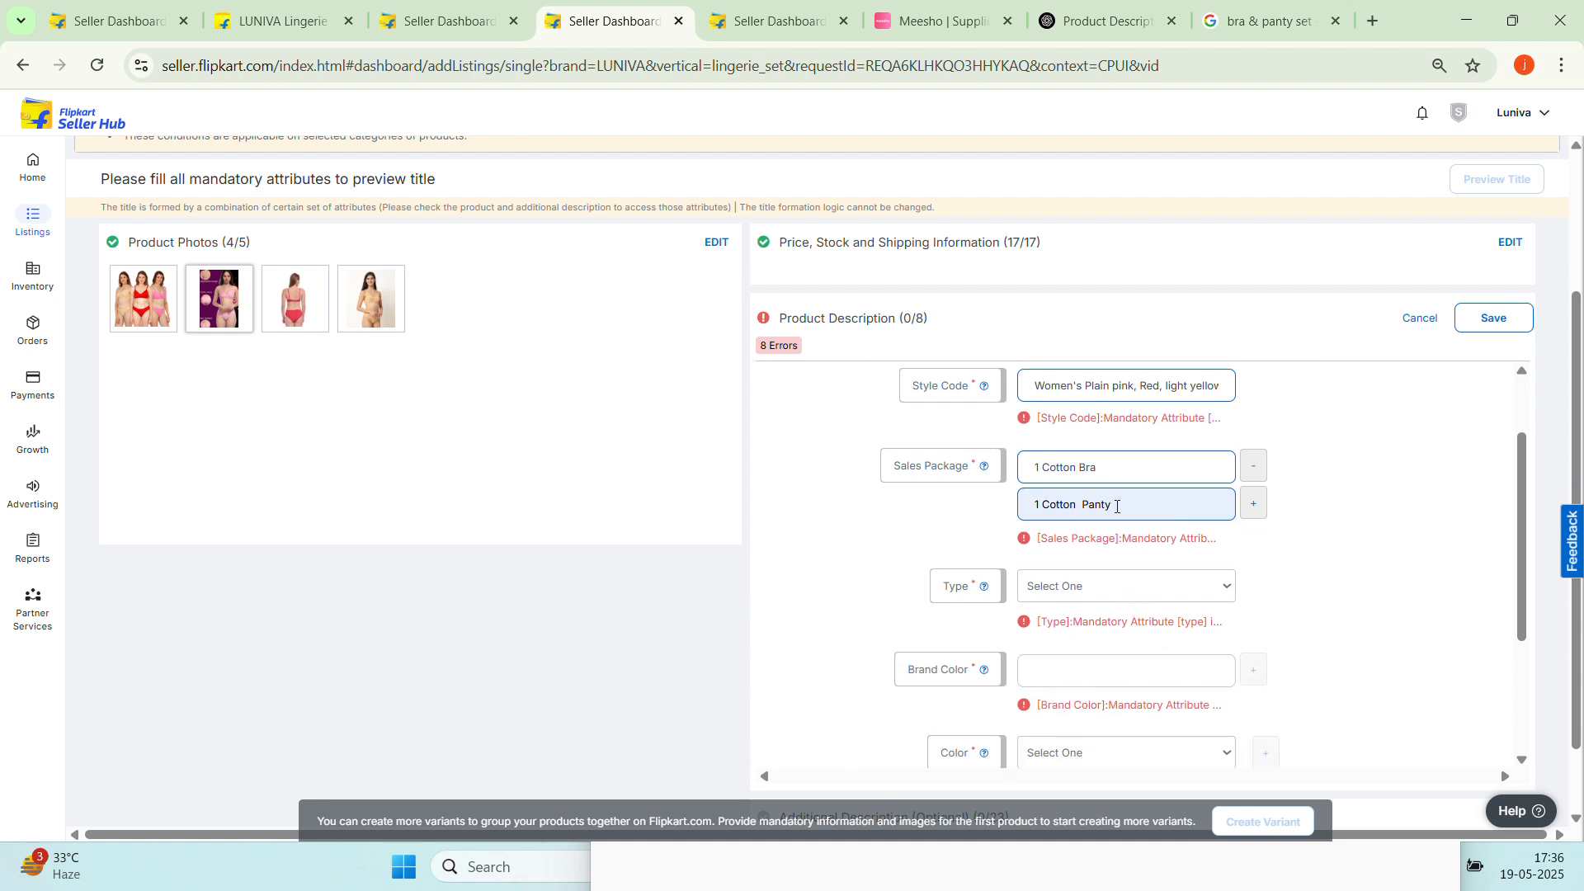
pyautogui.click(1138, 577)
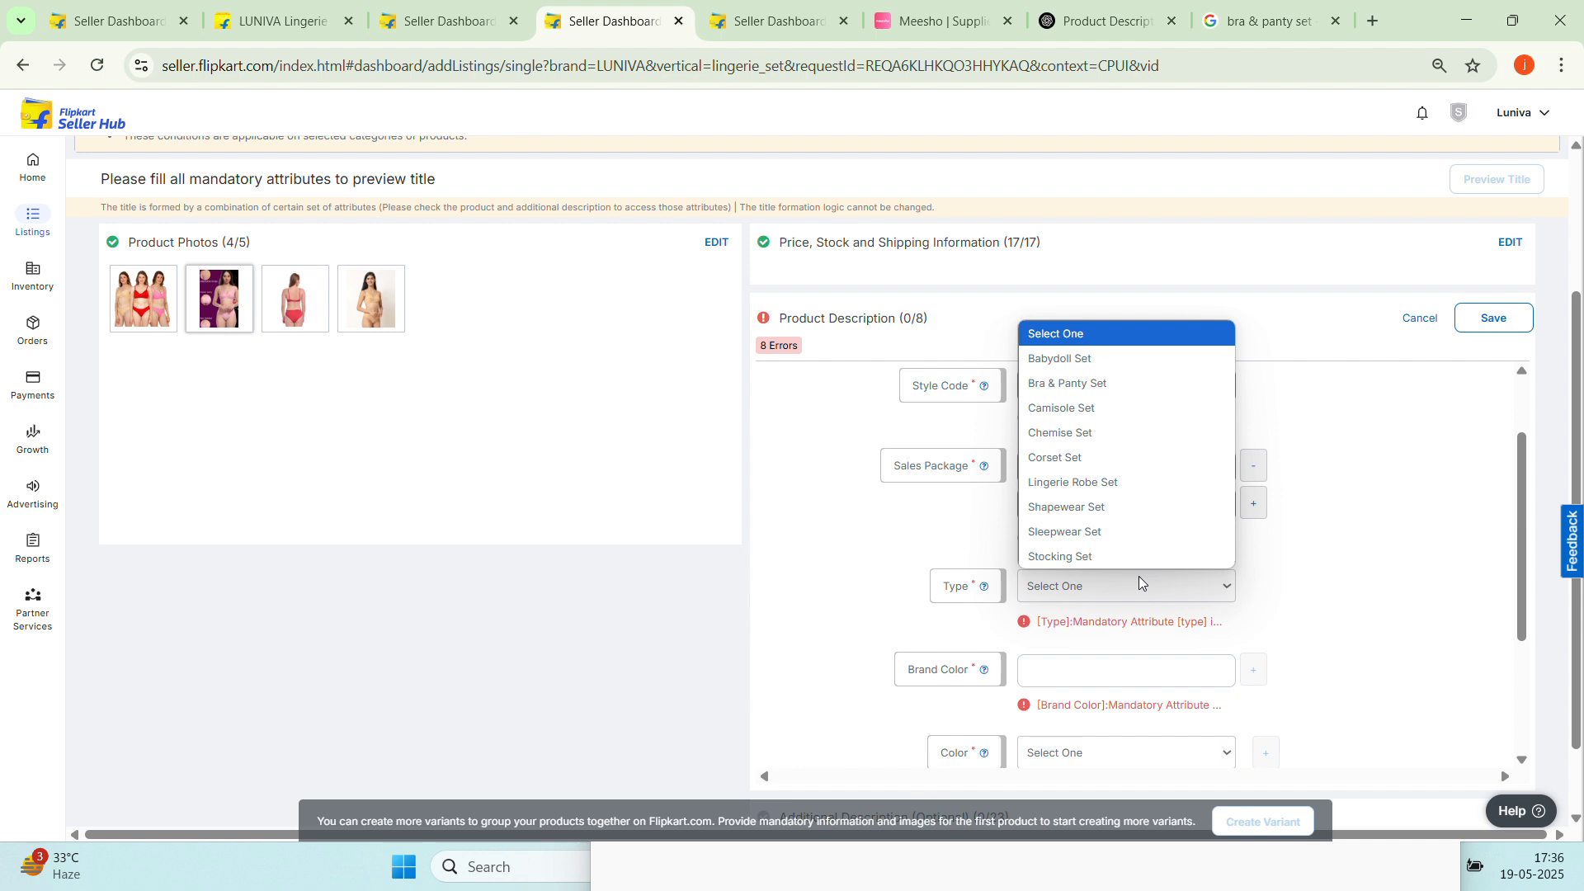
pyautogui.click(1174, 383)
# Enter three brand colors for the set: Blue, RED and LIGHT YELLOW
pyautogui.click(1192, 671)
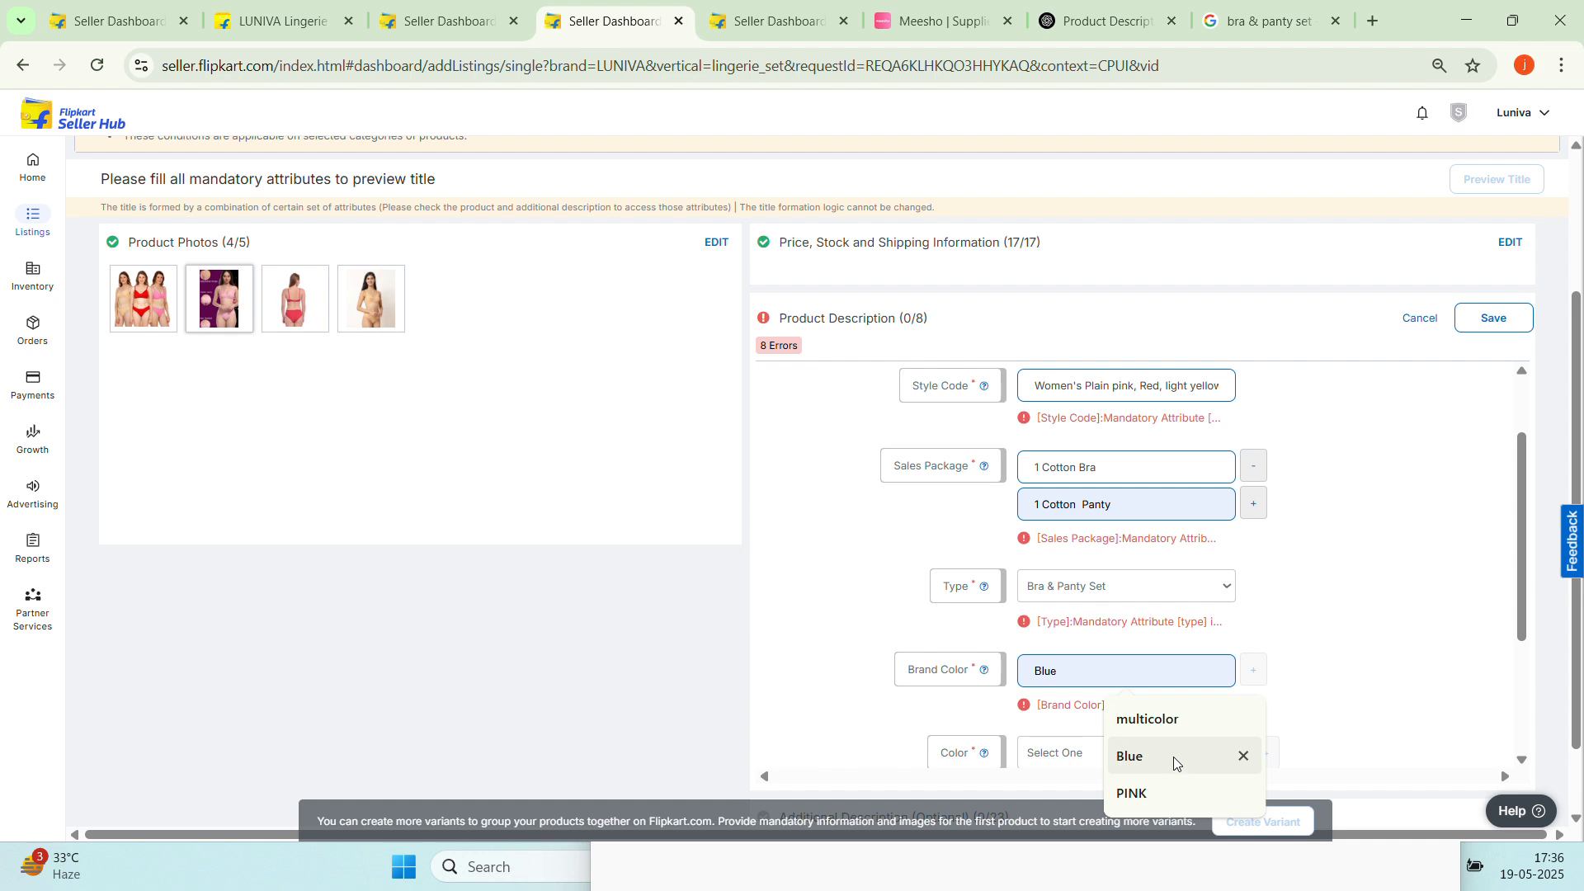
pyautogui.click(1174, 755)
pyautogui.scroll(-1, 1300, 607)
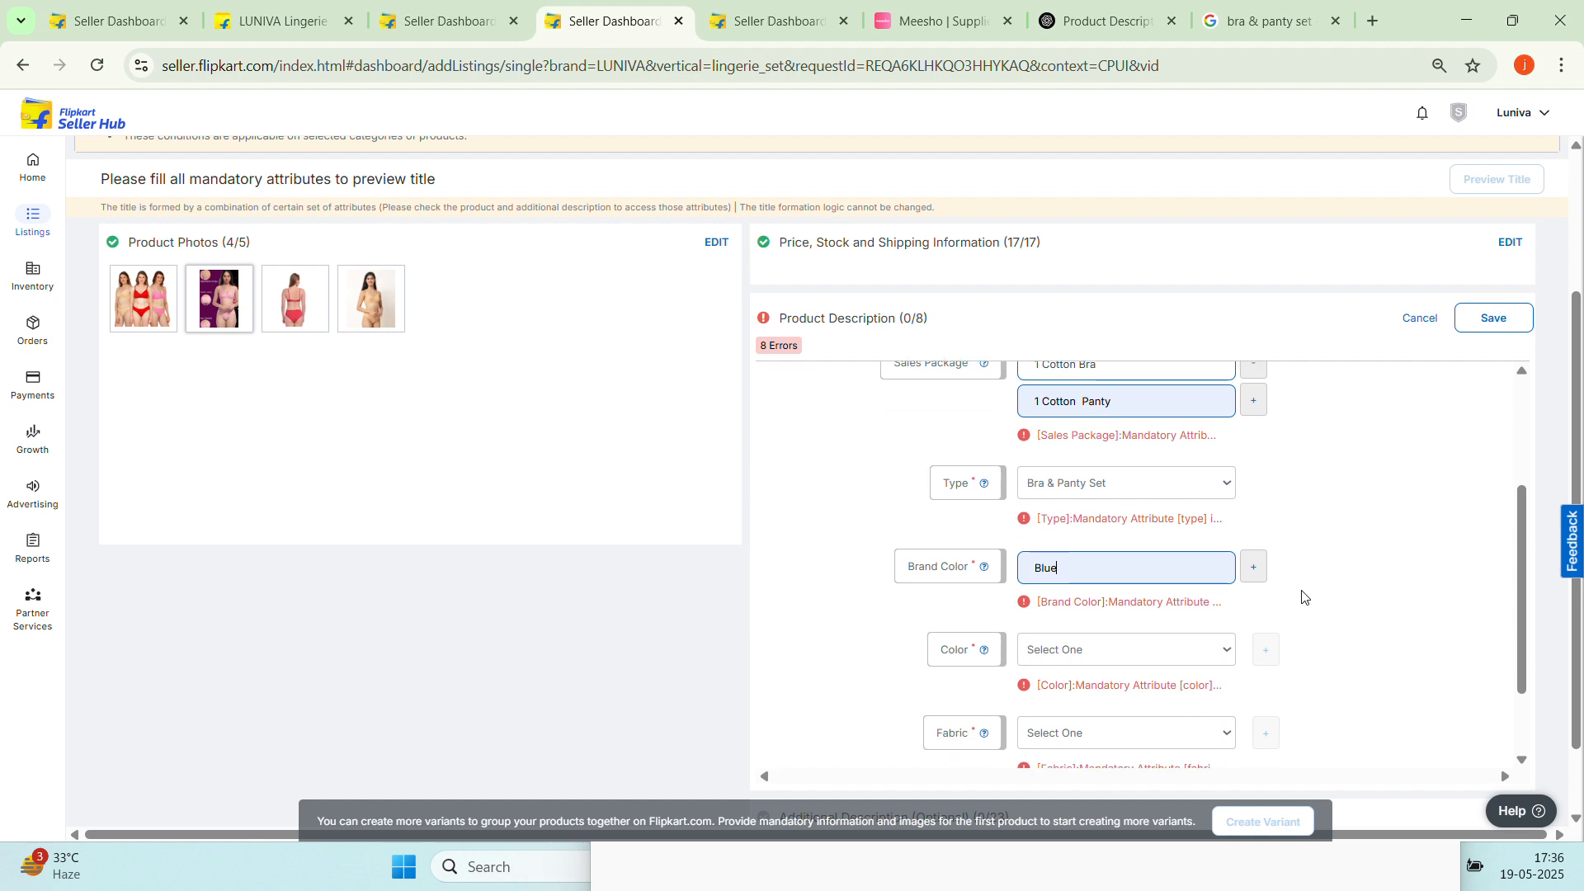
pyautogui.click(1253, 566)
pyautogui.click(1155, 604)
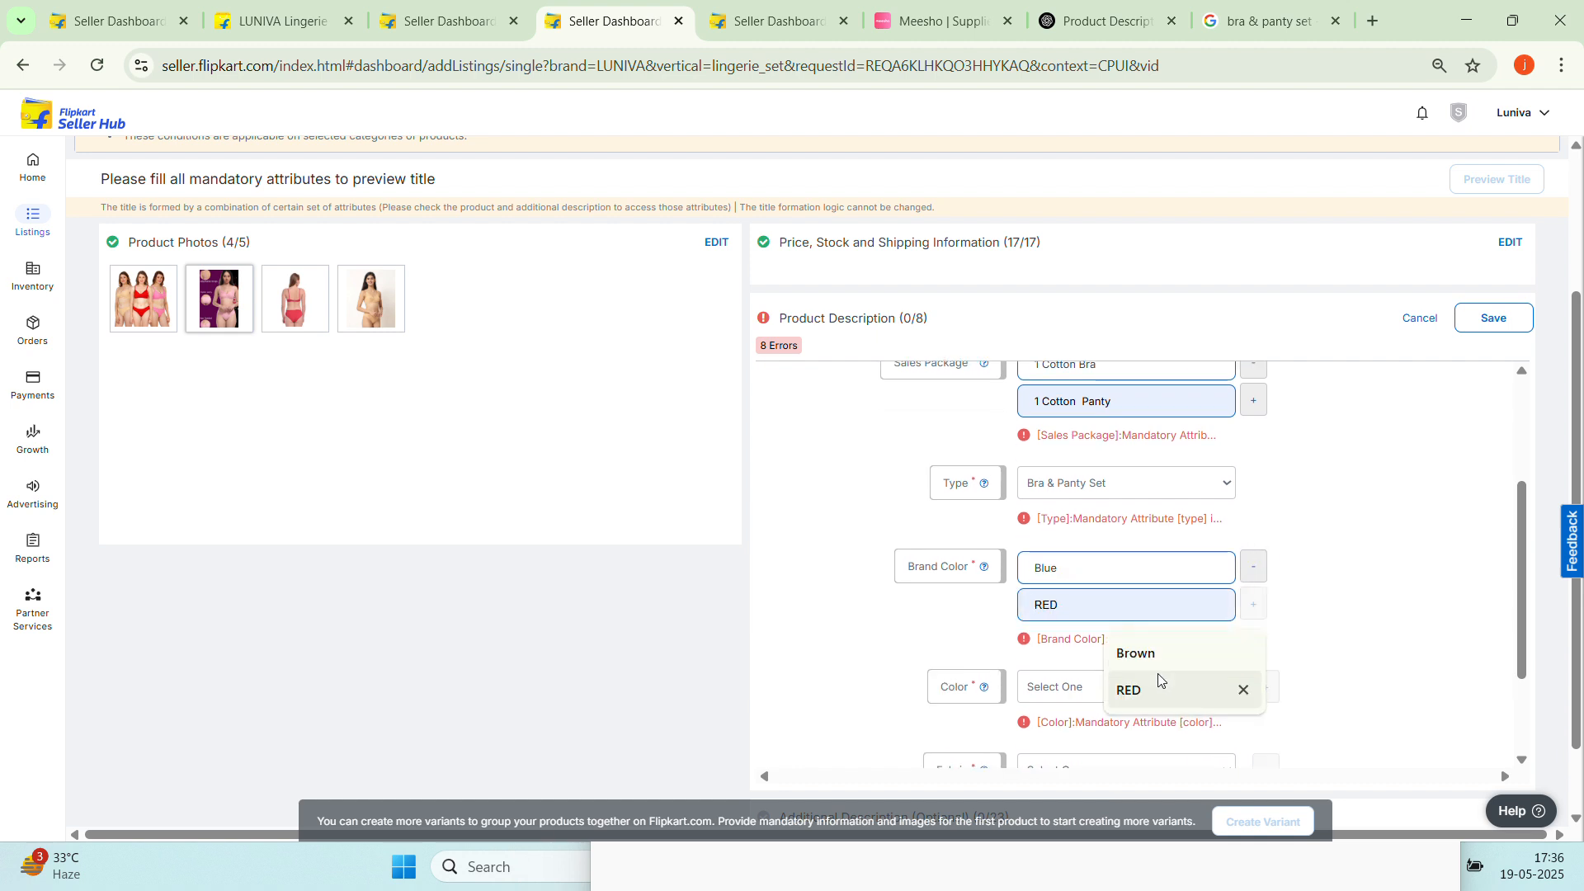
pyautogui.click(1162, 693)
pyautogui.click(1253, 604)
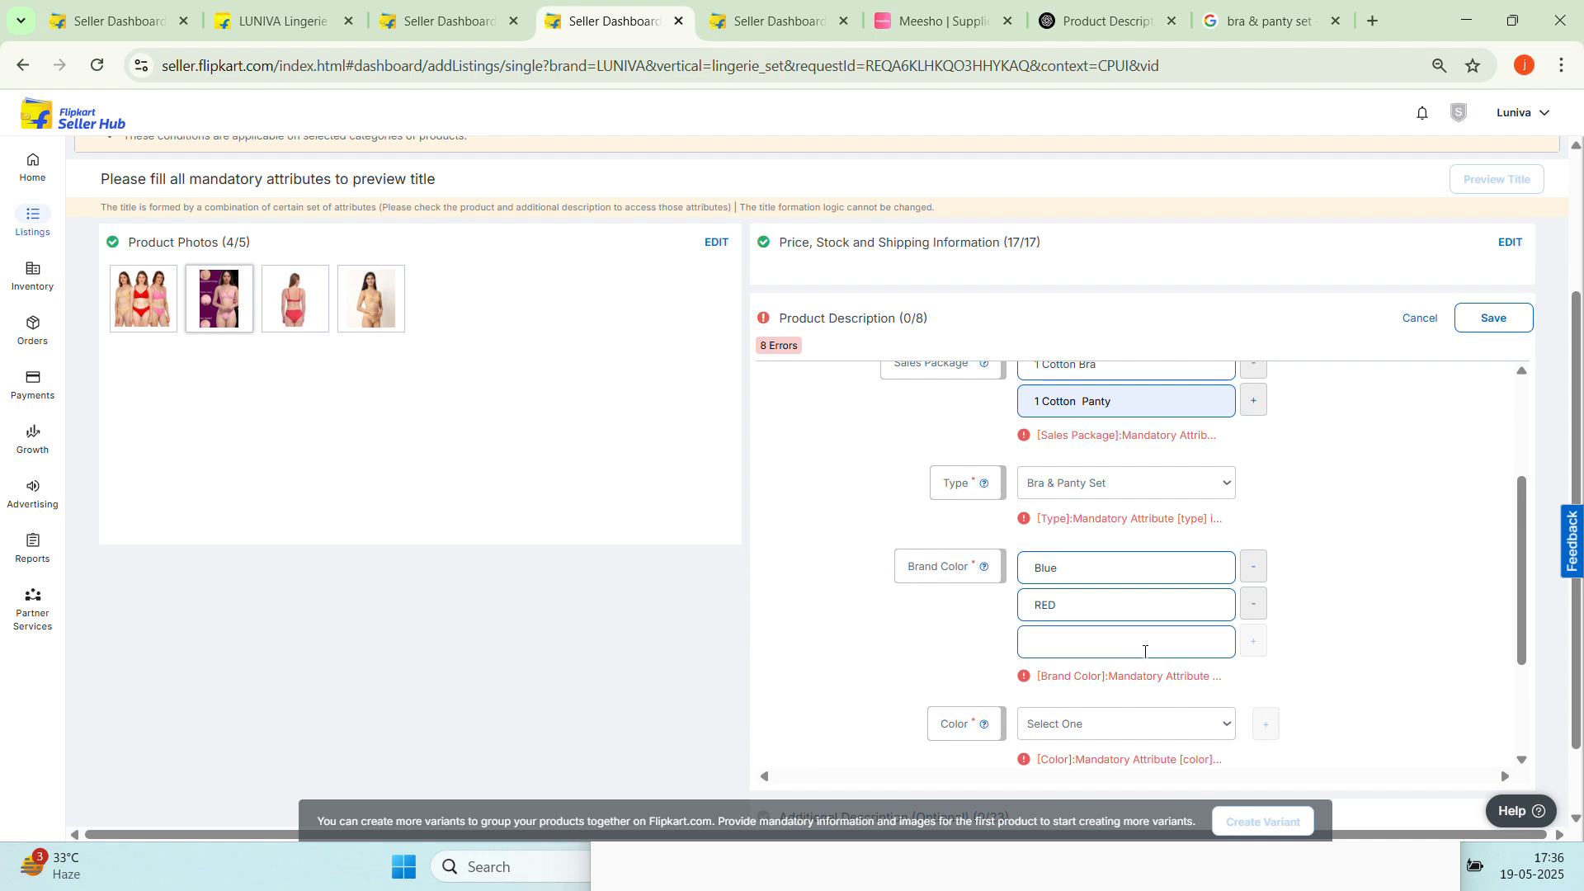
pyautogui.click(1142, 643)
pyautogui.click(1132, 726)
# Choose Yellow, Pink and Red as the three values of the Color attribute
pyautogui.scroll(-1, 1296, 673)
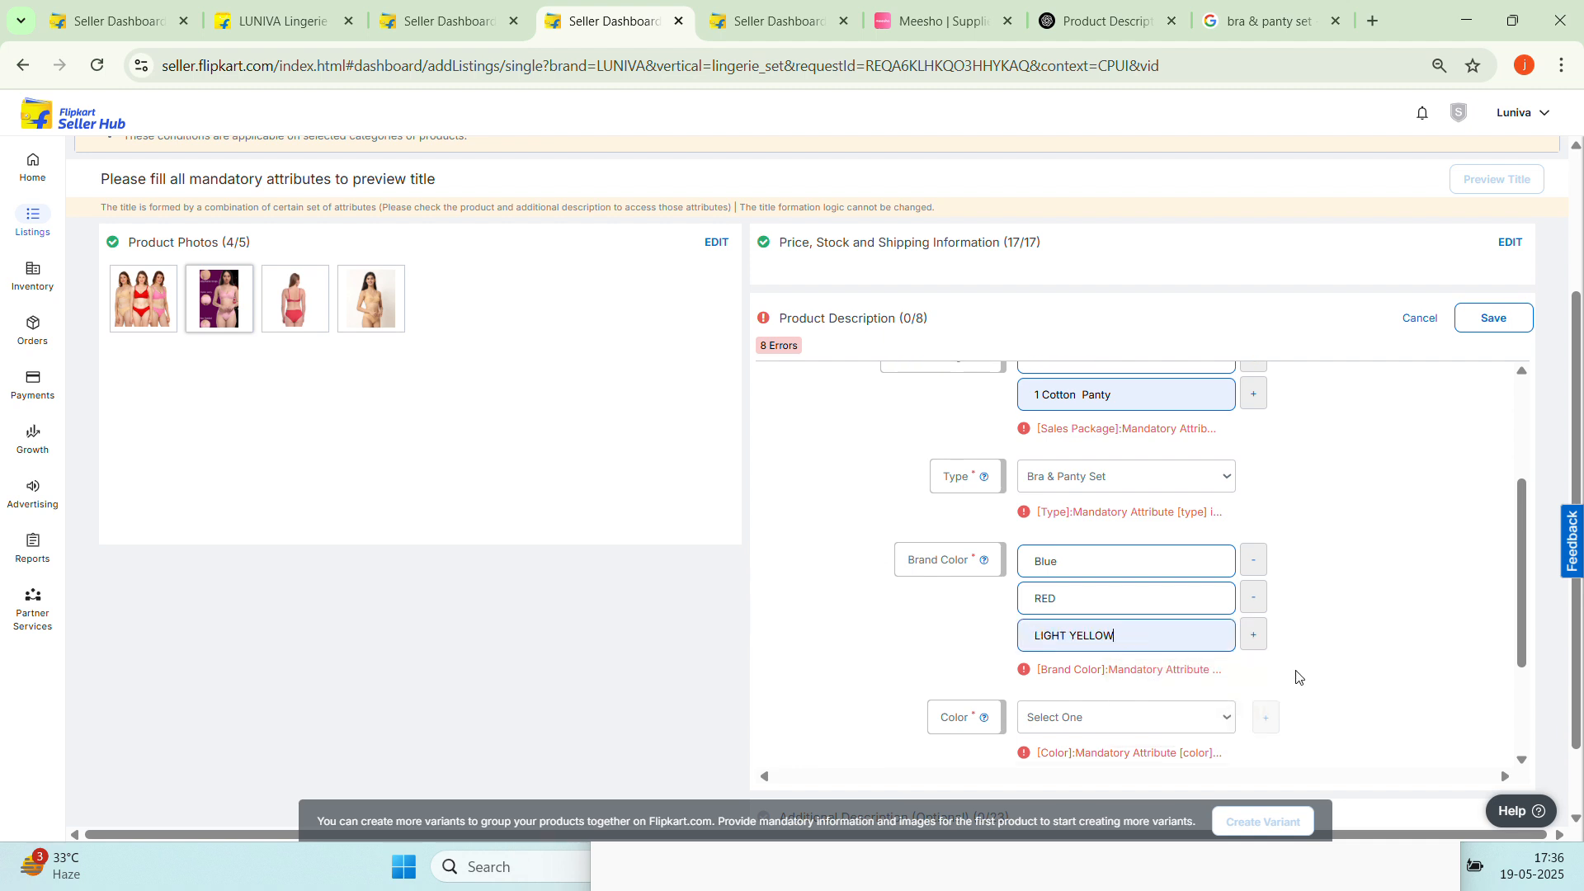
pyautogui.click(1132, 621)
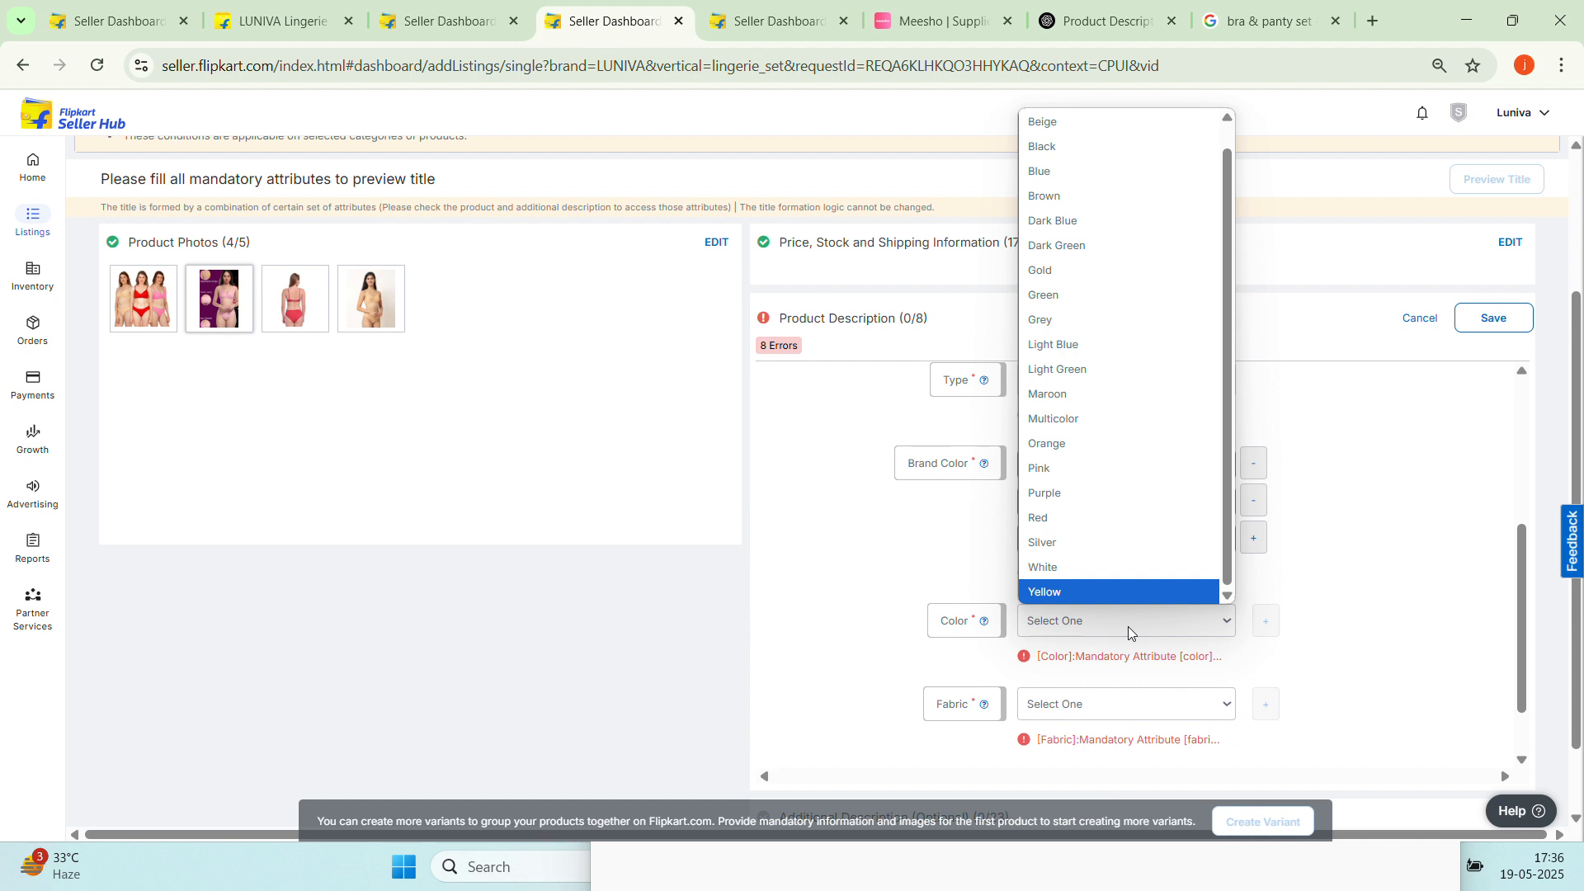
pyautogui.click(1100, 592)
pyautogui.click(1266, 623)
pyautogui.click(1100, 659)
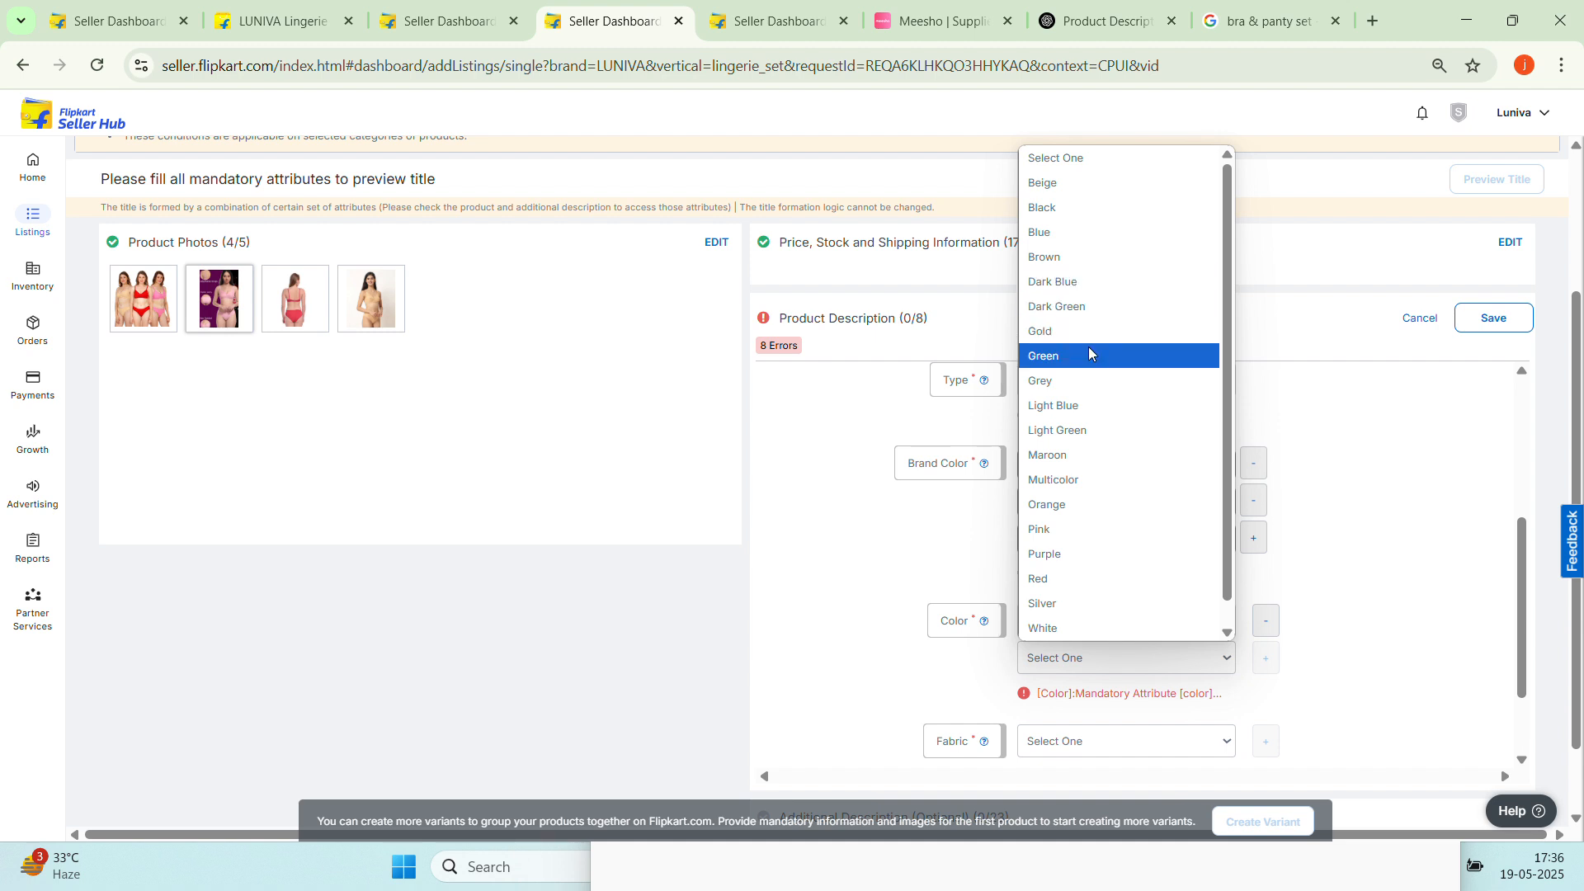
pyautogui.click(1058, 532)
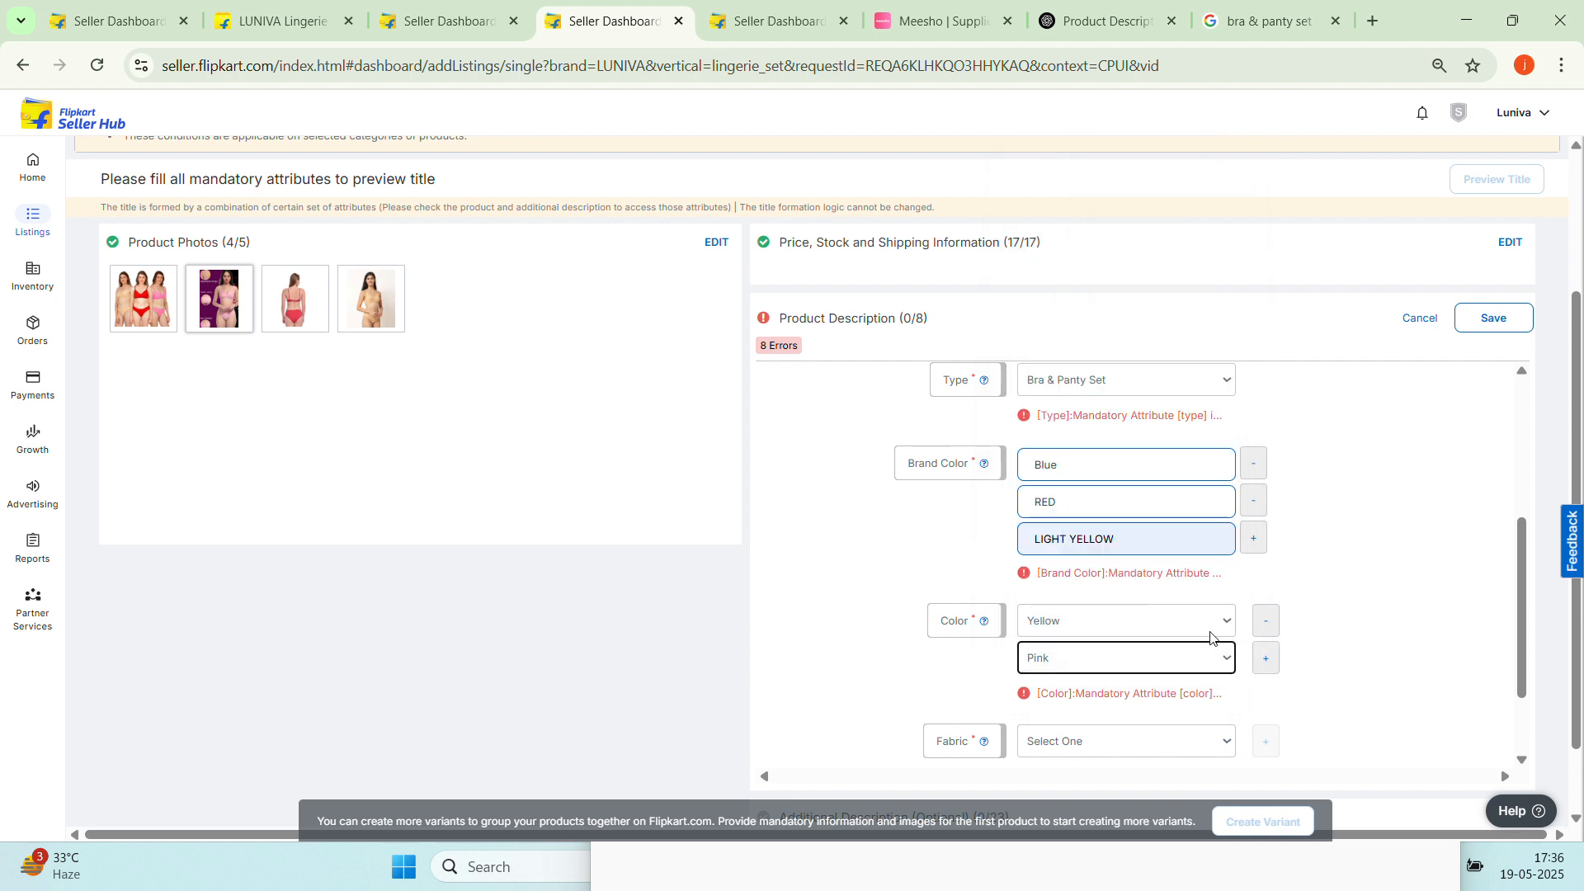
pyautogui.click(1266, 658)
pyautogui.click(1178, 697)
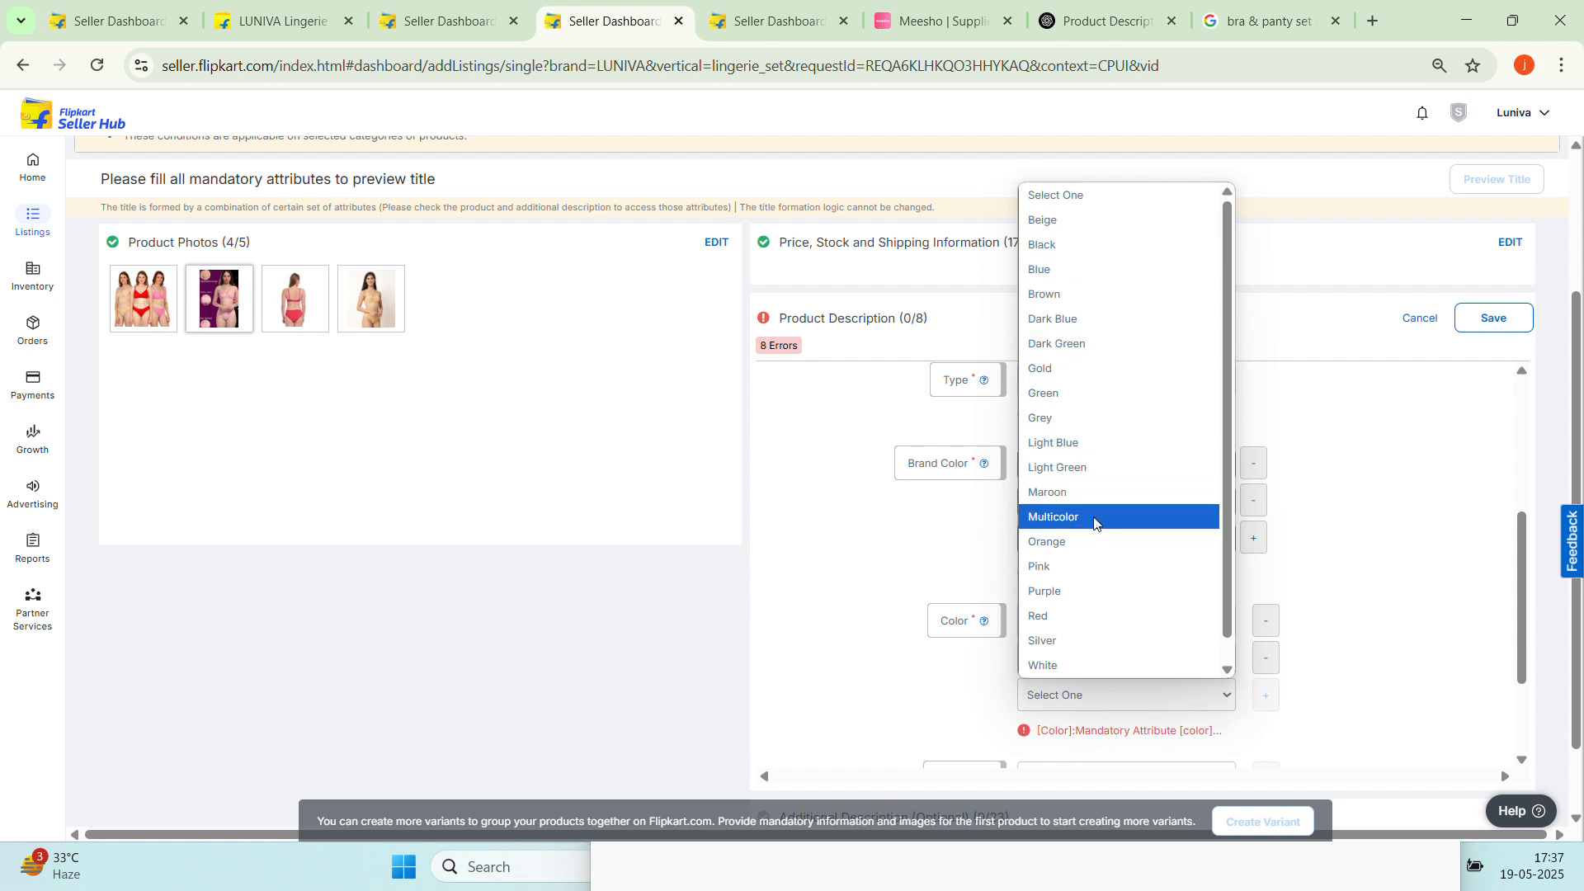
pyautogui.click(1104, 617)
# Set the fabric to Pure Cotton and the pattern to Solid, and save the product description
pyautogui.scroll(-2, 1297, 647)
pyautogui.click(1151, 634)
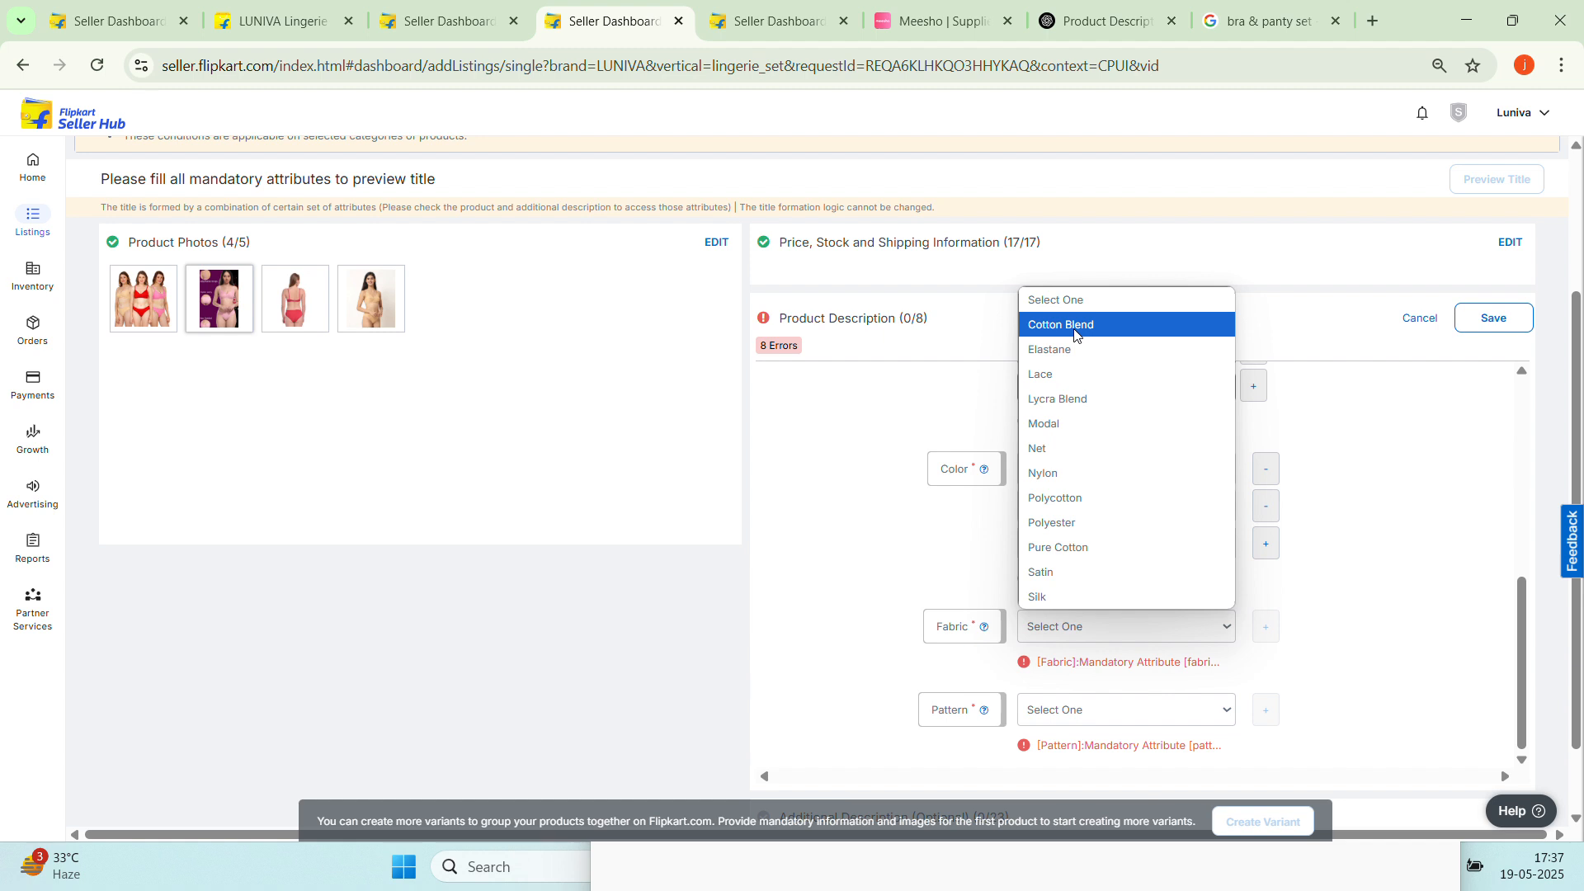
pyautogui.click(1151, 559)
pyautogui.scroll(-1, 1395, 651)
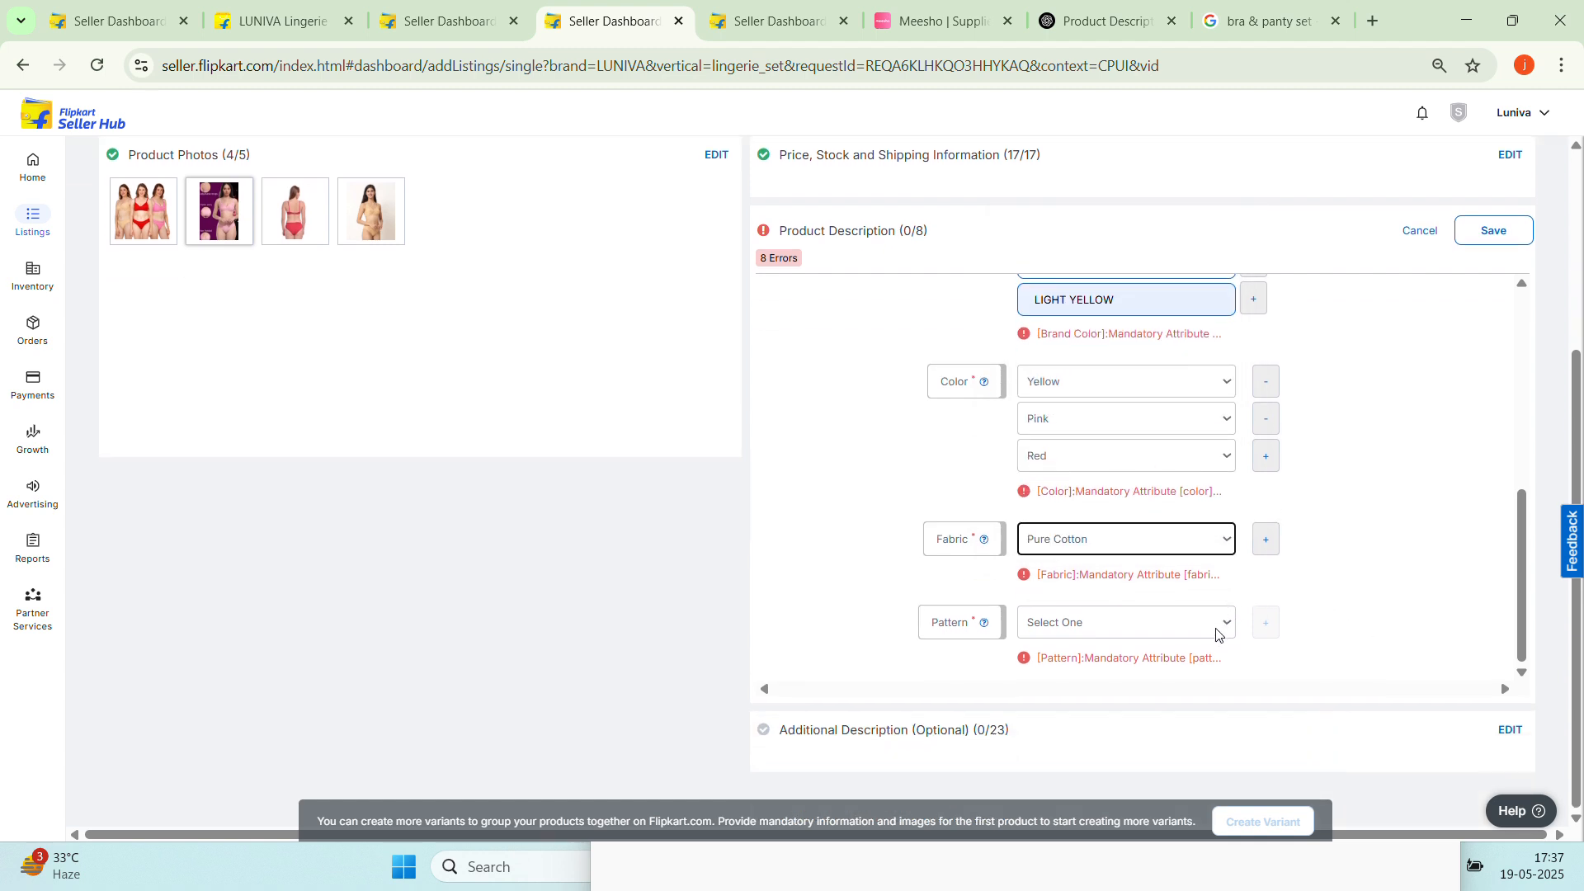
pyautogui.click(1217, 627)
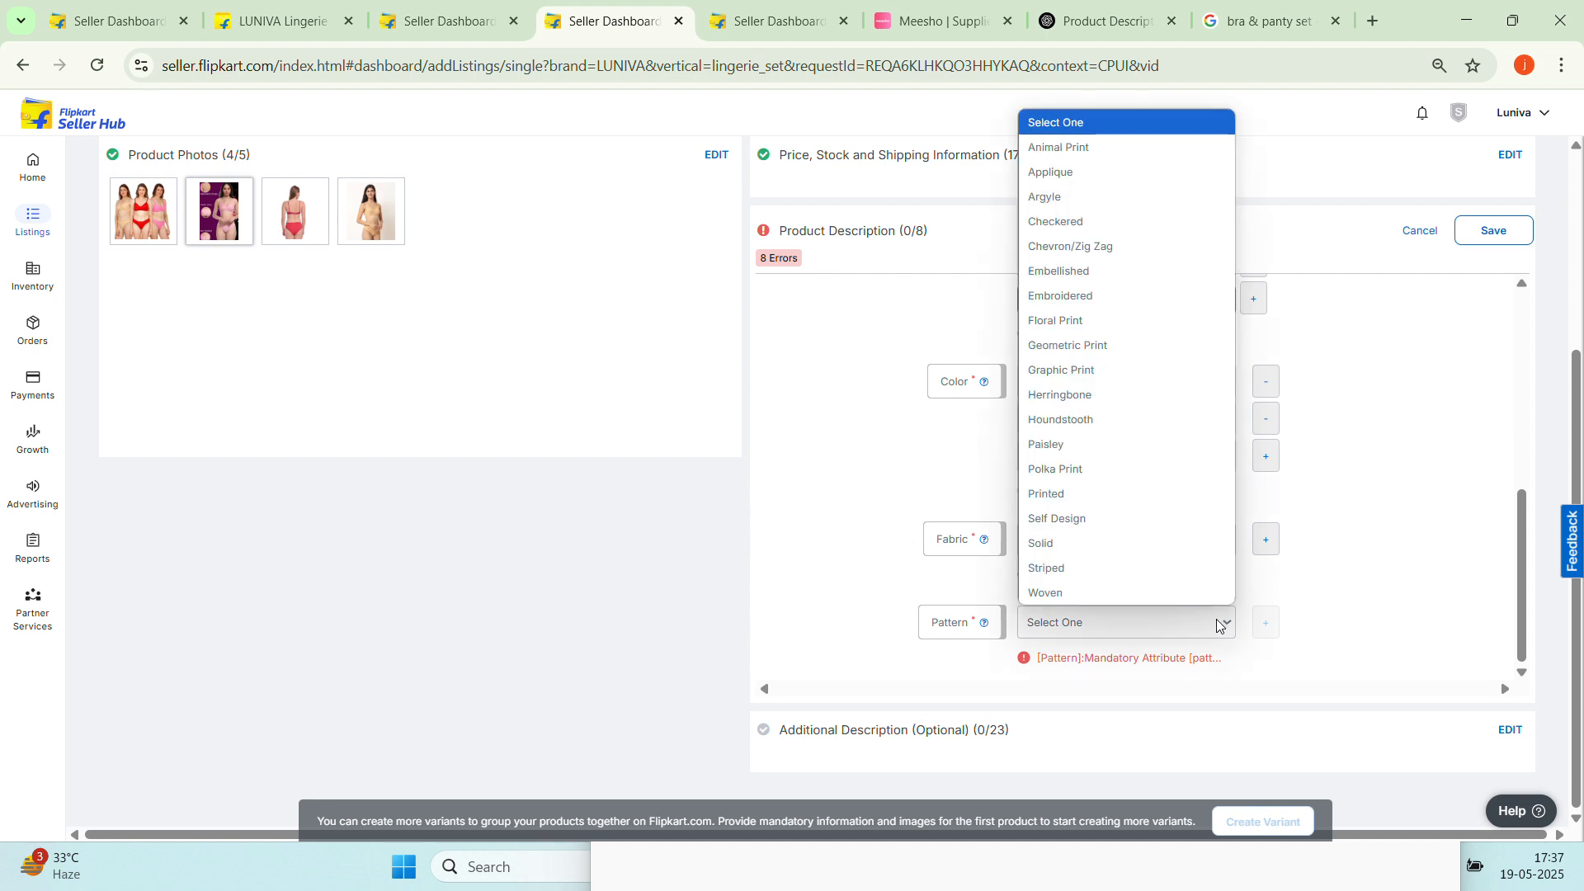
pyautogui.click(1155, 541)
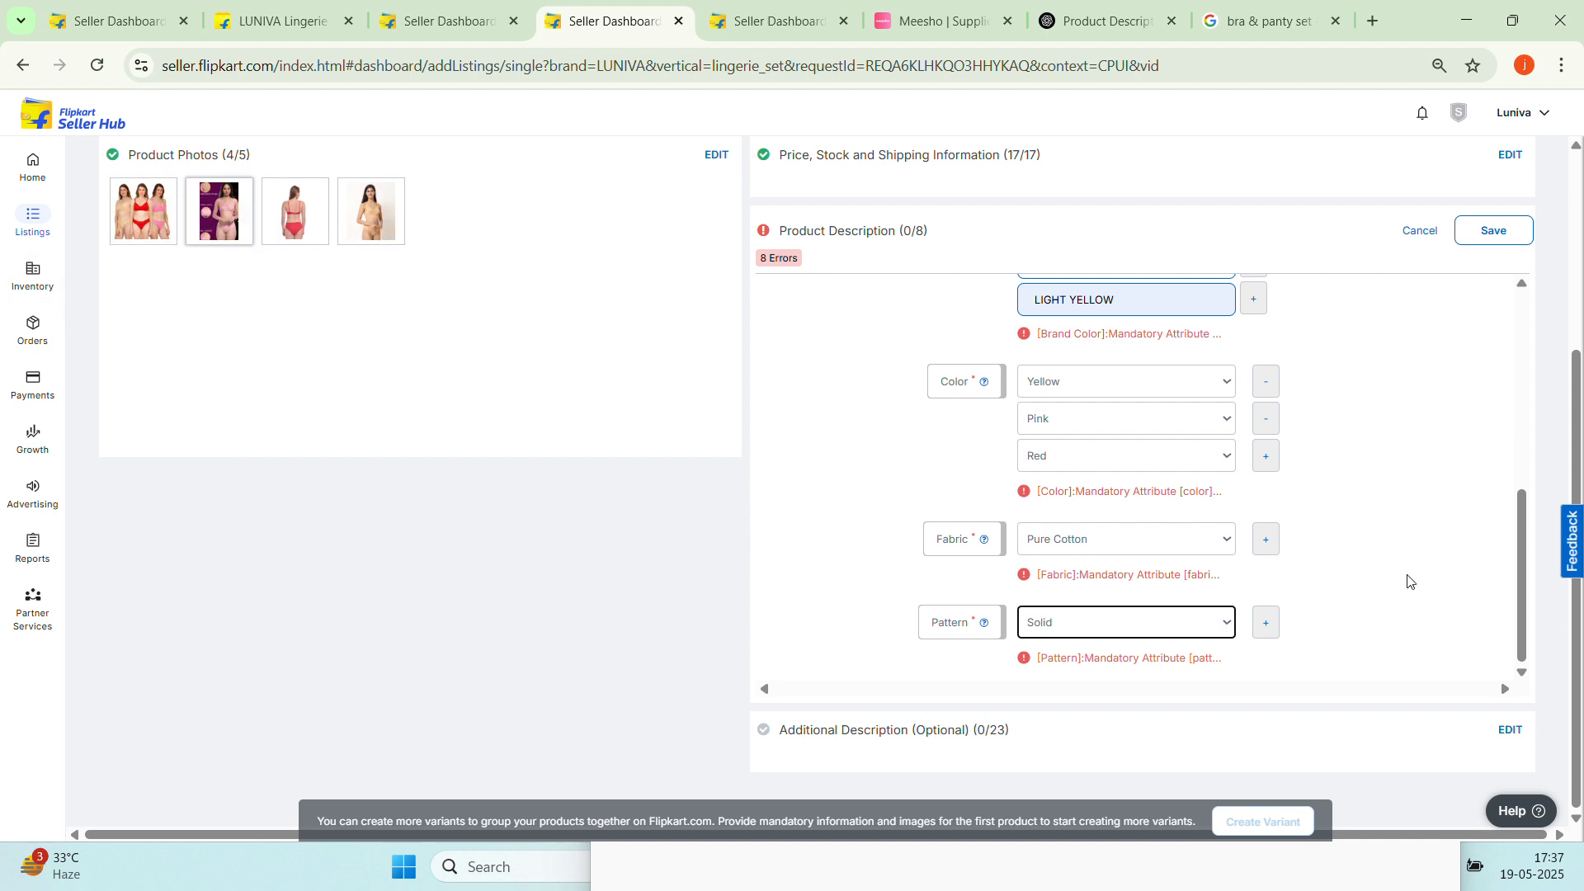
pyautogui.click(1496, 234)
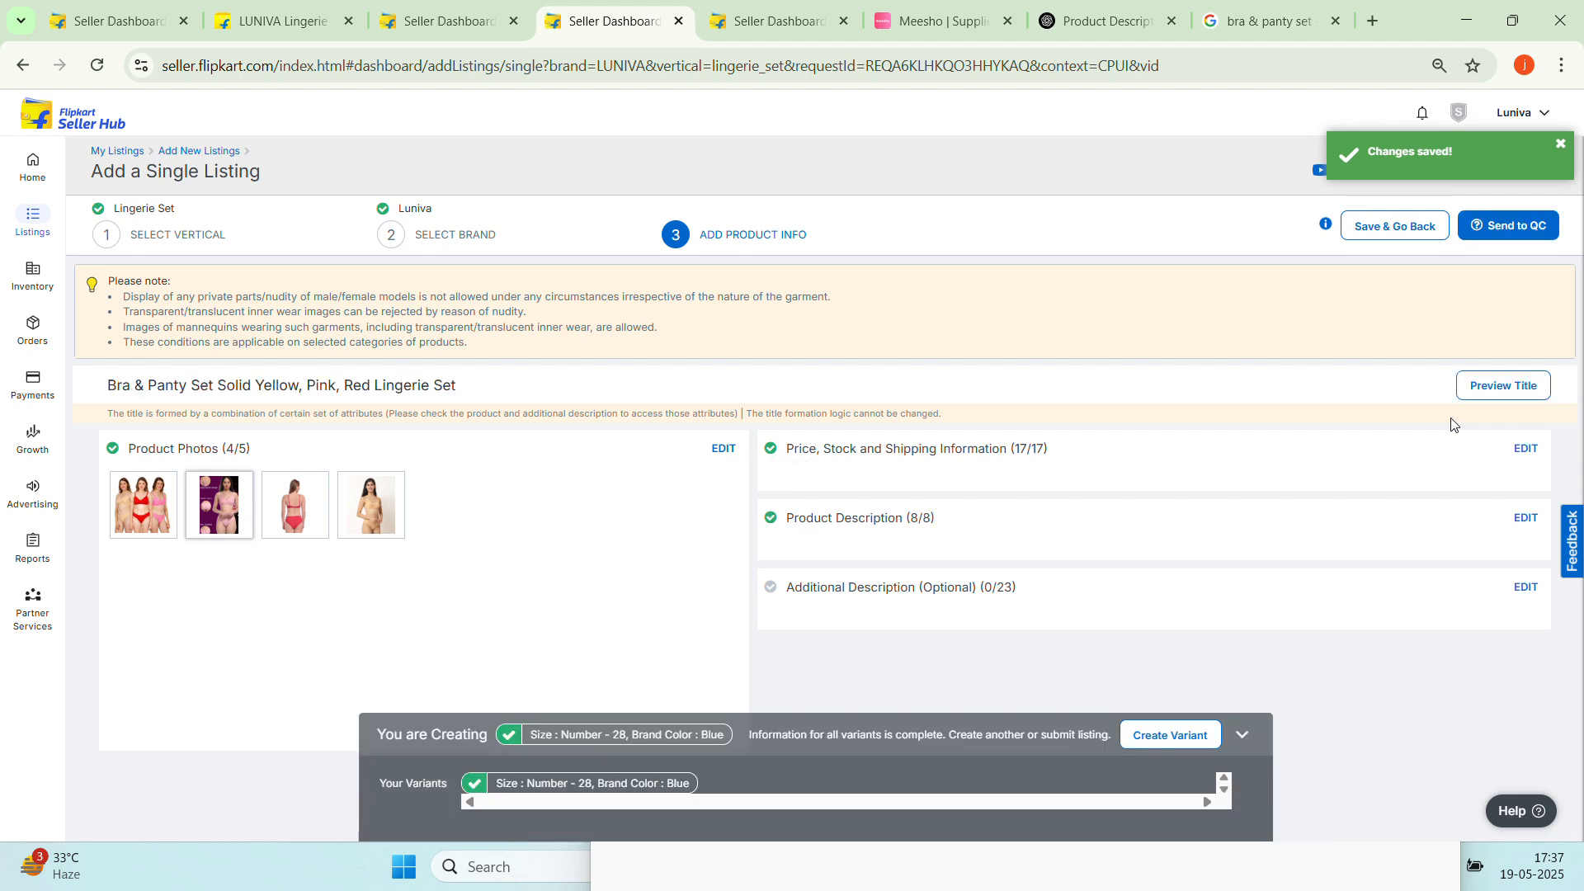
pyautogui.click(1526, 587)
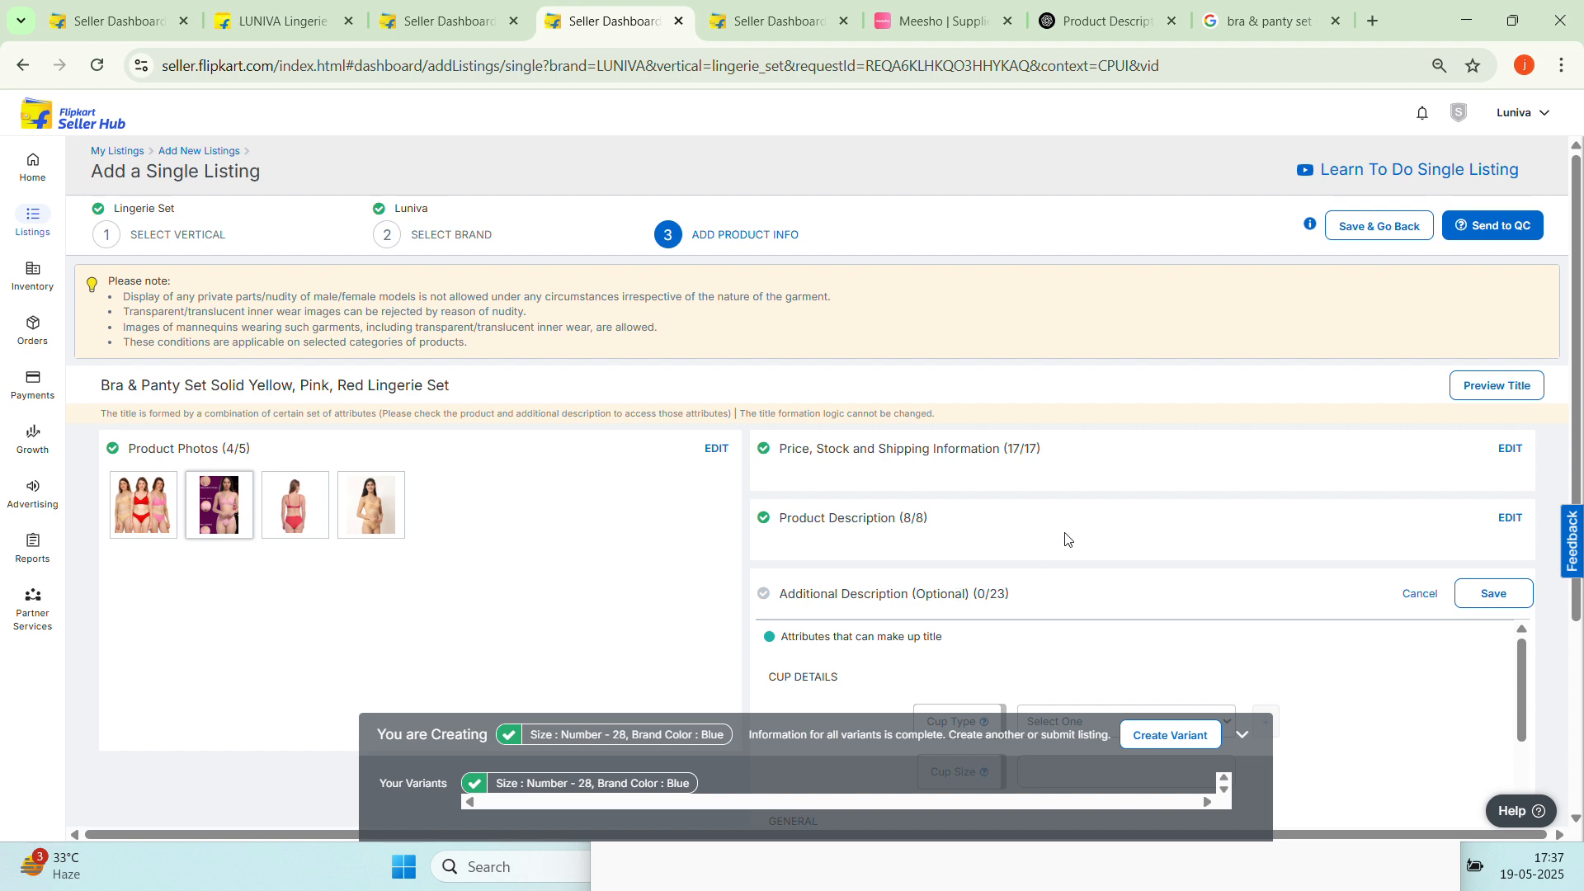
pyautogui.scroll(-3, 1066, 539)
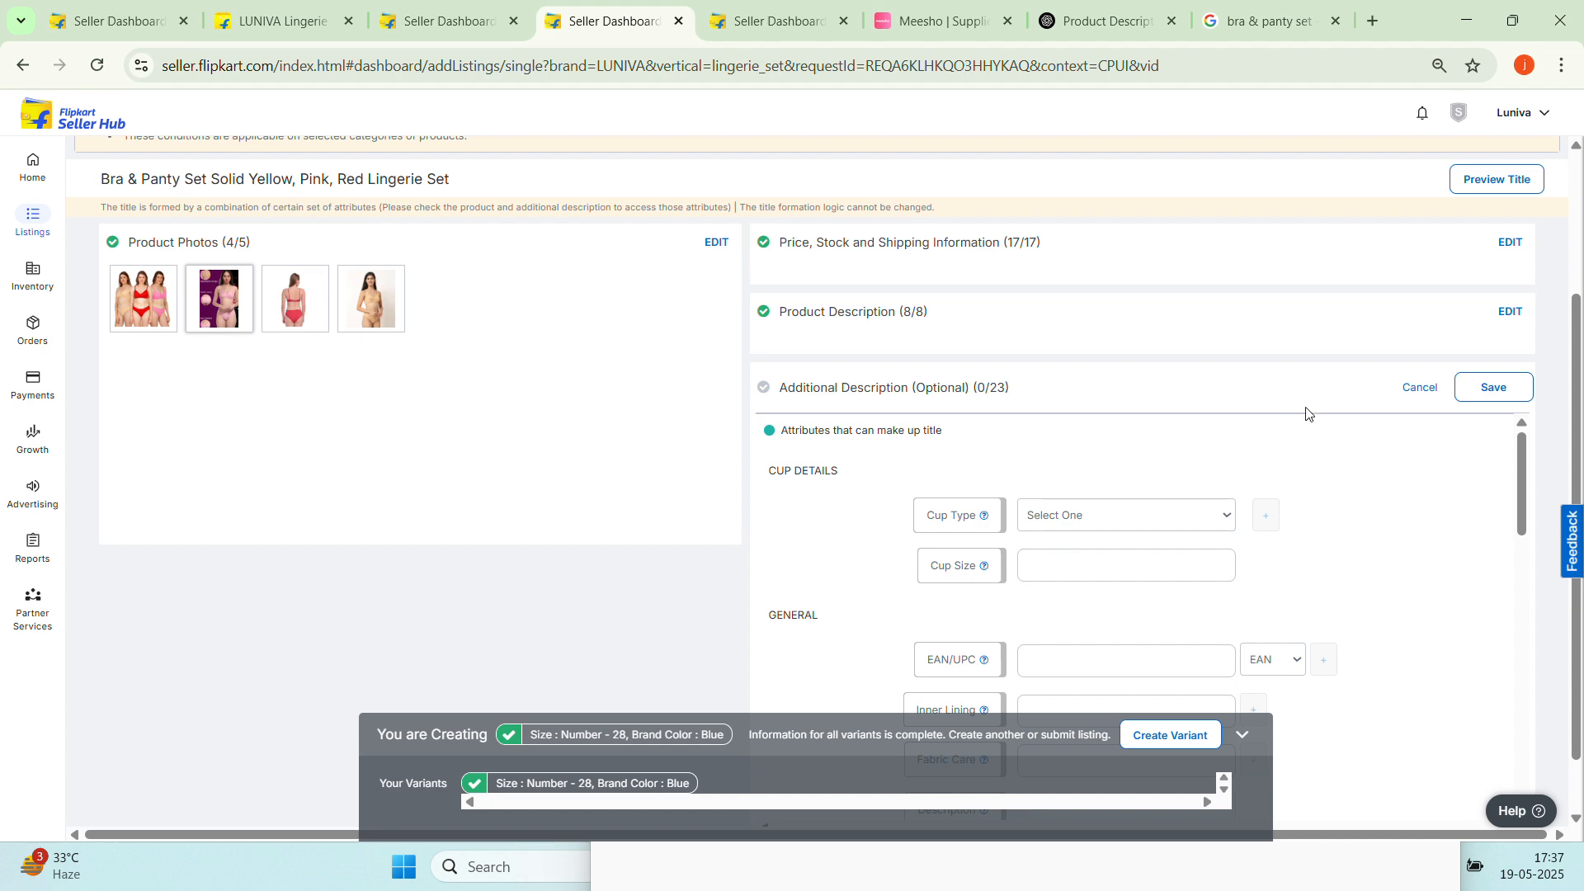
pyautogui.click(1429, 391)
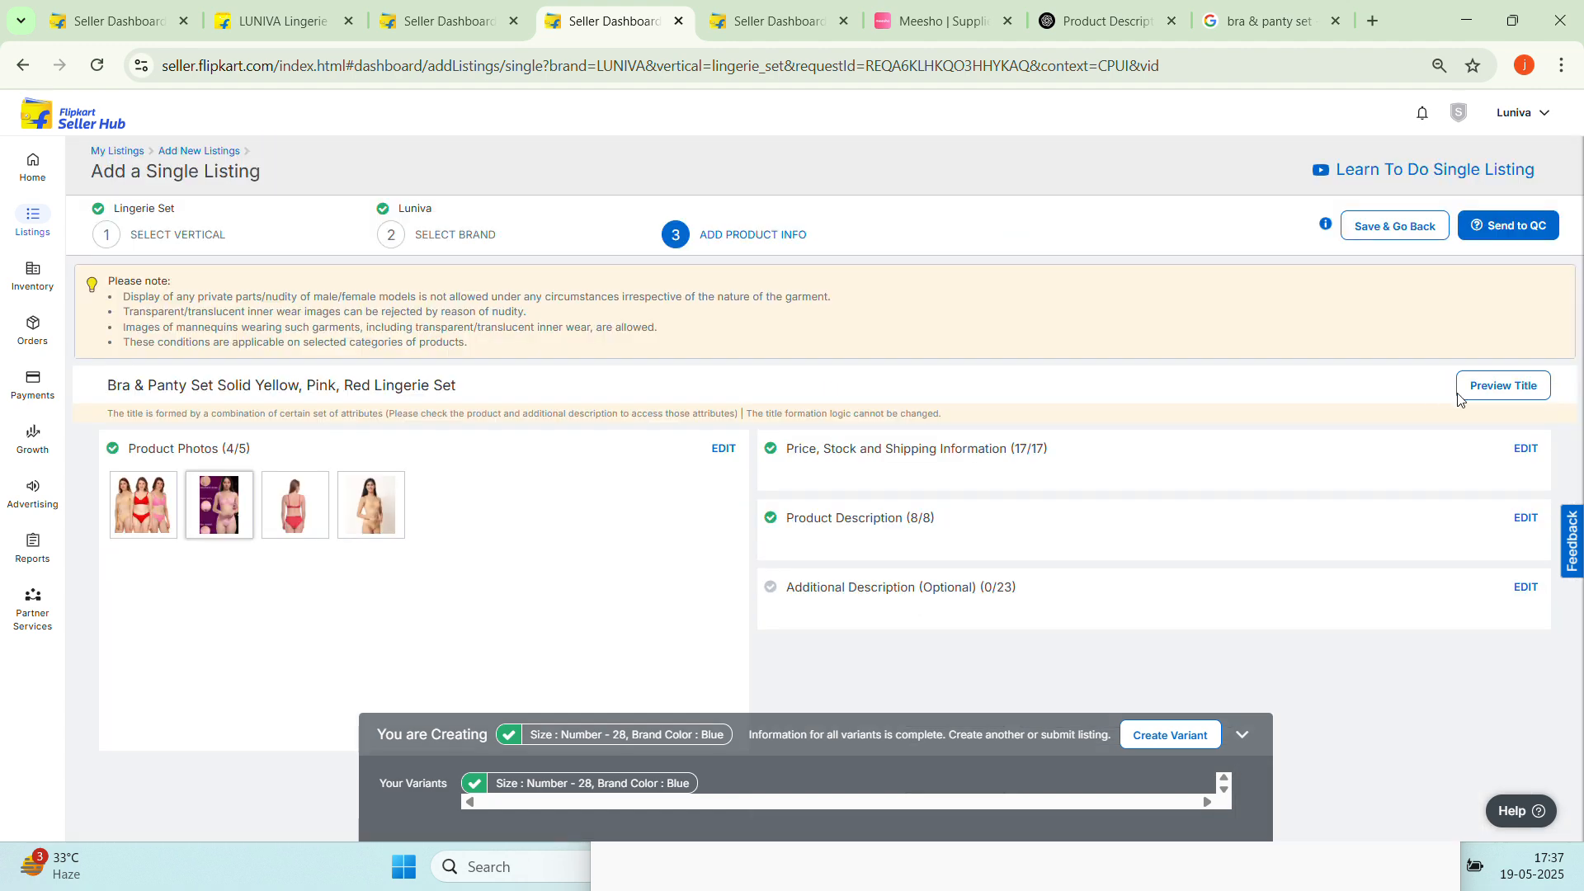
# In the additional description, set the cup type to Non Padded Cups and the cup size to B
pyautogui.click(1525, 588)
pyautogui.scroll(-3, 1311, 542)
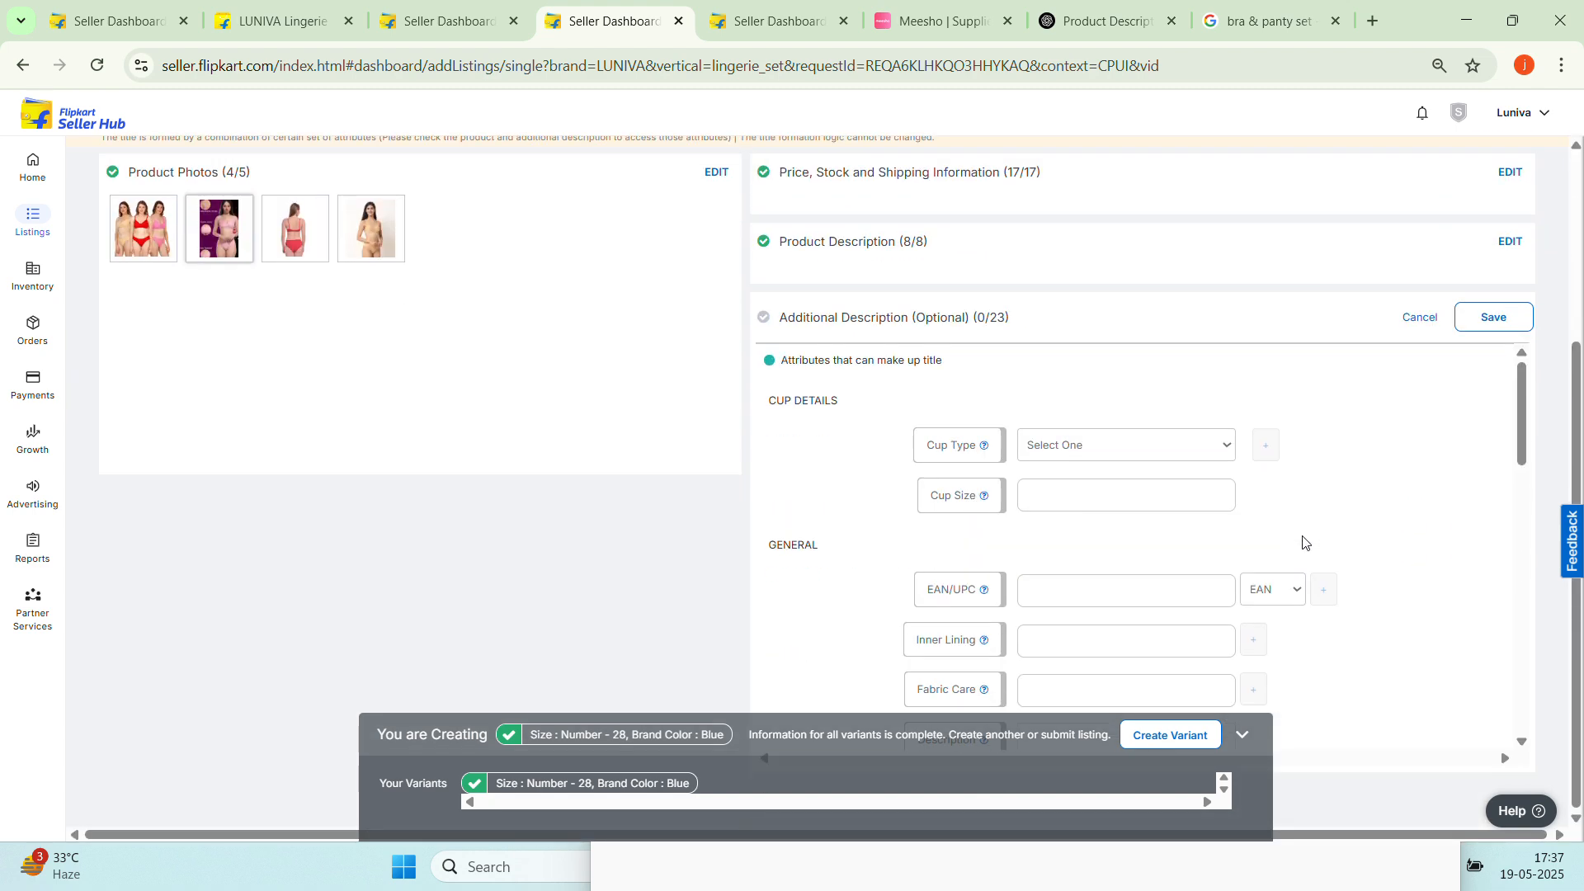
pyautogui.click(1139, 444)
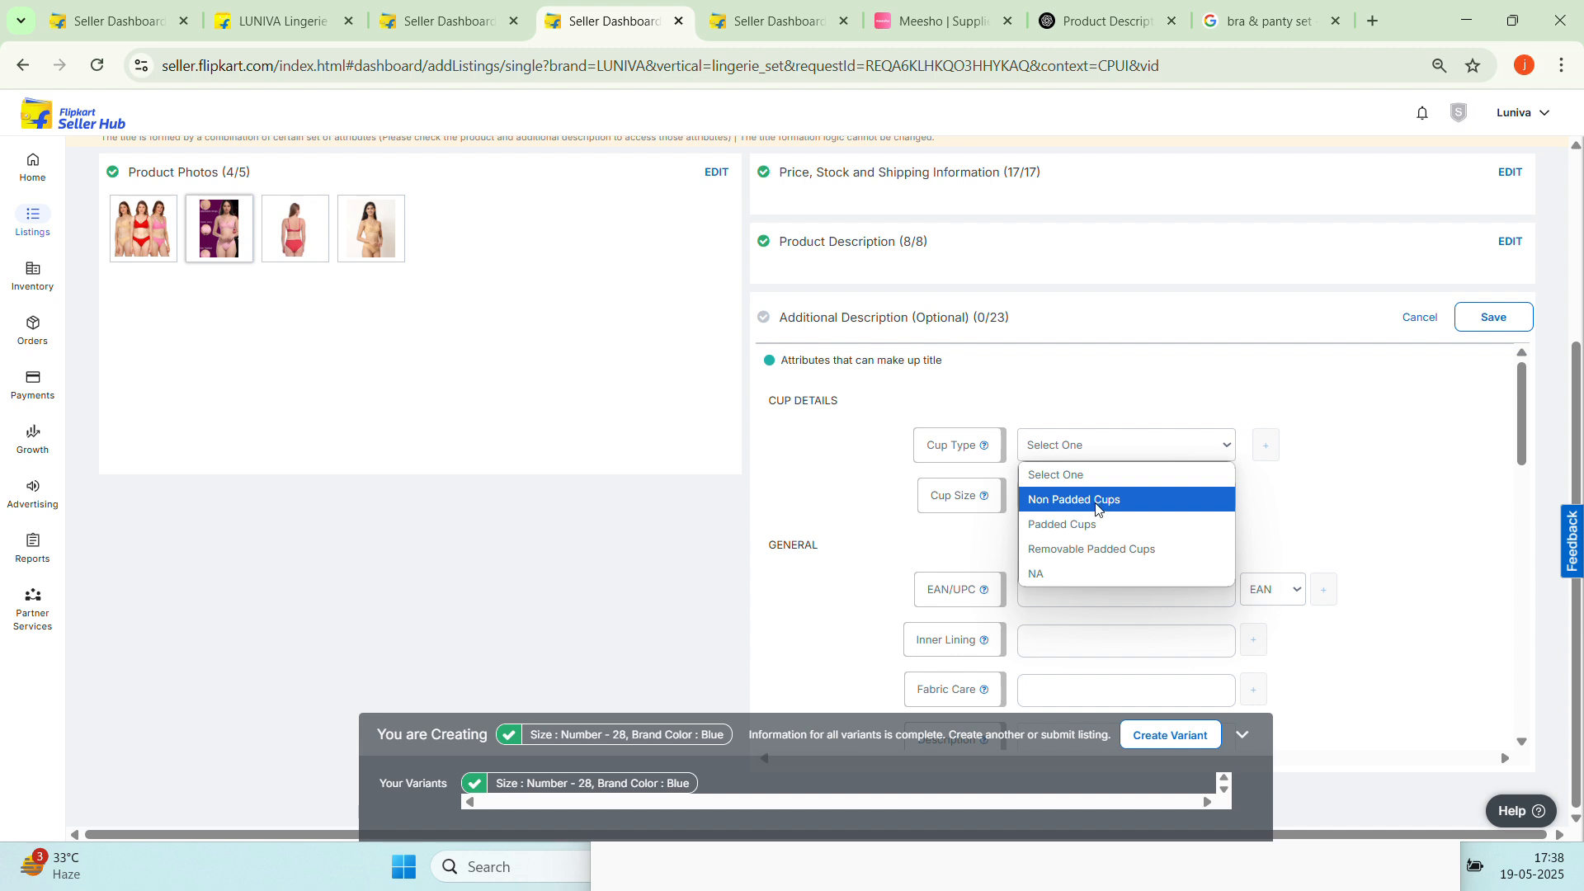
pyautogui.click(1137, 502)
pyautogui.click(1142, 504)
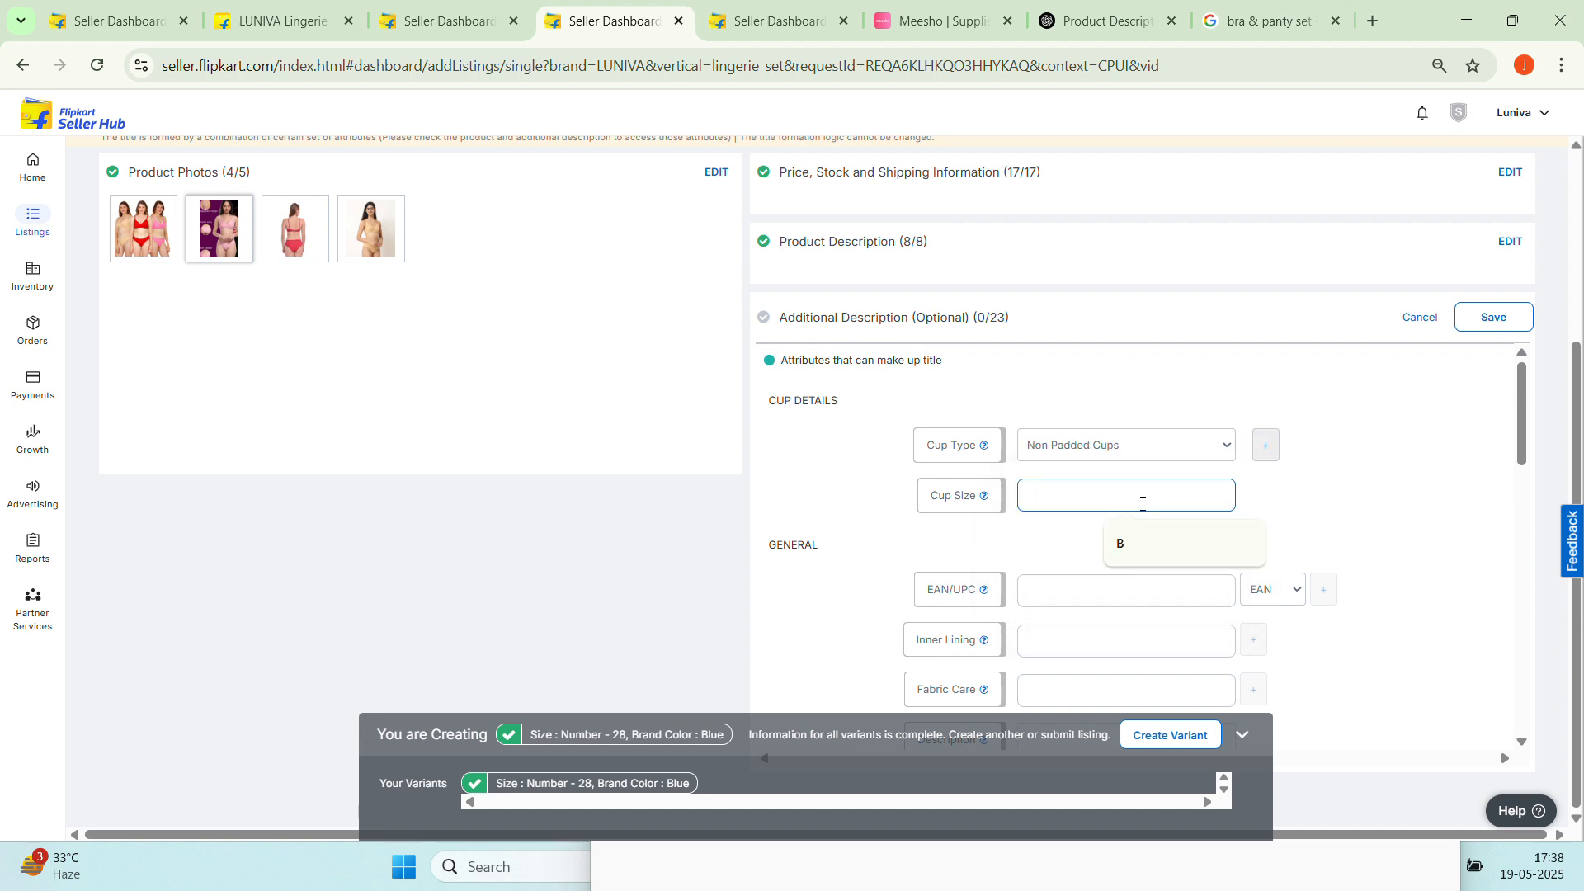
pyautogui.click(1167, 559)
# Fill in the inner lining as cotton and the fabric care with the saved "Easy to Wash – Machine washable" entry
pyautogui.scroll(-1, 1292, 535)
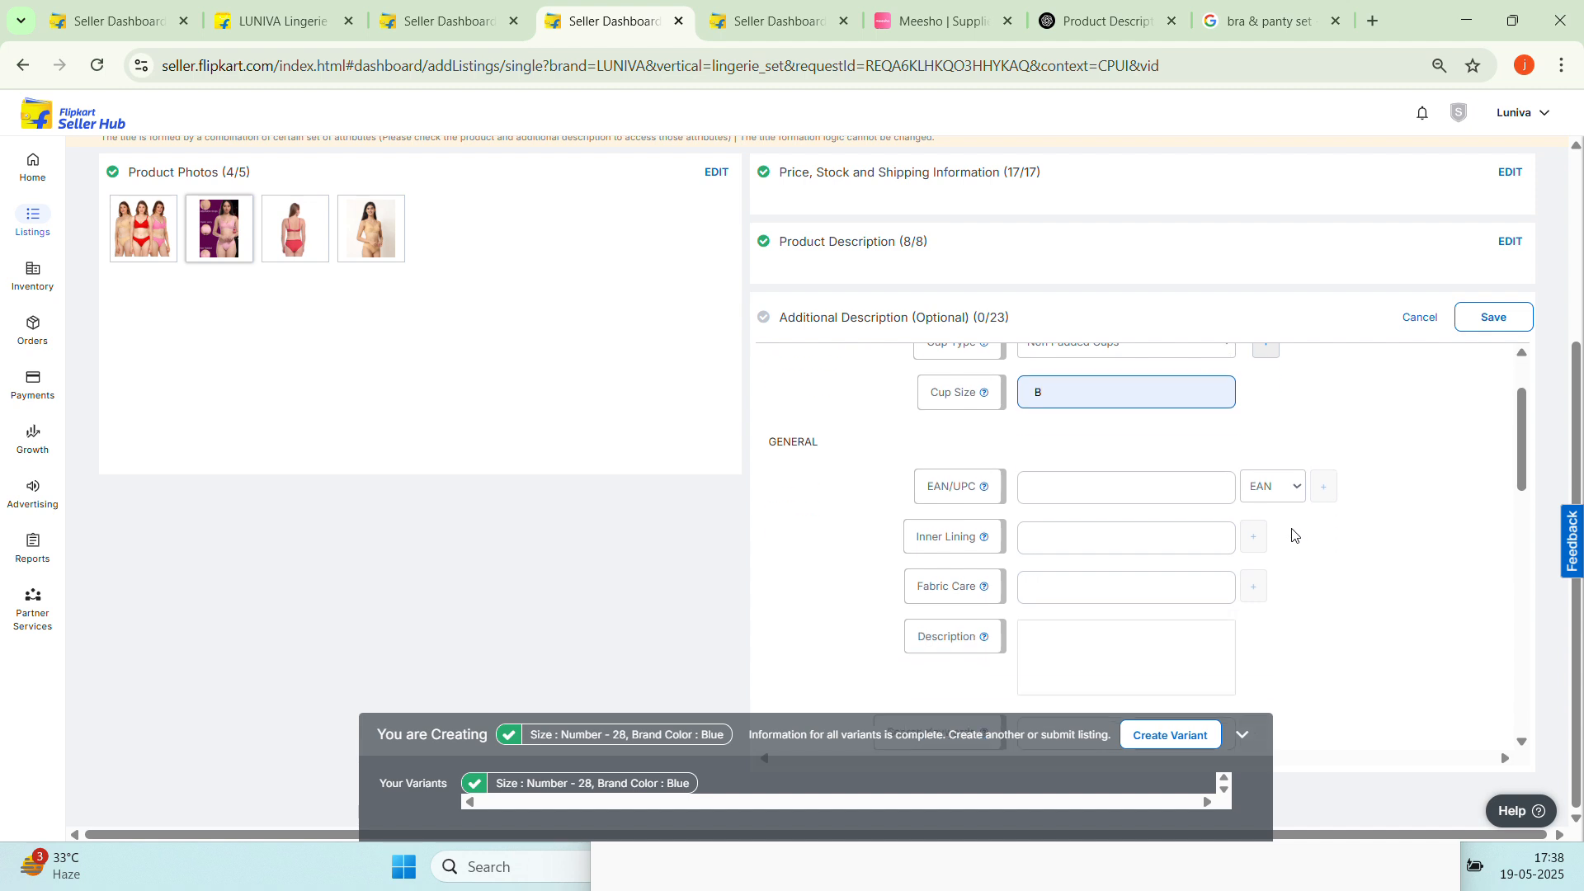
pyautogui.click(1175, 499)
pyautogui.click(1101, 540)
pyautogui.click(1167, 586)
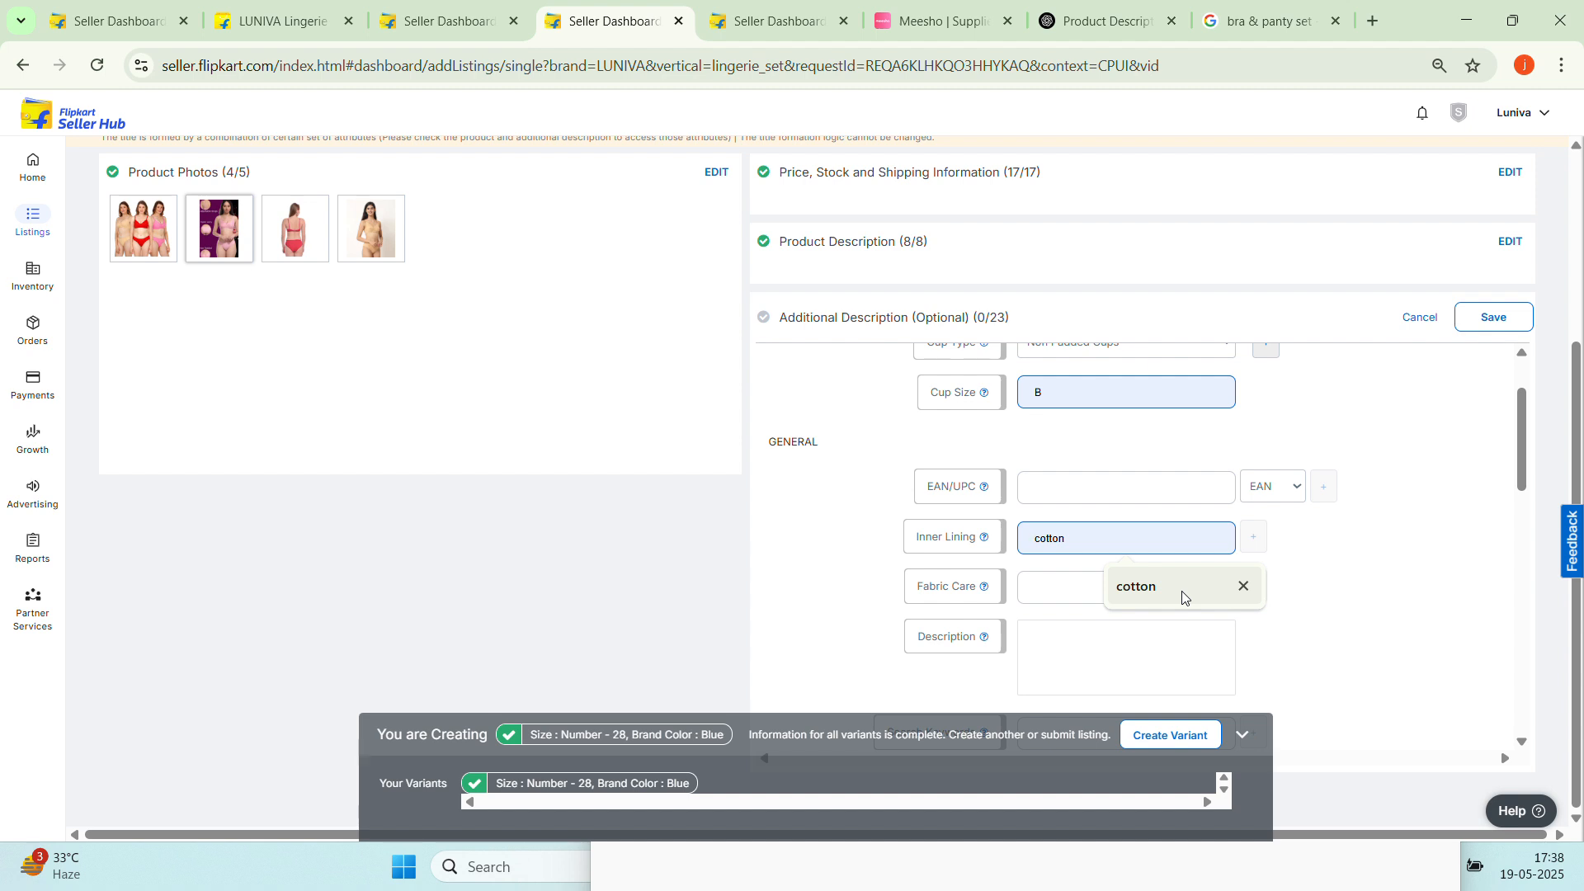
pyautogui.click(1138, 587)
pyautogui.click(1163, 631)
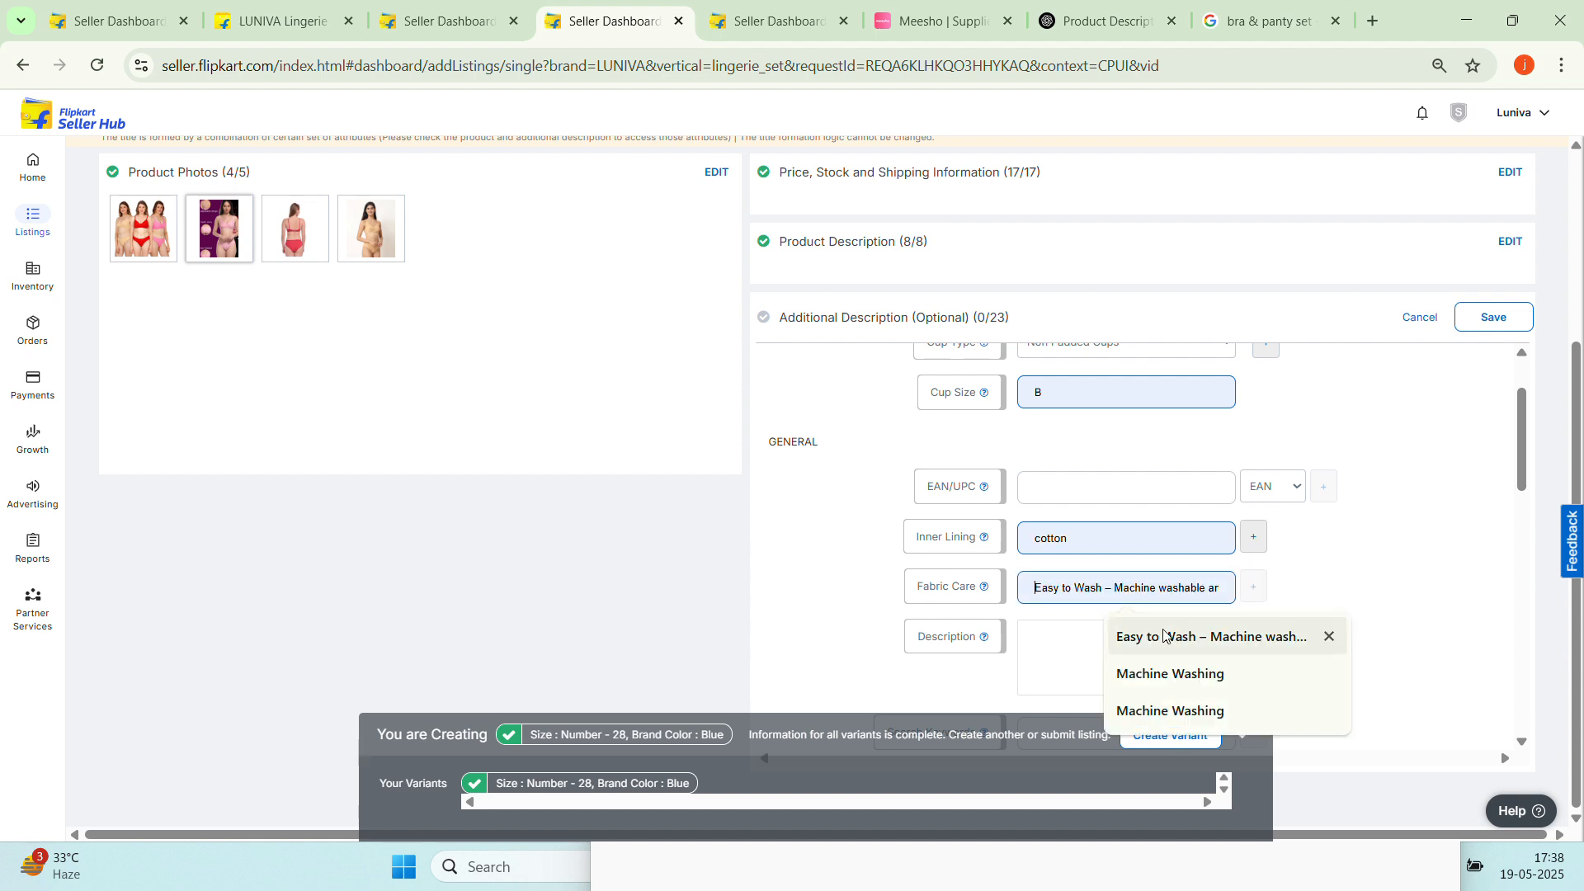
# Switch to ChatGPT and copy the earlier prompt requesting a 2000-3000 character Flipkart description for the LUNIVA set
pyautogui.scroll(-5, 1326, 612)
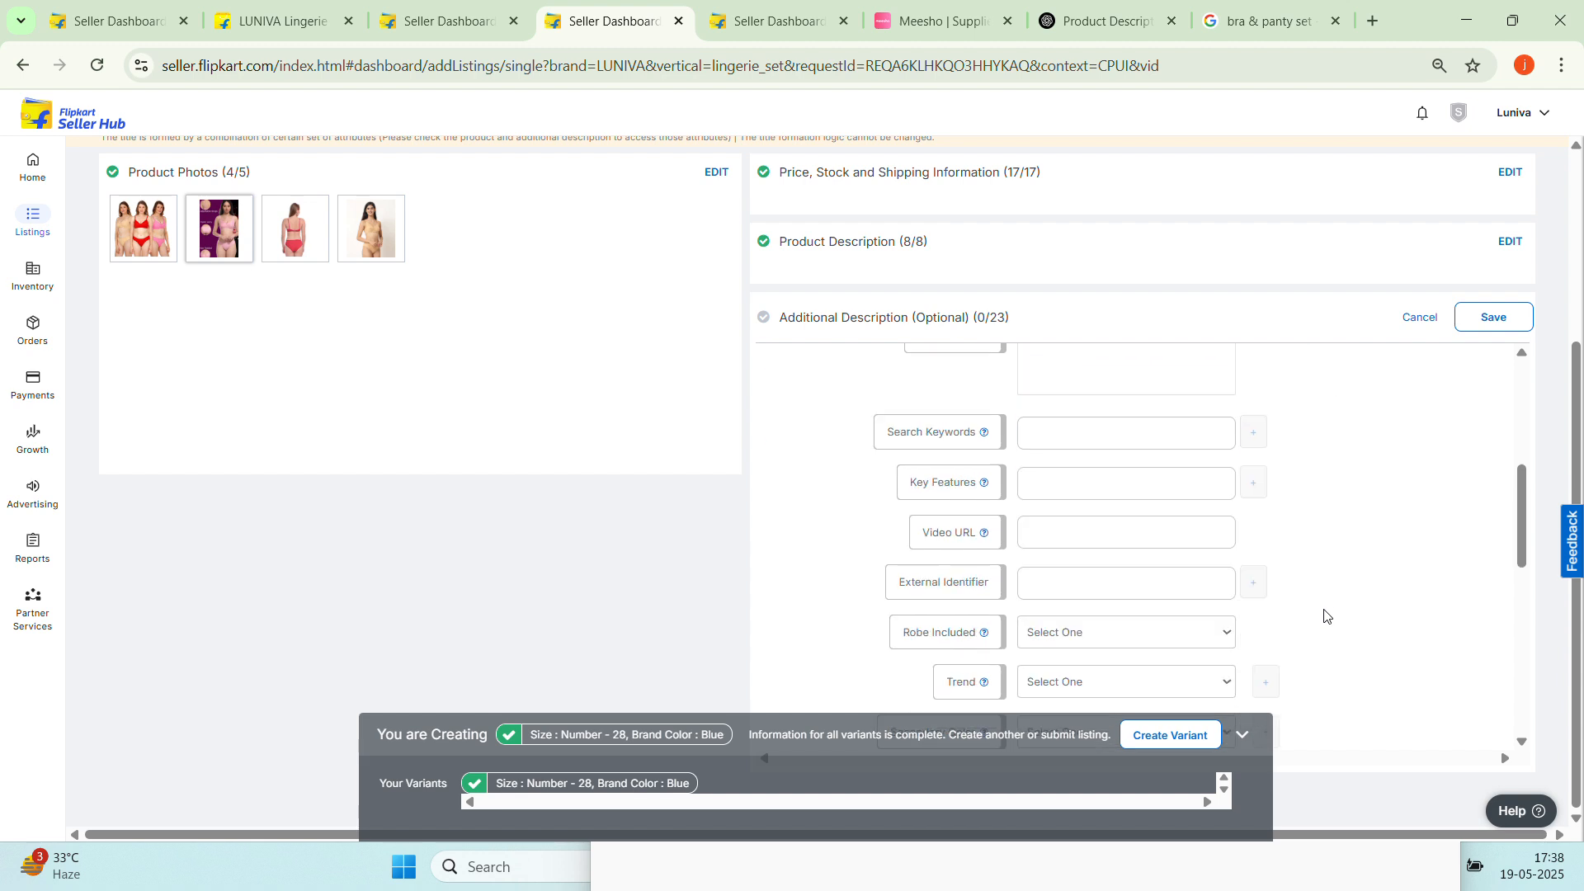
pyautogui.scroll(5, 1167, 463)
pyautogui.scroll(-1, 1126, 512)
pyautogui.click(1125, 548)
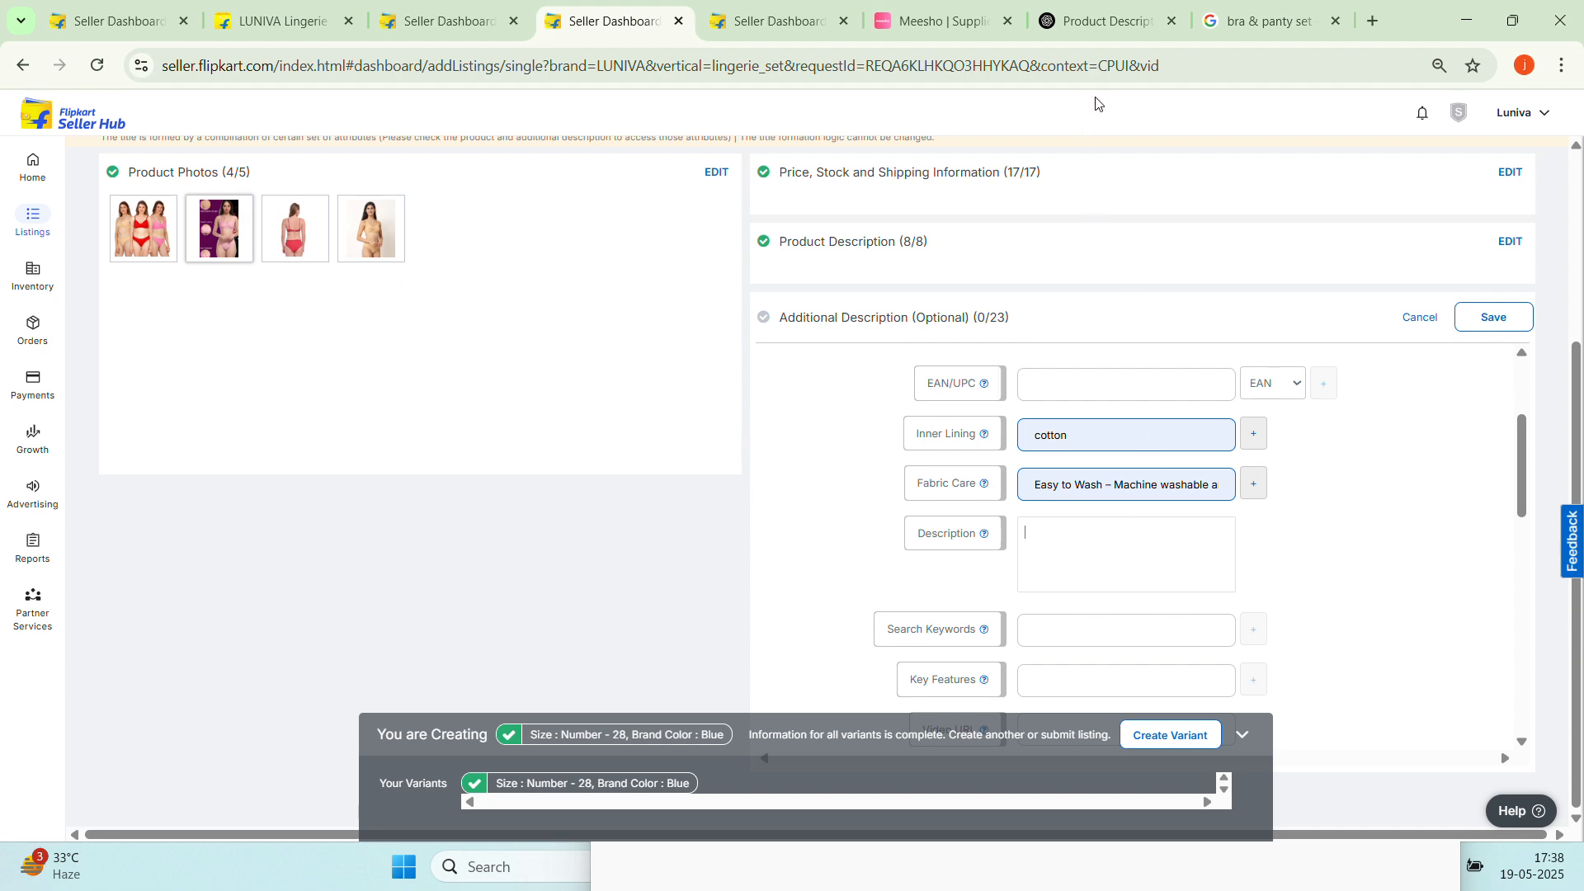
pyautogui.click(1114, 25)
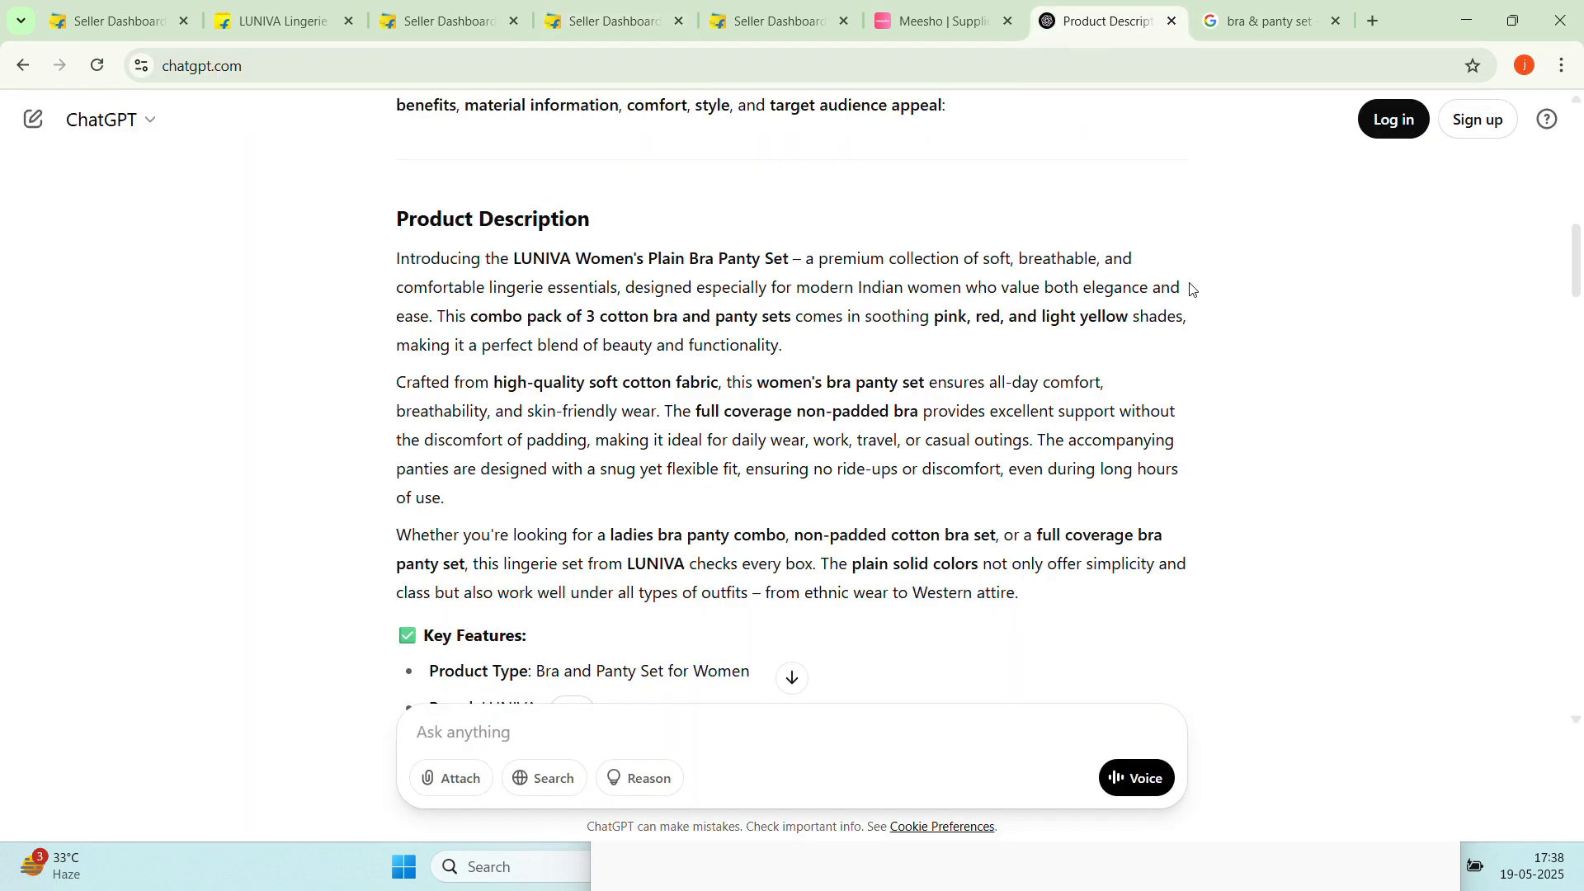
pyautogui.scroll(5, 1224, 447)
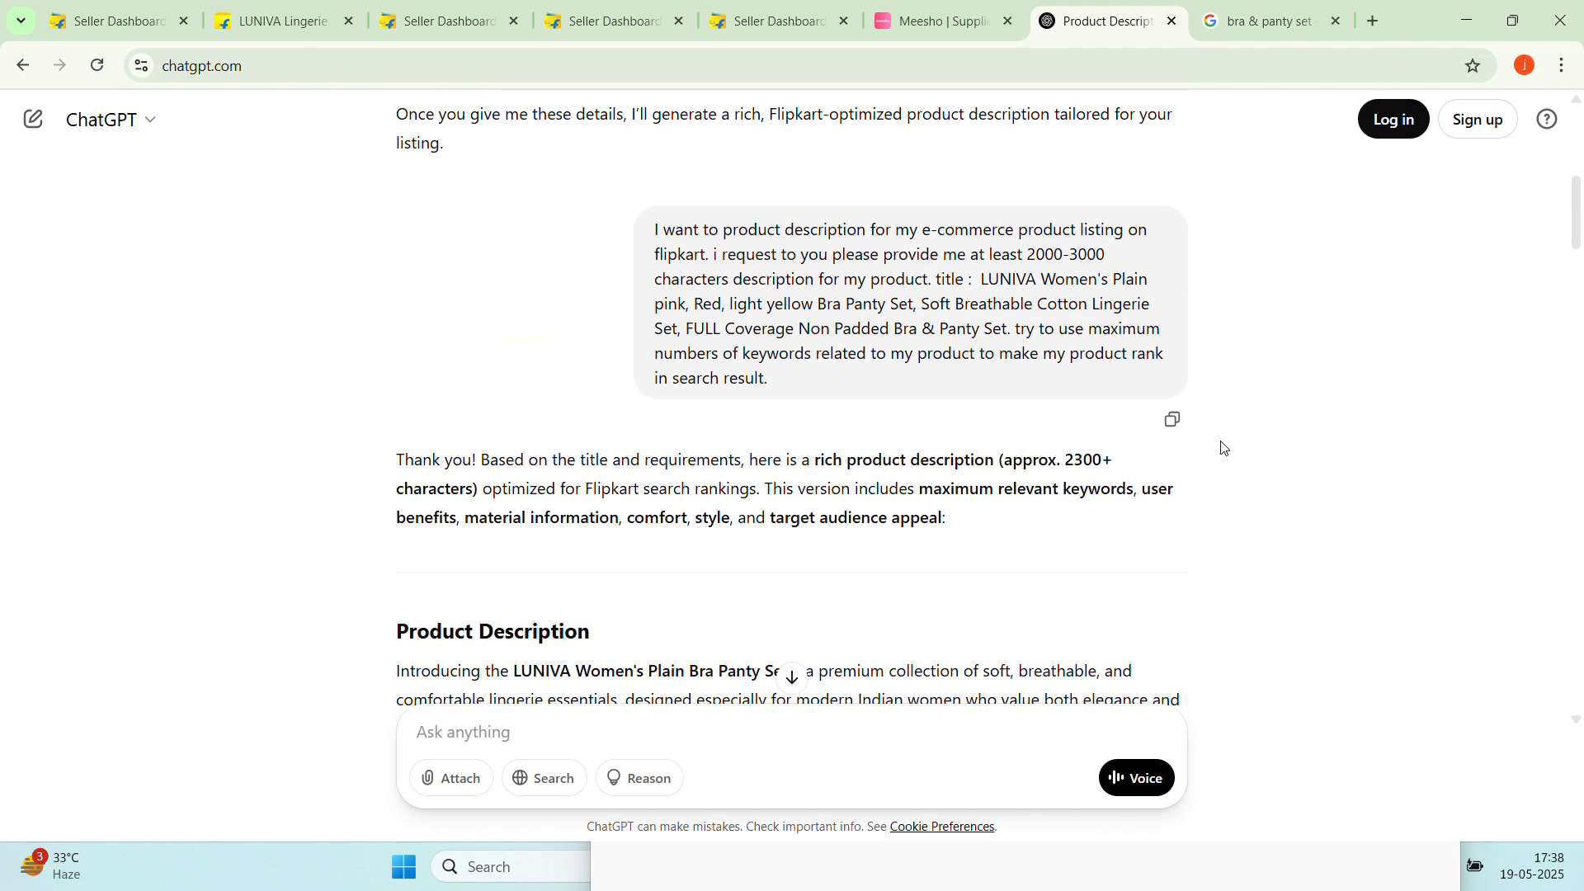
pyautogui.click(1172, 420)
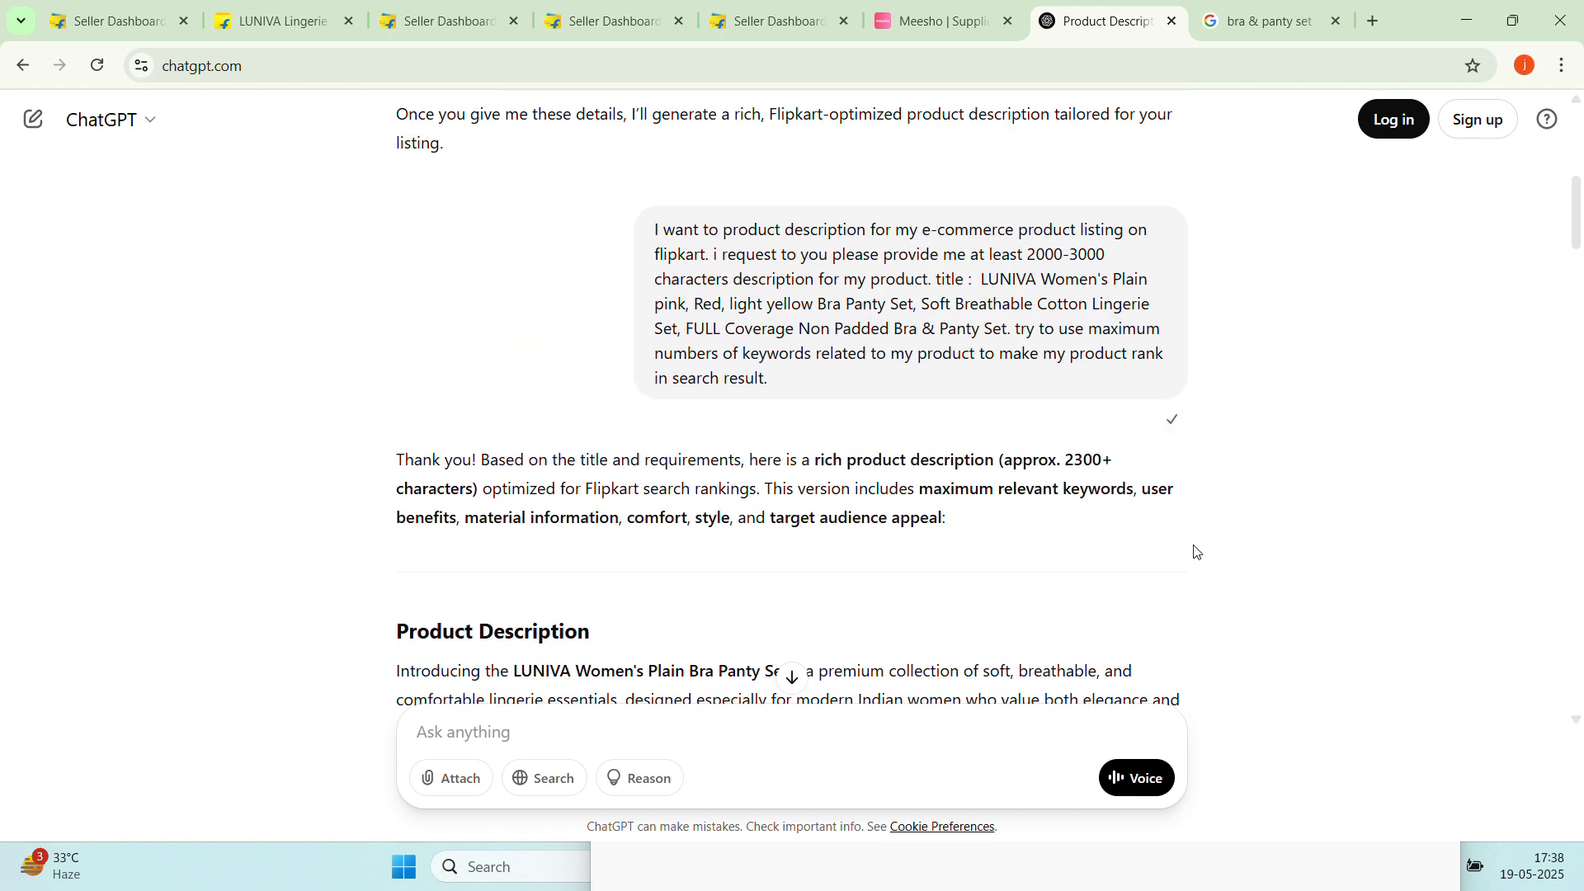
# Paste the copied product description prompt into a new message and submit it
pyautogui.rightClick(724, 724)
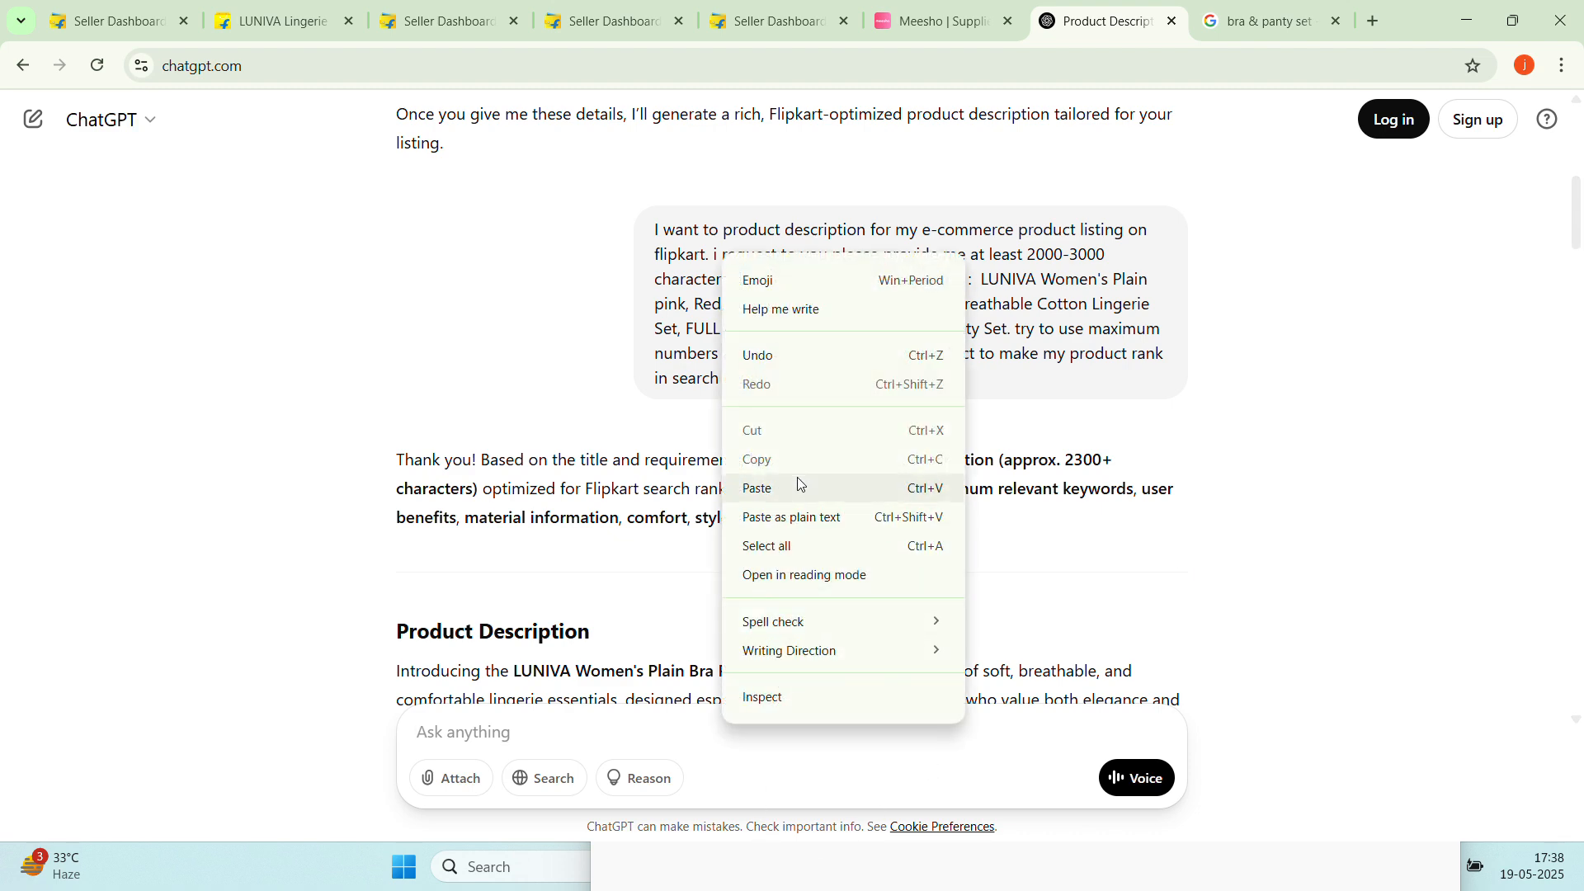
pyautogui.click(796, 484)
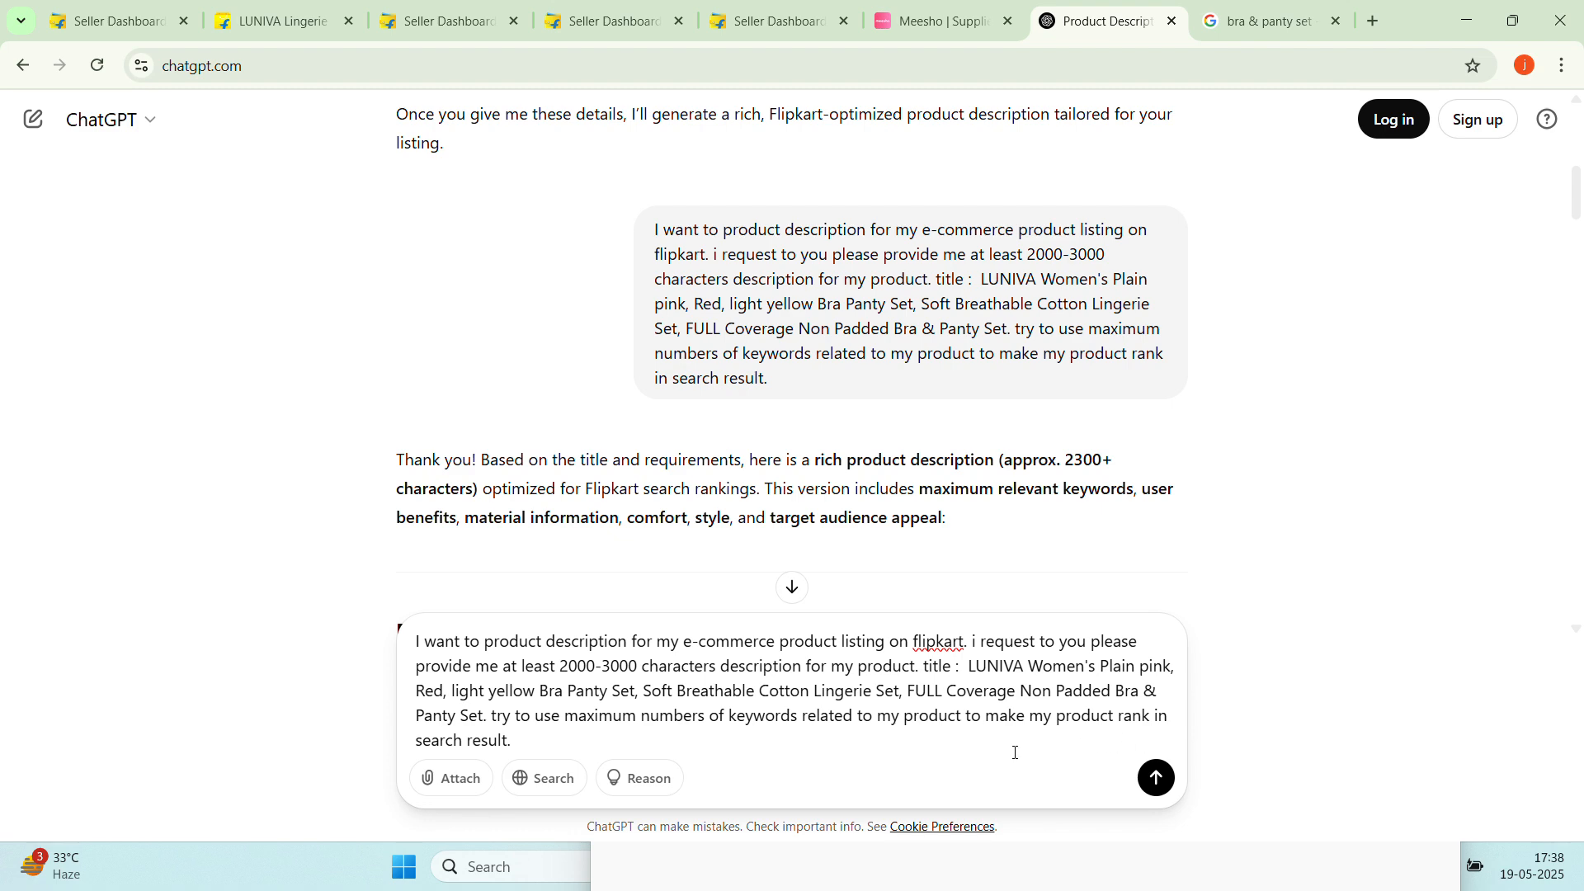
pyautogui.scroll(-3, 1175, 471)
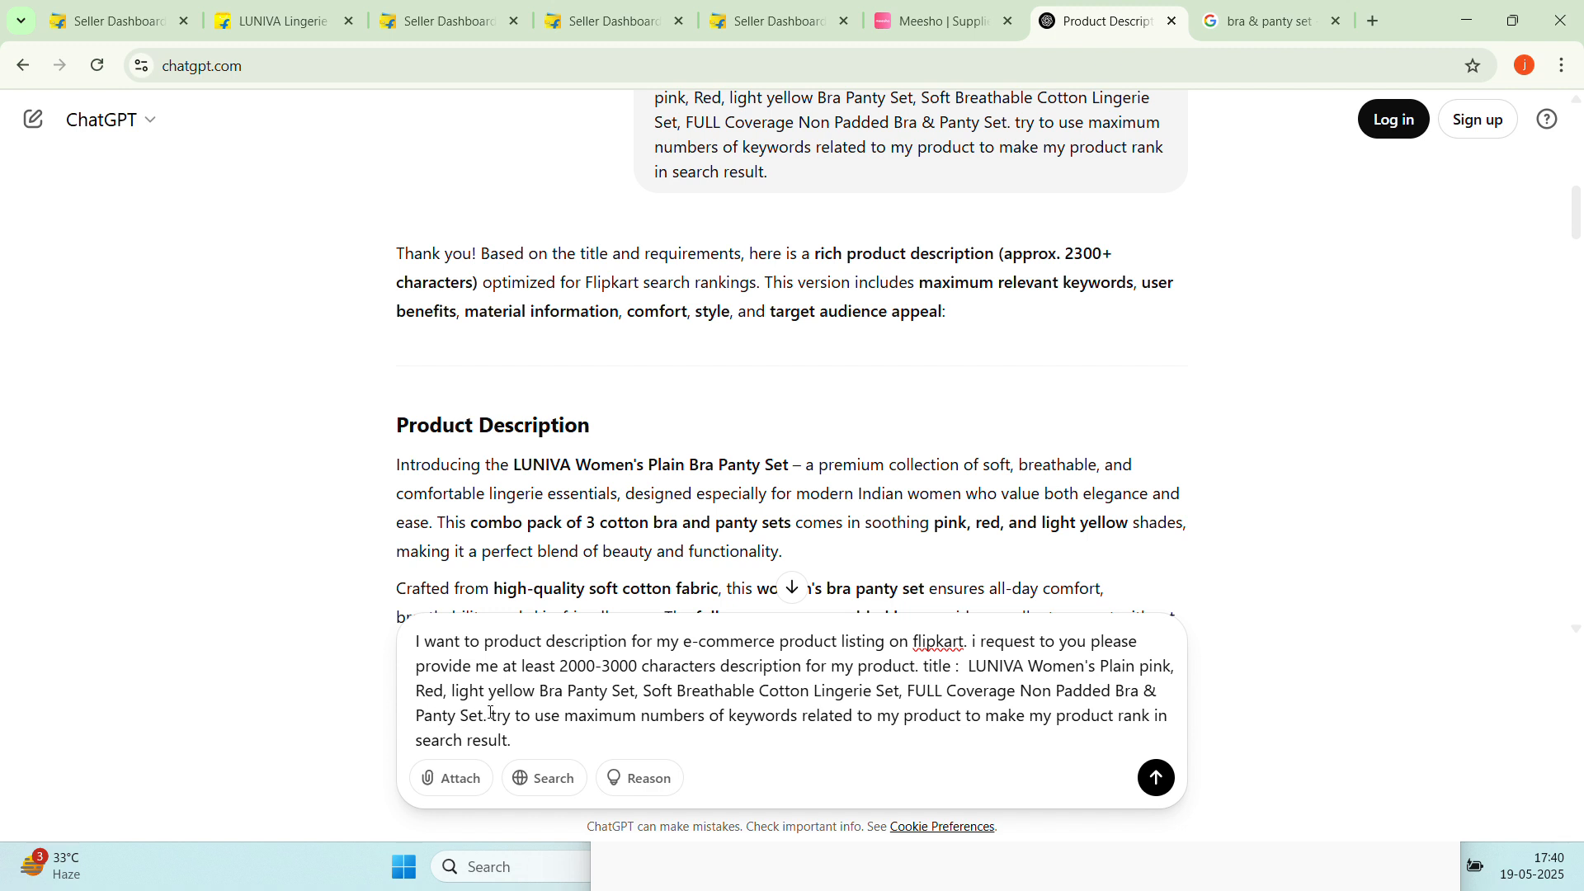
pyautogui.click(485, 717)
pyautogui.write('.')
pyautogui.click(1156, 778)
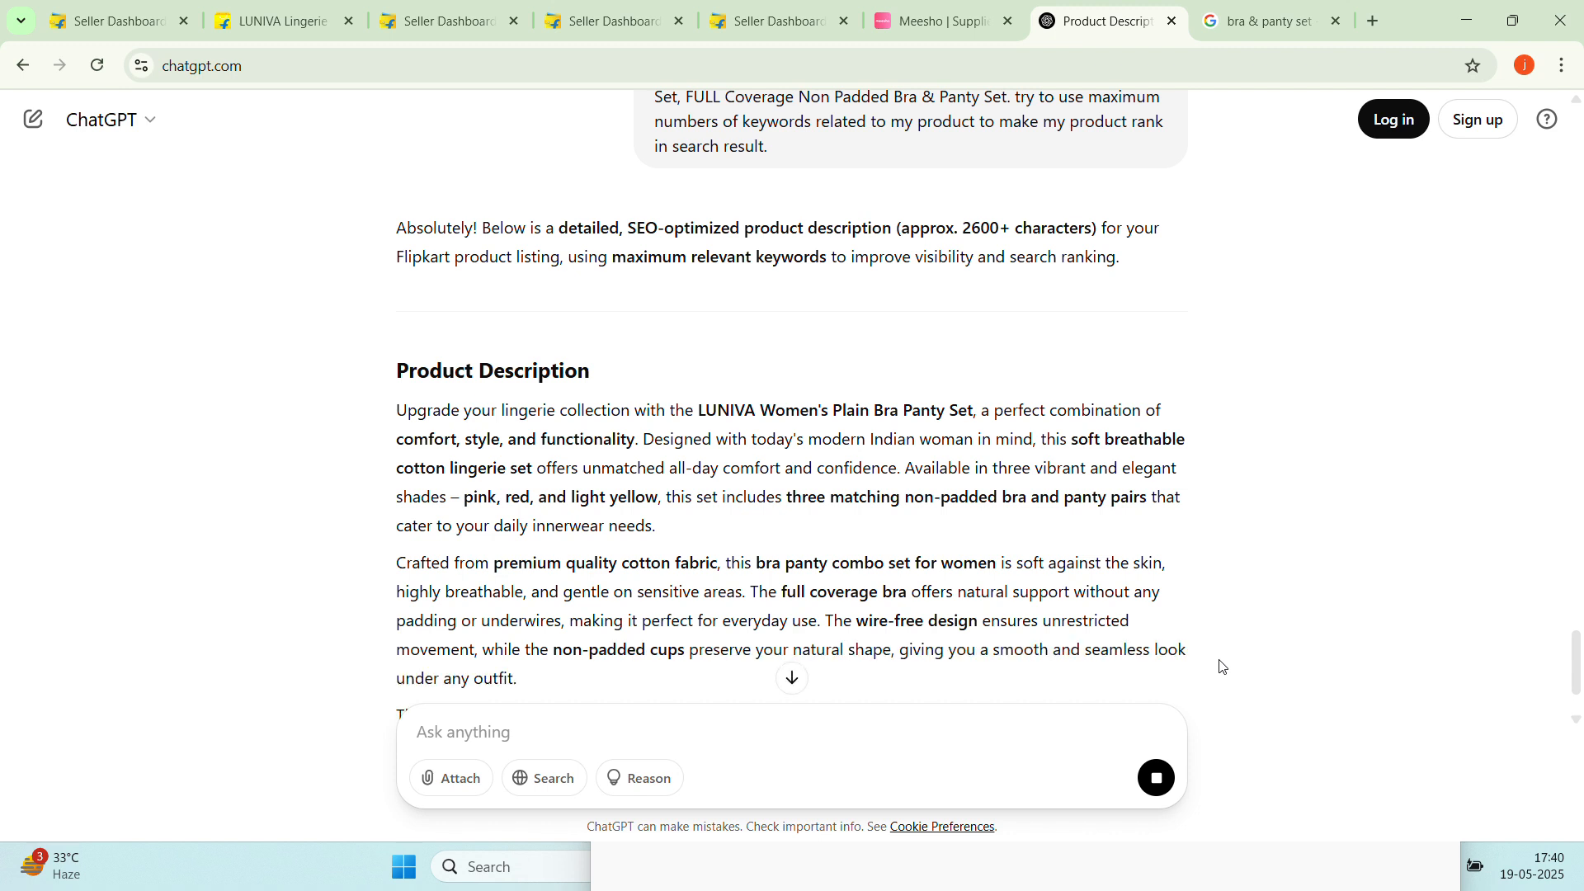
# Review the newly generated product description, including its key features, reasons to choose the set, and search keywords
pyautogui.scroll(-1, 1223, 667)
pyautogui.scroll(-1, 1222, 666)
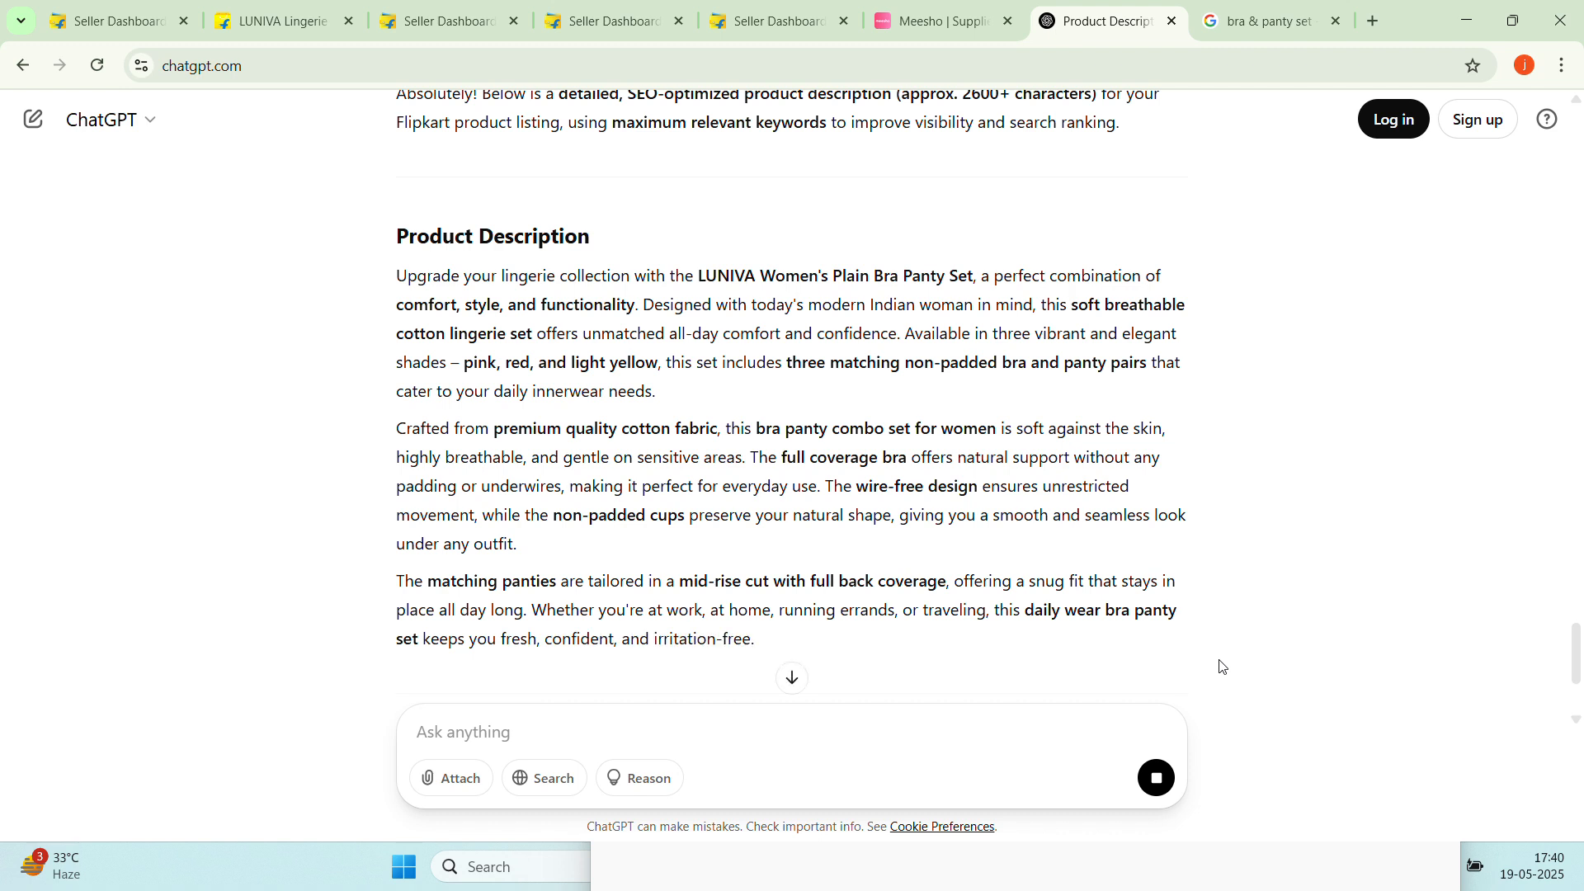
pyautogui.scroll(-3, 1223, 667)
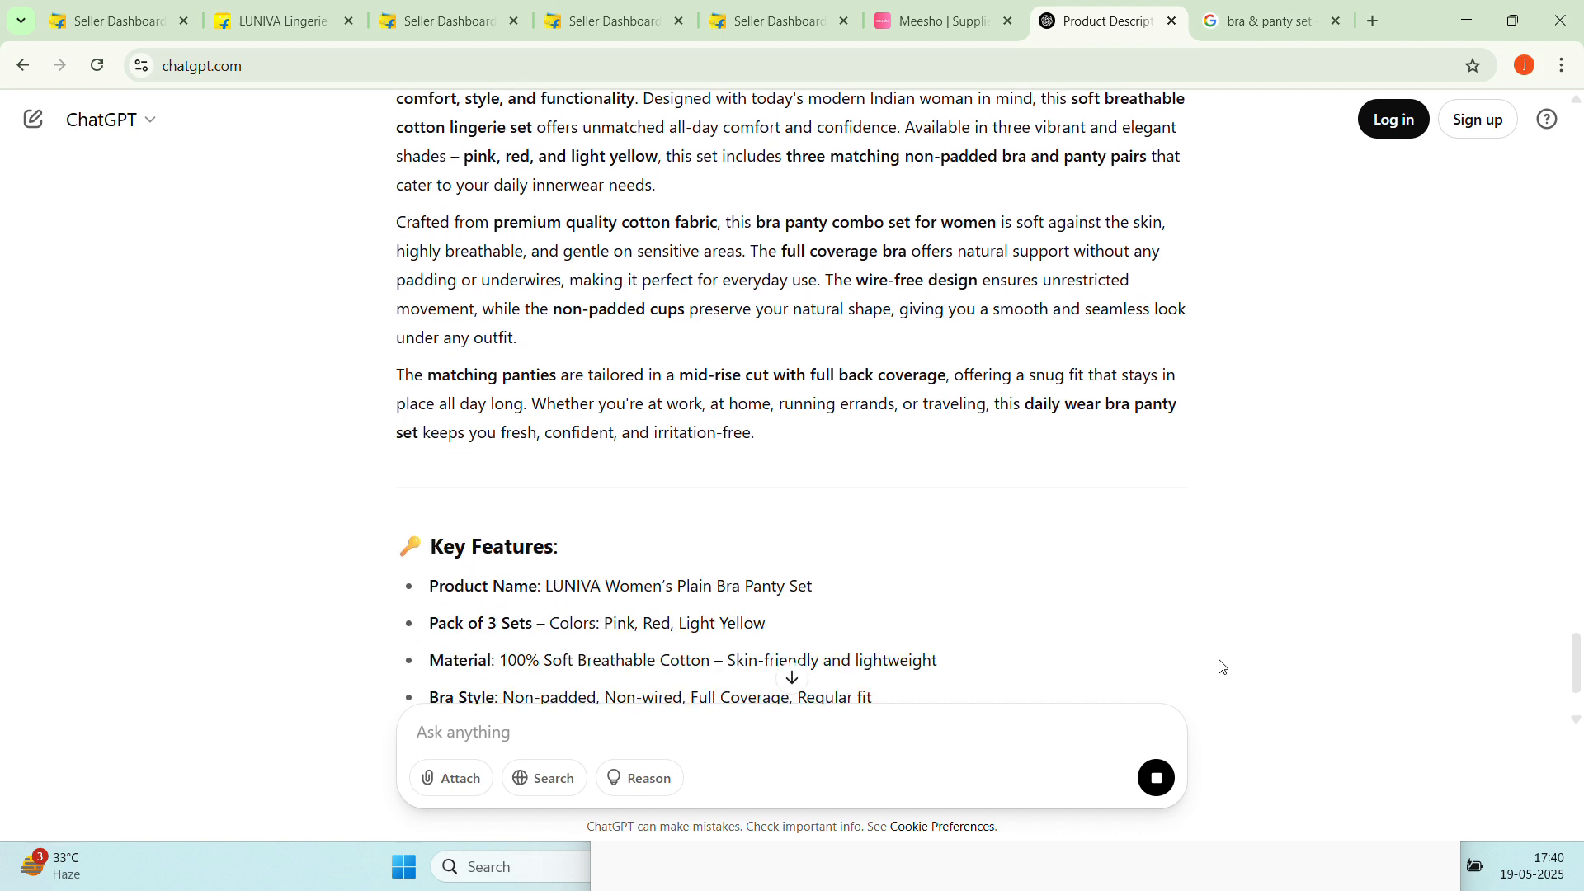
pyautogui.scroll(-1, 1223, 666)
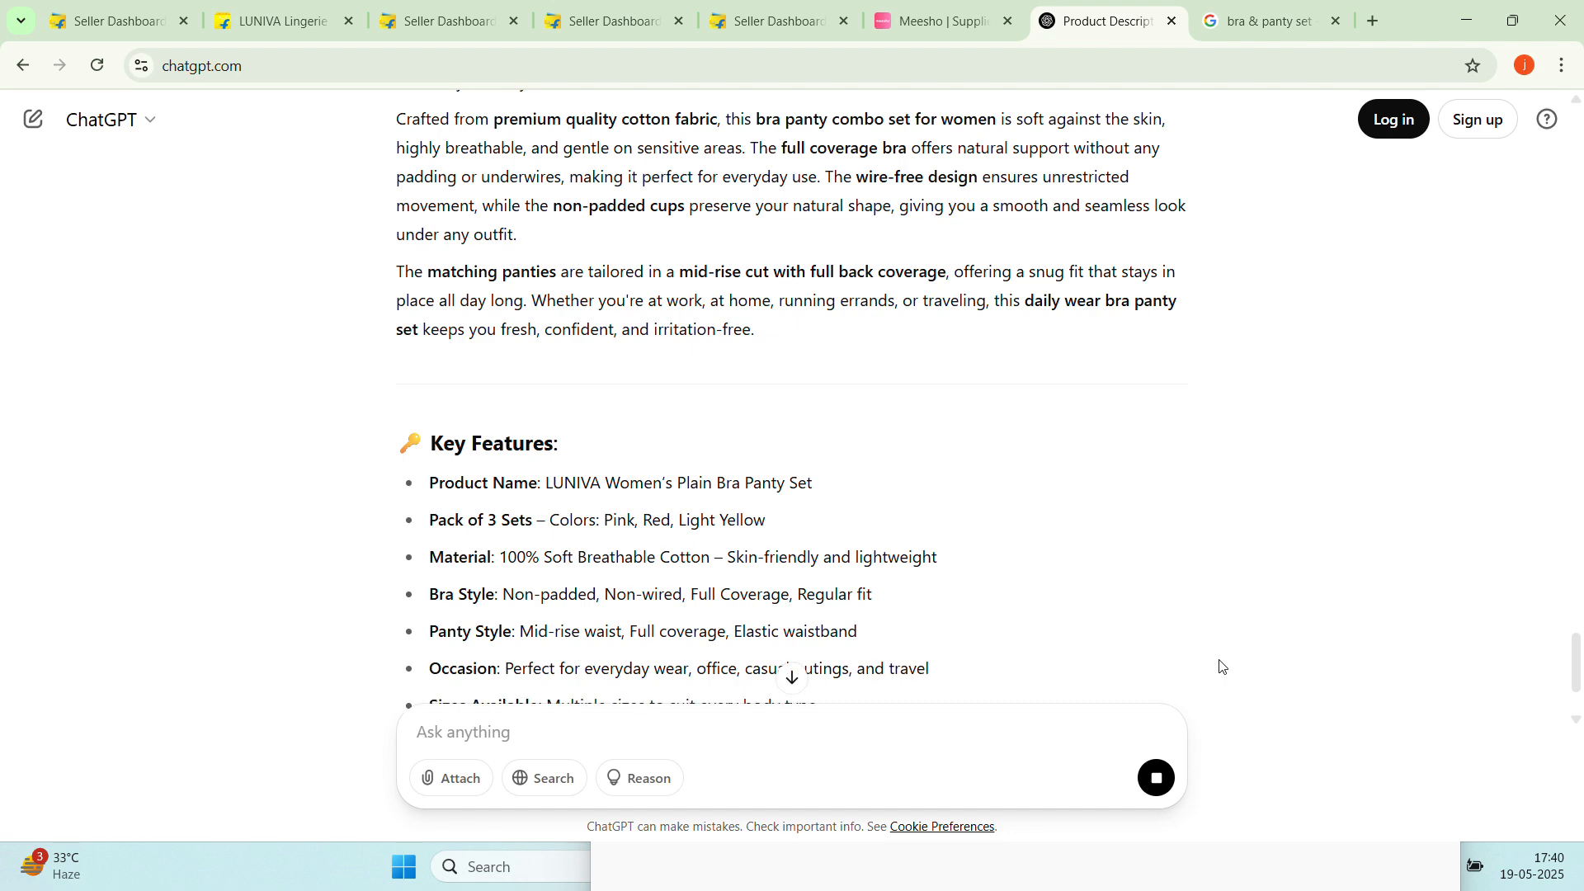
pyautogui.scroll(-2, 1223, 667)
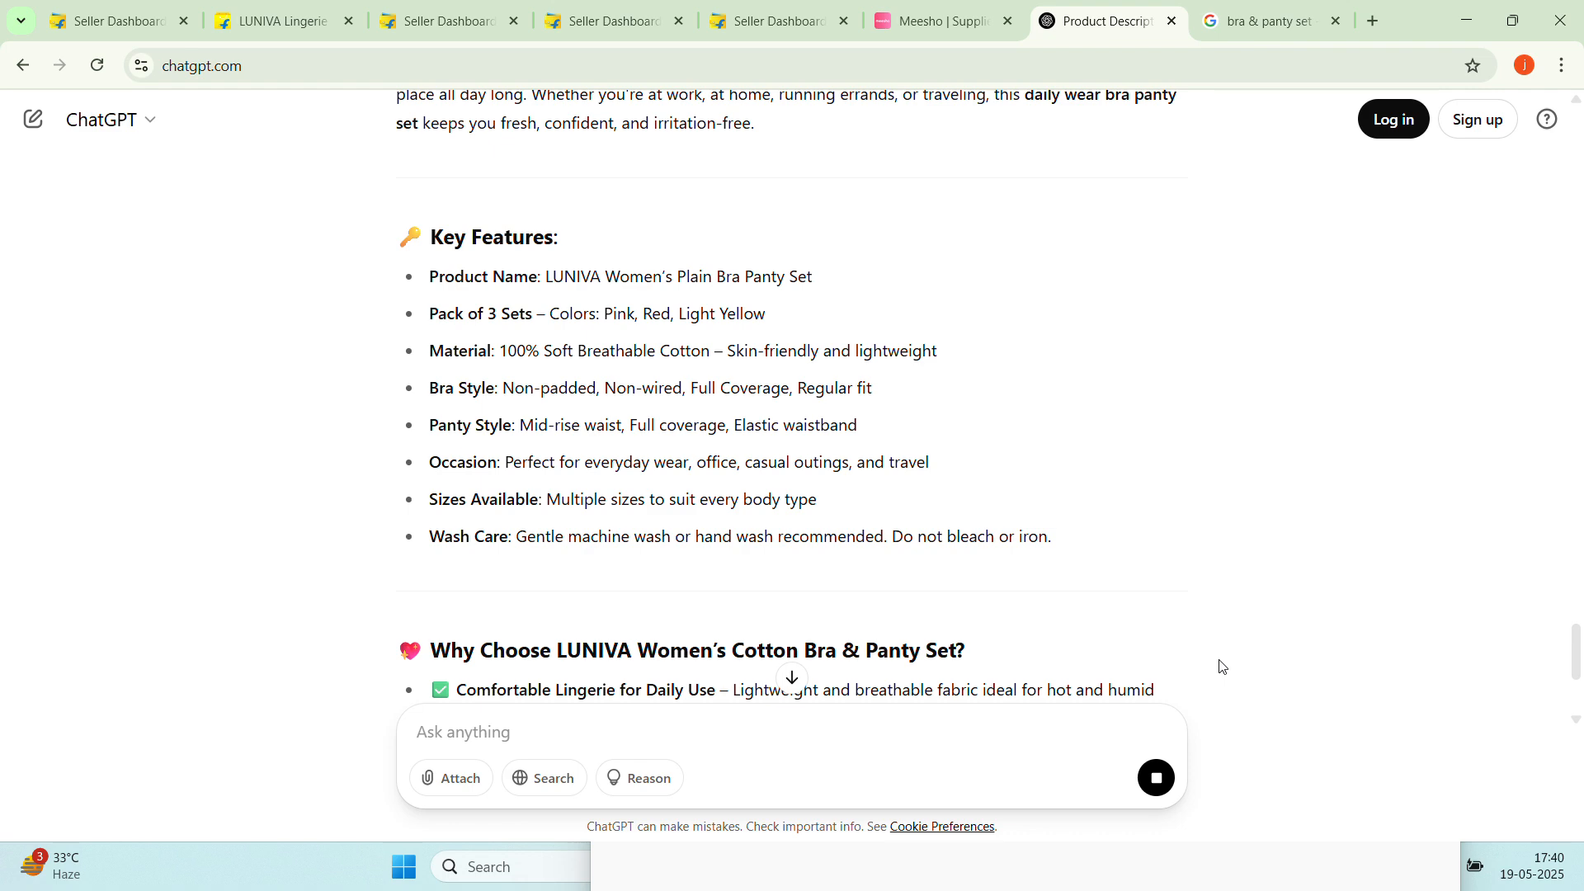
pyautogui.scroll(-3, 1223, 666)
pyautogui.scroll(-2, 1223, 667)
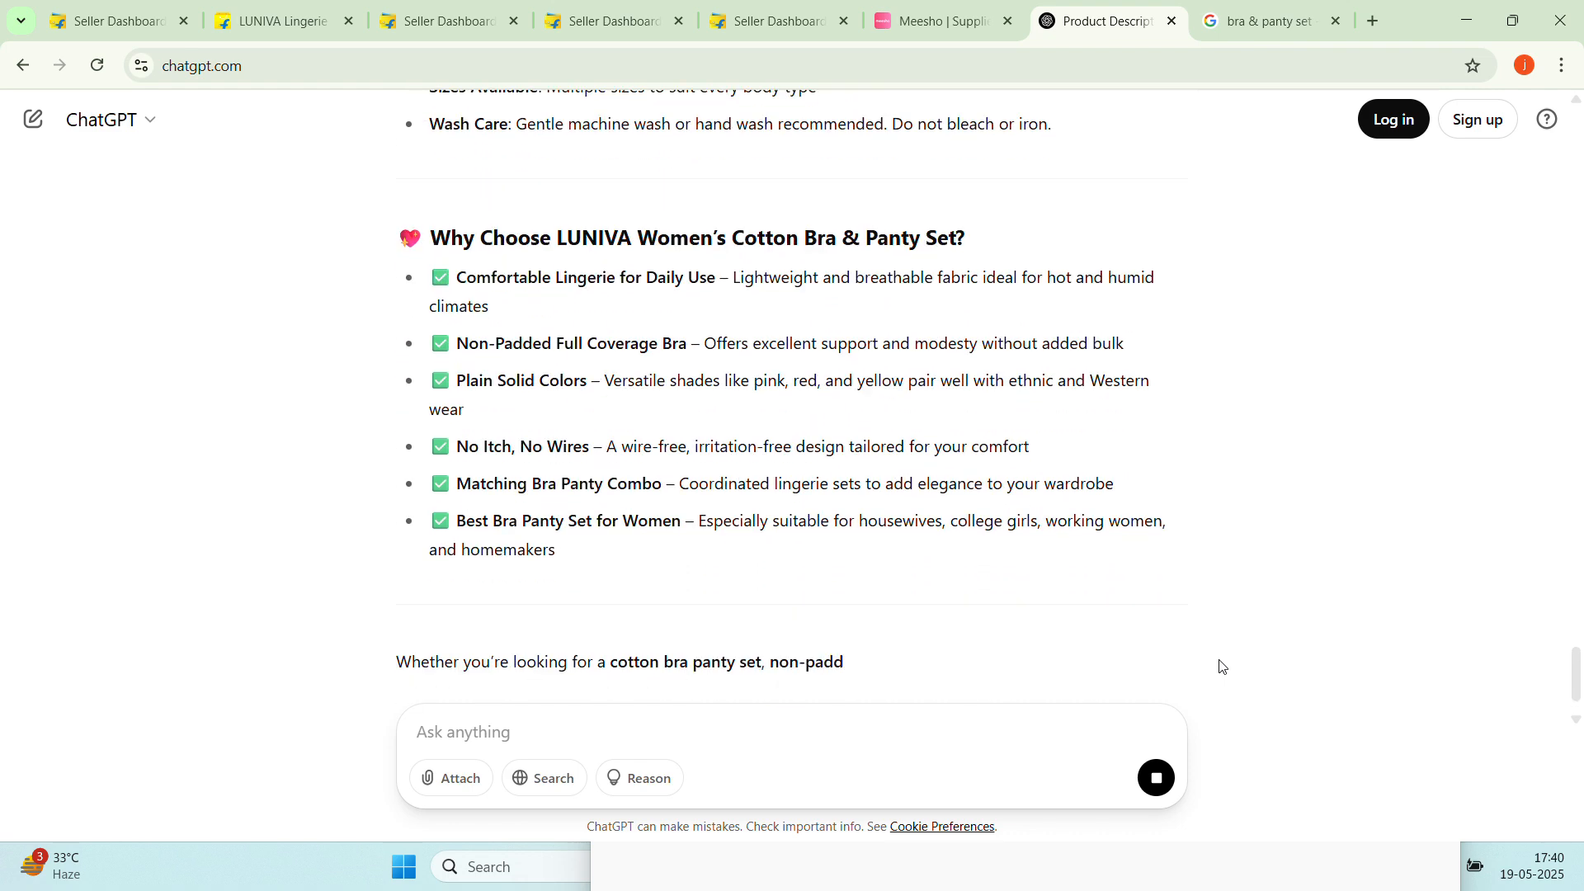
pyautogui.scroll(-1, 1223, 667)
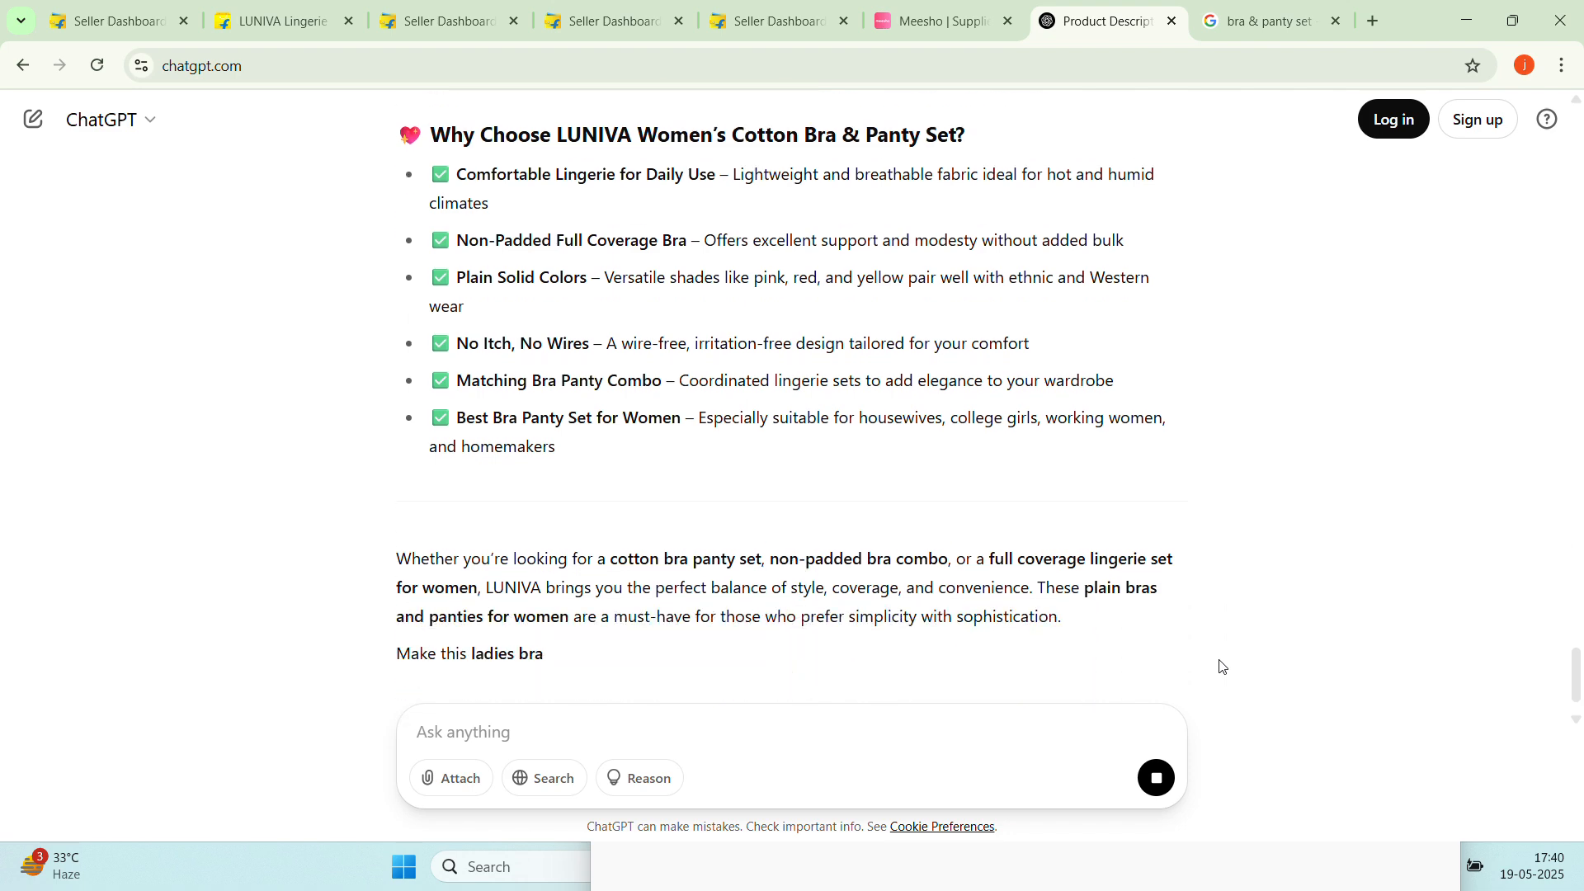
pyautogui.scroll(-1, 1223, 666)
pyautogui.scroll(-1, 1223, 667)
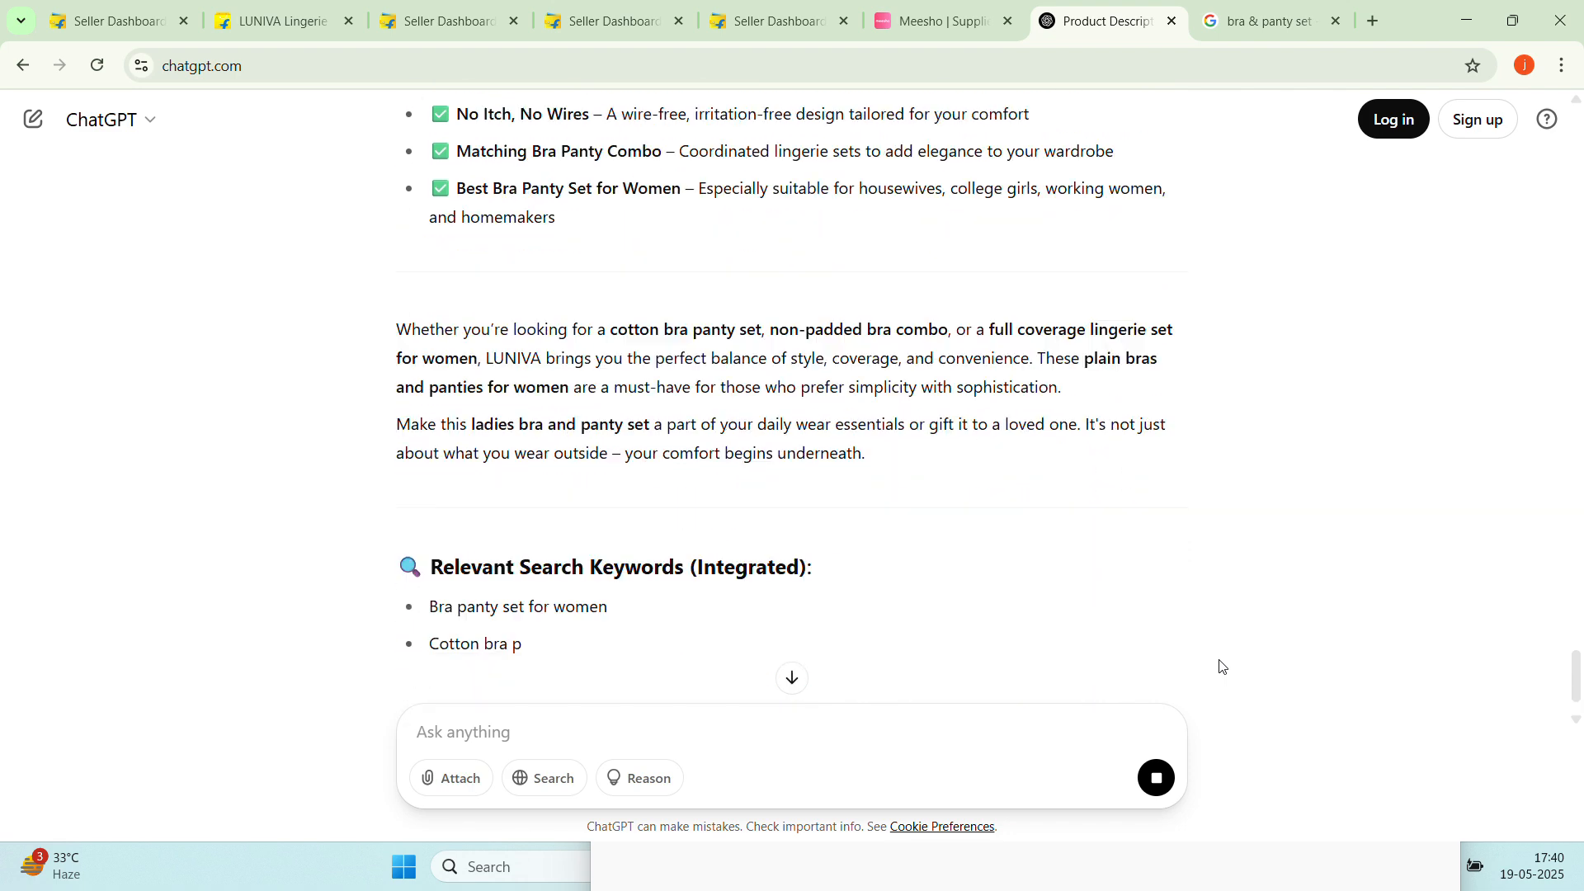
pyautogui.scroll(-1, 1223, 667)
pyautogui.scroll(-2, 1222, 666)
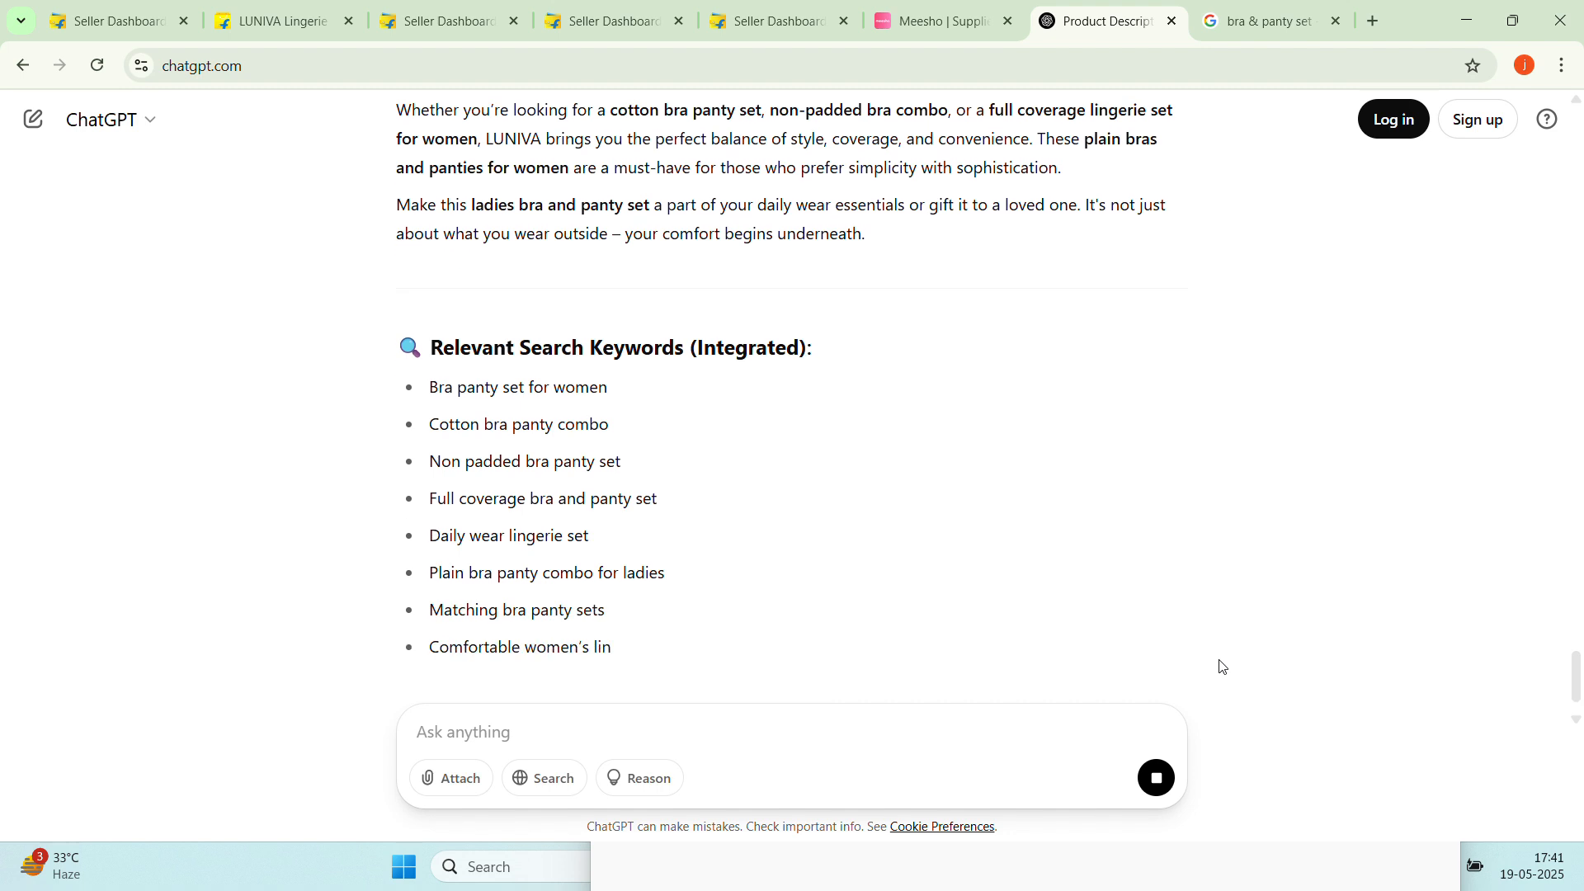
pyautogui.scroll(-2, 1222, 667)
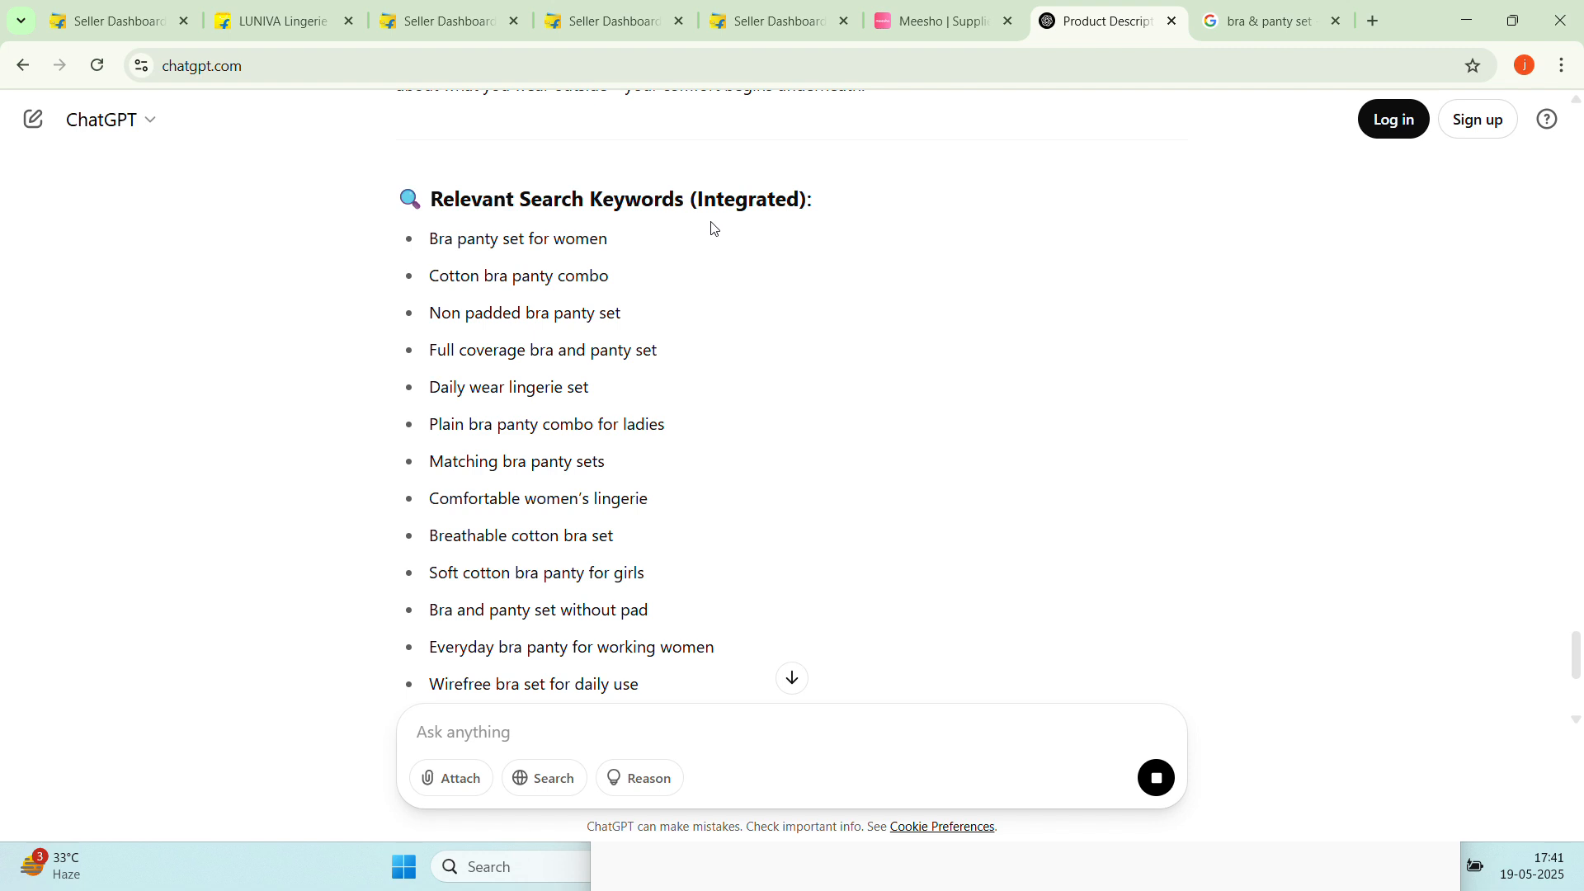
pyautogui.scroll(-3, 731, 519)
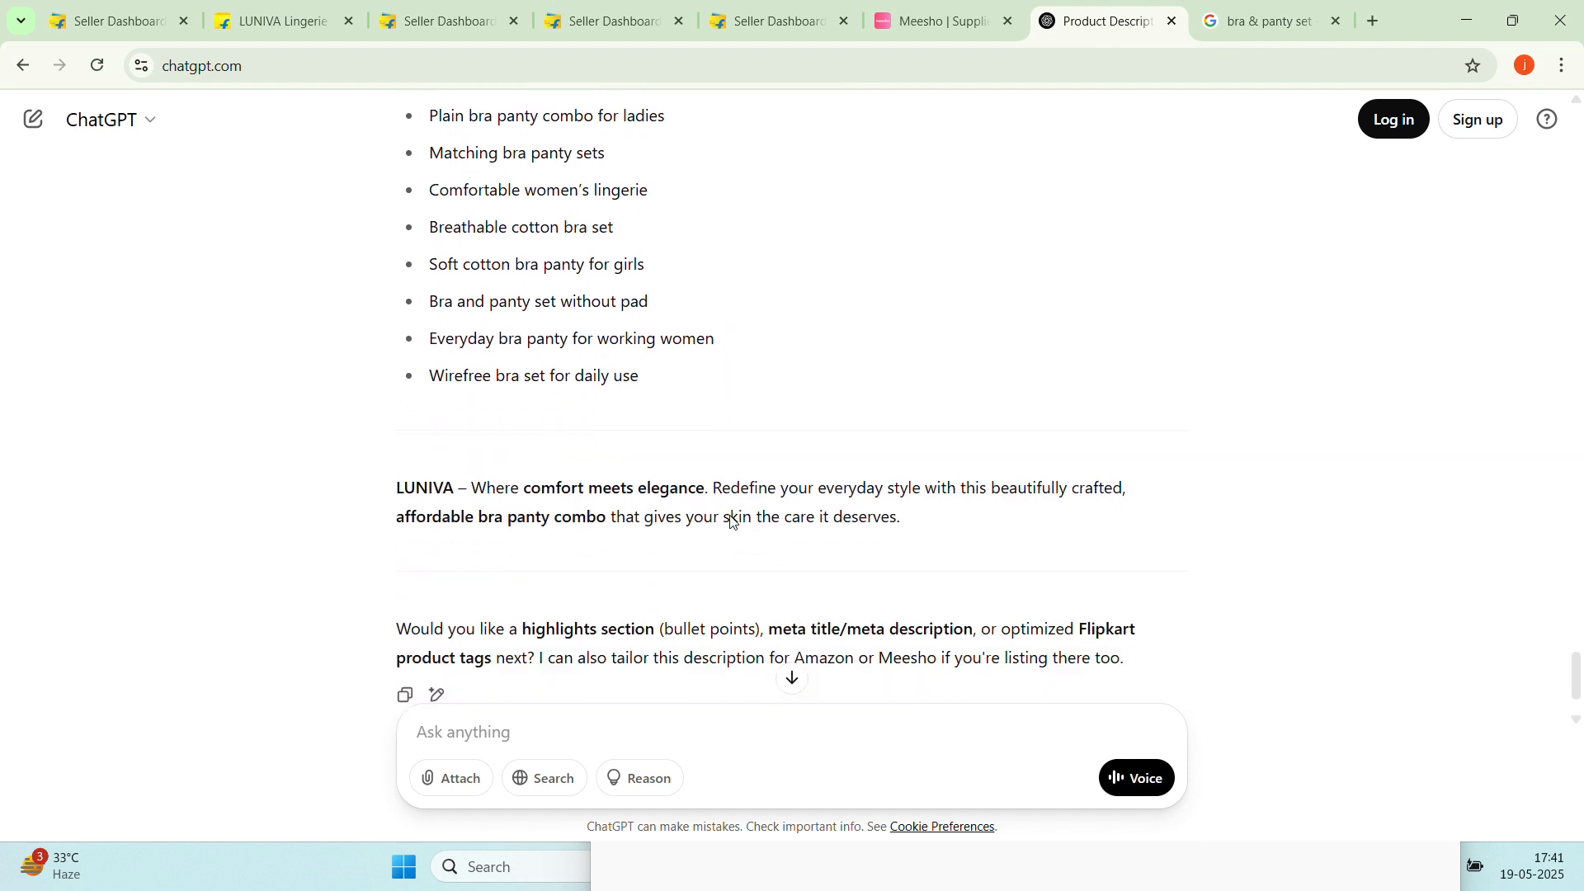
pyautogui.scroll(-1, 736, 555)
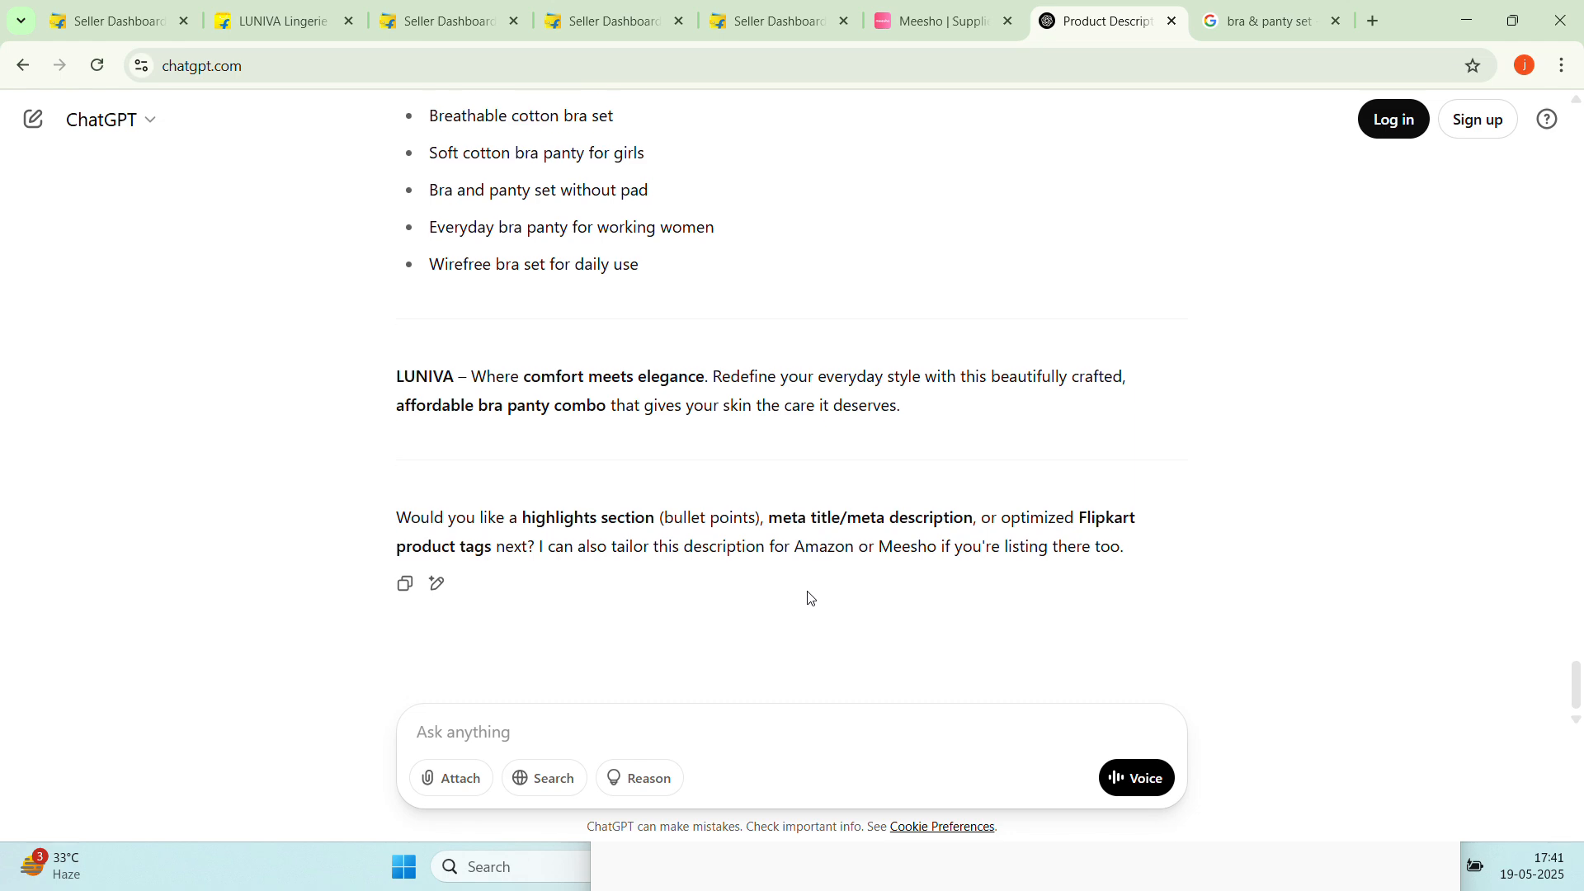
pyautogui.scroll(4, 806, 594)
pyautogui.scroll(-4, 742, 598)
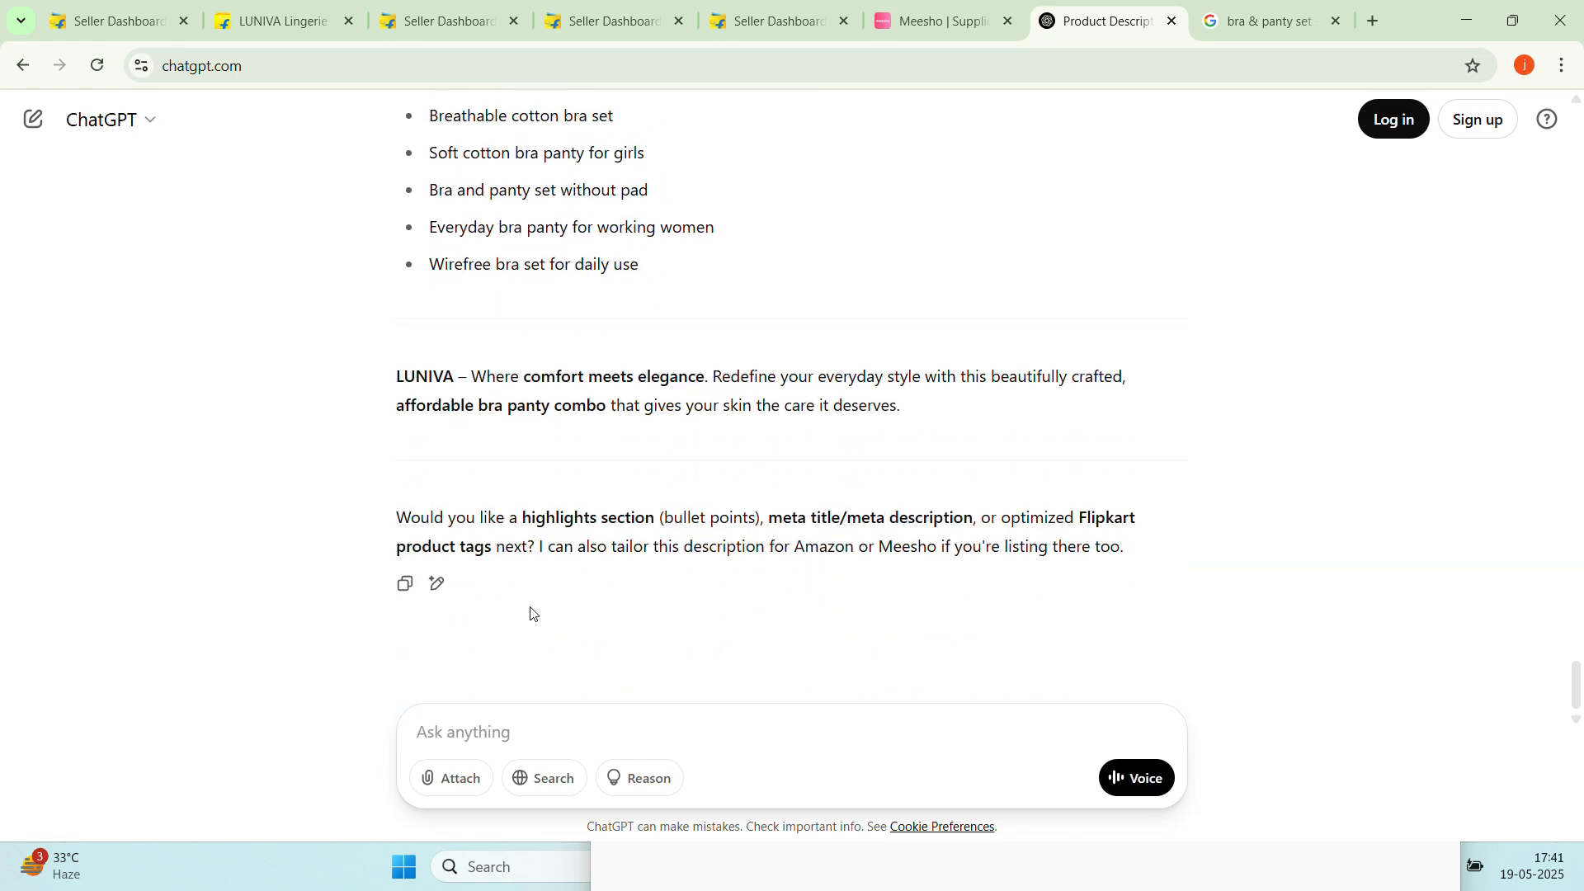
# Open the generated description as an editable document and delete its introductory paragraph
pyautogui.click(448, 594)
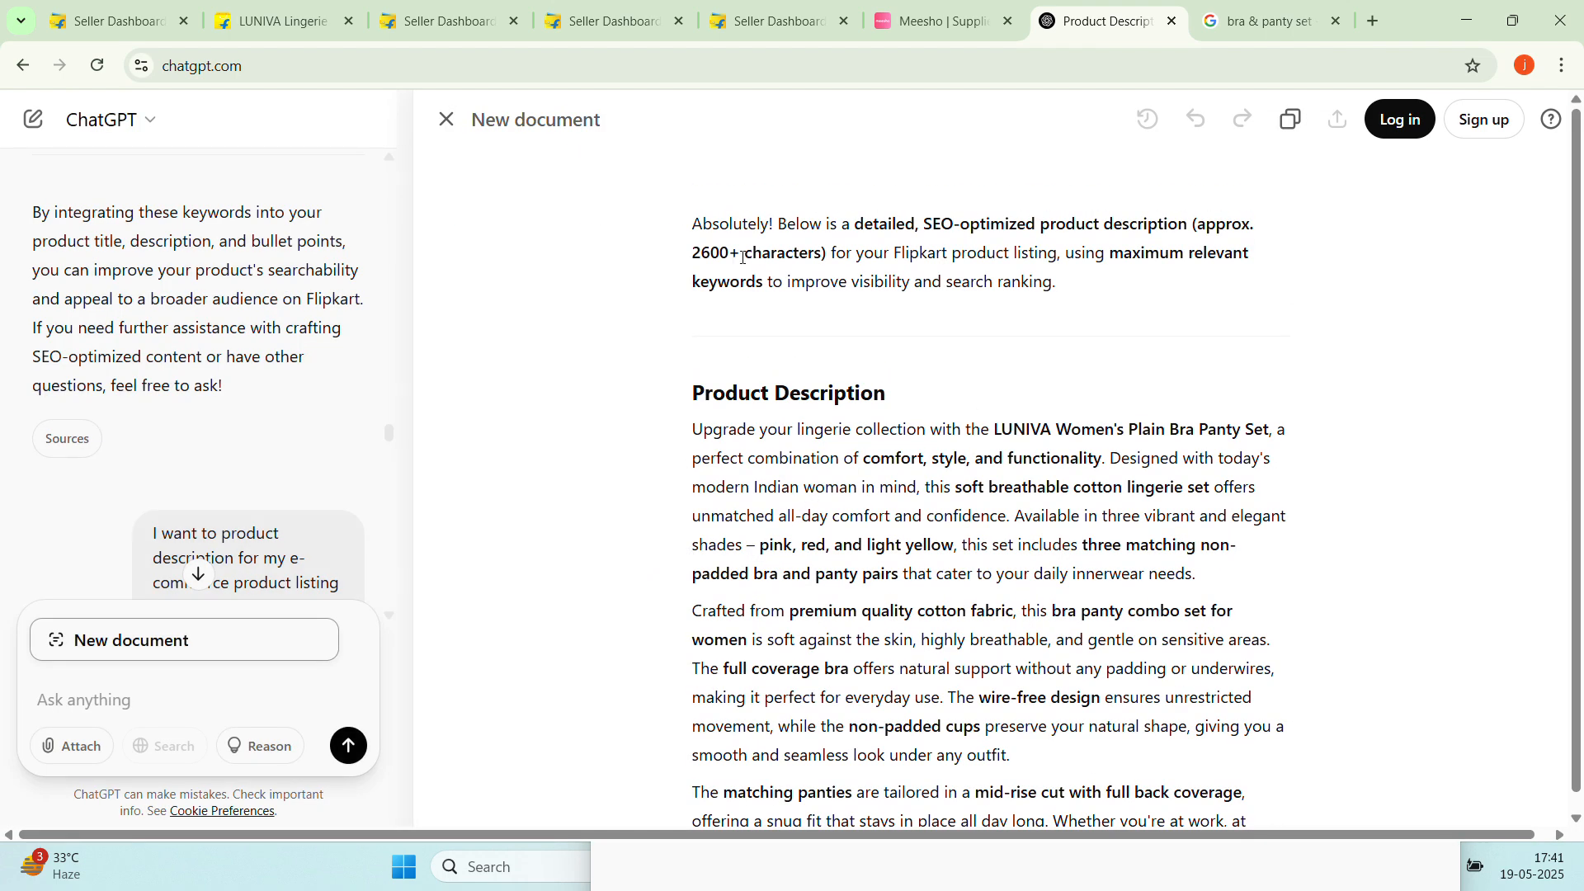
pyautogui.tripleClick(1007, 264)
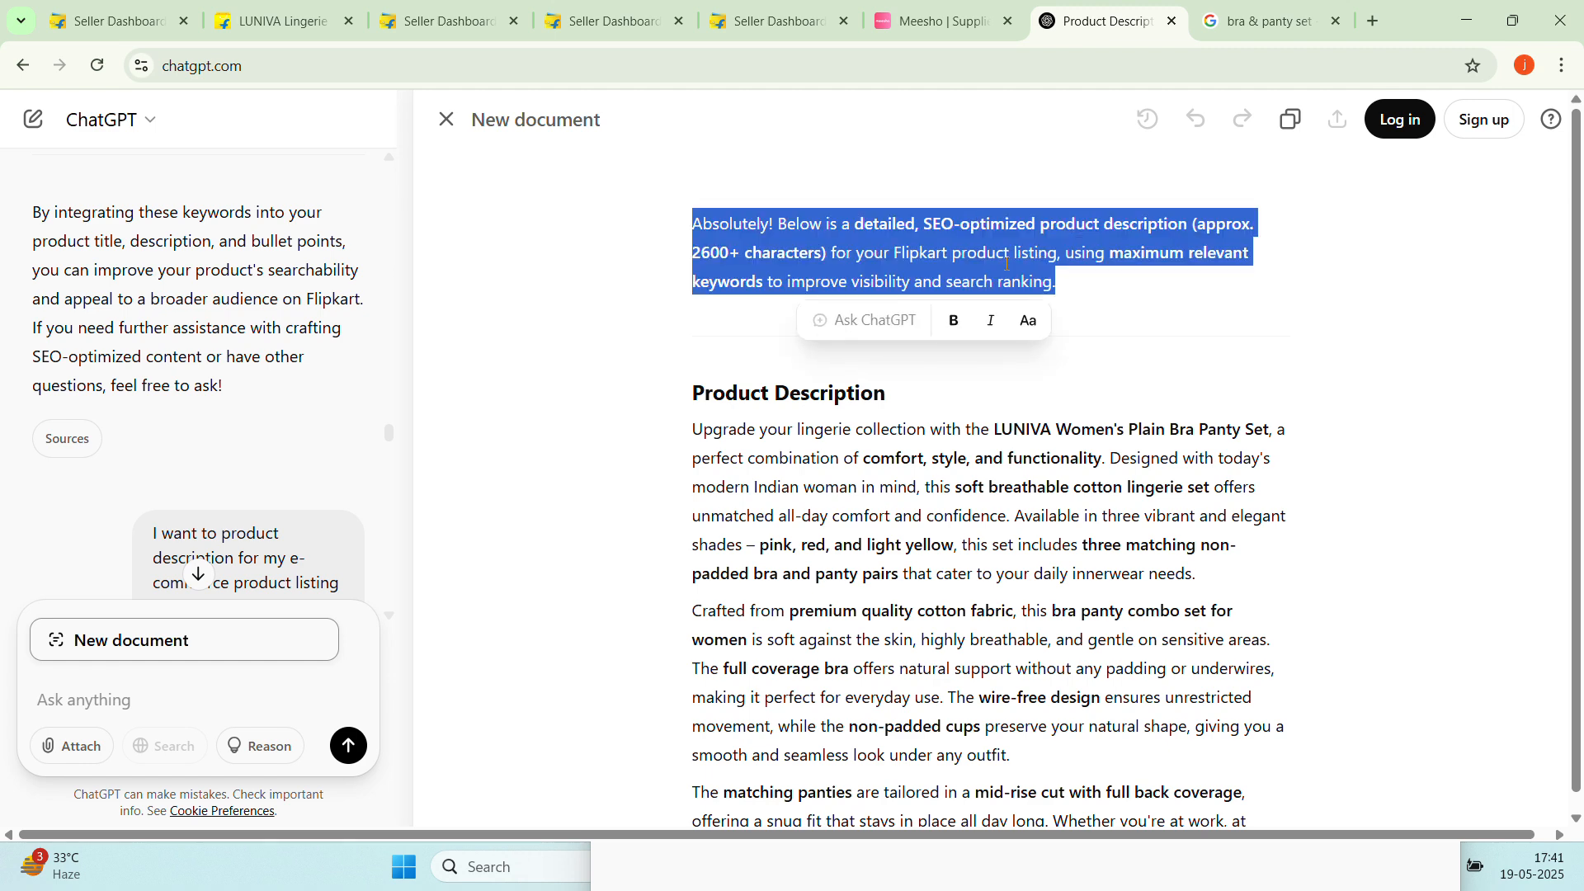
pyautogui.press('BackSpace')
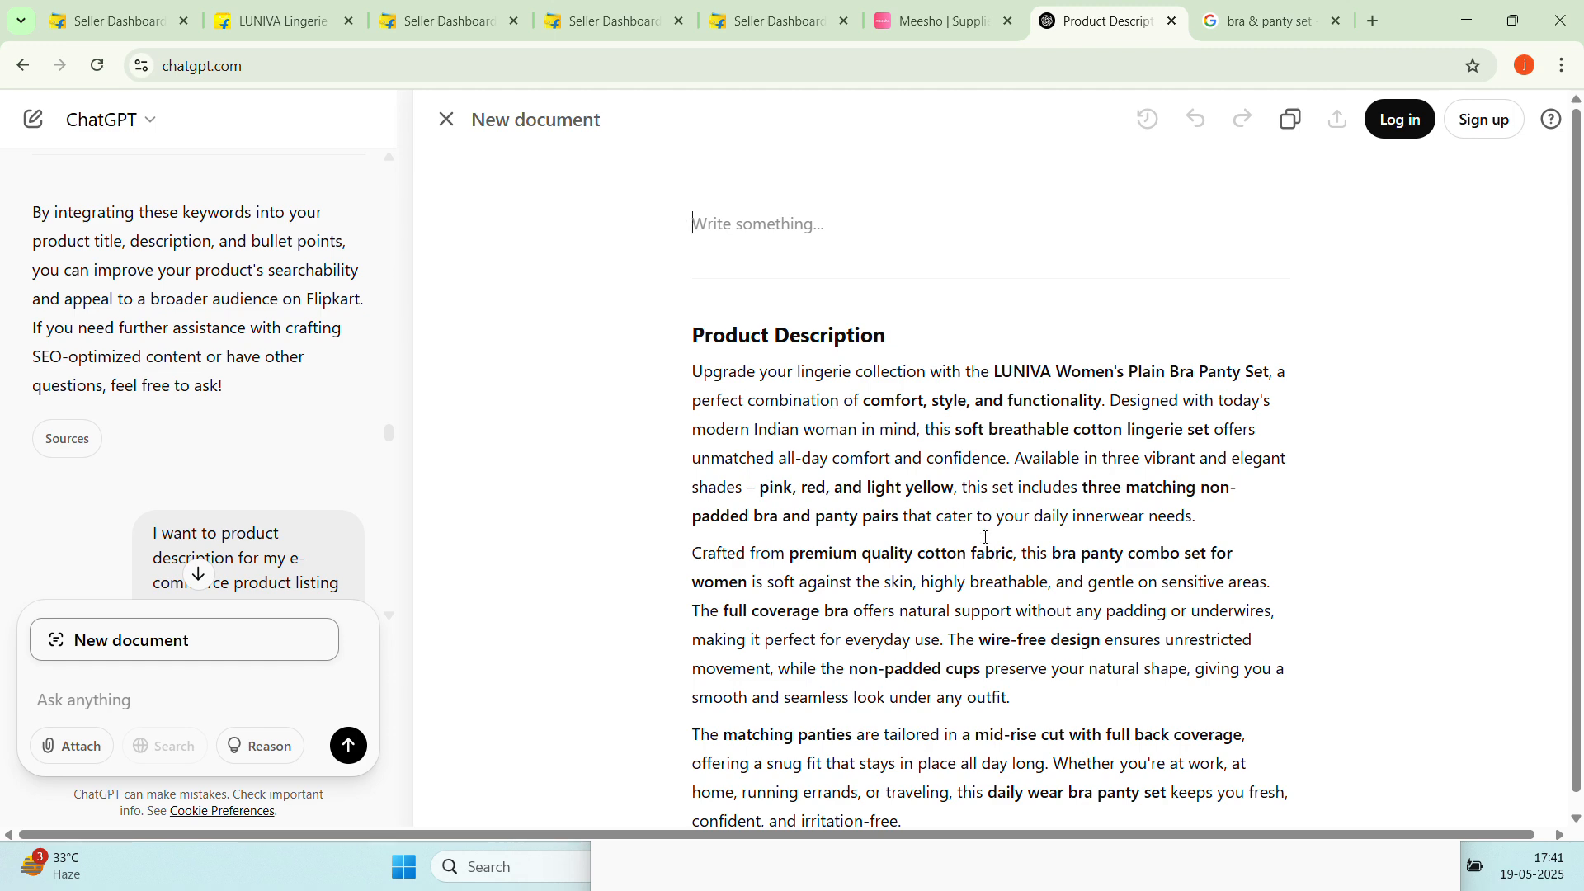
# Remove the key emoji in front of the Key Features heading
pyautogui.scroll(-5, 986, 537)
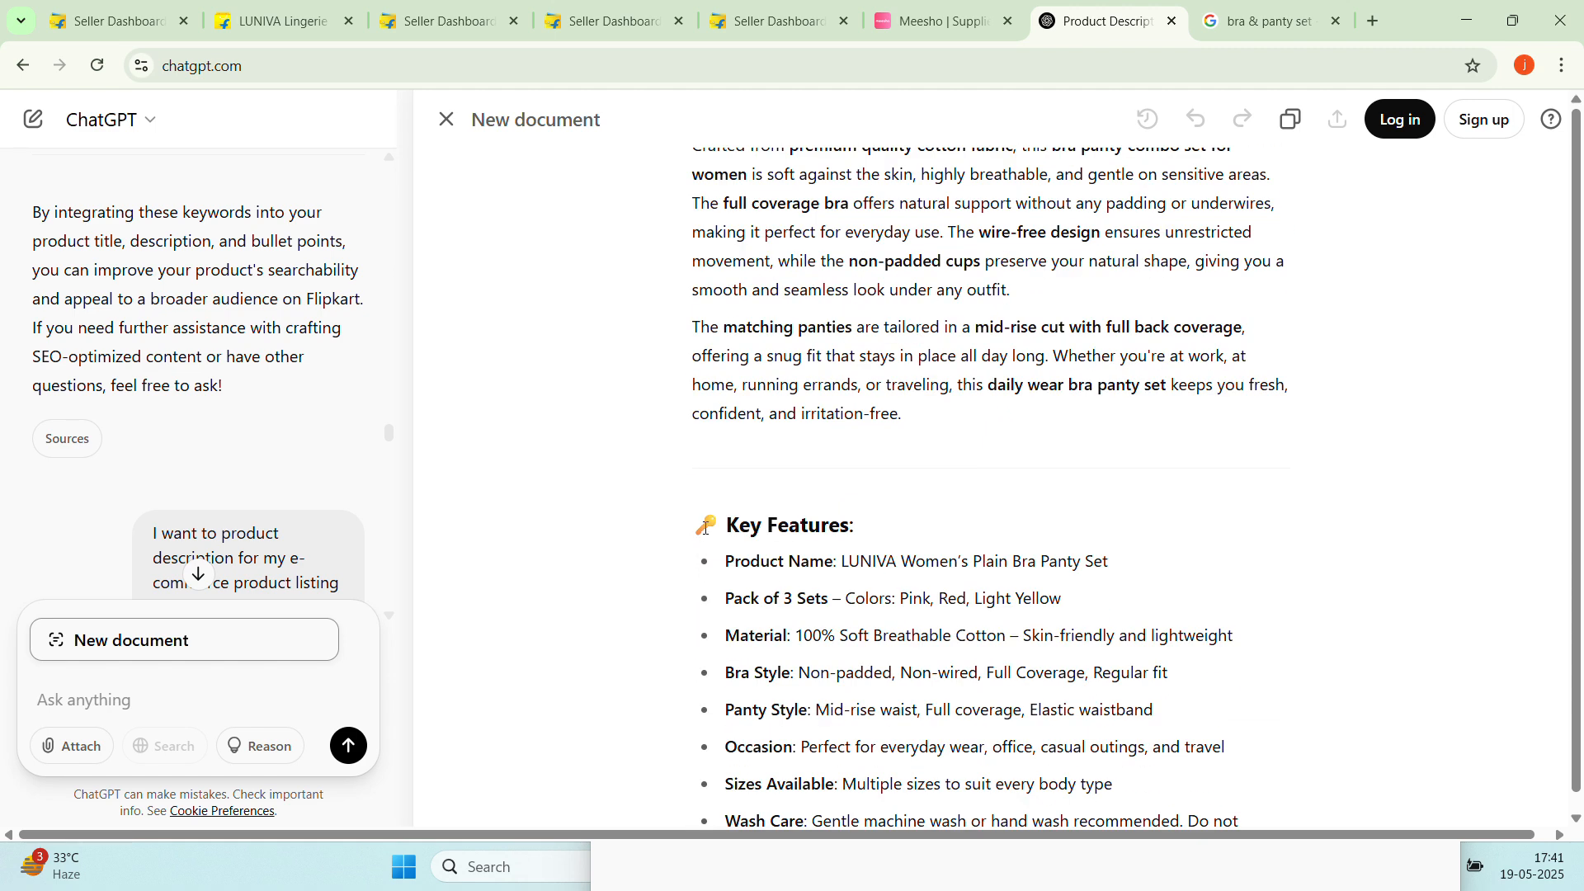
pyautogui.click(724, 525)
pyautogui.press('BackSpace')
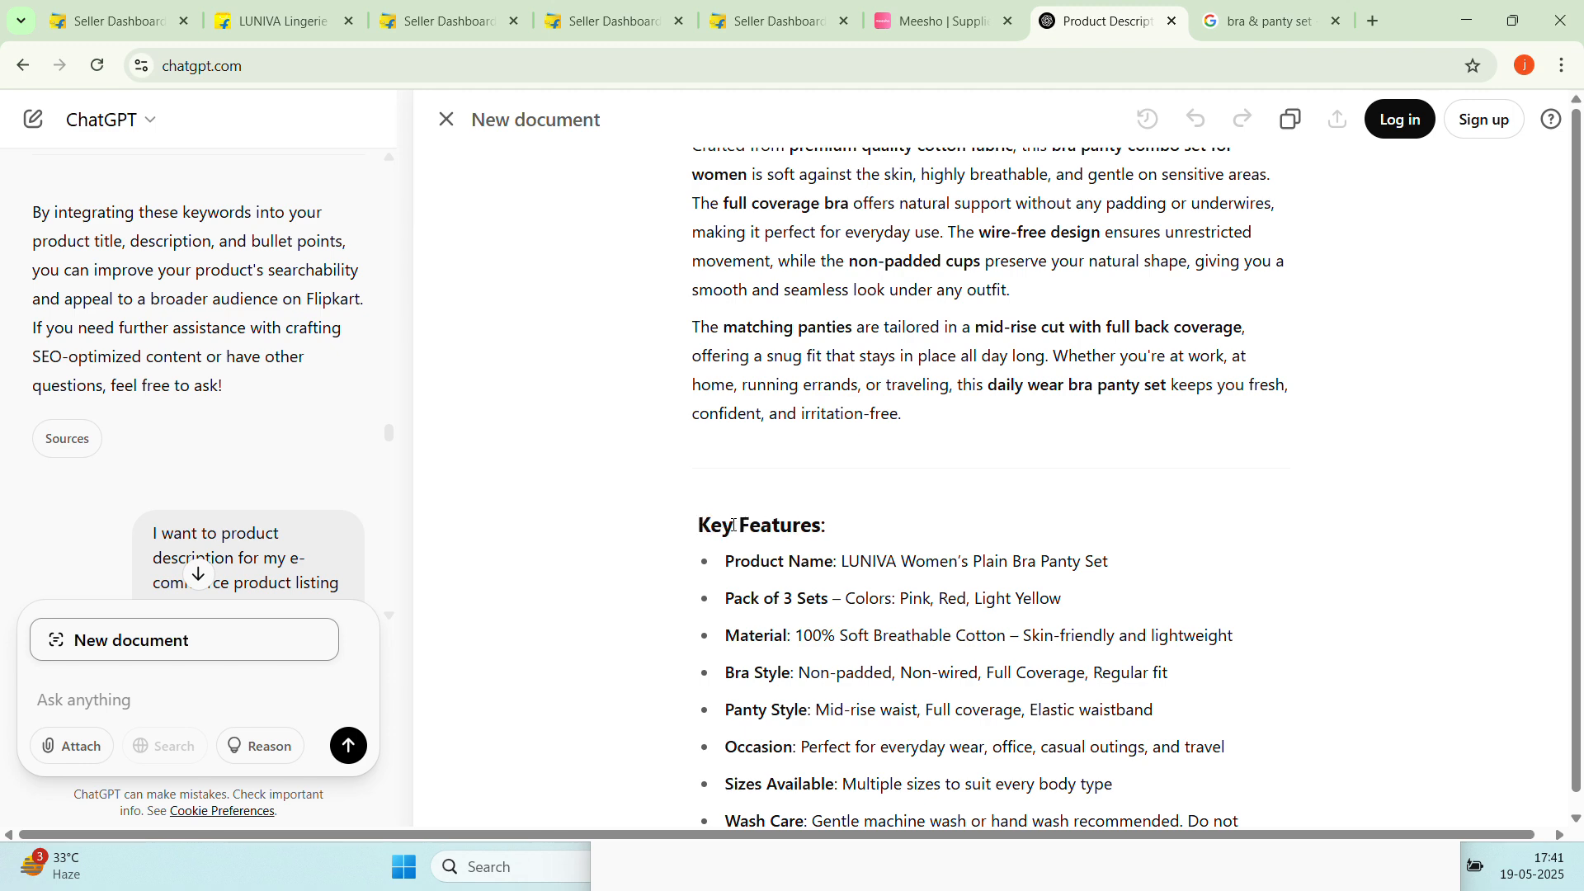
# Remove the heart emoji in front of the Why Choose LUNIVA Women's Cotton Bra & Panty Set heading
pyautogui.scroll(-4, 799, 563)
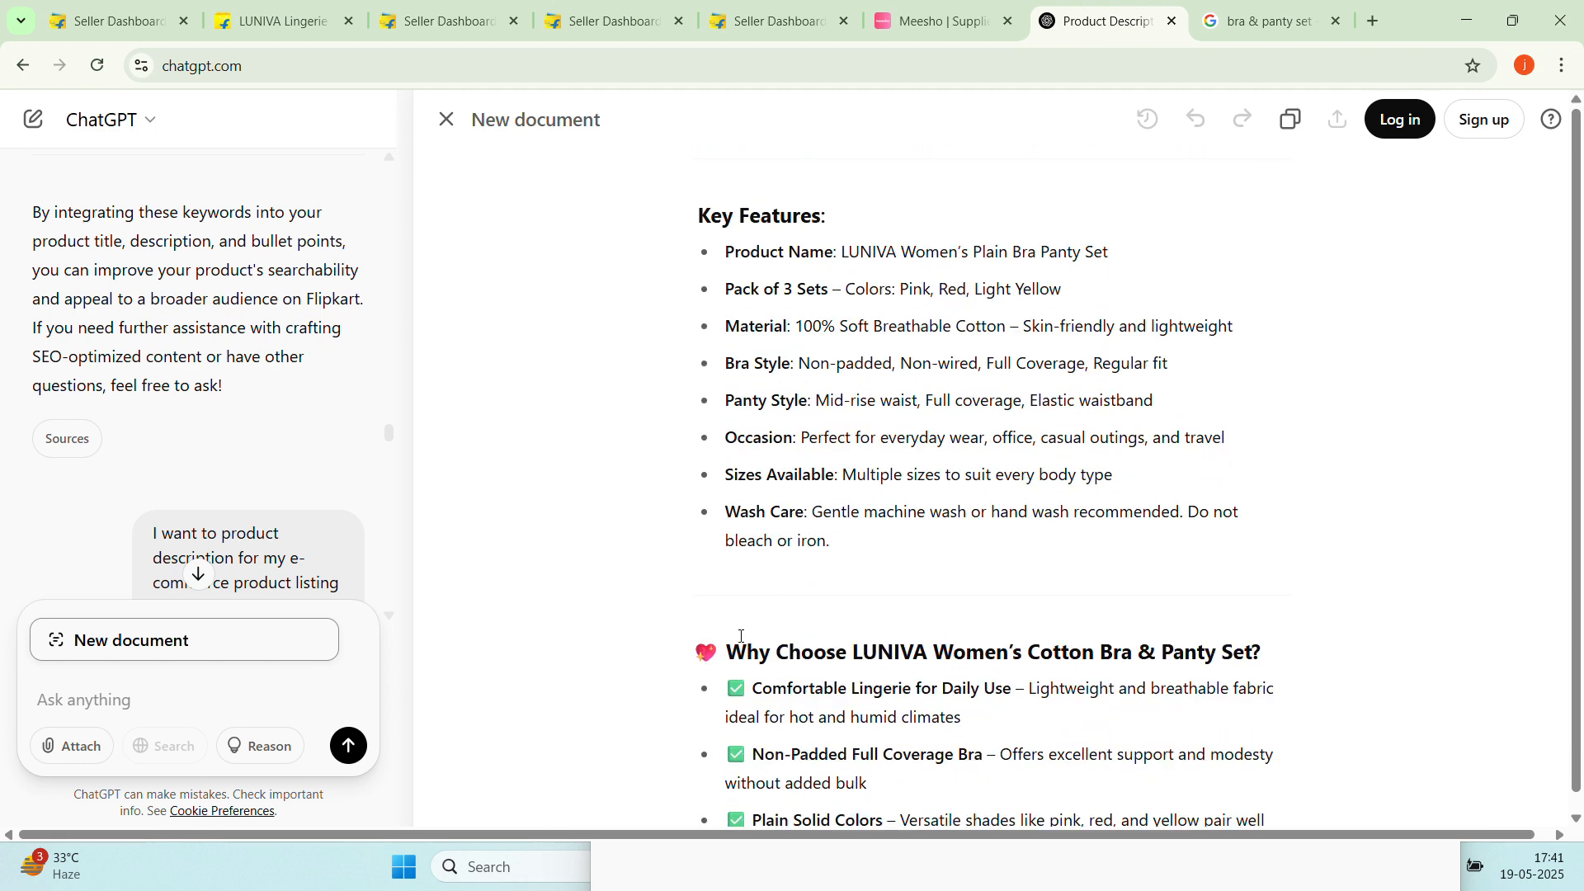
pyautogui.click(720, 652)
pyautogui.press('BackSpace')
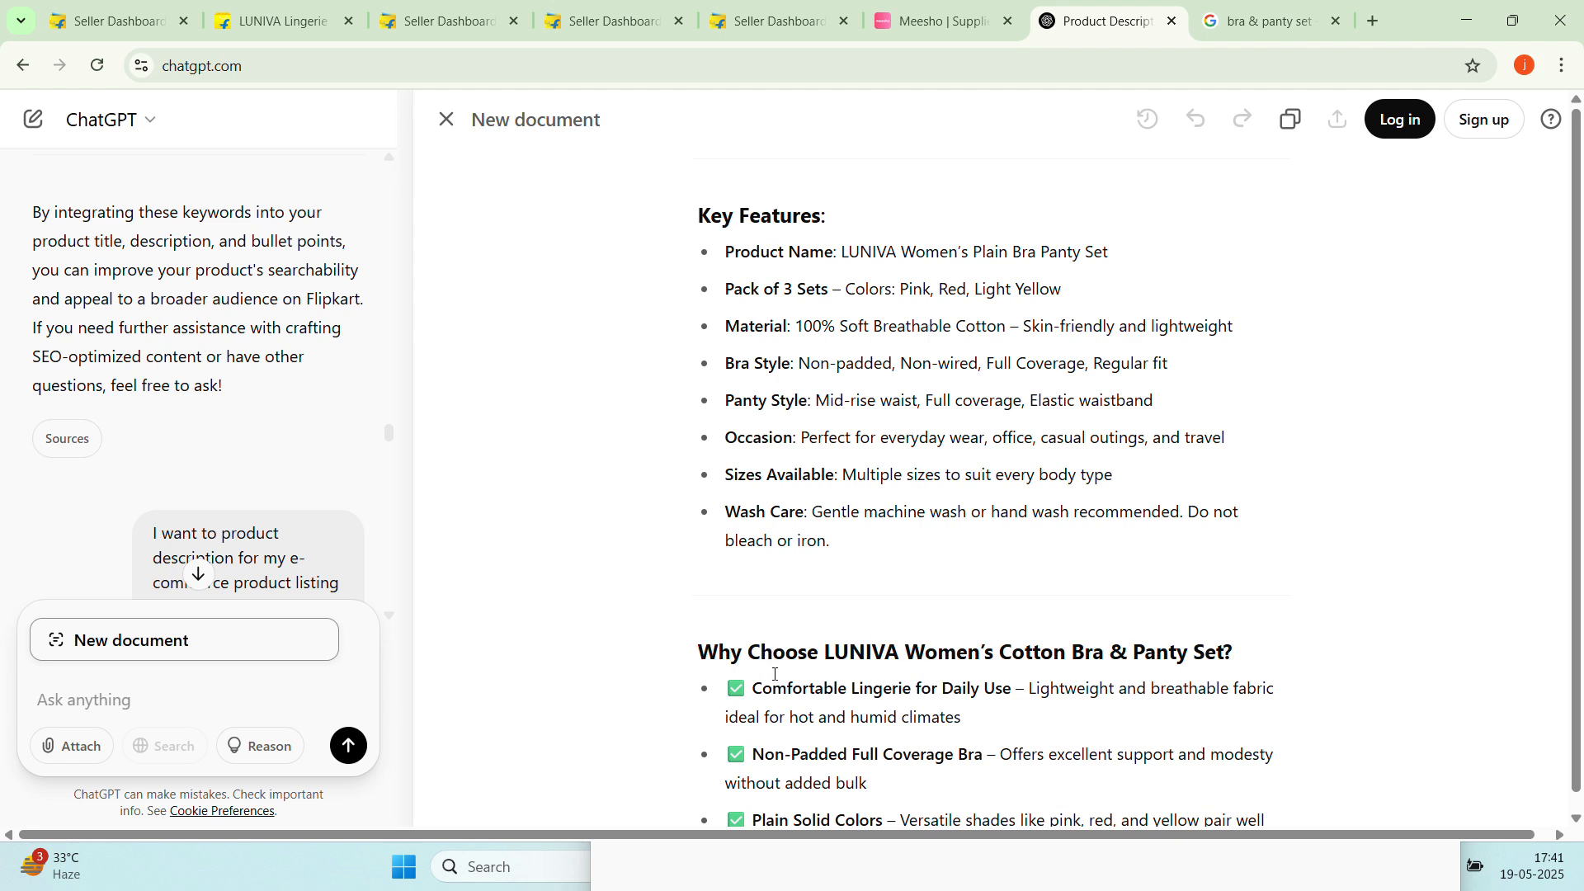
# Remove the check mark emojis from all six bullet points under the Why Choose LUNIVA heading
pyautogui.scroll(-1, 743, 603)
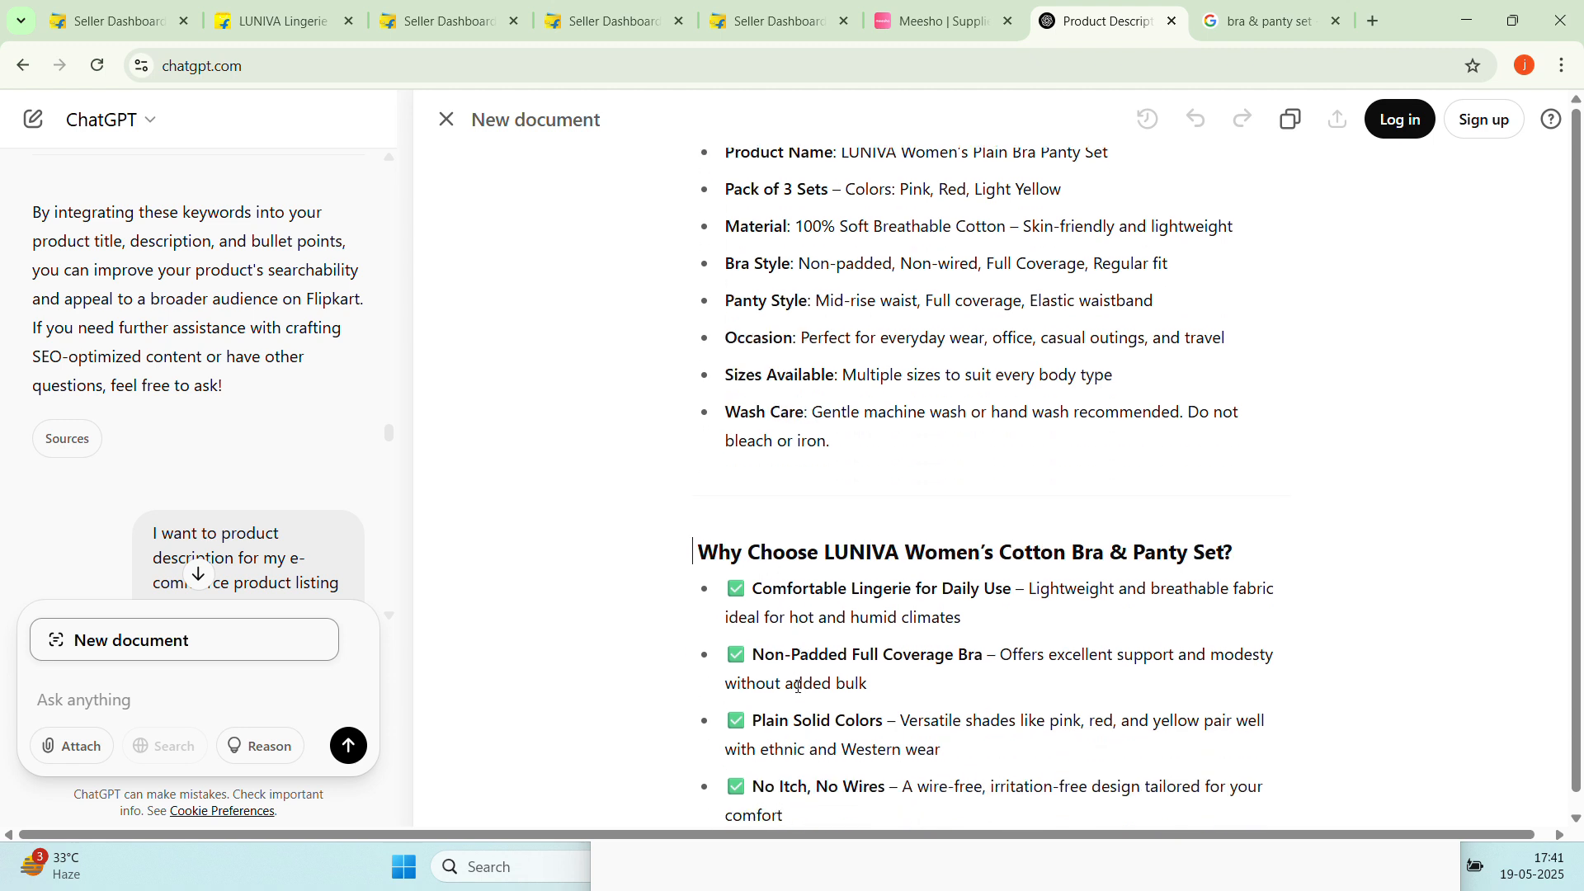
pyautogui.click(749, 587)
pyautogui.press('BackSpace')
pyautogui.click(753, 651)
pyautogui.press('BackSpace')
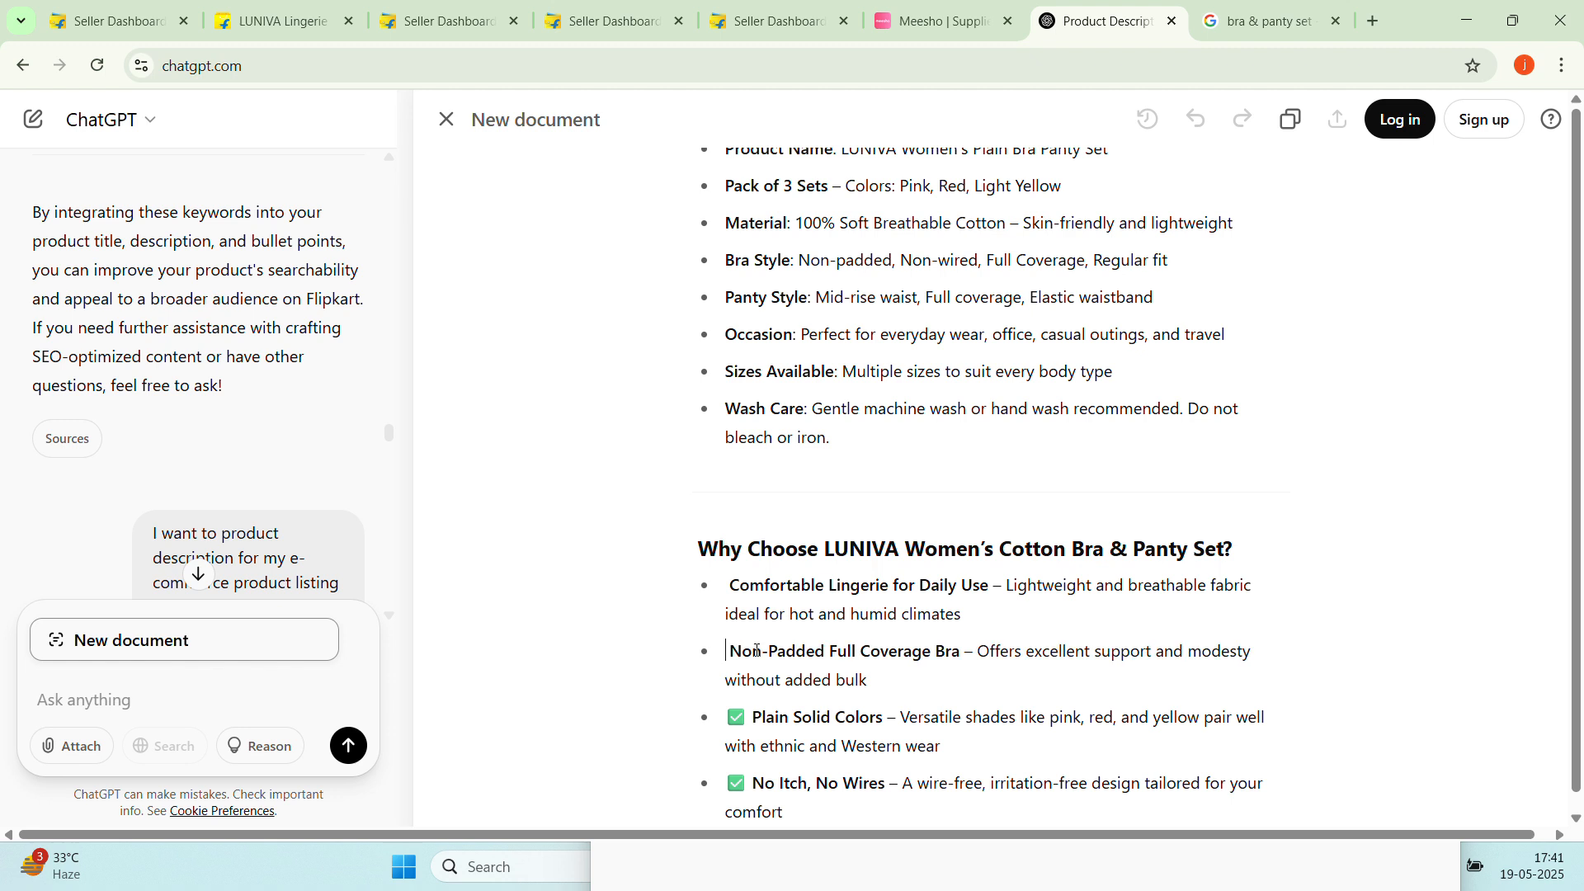
pyautogui.scroll(-1, 797, 665)
pyautogui.click(749, 615)
pyautogui.press('BackSpace')
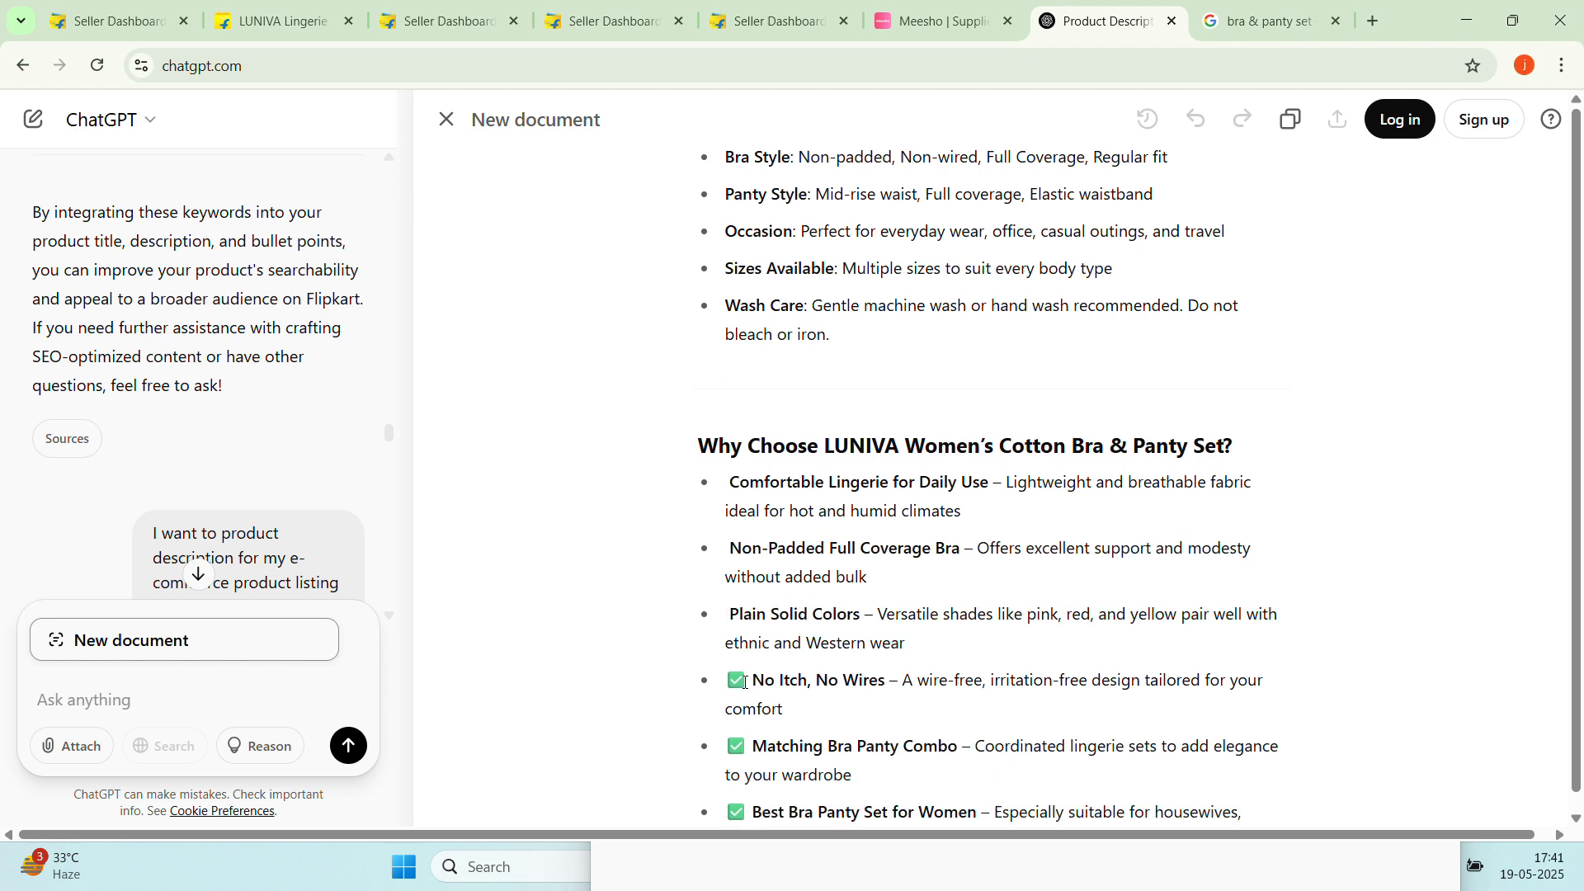
pyautogui.click(745, 682)
pyautogui.press('BackSpace')
pyautogui.scroll(-1, 745, 683)
pyautogui.click(746, 645)
pyautogui.press('BackSpace')
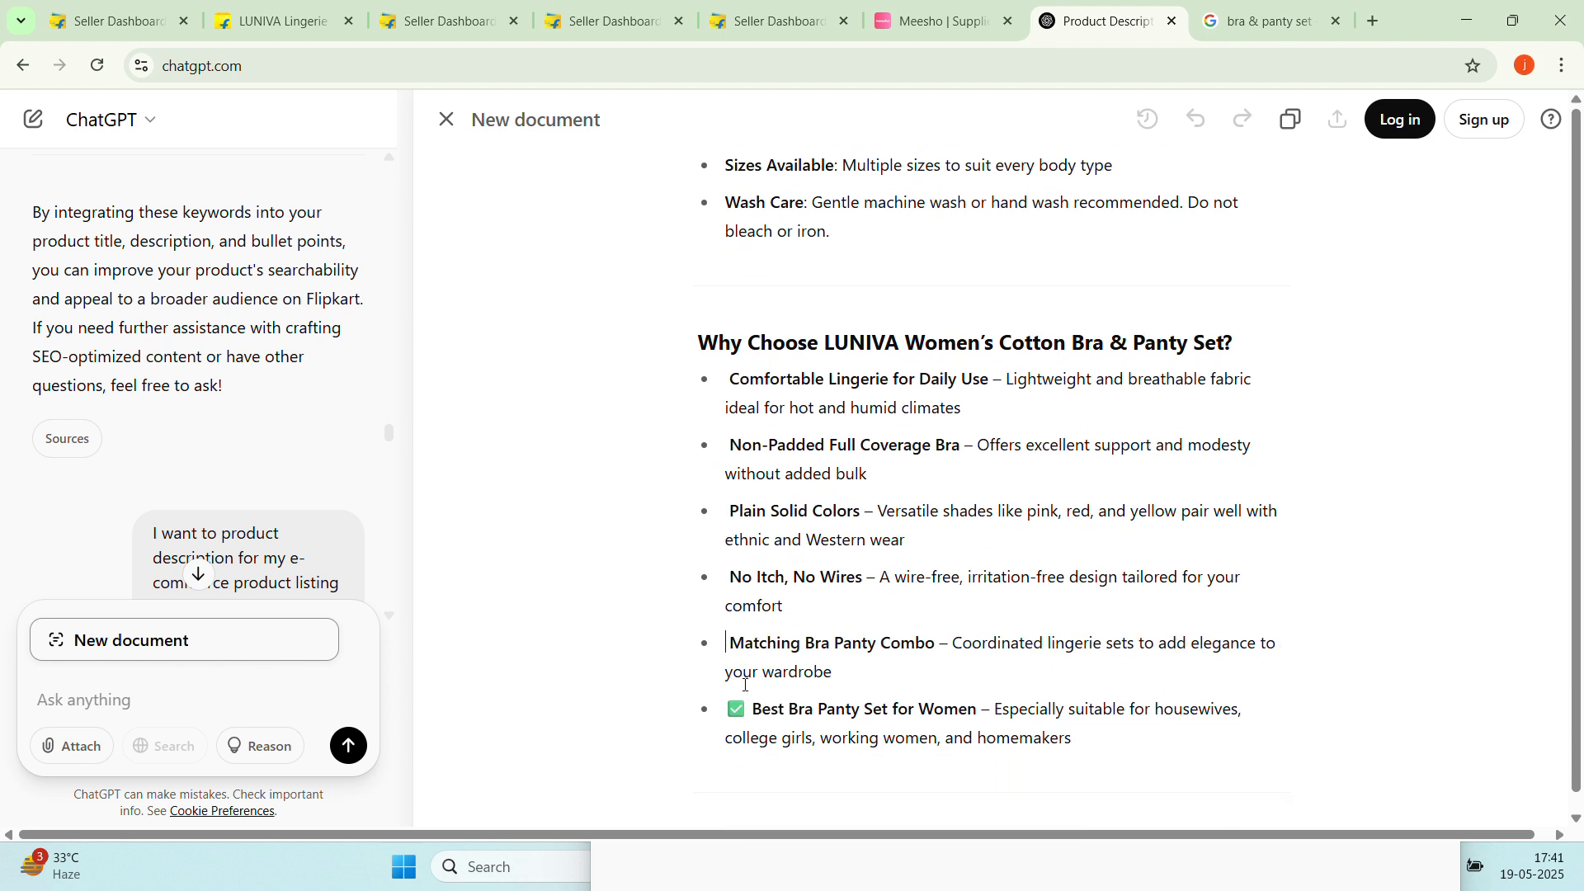
pyautogui.click(752, 708)
pyautogui.press('BackSpace')
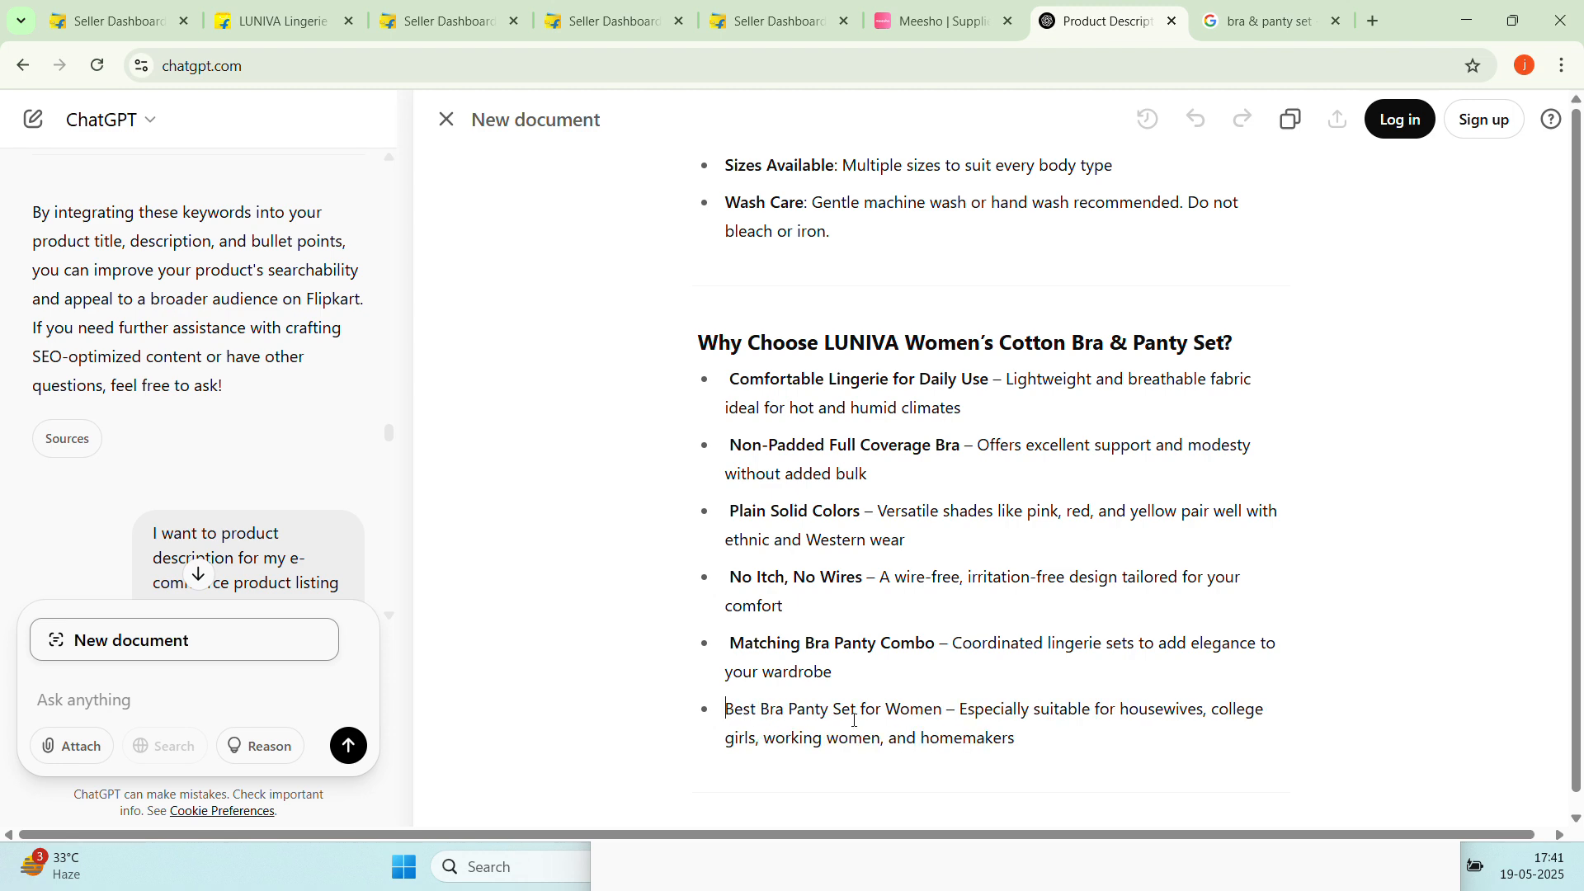
# Remove the magnifying glass emoji in front of the Relevant Search Keywords (Integrated) heading
pyautogui.scroll(-2, 856, 707)
pyautogui.scroll(-2, 856, 707)
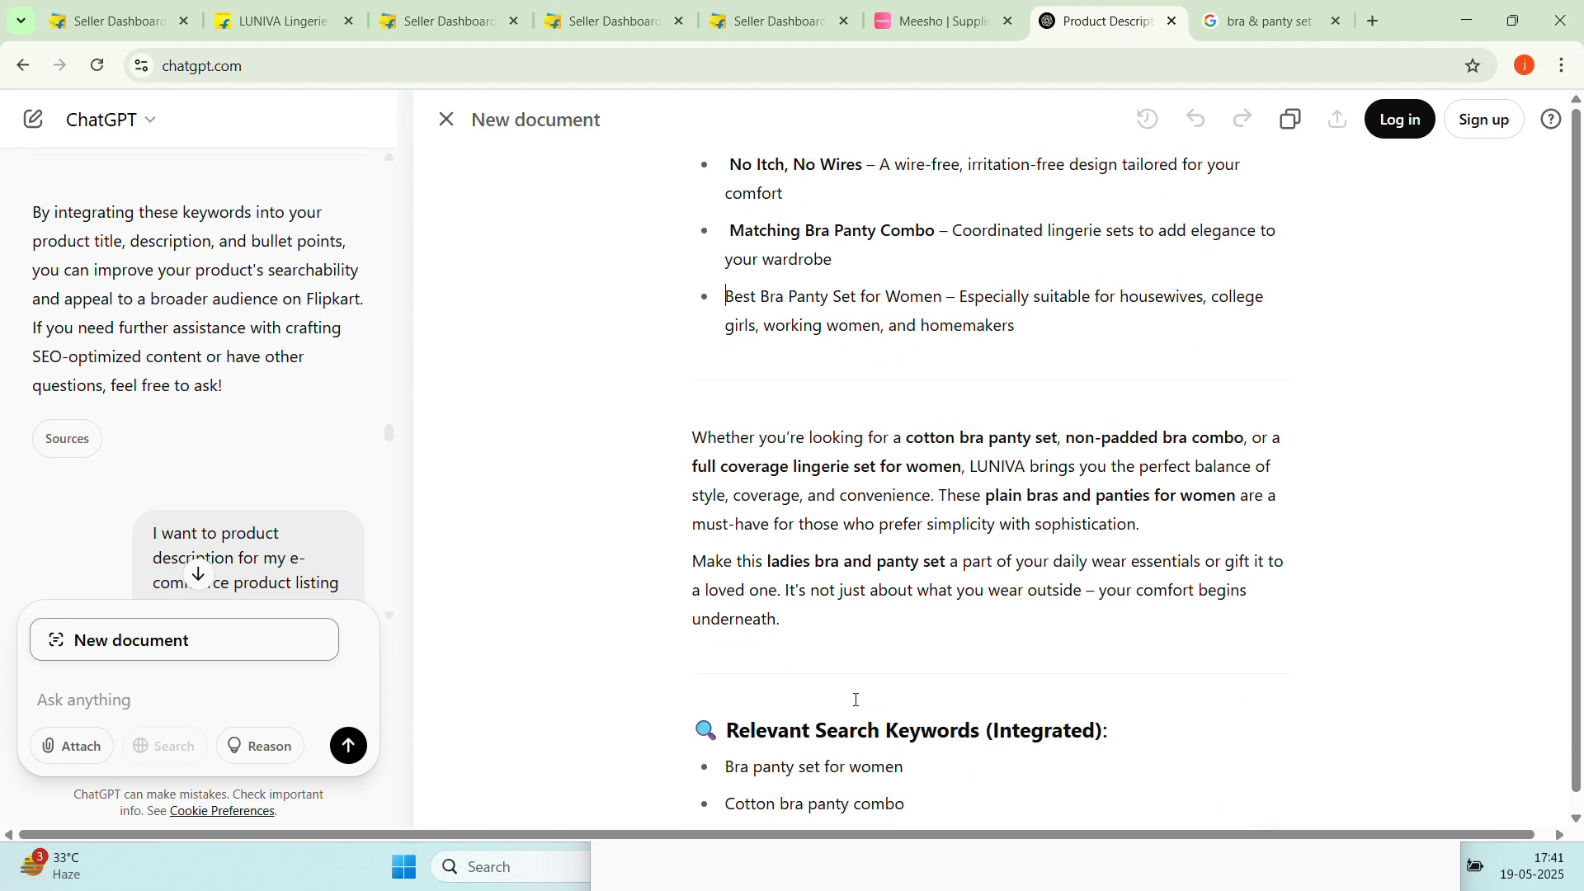
pyautogui.click(726, 730)
pyautogui.press('BackSpace')
# Delete the document's closing paragraph that offers a highlights section, meta title and Flipkart product tags
pyautogui.scroll(-1, 941, 718)
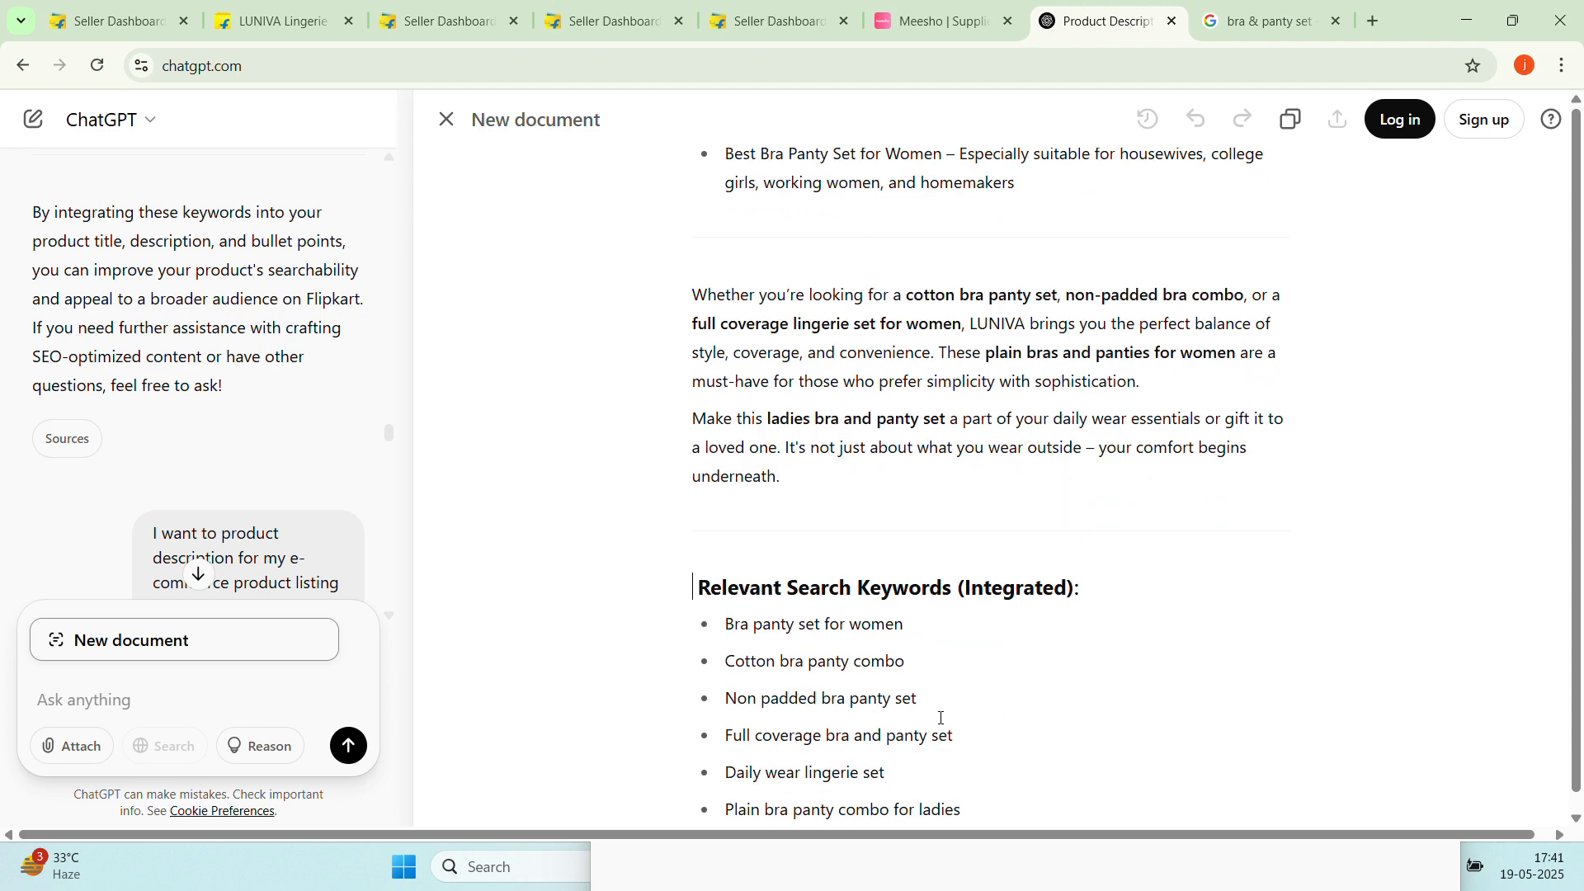
pyautogui.scroll(-6, 942, 718)
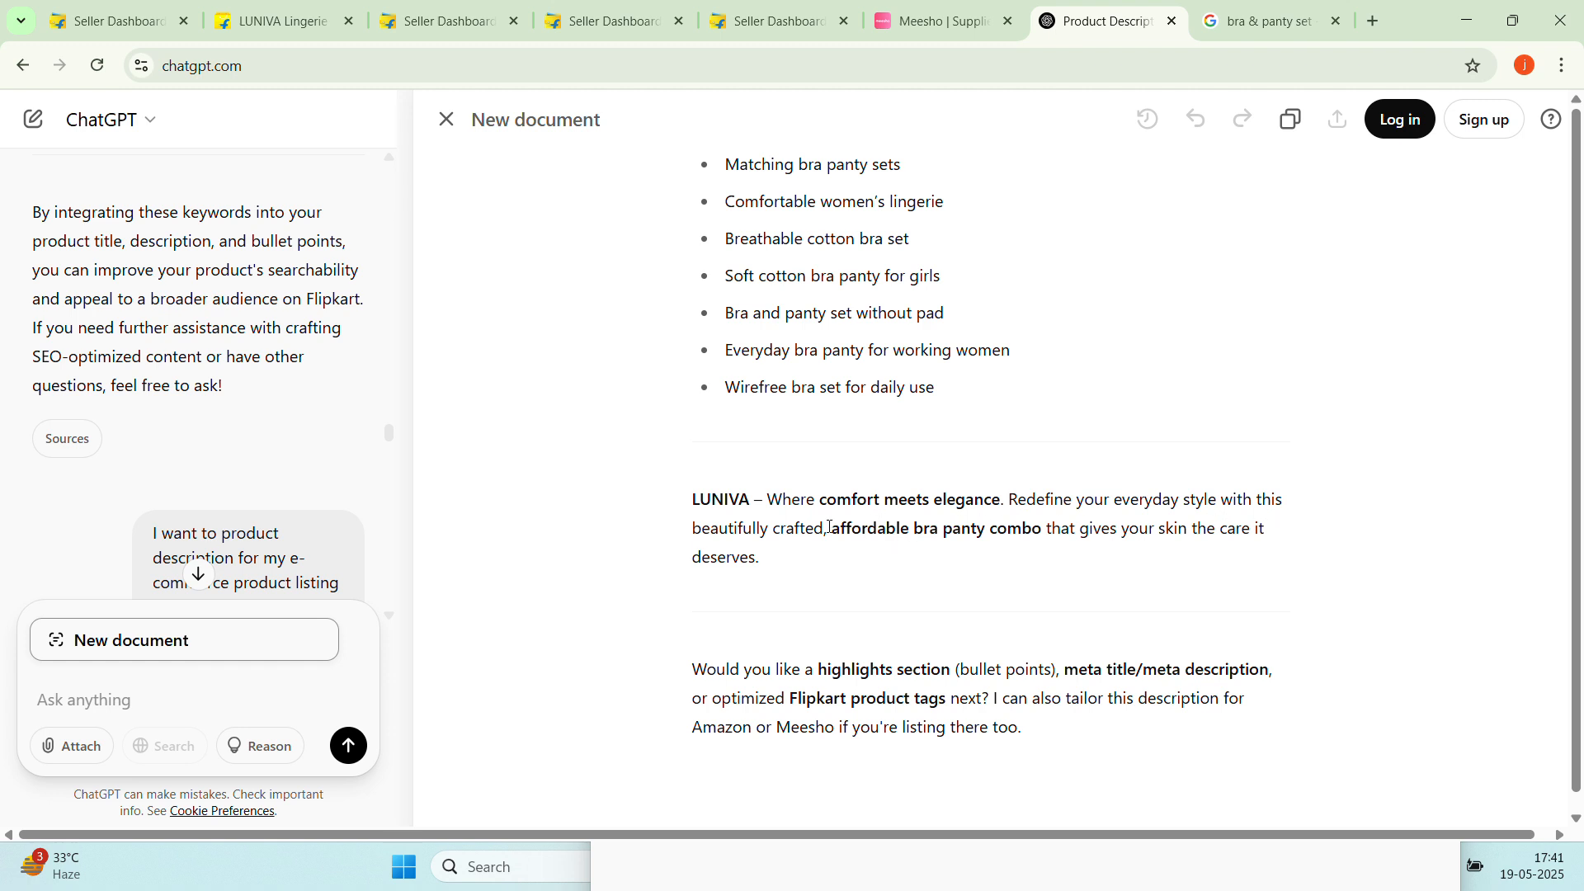
pyautogui.tripleClick(790, 697)
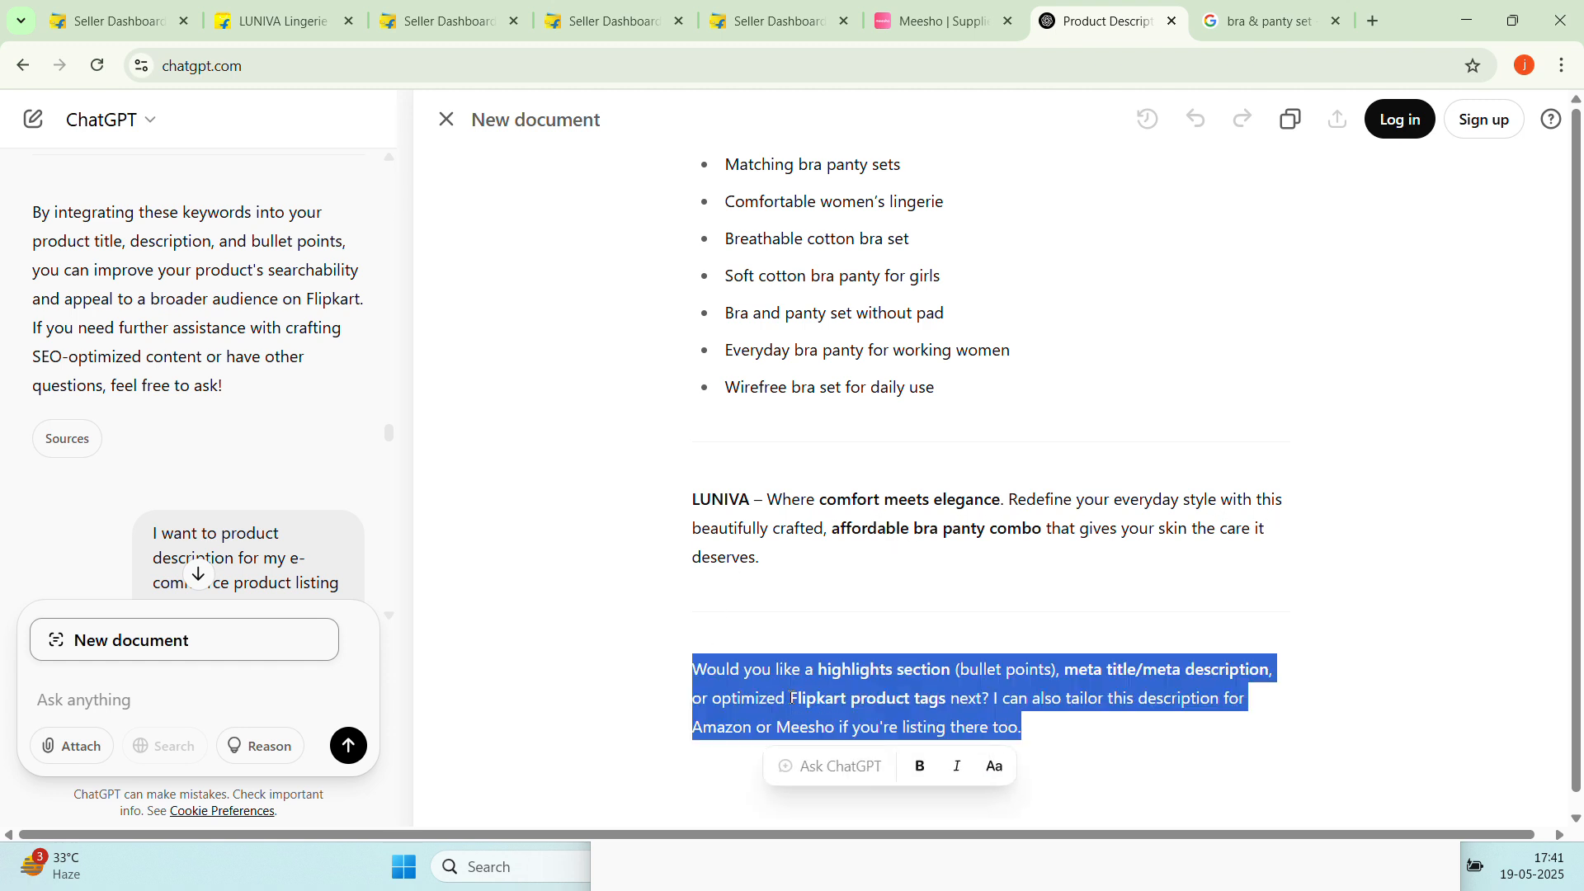
pyautogui.press('BackSpace')
# Copy the whole cleaned-up document, paste it into the Description field of the Flipkart listing's additional description, and check the pasted text
pyautogui.scroll(7, 933, 640)
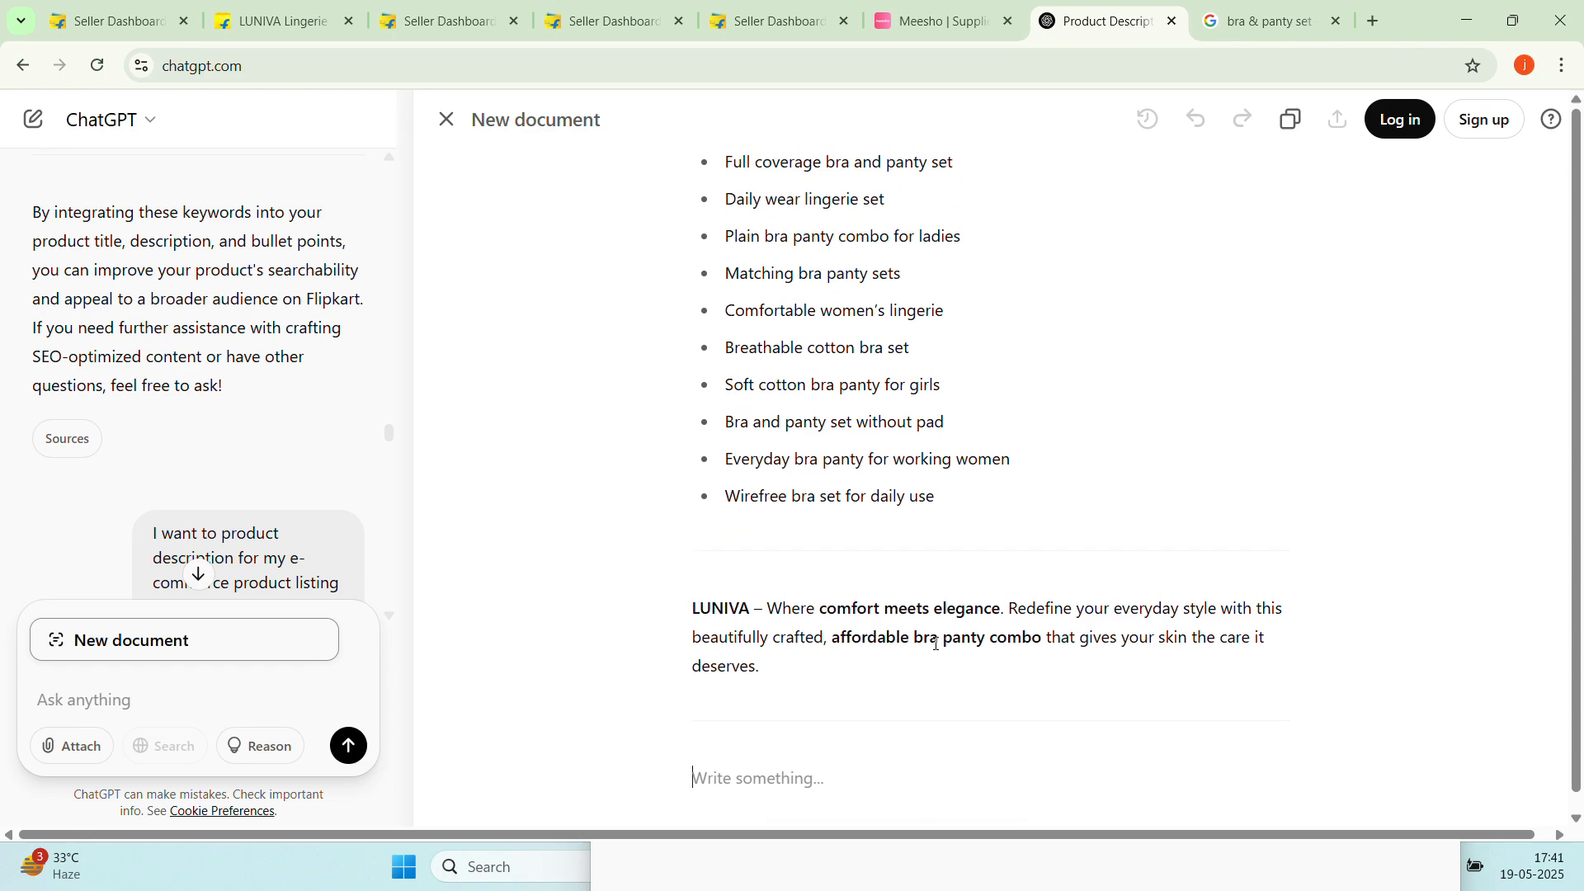
pyautogui.scroll(15, 937, 641)
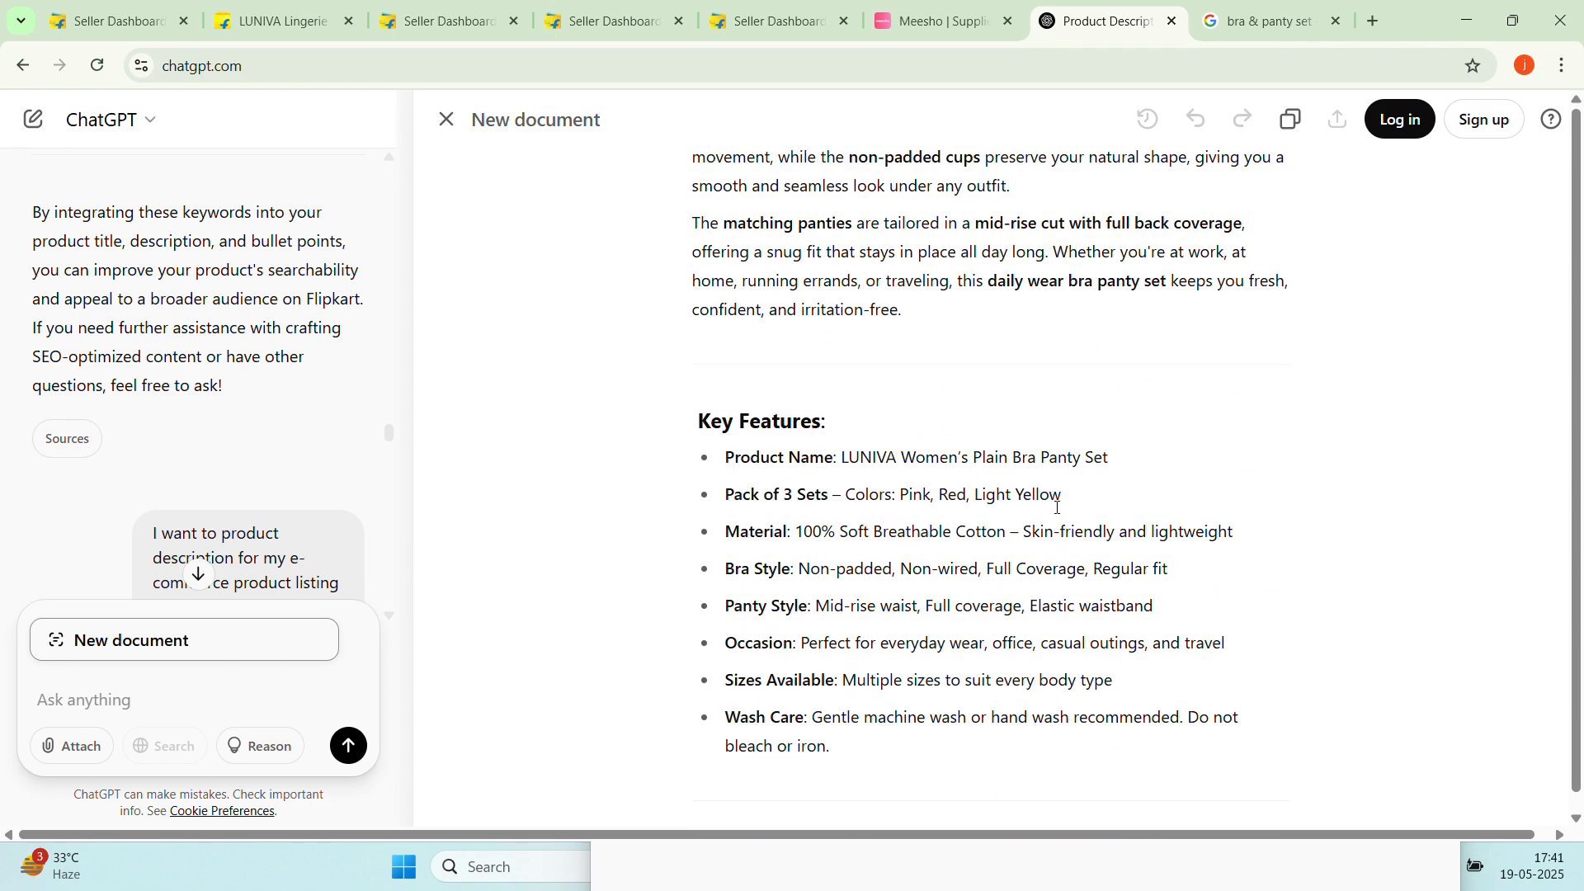
pyautogui.click(1291, 119)
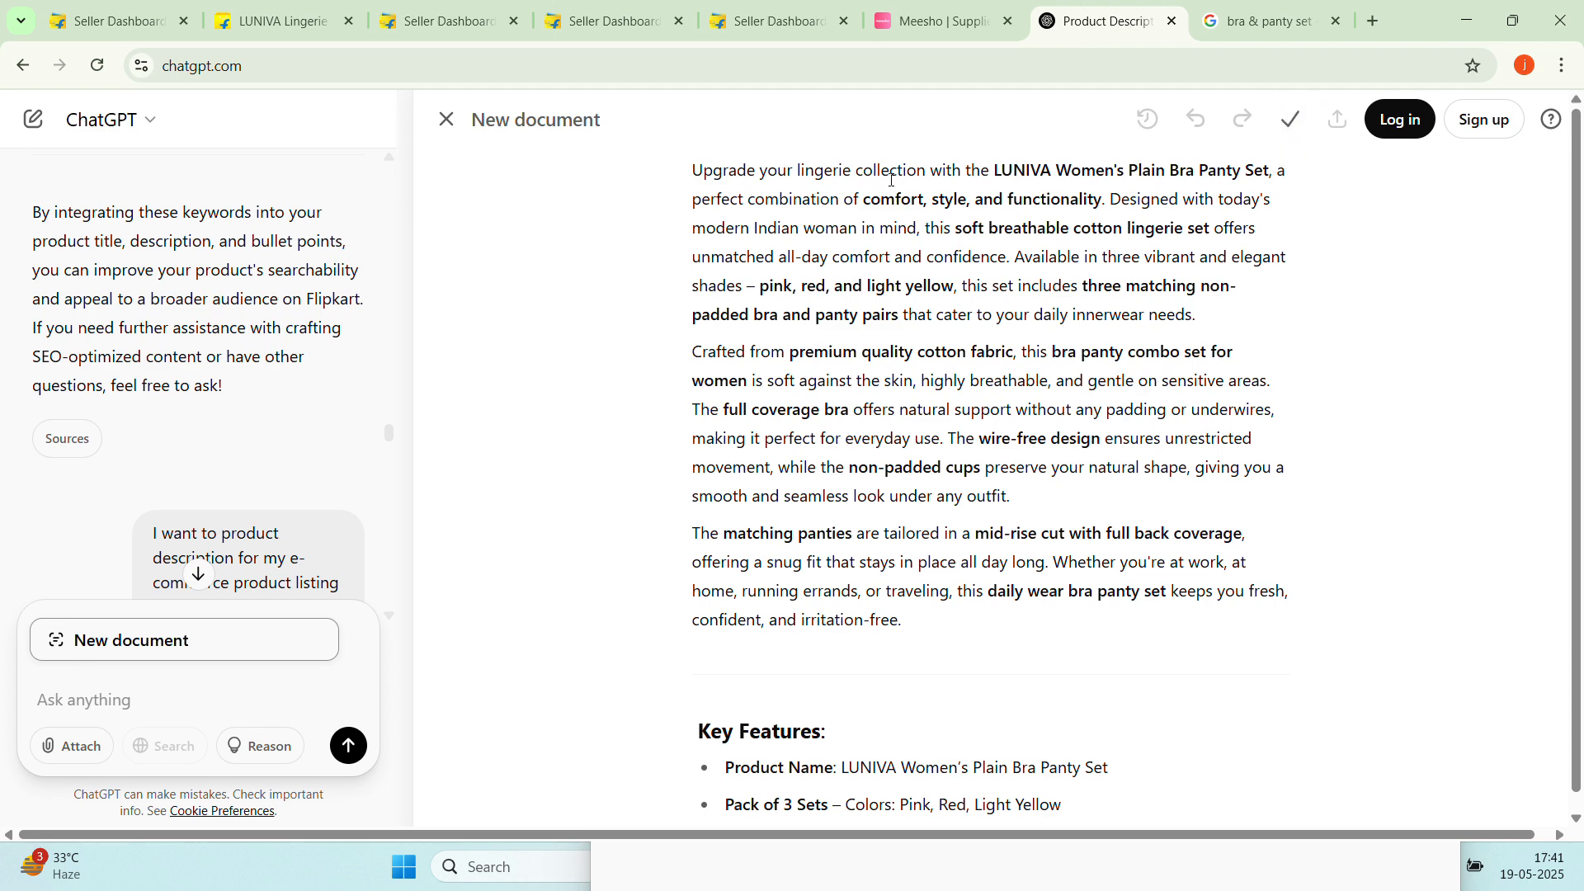
pyautogui.click(610, 25)
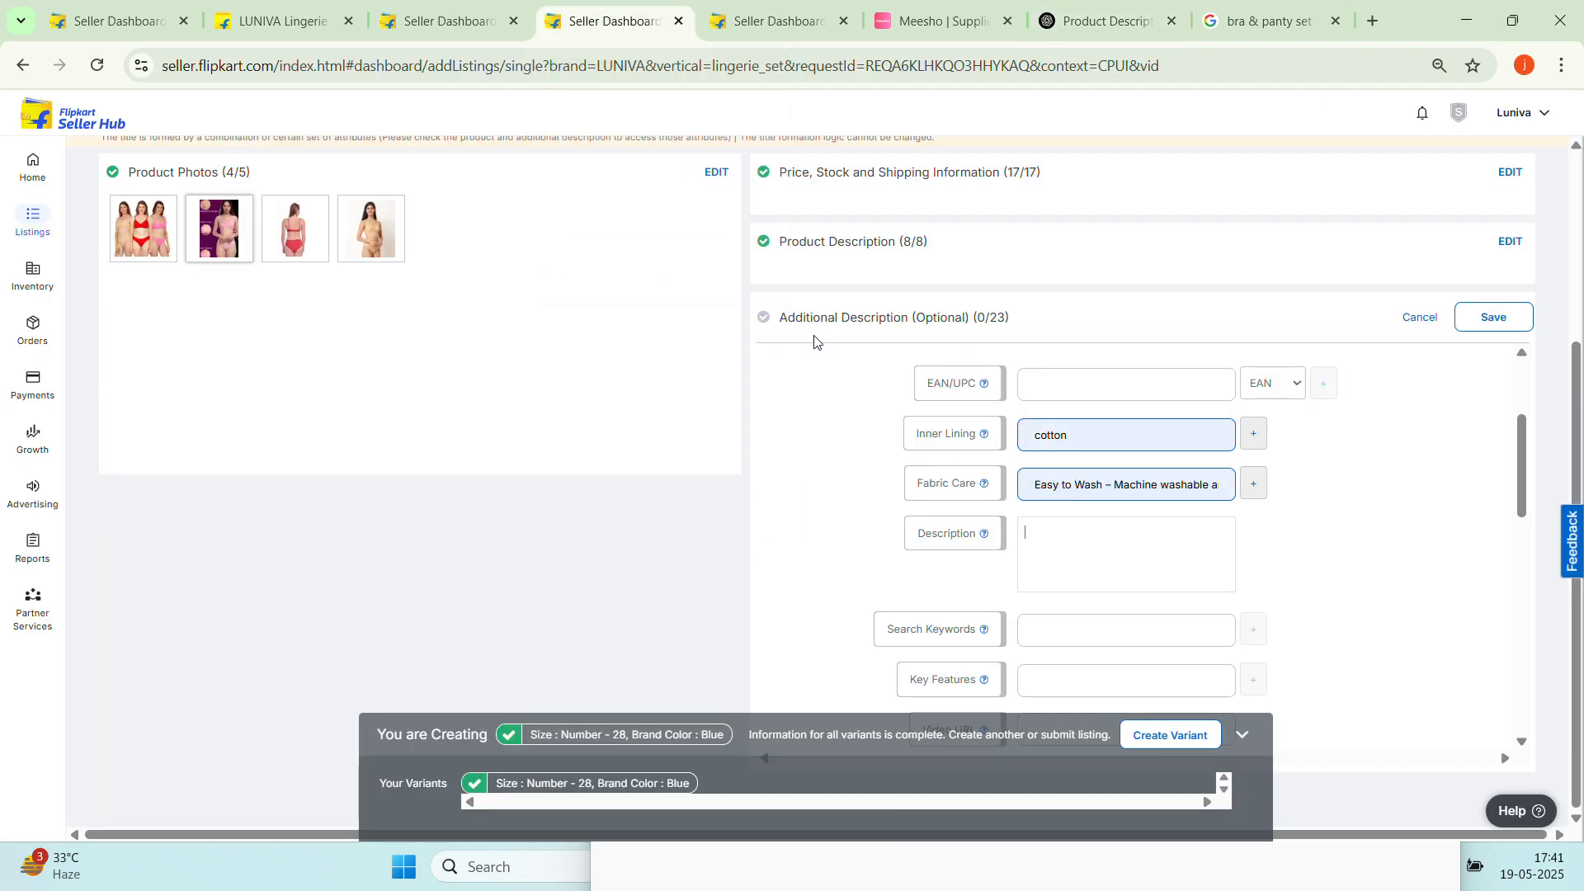
pyautogui.rightClick(1086, 555)
pyautogui.click(1122, 321)
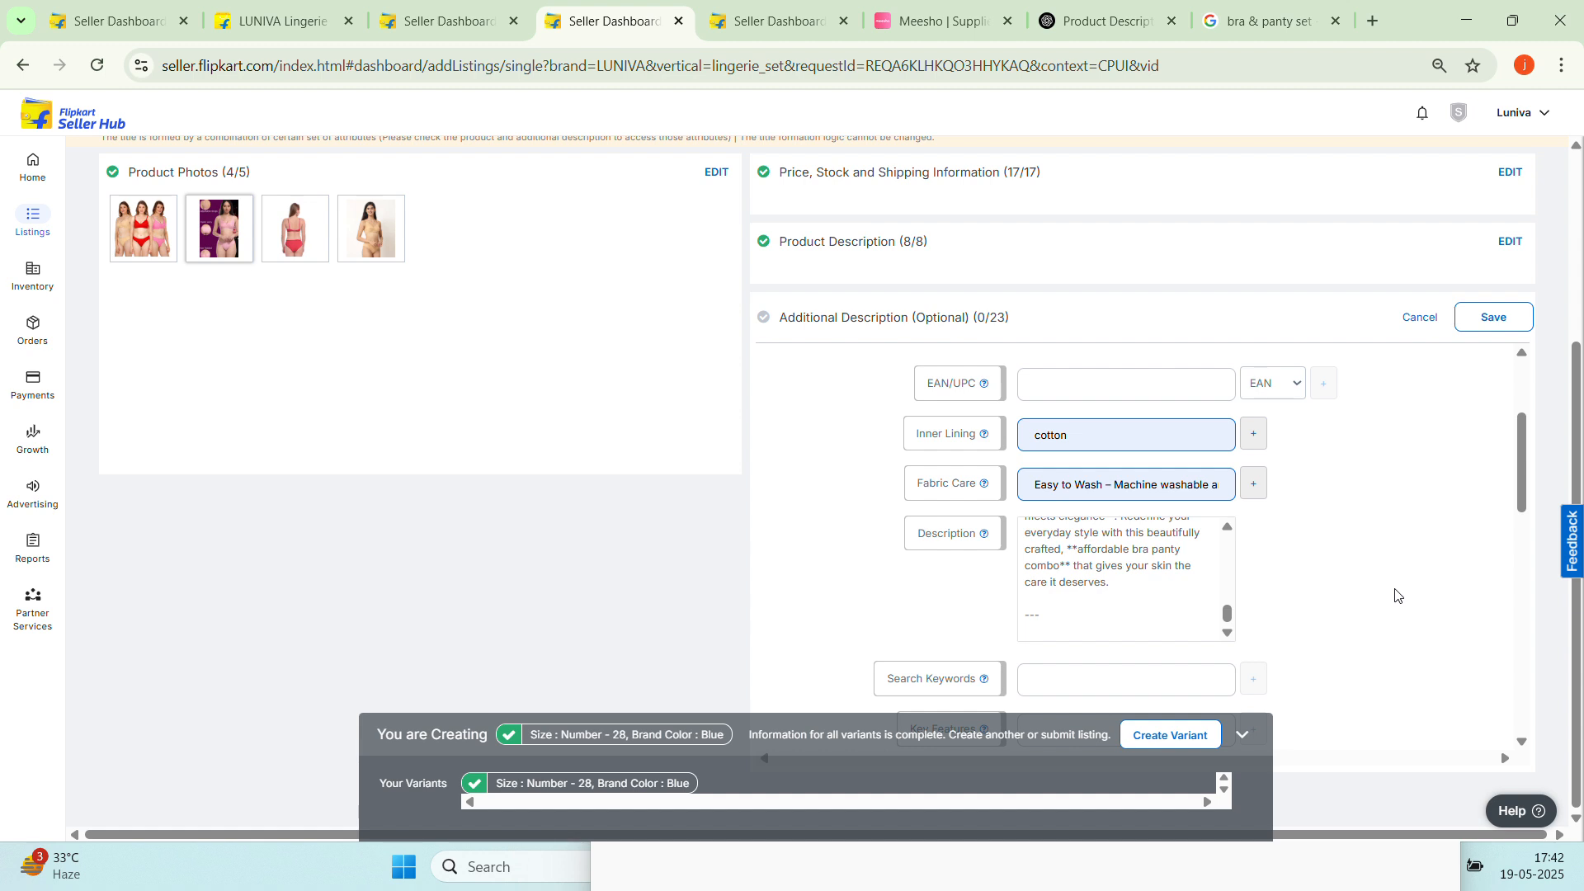
pyautogui.scroll(5, 1134, 594)
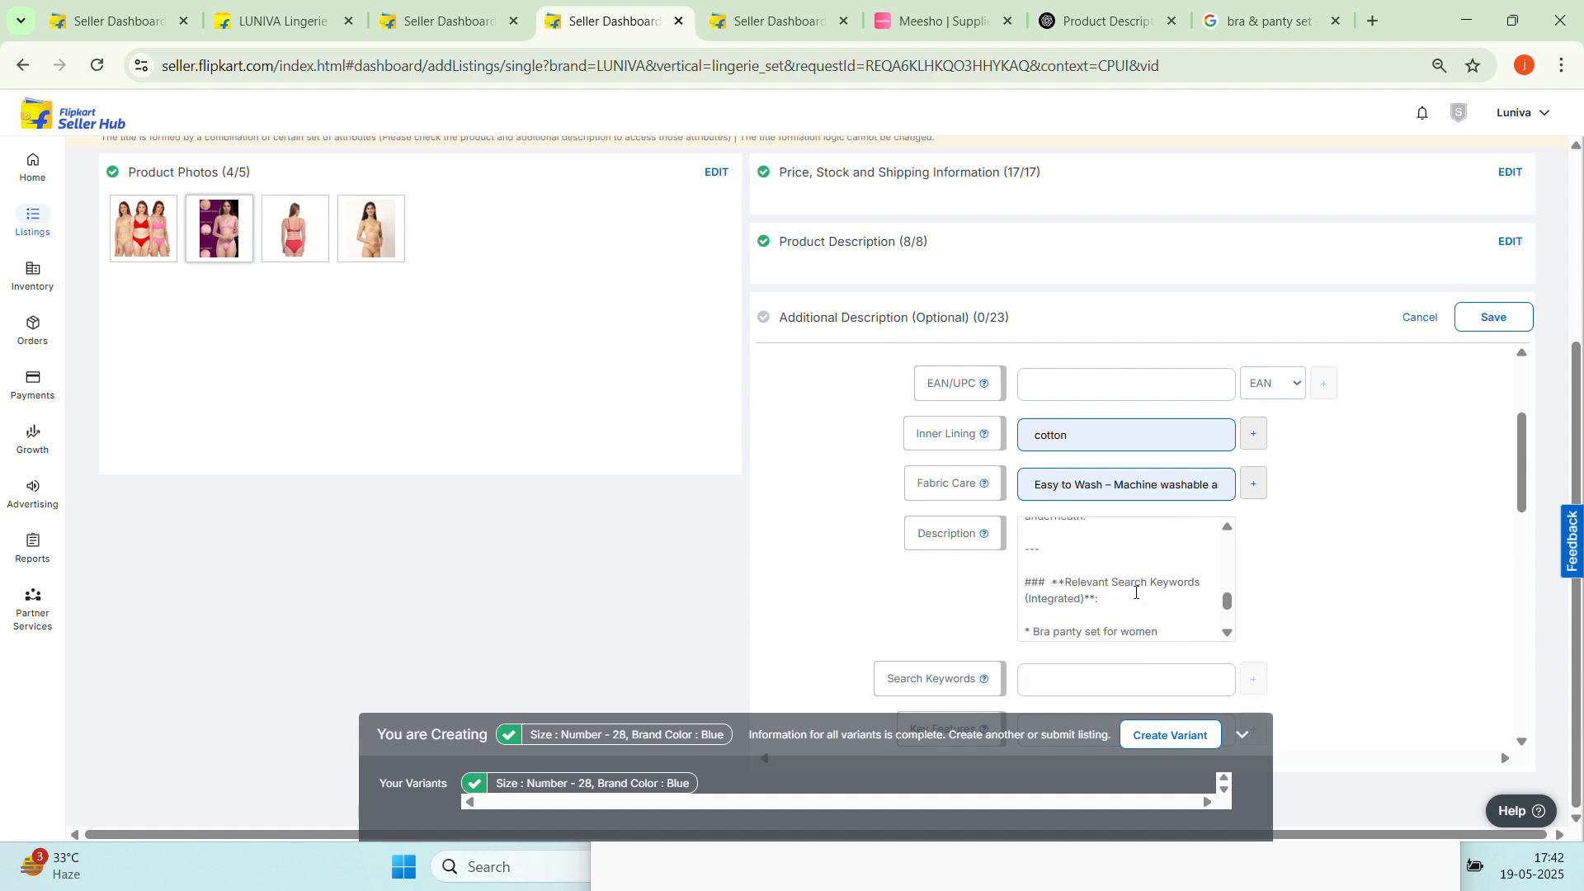
pyautogui.scroll(8, 1136, 593)
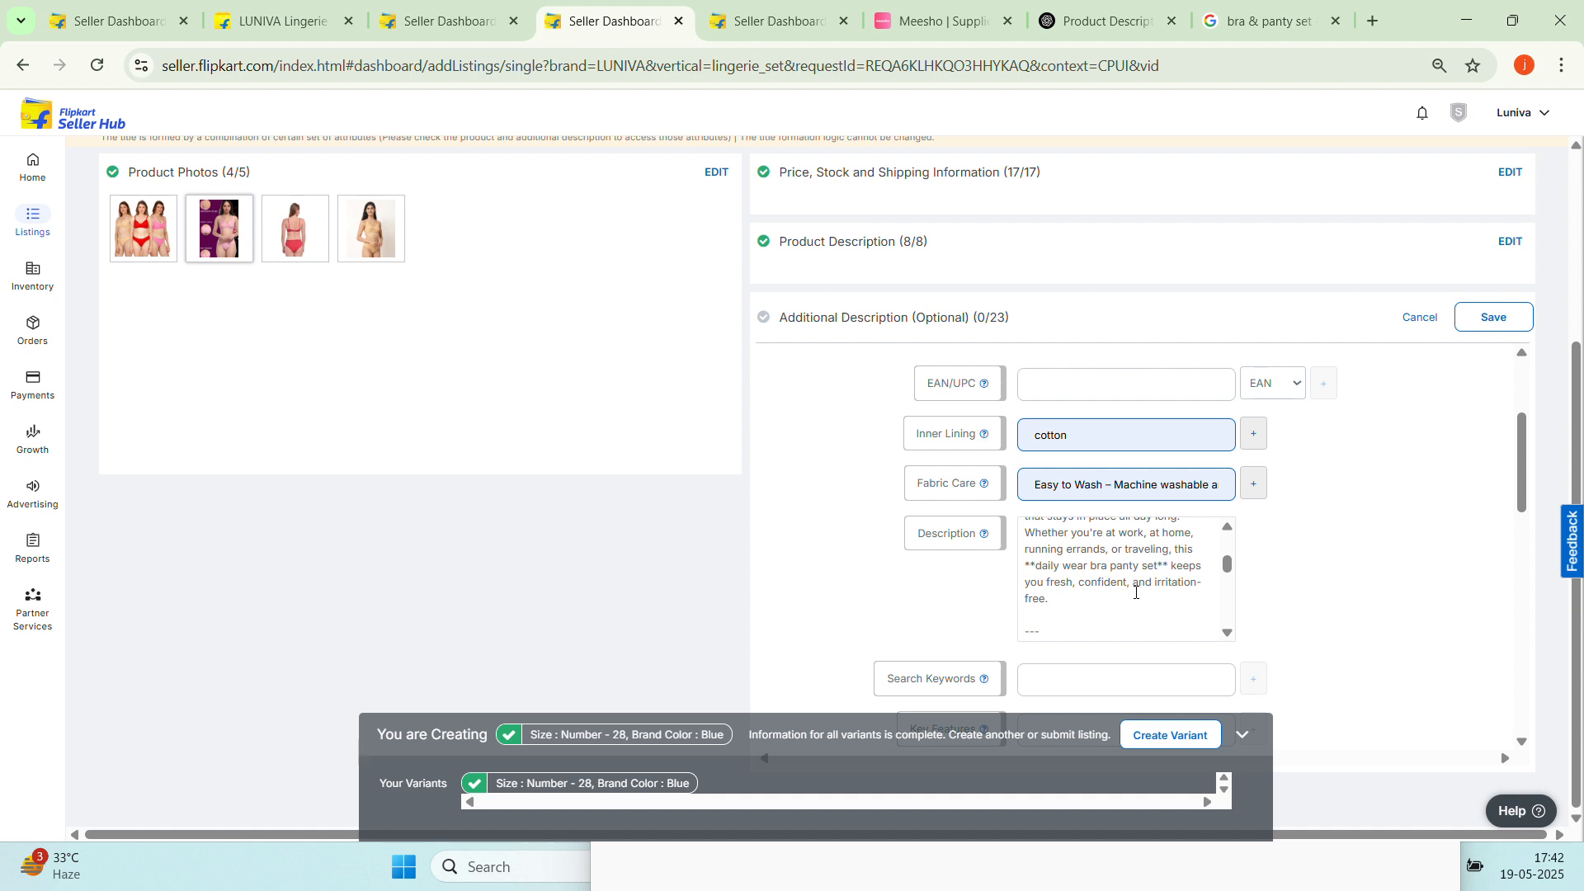
pyautogui.scroll(-6, 1136, 592)
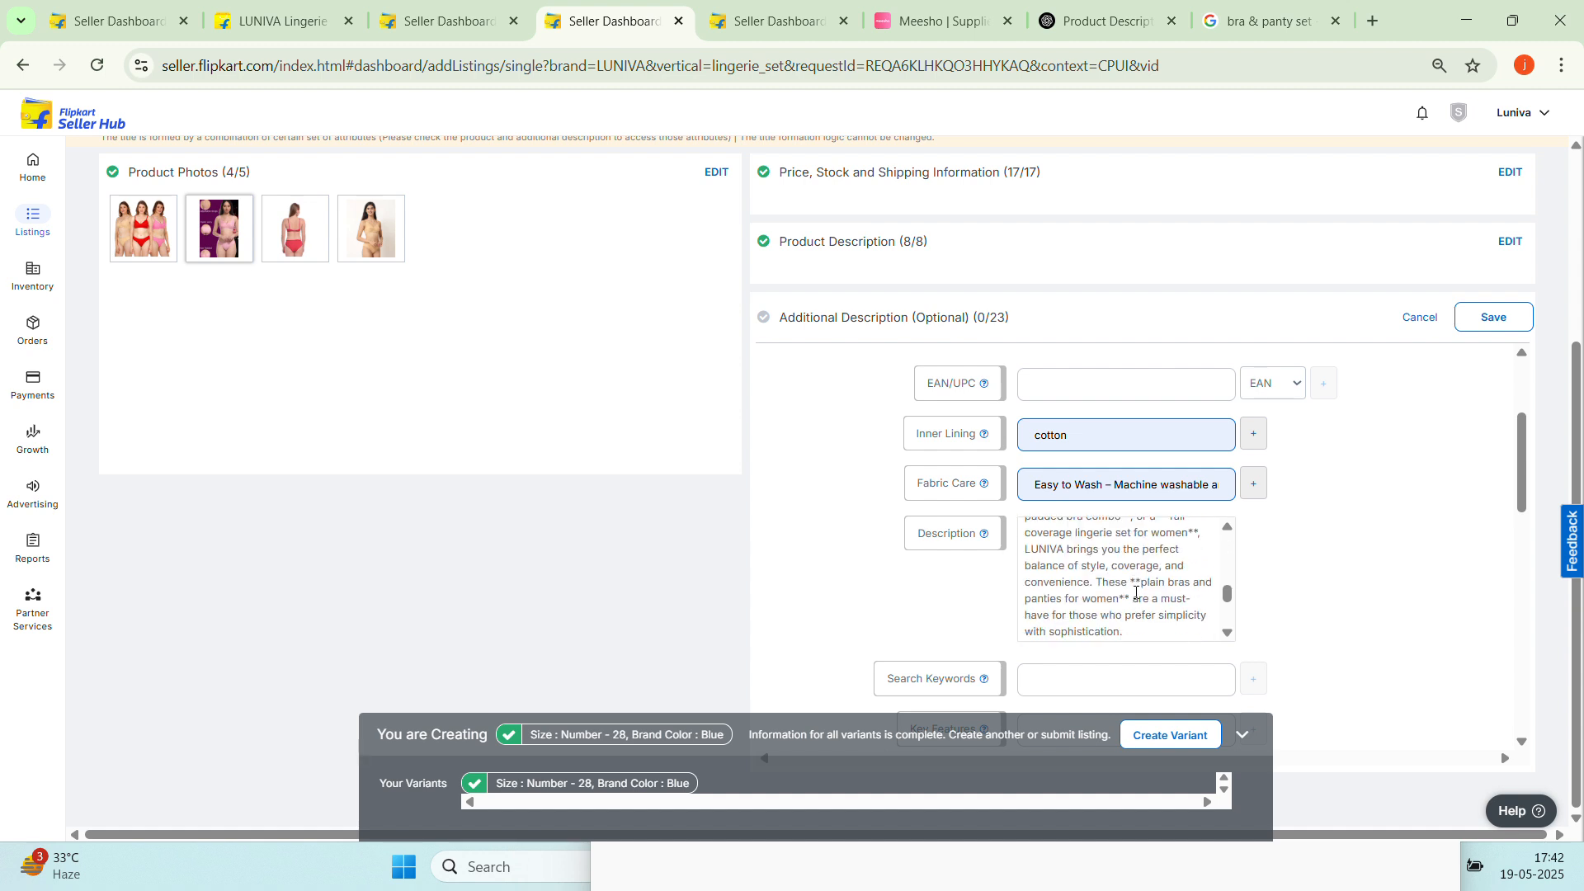
pyautogui.scroll(-6, 1136, 592)
pyautogui.scroll(-5, 1374, 581)
pyautogui.scroll(3, 1373, 581)
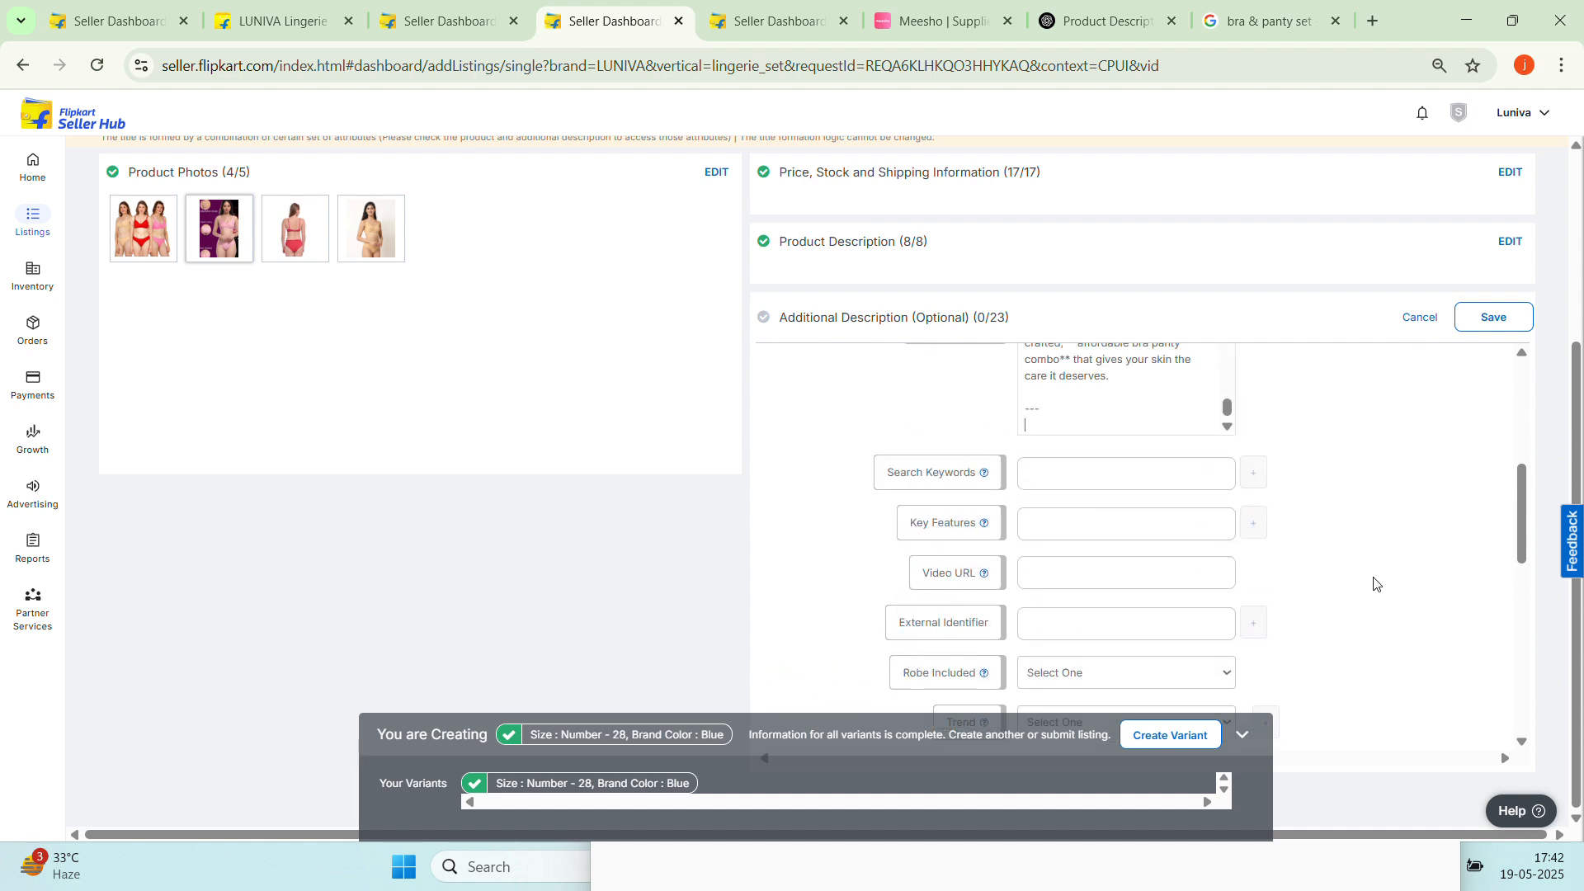
# Switch from the listing's empty Search Keywords field to the ChatGPT document and examine its relevant search keywords
pyautogui.click(1115, 484)
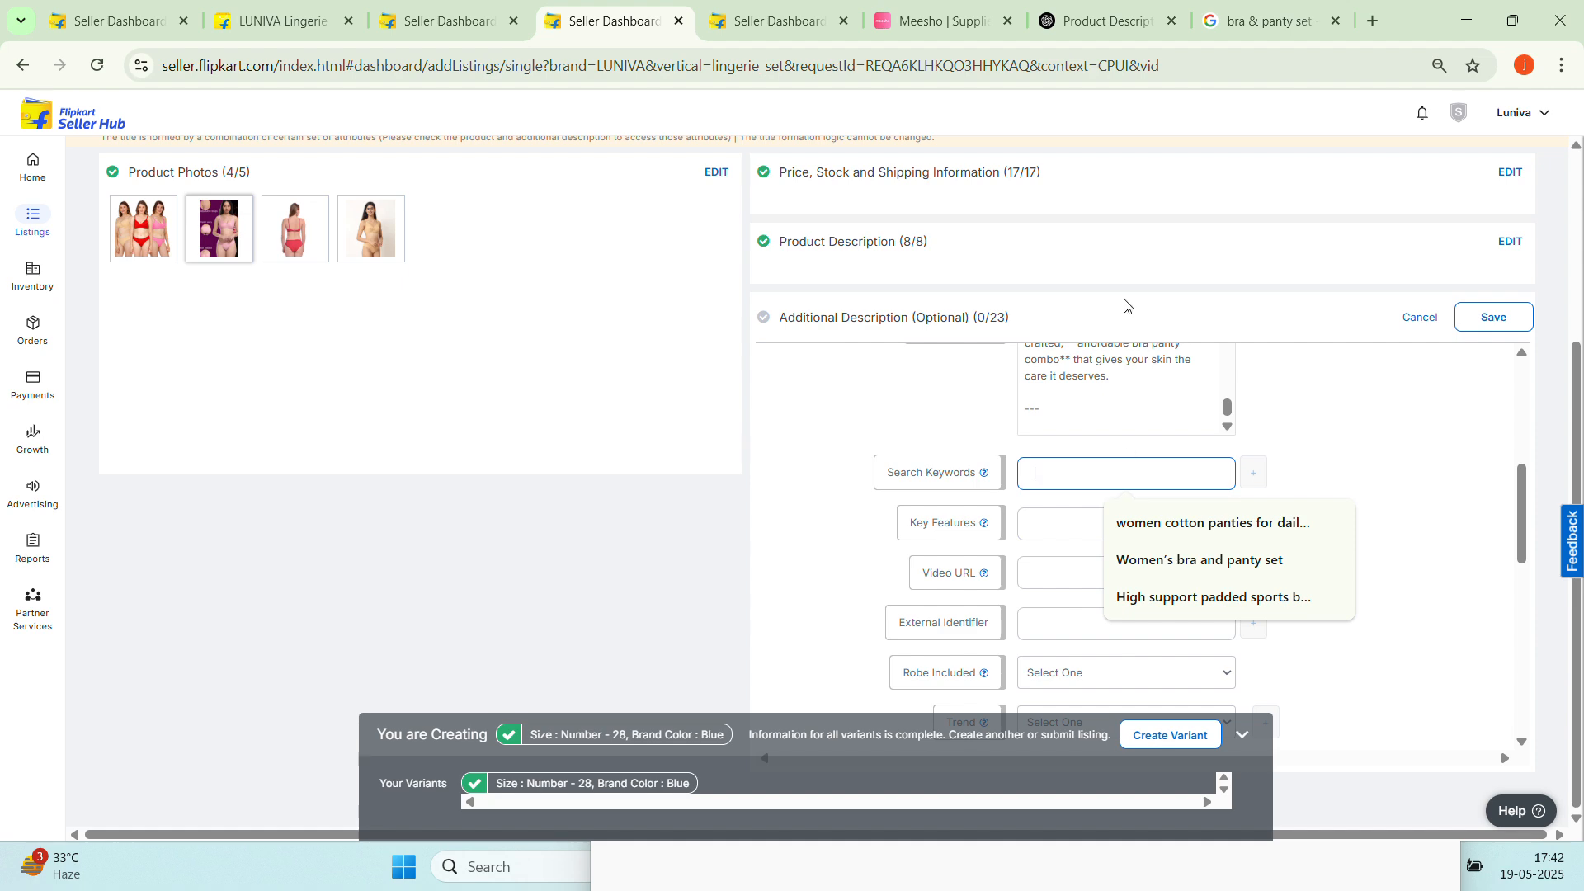
pyautogui.click(1117, 8)
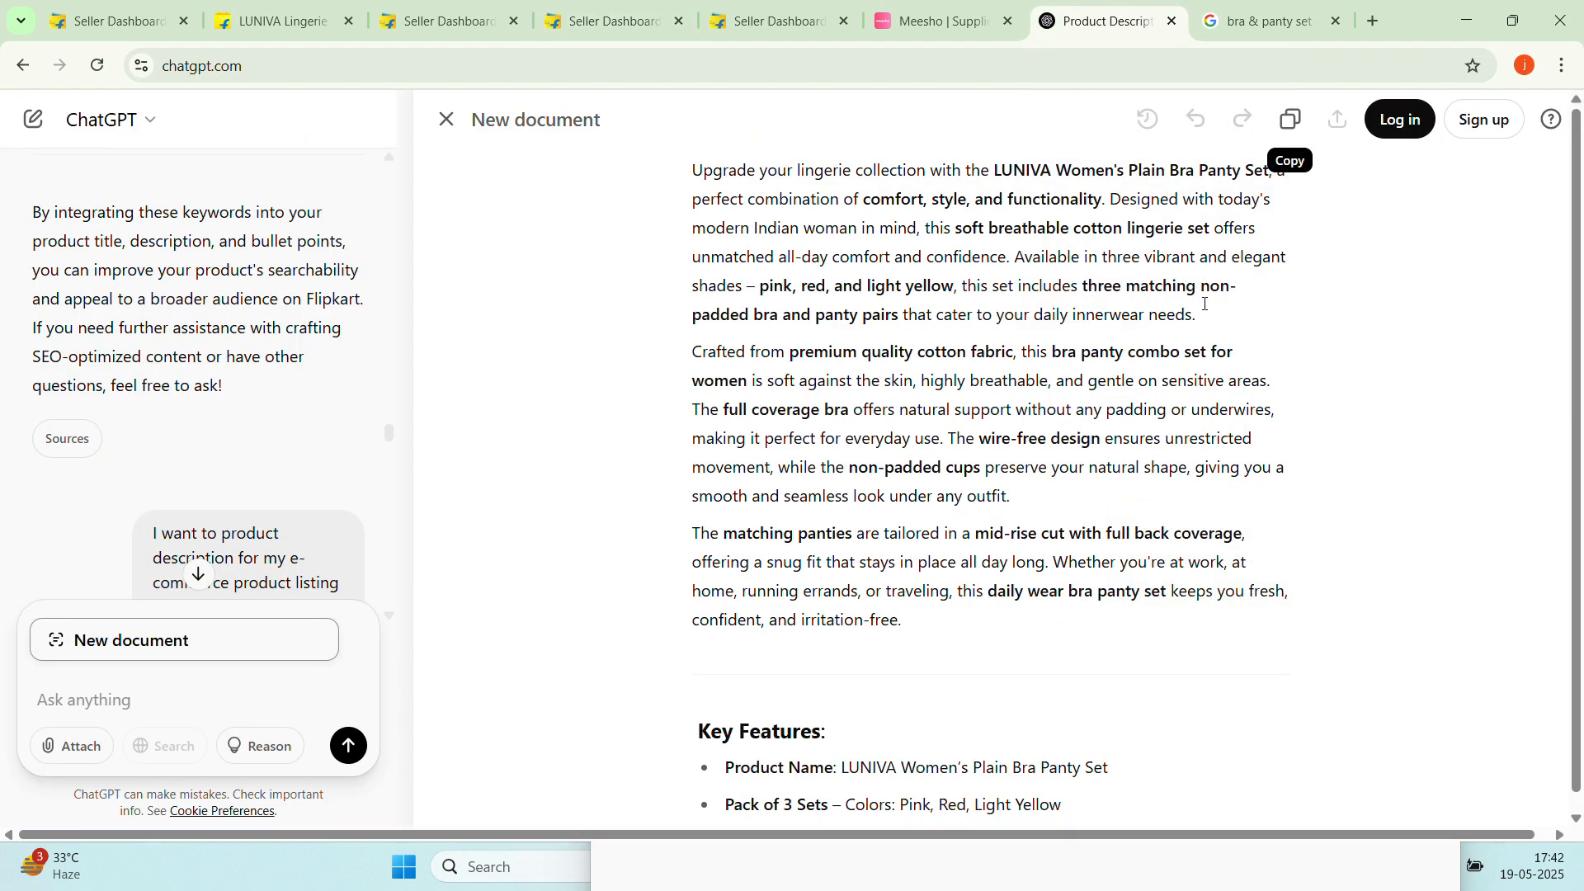
pyautogui.scroll(-3, 1067, 663)
pyautogui.scroll(5, 1062, 693)
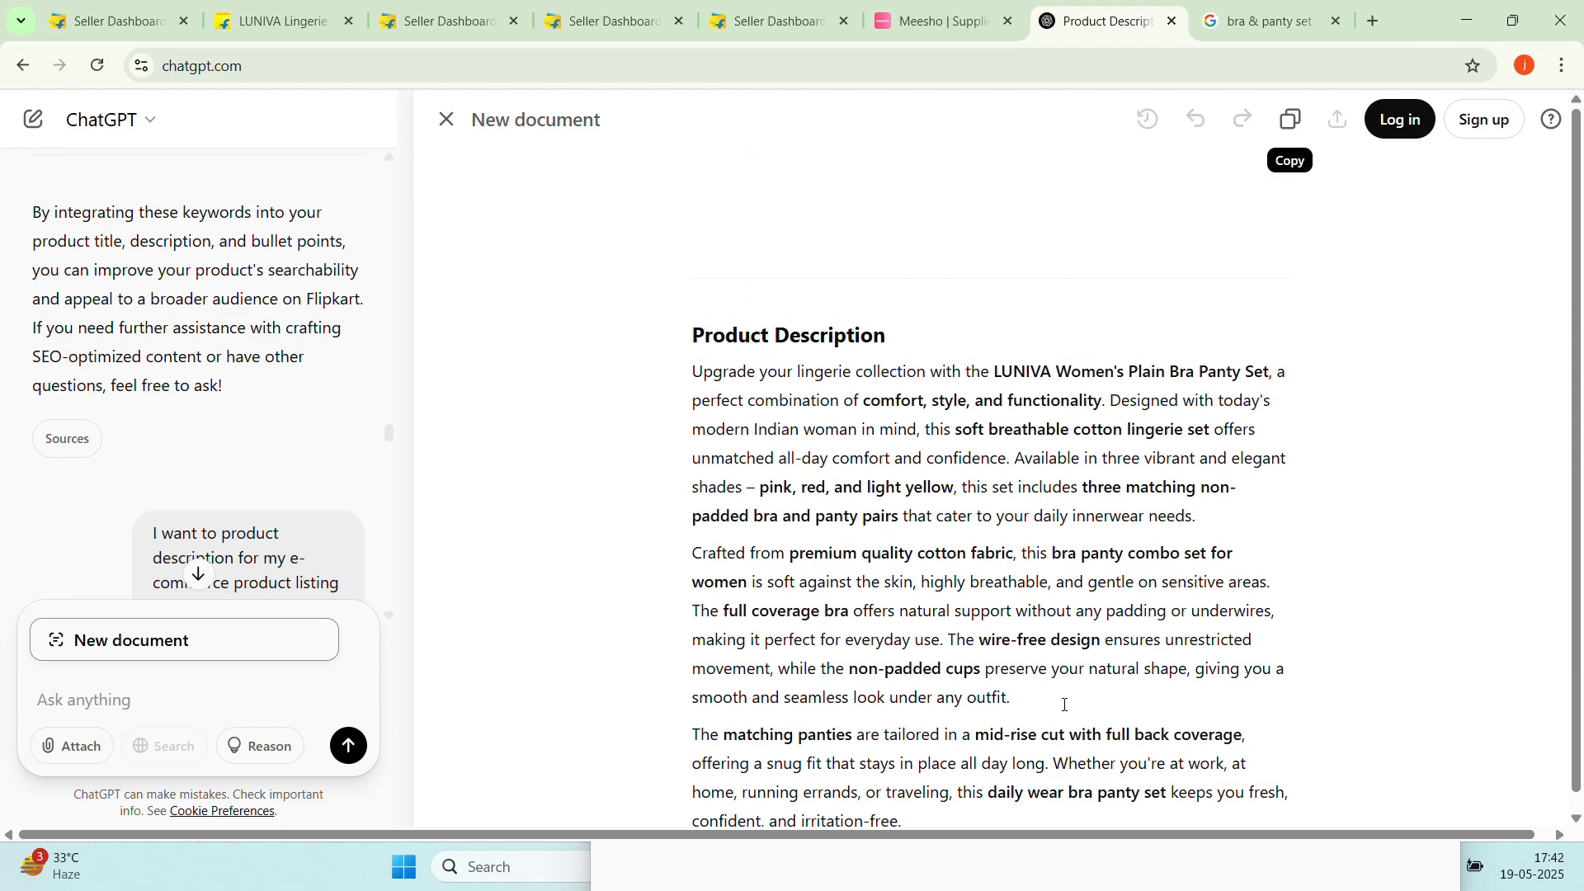
pyautogui.scroll(-4, 1062, 698)
pyautogui.scroll(-15, 1058, 685)
pyautogui.scroll(4, 1058, 686)
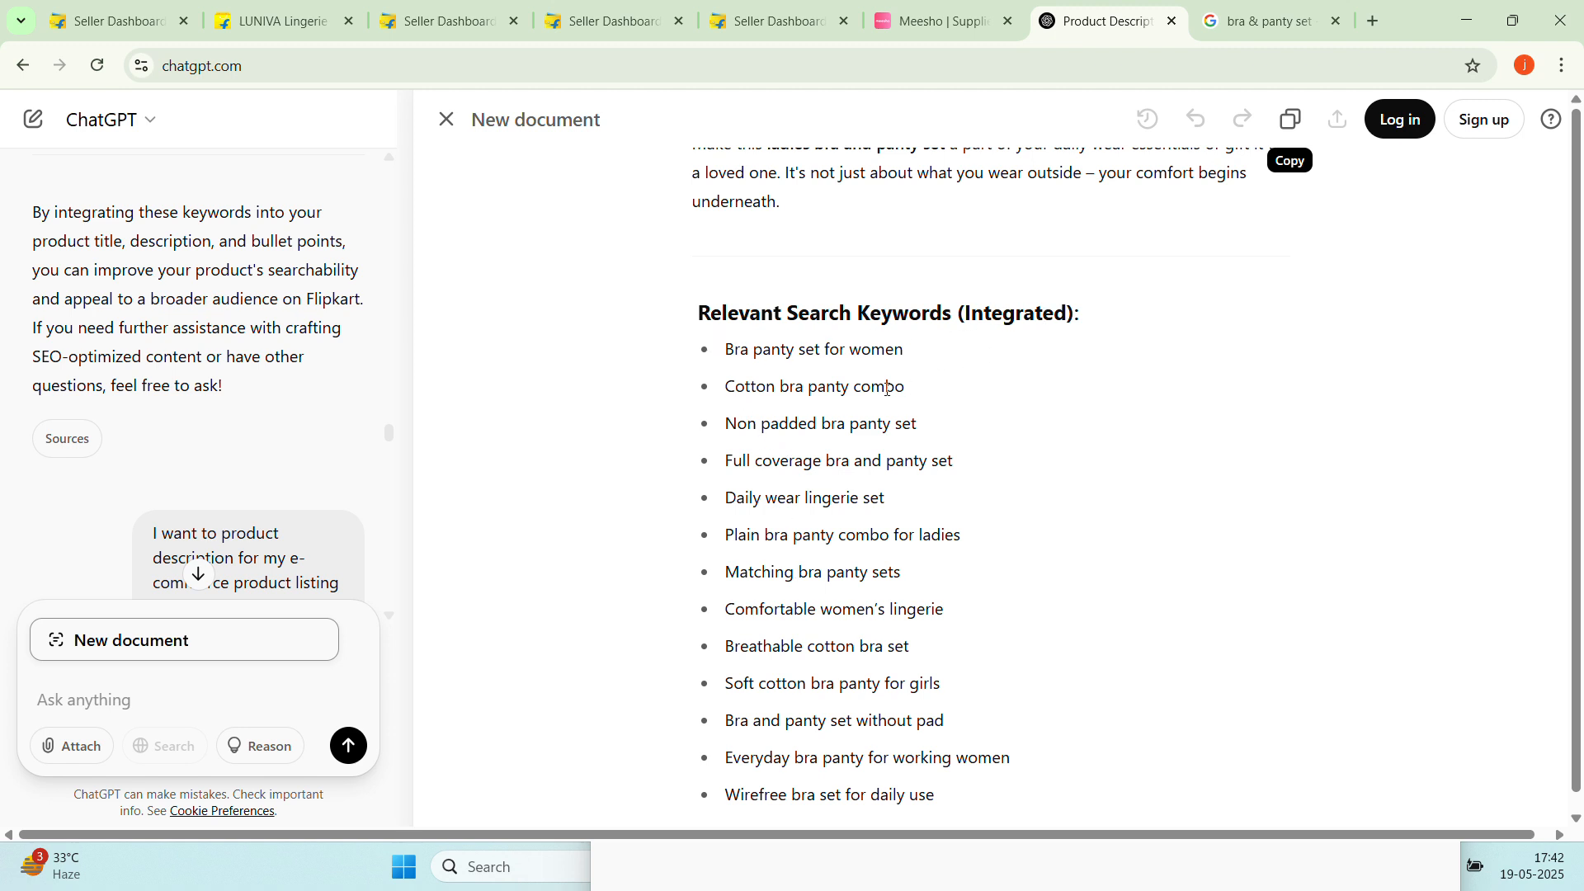
pyautogui.scroll(10, 880, 597)
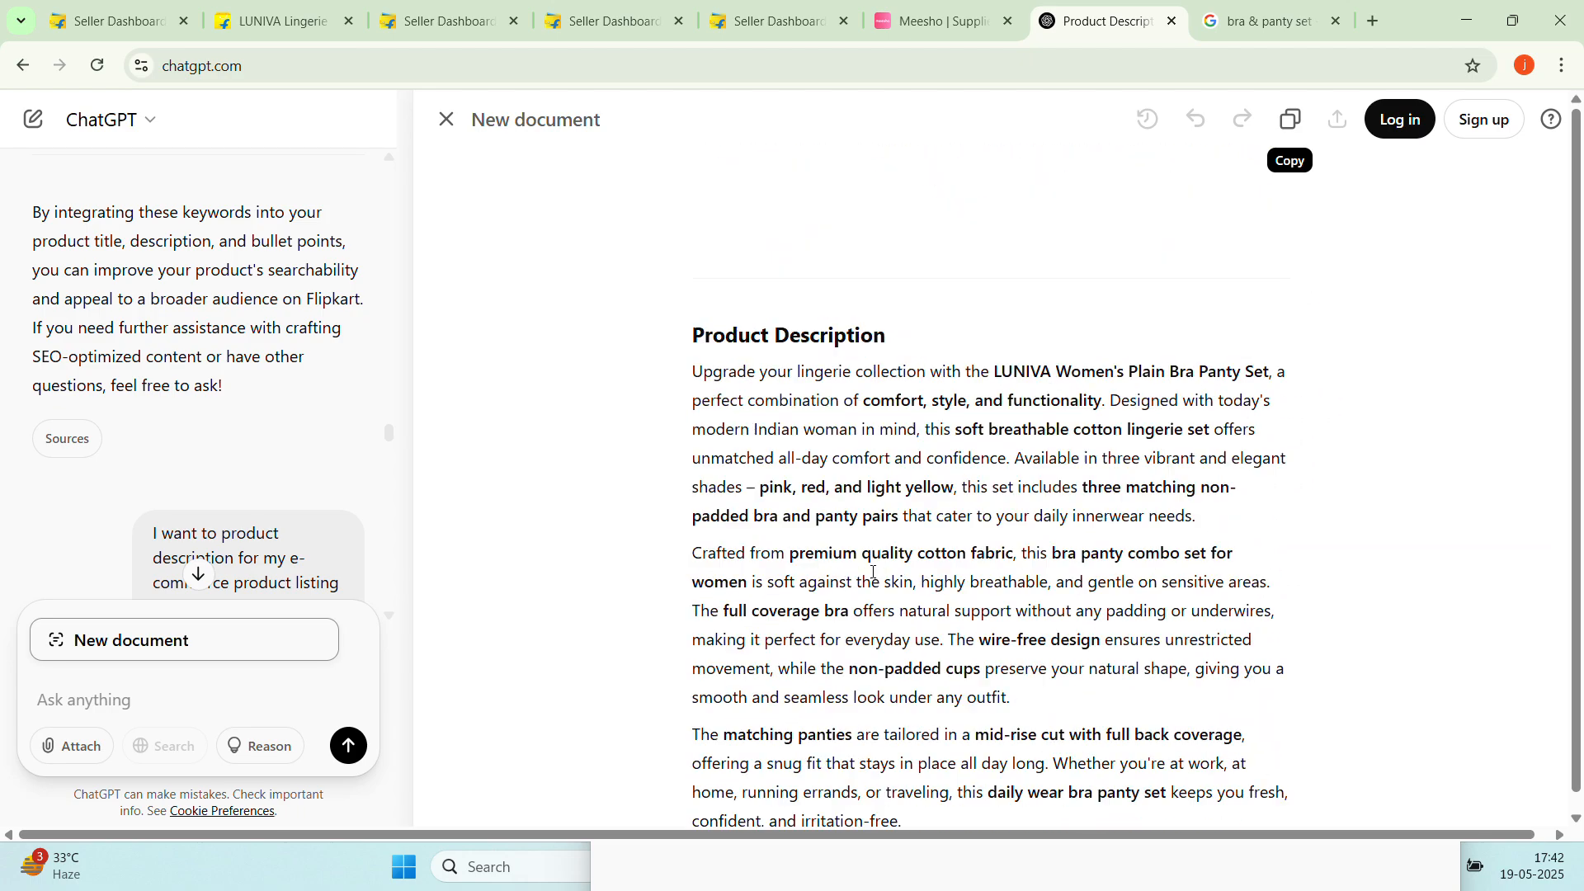
pyautogui.scroll(-10, 1076, 573)
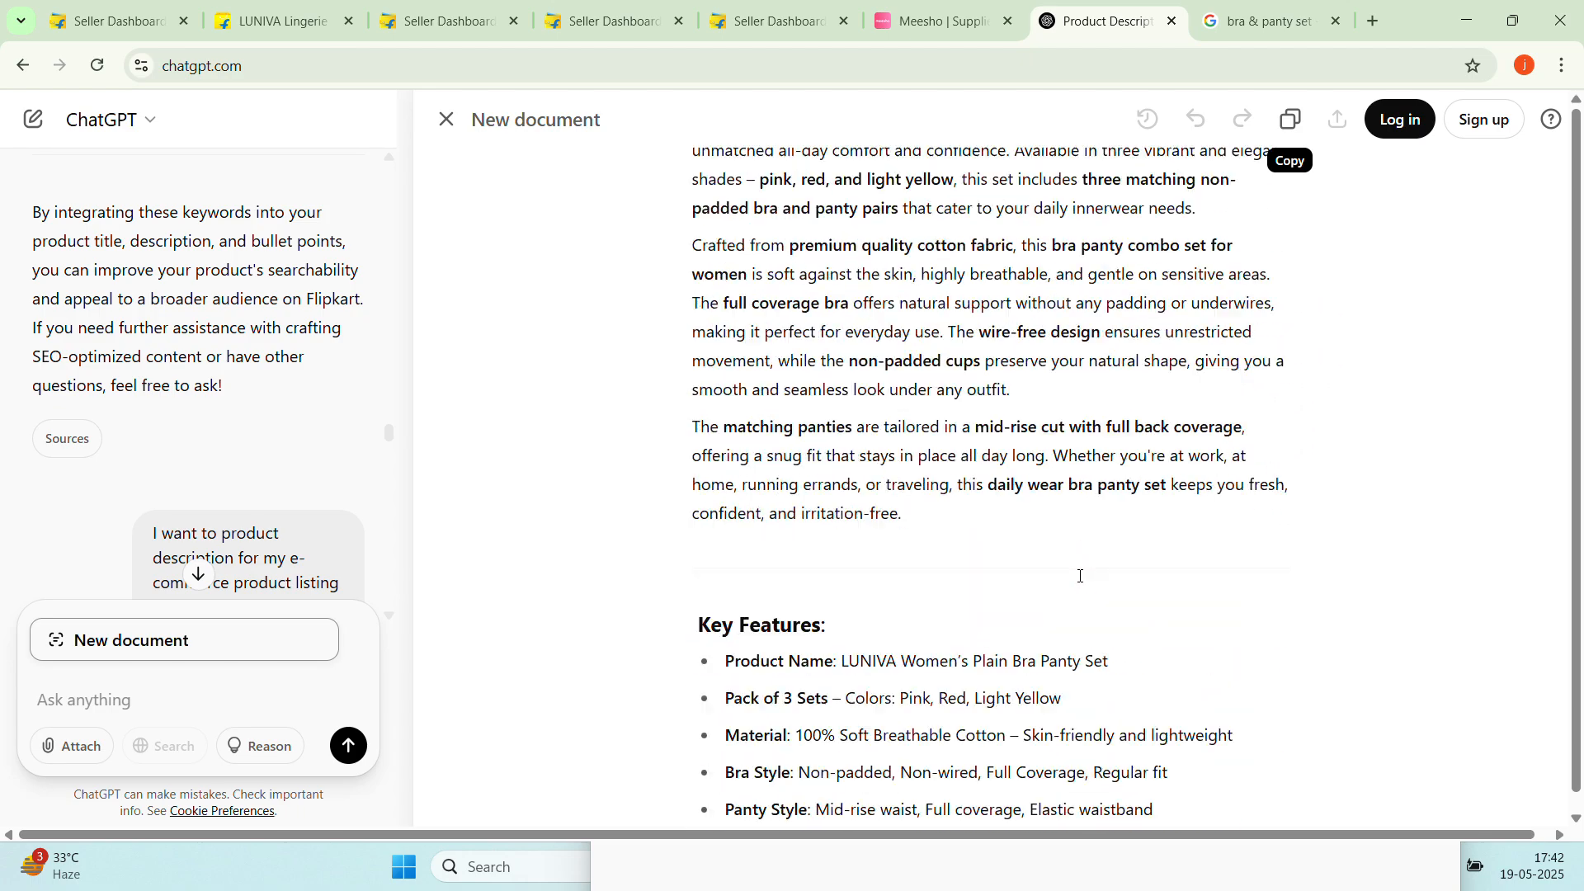
pyautogui.scroll(-6, 1071, 580)
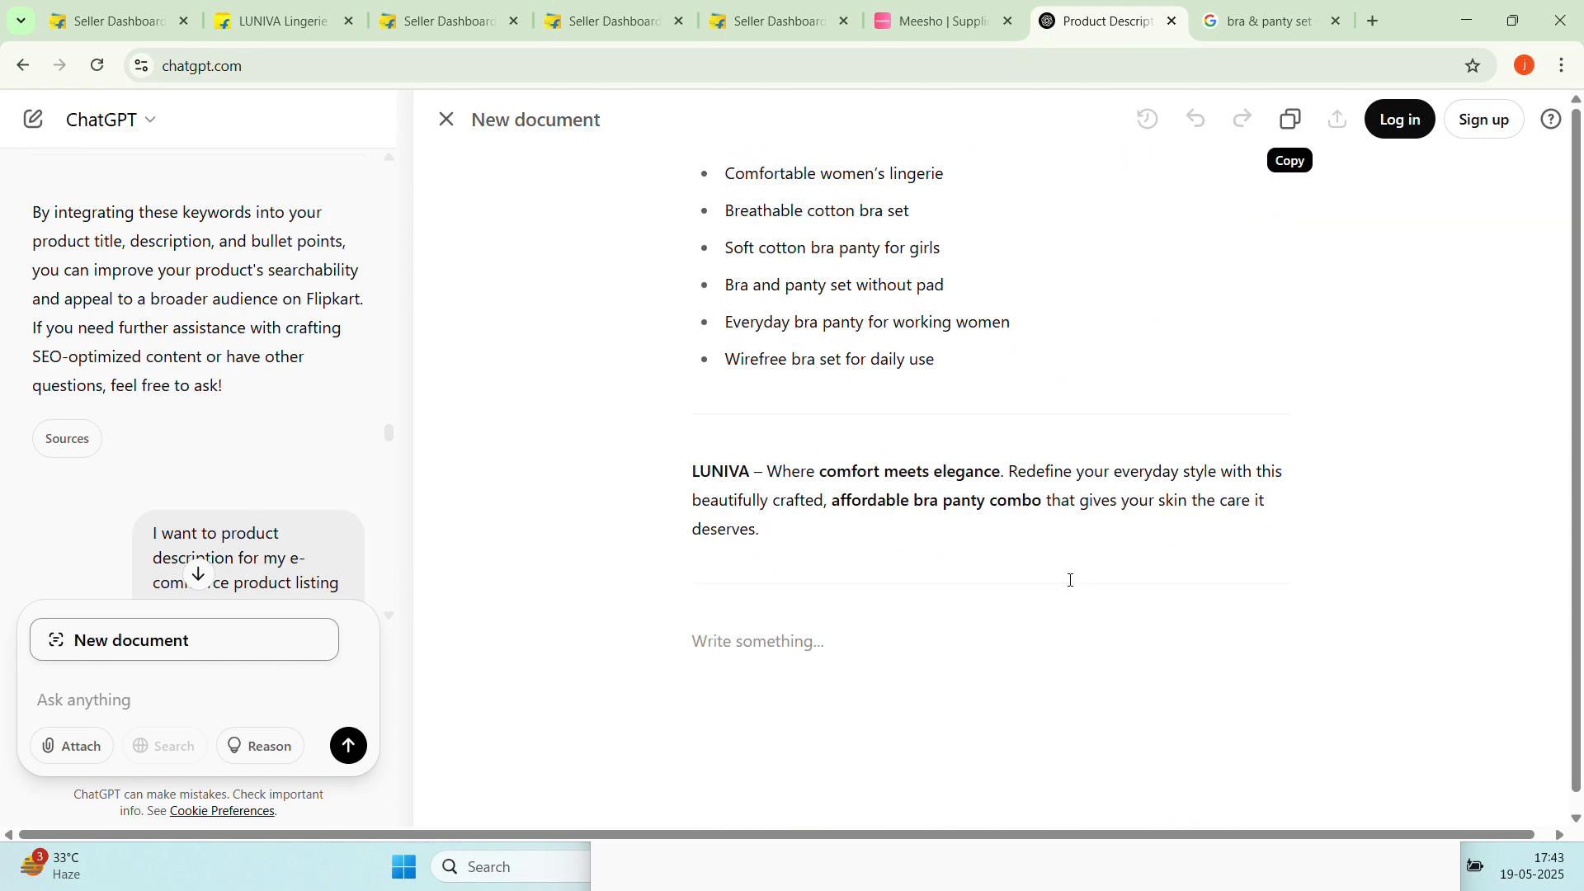
pyautogui.scroll(10, 1071, 580)
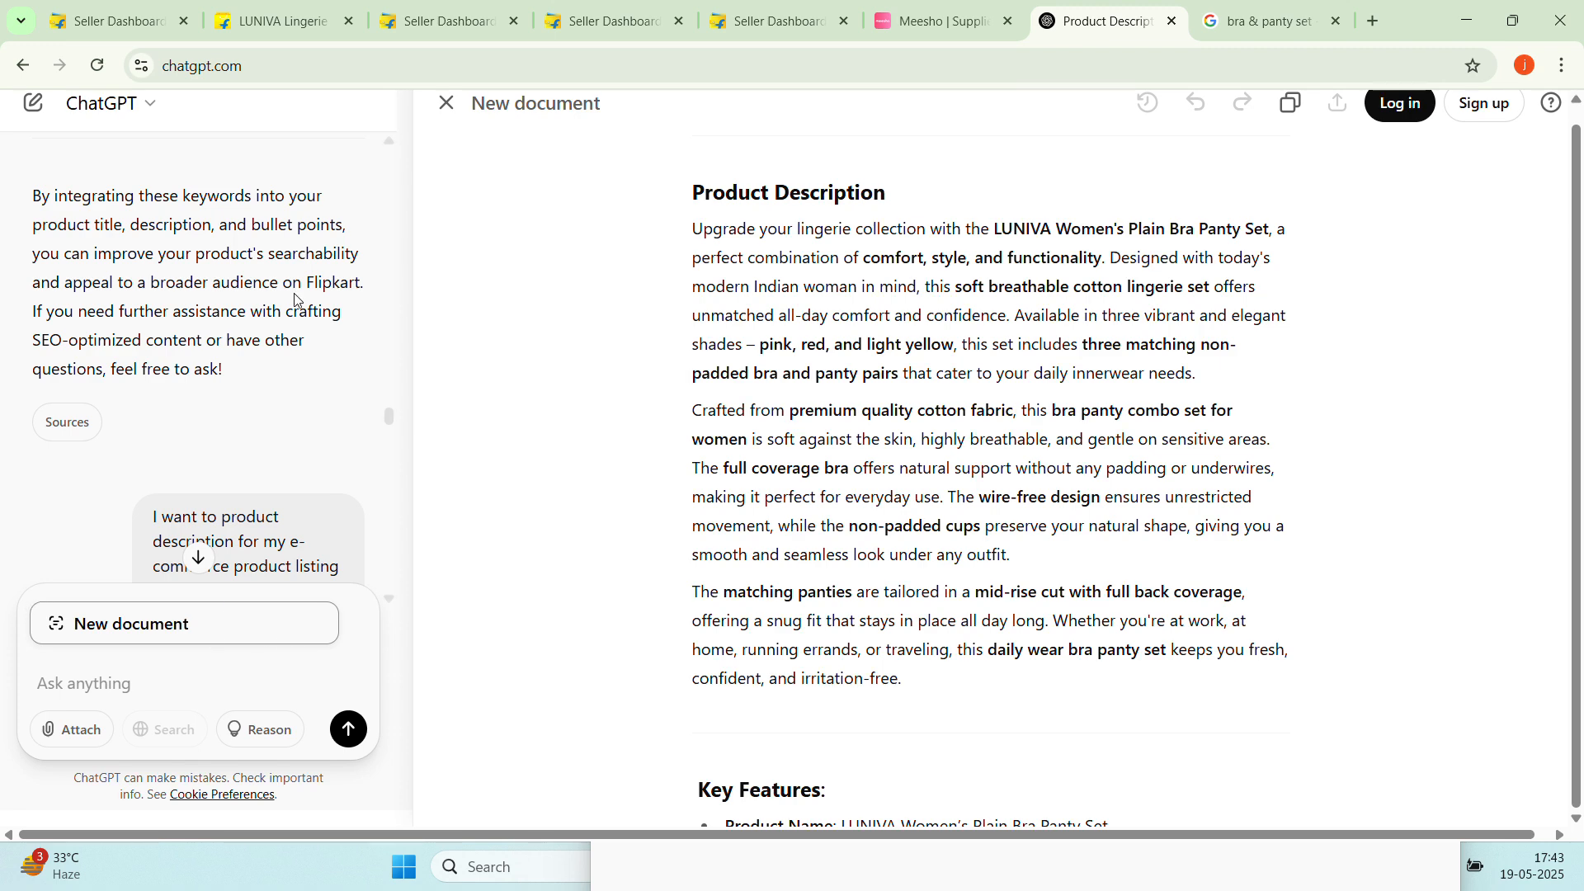
# Find the earlier prompt "in common words search keywords bra panty on flipkart" in the conversation and copy it
pyautogui.scroll(8, 201, 556)
pyautogui.scroll(11, 285, 302)
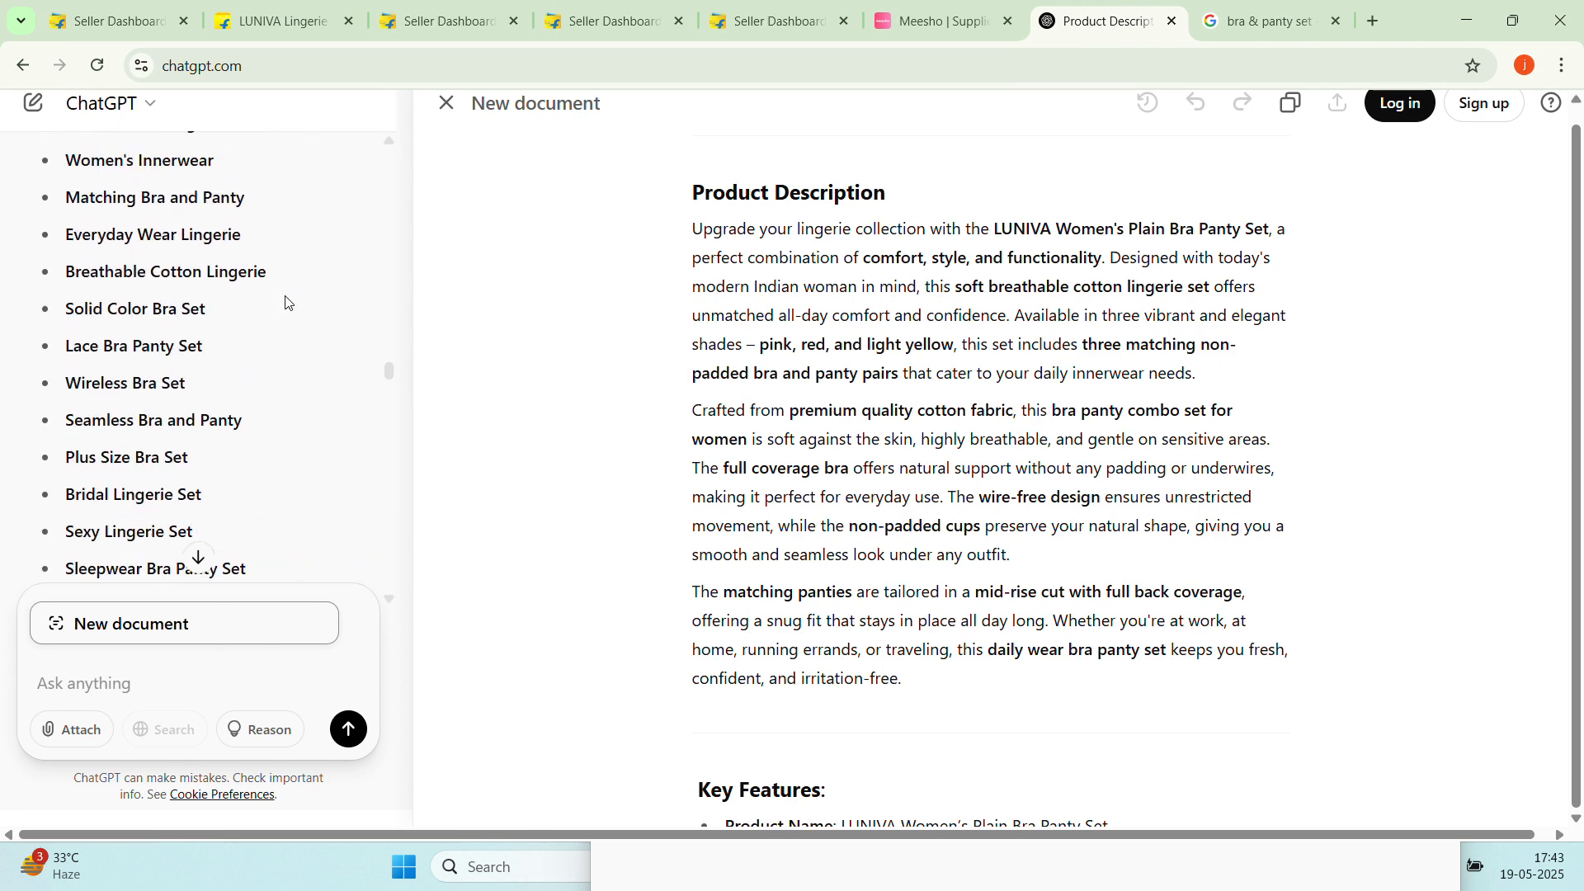
pyautogui.scroll(8, 285, 302)
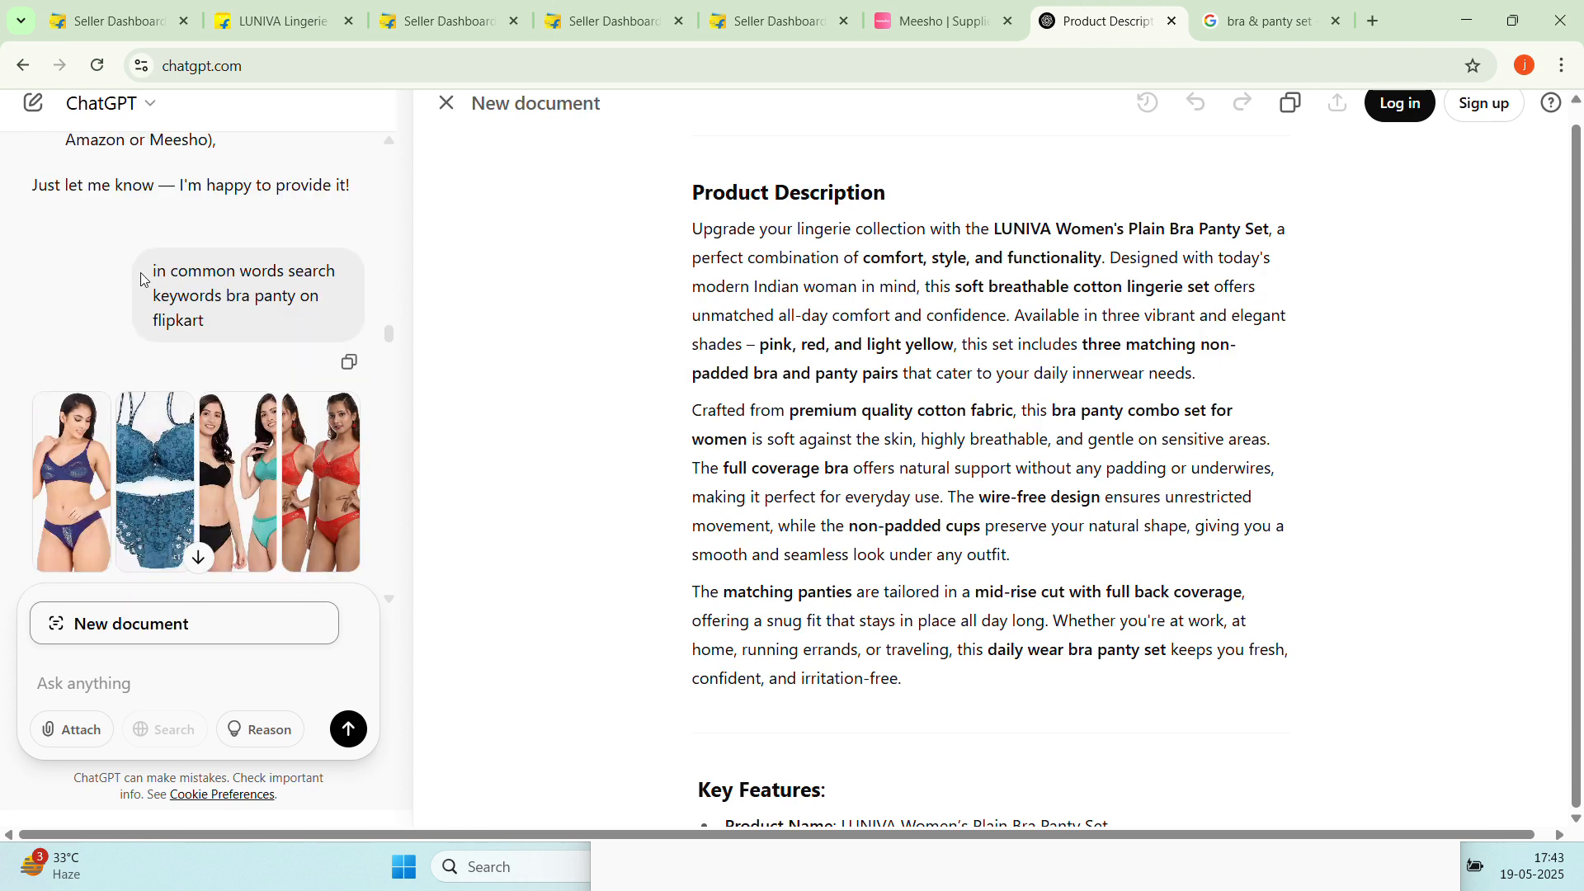
pyautogui.moveTo(152, 271); pyautogui.dragTo(333, 318)
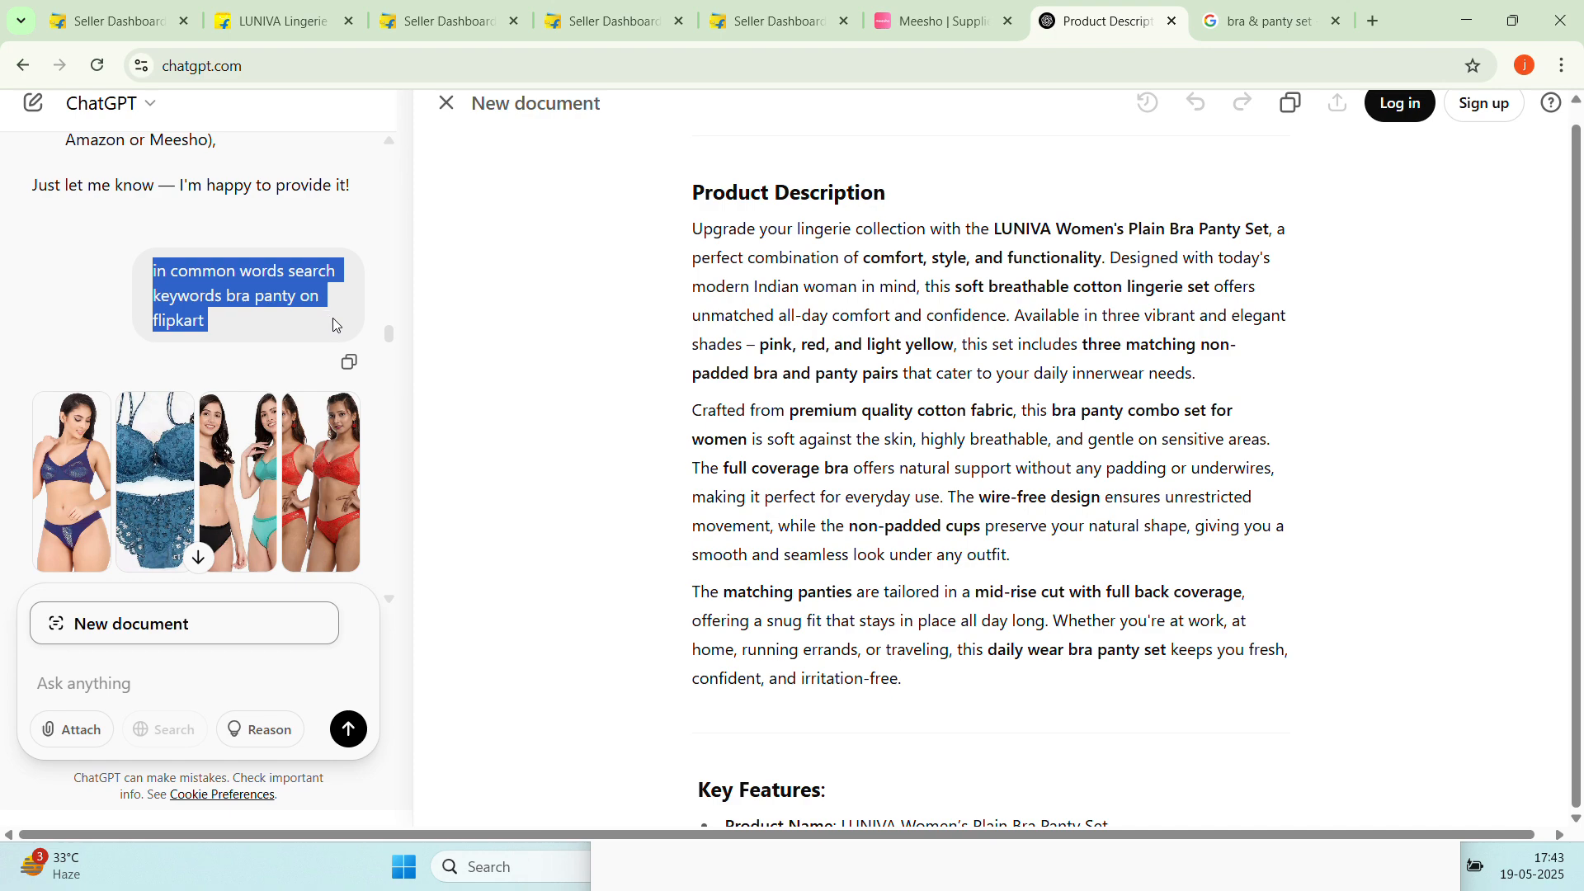
pyautogui.rightClick(330, 322)
pyautogui.click(347, 336)
# Paste the copied search keywords prompt into a new message and submit it
pyautogui.scroll(-15, 849, 735)
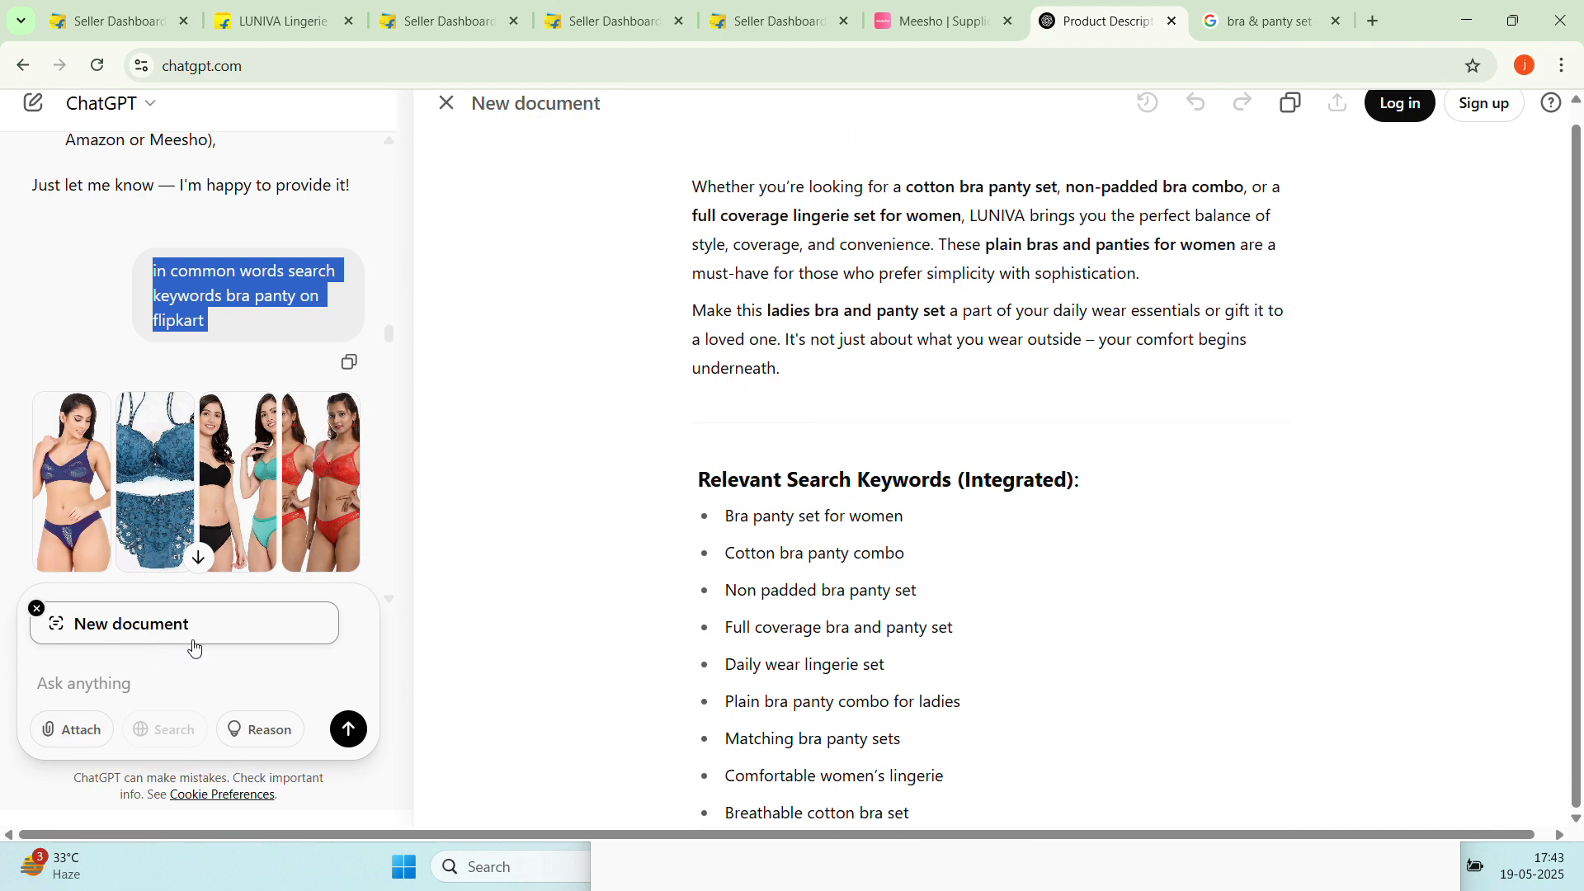
pyautogui.click(184, 682)
pyautogui.rightClick(186, 682)
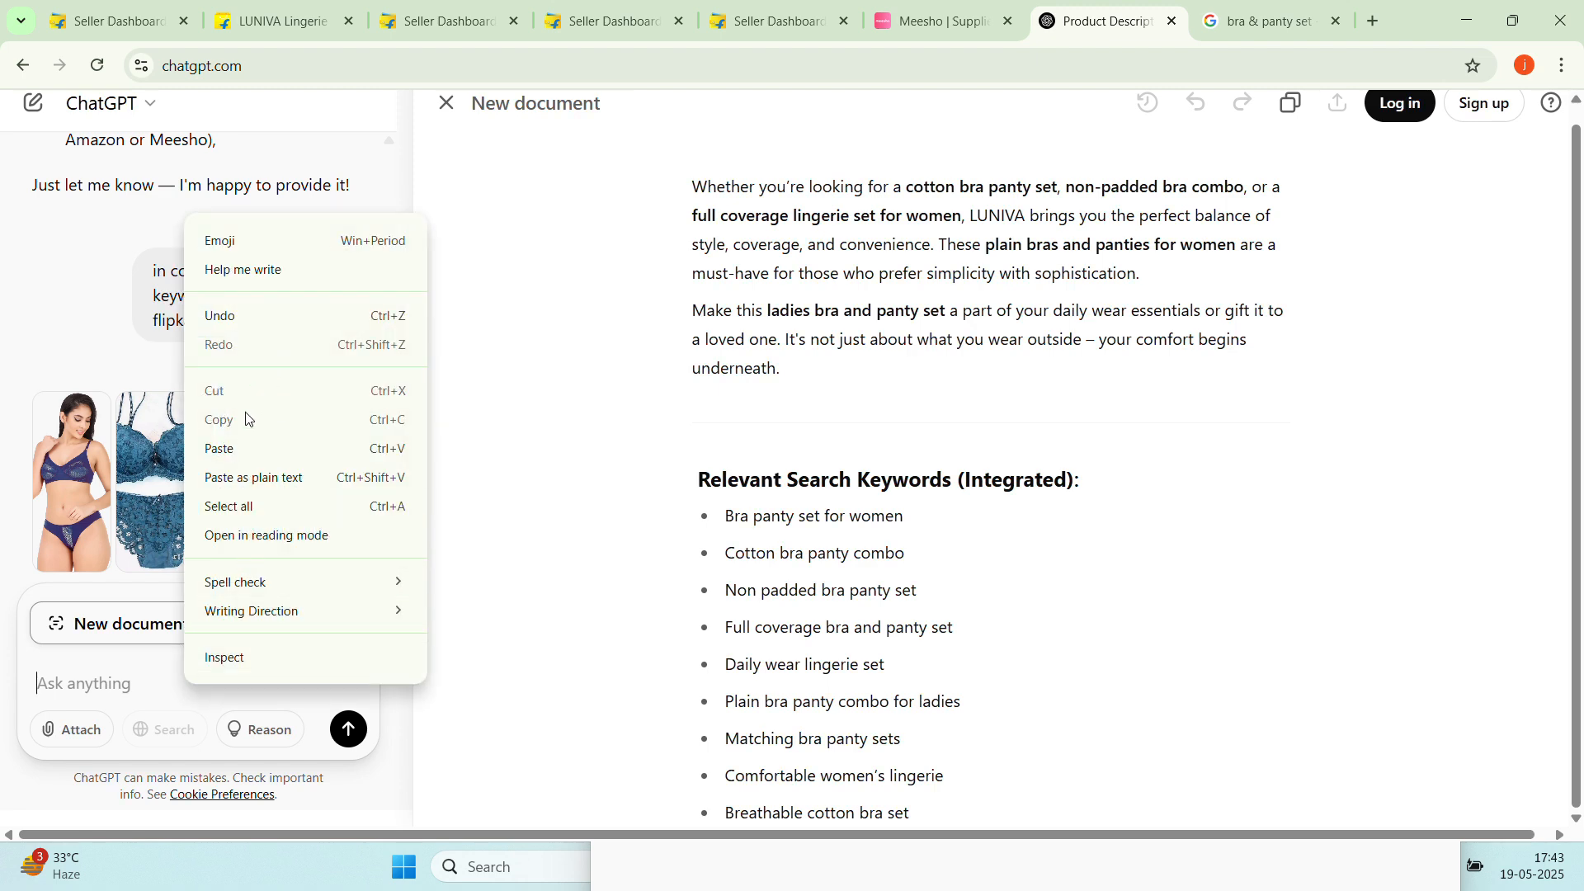
pyautogui.click(248, 449)
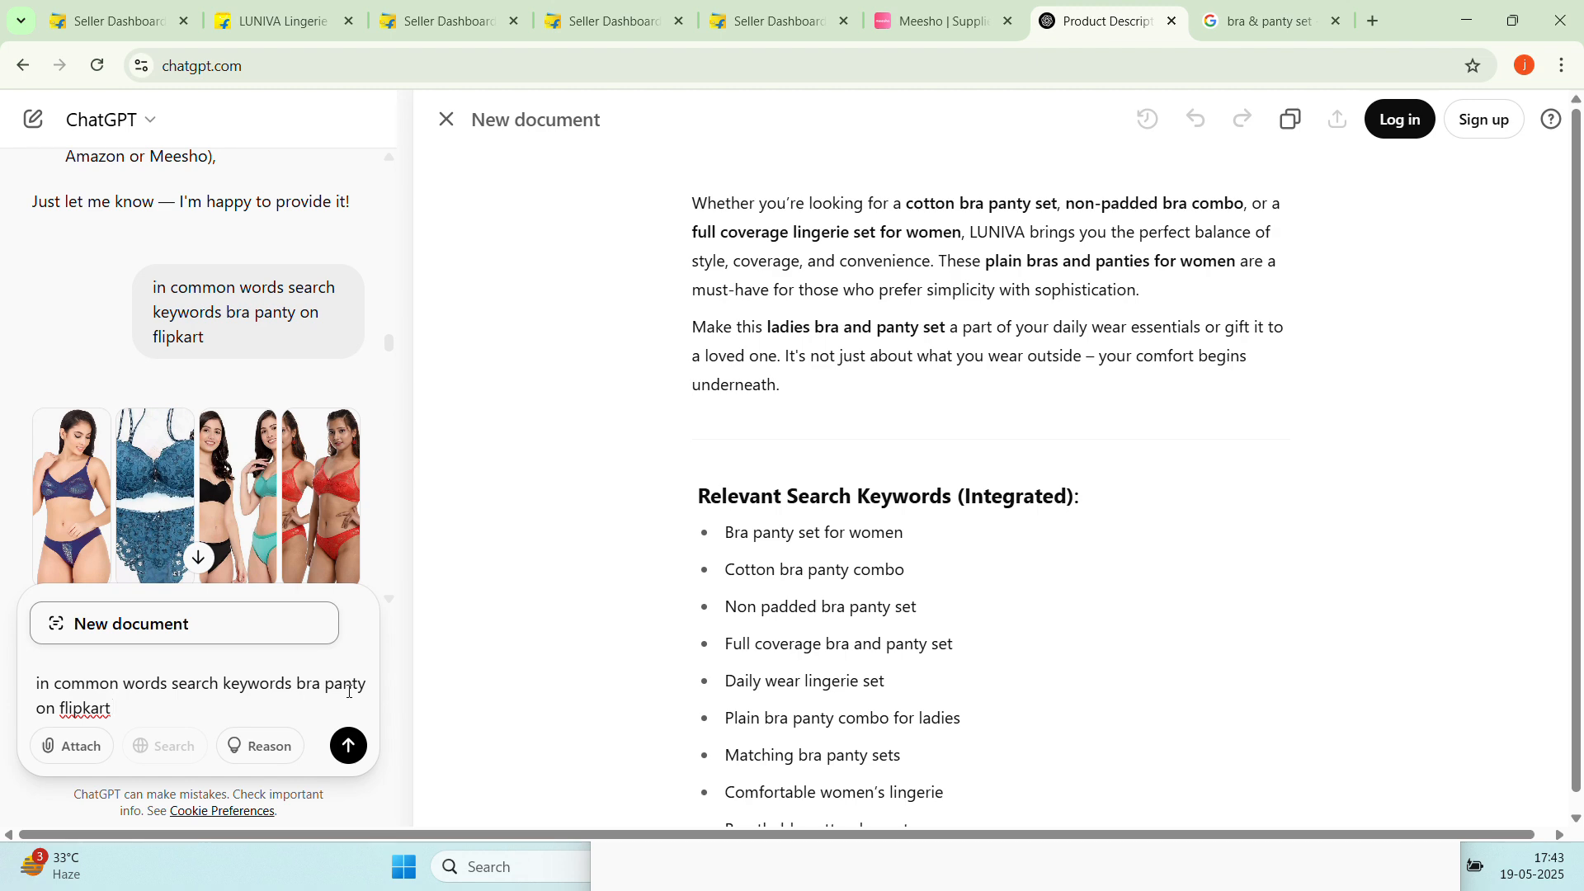
pyautogui.click(350, 748)
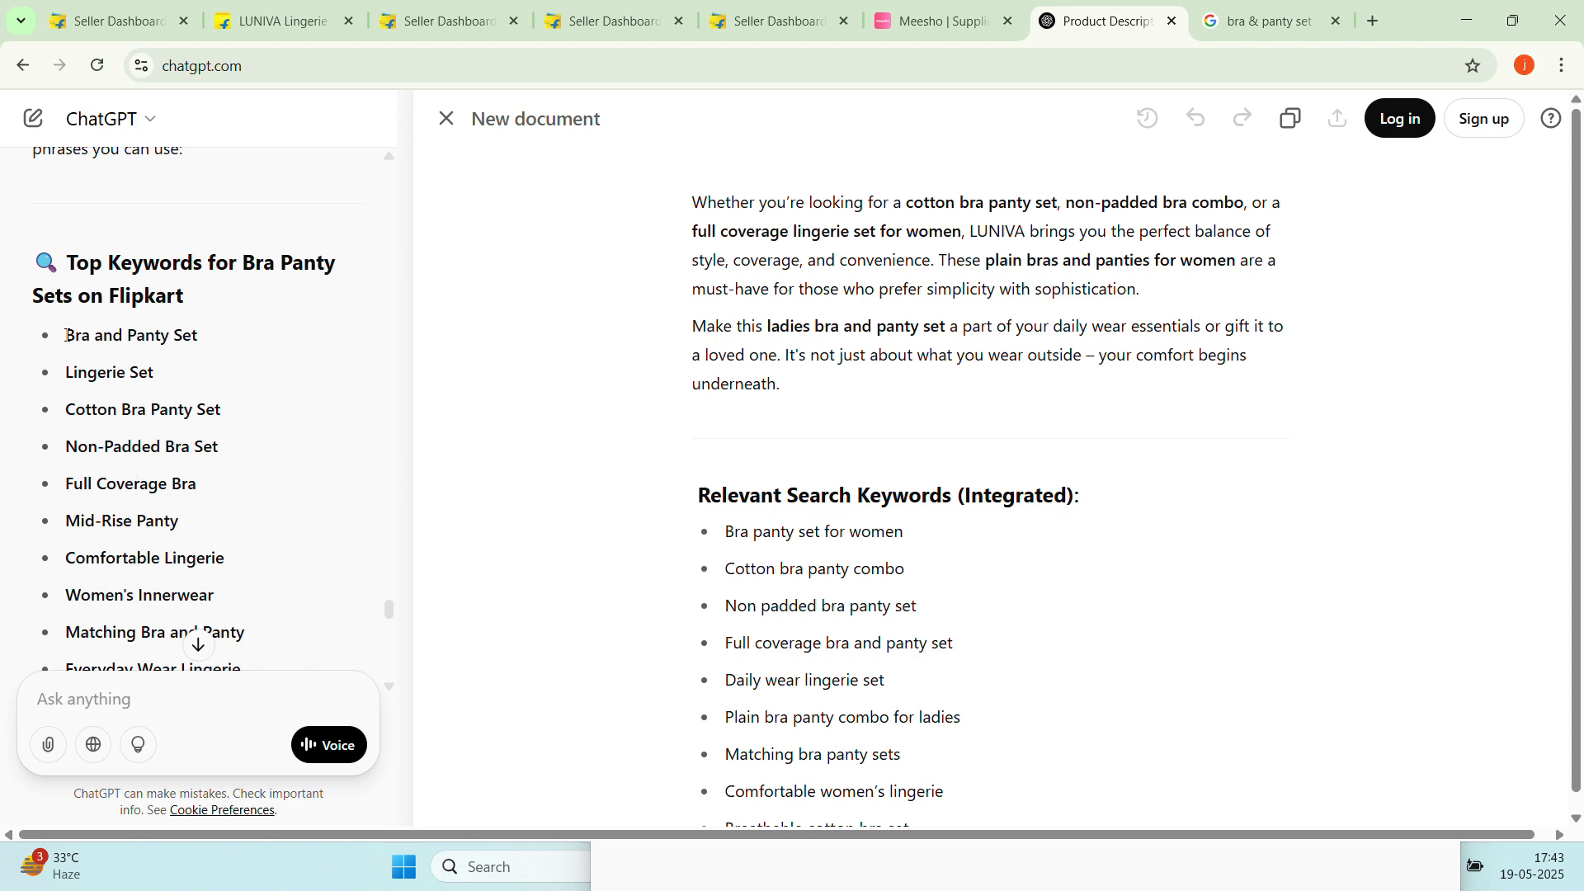
# Copy the keyword "Bra and Panty Set" from the ChatGPT reply and paste it into the Flipkart listing's Search Keywords field
pyautogui.moveTo(67, 335); pyautogui.dragTo(196, 335)
pyautogui.rightClick(185, 338)
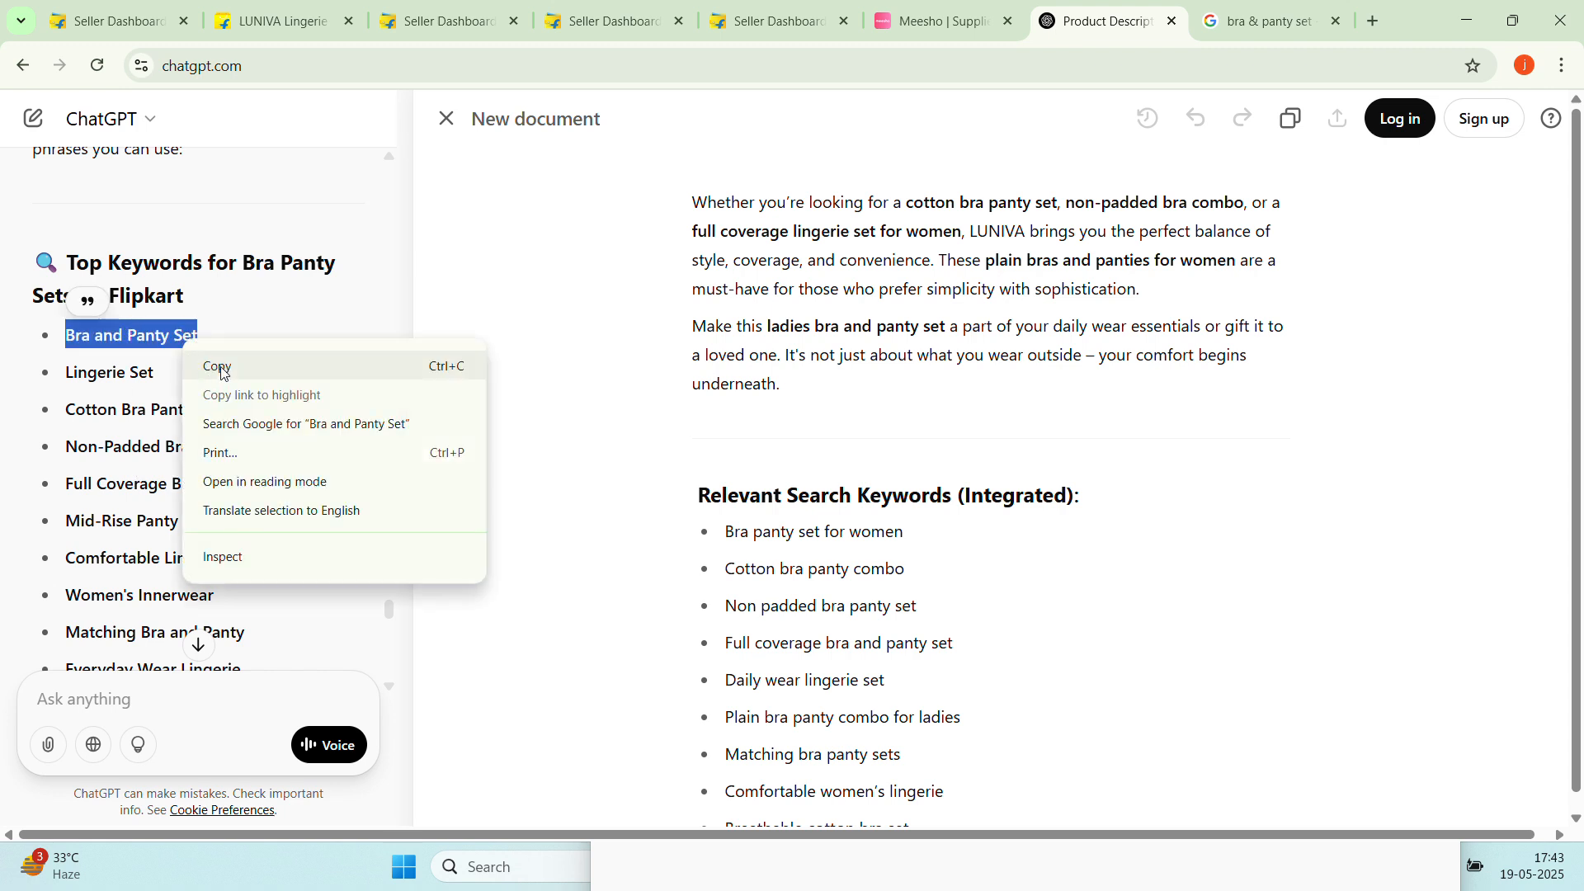
pyautogui.click(221, 369)
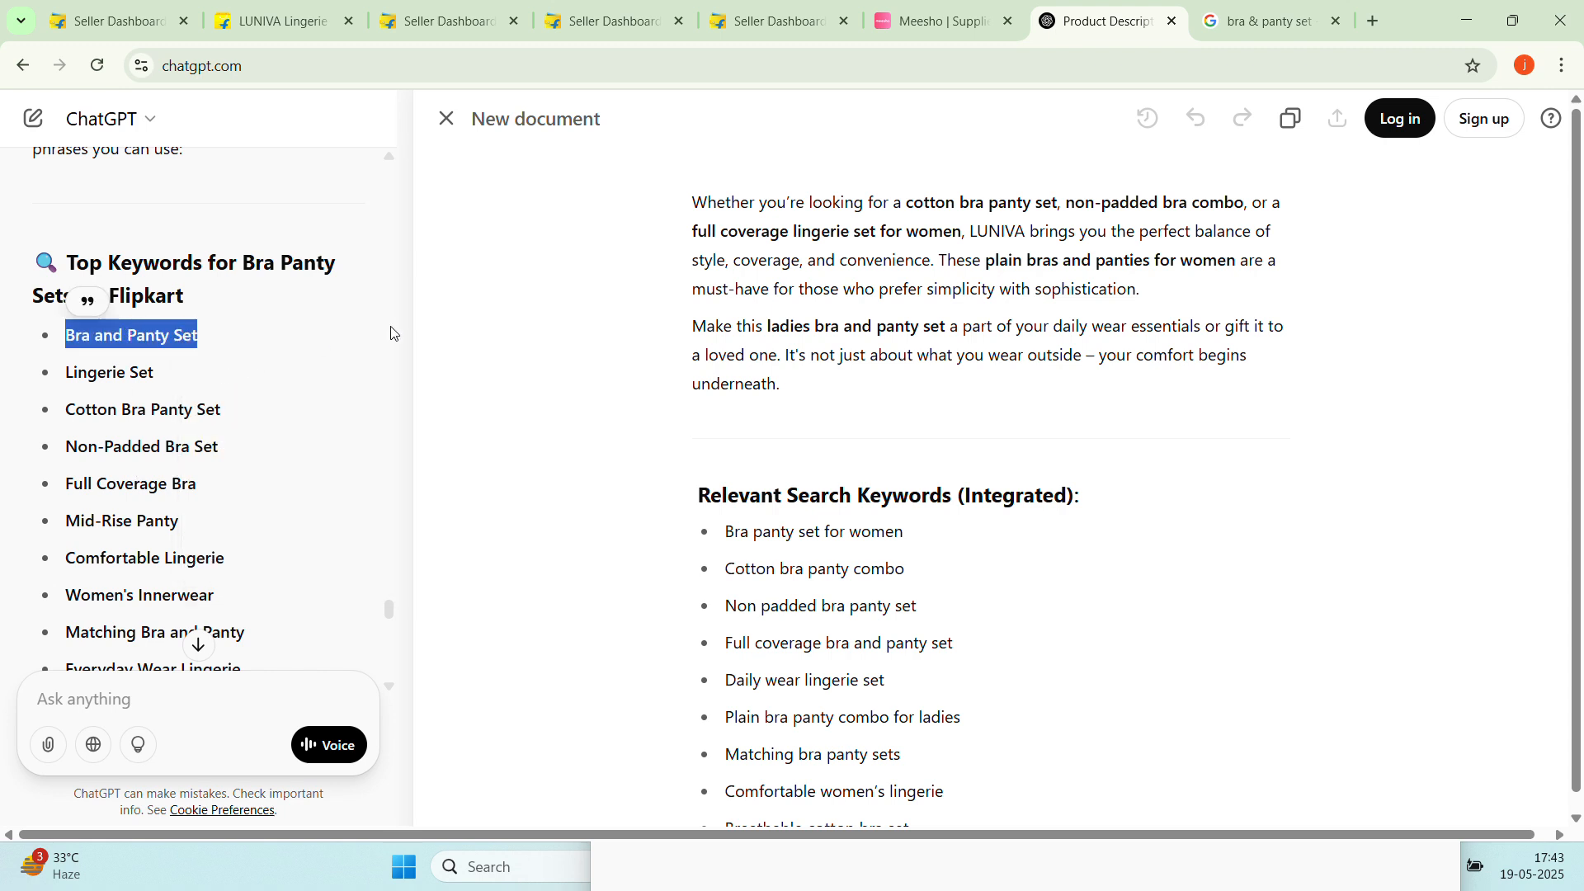
pyautogui.click(636, 13)
pyautogui.click(1052, 470)
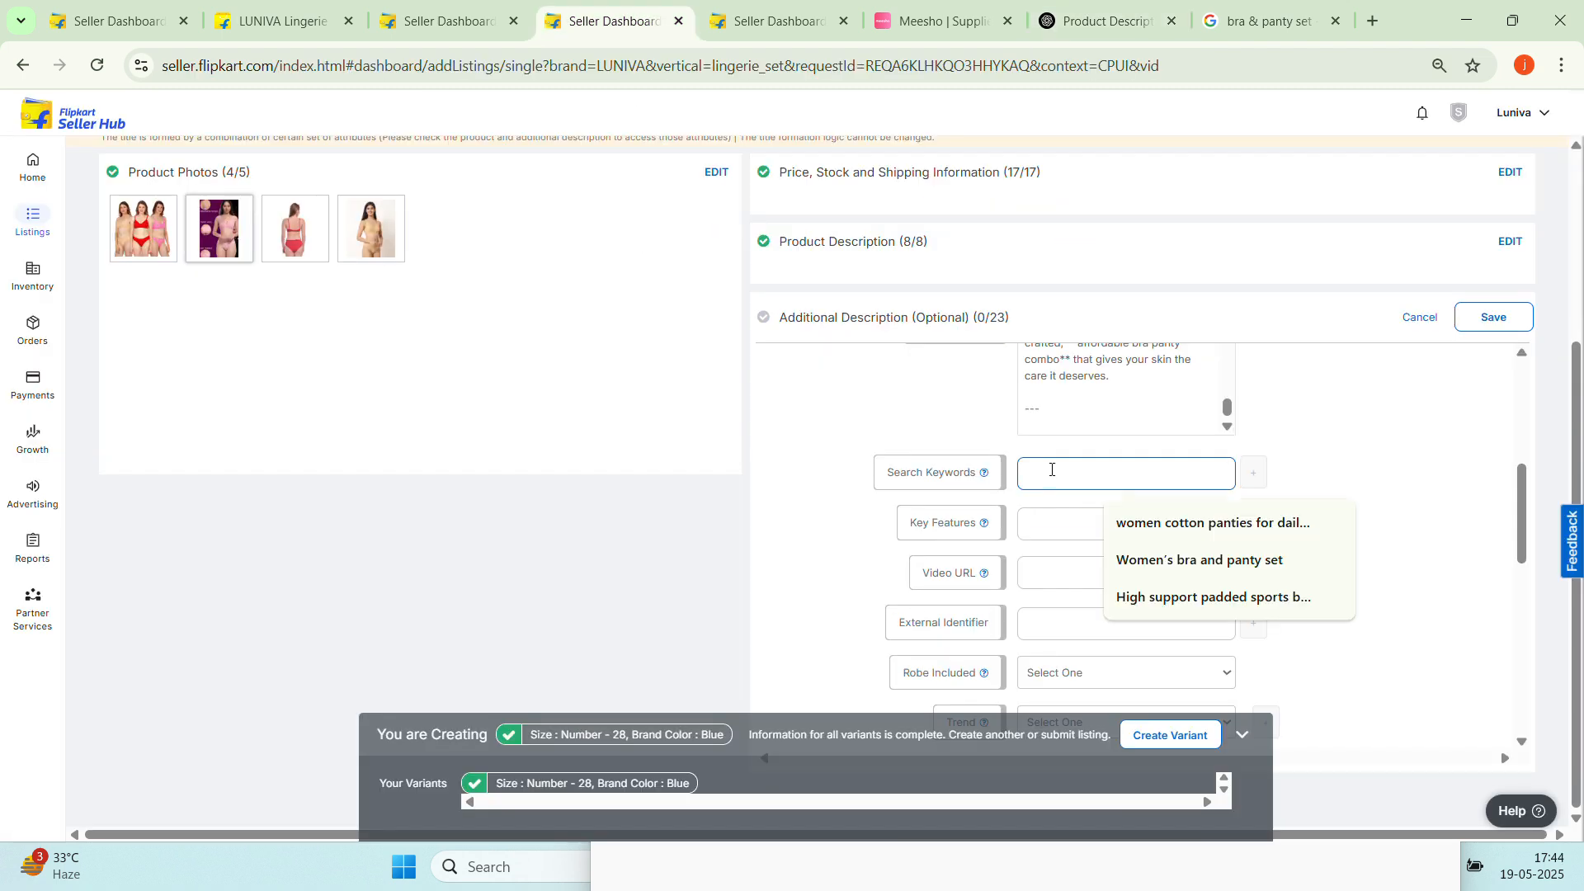
pyautogui.rightClick(1052, 470)
pyautogui.click(1117, 233)
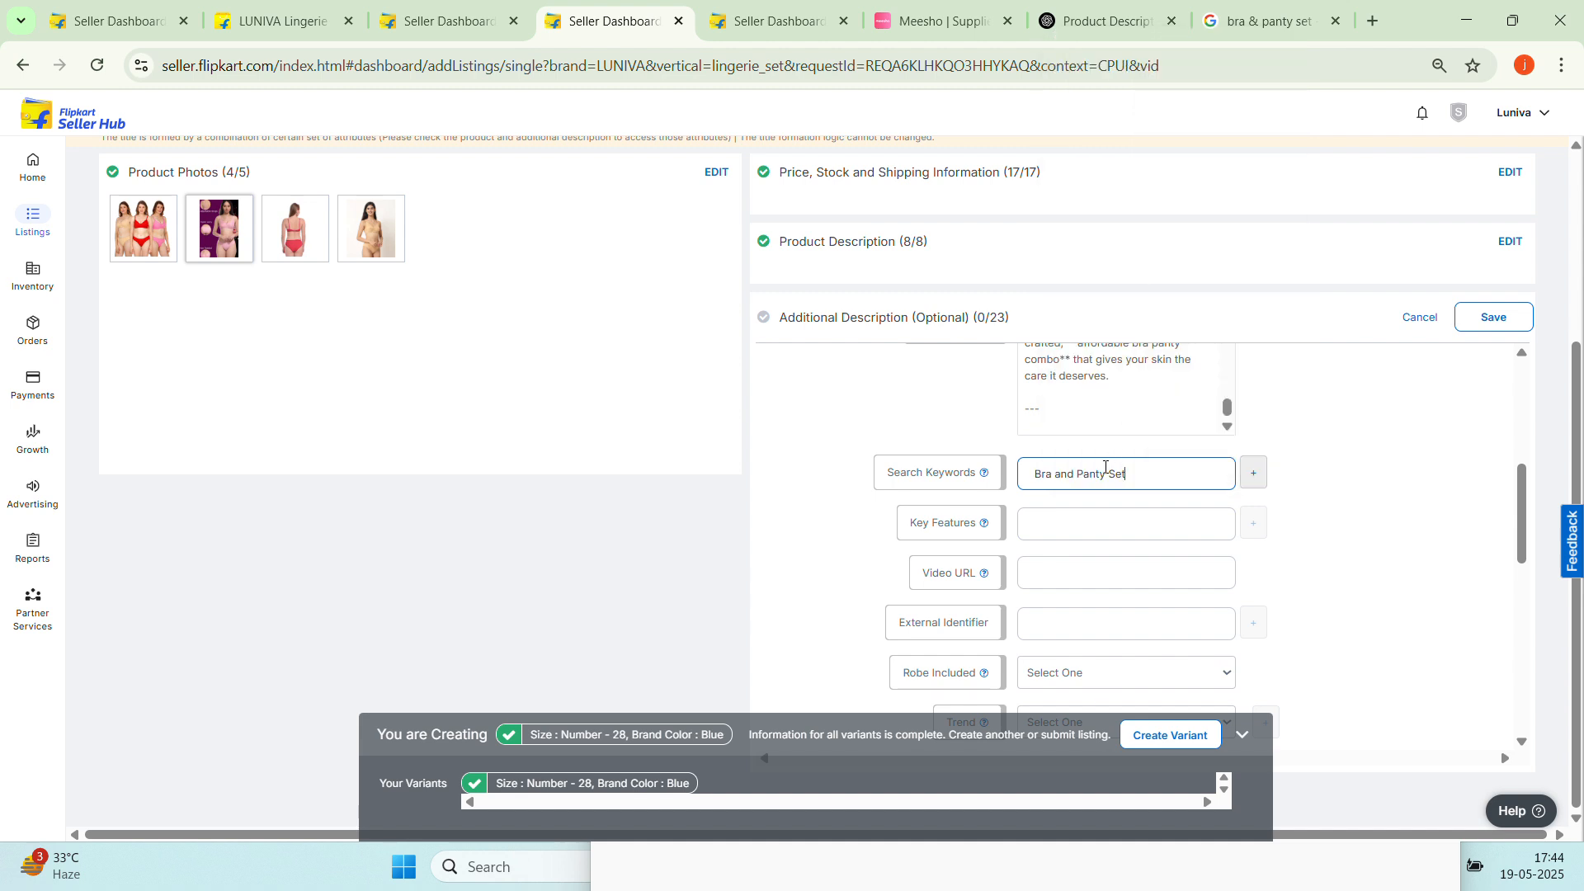
# Add a second Search Keywords entry with the suggested value "bra panty"
pyautogui.click(1253, 473)
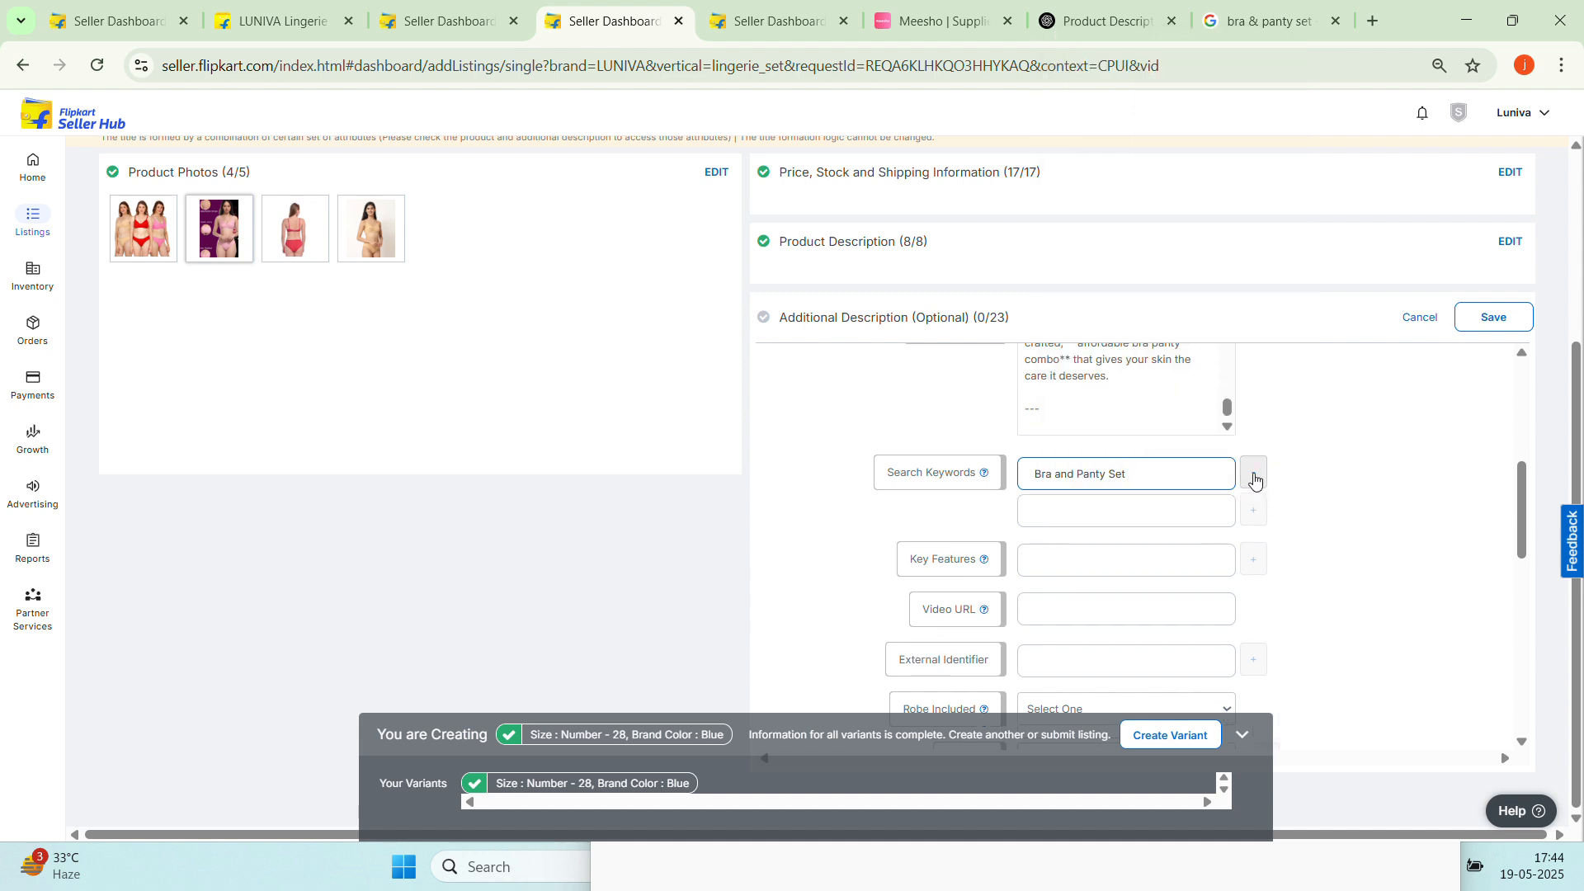
pyautogui.click(1174, 521)
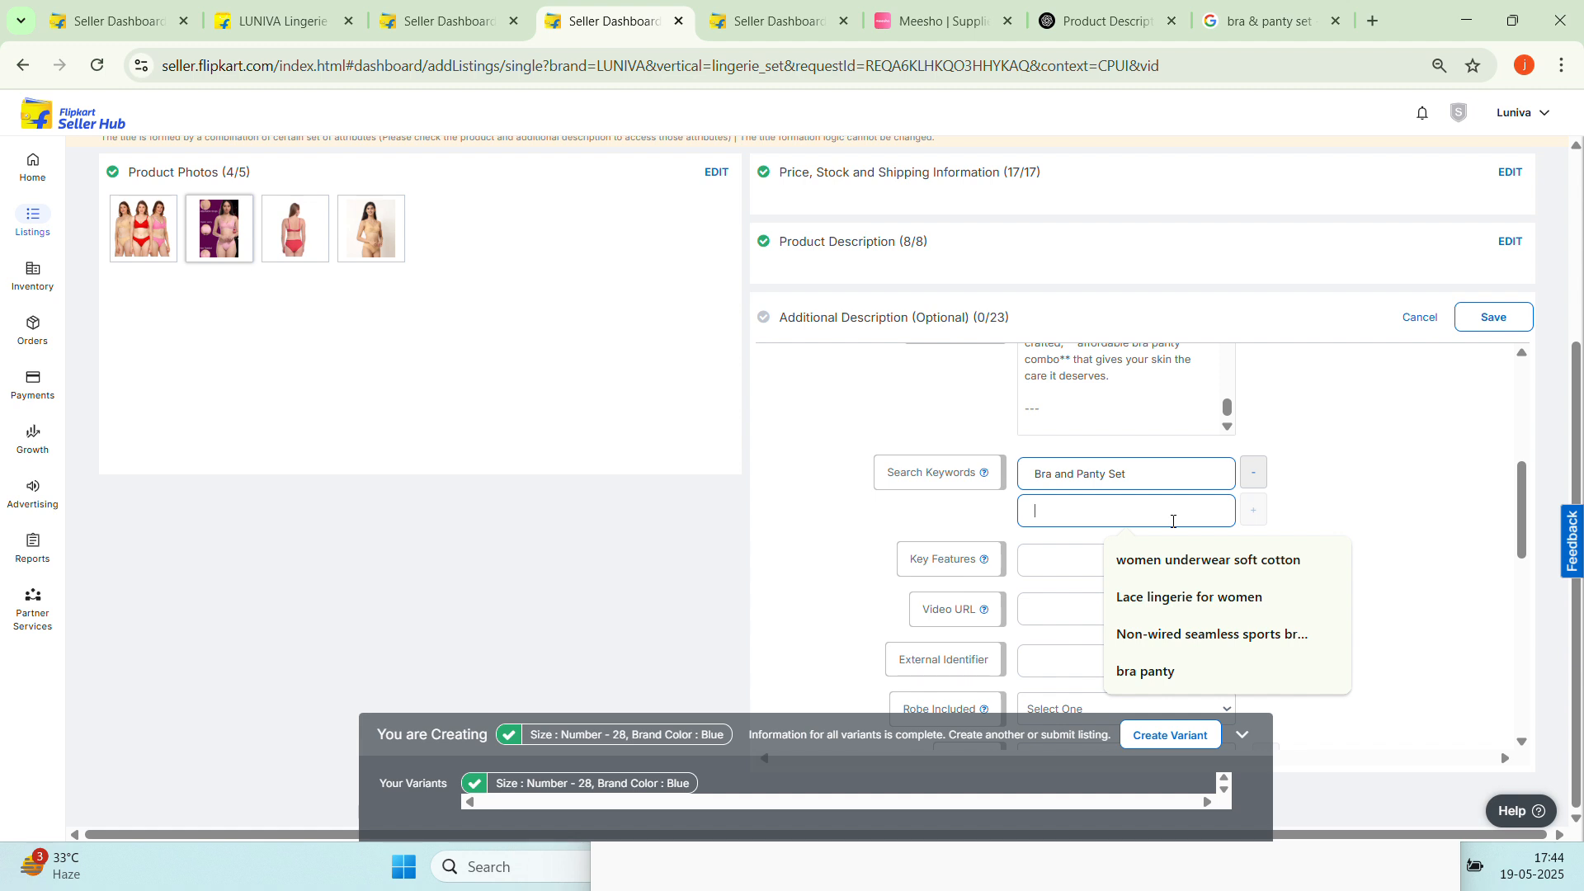
pyautogui.click(1143, 673)
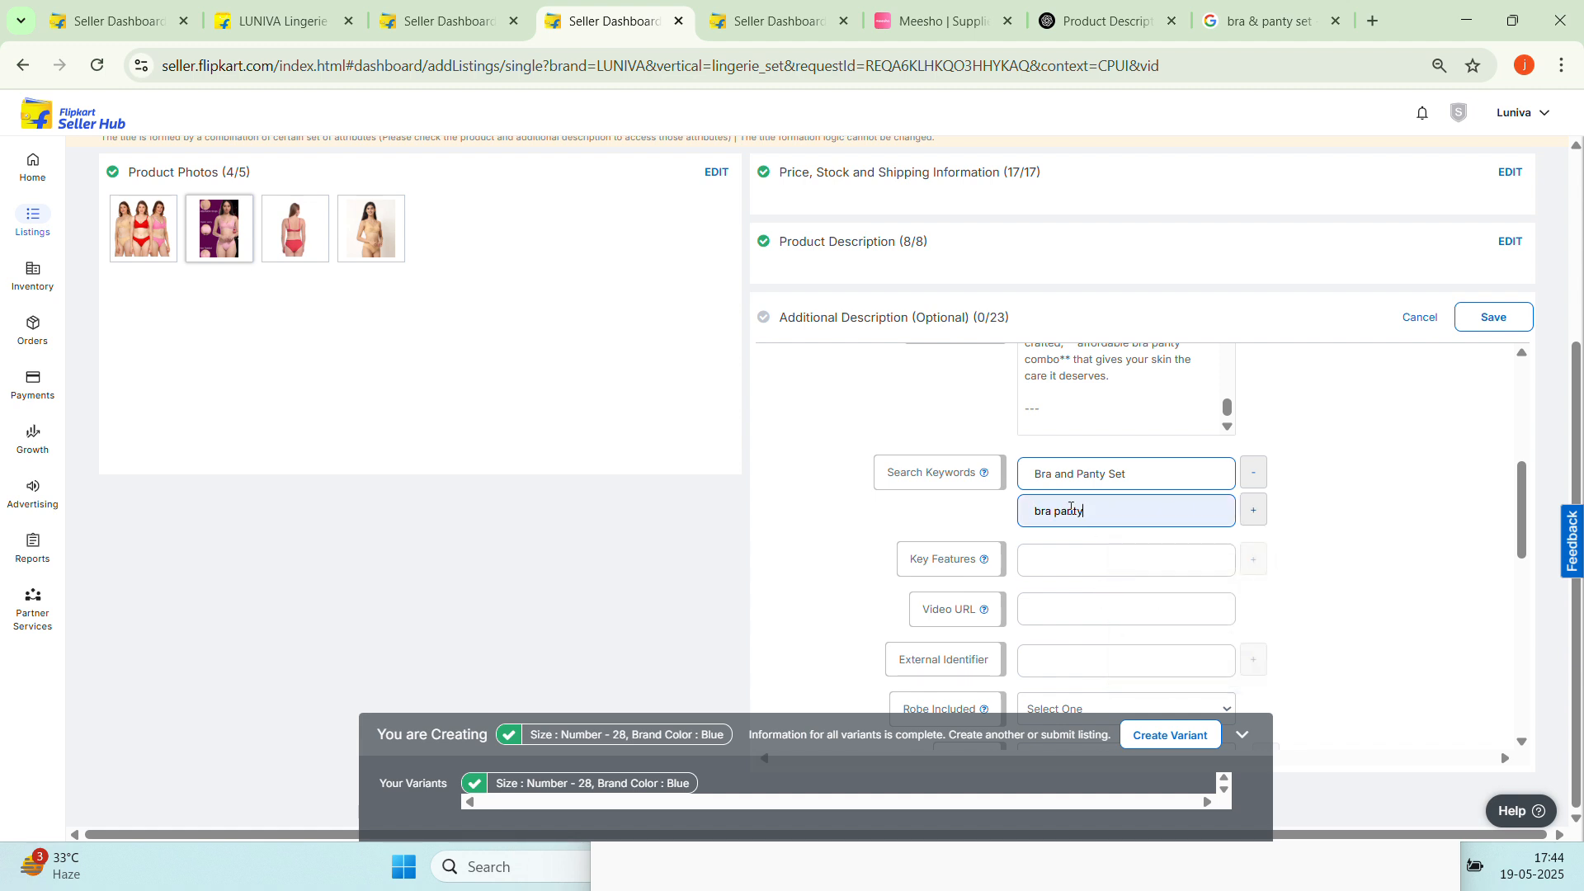
# Add the suggested "best cotton panties for sensitive skin" phrase as a third search keyword and remove the "bra panty" entry
pyautogui.click(1252, 511)
pyautogui.scroll(-1, 1278, 553)
pyautogui.click(1146, 438)
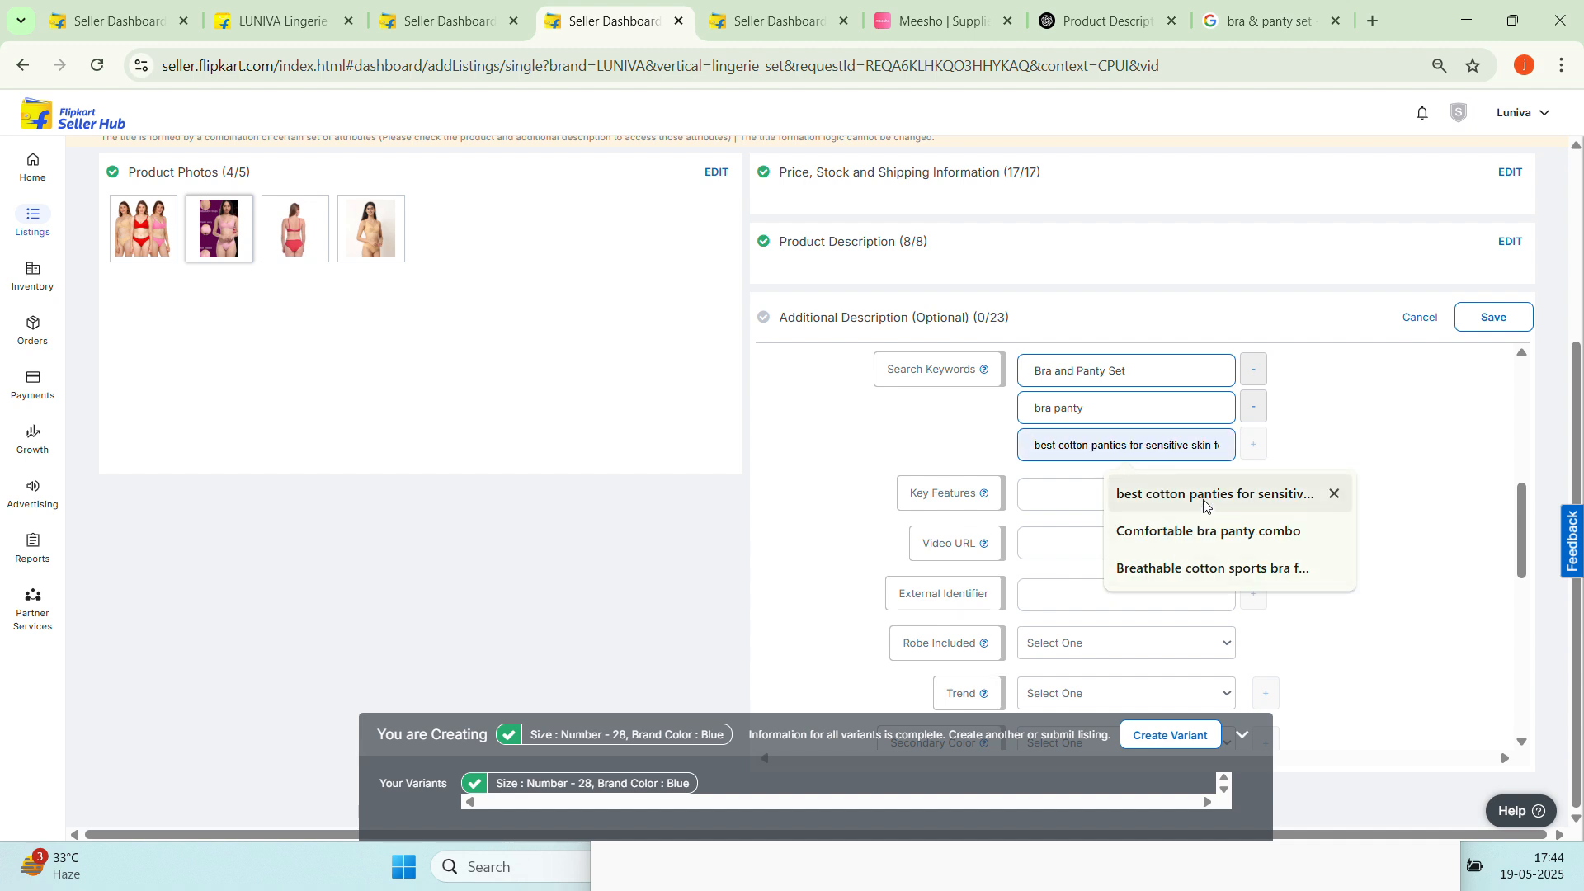
pyautogui.click(1205, 495)
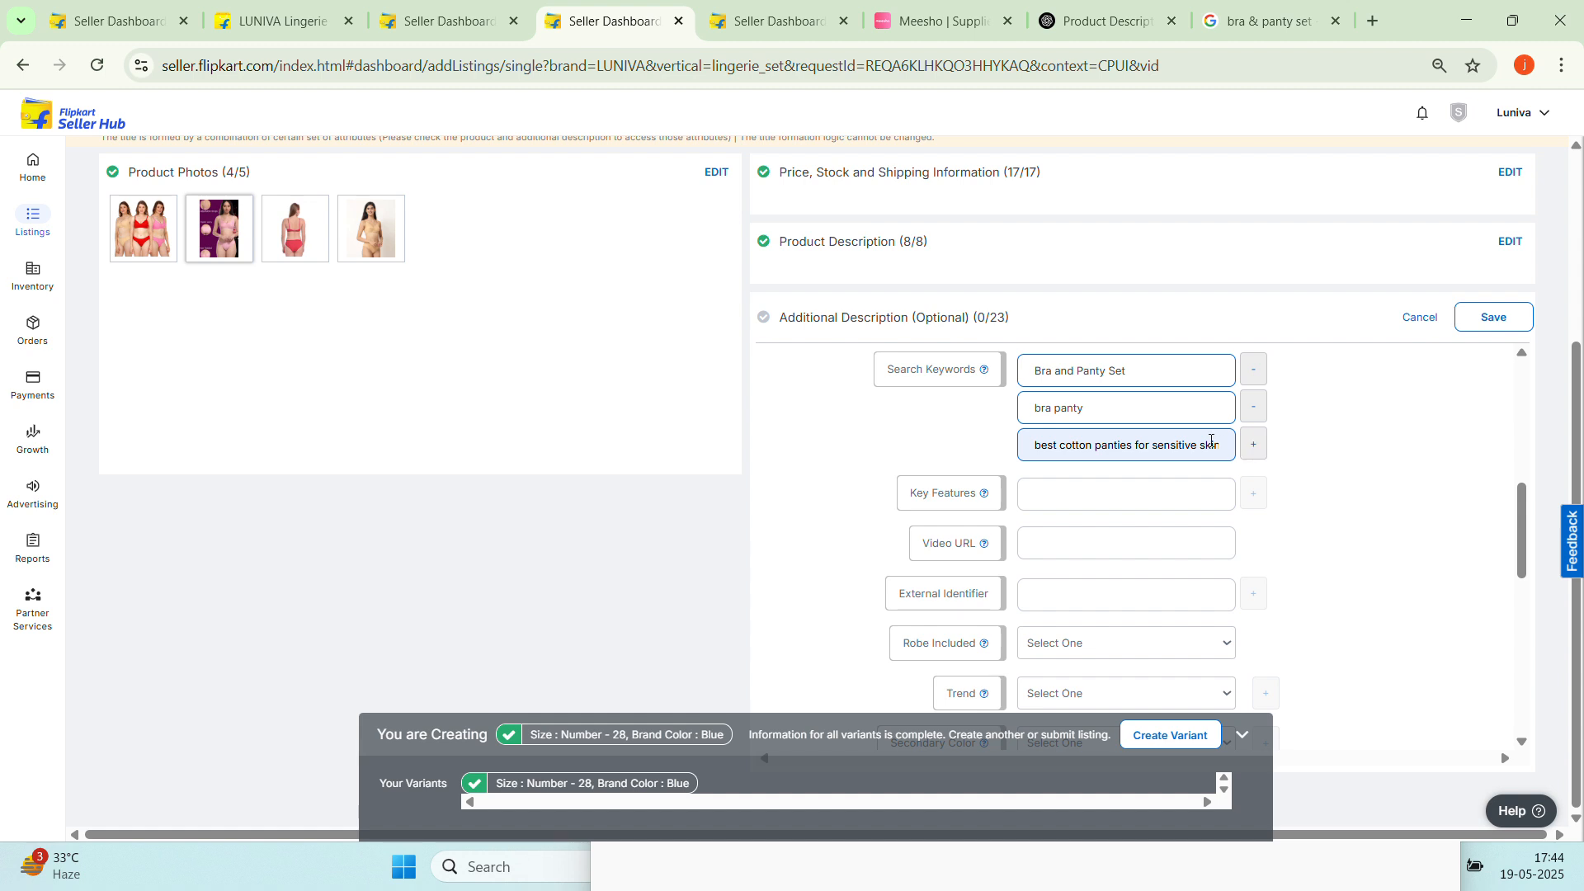
pyautogui.click(1253, 407)
pyautogui.click(1208, 453)
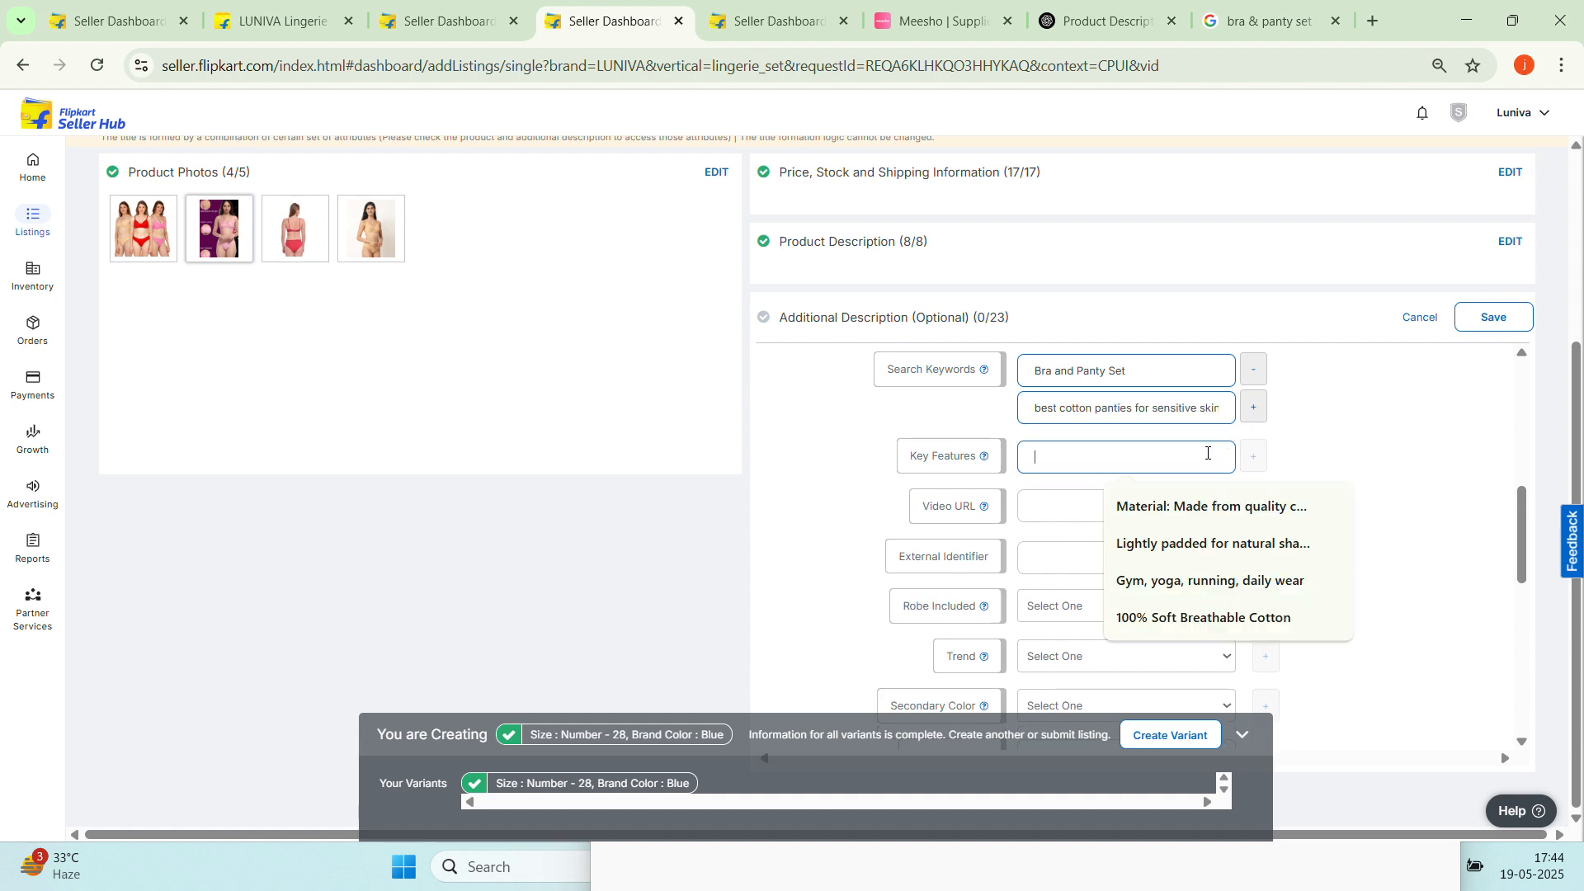
# Replace the "best cotton panties for sensitive skin" keyword with the suggested "bra panty"
pyautogui.click(1248, 410)
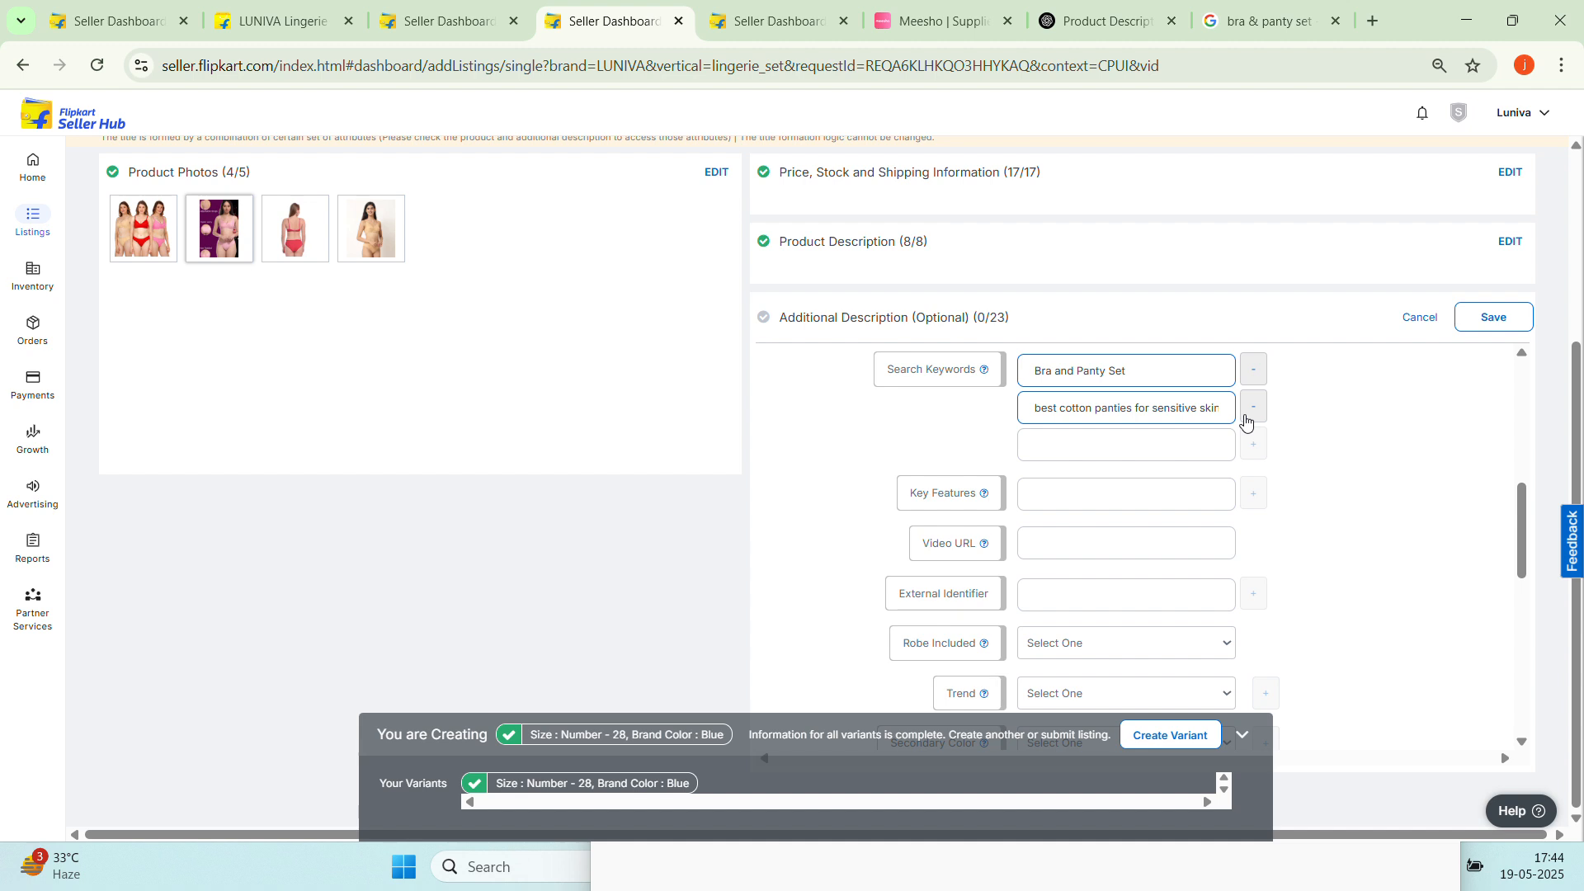
pyautogui.click(1199, 402)
pyautogui.click(1172, 569)
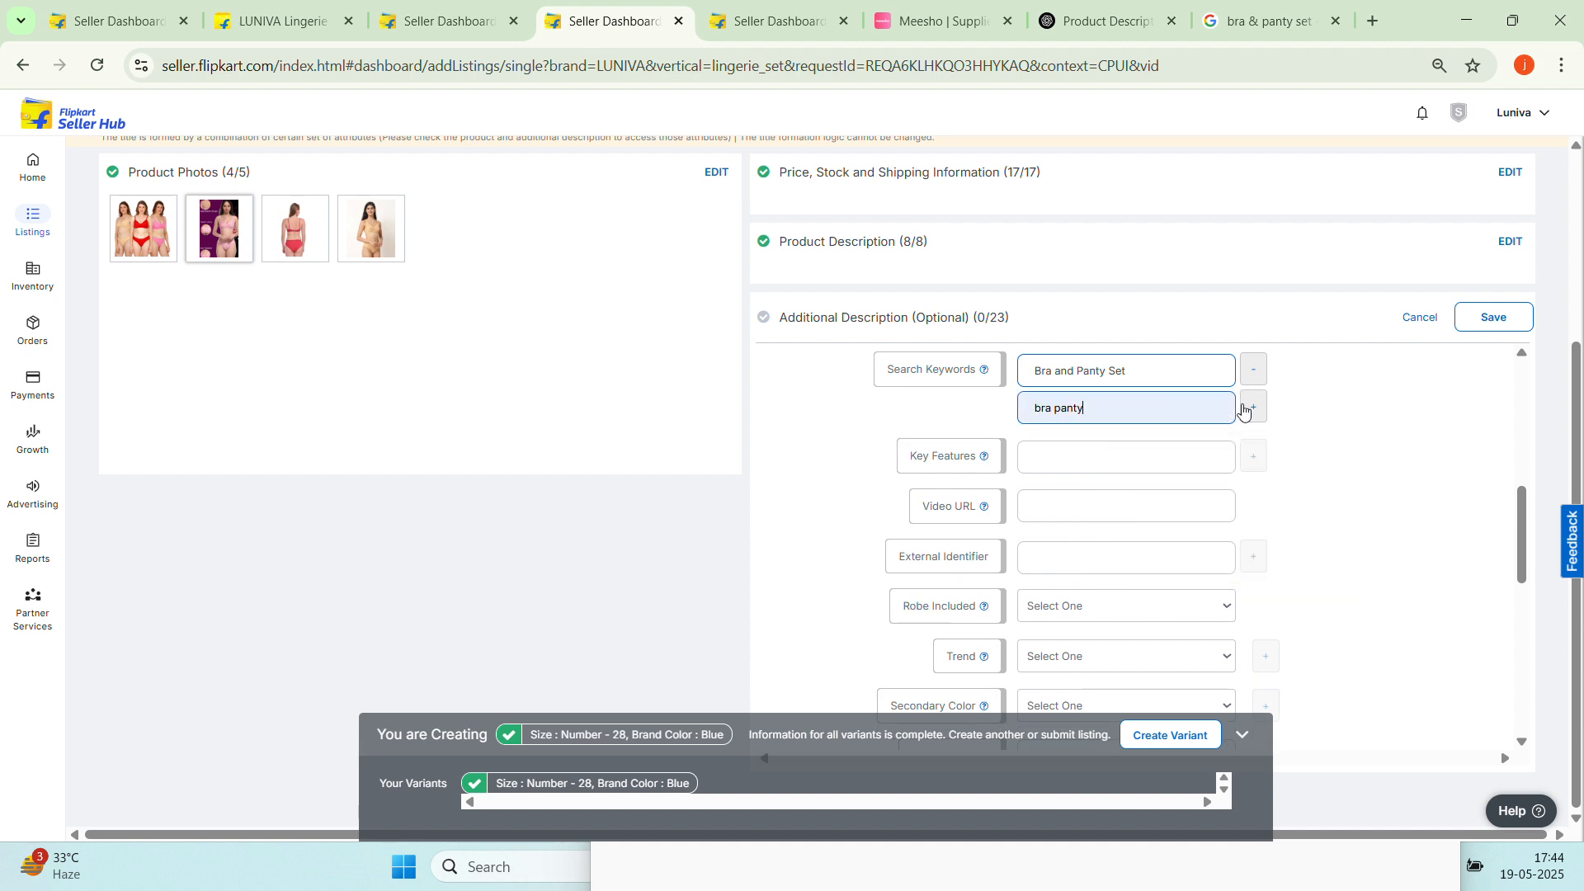
# Add a third Search Keywords entry, copy "Lingerie Set" from the ChatGPT keyword list and paste it there
pyautogui.click(1246, 407)
pyautogui.click(1184, 447)
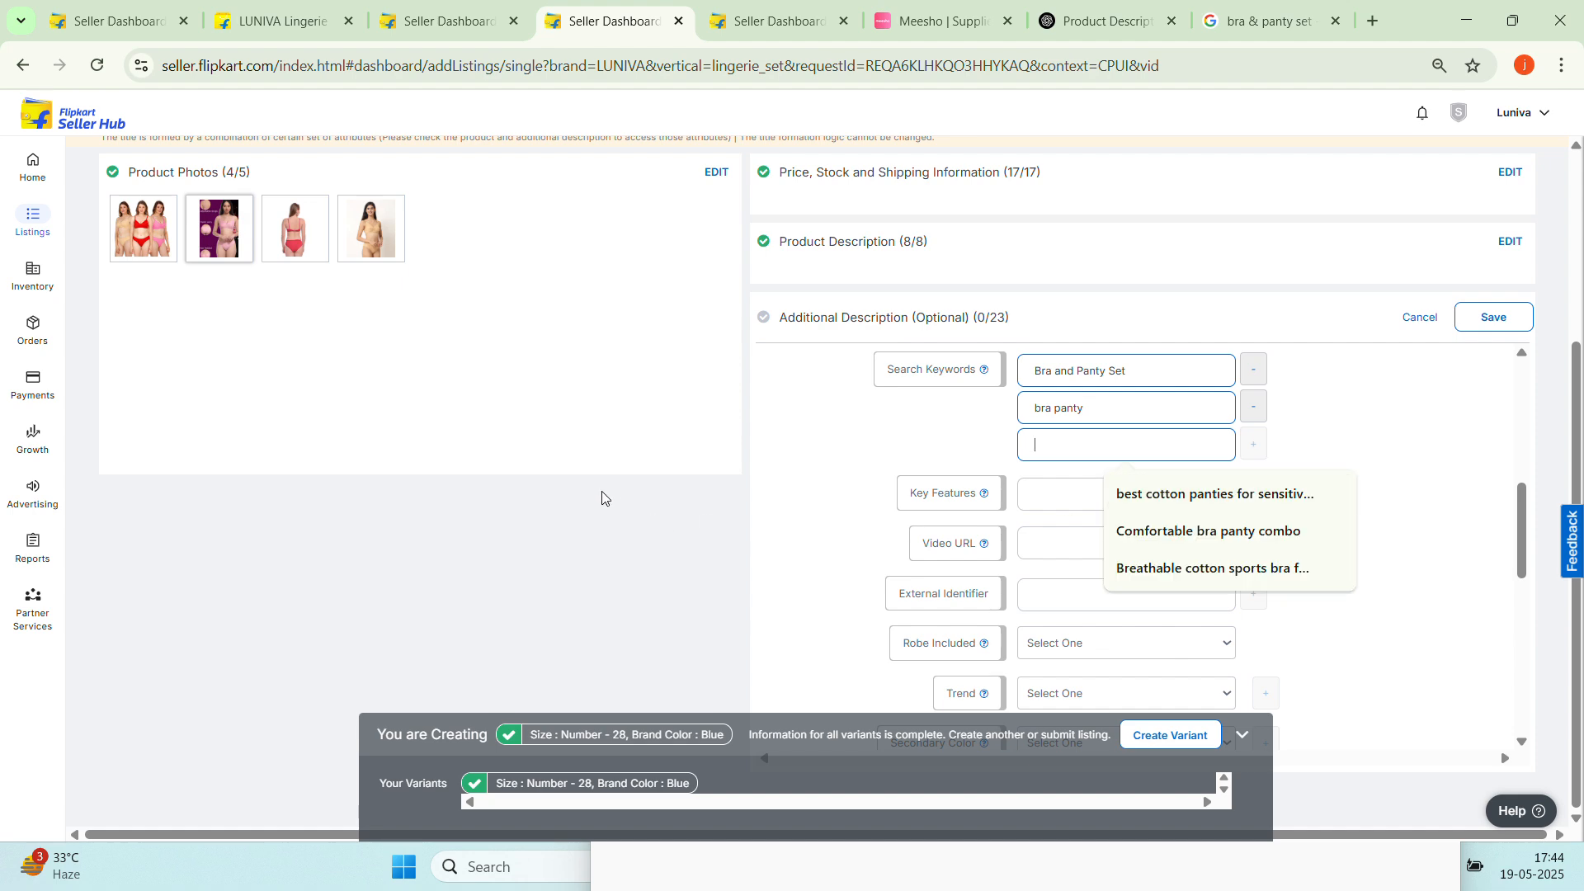
pyautogui.click(907, 429)
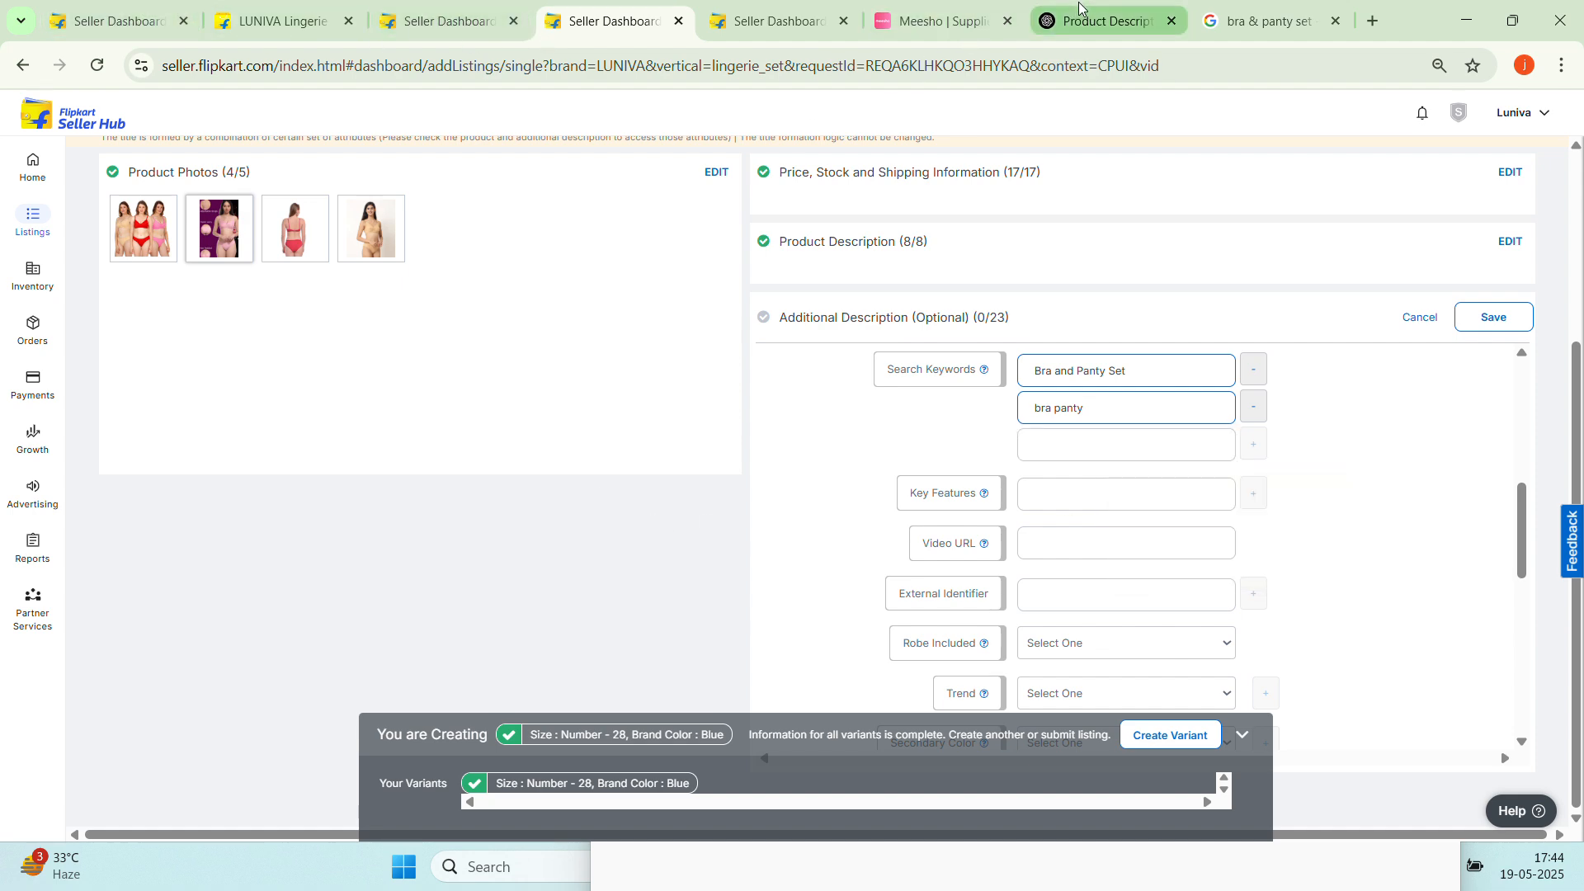
pyautogui.click(1104, 21)
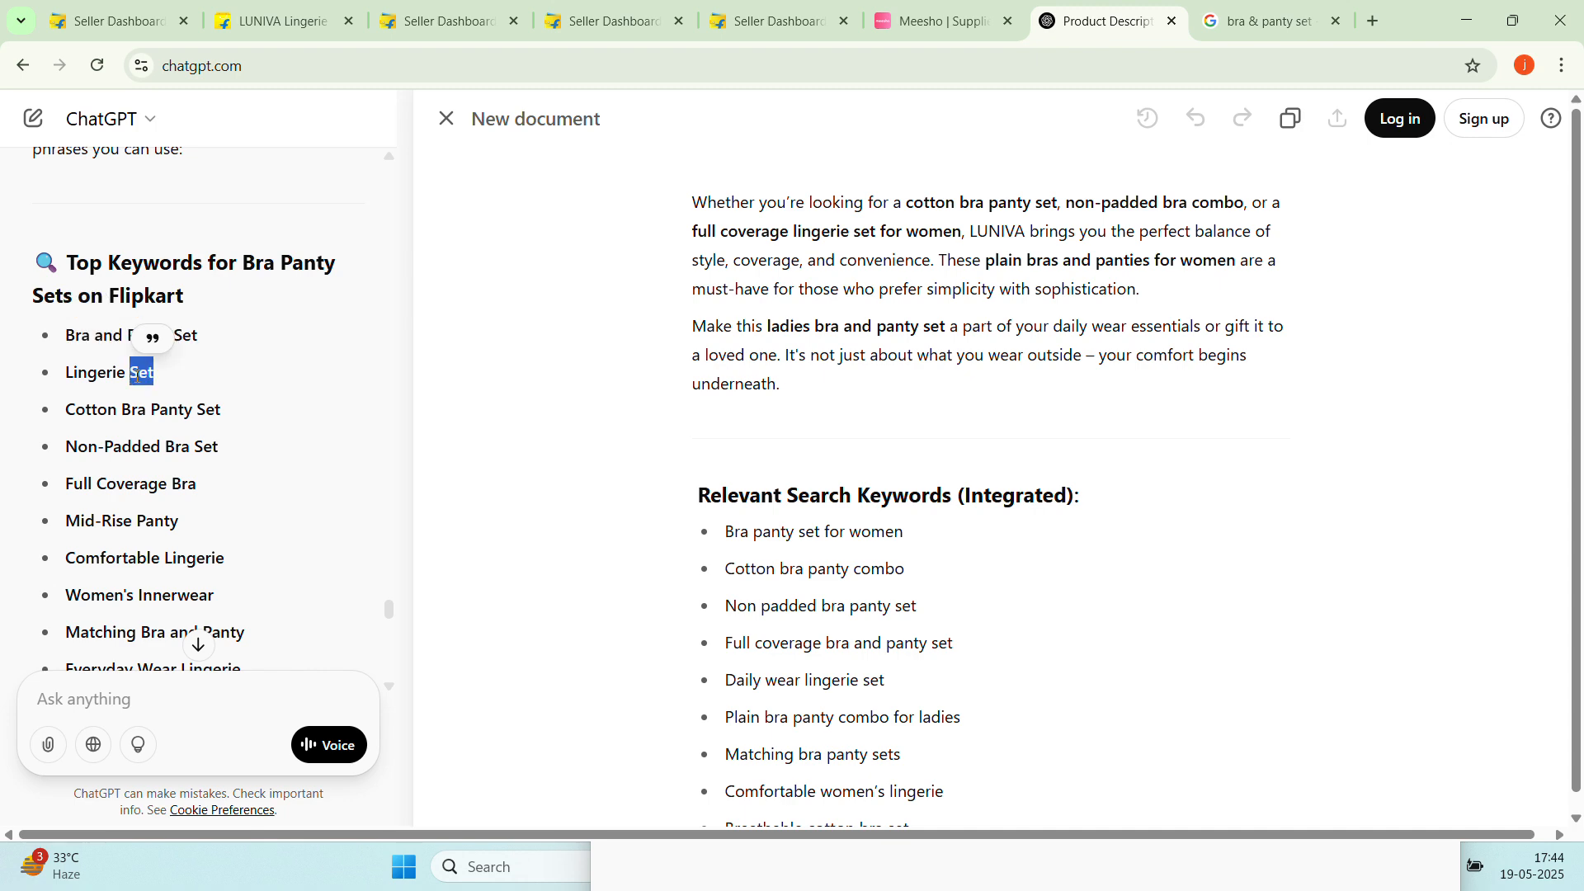
pyautogui.tripleClick(137, 375)
pyautogui.rightClick(137, 377)
pyautogui.click(167, 404)
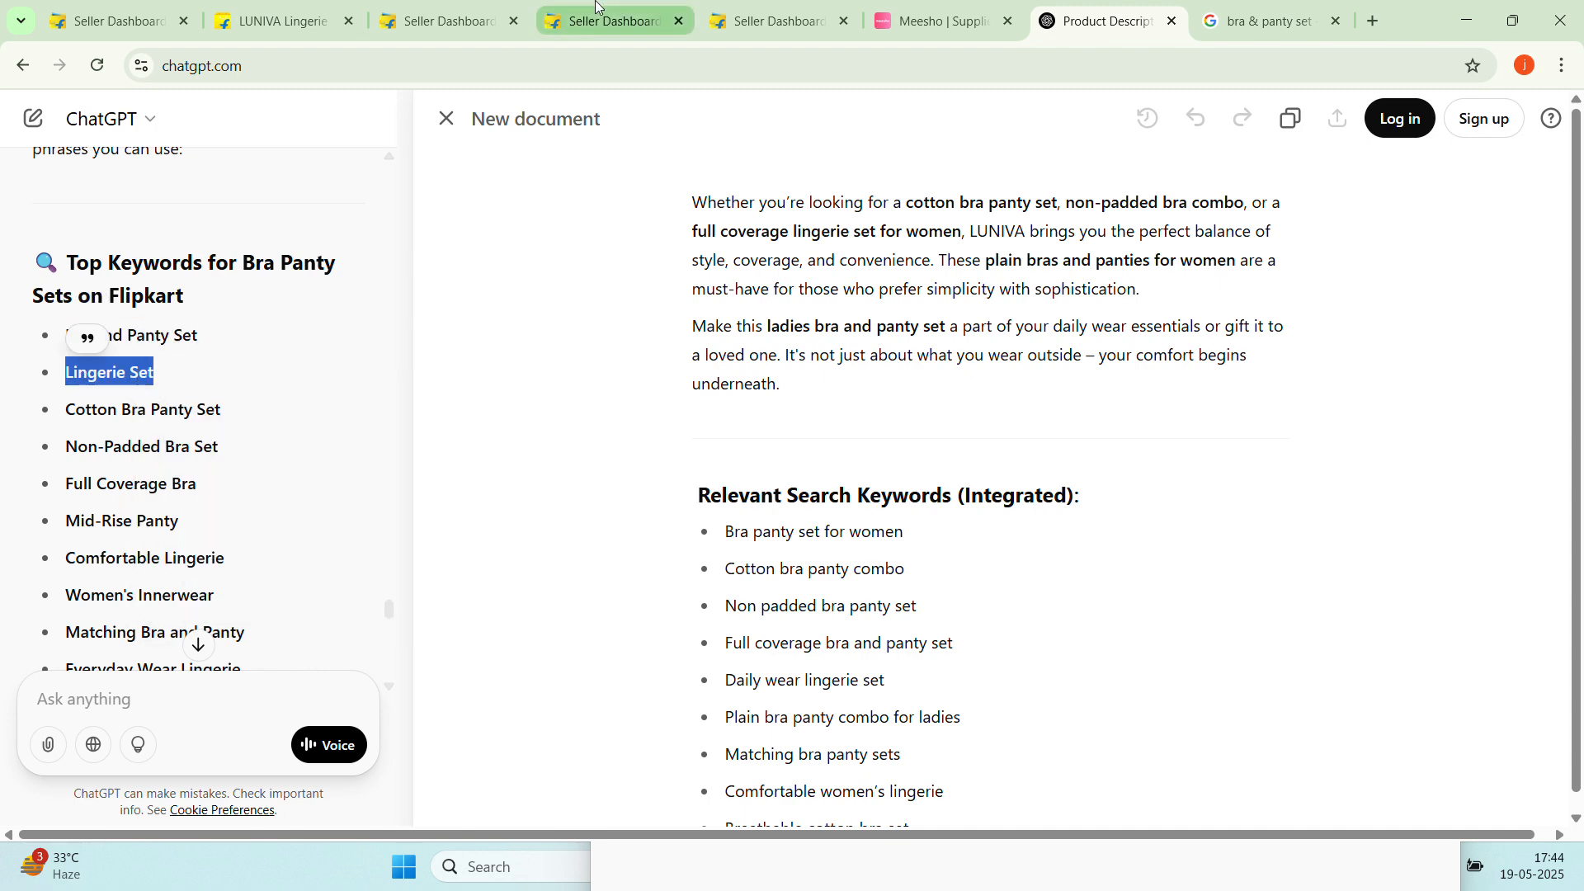
pyautogui.click(613, 21)
pyautogui.click(1124, 446)
pyautogui.rightClick(1122, 449)
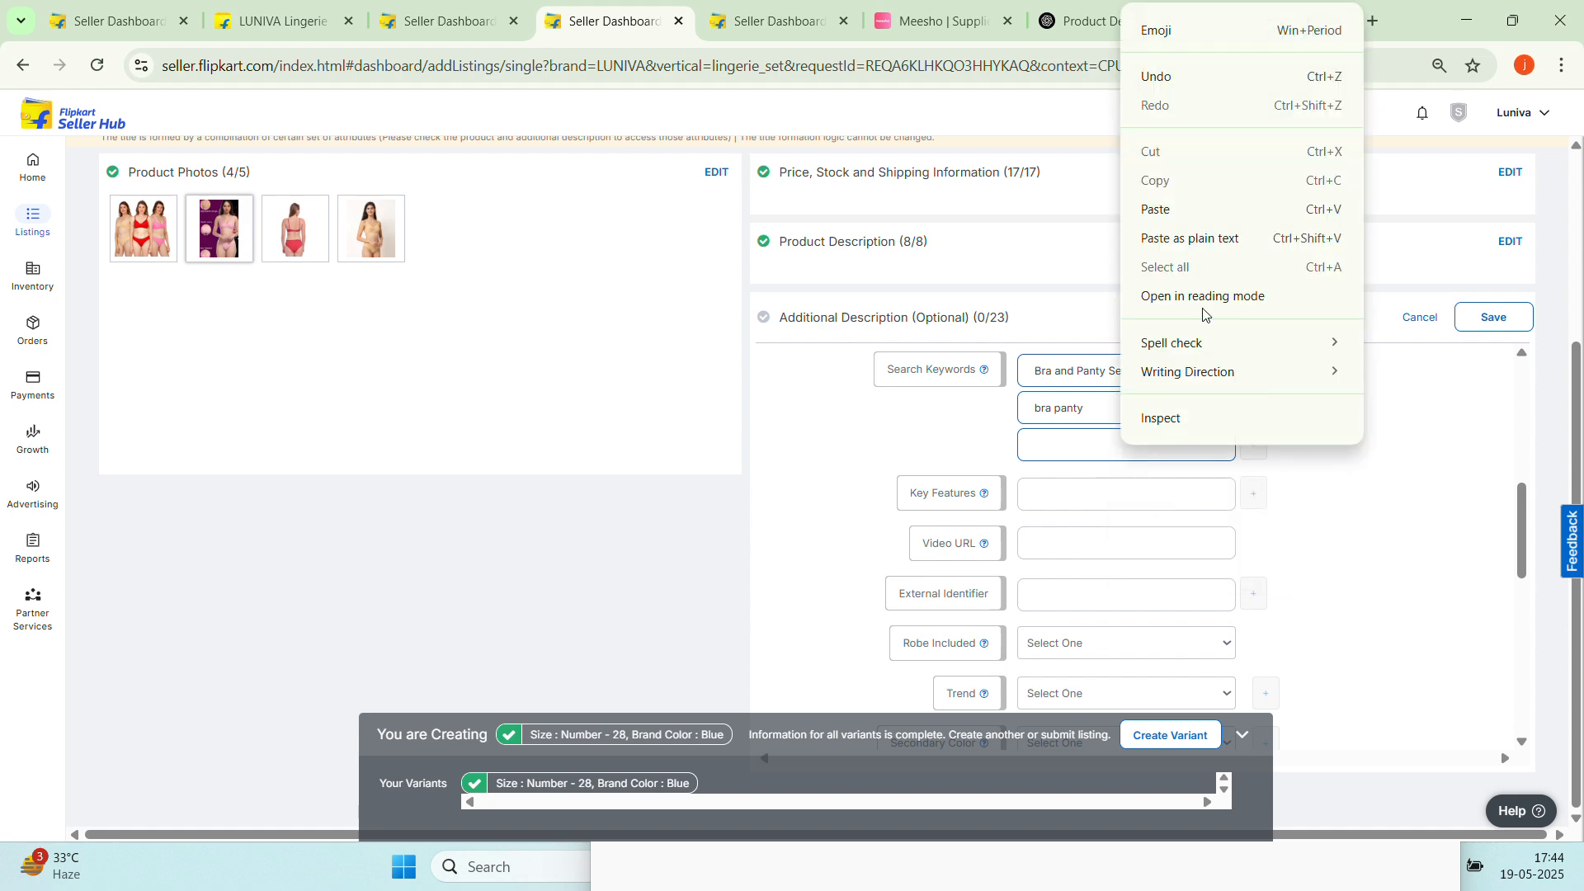
pyautogui.click(1155, 209)
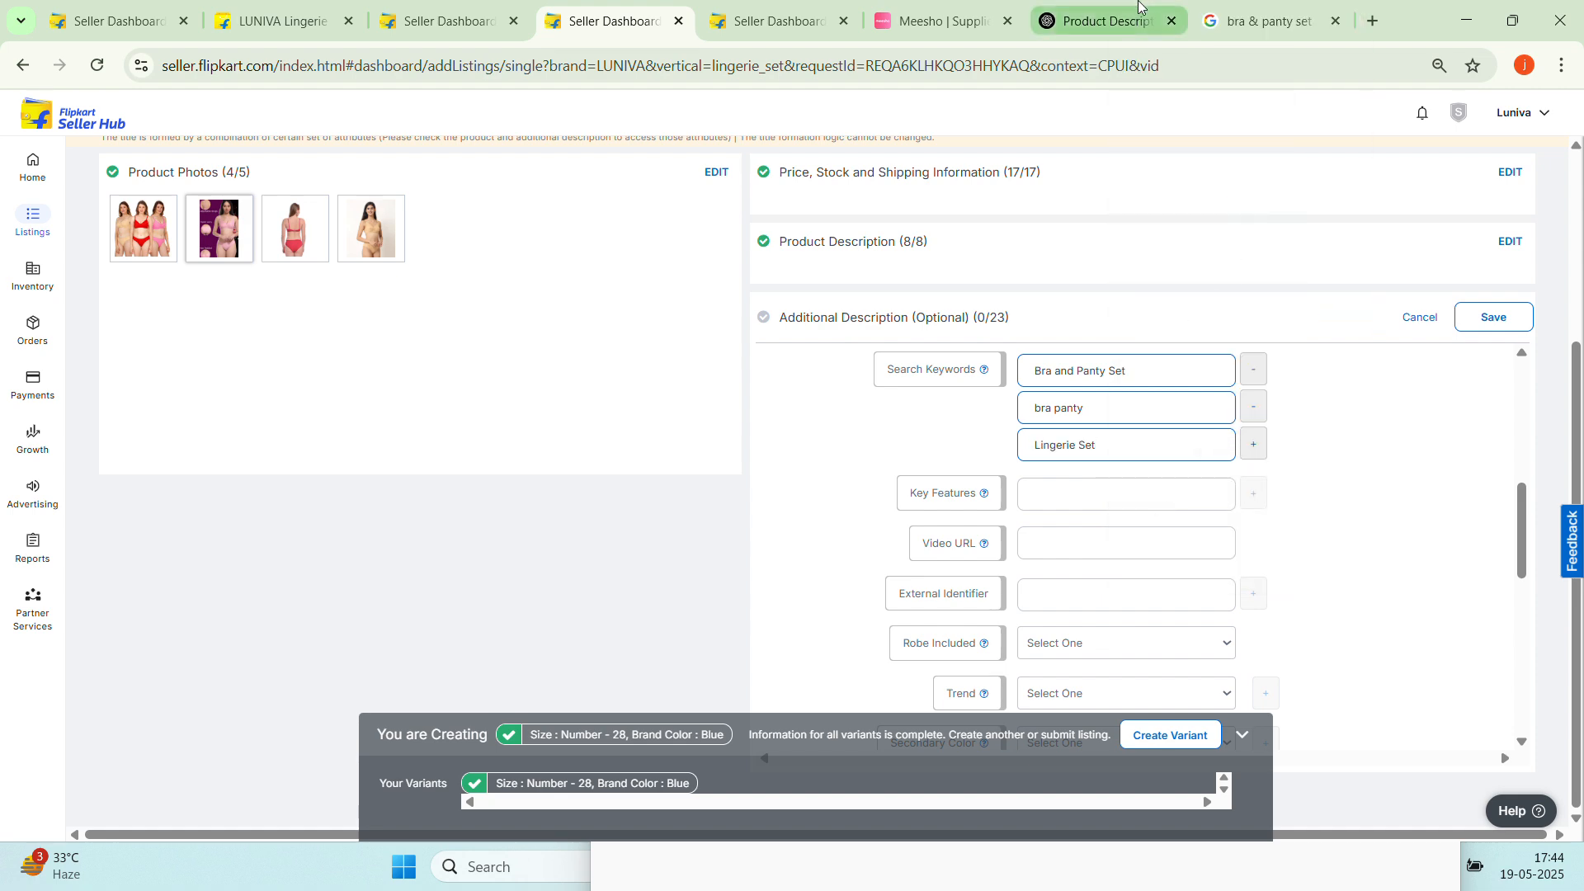
# Copy "Cotton Bra Panty Set" from the ChatGPT keyword list and paste it into a new fourth Search Keywords entry
pyautogui.click(1130, 25)
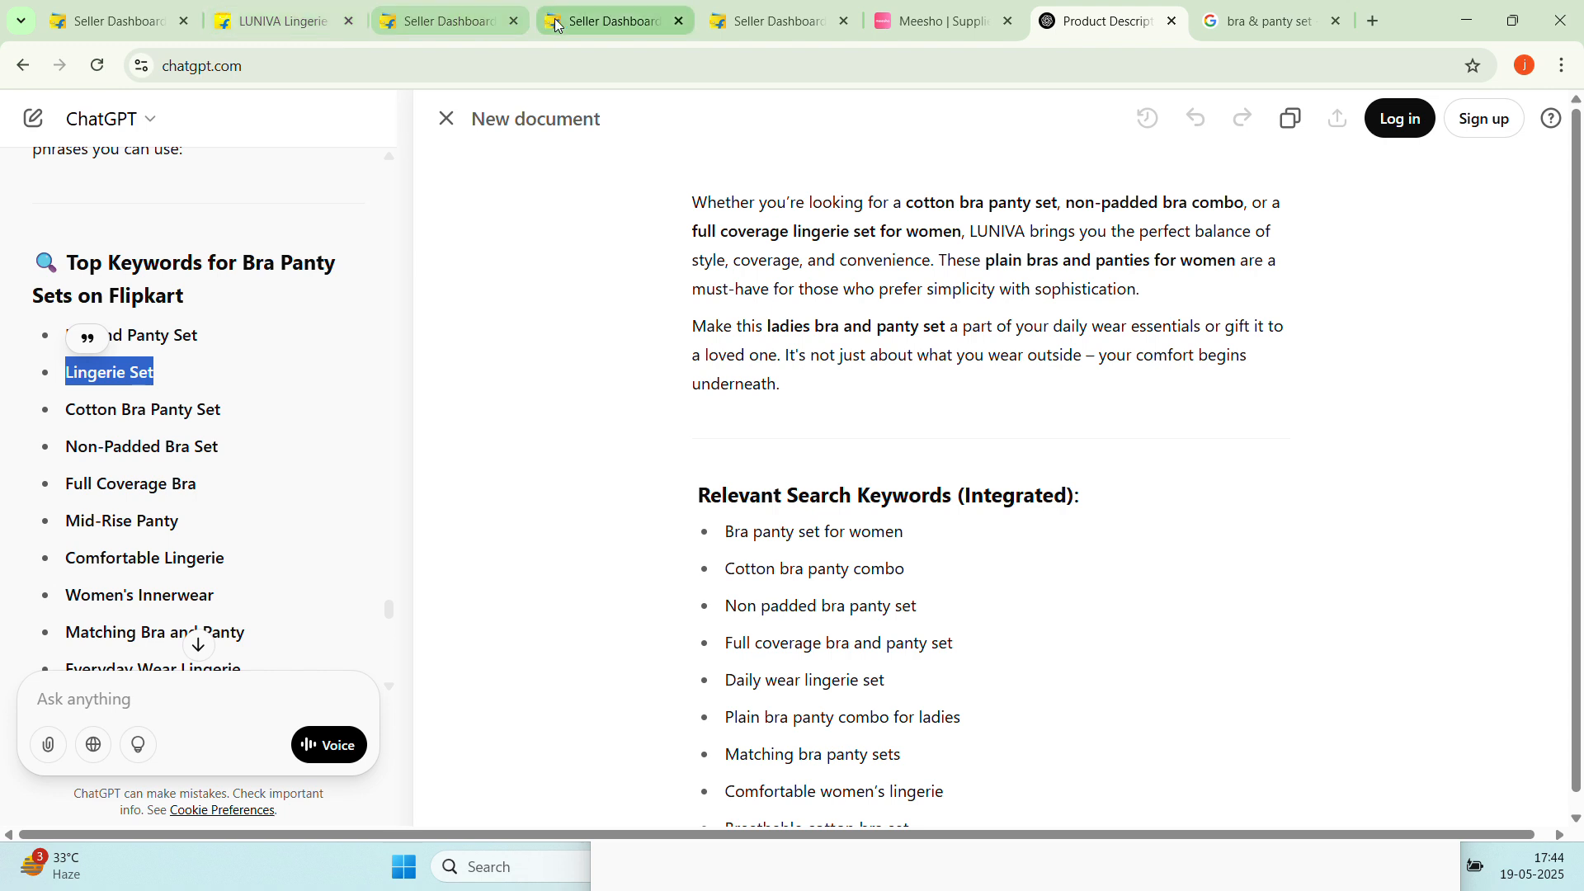
pyautogui.tripleClick(107, 408)
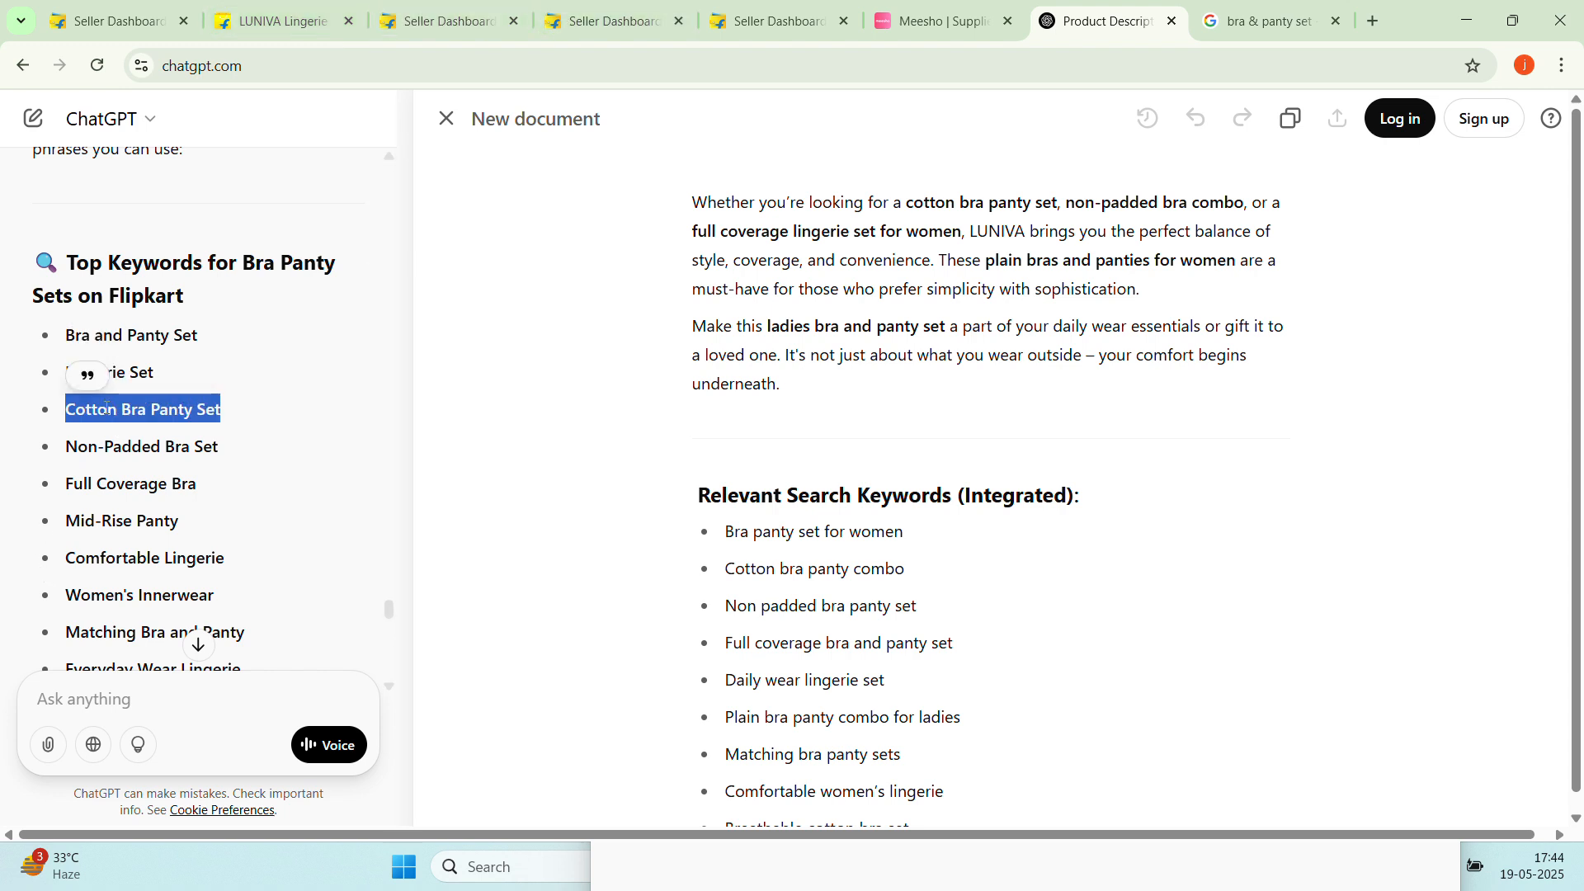
pyautogui.rightClick(124, 415)
pyautogui.click(157, 435)
pyautogui.click(561, 21)
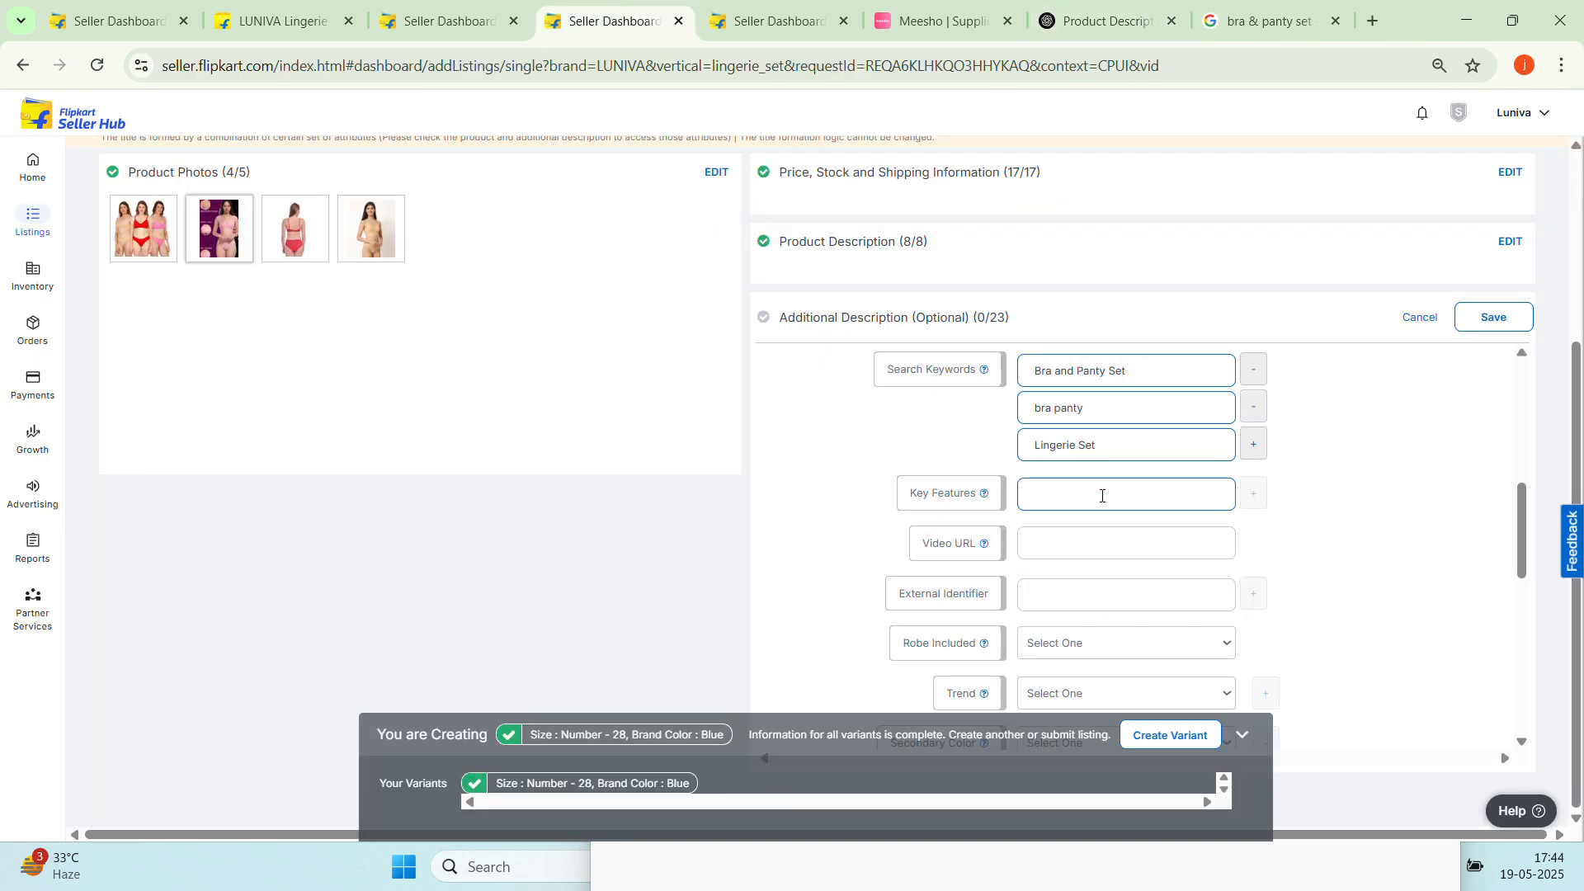
pyautogui.click(1253, 444)
pyautogui.click(1185, 481)
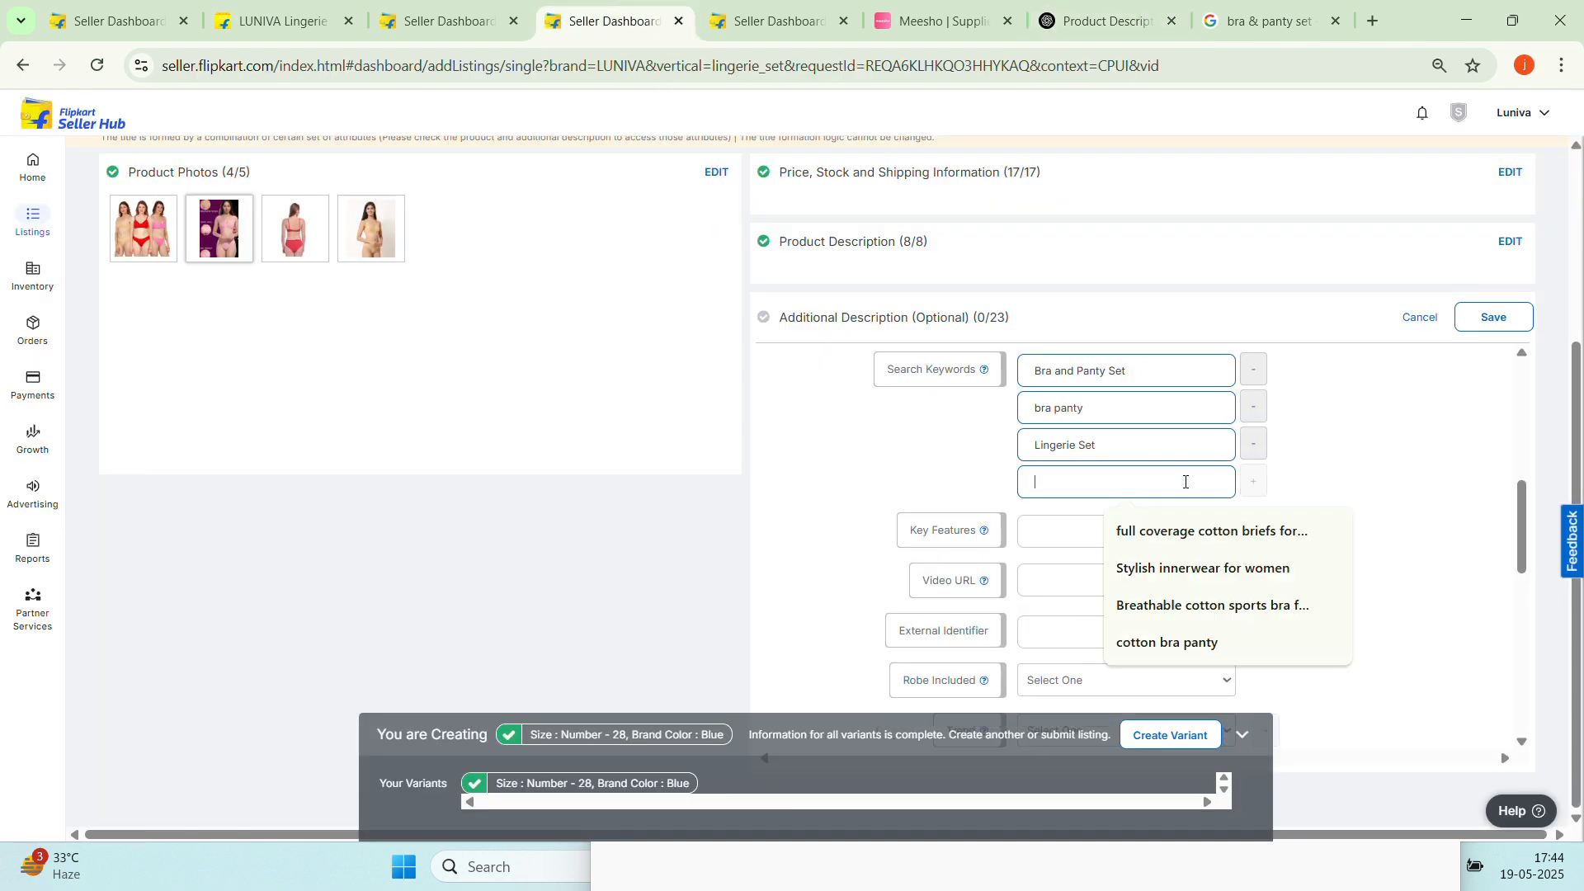
pyautogui.rightClick(1185, 481)
pyautogui.click(1267, 244)
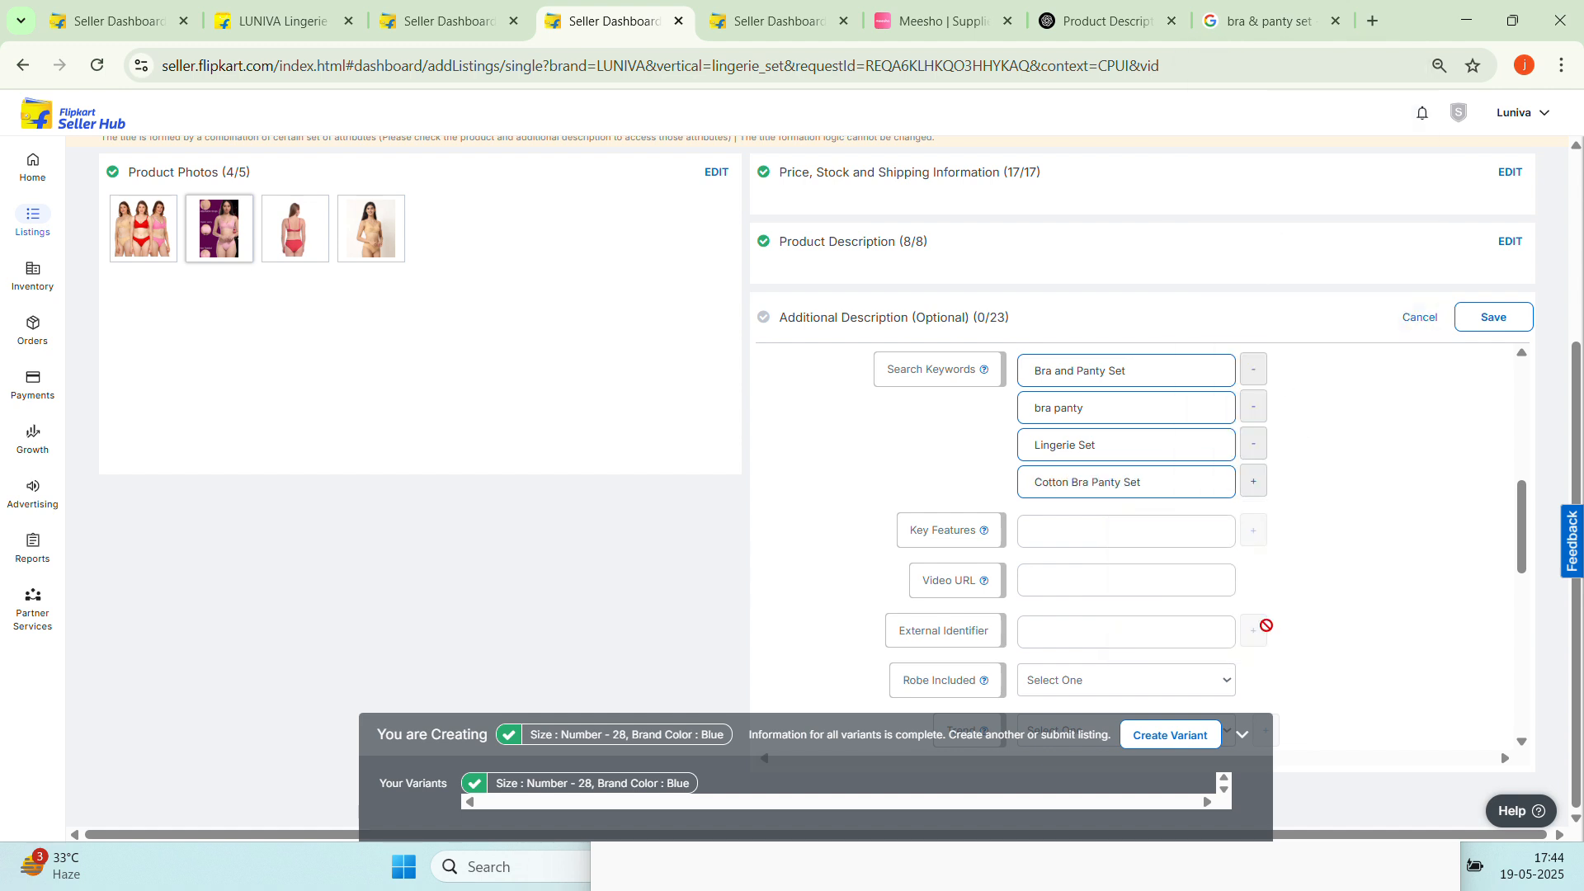
# For the listing's empty Key Features field, copy "Colors: Pink, Red, Light Yellow" from the Key Features section of the ChatGPT document
pyautogui.scroll(-1, 1267, 625)
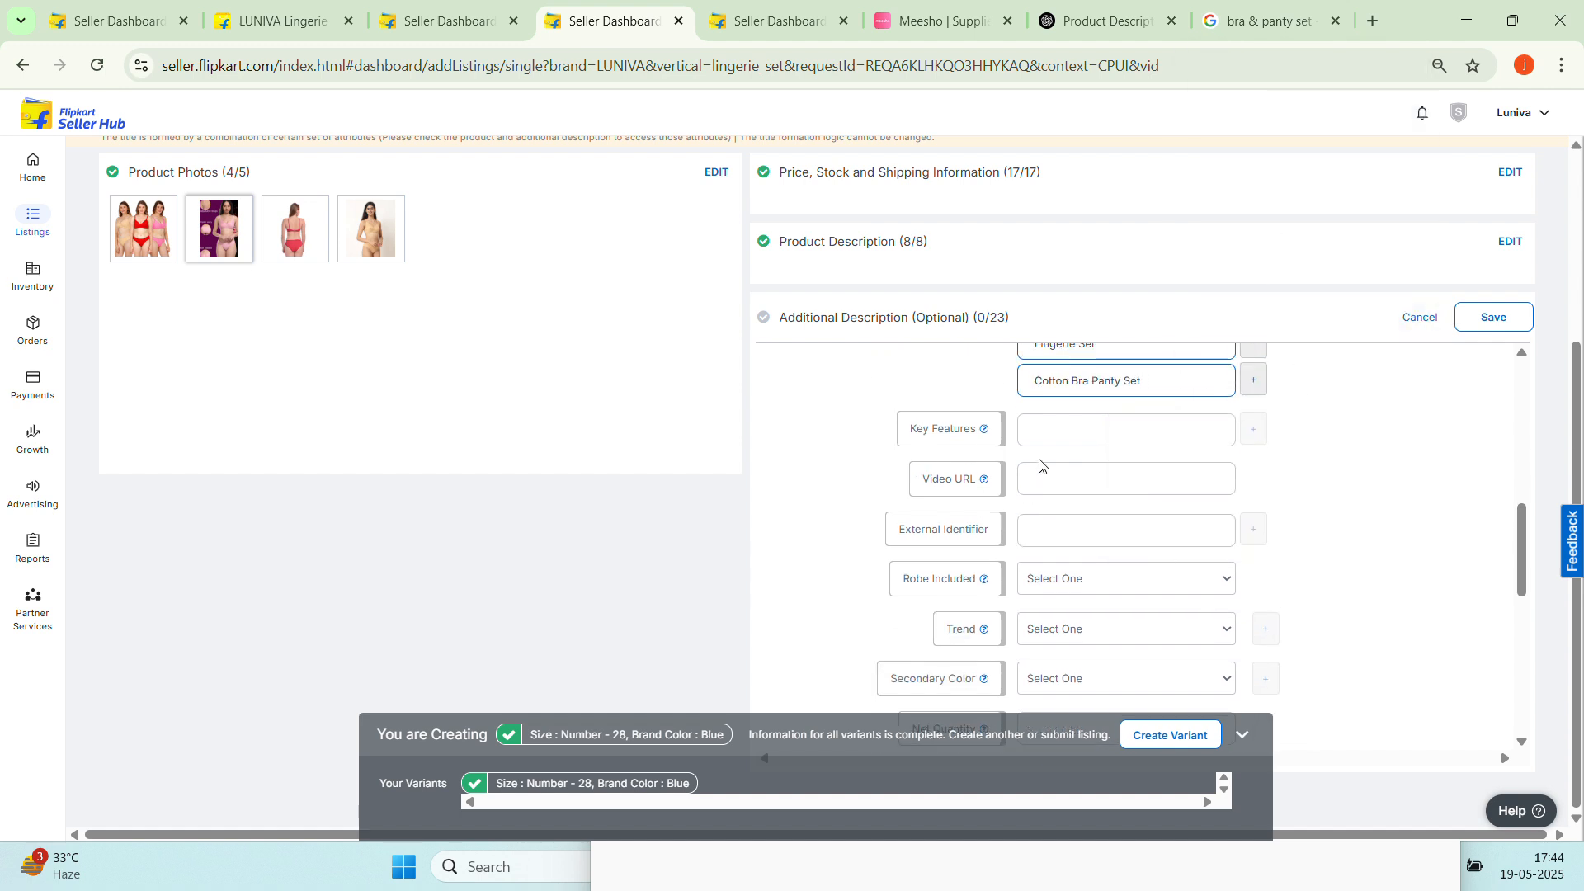
pyautogui.scroll(1, 1040, 466)
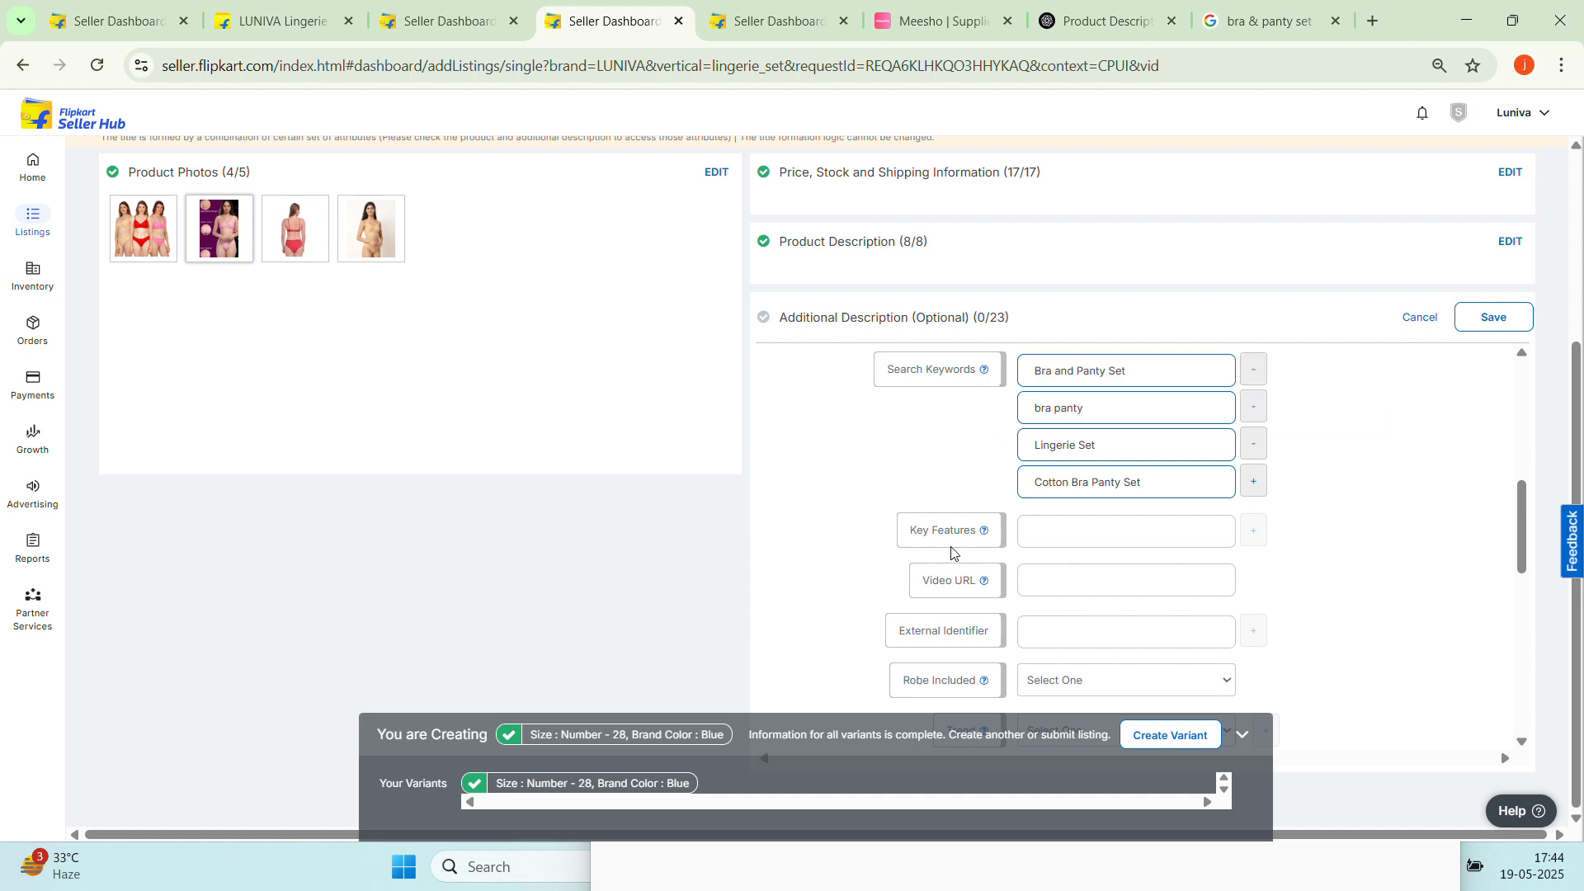
pyautogui.click(1029, 531)
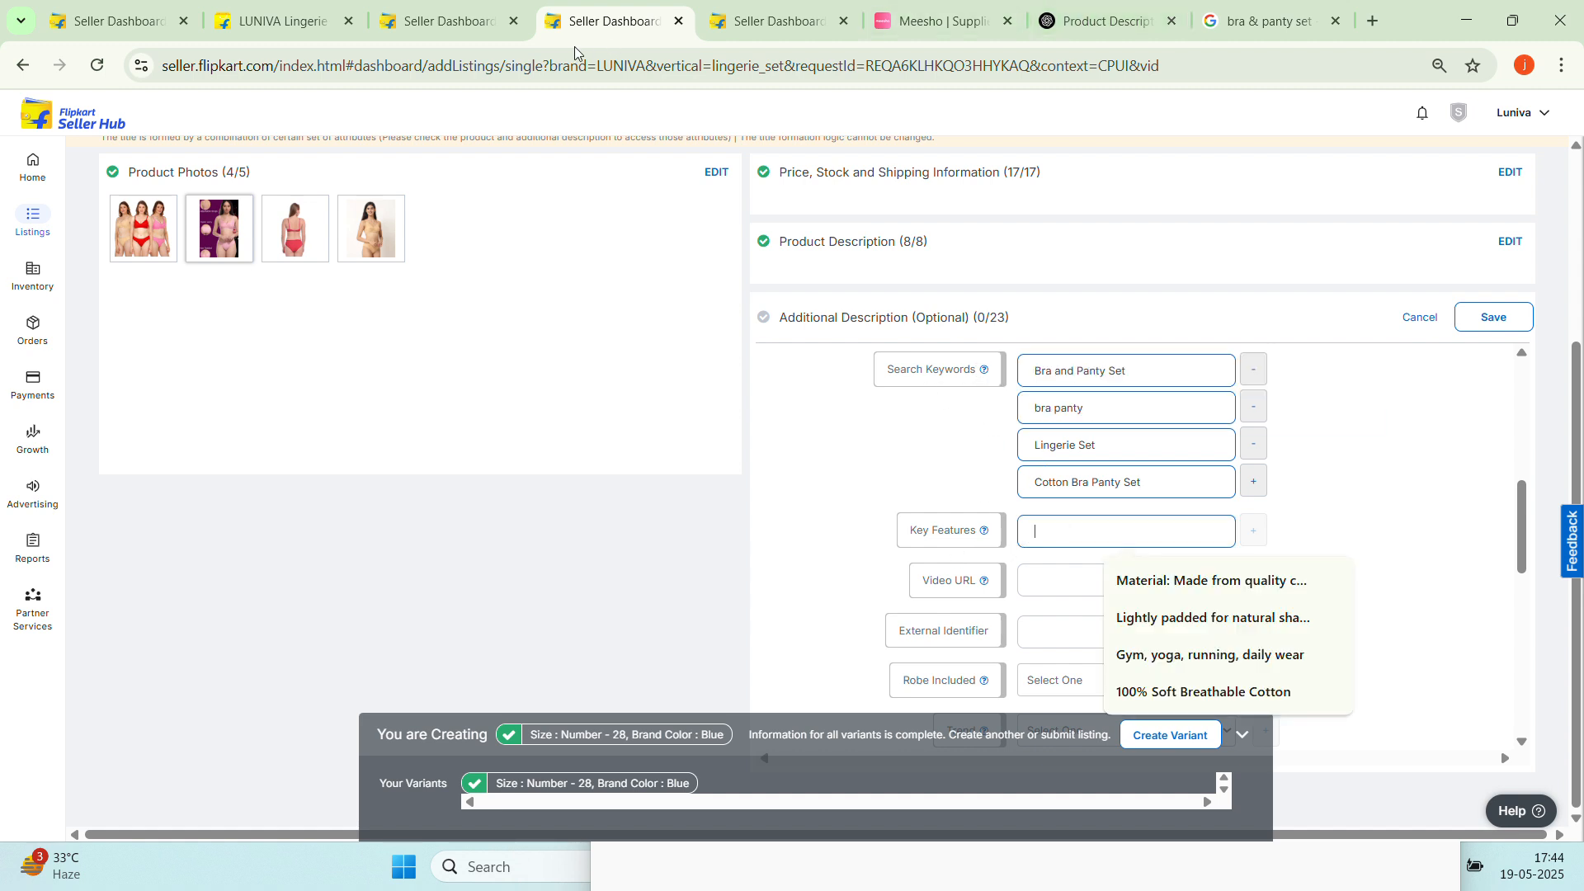
pyautogui.click(1106, 20)
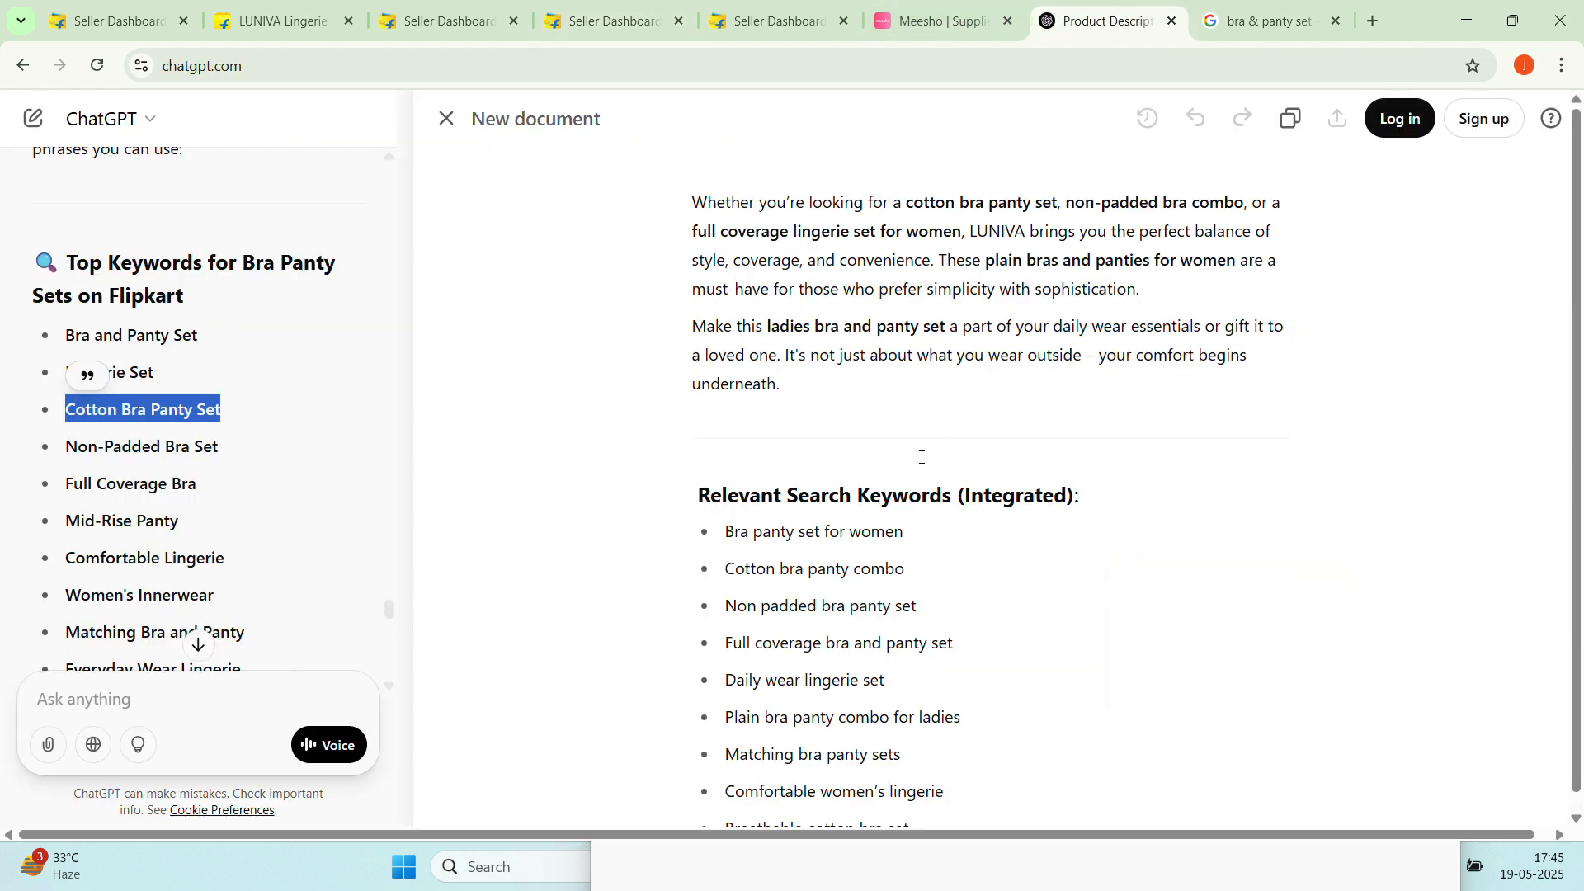
pyautogui.scroll(9, 910, 503)
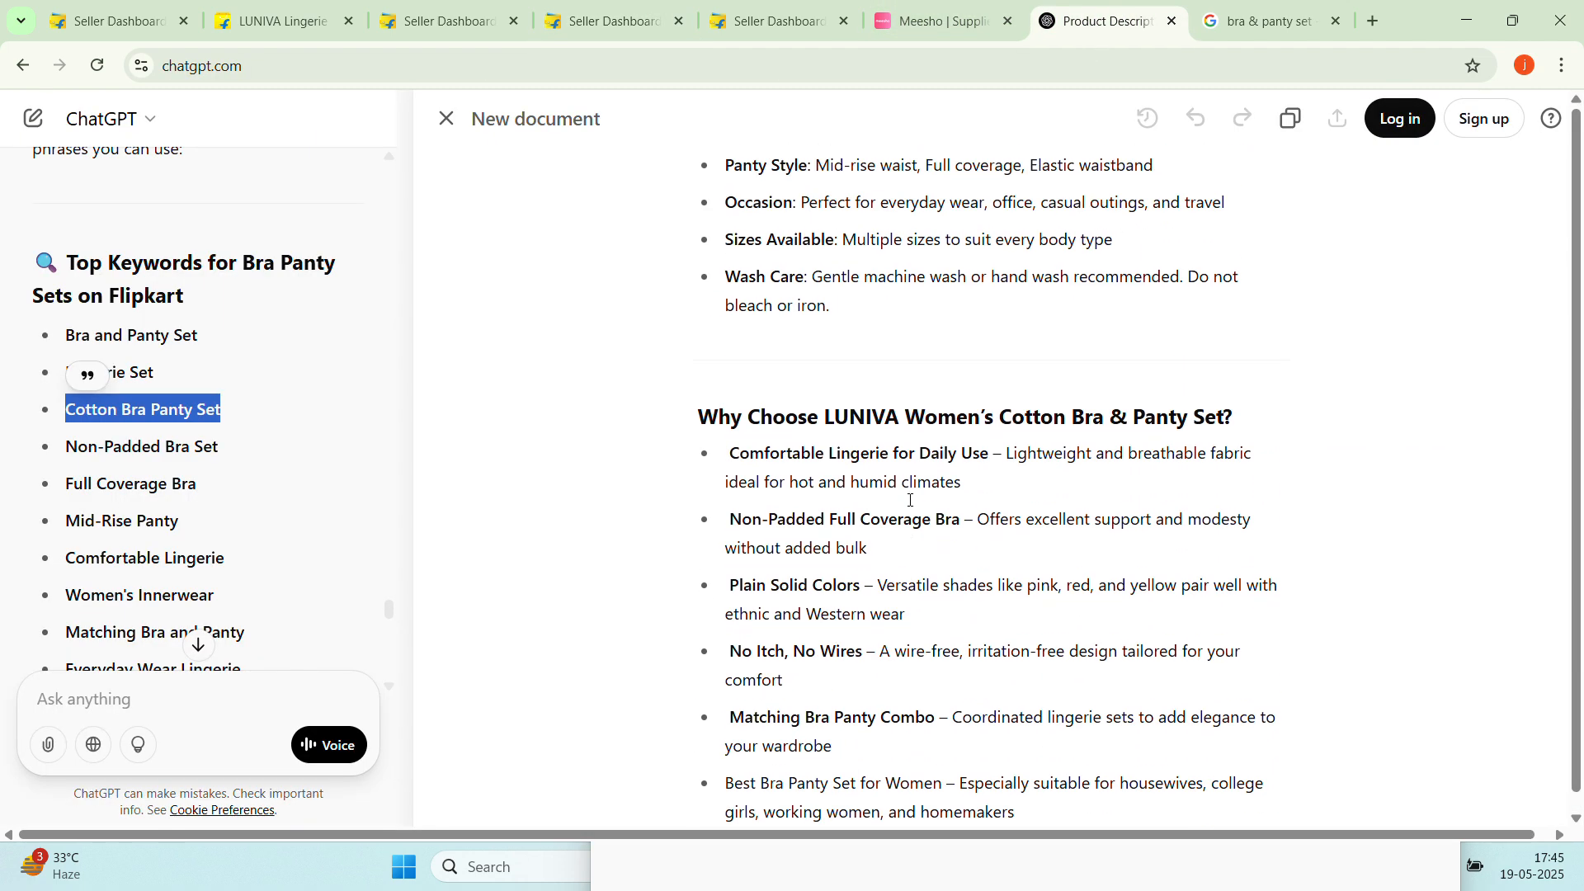
pyautogui.scroll(3, 829, 476)
pyautogui.scroll(1, 830, 476)
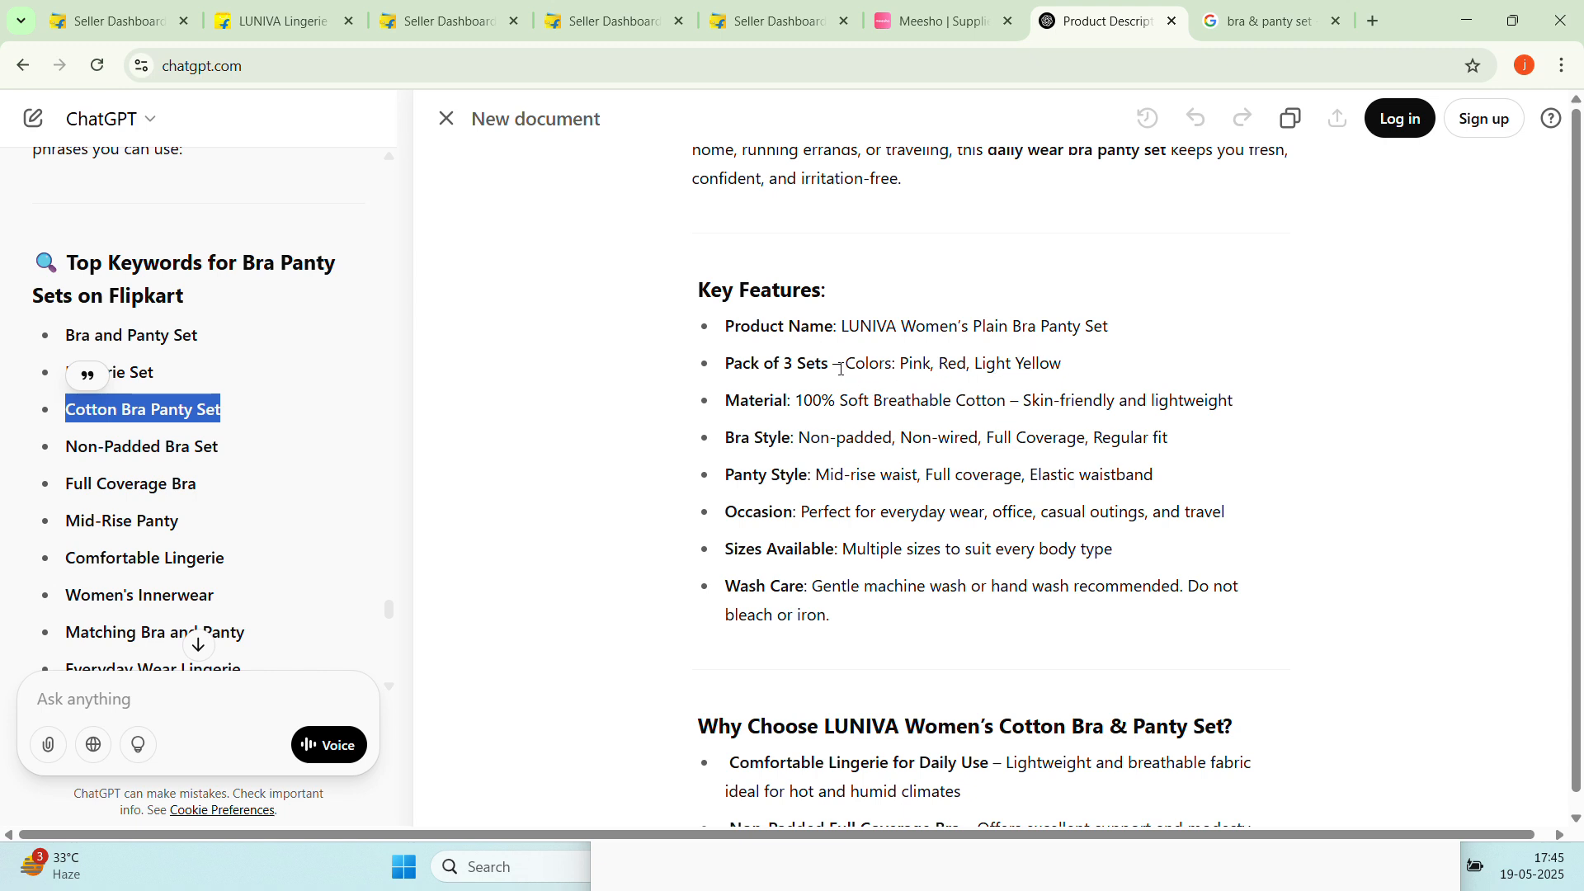
pyautogui.moveTo(846, 363); pyautogui.dragTo(1062, 364)
pyautogui.hotkey('ctrl', 'c')
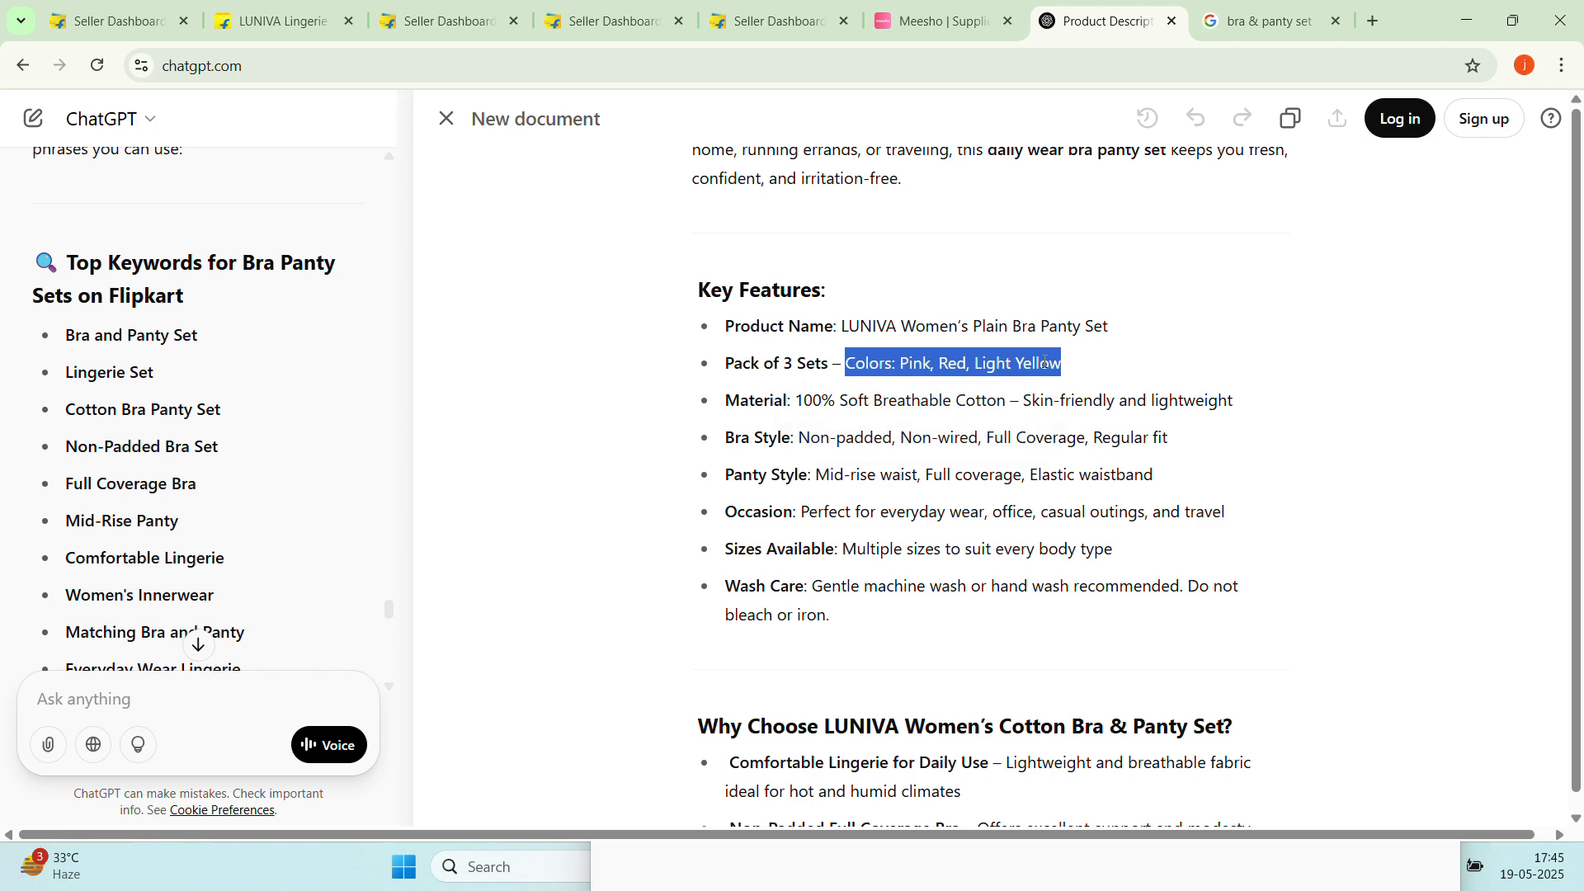
pyautogui.rightClick(1065, 396)
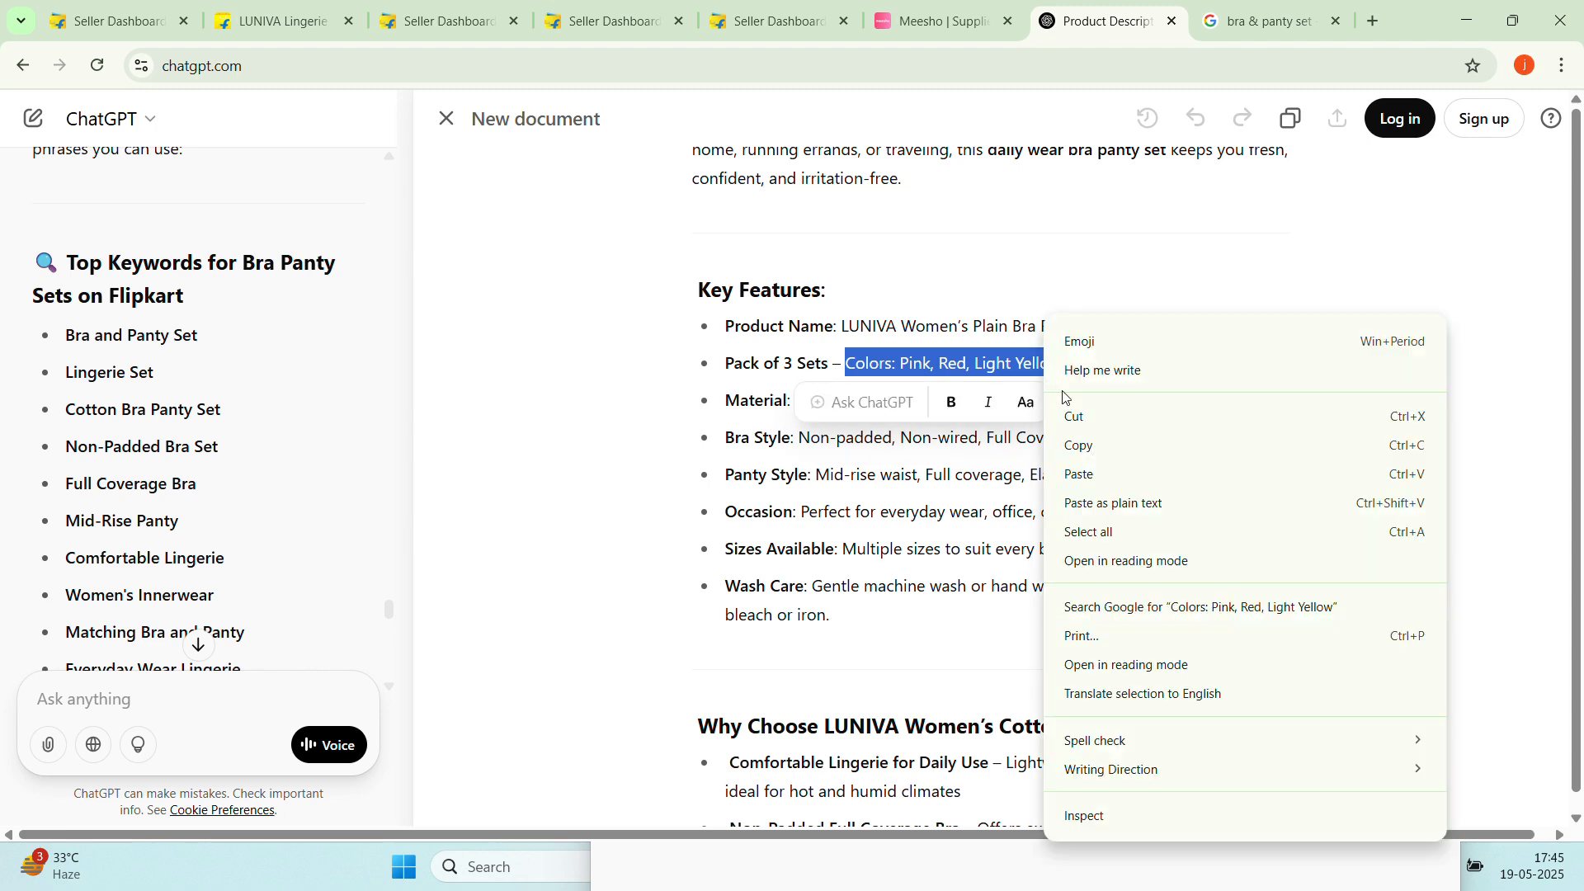
pyautogui.click(1078, 446)
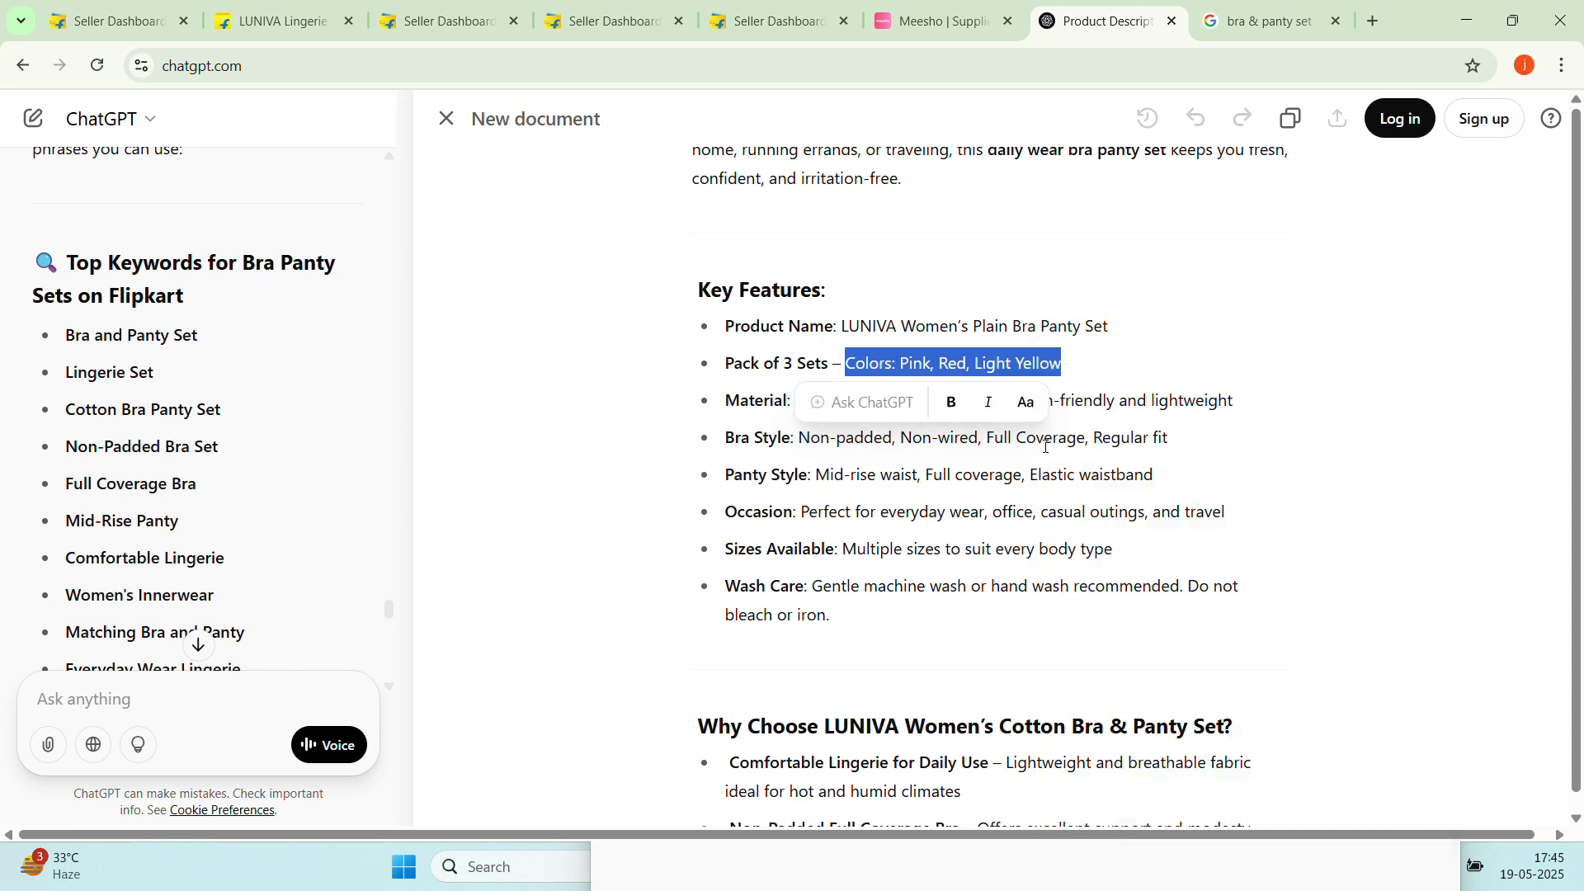
# Paste the copied colors text into the Key Features field of the Flipkart listing
pyautogui.click(581, 18)
pyautogui.click(1067, 526)
pyautogui.rightClick(1067, 525)
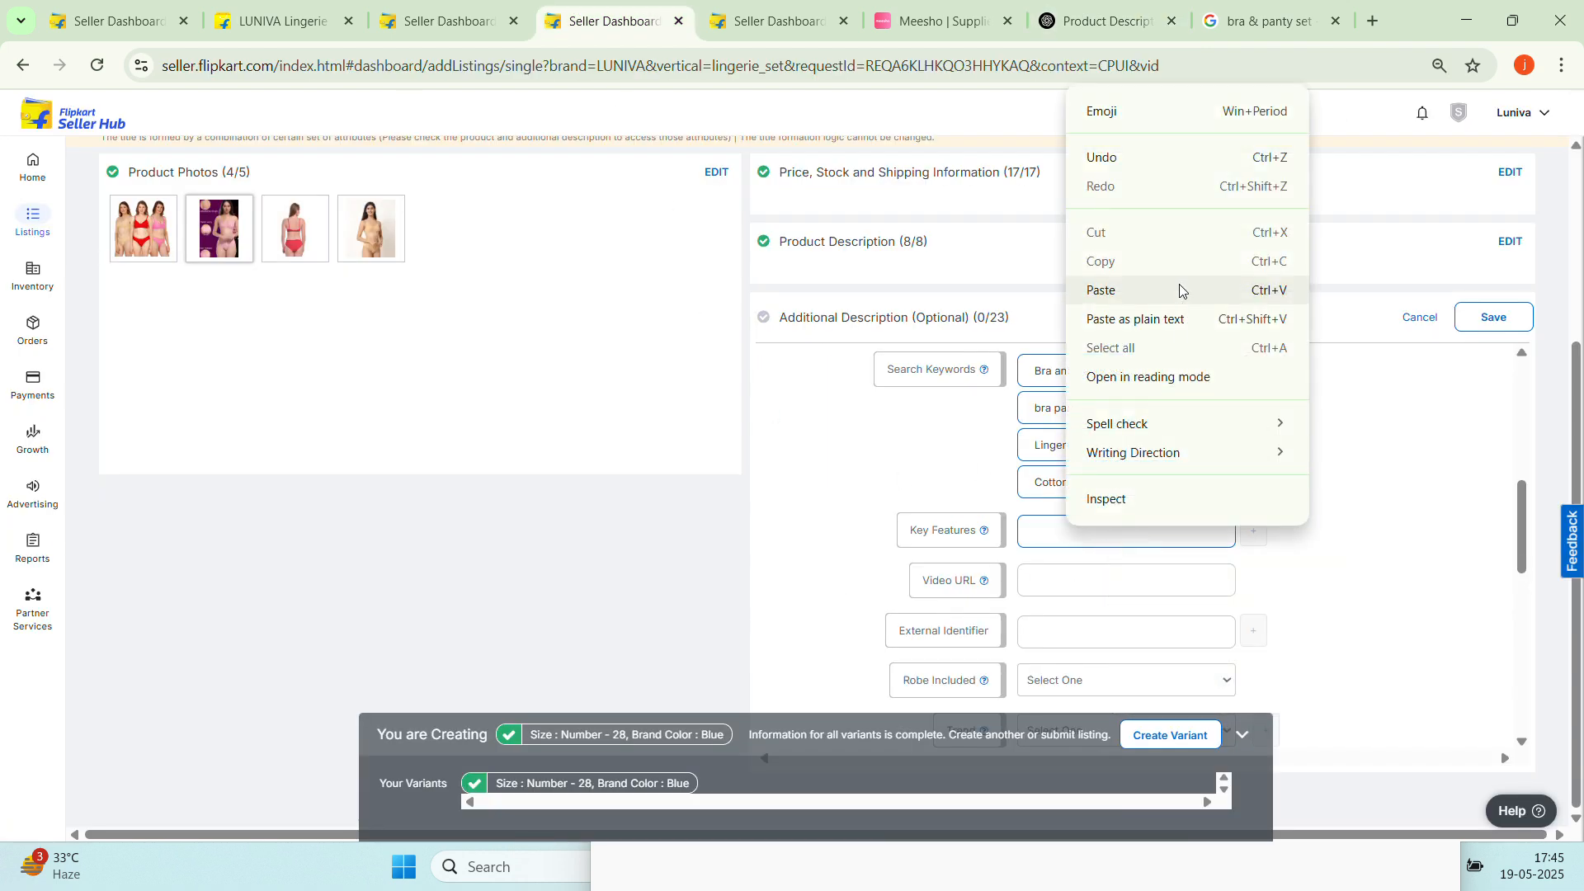
pyautogui.click(1150, 285)
# Copy "100% Soft Breathable Cotton – Skin-friendly and lightweight" from the Material line of the ChatGPT document's Key Features
pyautogui.click(1136, 25)
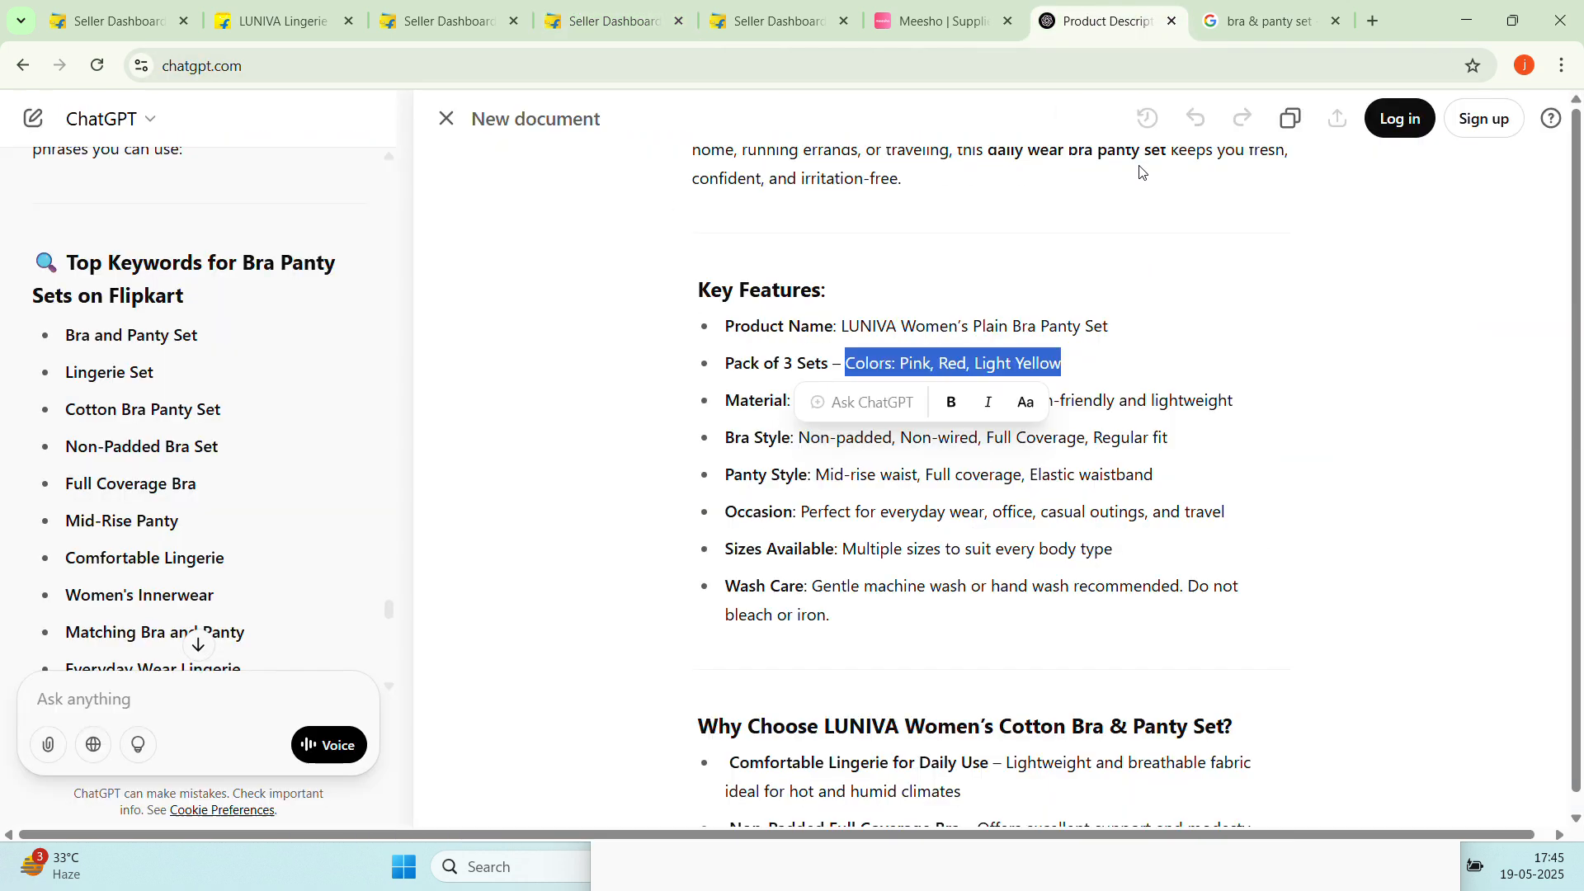
pyautogui.tripleClick(873, 443)
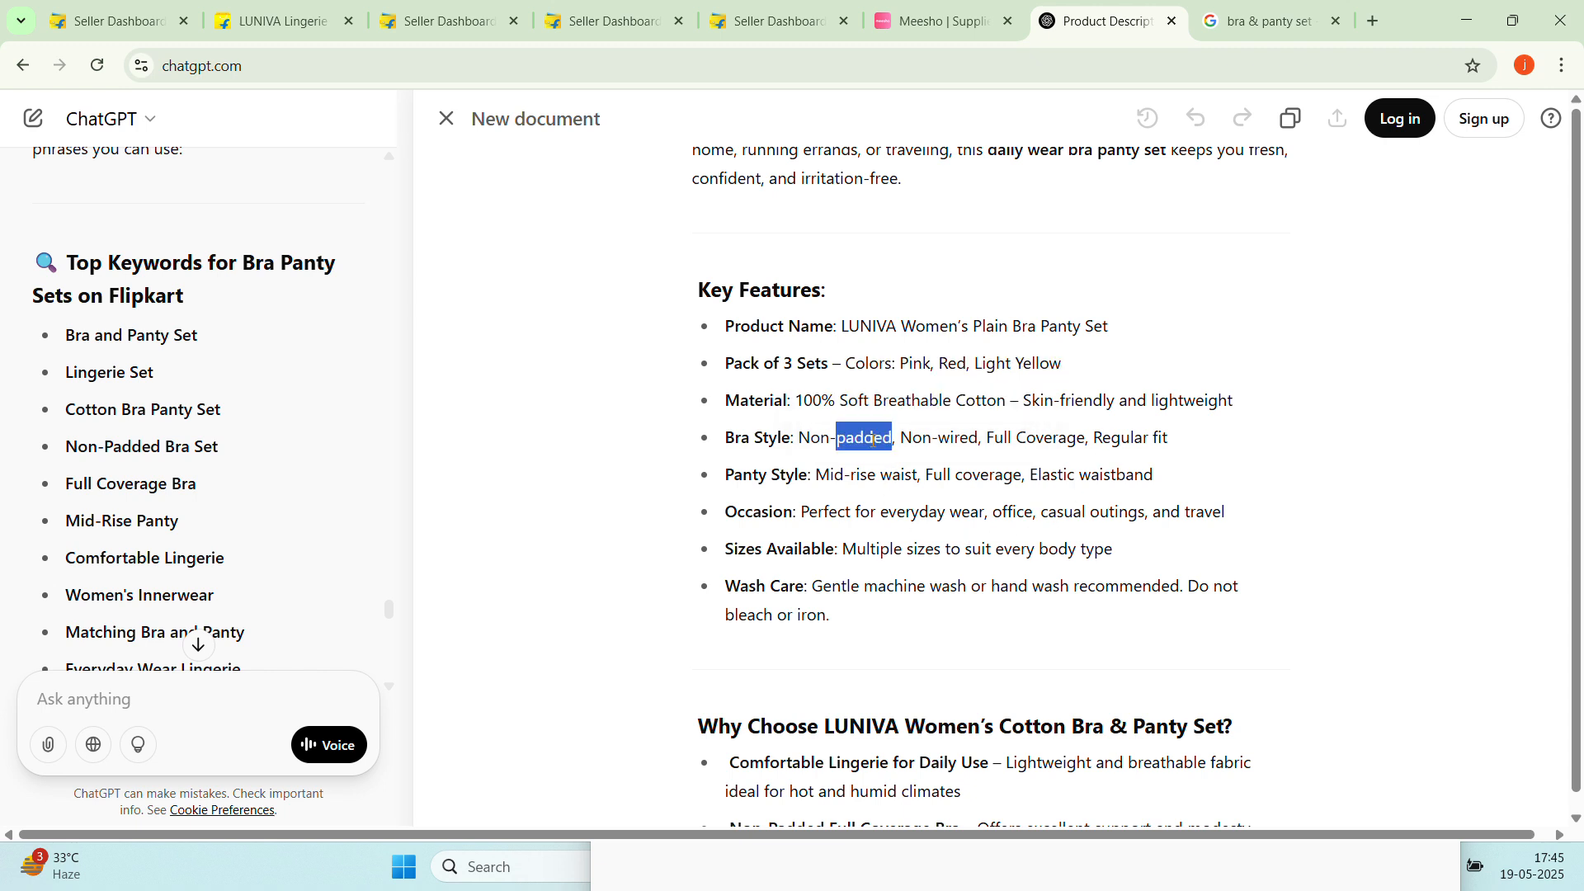
pyautogui.click(873, 443)
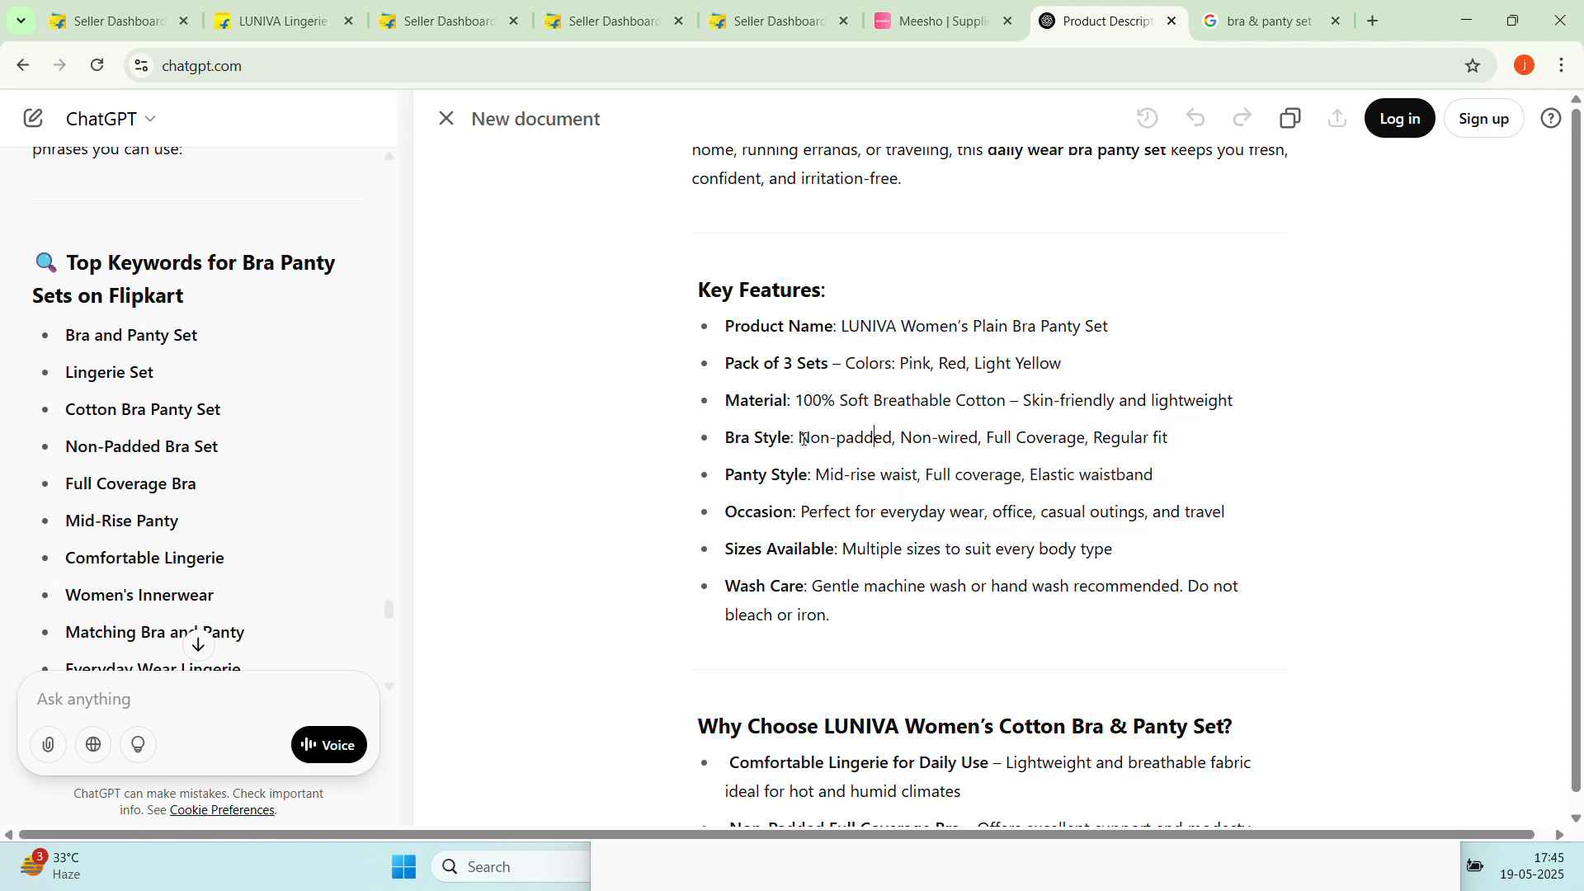
pyautogui.moveTo(803, 396); pyautogui.dragTo(1242, 400)
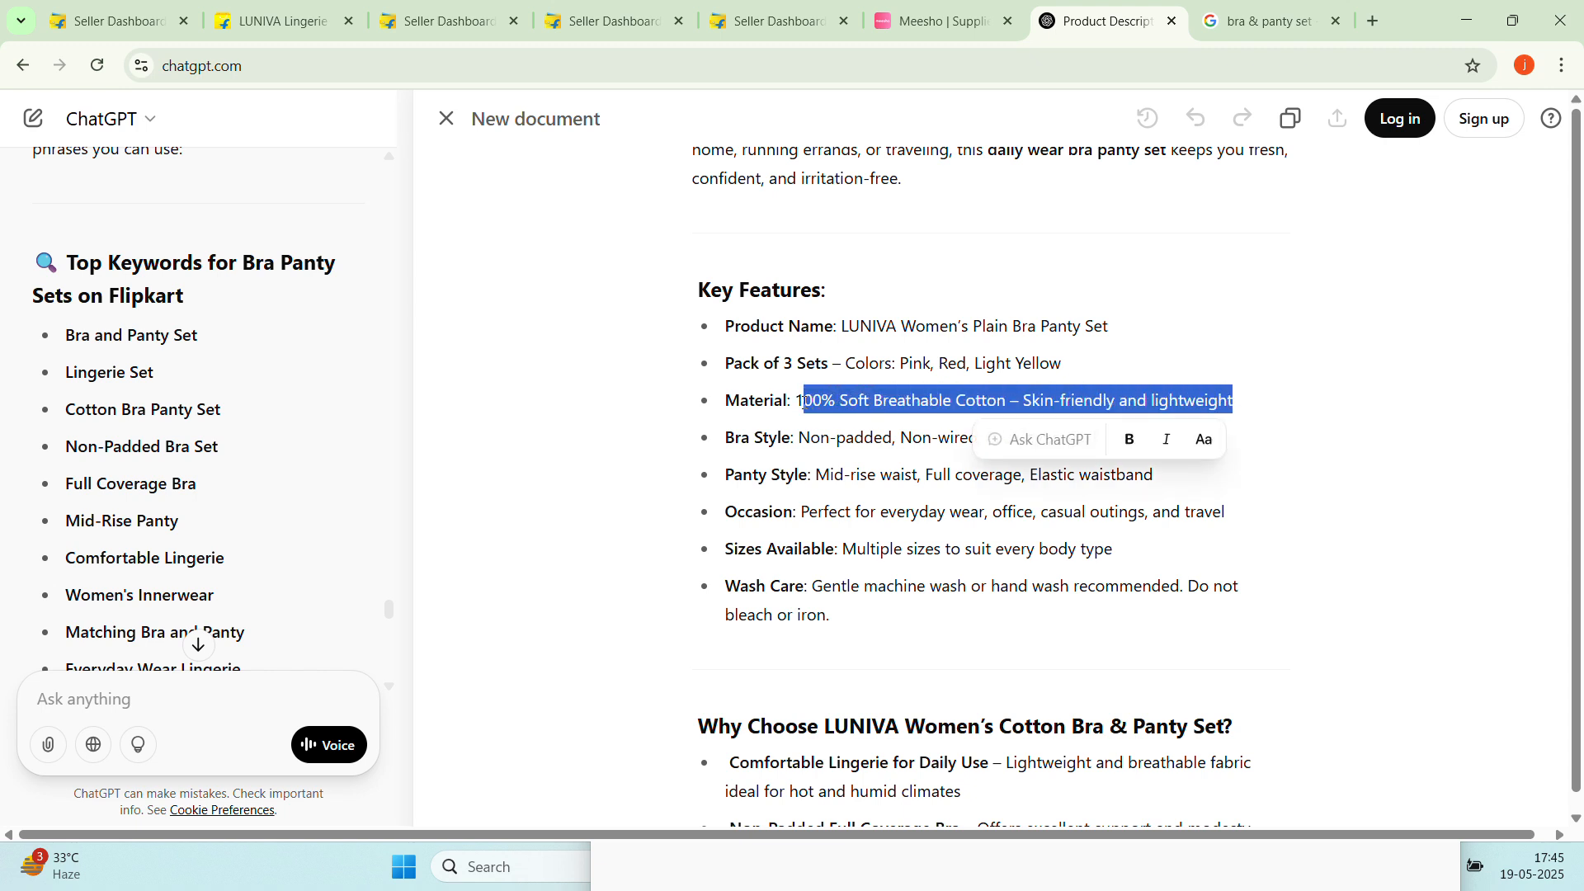
pyautogui.moveTo(800, 403); pyautogui.dragTo(1172, 439)
pyautogui.rightClick(1146, 398)
pyautogui.click(1180, 383)
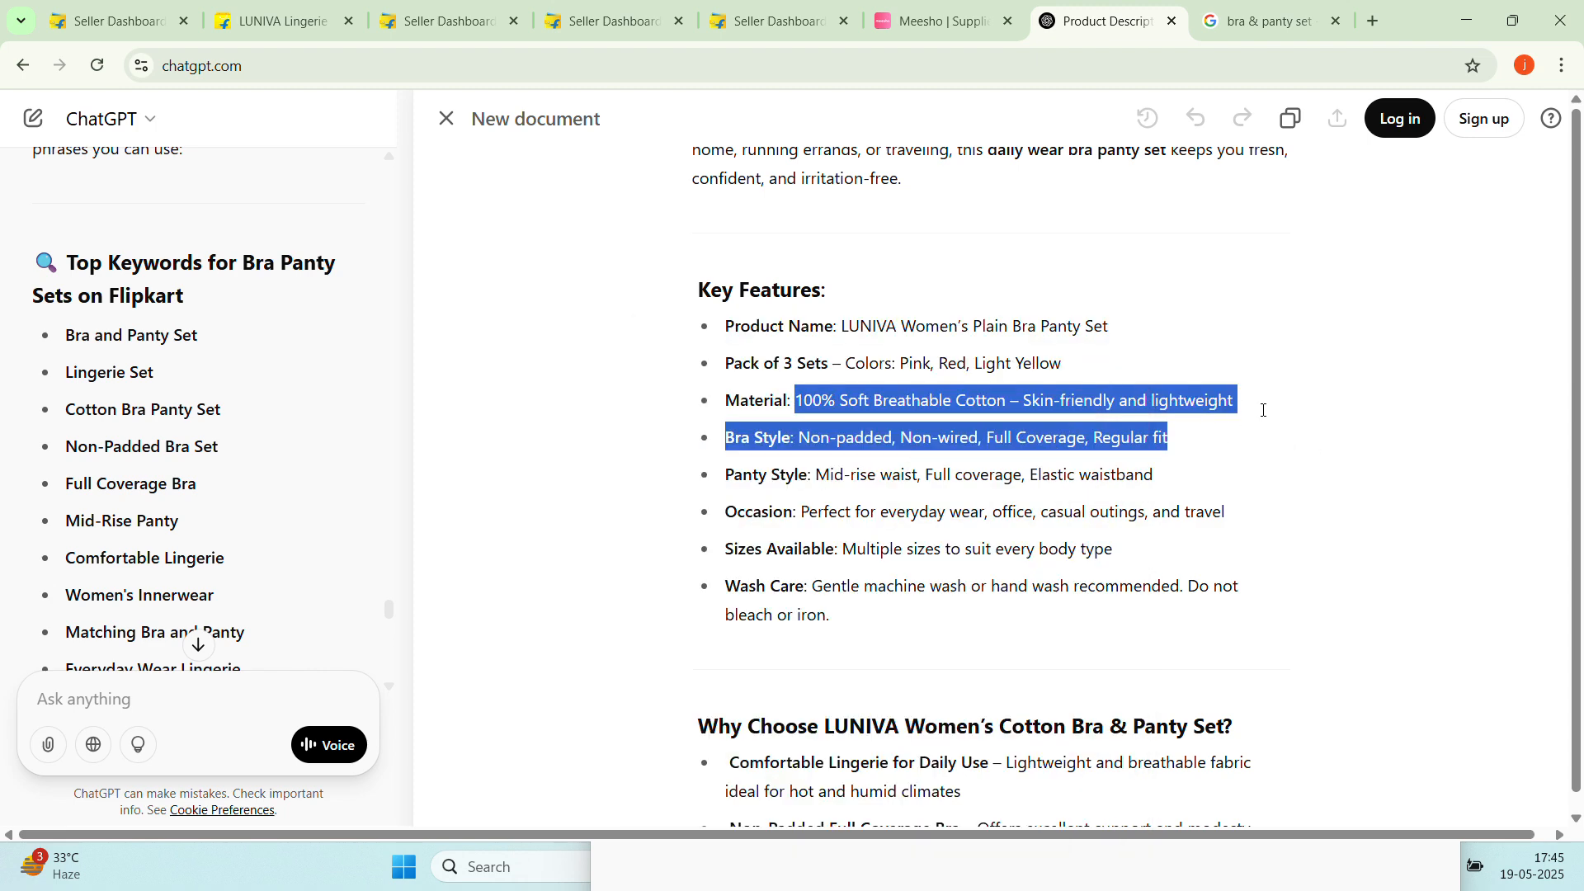
pyautogui.click(1321, 368)
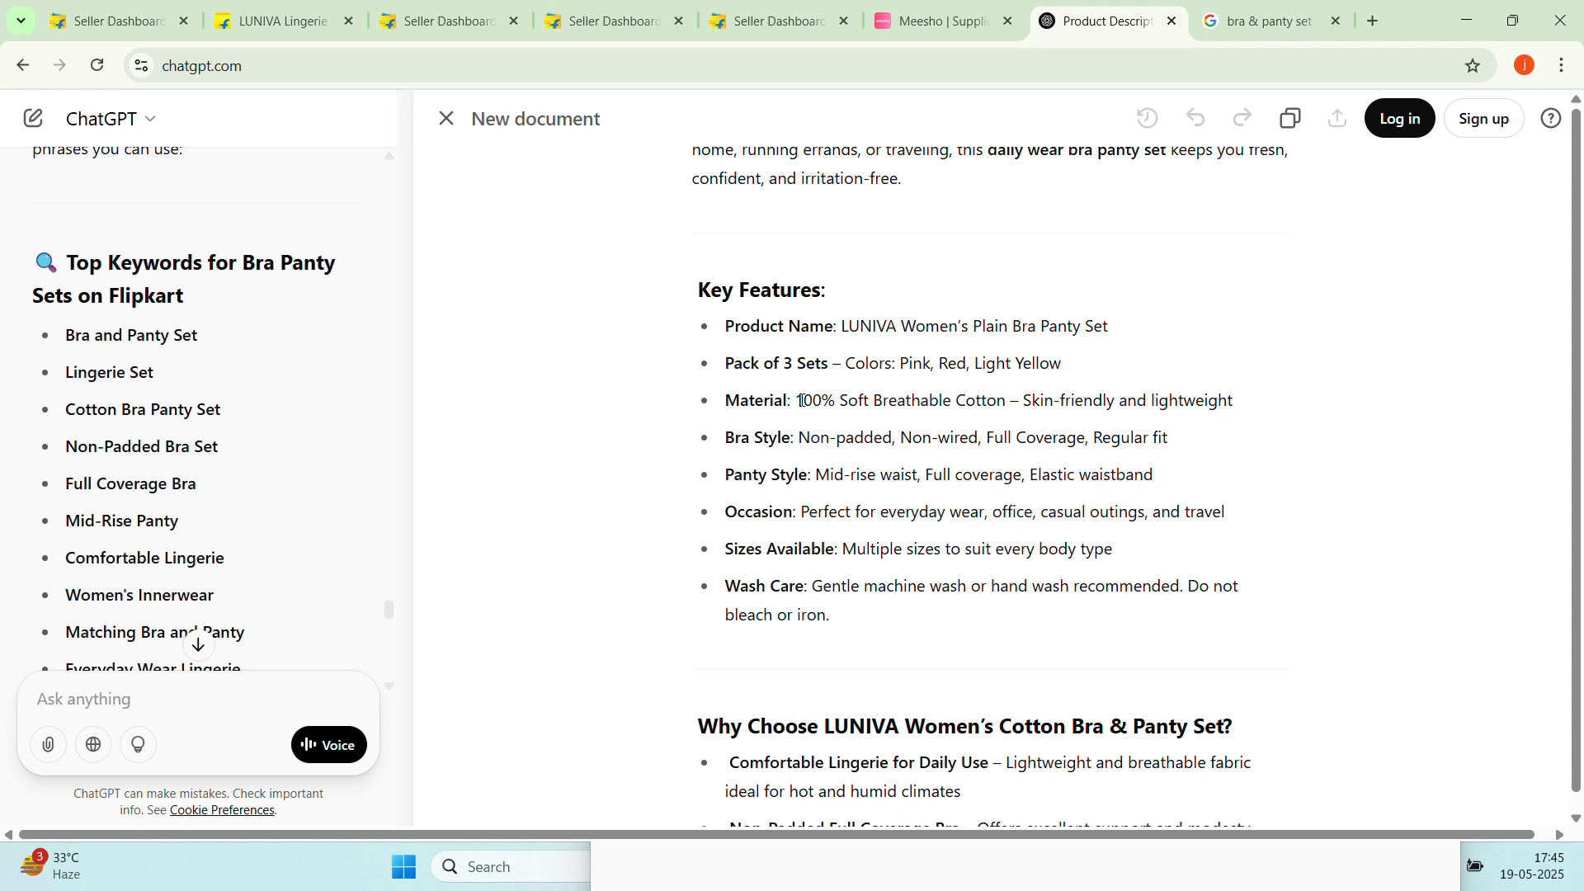
pyautogui.moveTo(799, 400); pyautogui.dragTo(1254, 399)
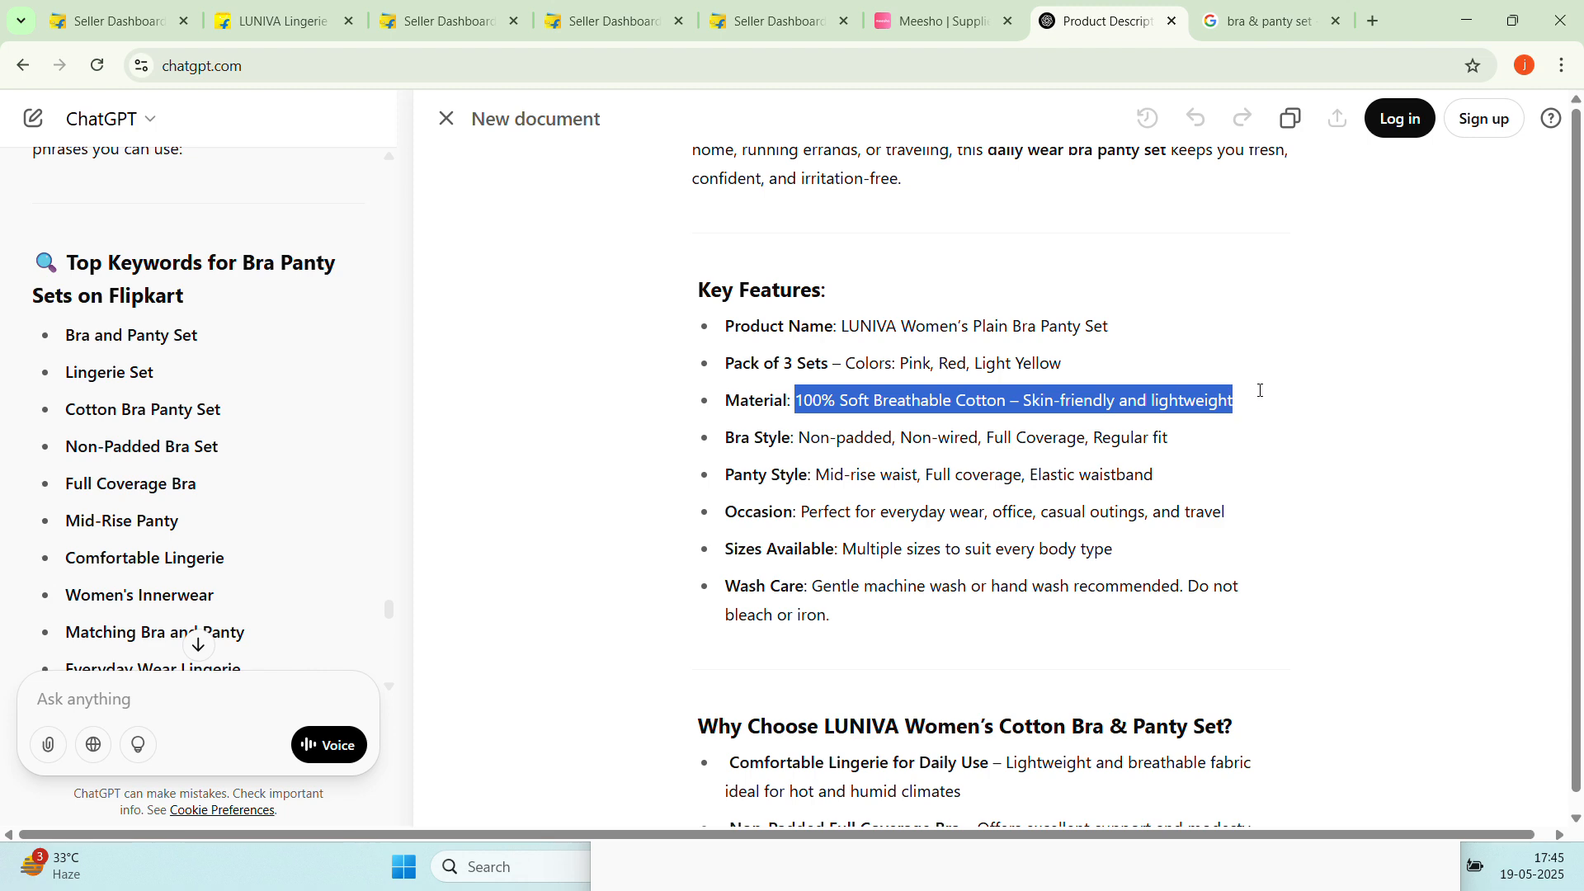
pyautogui.rightClick(1153, 398)
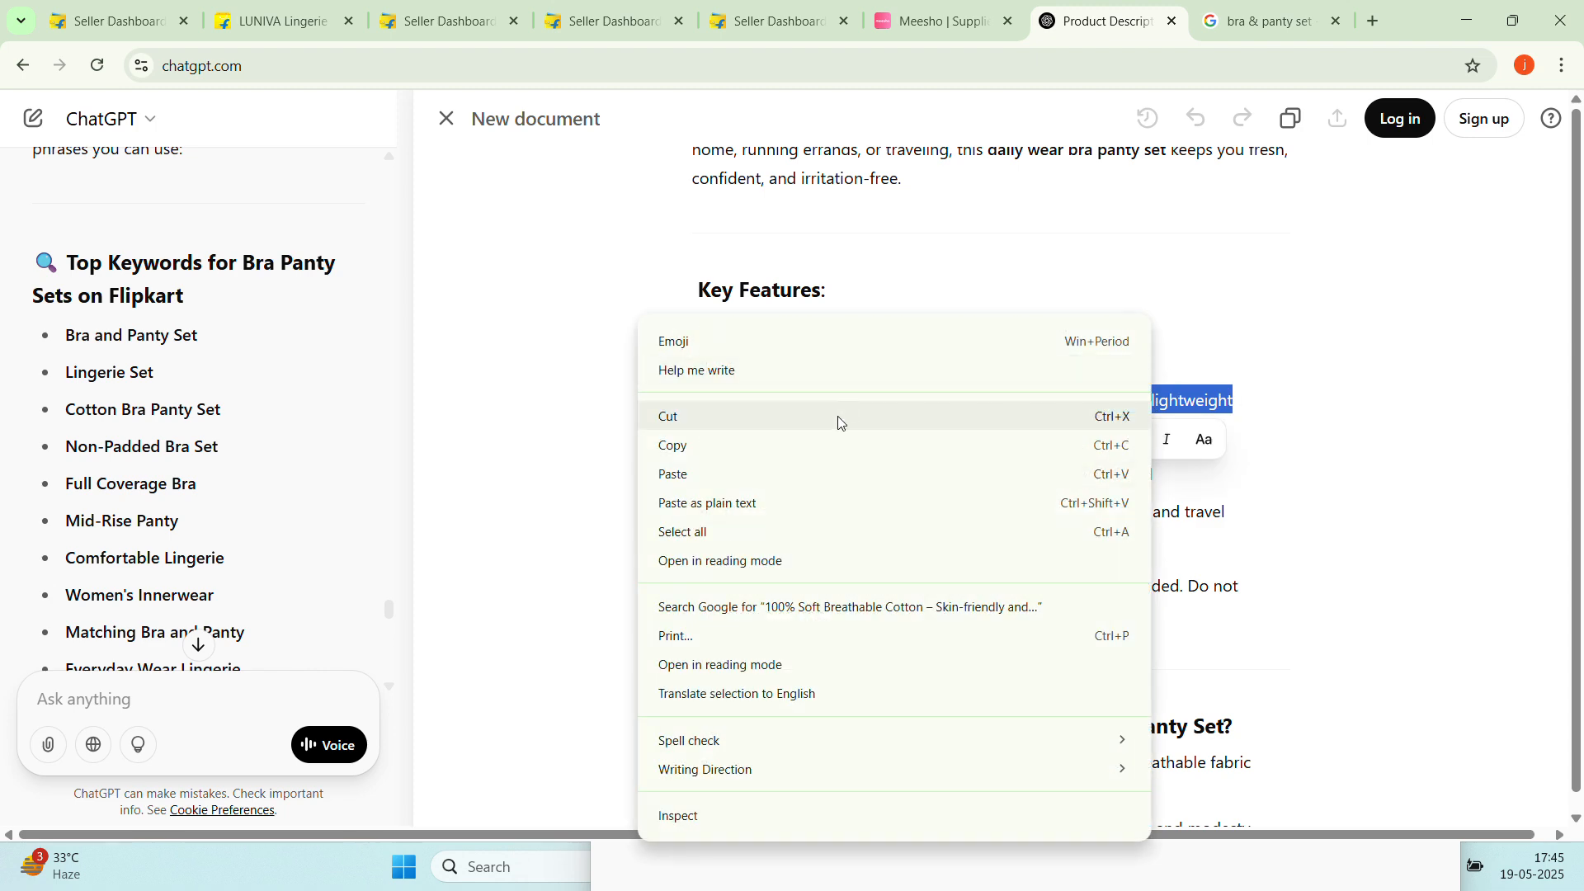
pyautogui.click(817, 447)
# Add a second Key Features entry to the Flipkart listing and paste the copied cotton material text into it
pyautogui.click(610, 21)
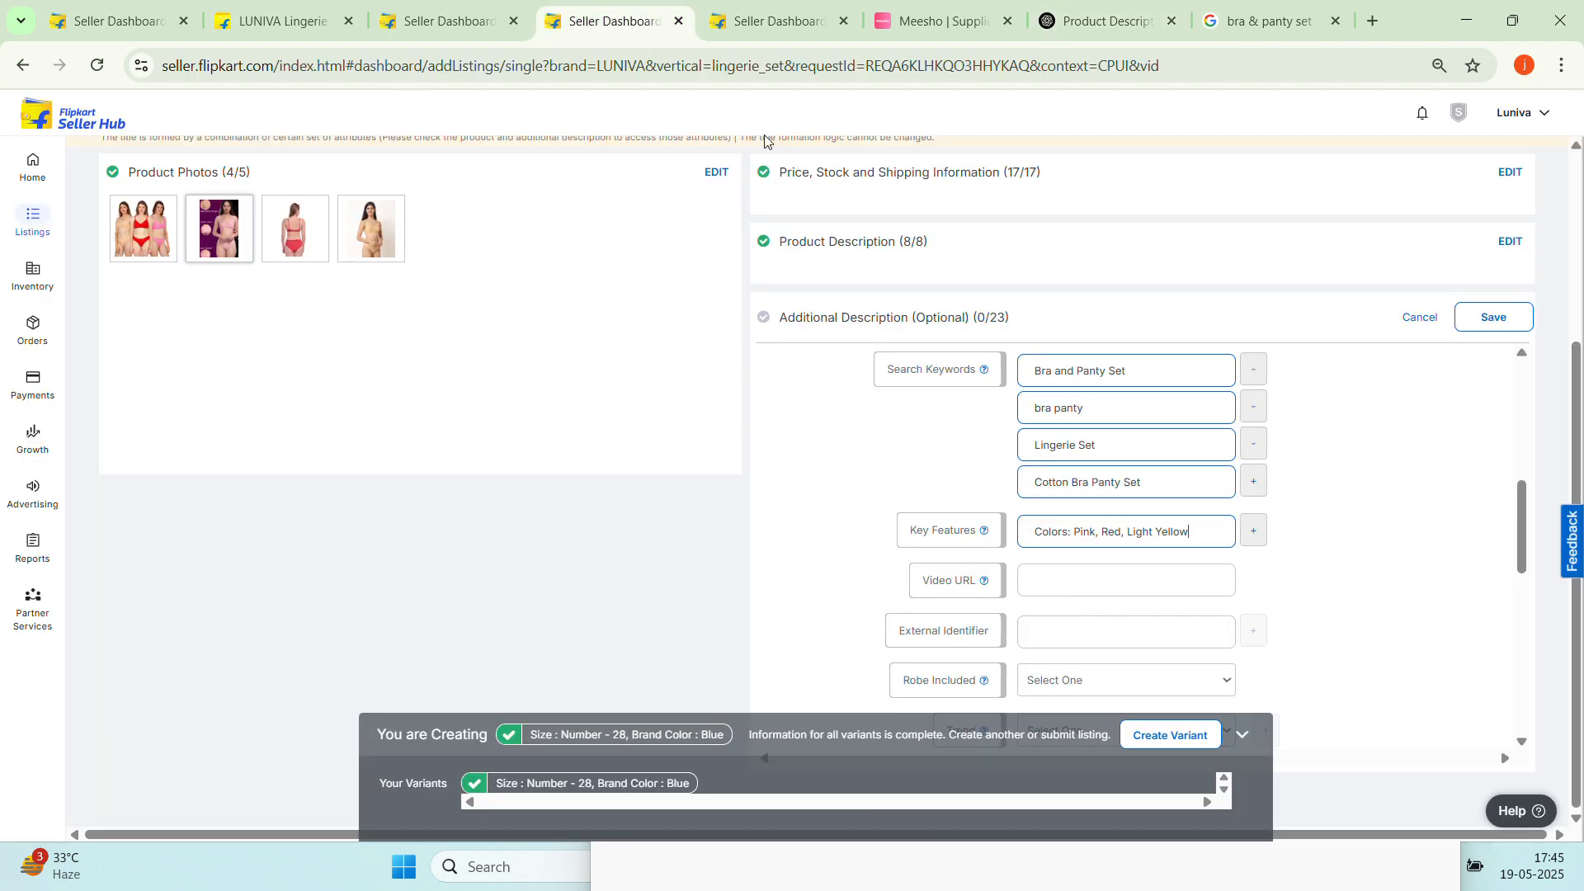
pyautogui.click(1253, 531)
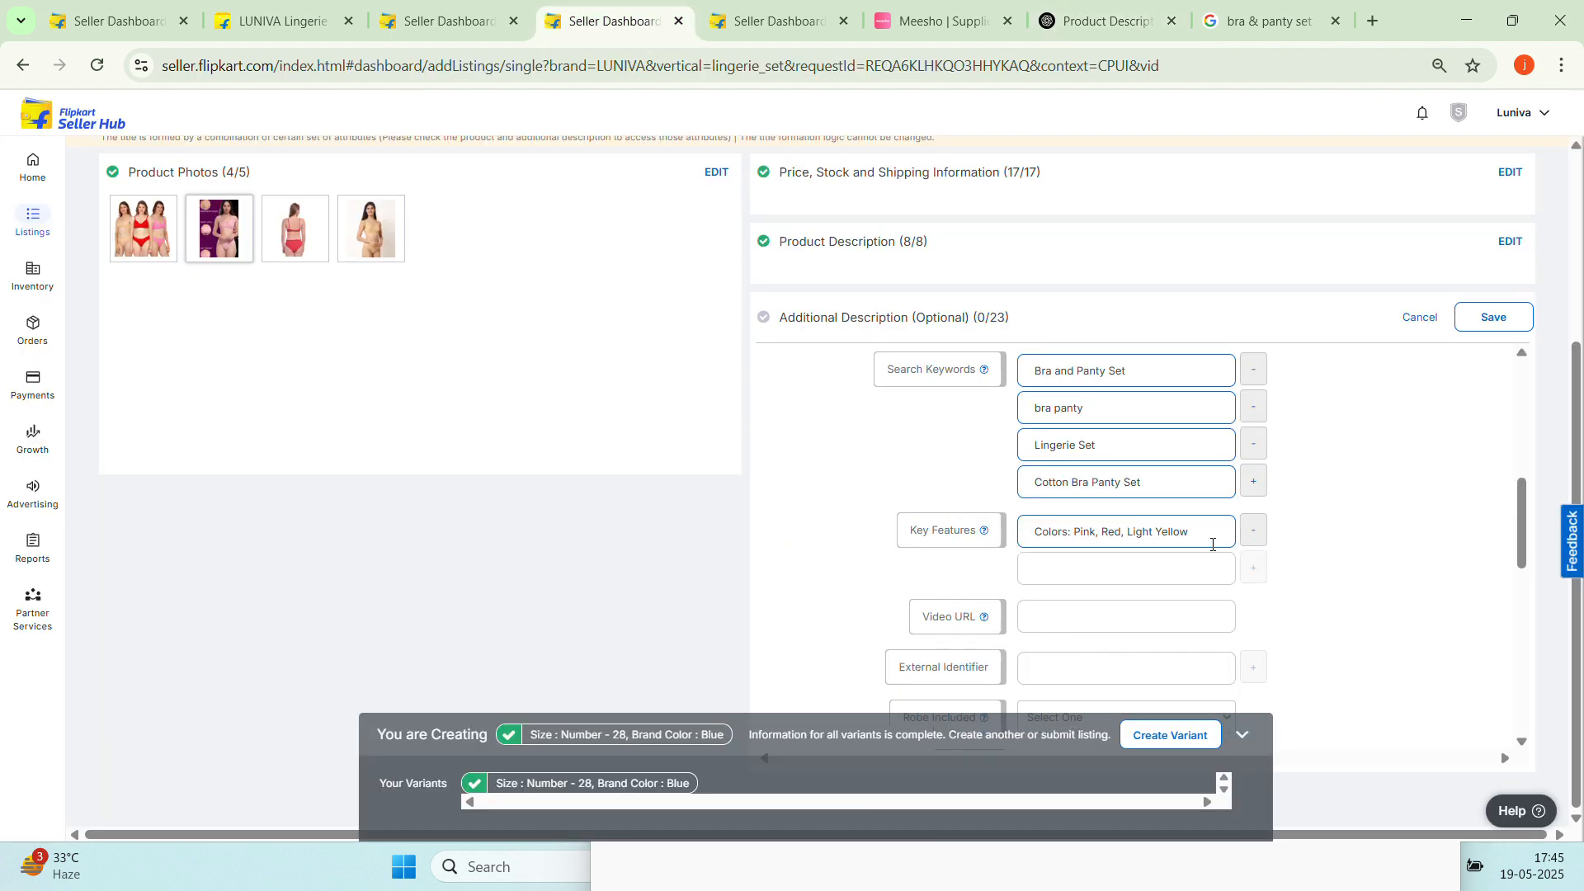
pyautogui.click(1197, 561)
pyautogui.rightClick(1197, 561)
pyautogui.click(1246, 354)
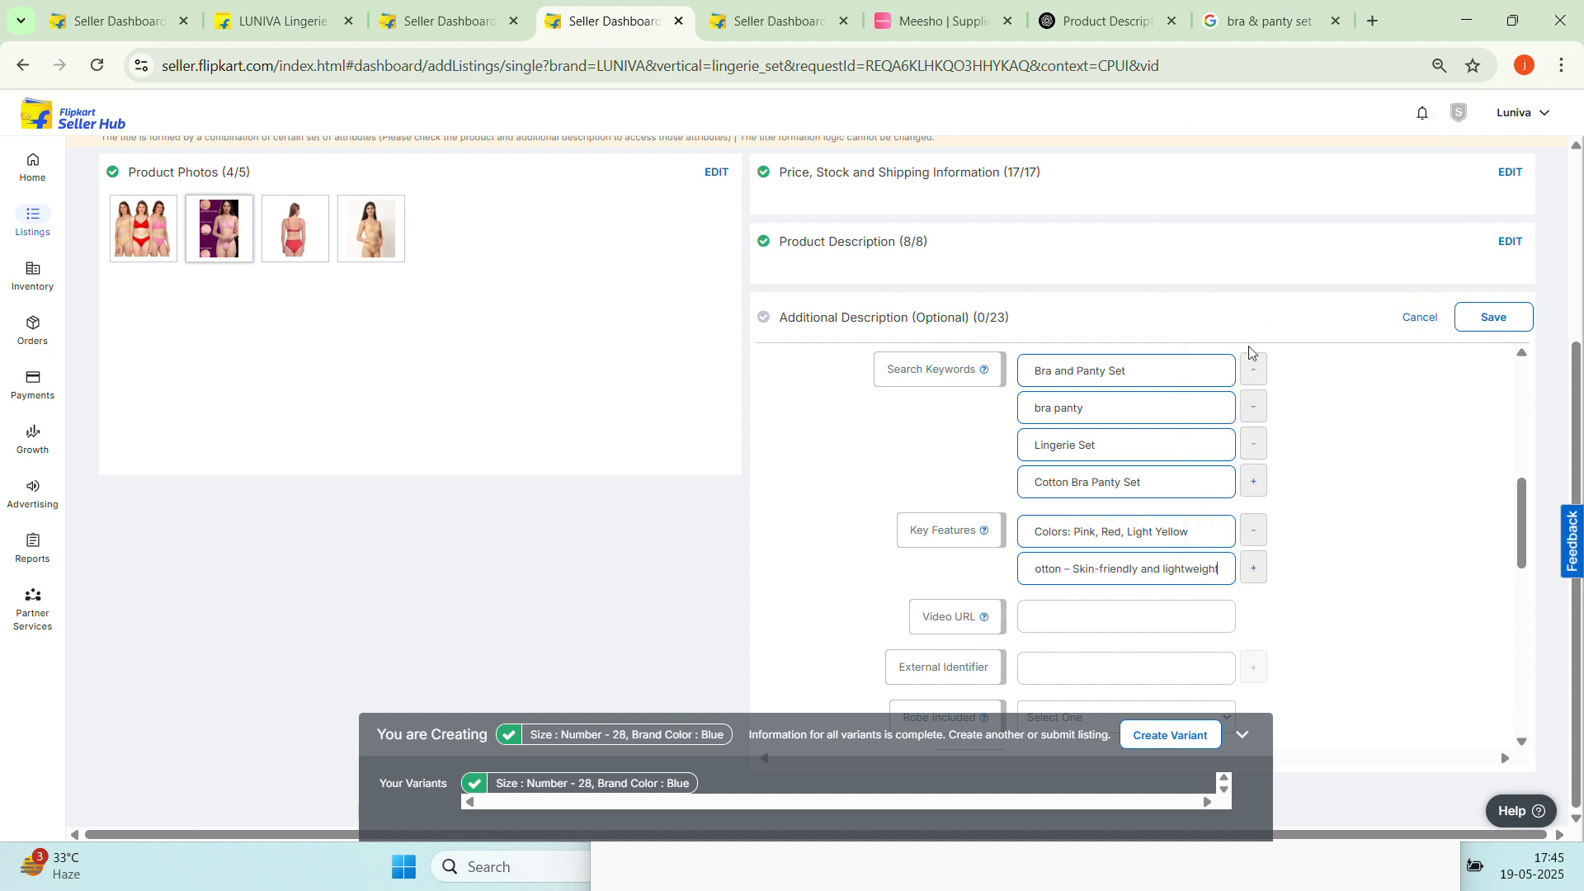
# Fill the External Identifier with the saved suggestion "Layered" and set Robe Included to No
pyautogui.scroll(-1, 1154, 629)
pyautogui.scroll(-1, 1154, 628)
pyautogui.click(1089, 511)
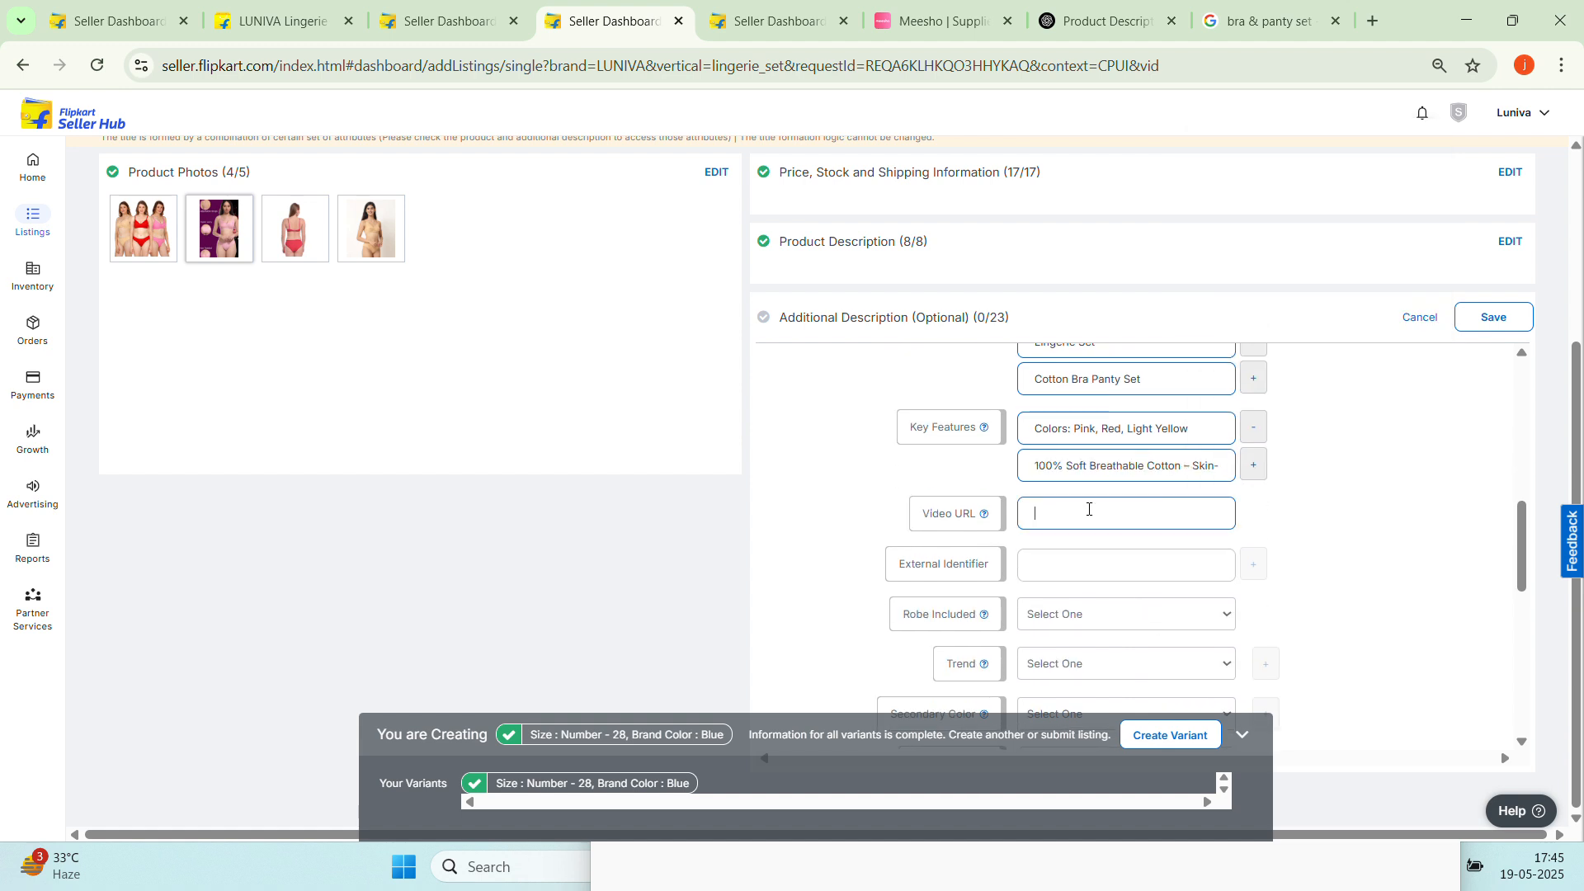
pyautogui.scroll(-2, 1144, 573)
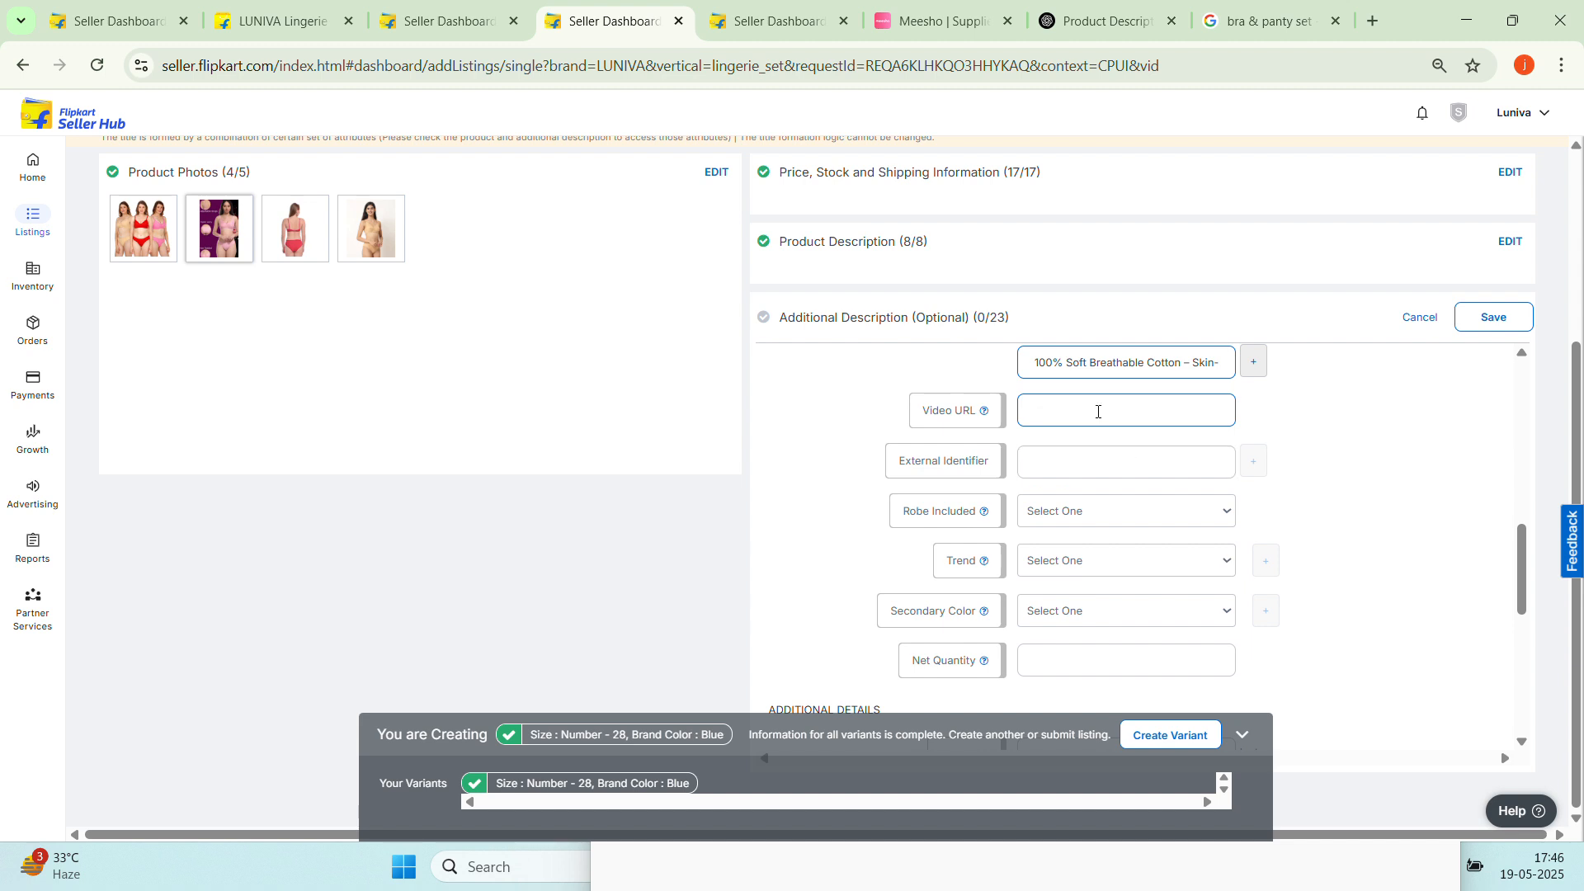
pyautogui.click(1103, 460)
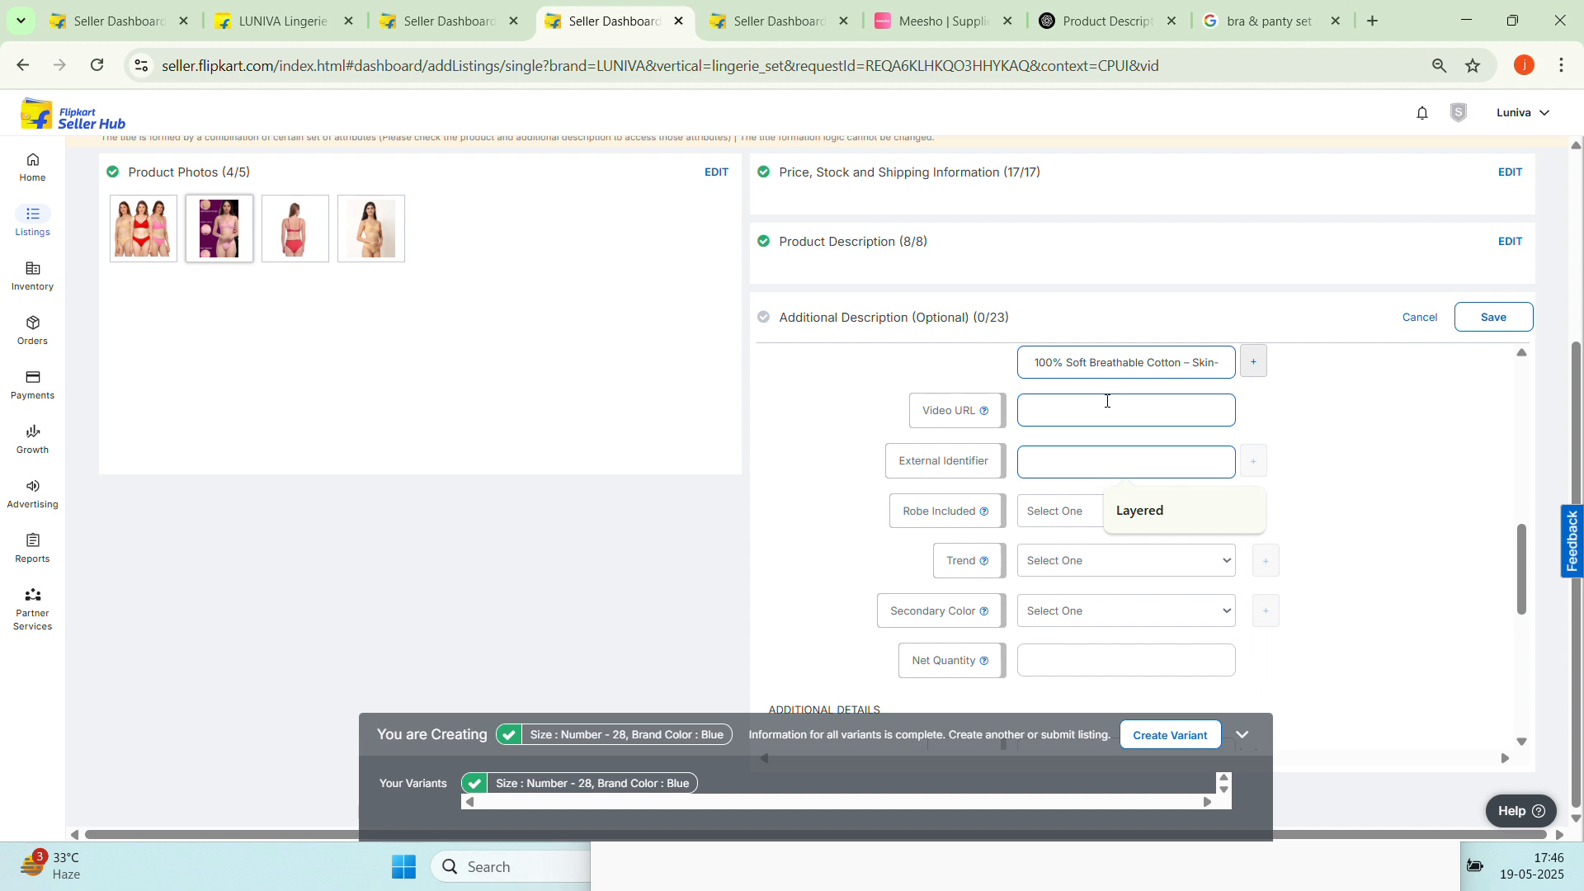
pyautogui.click(1101, 464)
pyautogui.click(1167, 512)
pyautogui.click(1167, 512)
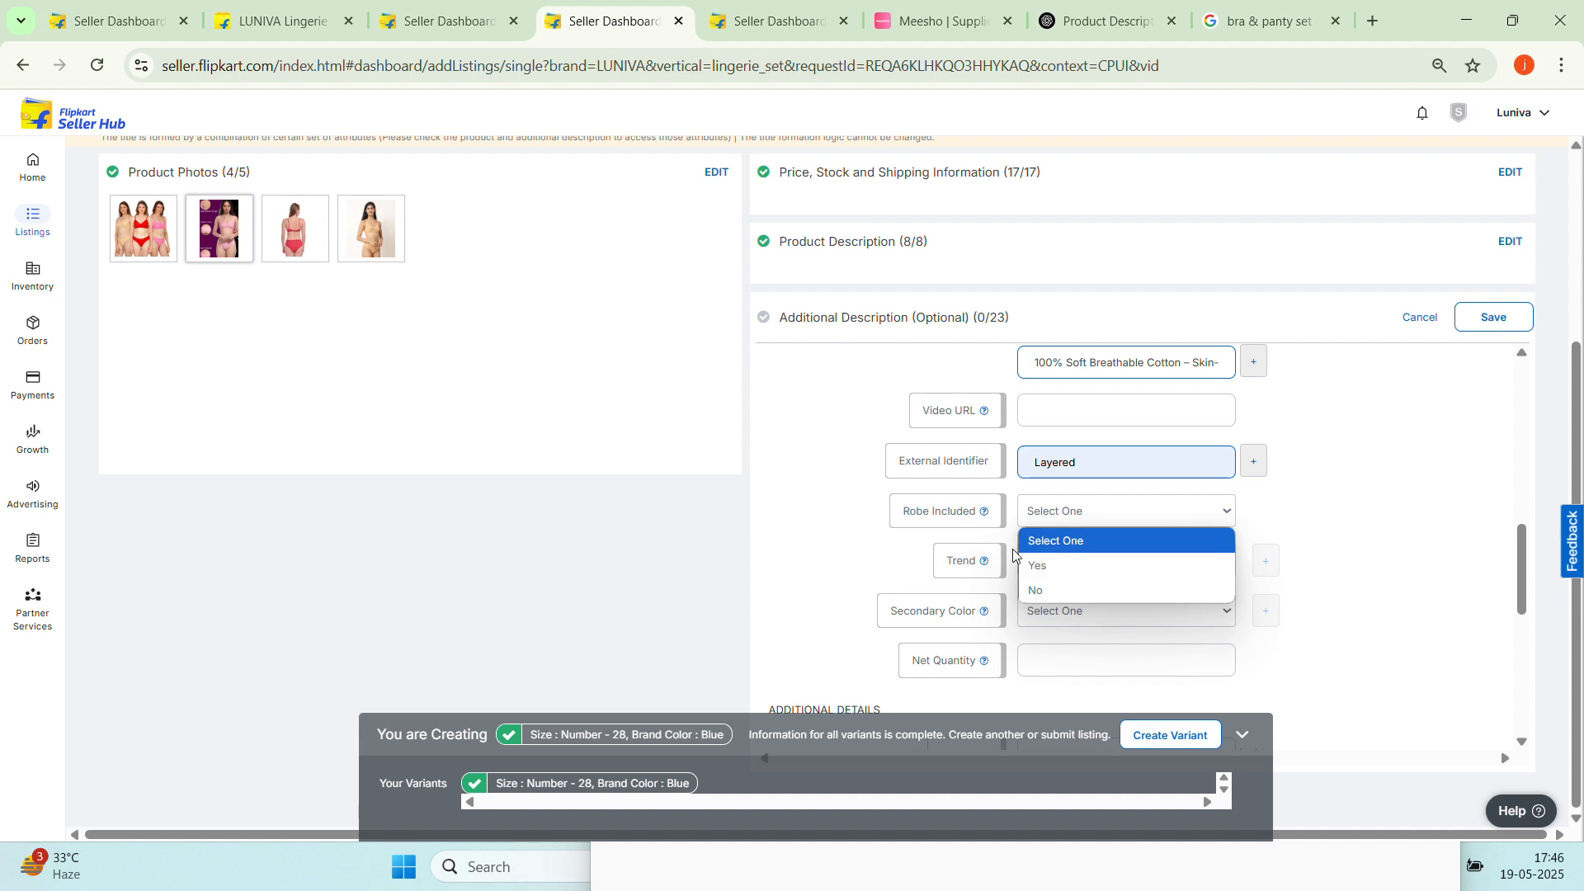
pyautogui.click(1038, 590)
# Set the Trend to Eyelash Lace and the Secondary Color to Multicolor
pyautogui.scroll(-1, 1061, 495)
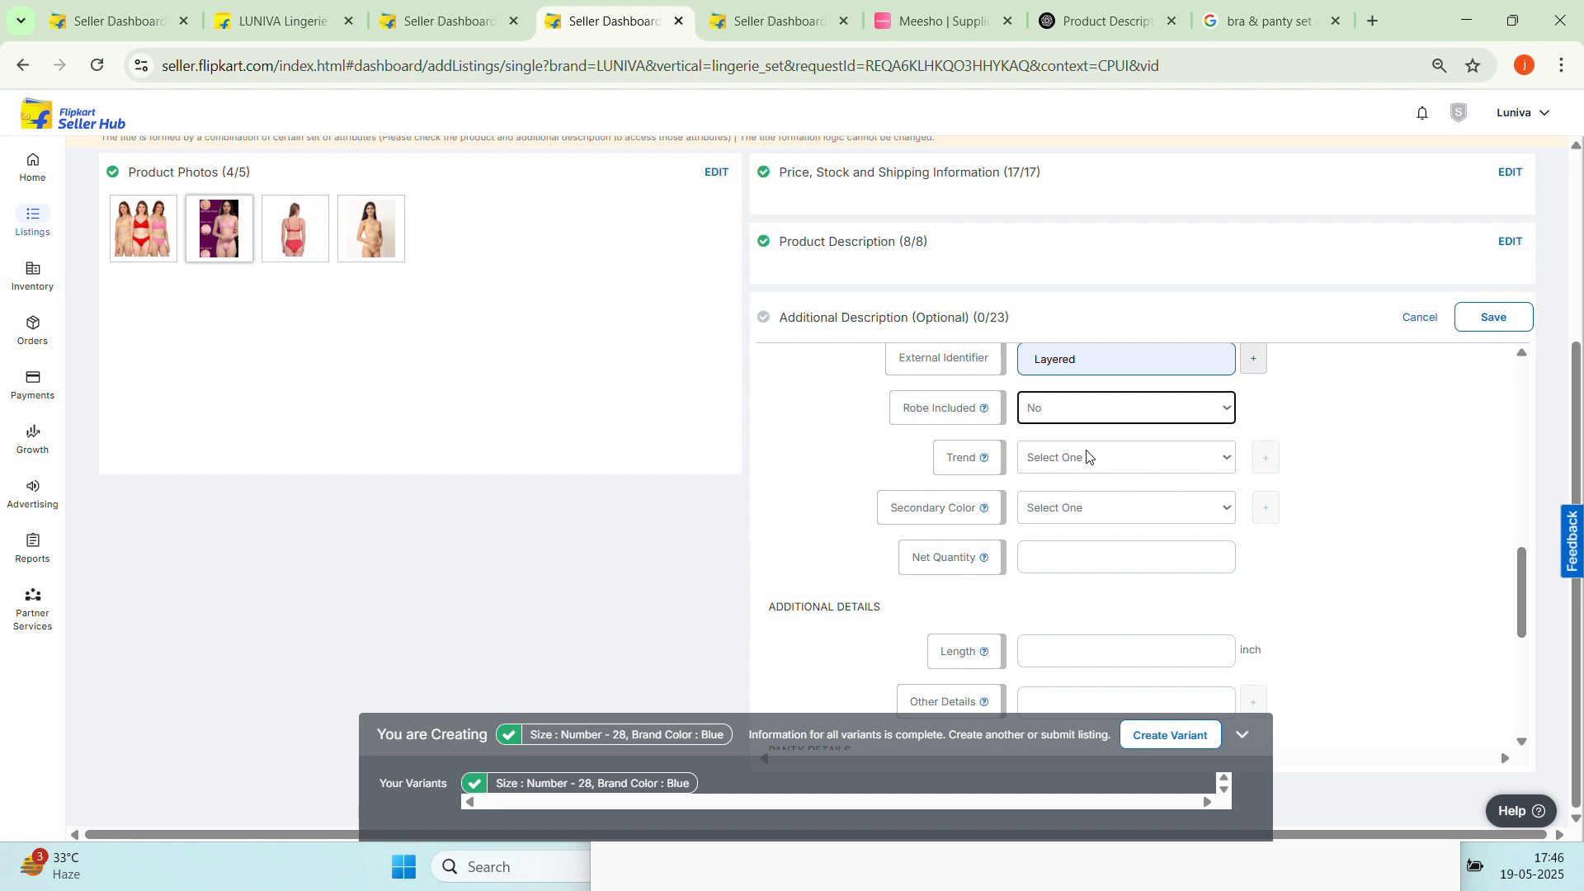
pyautogui.click(1129, 463)
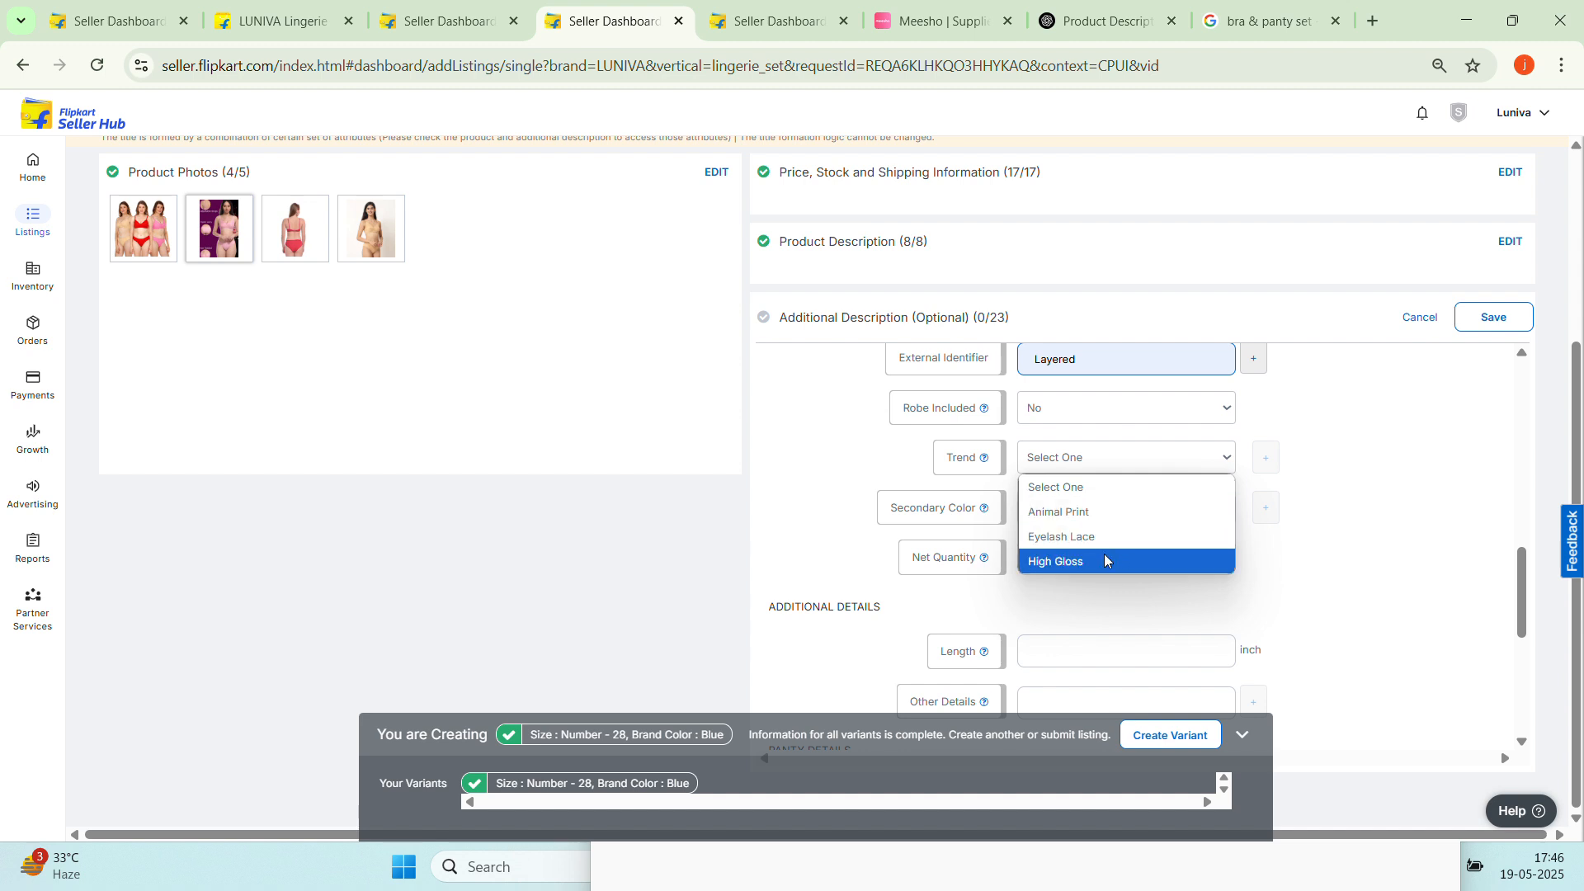
pyautogui.click(1110, 536)
pyautogui.click(1125, 510)
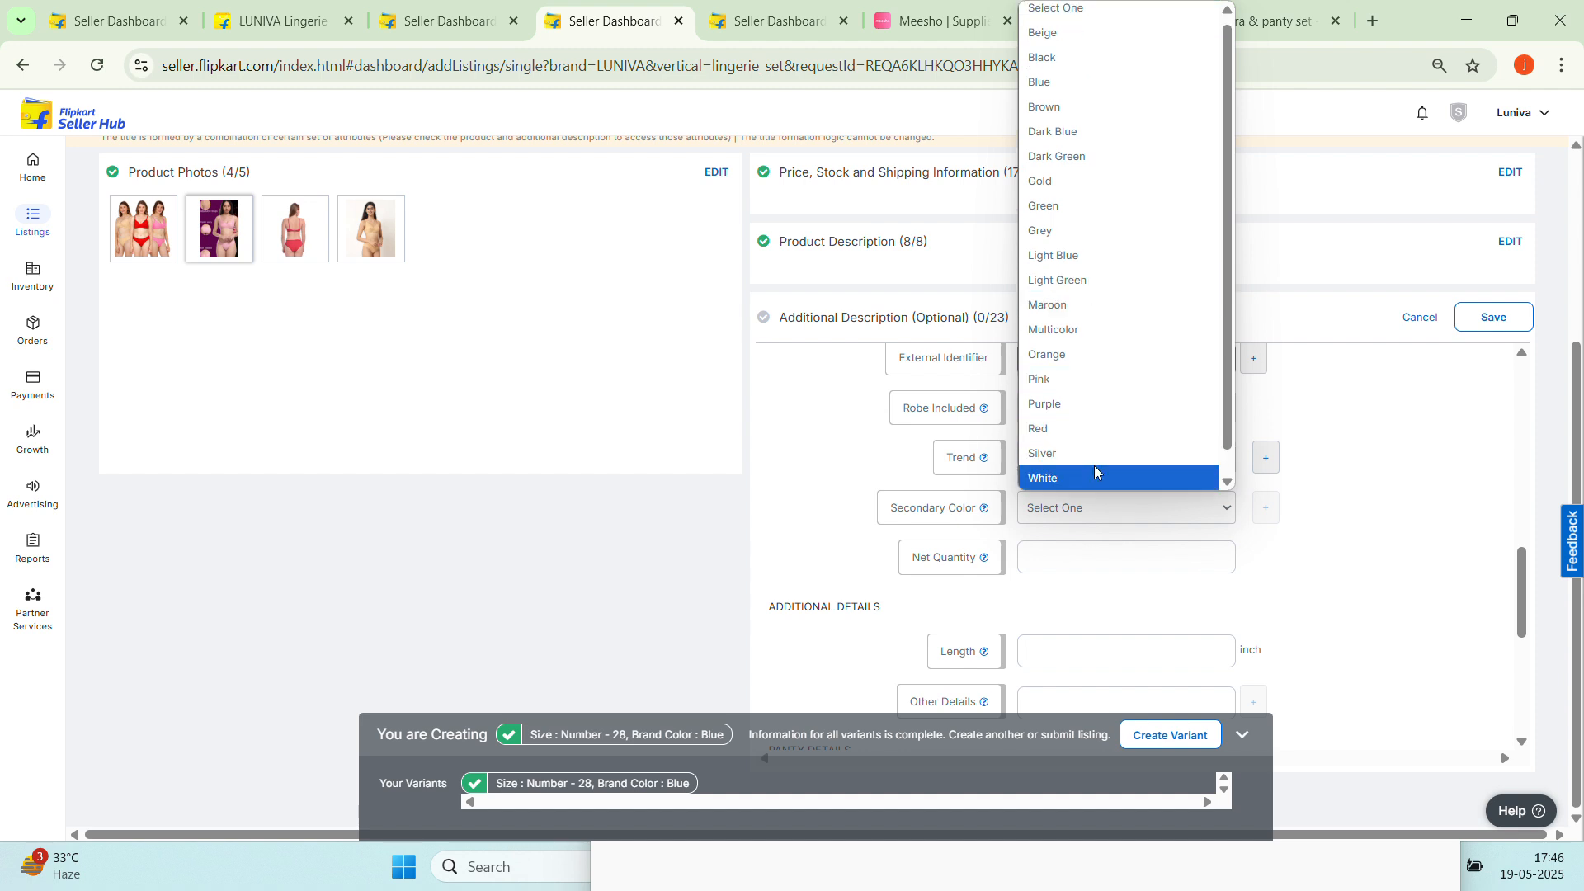
pyautogui.click(1109, 330)
# Set the Net Quantity to 3
pyautogui.click(1160, 556)
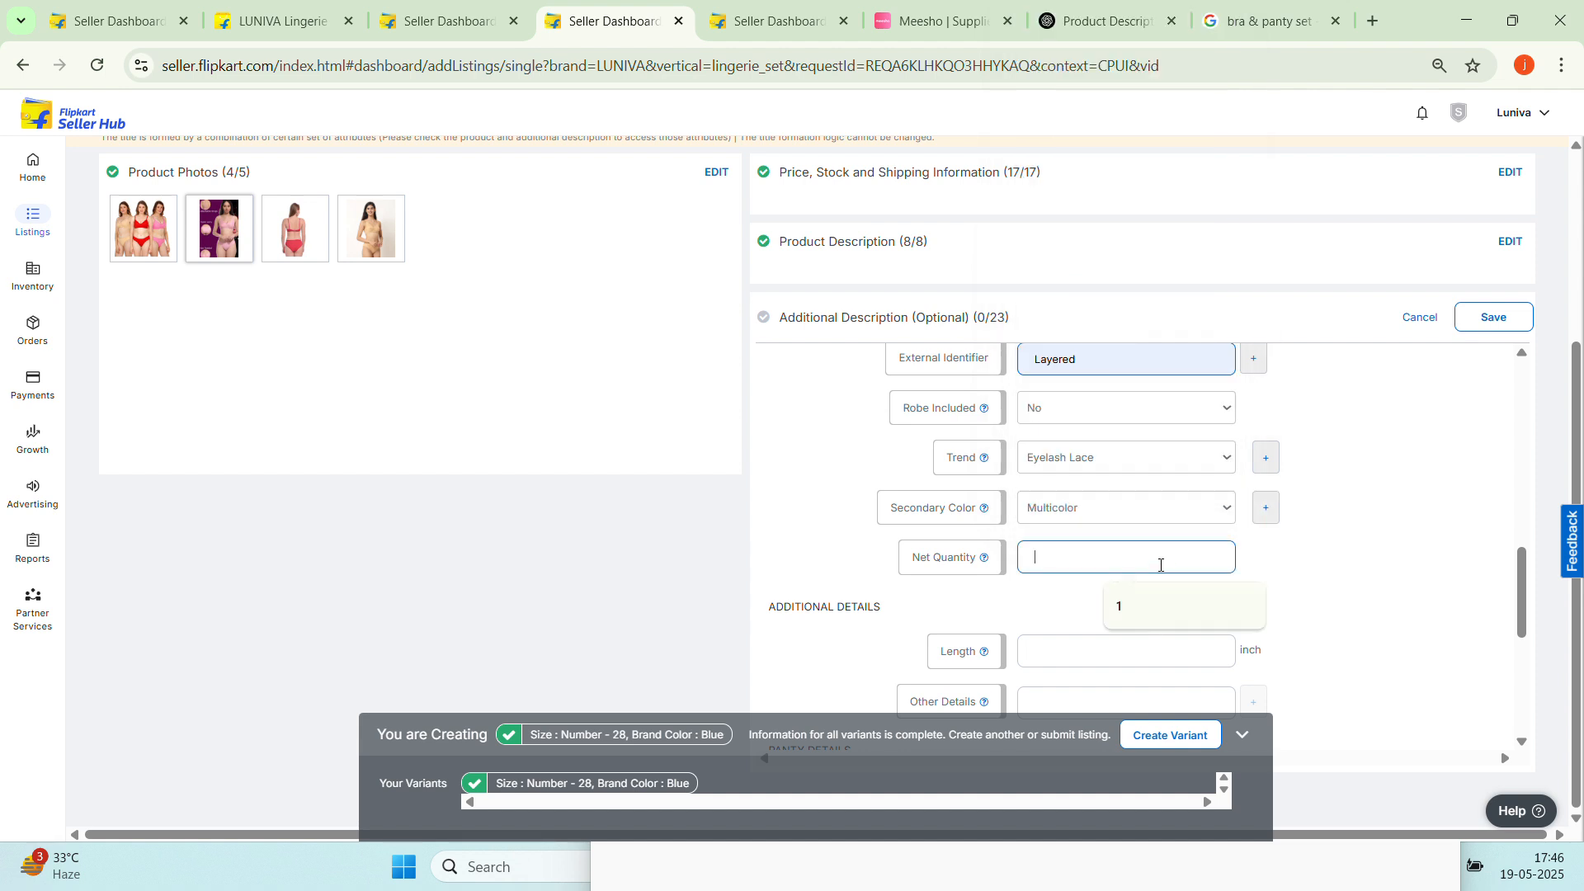
pyautogui.click(1155, 618)
pyautogui.scroll(-1, 1315, 587)
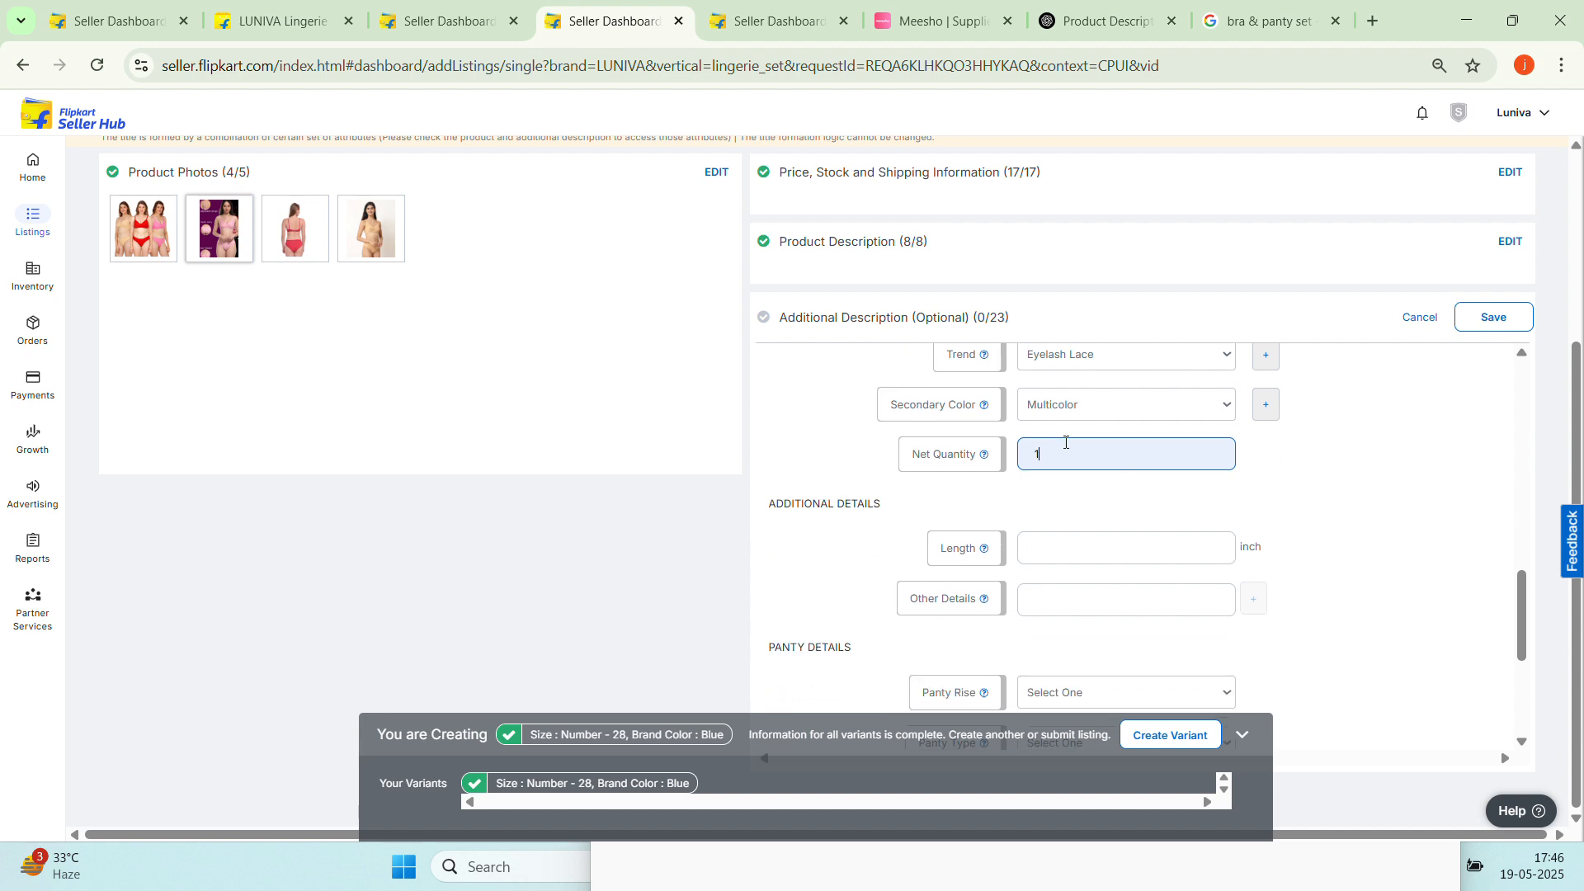
pyautogui.press('BackSpace')
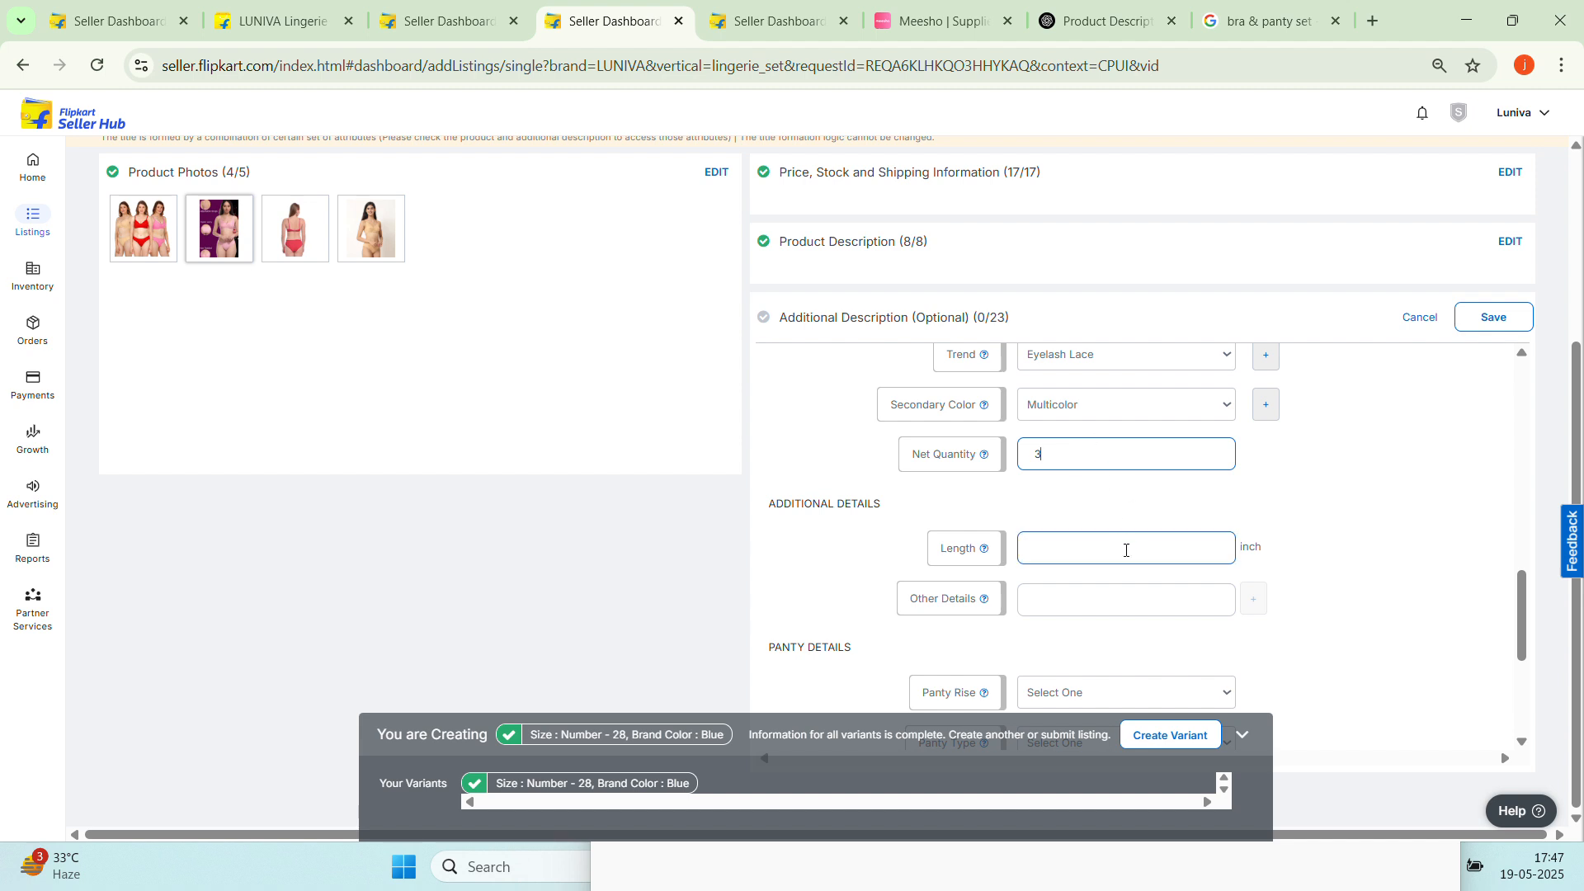
# Under Additional Details, set the Length to 10 inch and fill Other Details with the saved "Premium Quality woman cotton bra" suggestion
pyautogui.scroll(-1, 1126, 550)
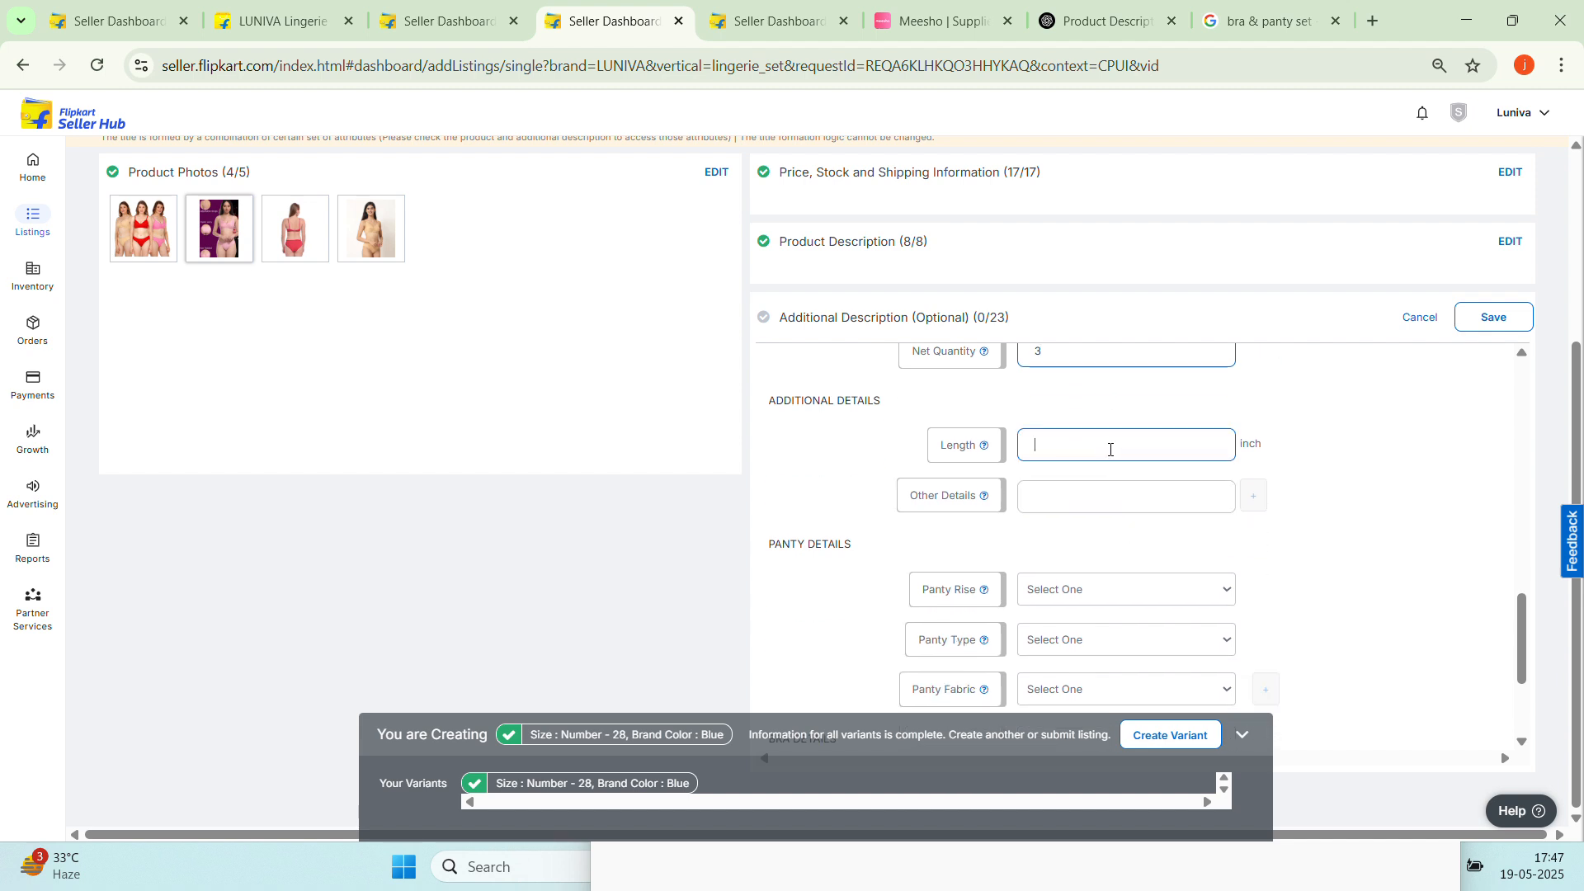
pyautogui.write('10')
pyautogui.click(1132, 500)
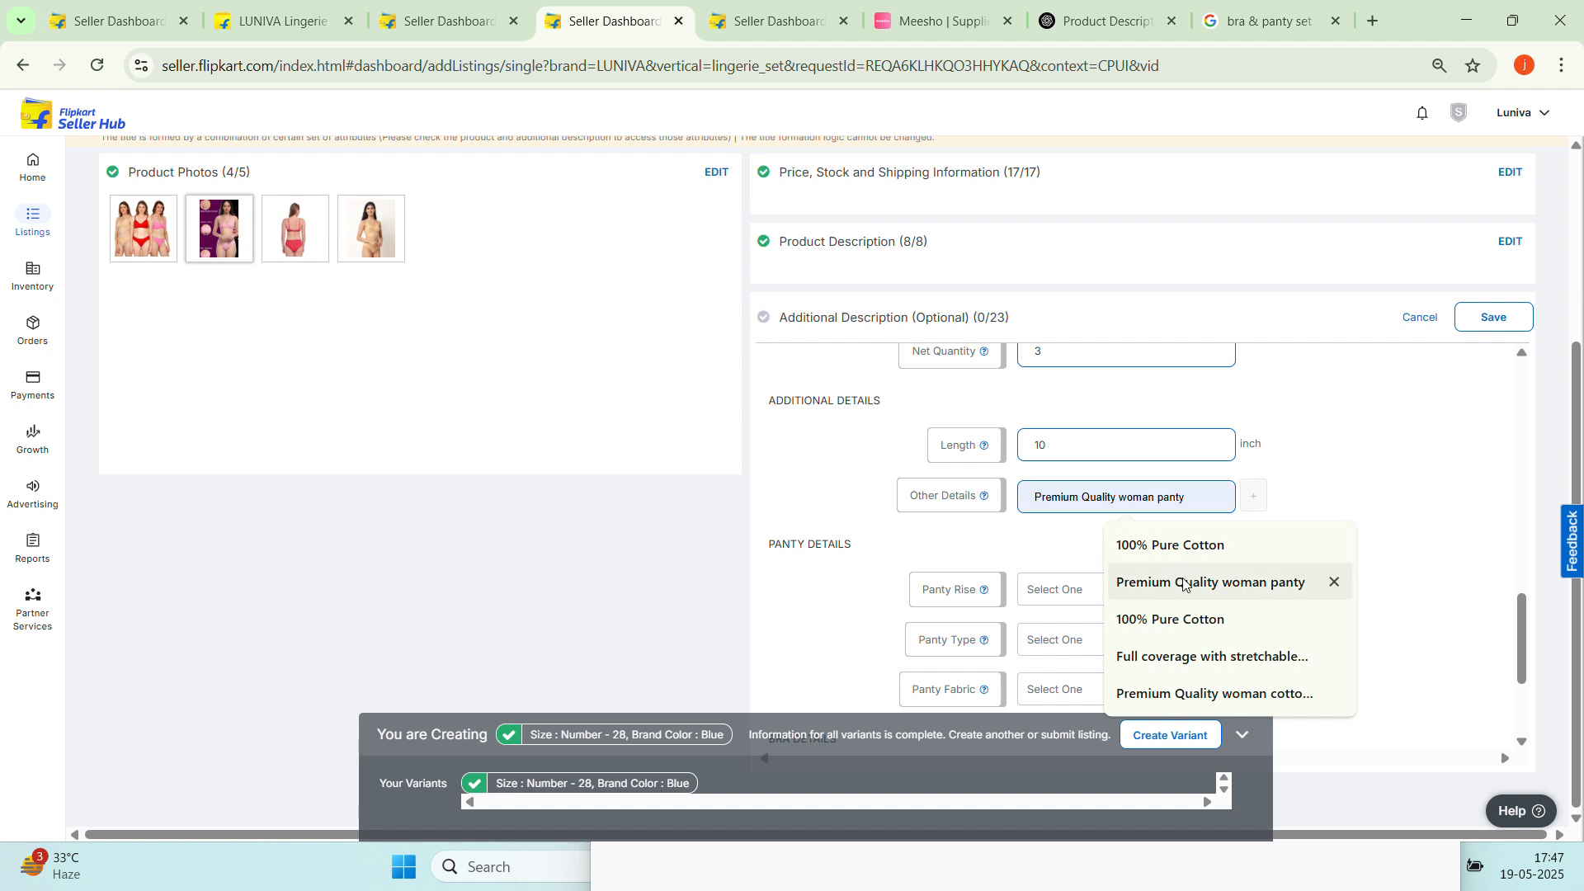
pyautogui.click(1213, 693)
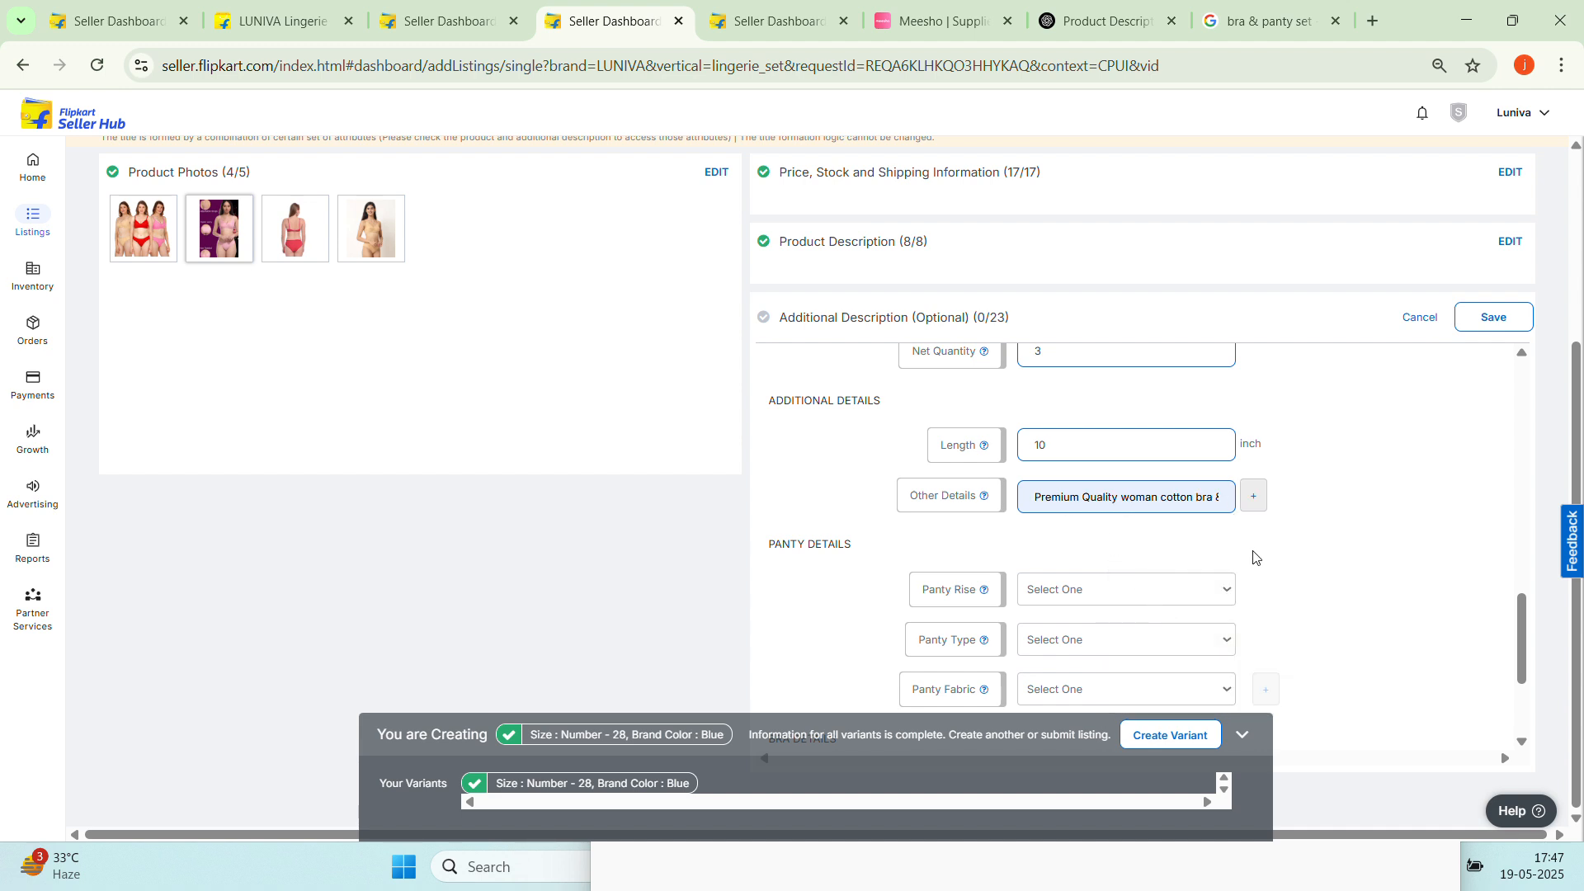
# Complete the Panty Details with Panty Rise Mid Rise, Panty Type Hipster and Panty Fabric Cotton
pyautogui.scroll(-1, 1249, 561)
pyautogui.click(1176, 493)
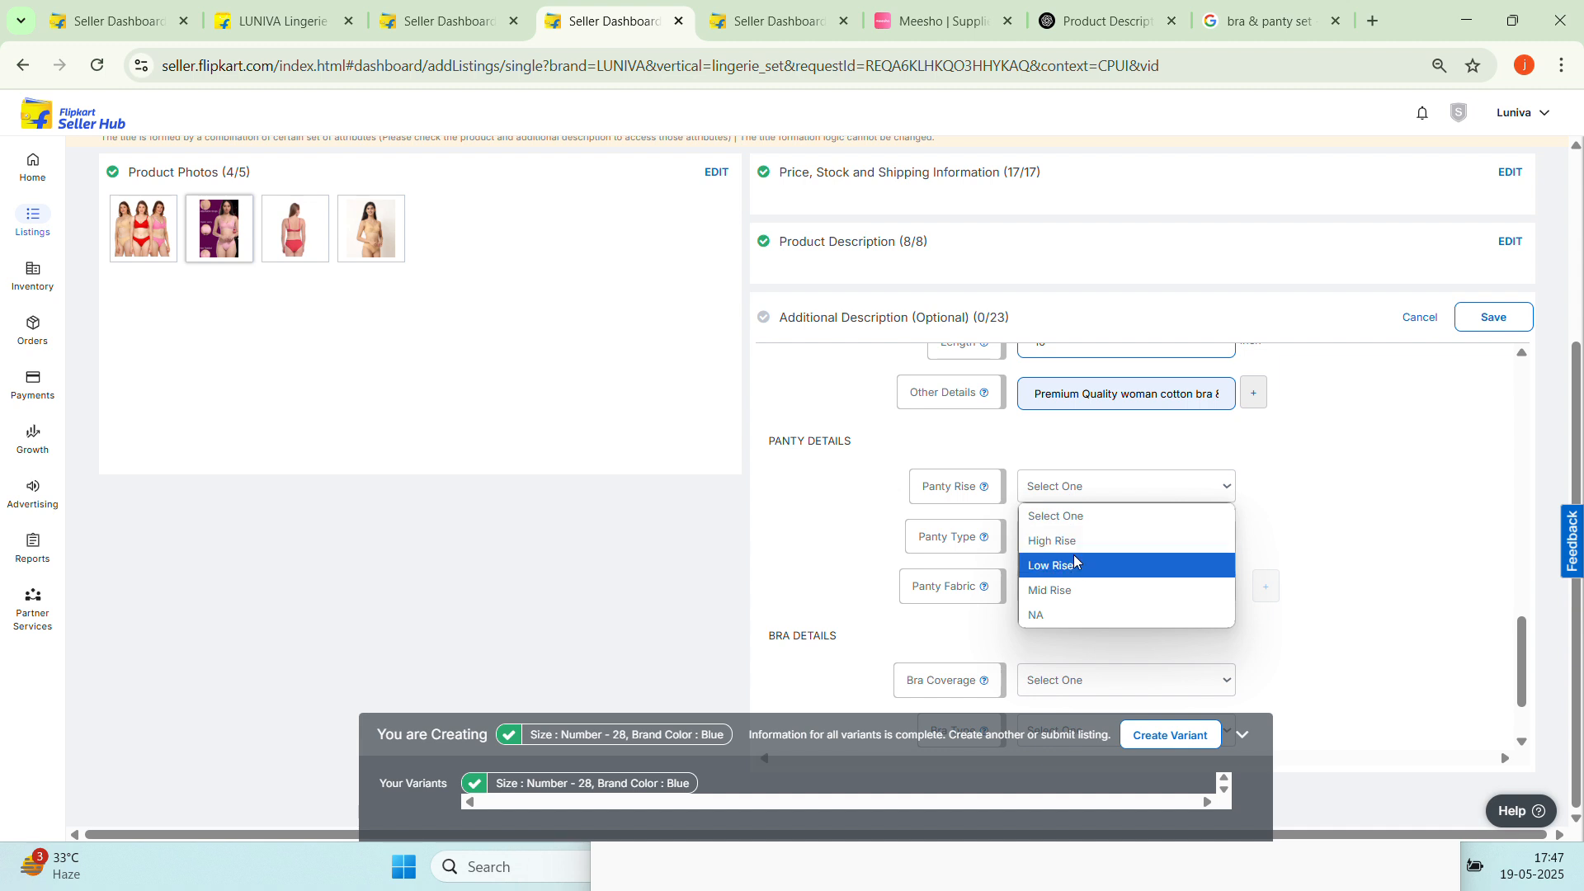
pyautogui.click(1079, 589)
pyautogui.click(1110, 535)
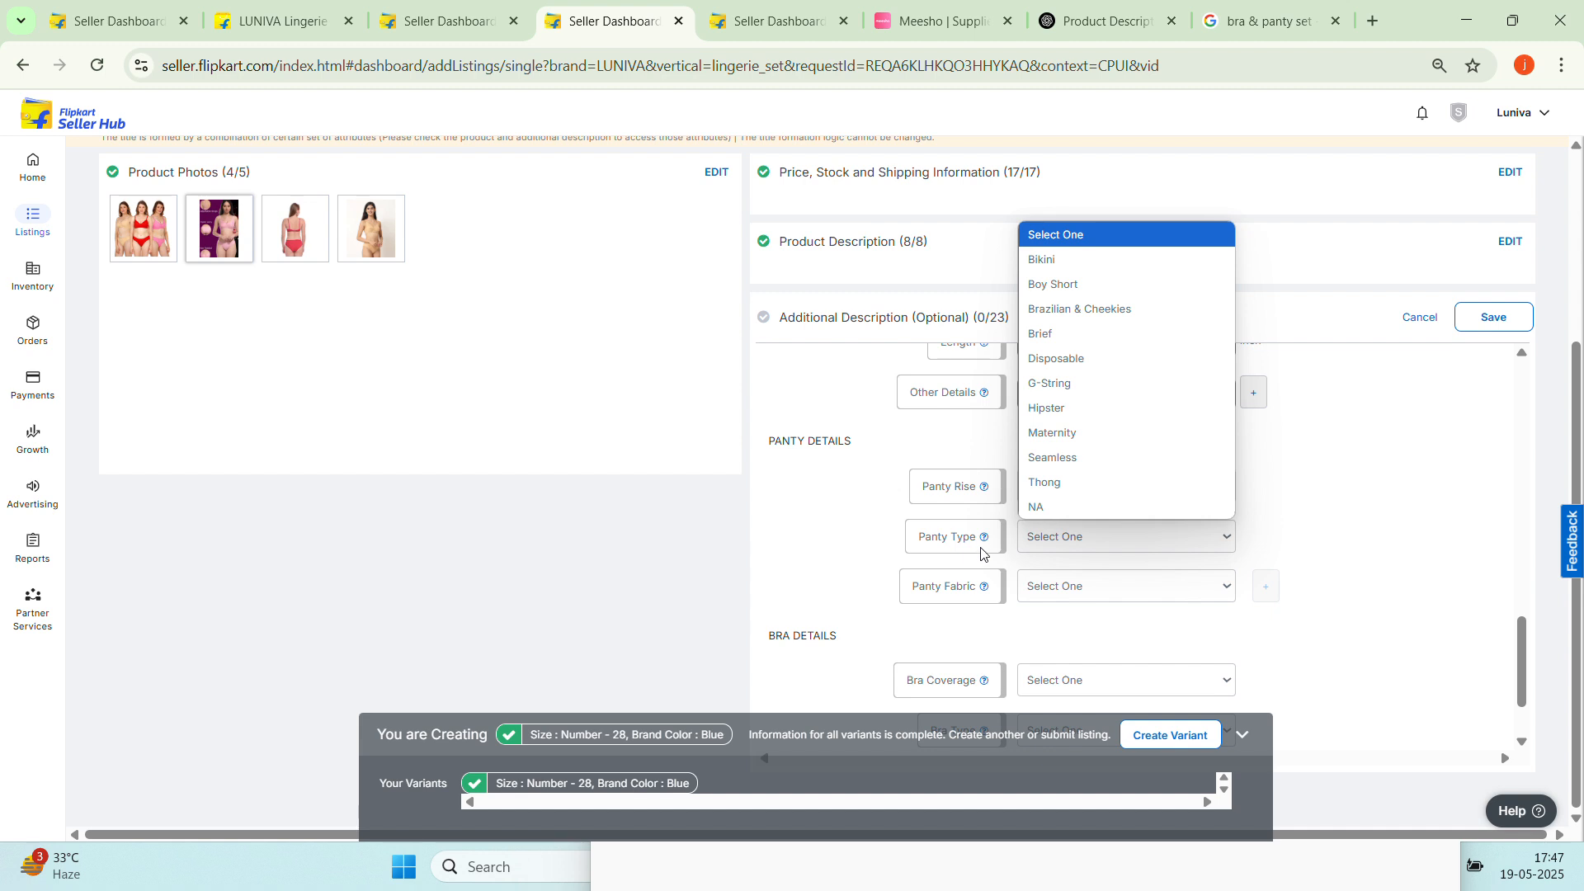
pyautogui.click(1114, 405)
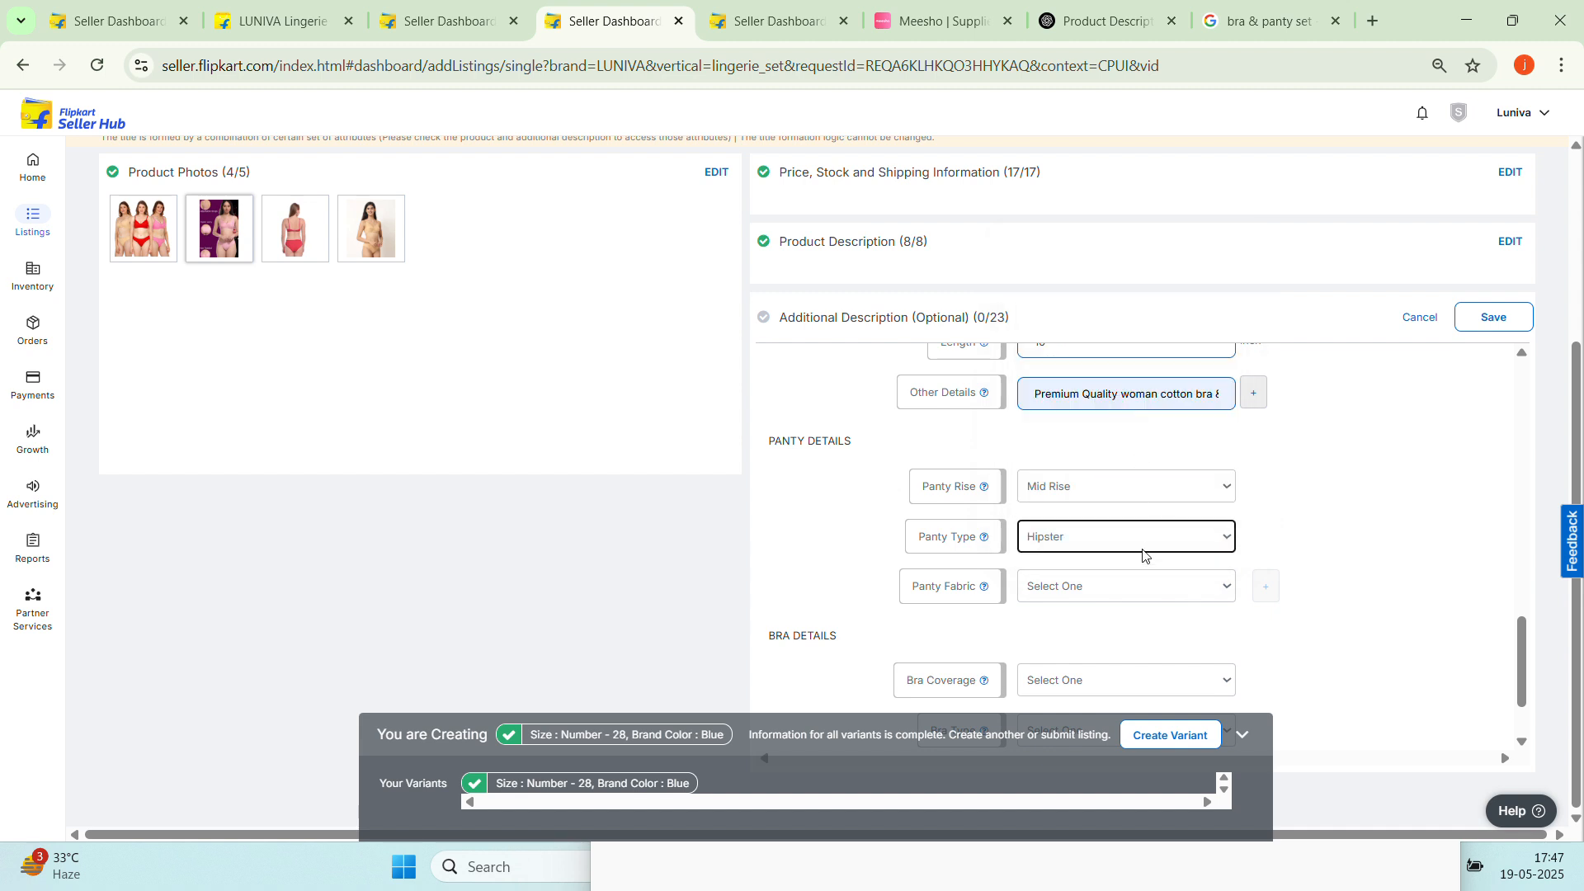
pyautogui.click(1134, 592)
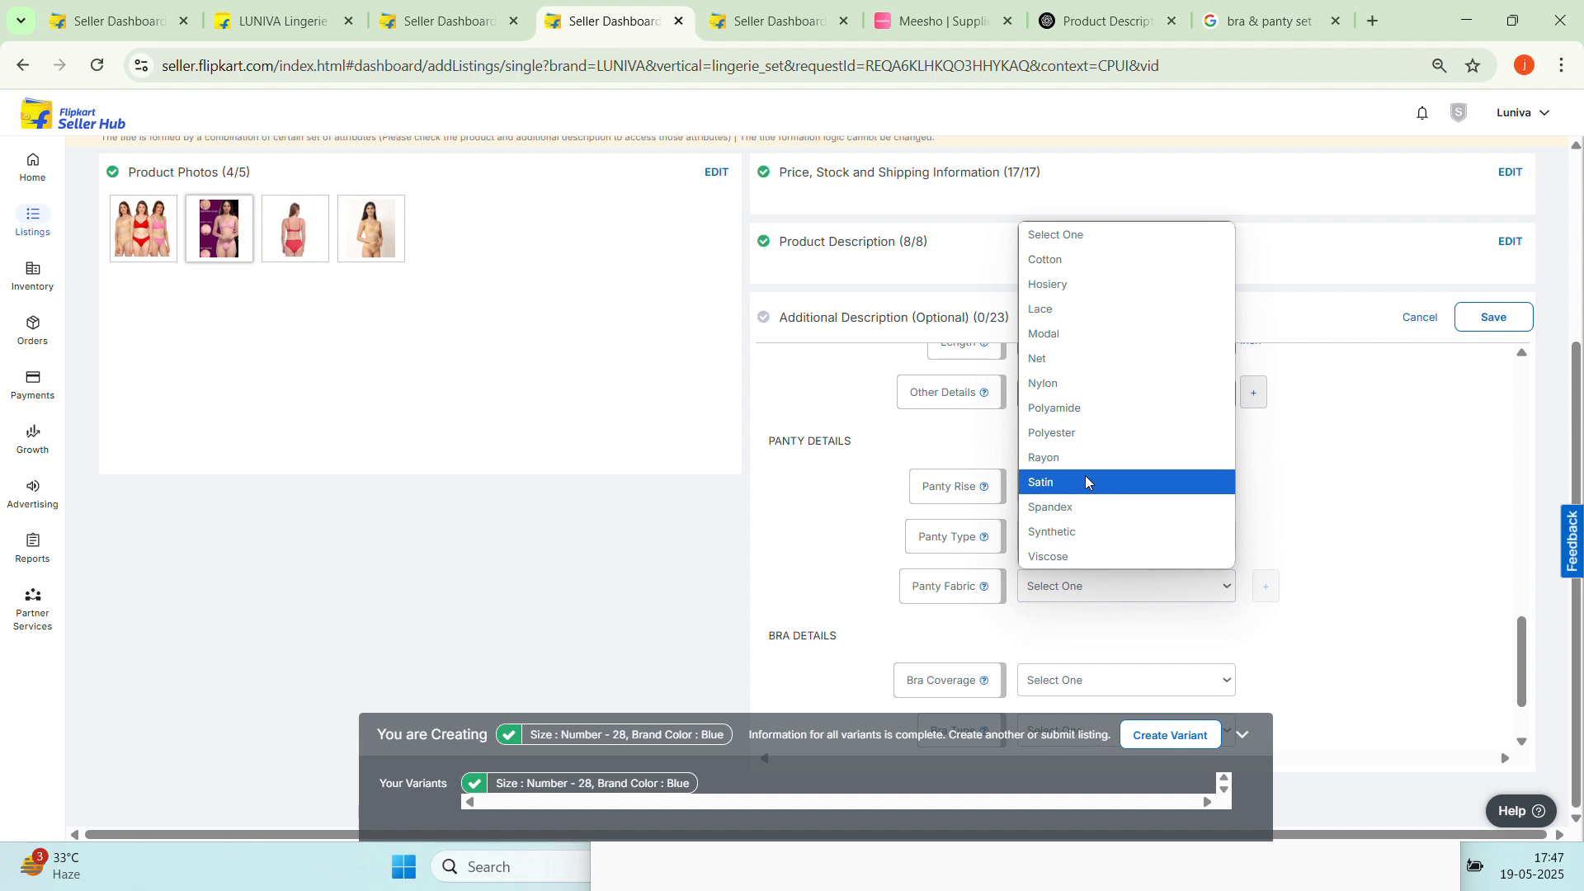
pyautogui.click(1073, 261)
# In the Bra Details, set Bra Coverage to Full Coverage and Bra Type to NA
pyautogui.scroll(-1, 1175, 593)
pyautogui.click(1159, 577)
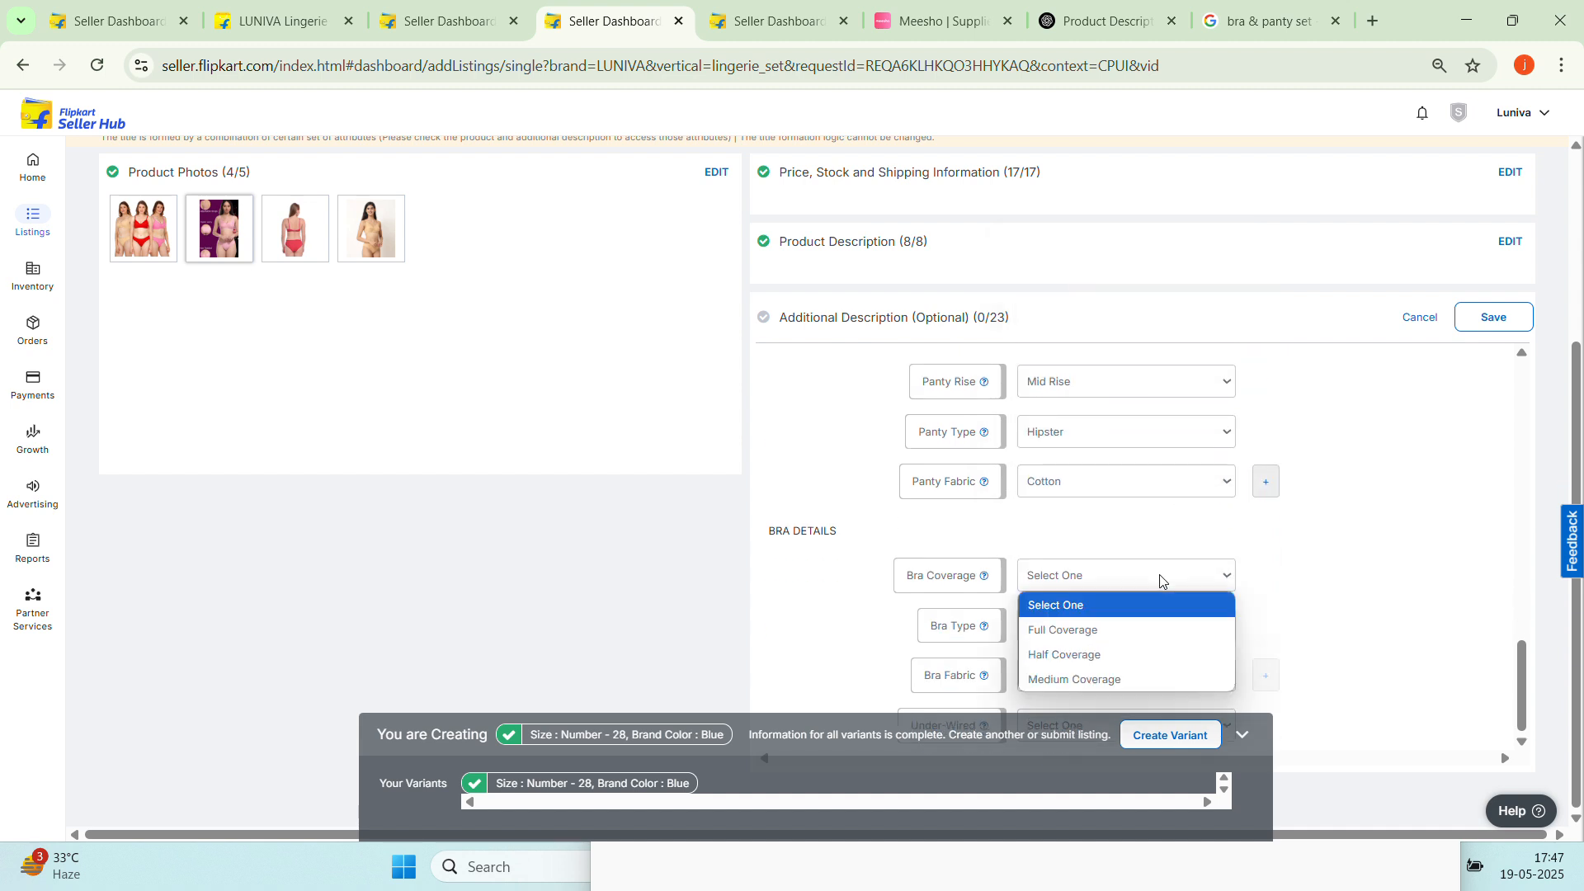
pyautogui.click(1136, 628)
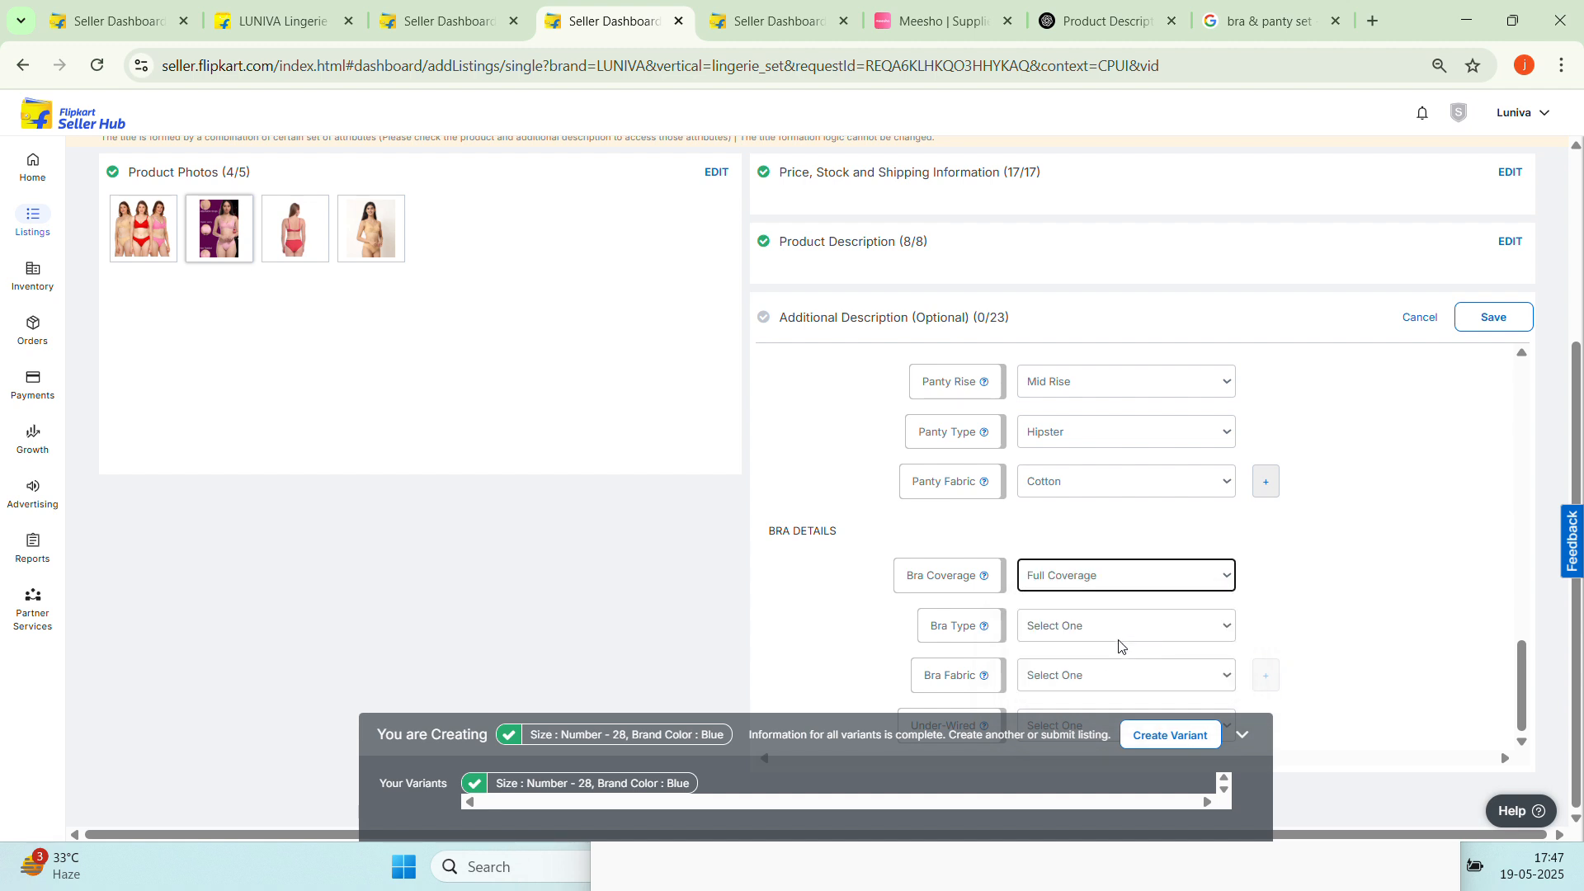
pyautogui.click(1119, 627)
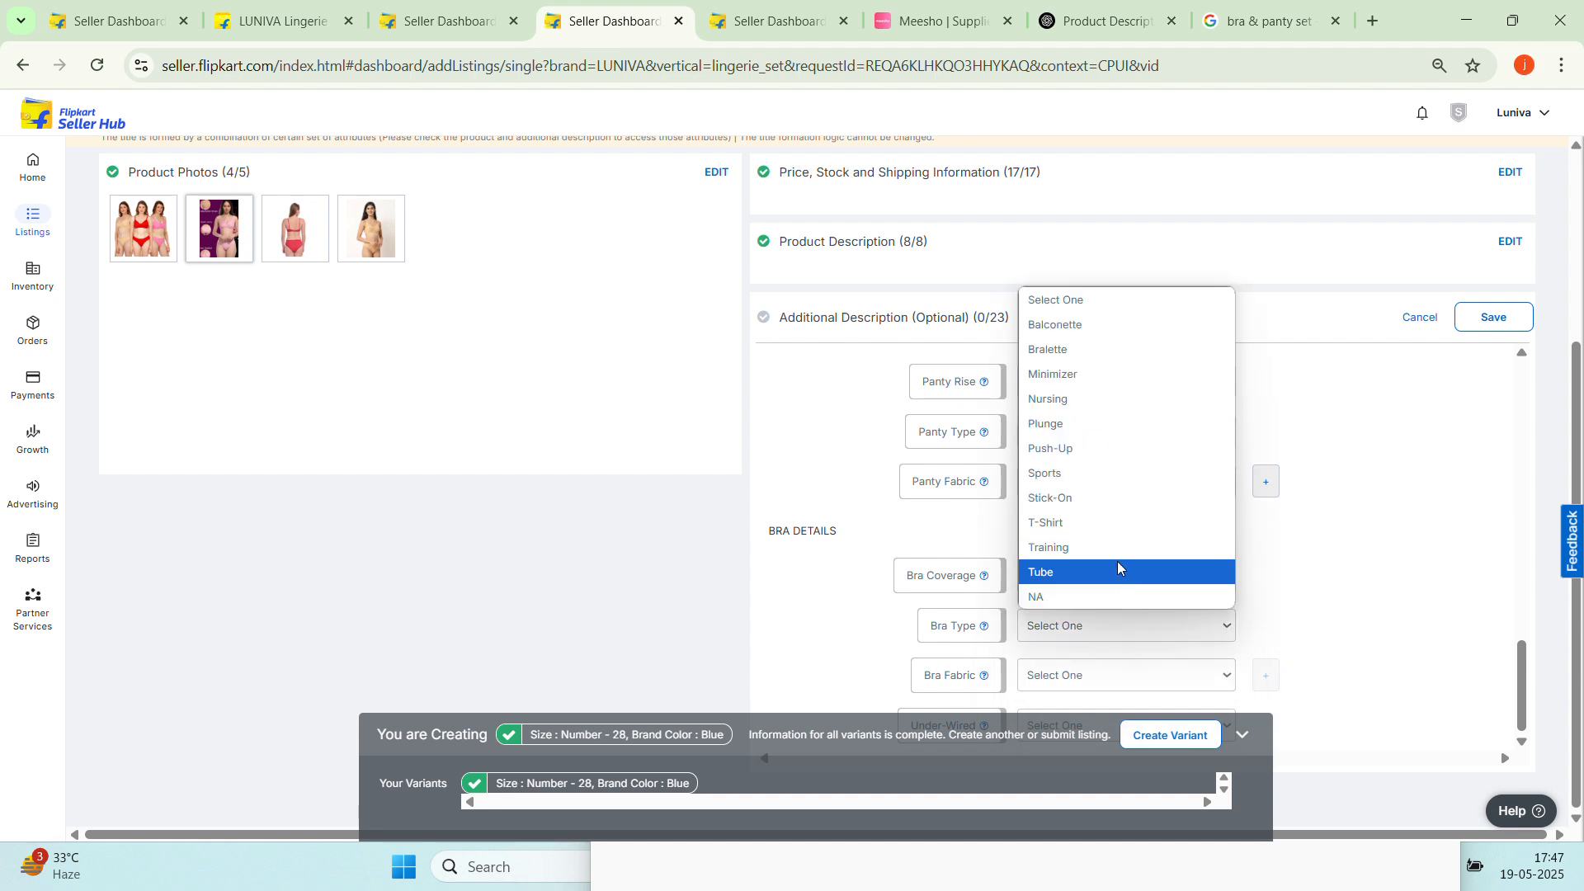
pyautogui.click(1115, 584)
# Set the Bra Fabric to Cotton and Under-Wired to No, collapsing the variants panel that covers the last field
pyautogui.click(1132, 673)
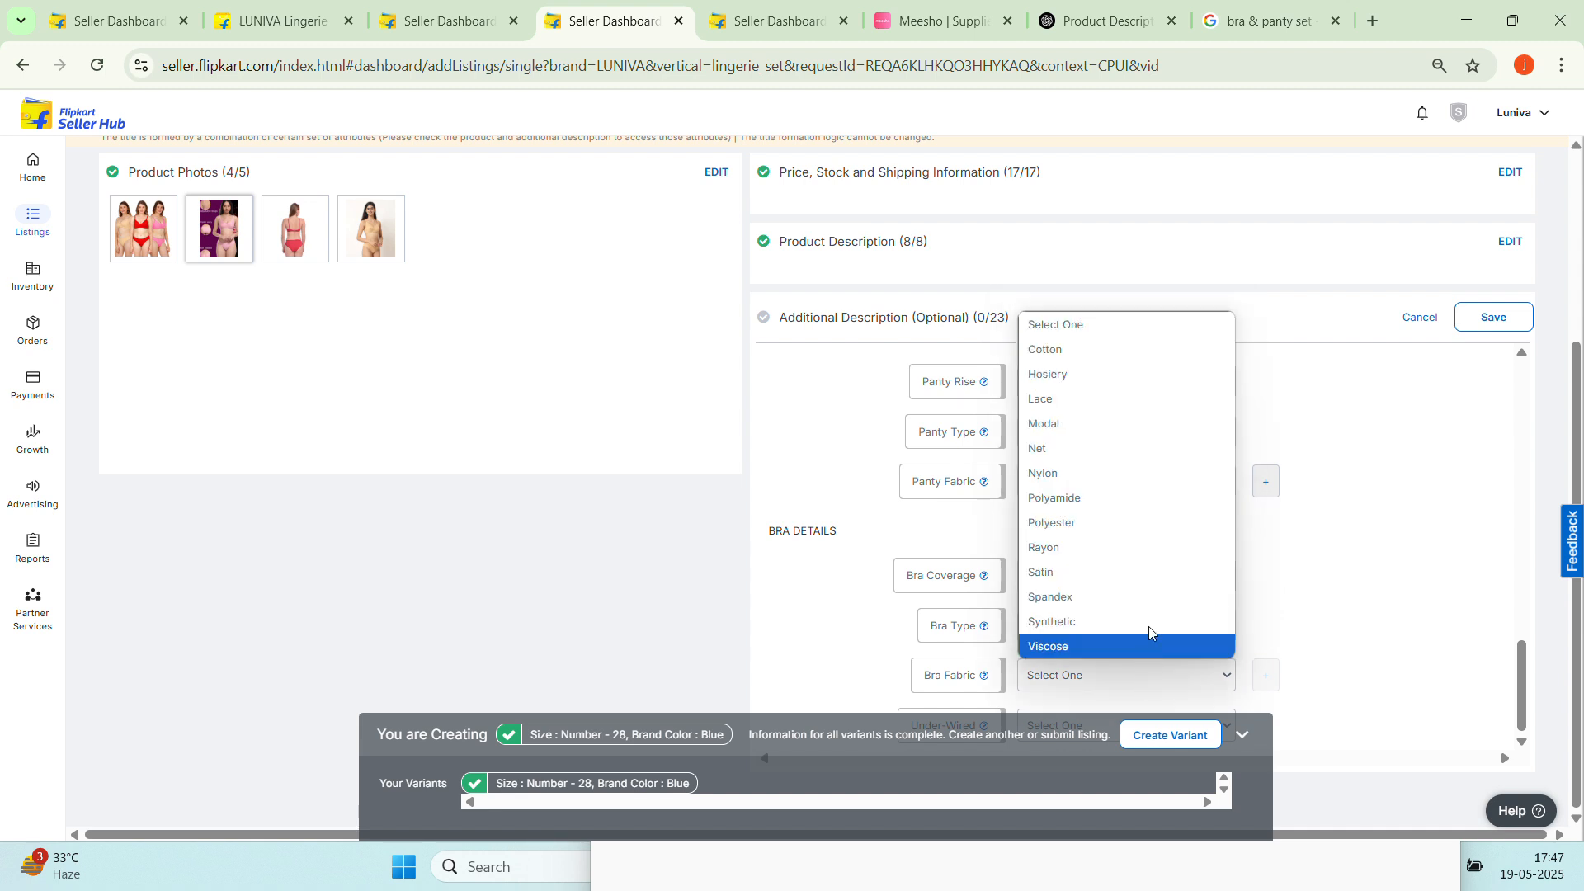
pyautogui.click(1086, 357)
pyautogui.click(1242, 735)
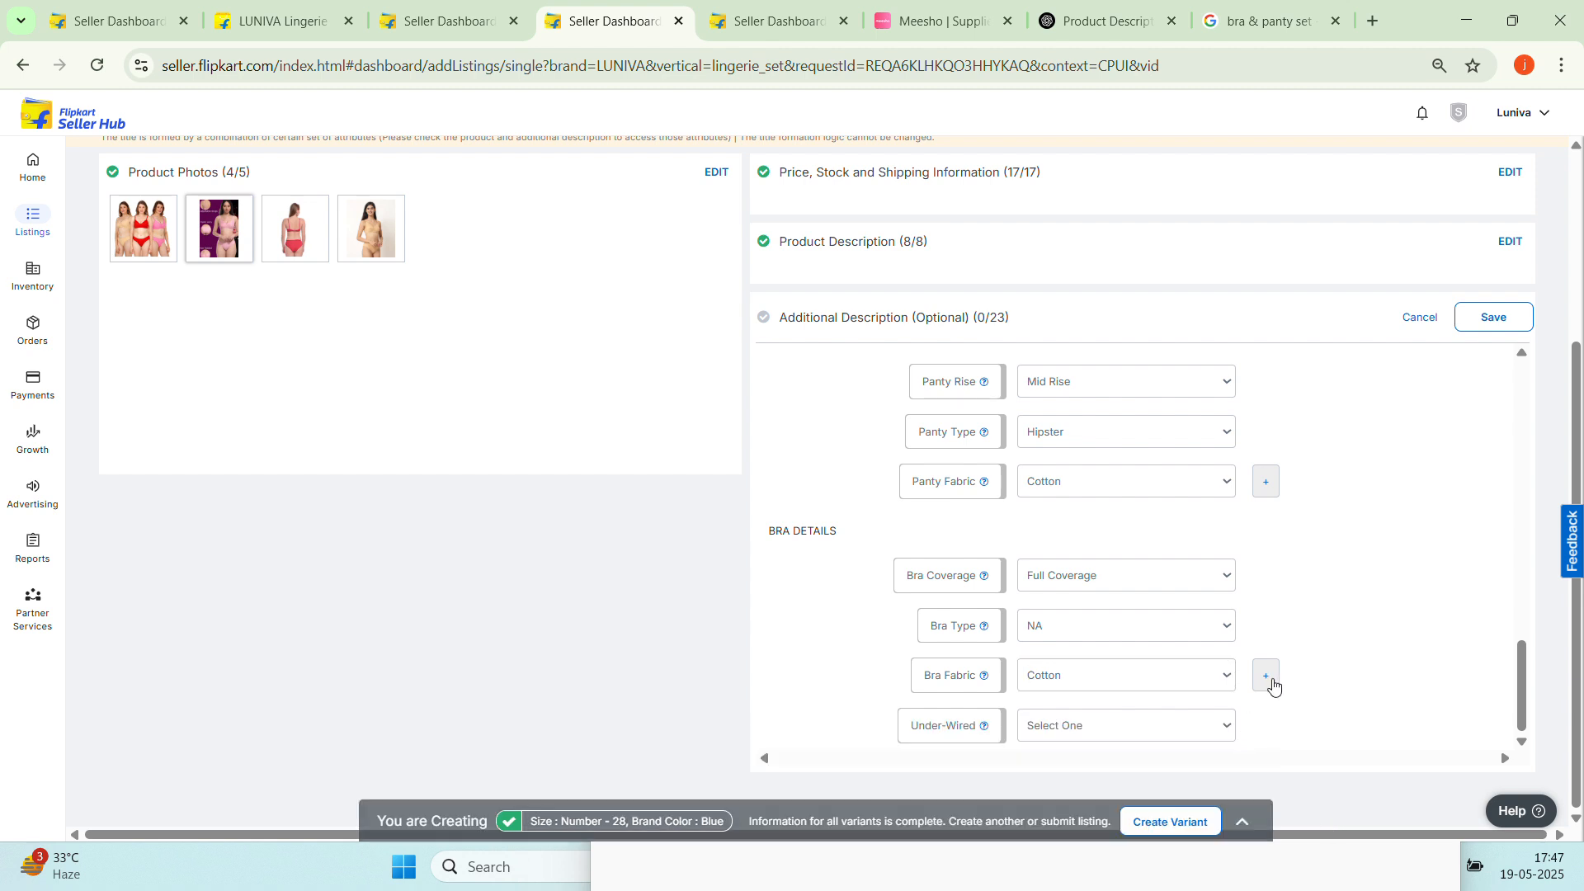
pyautogui.click(1177, 730)
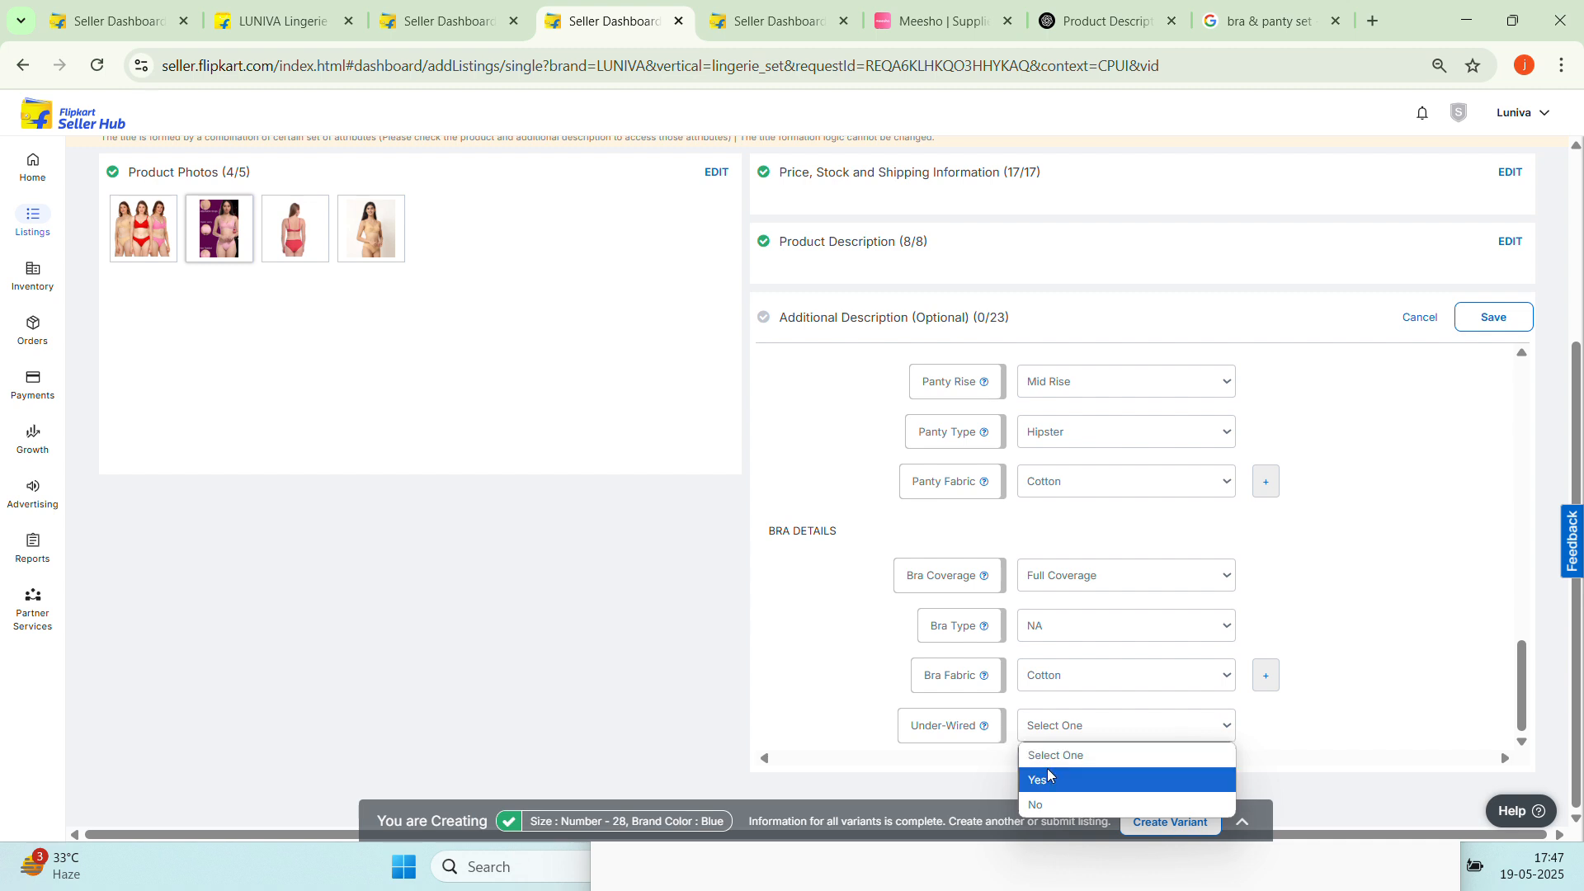
pyautogui.click(1051, 804)
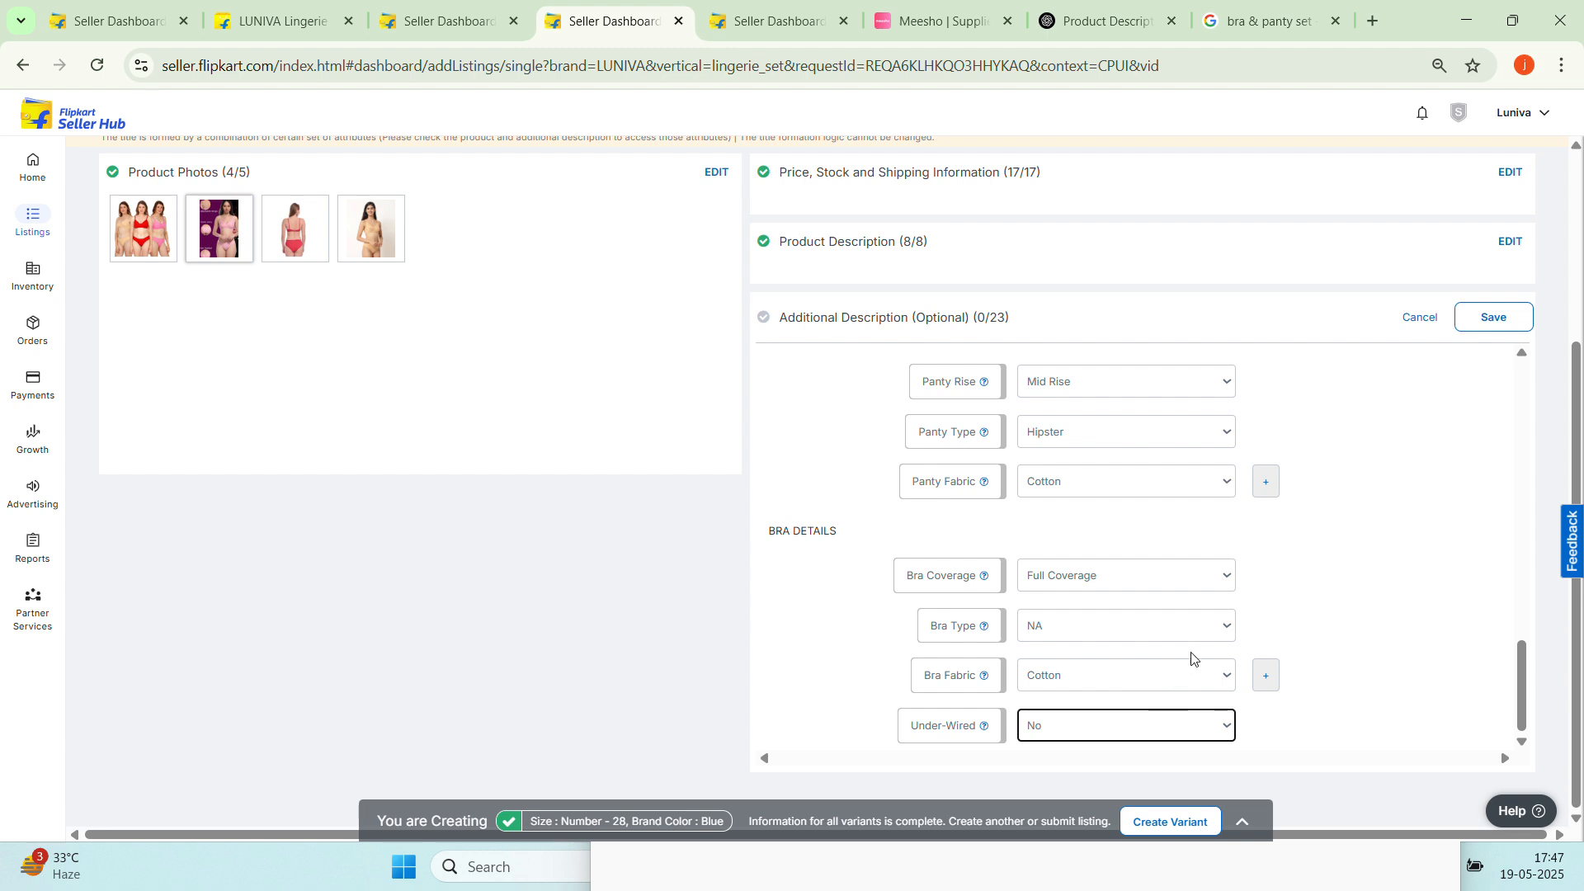
# Save the additional description and start defining a new size for a product variant
pyautogui.click(1494, 320)
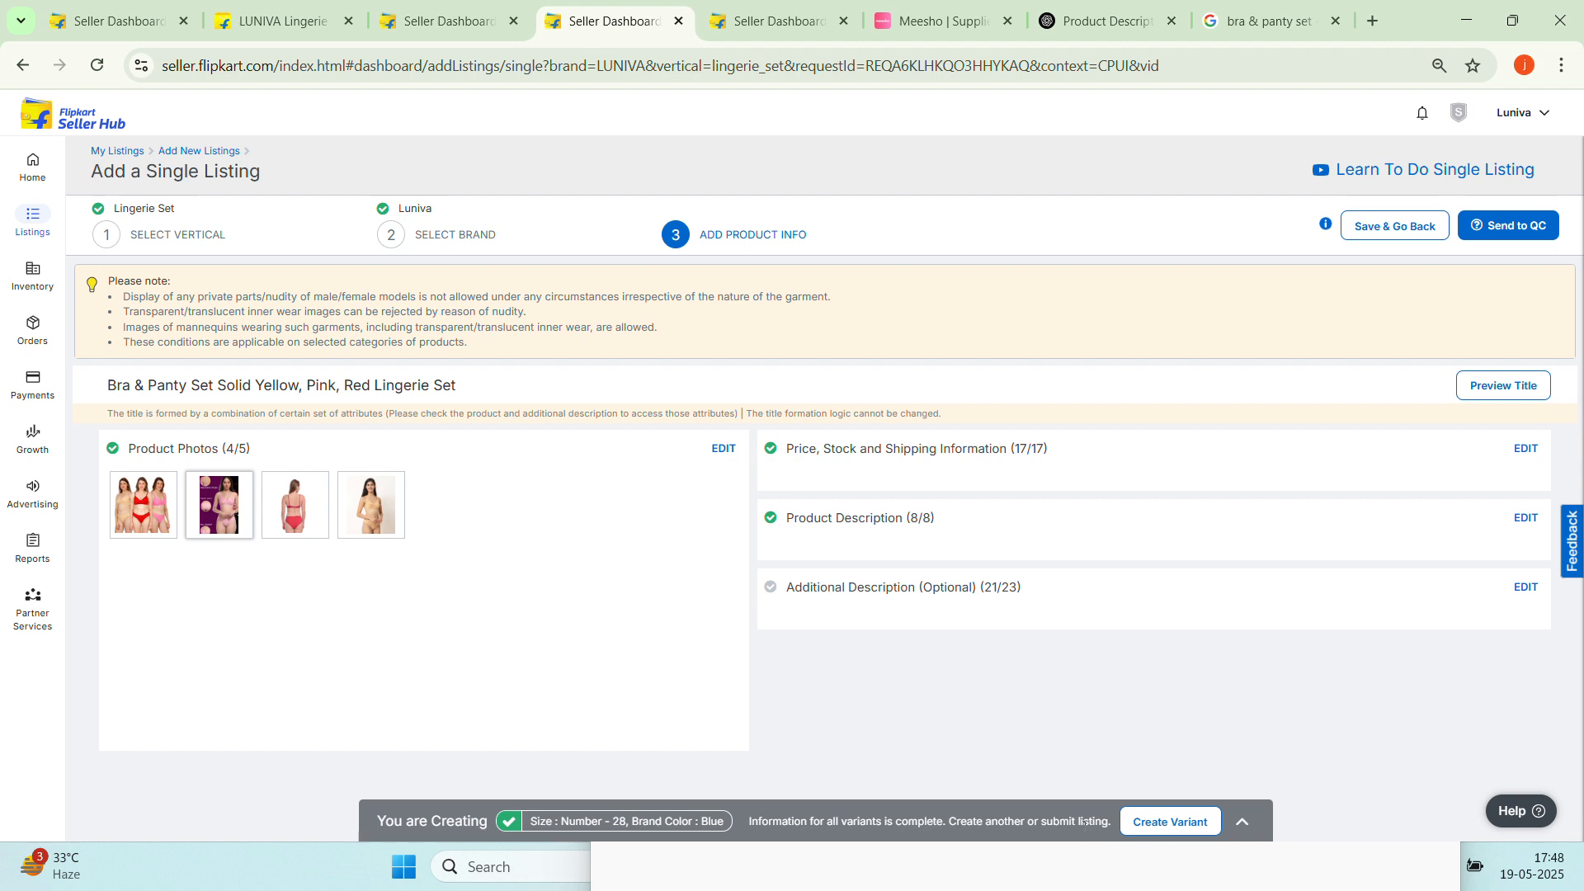
pyautogui.click(1185, 820)
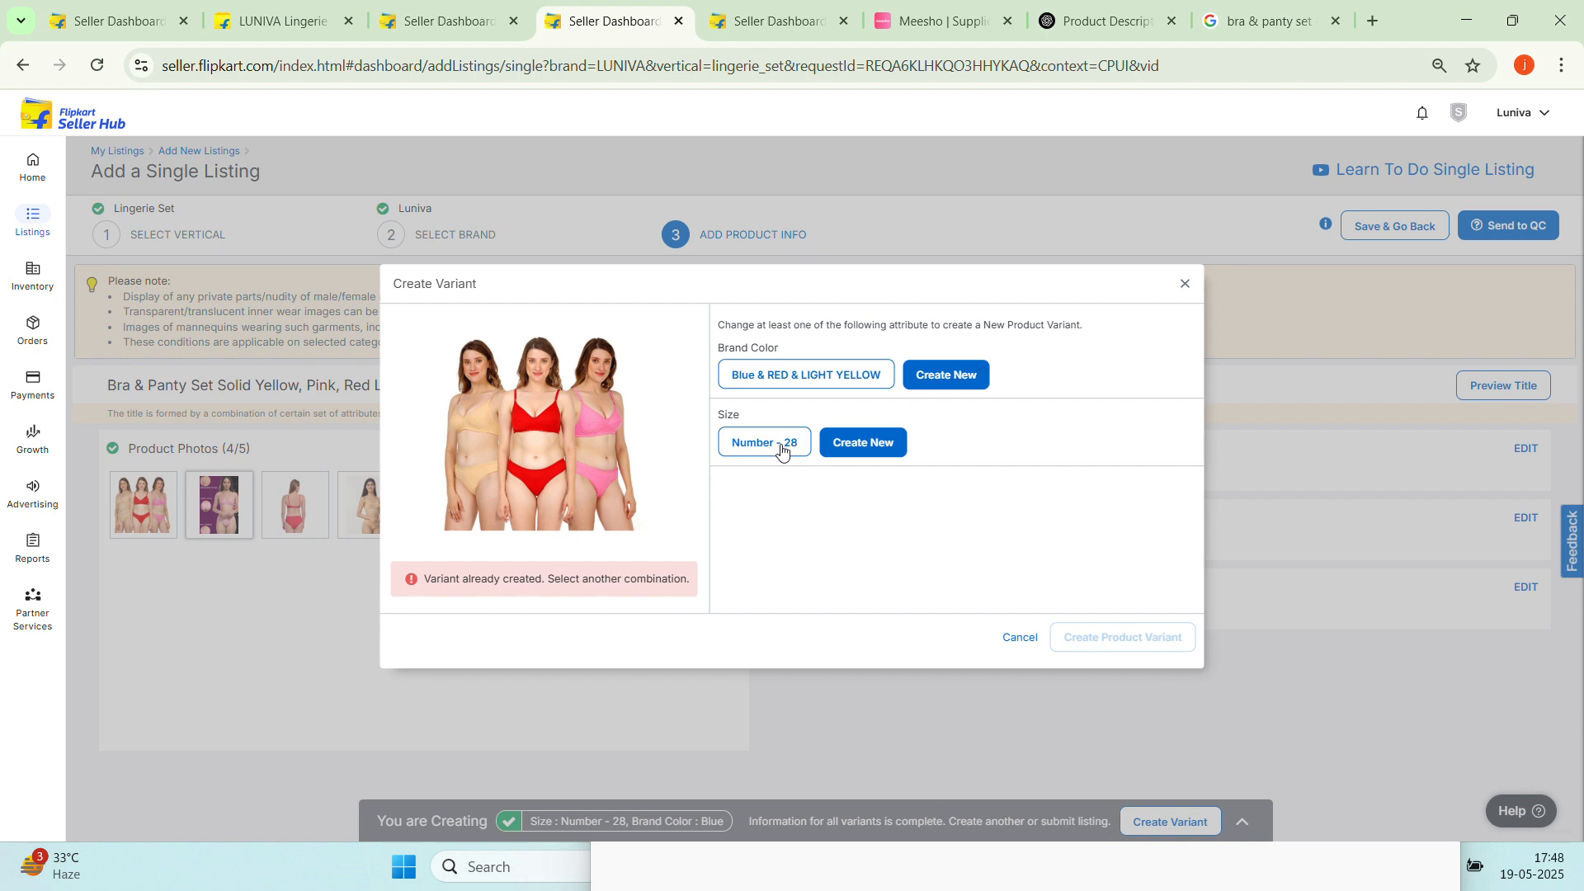
pyautogui.click(877, 450)
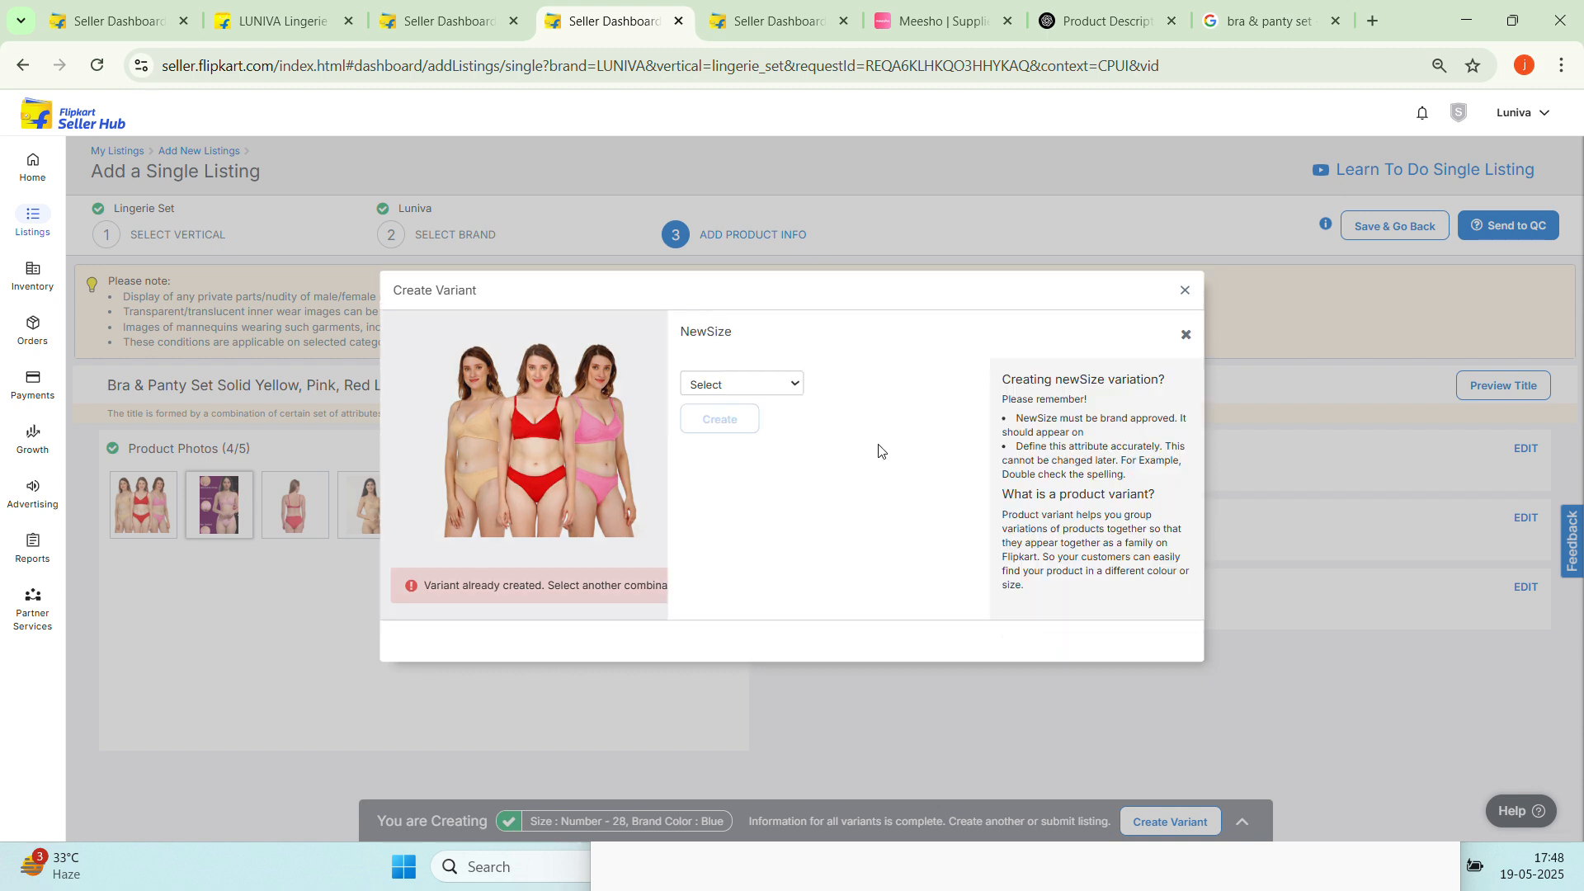
# Choose 30 as the new size and create the product variant with it
pyautogui.click(752, 385)
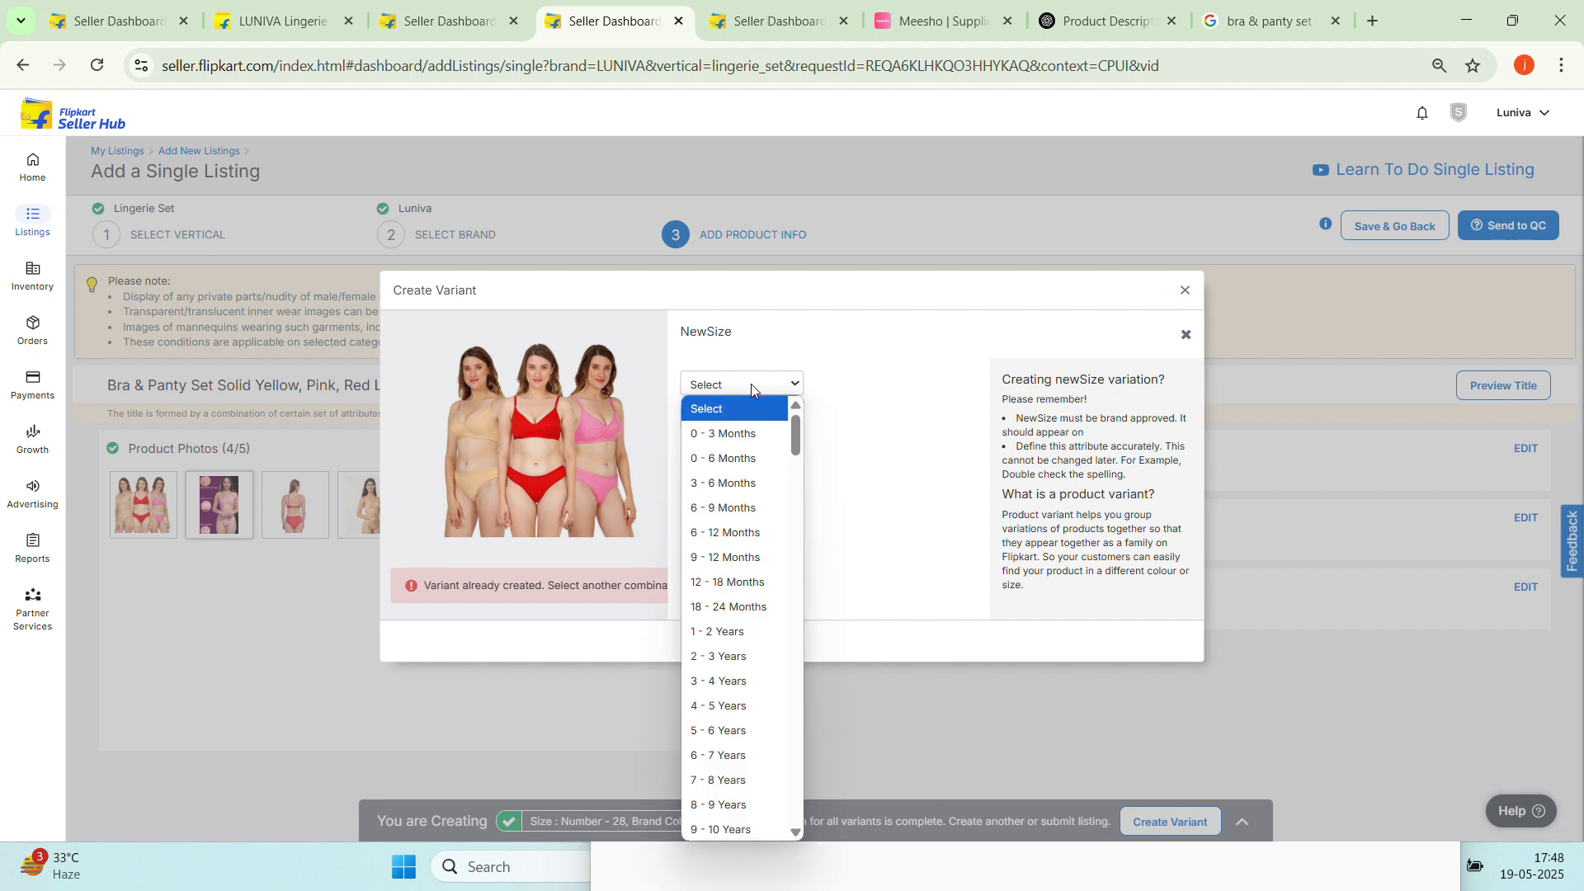
pyautogui.click(795, 652)
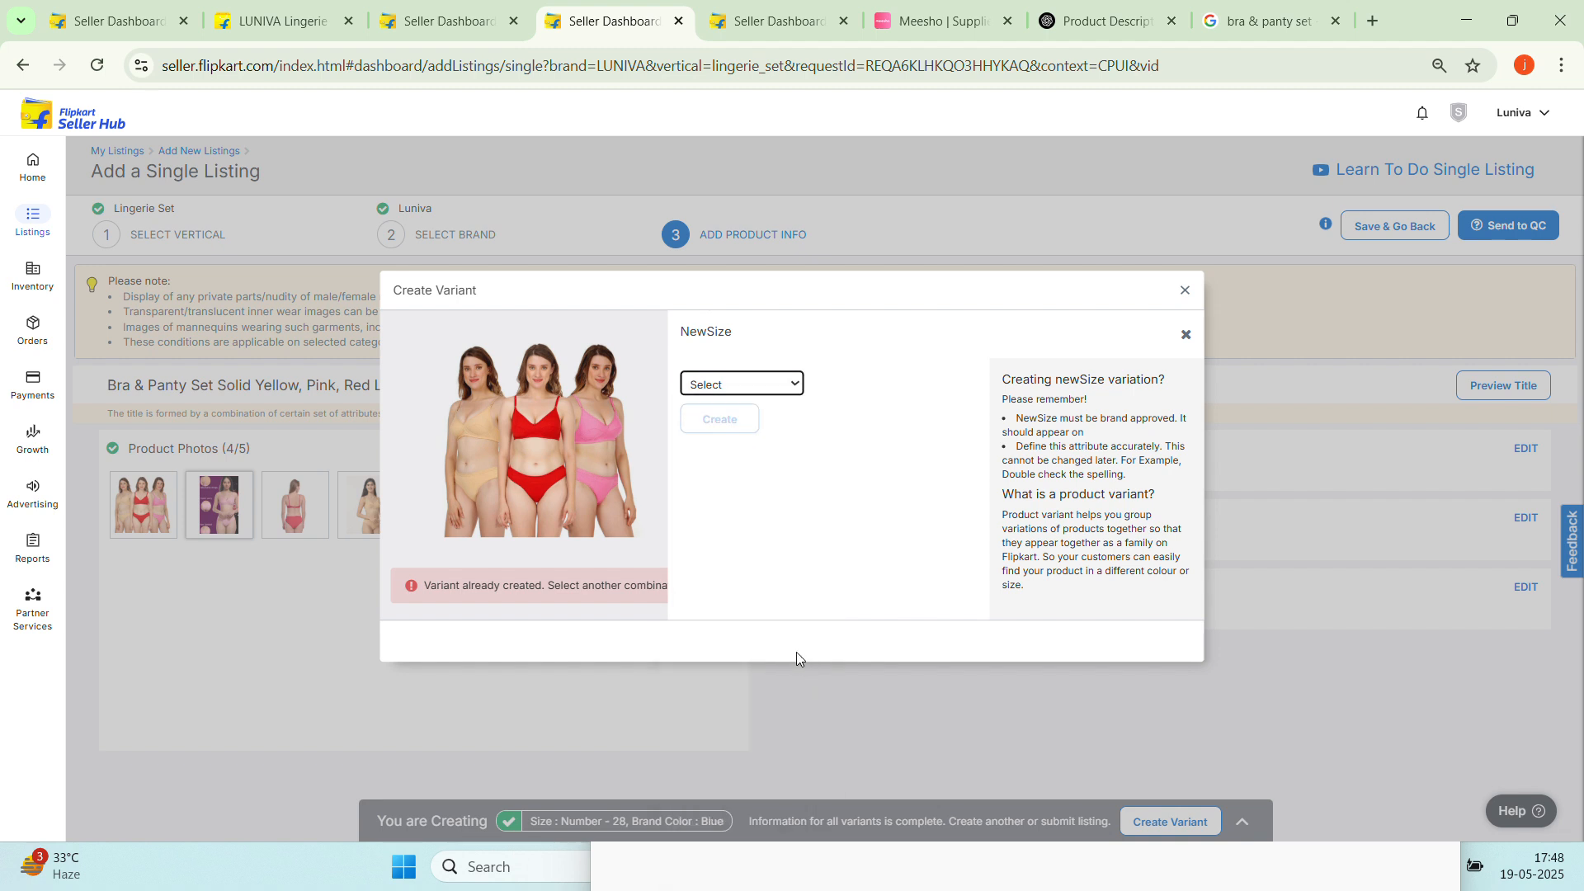
pyautogui.click(760, 385)
pyautogui.scroll(-5, 730, 594)
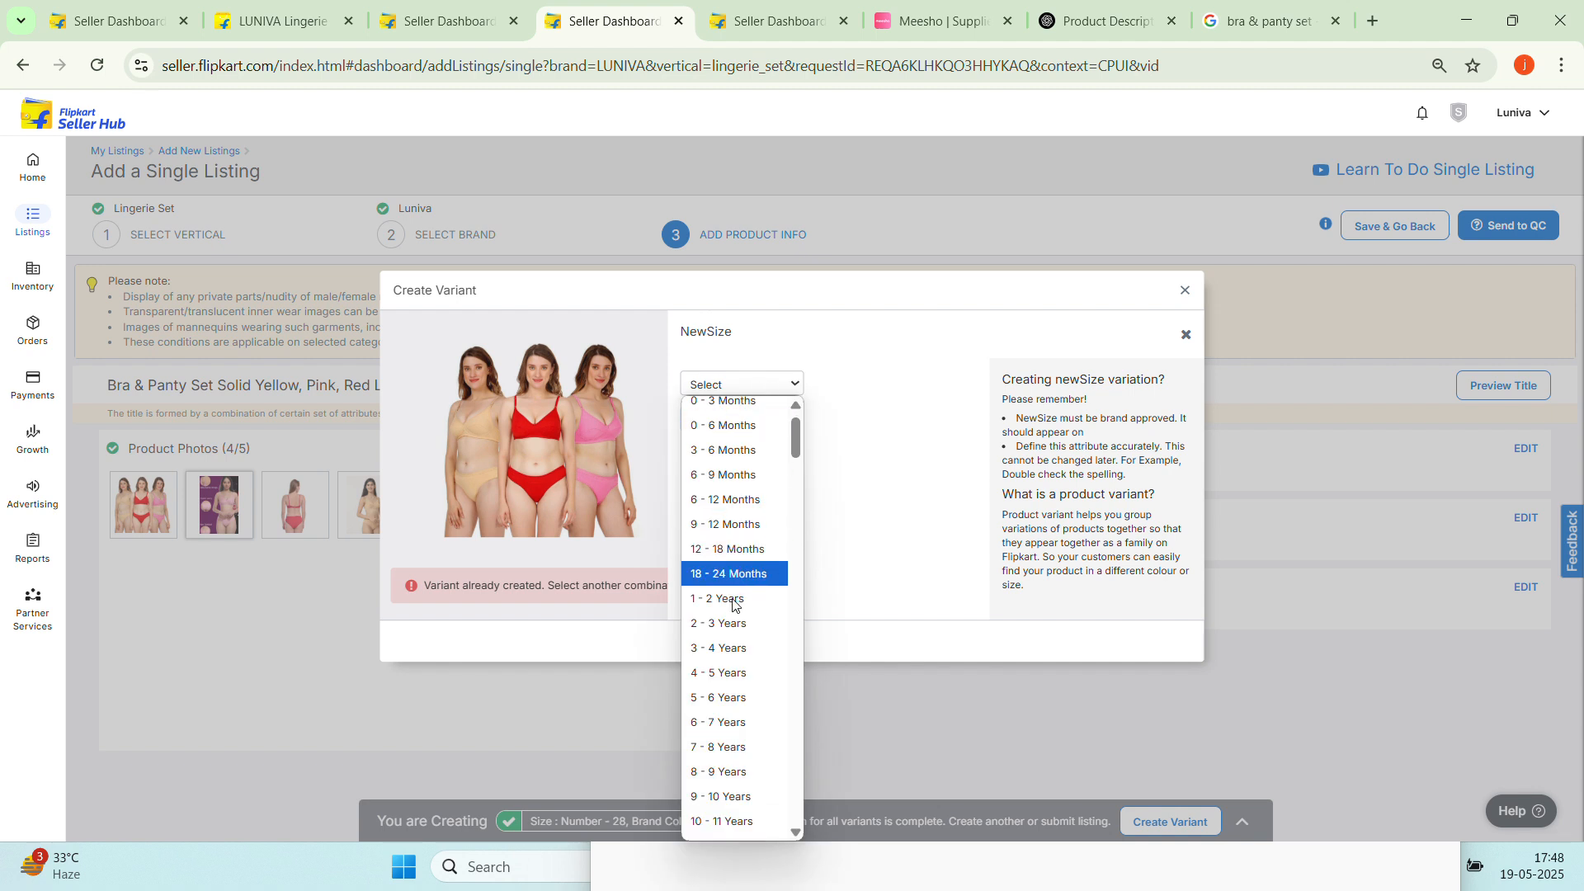
pyautogui.scroll(-15, 733, 605)
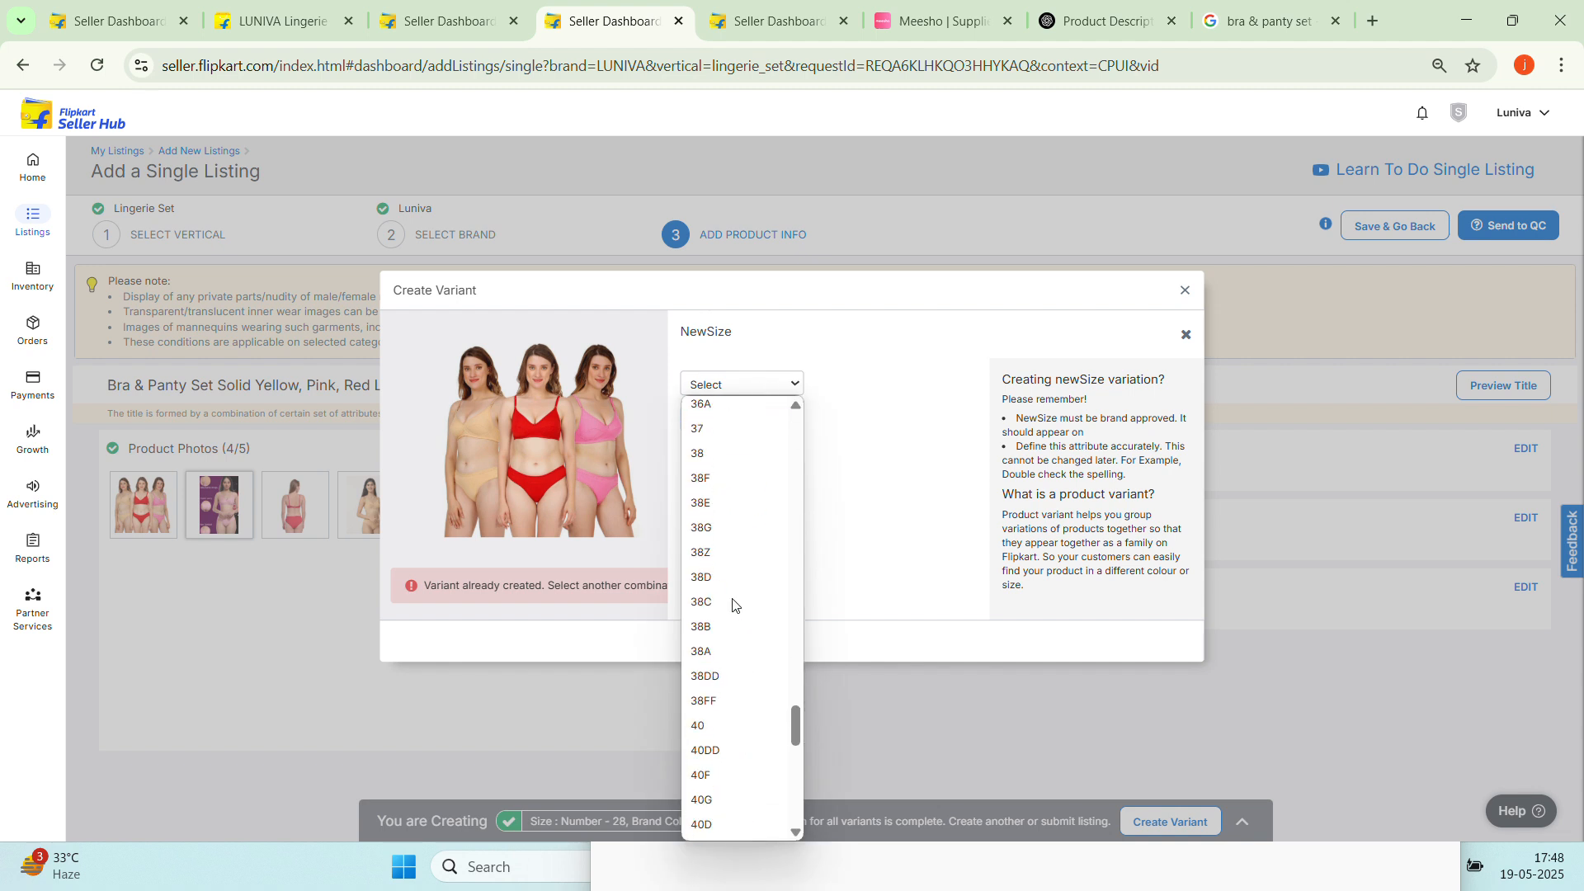
pyautogui.scroll(-5, 732, 604)
pyautogui.scroll(8, 730, 578)
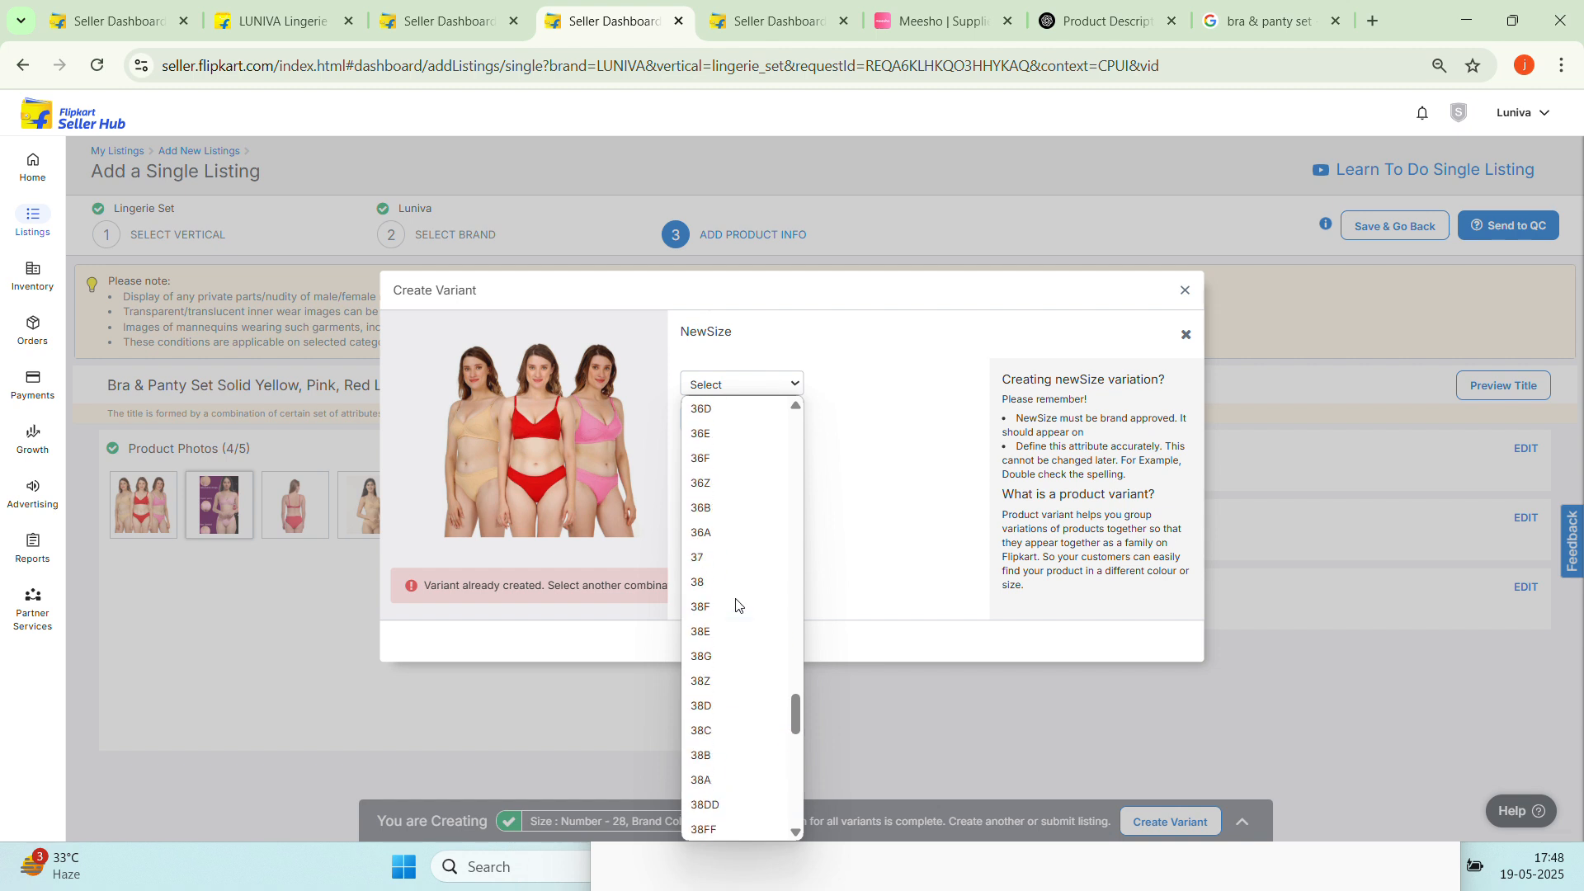
pyautogui.scroll(8, 725, 565)
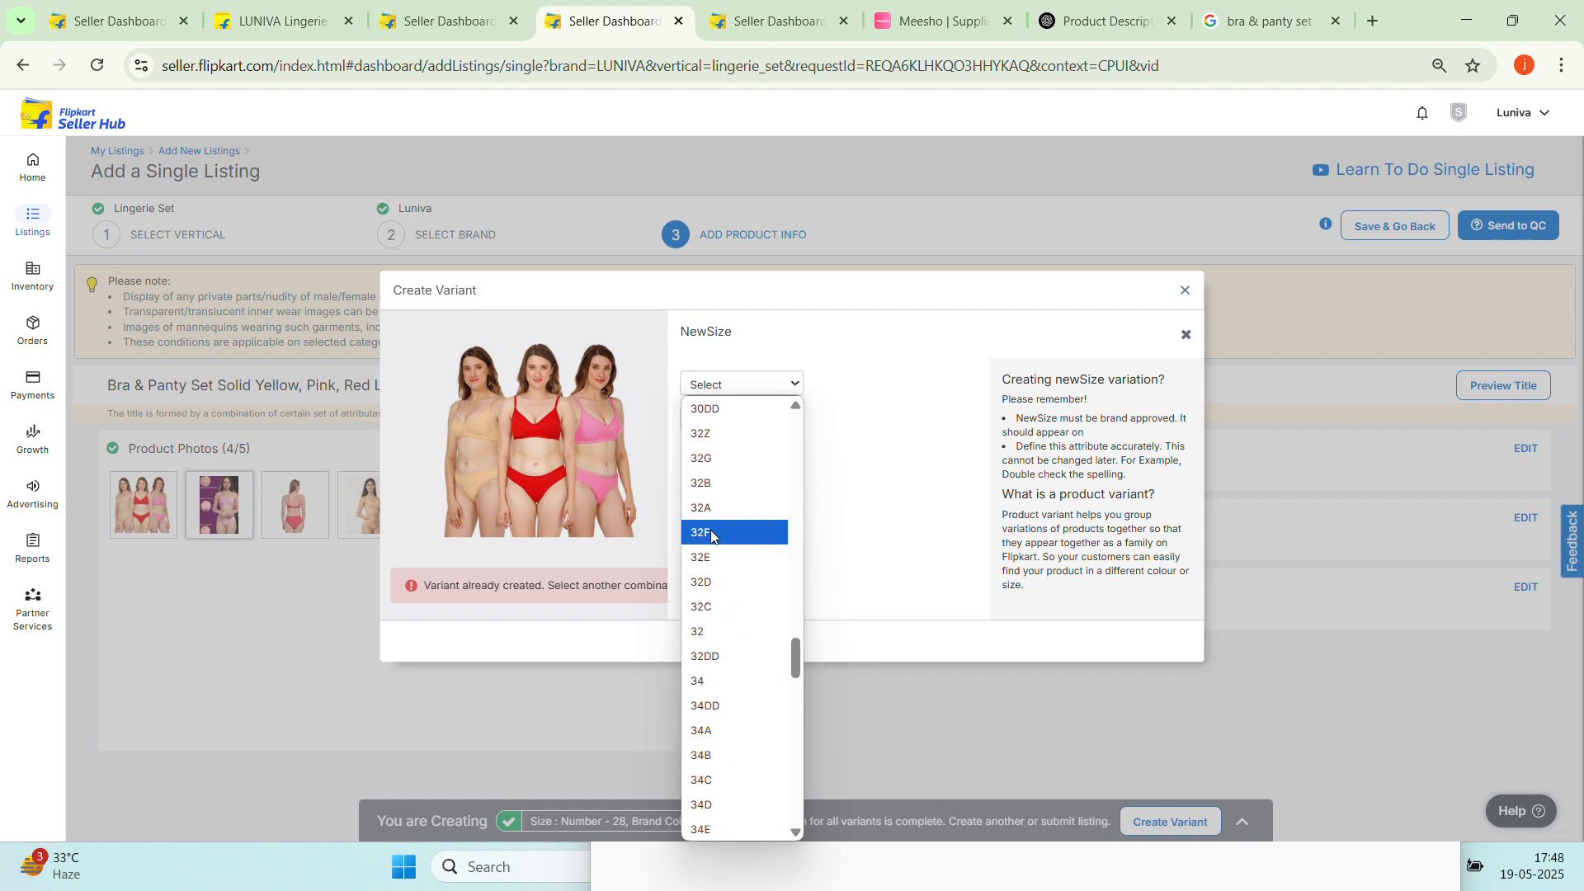
pyautogui.scroll(2, 717, 462)
pyautogui.click(711, 437)
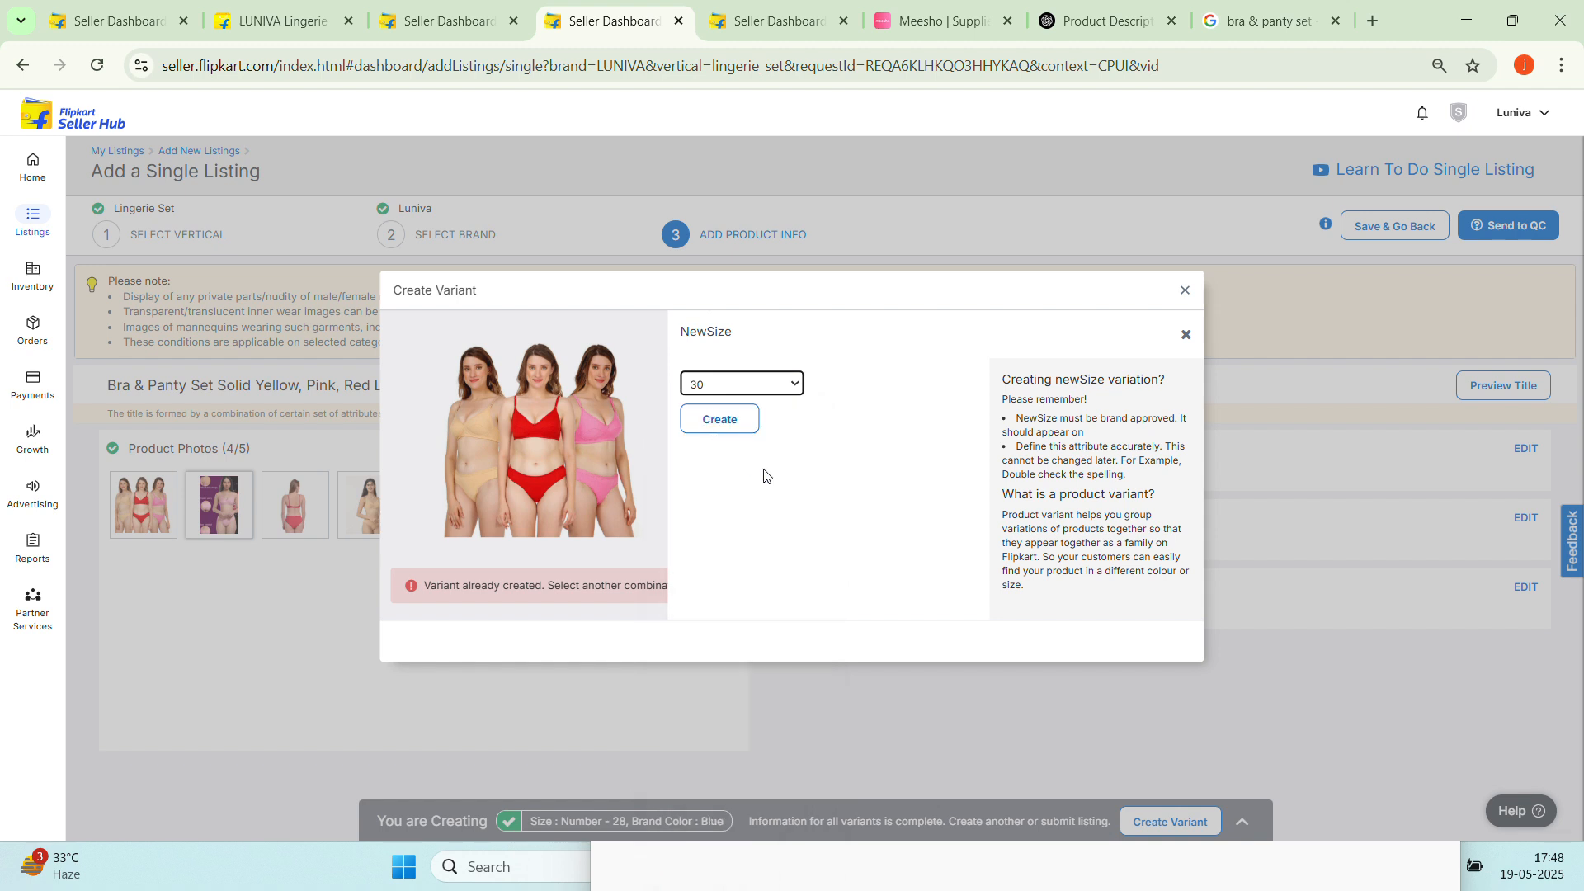
pyautogui.click(745, 427)
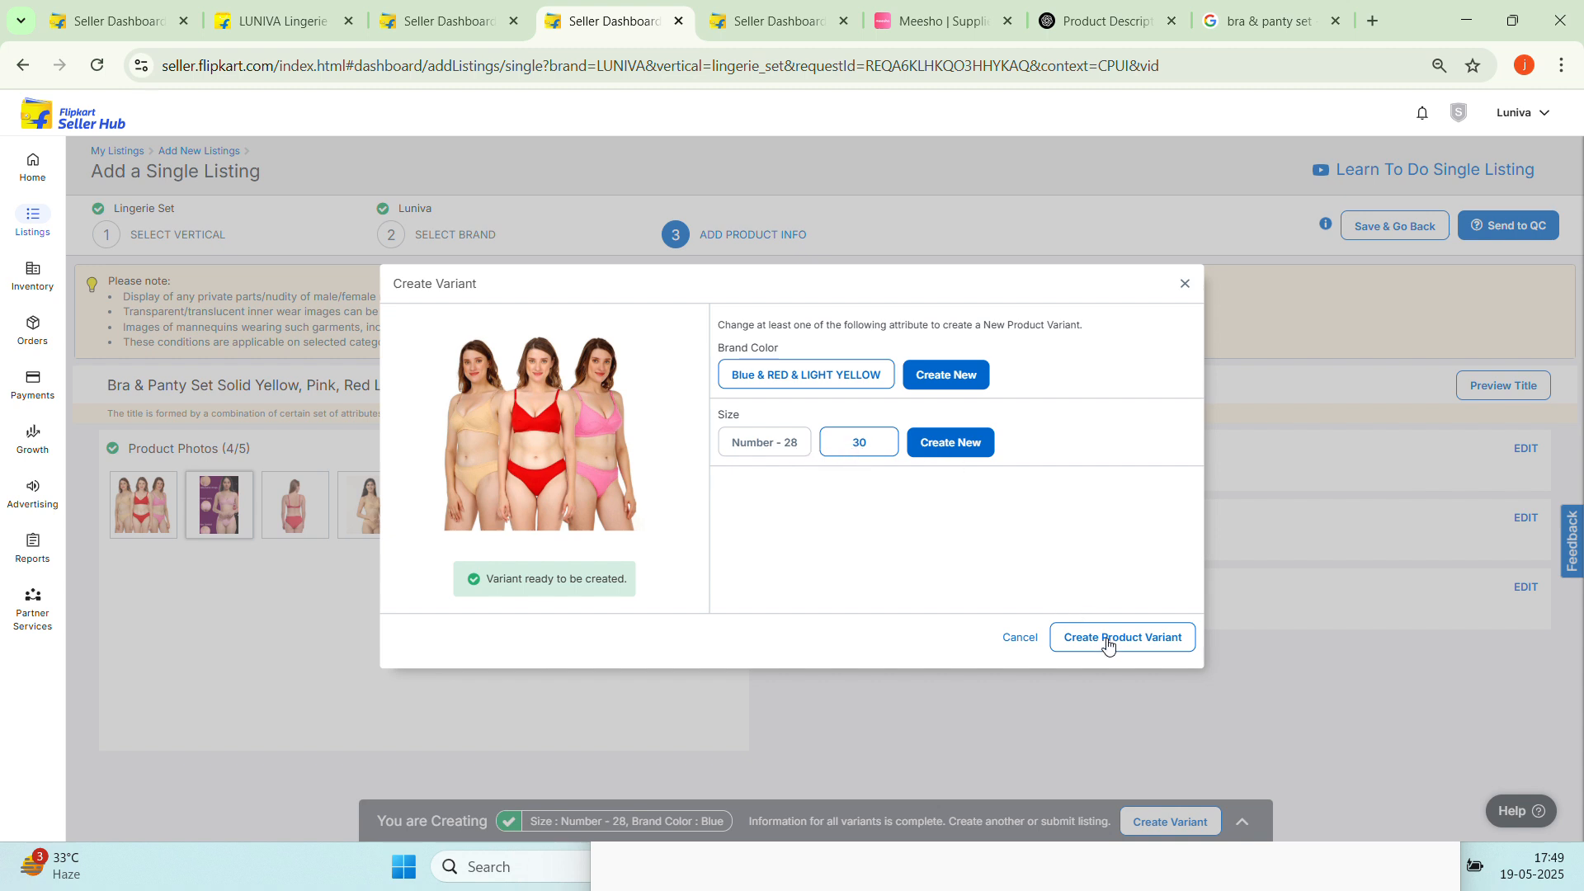
pyautogui.click(1151, 639)
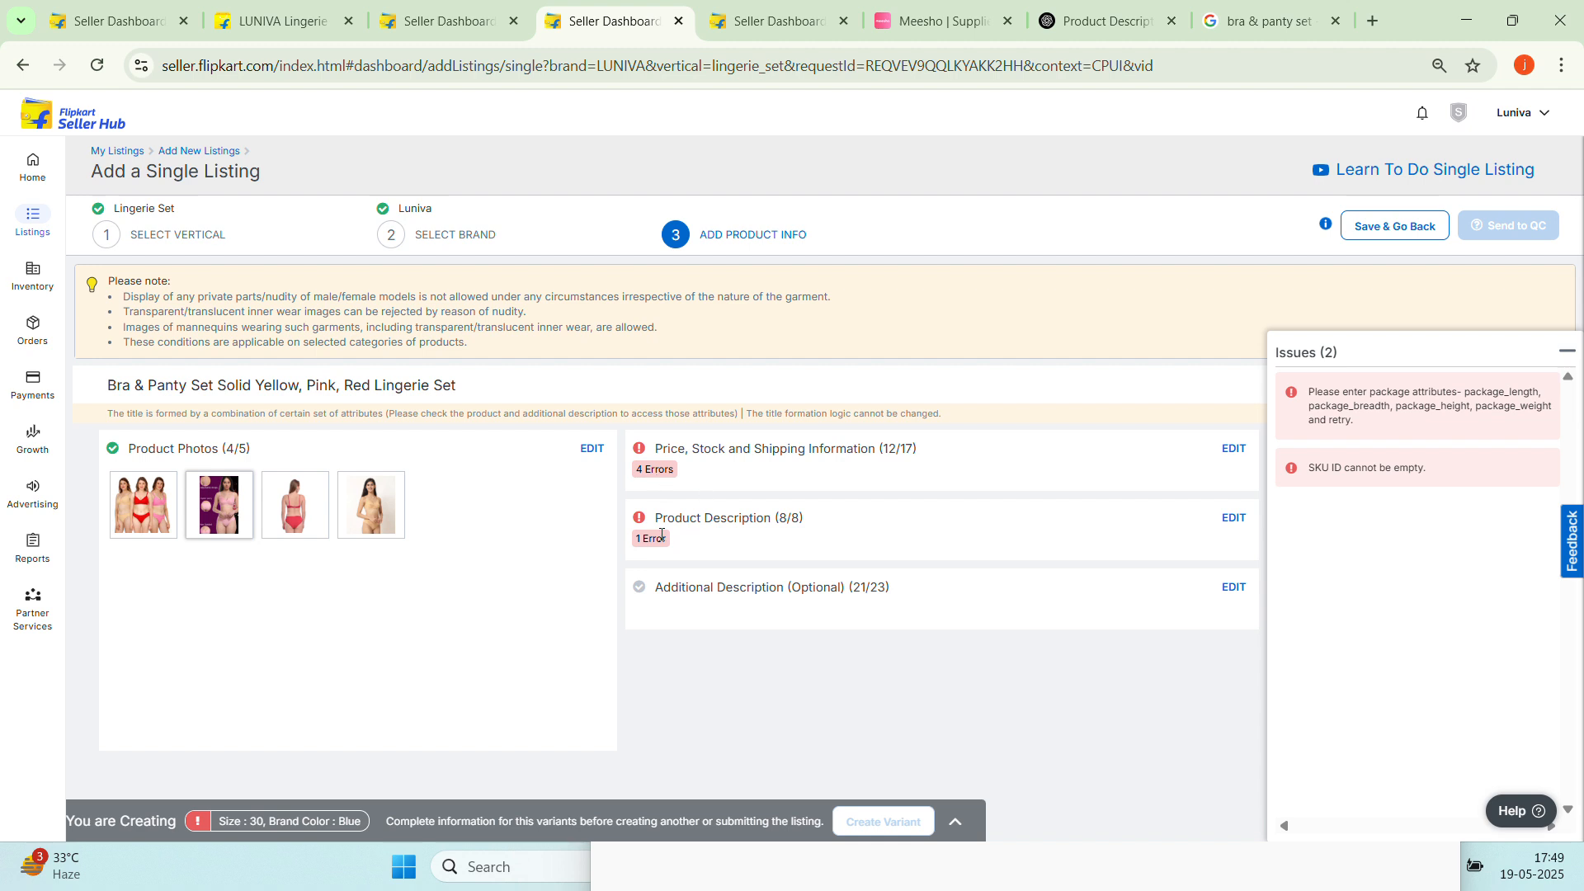
# Open the variant's Price, Stock and Shipping Information for editing and copy the SKU text B&P-SET-28 from the Notepad notes
pyautogui.click(1234, 450)
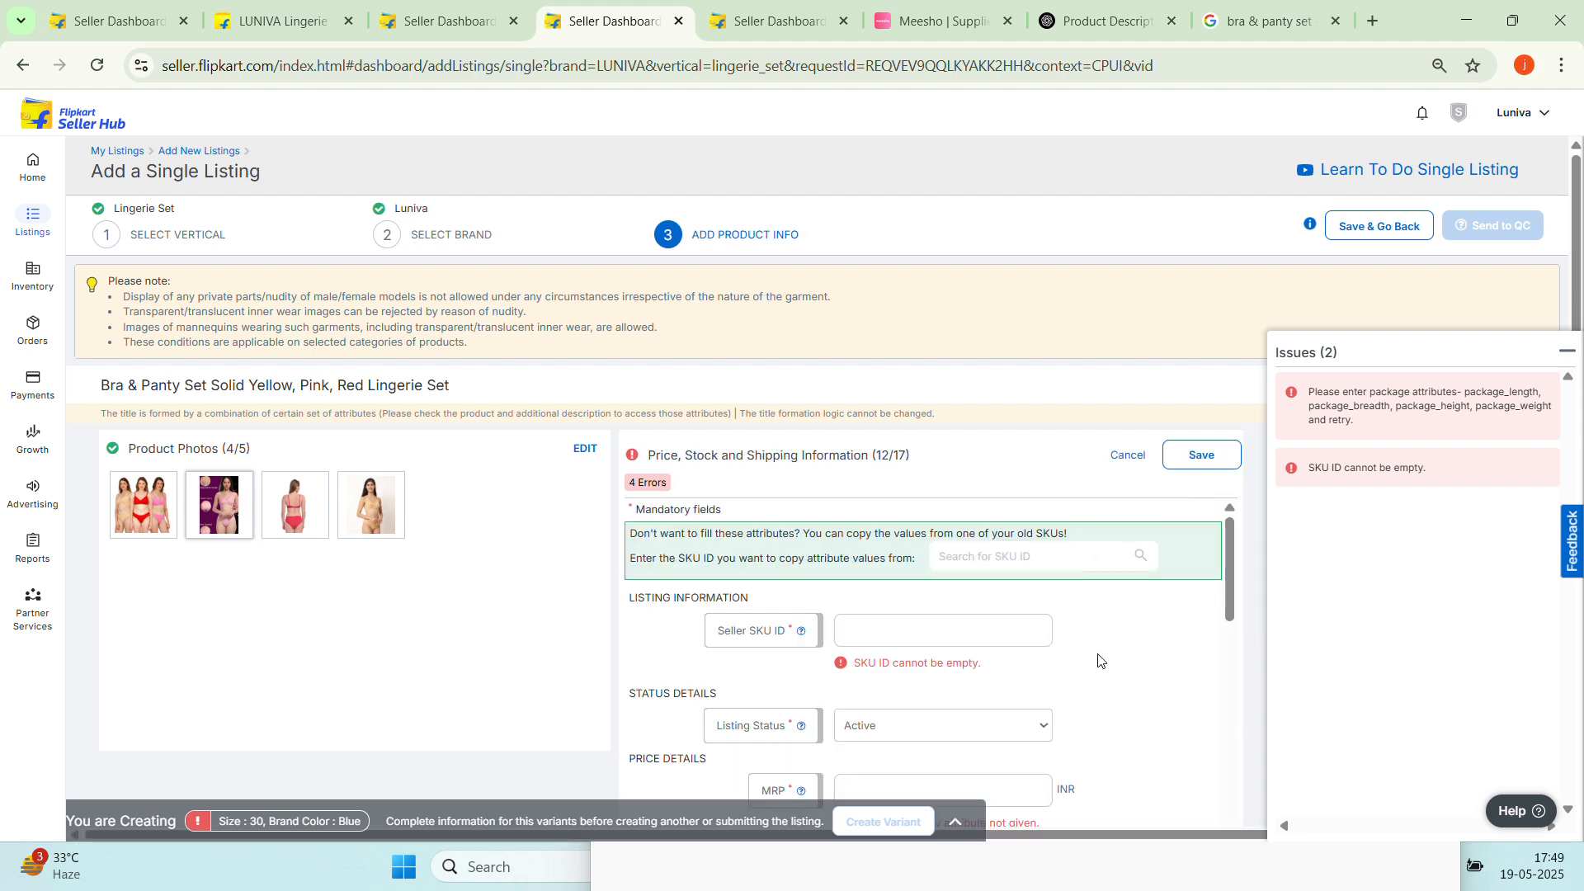
pyautogui.scroll(-3, 980, 419)
pyautogui.click(978, 419)
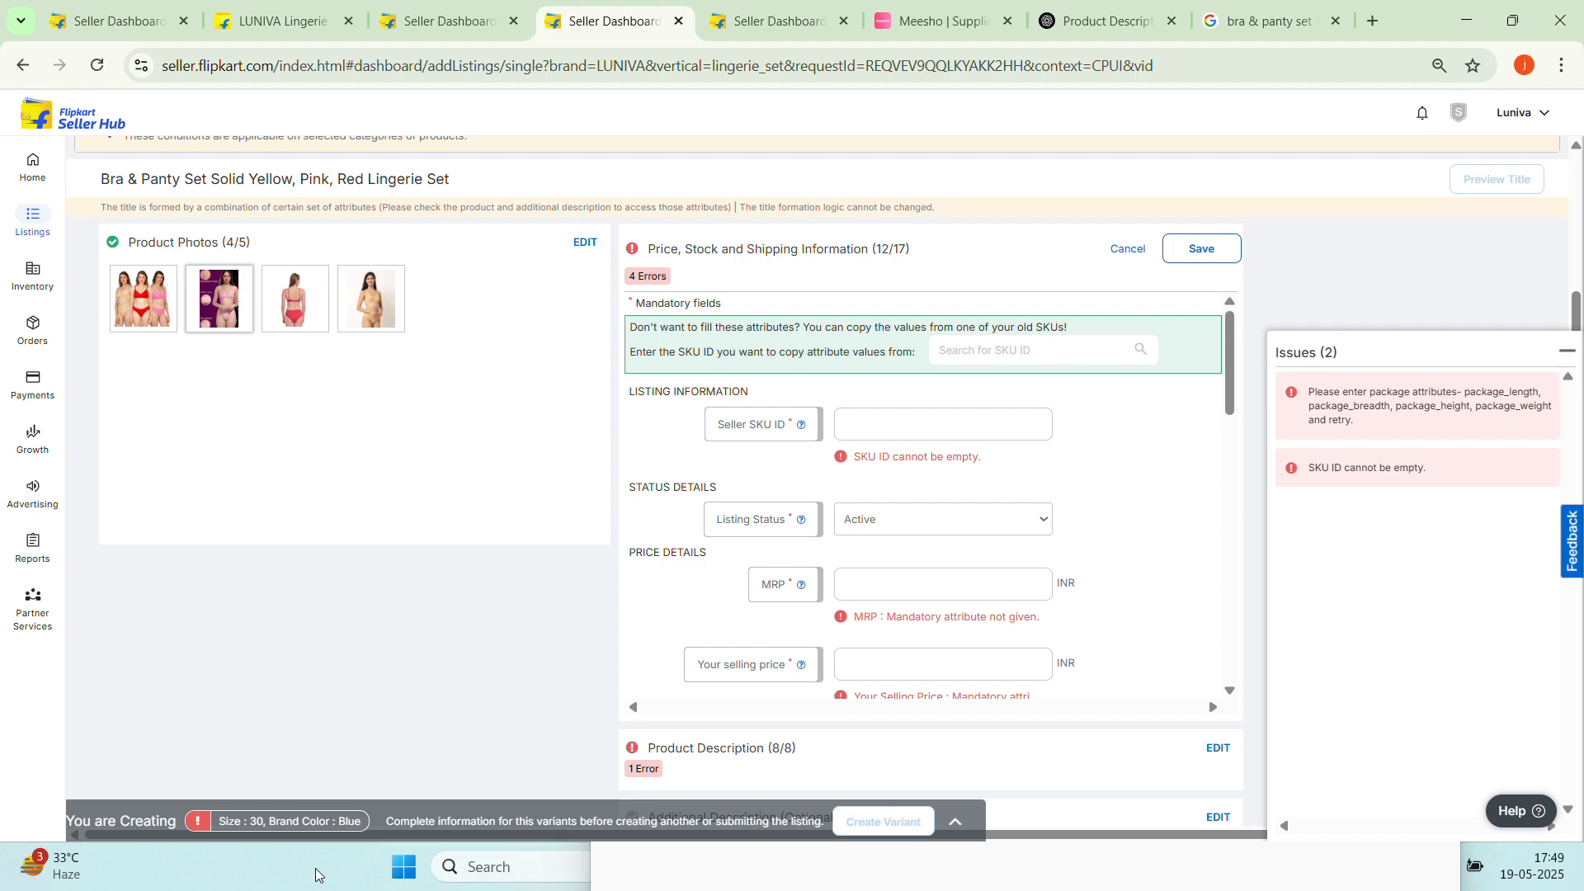
pyautogui.moveTo(1137, 866)
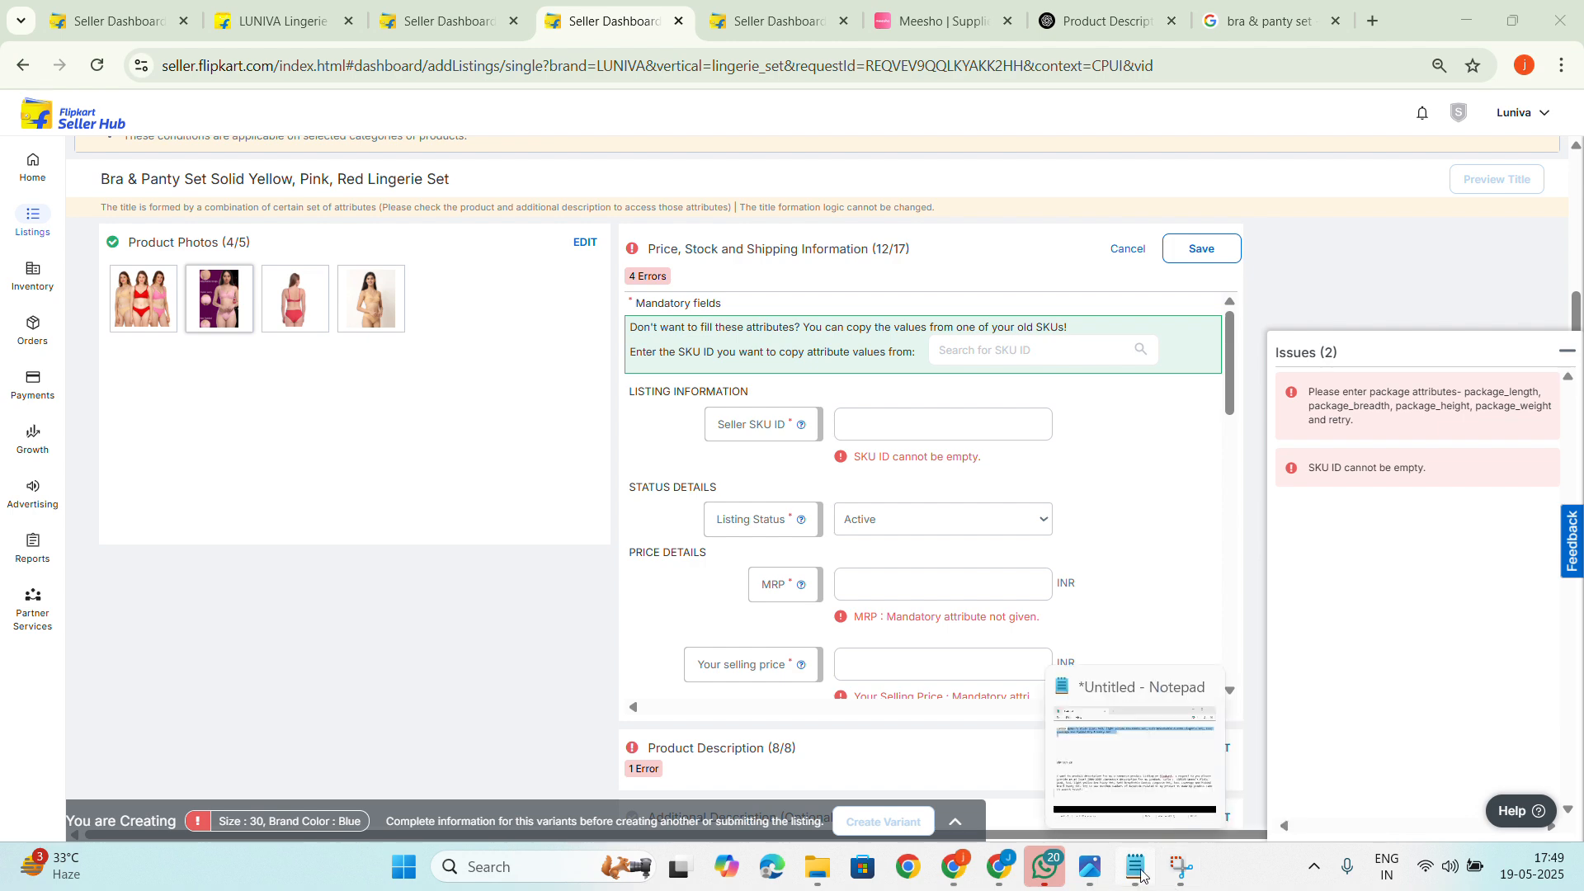
pyautogui.click(1142, 875)
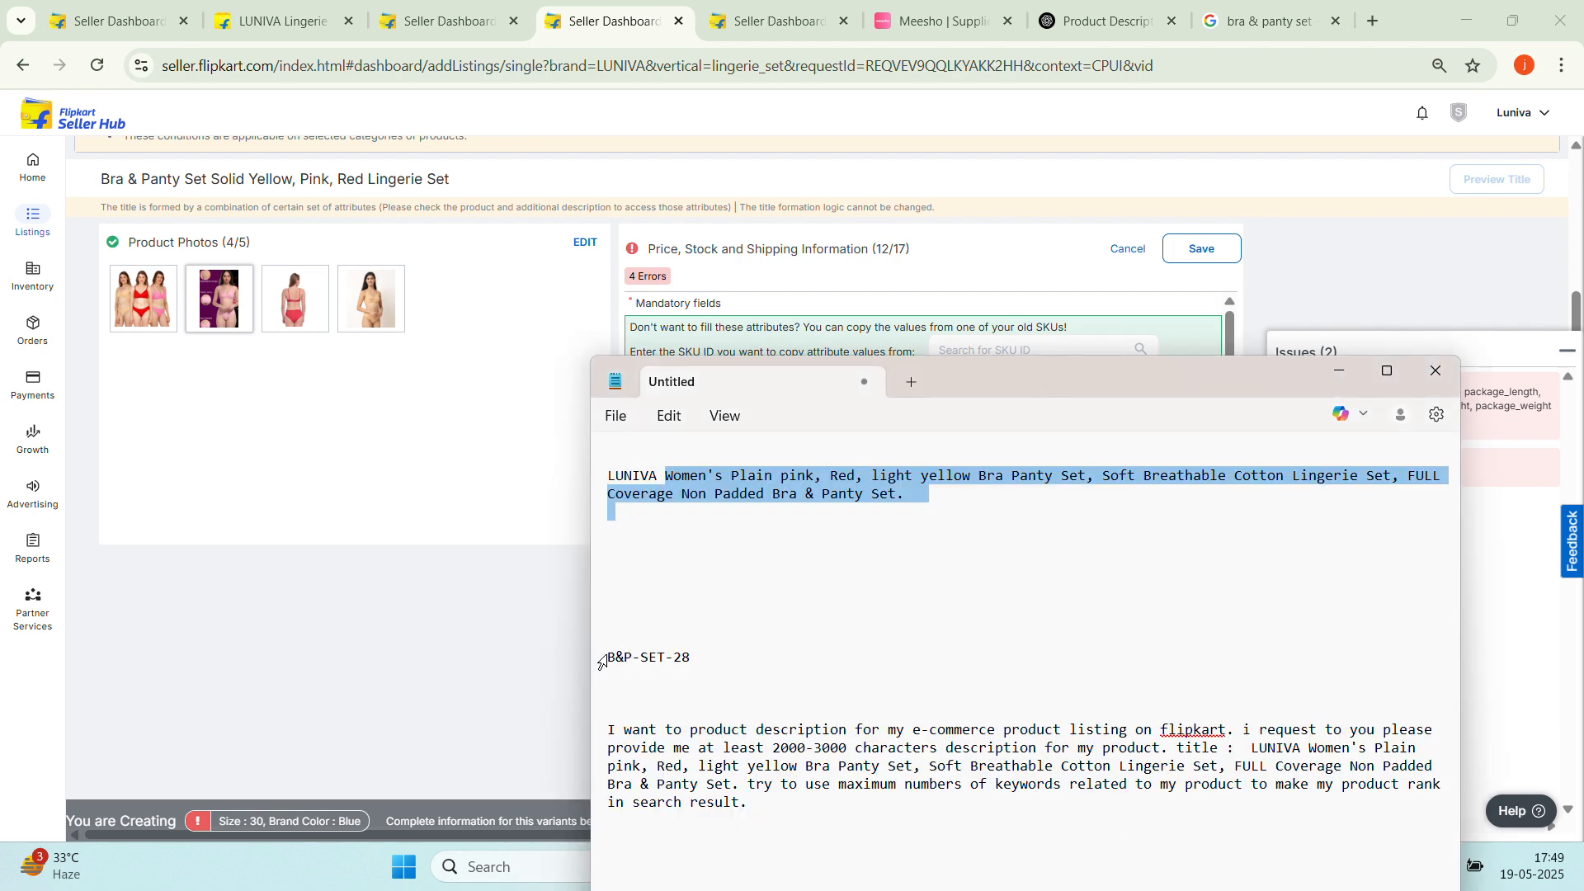
pyautogui.moveTo(601, 657); pyautogui.dragTo(697, 665)
pyautogui.hotkey('ctrl', 'c')
pyautogui.rightClick(695, 665)
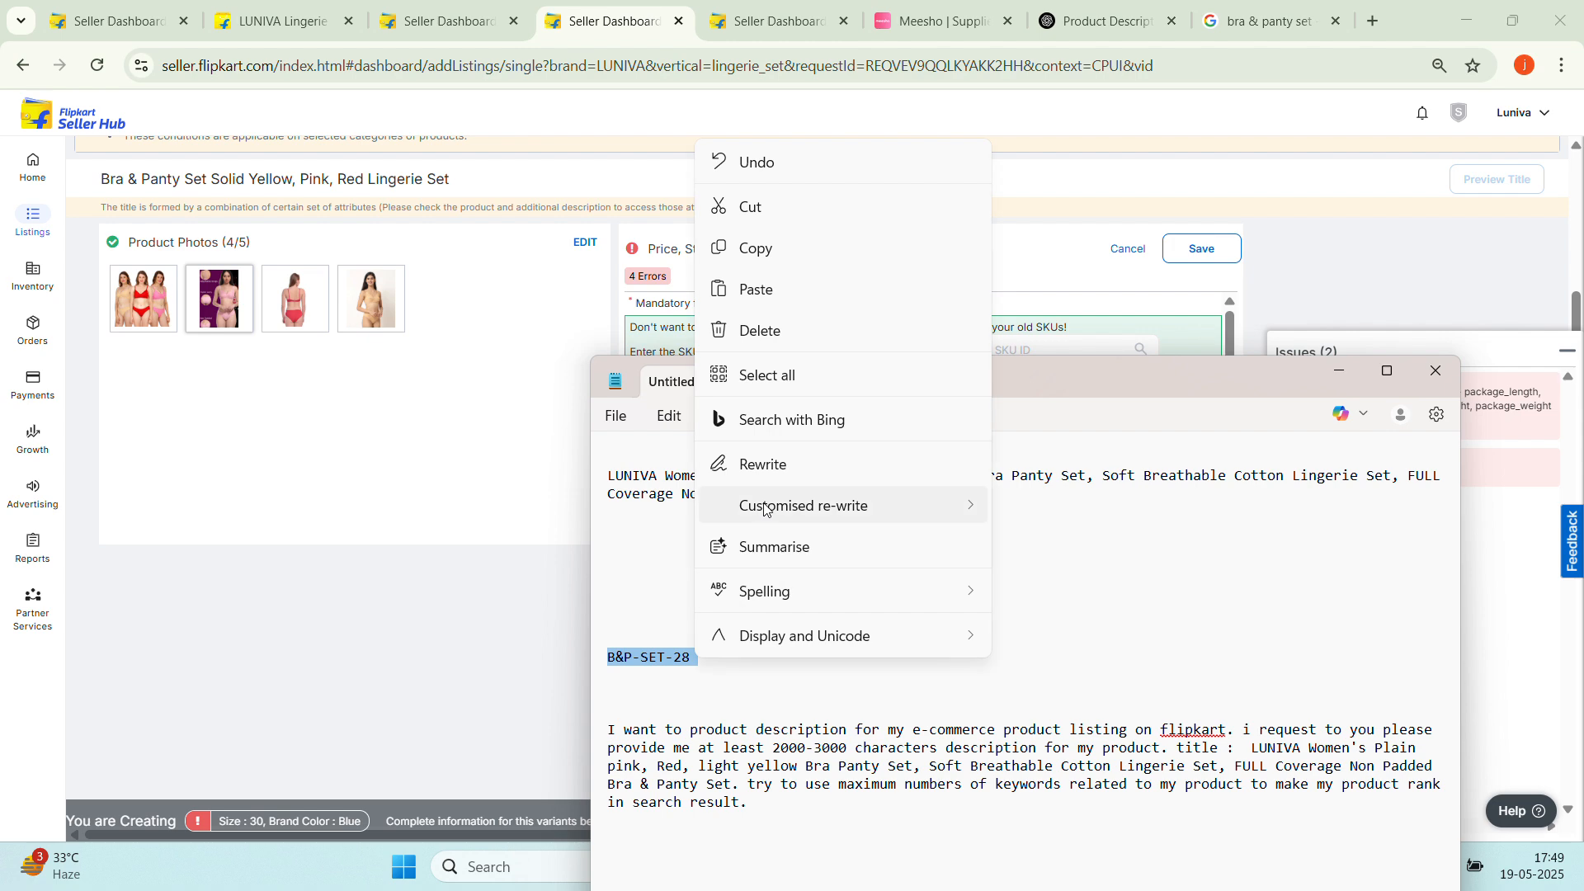
pyautogui.click(784, 250)
pyautogui.click(542, 664)
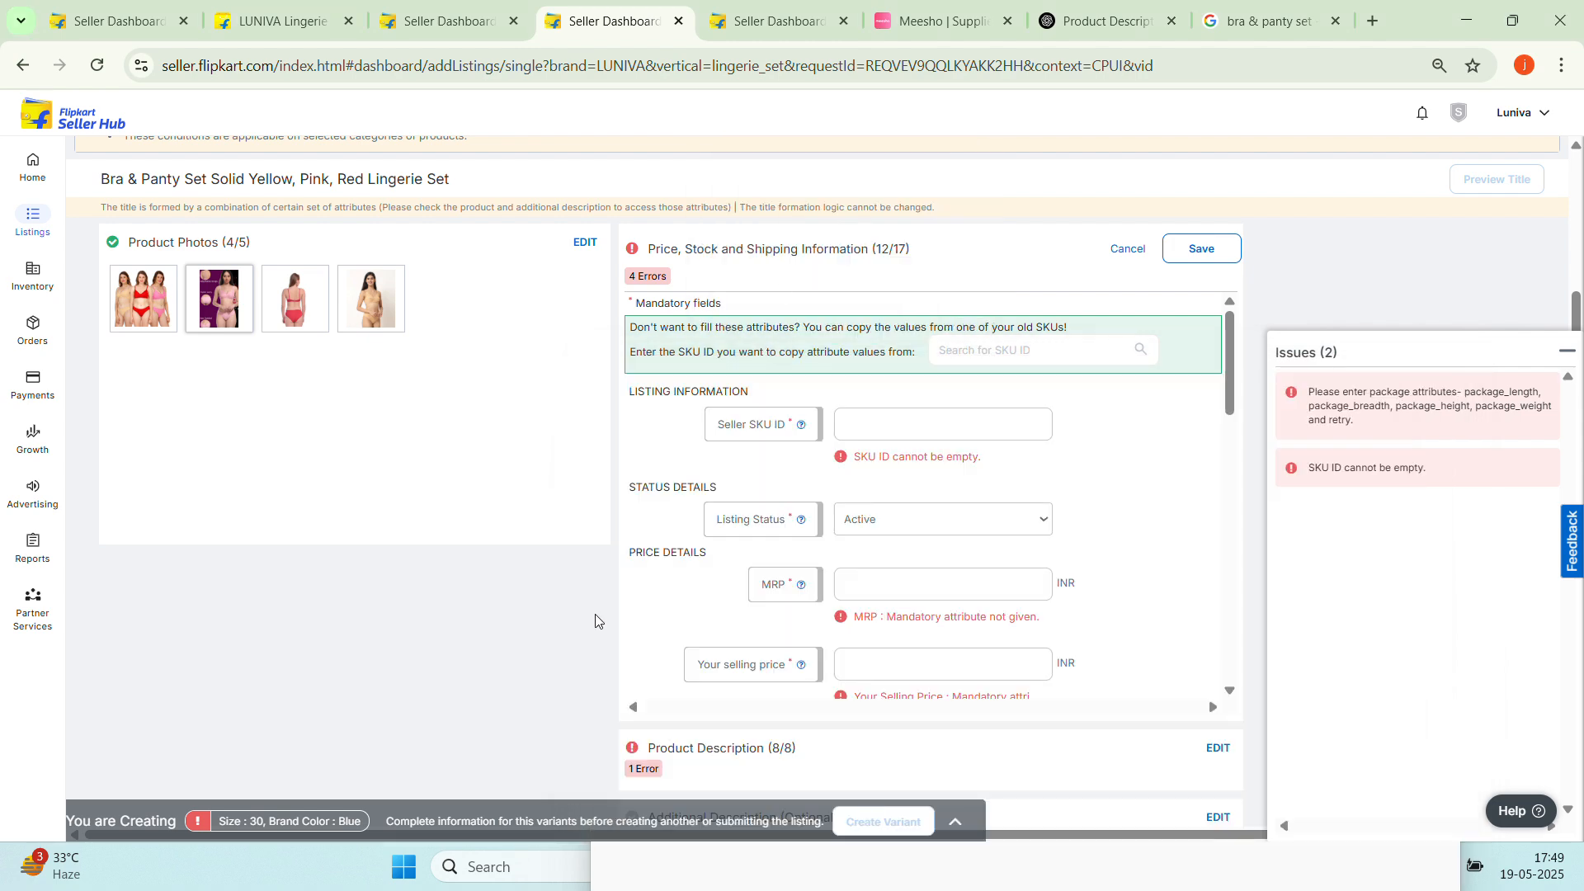
# Paste the copied SKU into Seller SKU ID and change it to BP-SET-30
pyautogui.click(914, 431)
pyautogui.rightClick(914, 430)
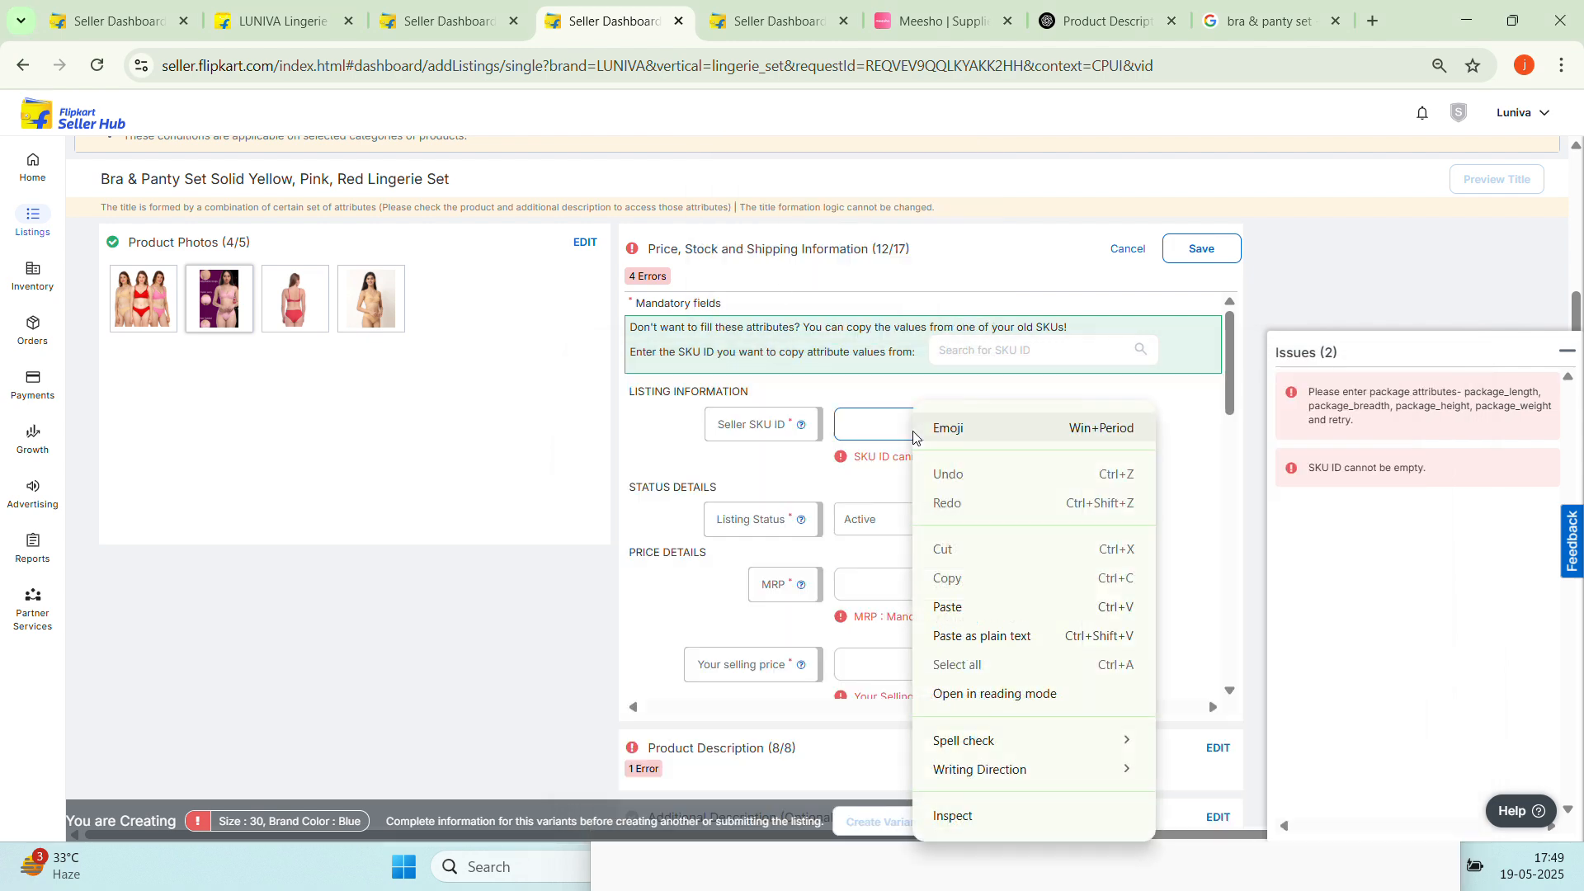
pyautogui.click(953, 603)
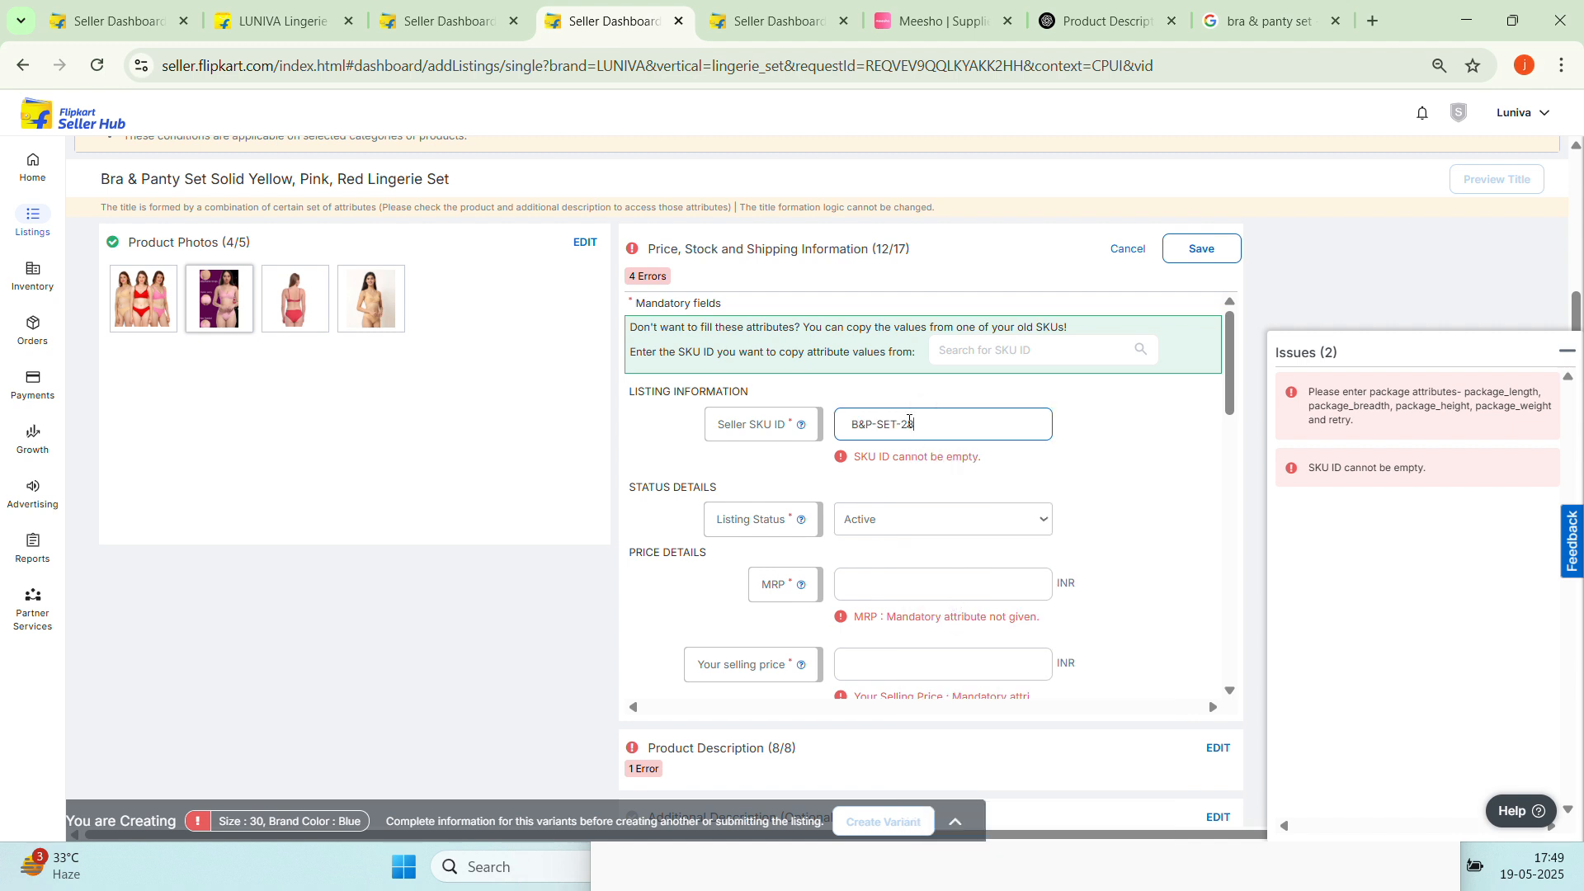
pyautogui.press('BackSpace')
pyautogui.press('BackSpace')
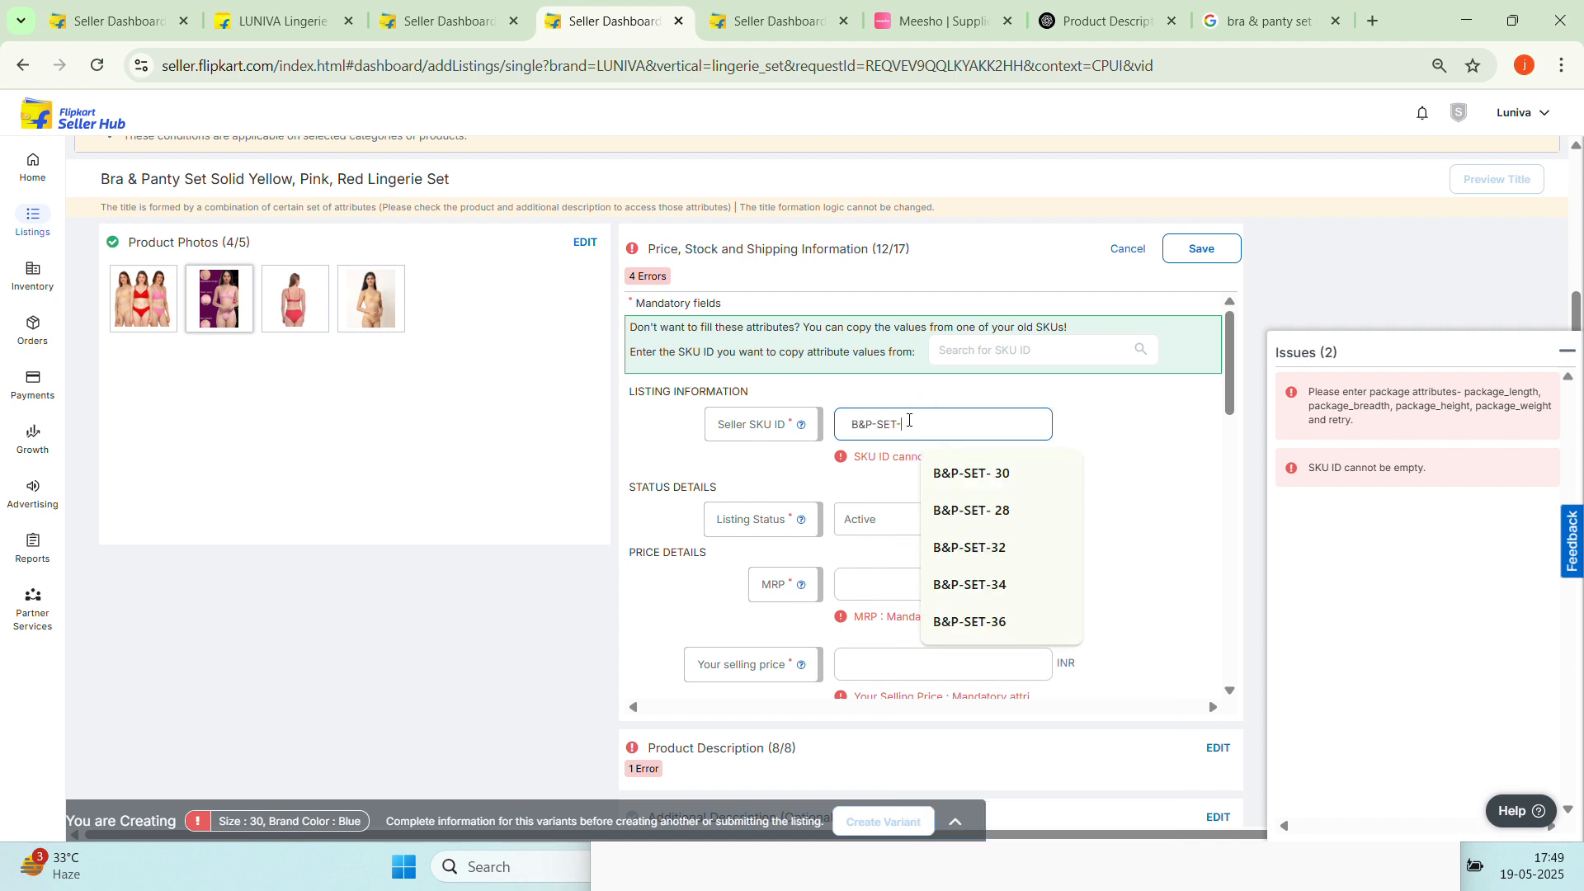
pyautogui.write('30')
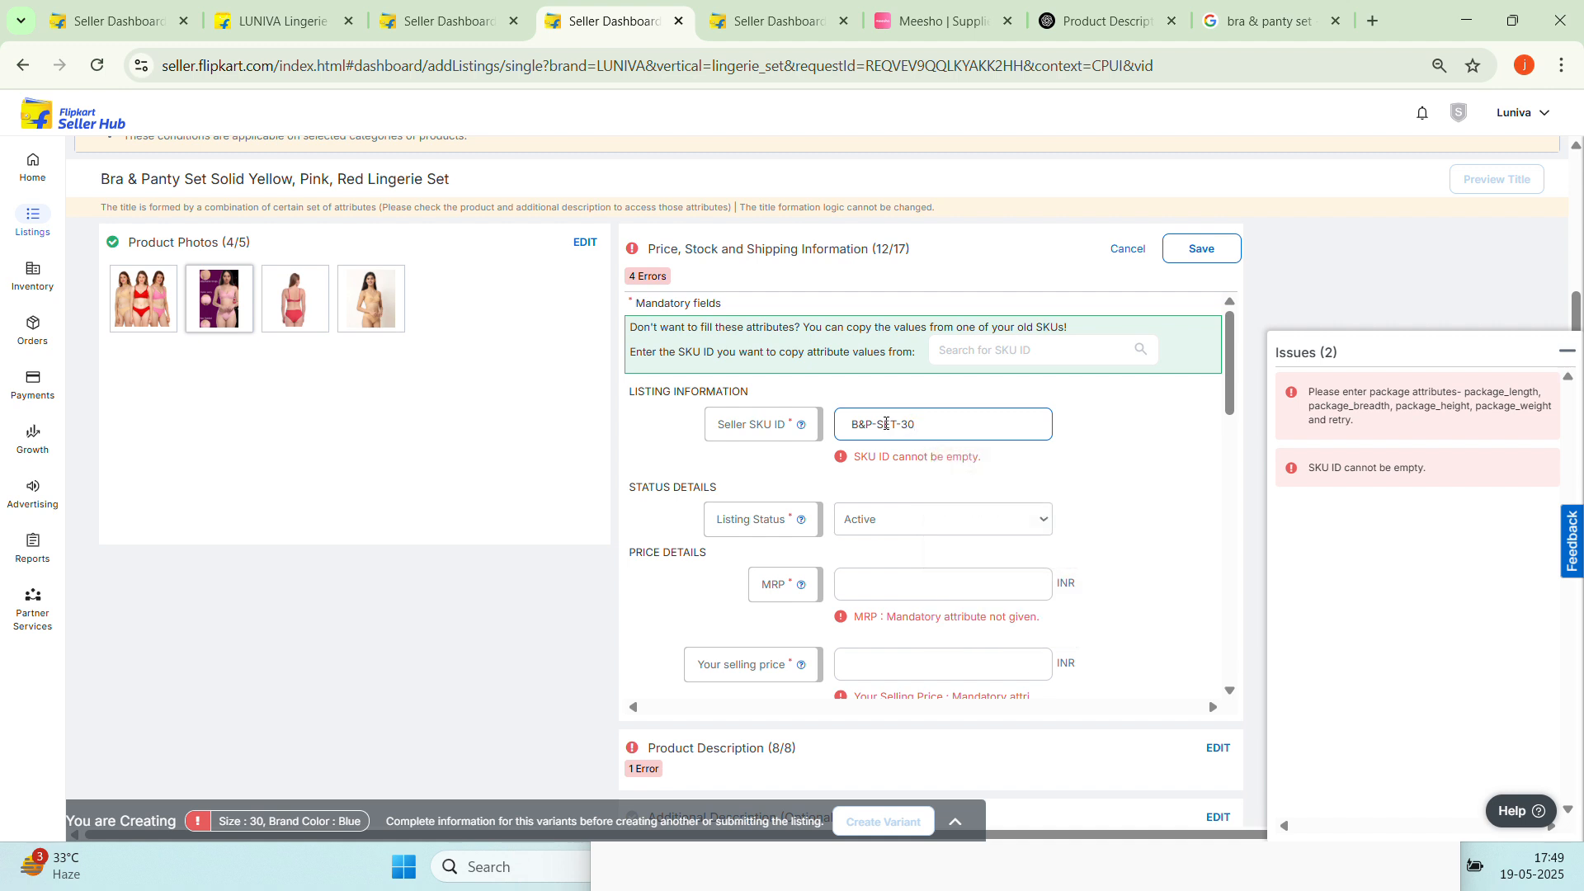
pyautogui.press('BackSpace')
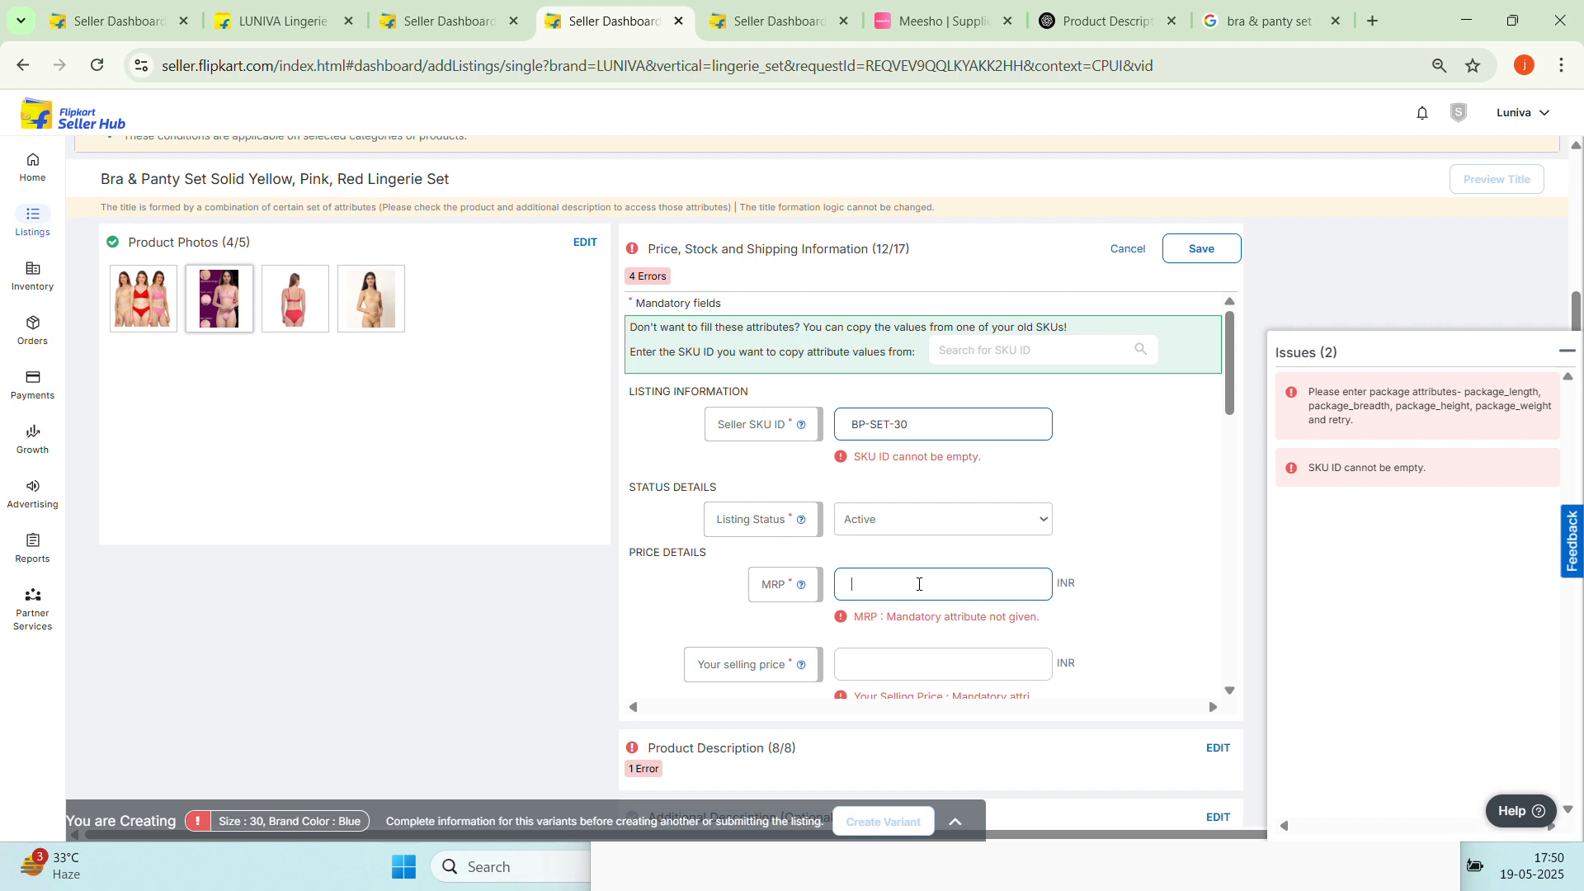
# Set the variant's MRP to 999 INR, its selling price to 499 INR and its stock to 400
pyautogui.write('999')
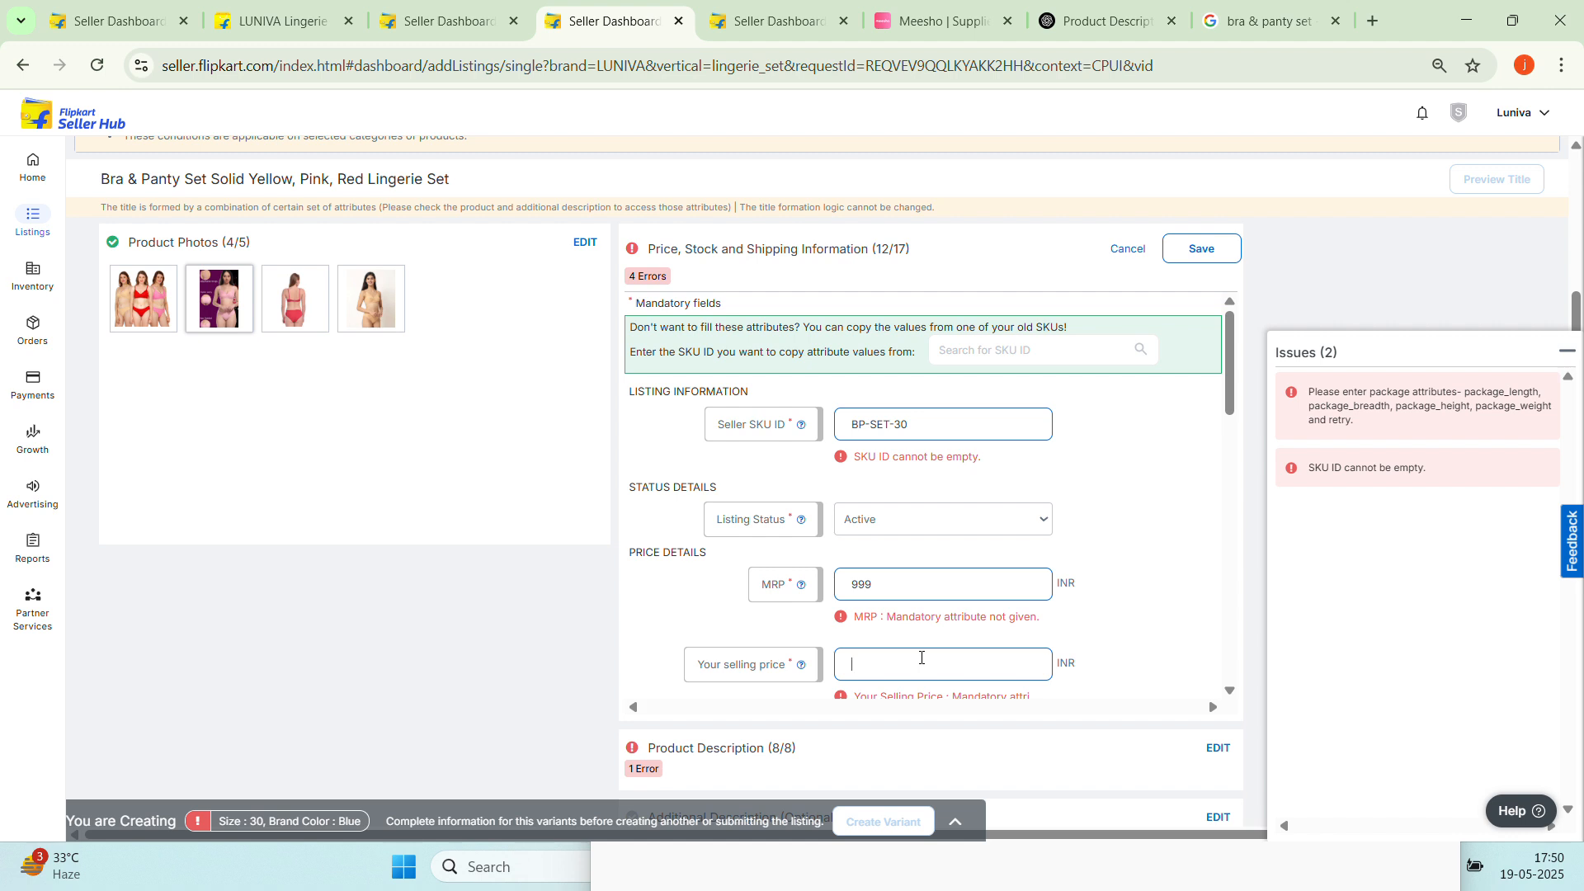
pyautogui.write('499')
pyautogui.scroll(-1, 921, 657)
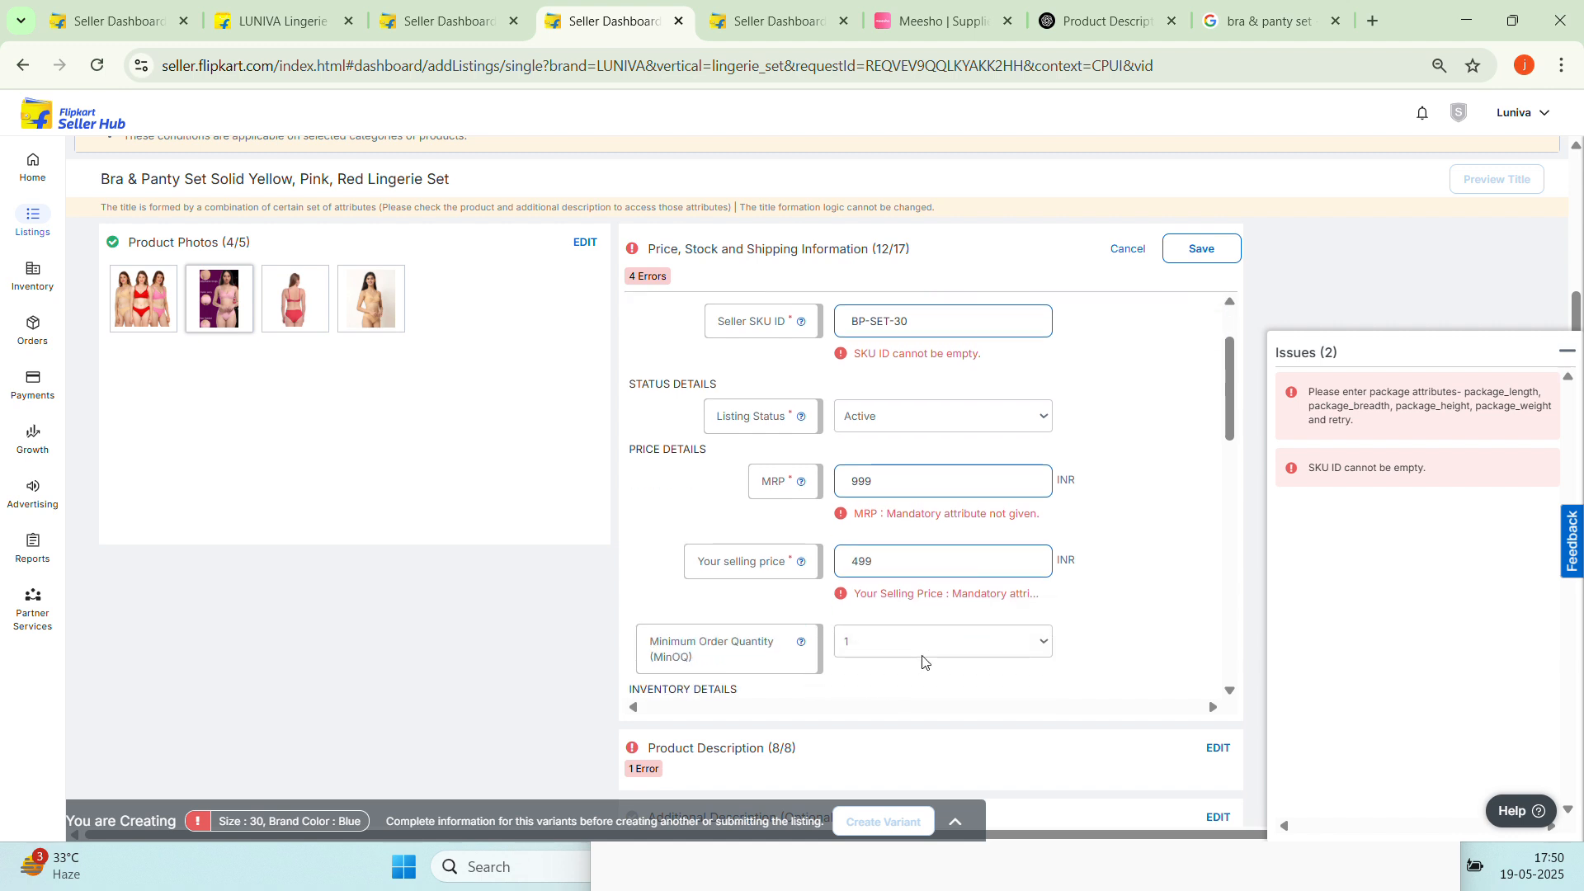
pyautogui.scroll(-1, 928, 652)
pyautogui.scroll(-1, 928, 652)
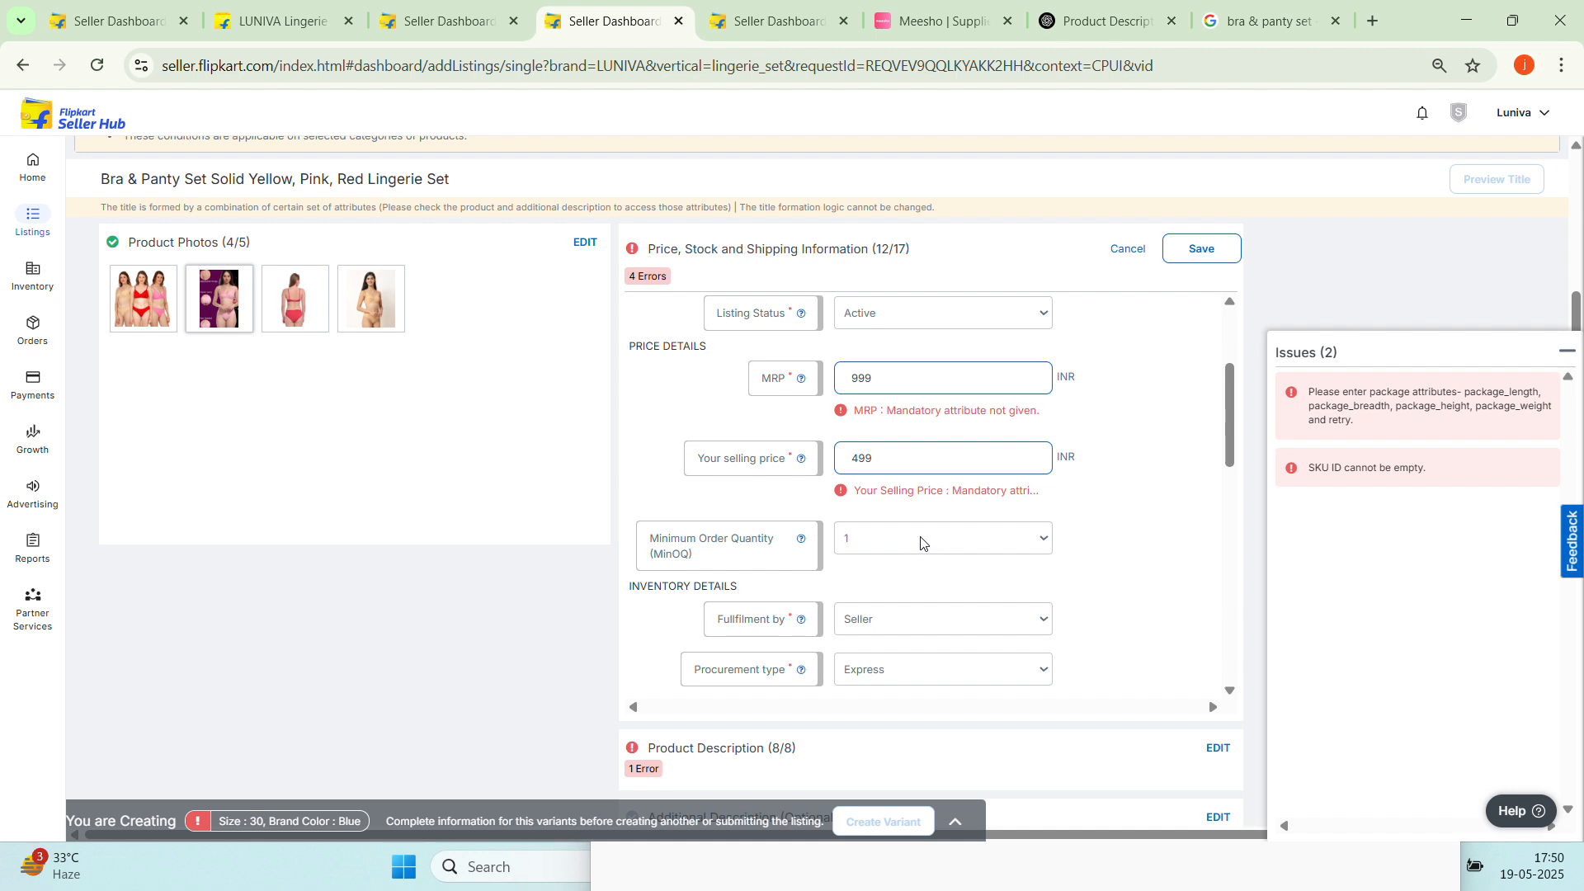
pyautogui.scroll(-3, 922, 542)
pyautogui.scroll(-3, 921, 542)
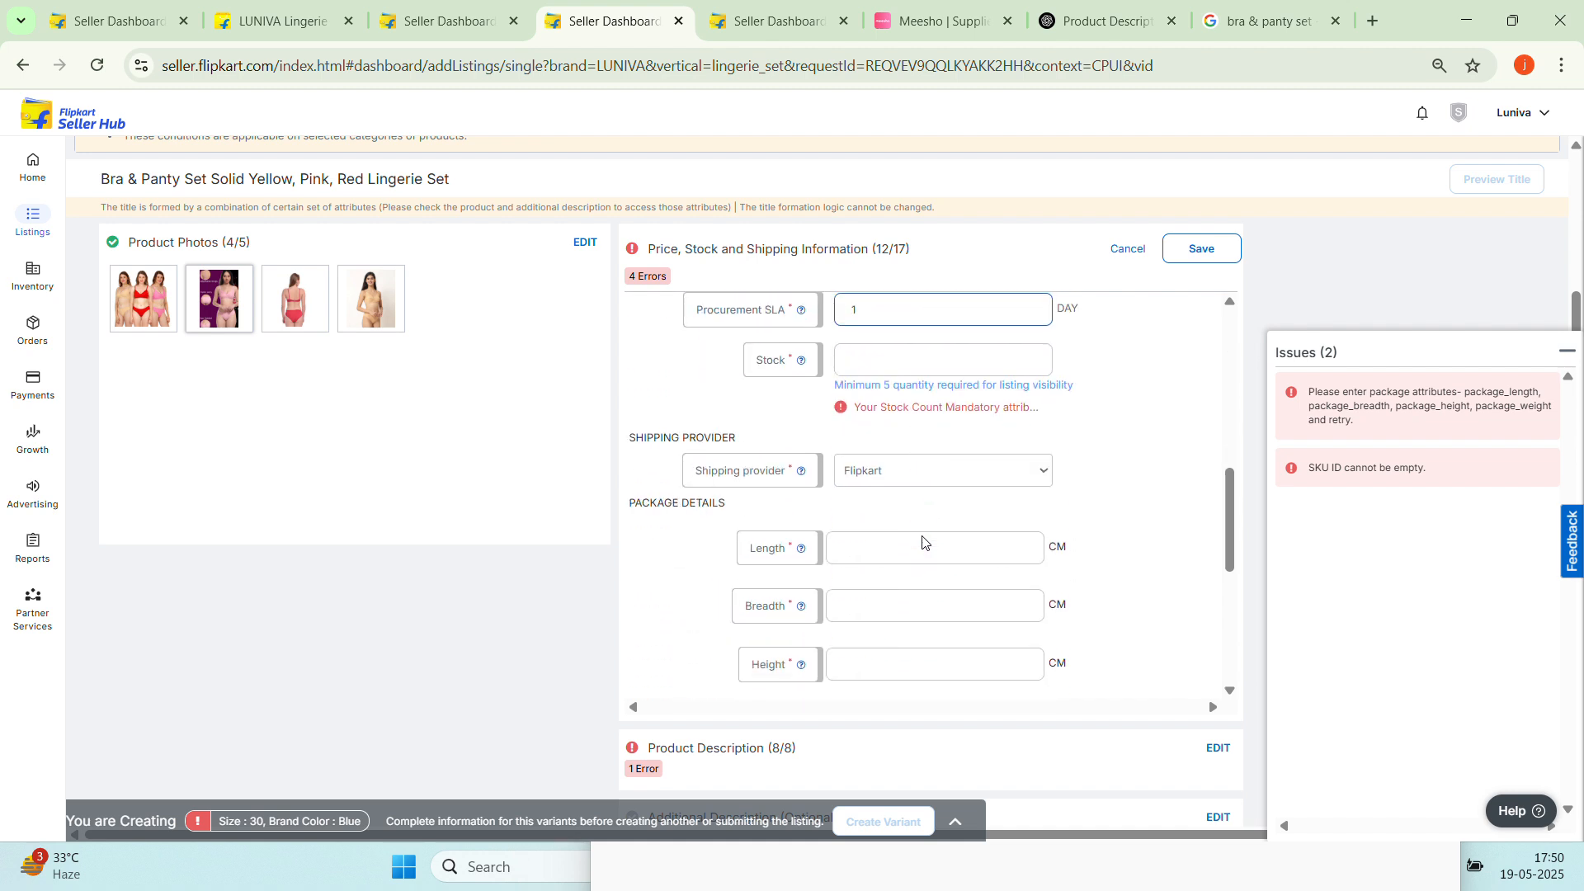
pyautogui.click(941, 349)
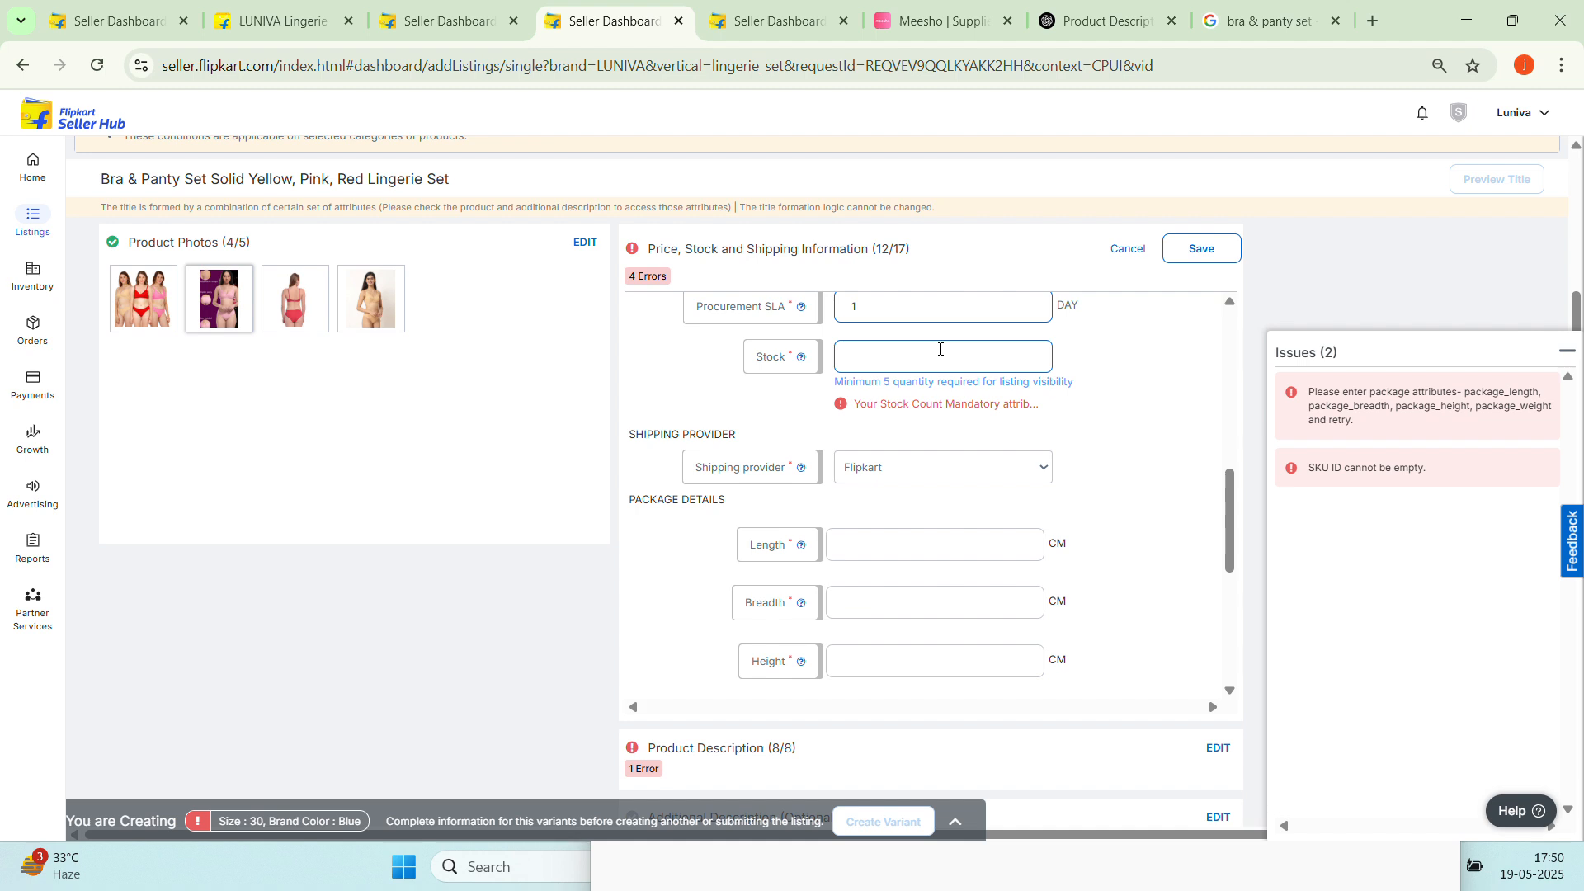
pyautogui.write('400')
# Set the package length to 10 cm, breadth 8 cm, height 3 cm and weight 0.250 kg, and save the section
pyautogui.click(969, 554)
pyautogui.scroll(-1, 970, 555)
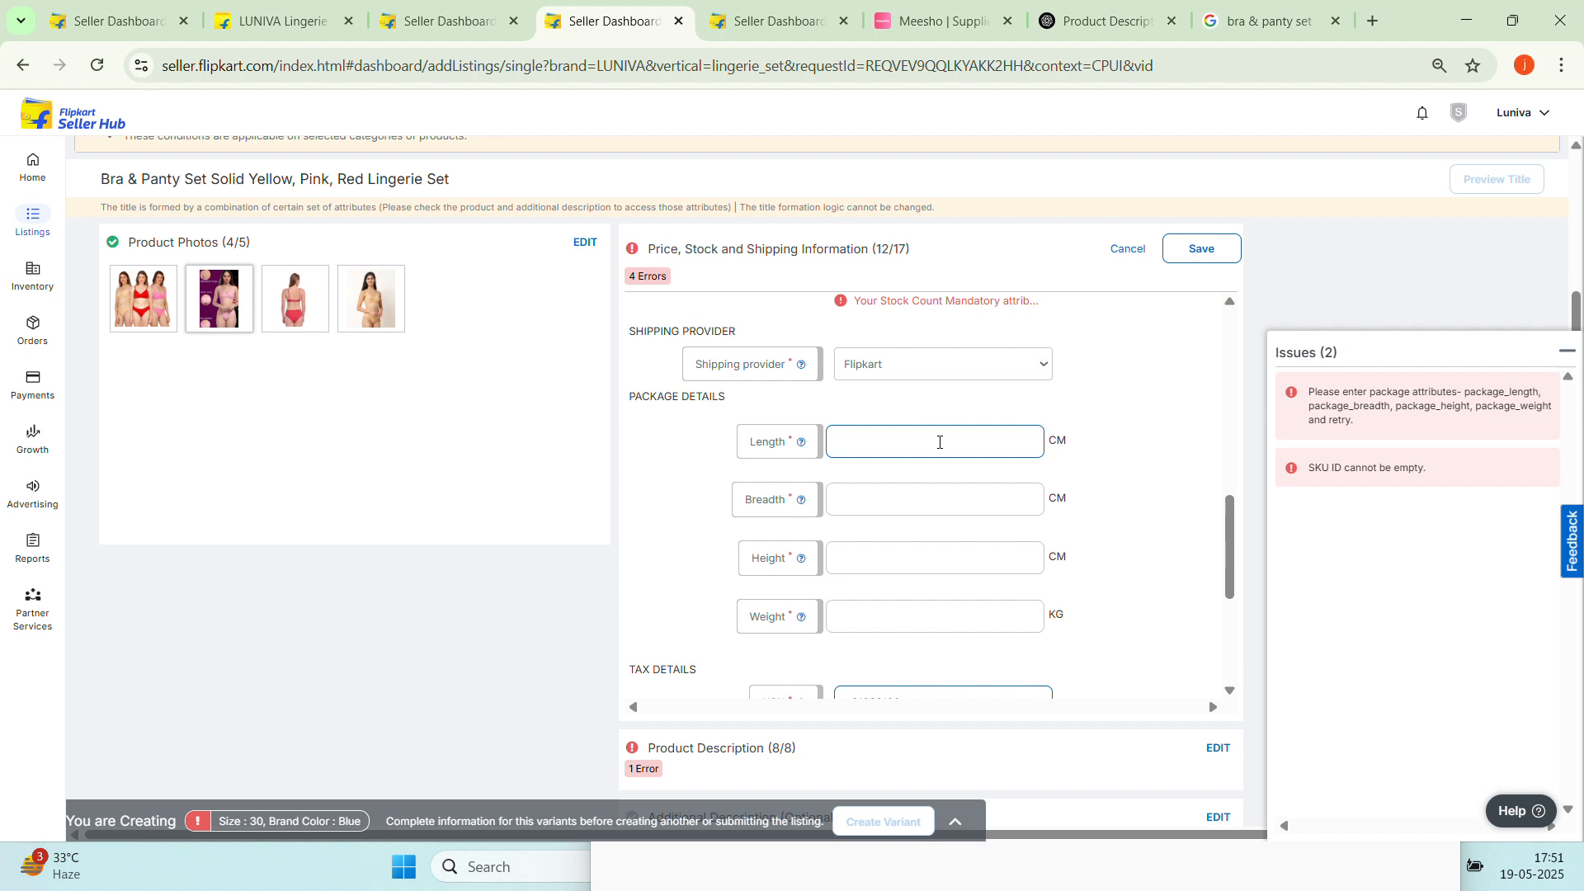
pyautogui.write('10')
pyautogui.click(884, 505)
pyautogui.write('8')
pyautogui.click(897, 549)
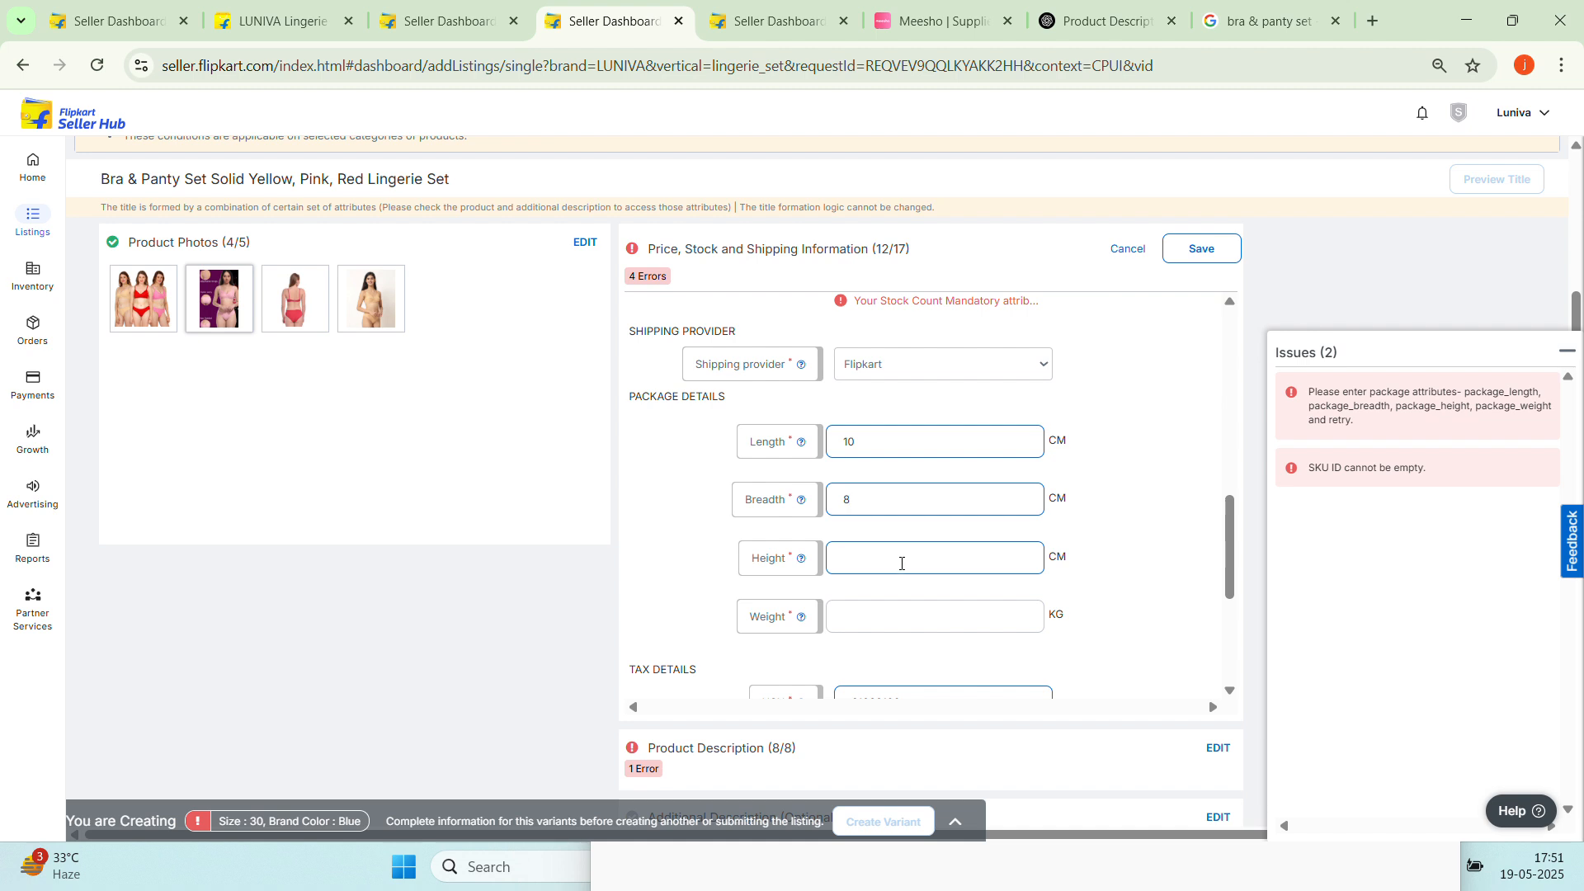
pyautogui.write('3')
pyautogui.click(916, 627)
pyautogui.write('0.')
pyautogui.write('250')
pyautogui.scroll(-4, 915, 627)
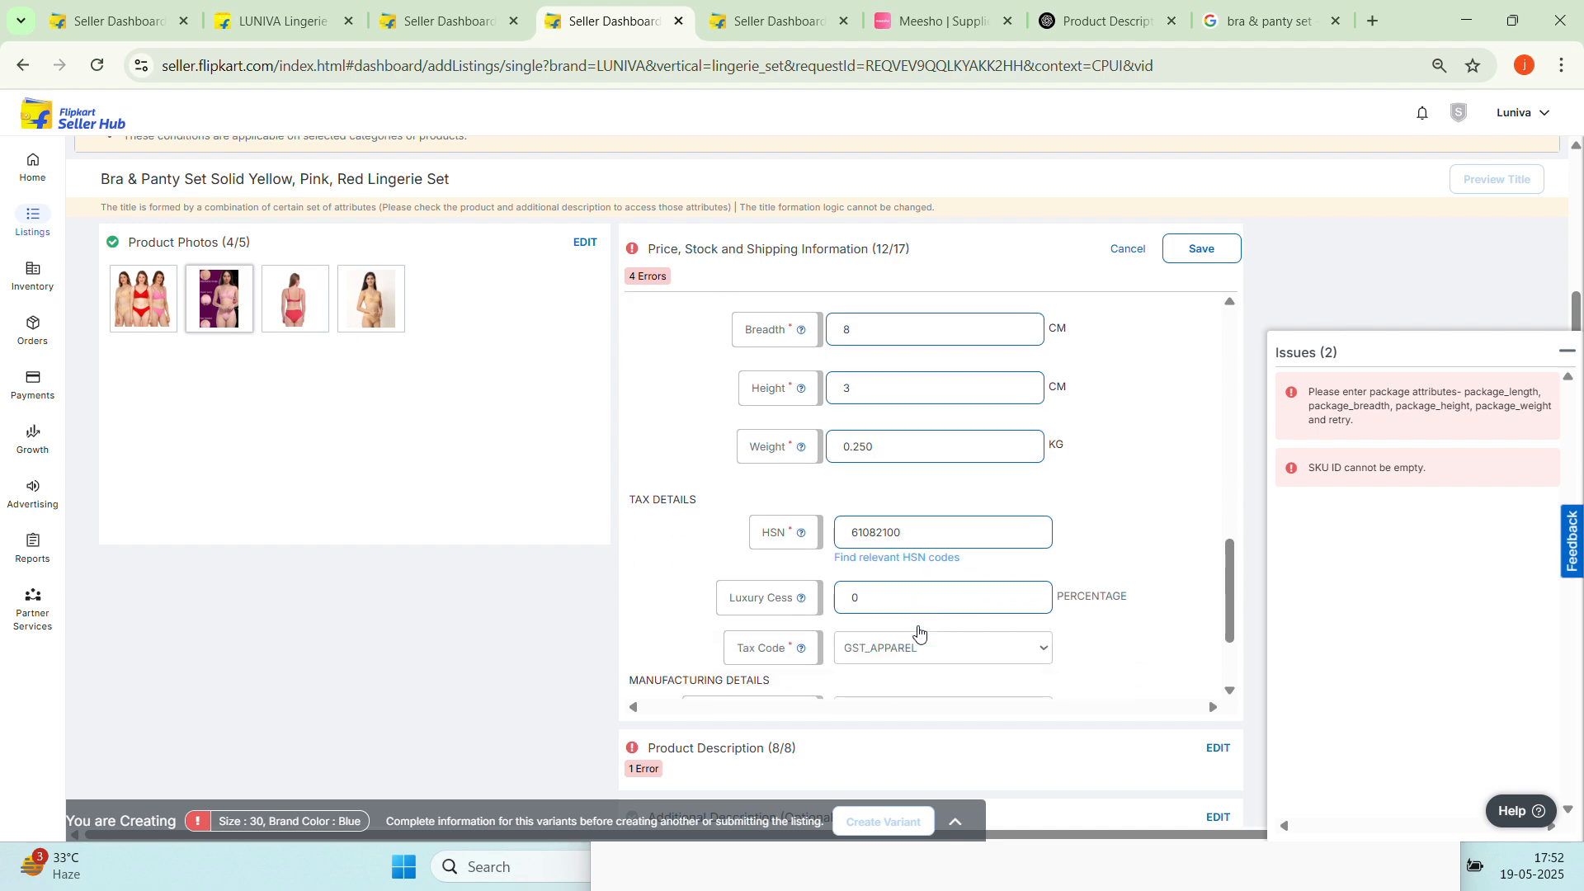
pyautogui.click(1205, 250)
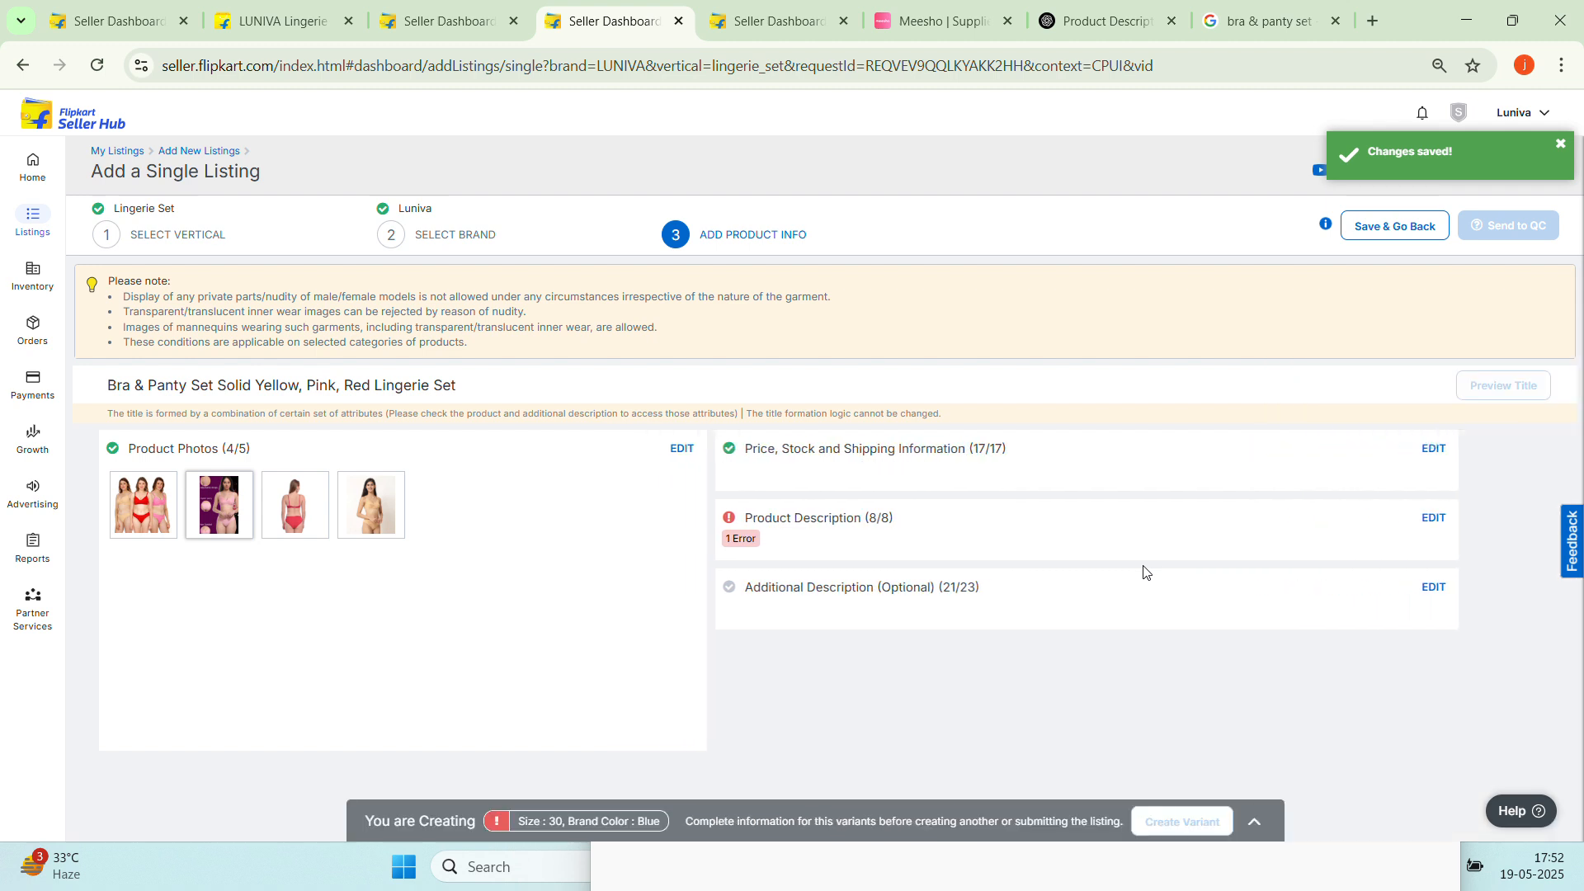
# In the Product Description, set the qualifier of size 30 to Number and save the section
pyautogui.click(1525, 517)
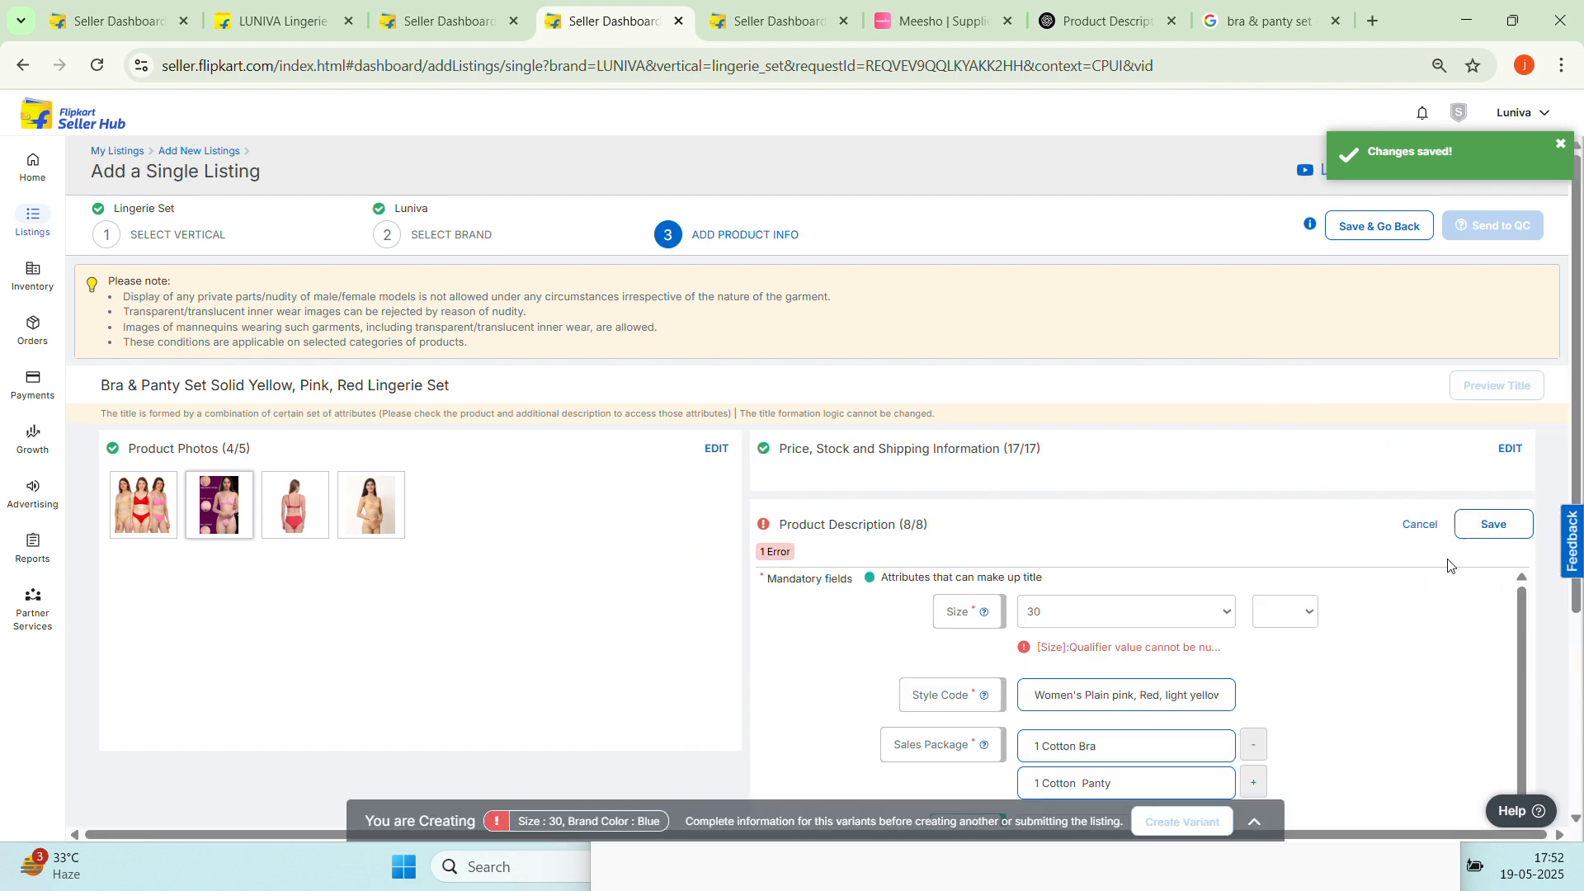
pyautogui.click(1293, 613)
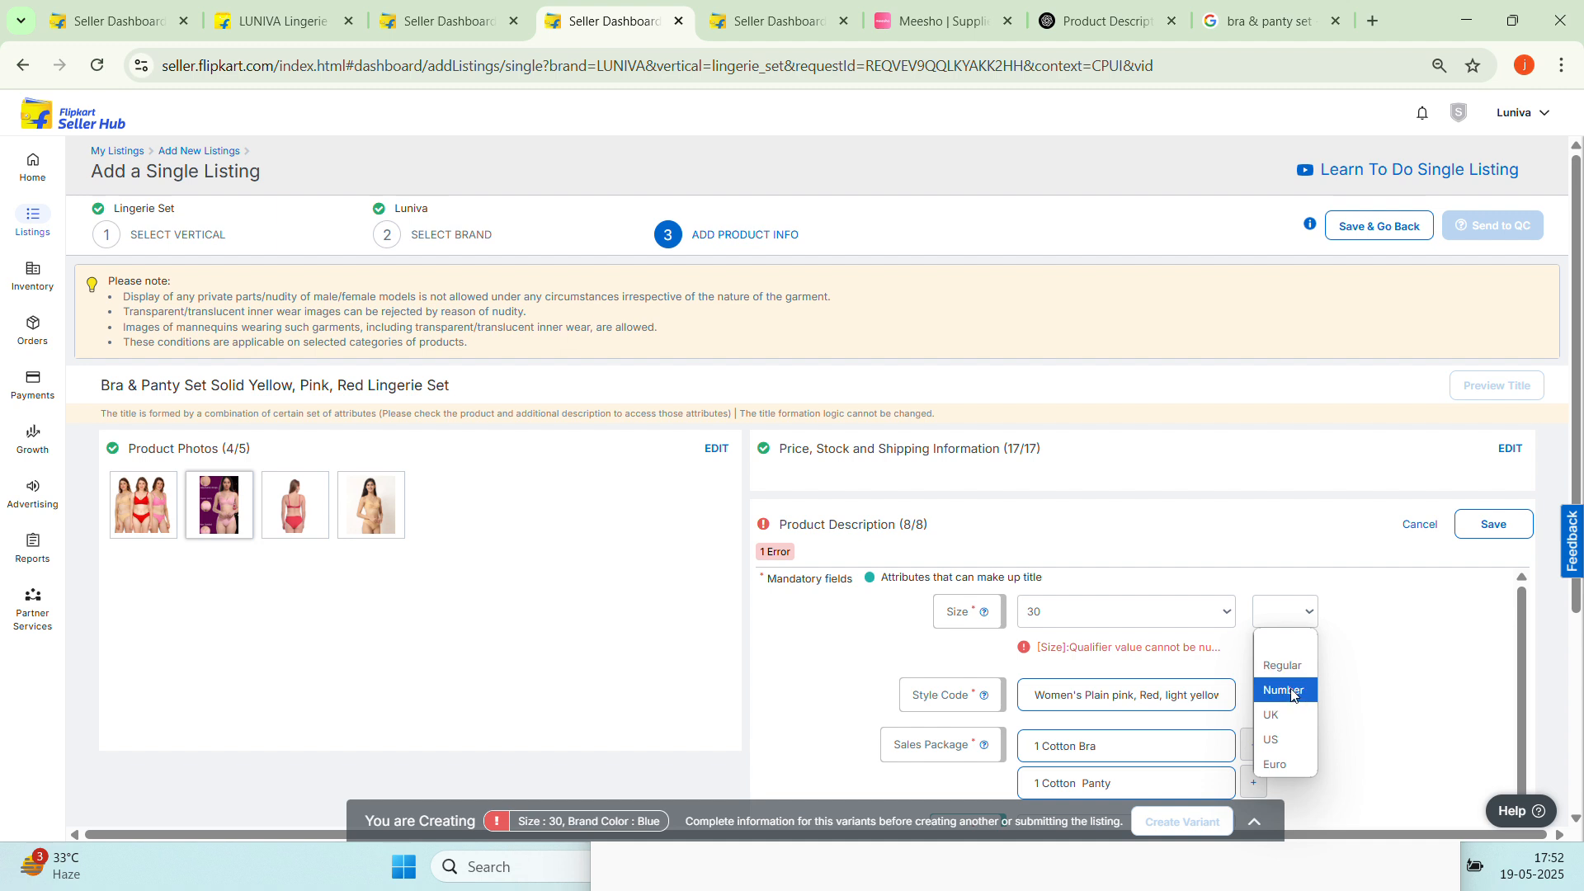
pyautogui.click(1293, 693)
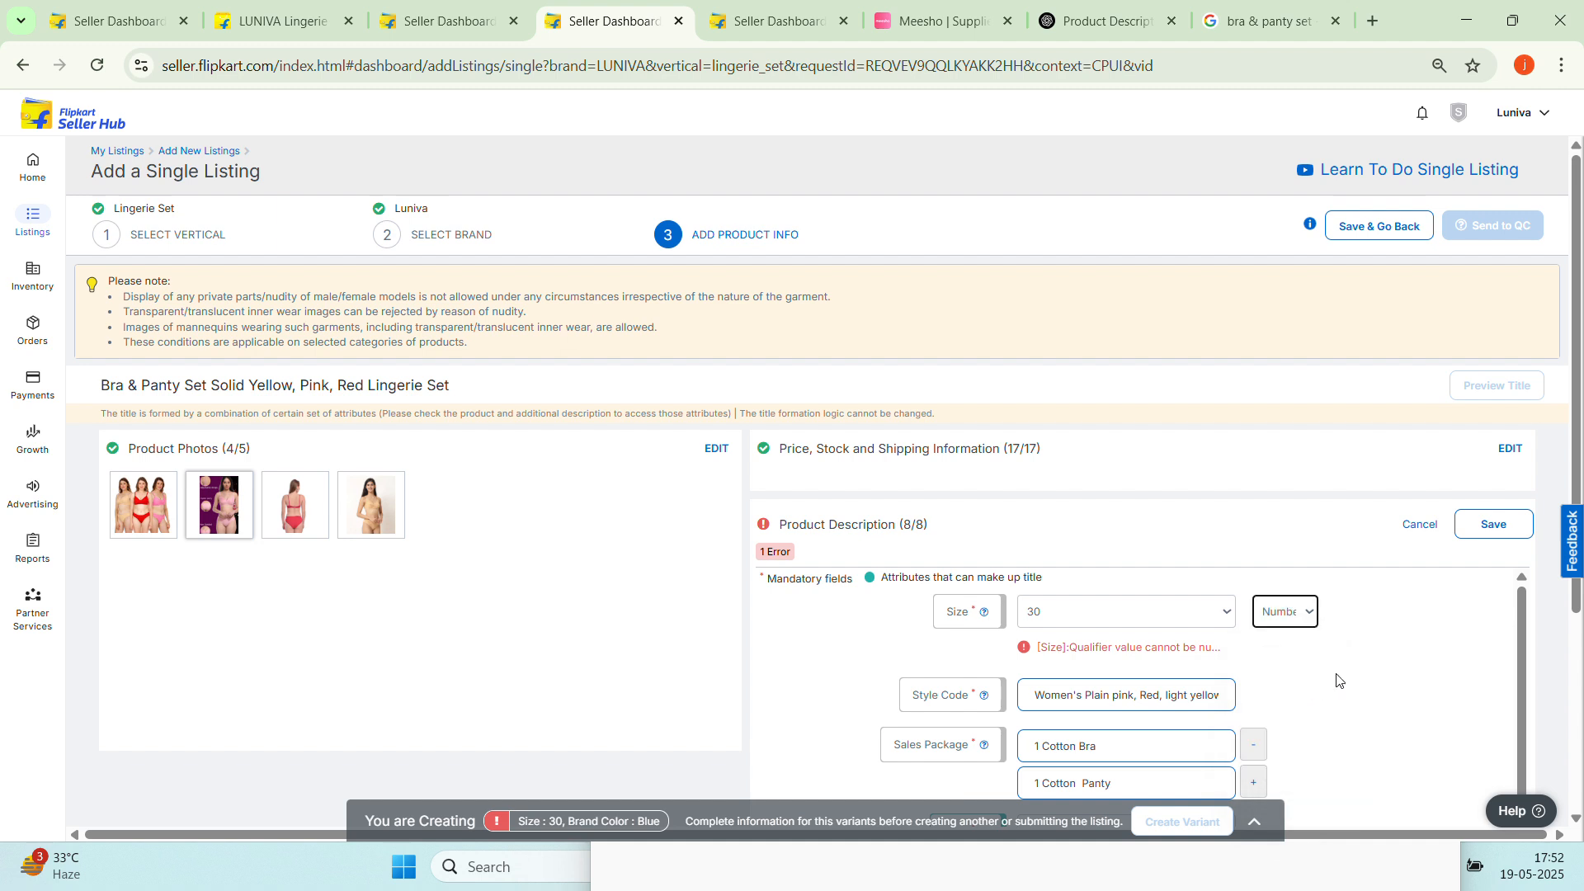
pyautogui.click(1486, 528)
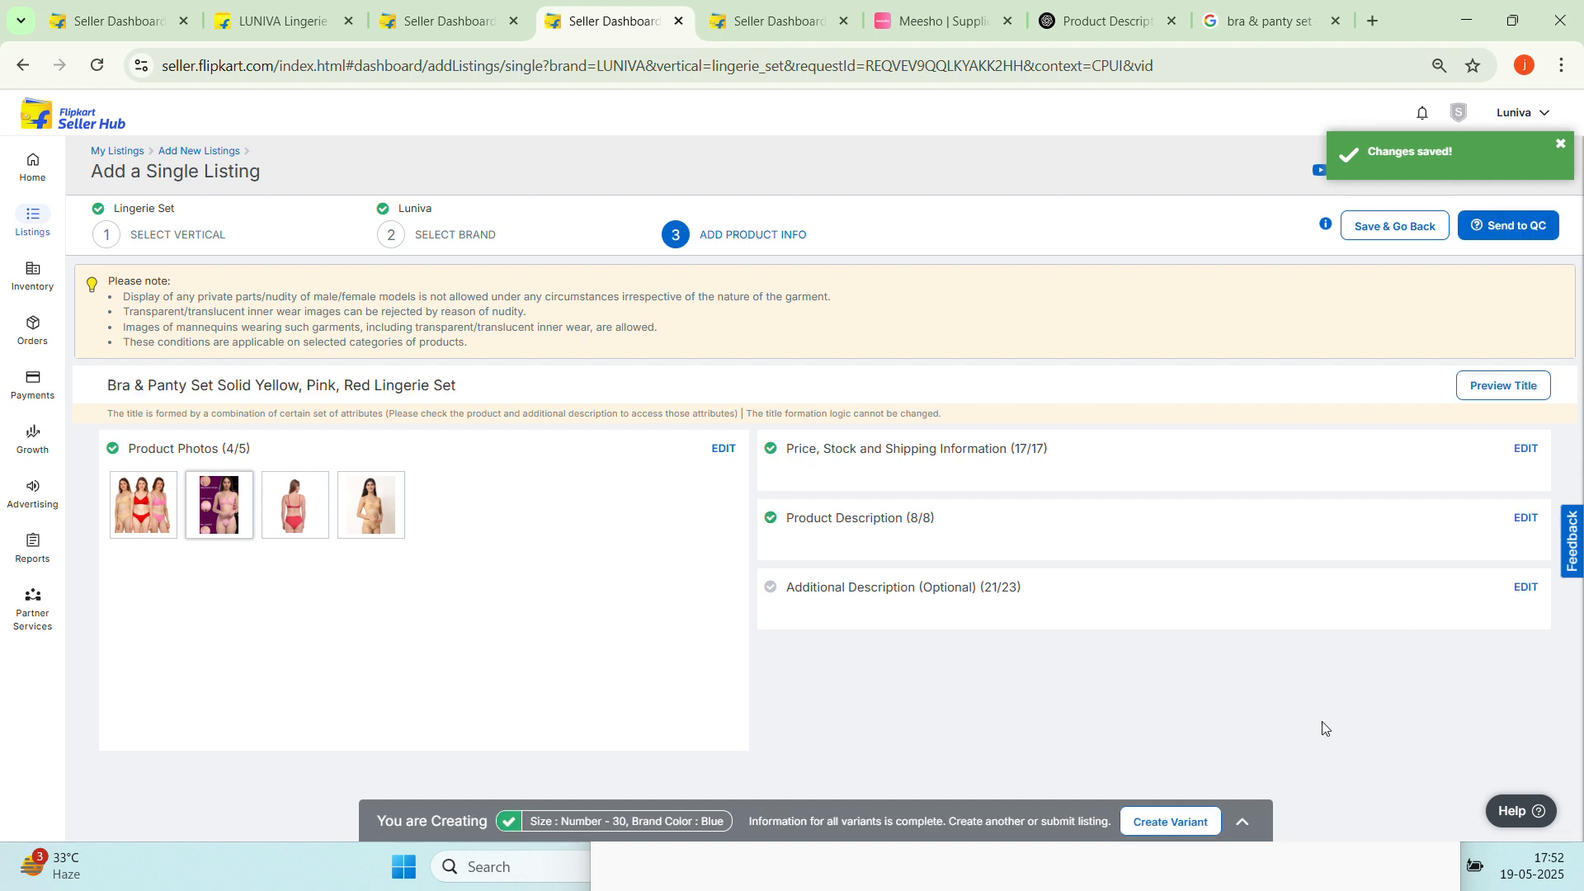
# Expand the list of created variants, send the listing to QC and reload the Listing Creation page
pyautogui.click(1242, 821)
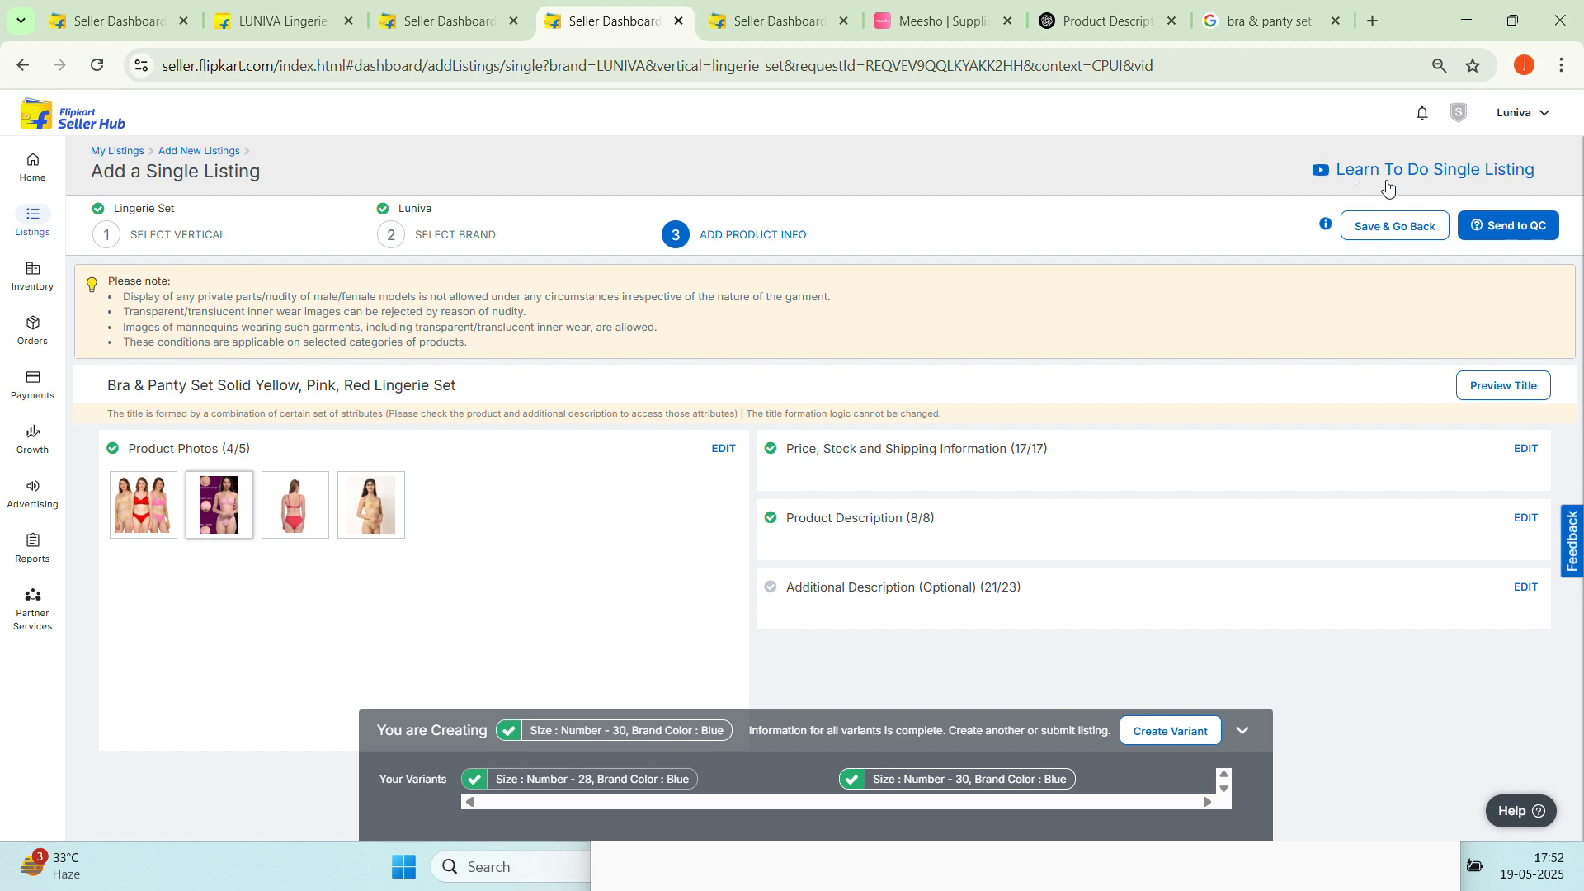
pyautogui.click(1496, 223)
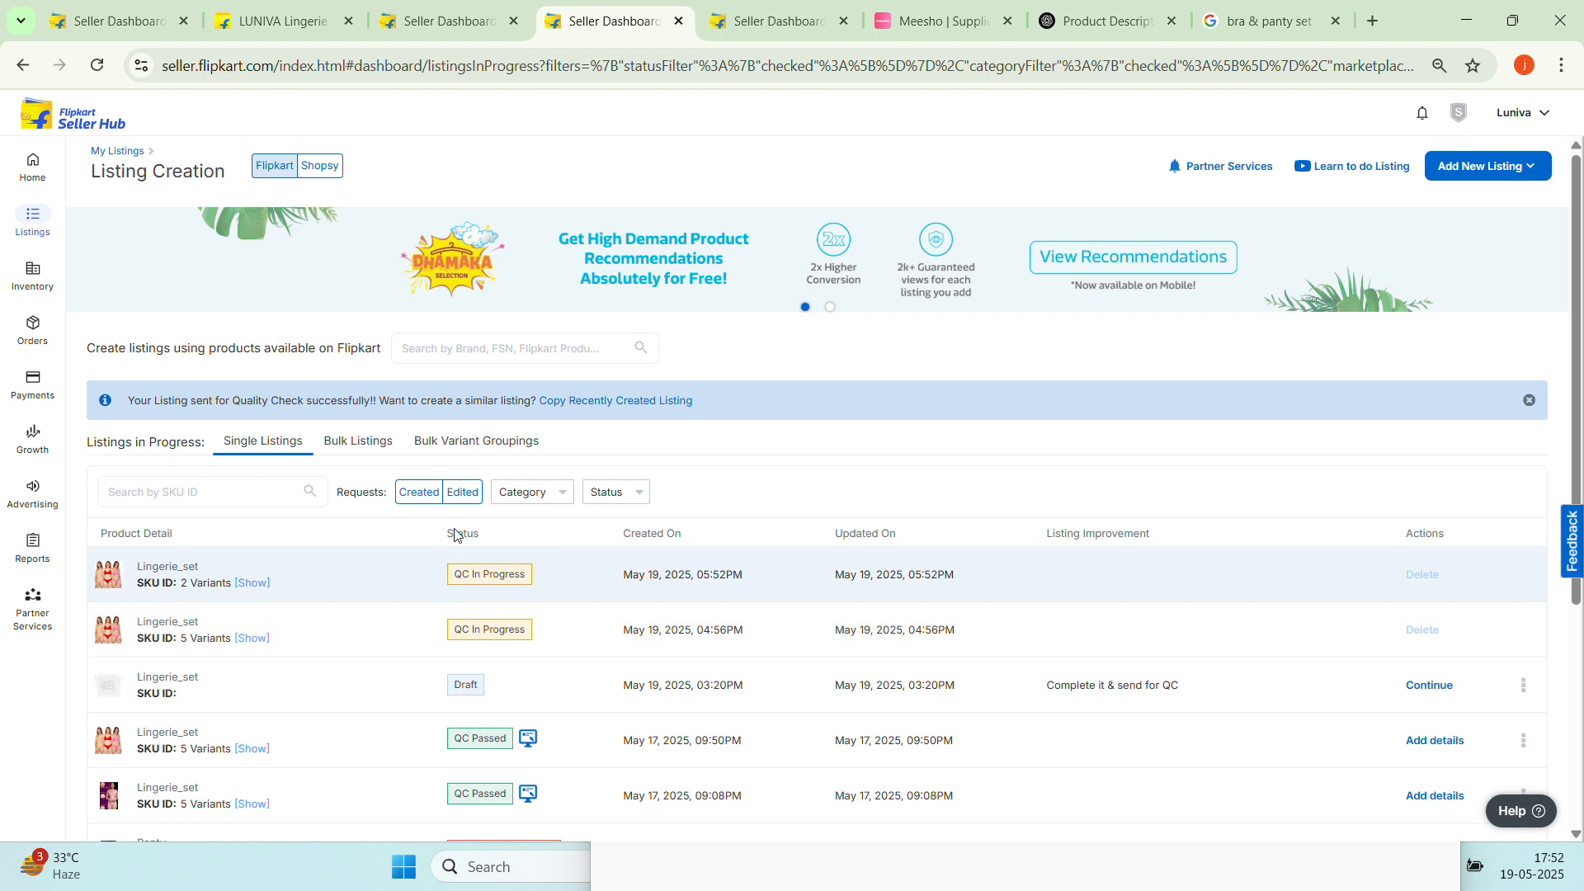
pyautogui.click(98, 66)
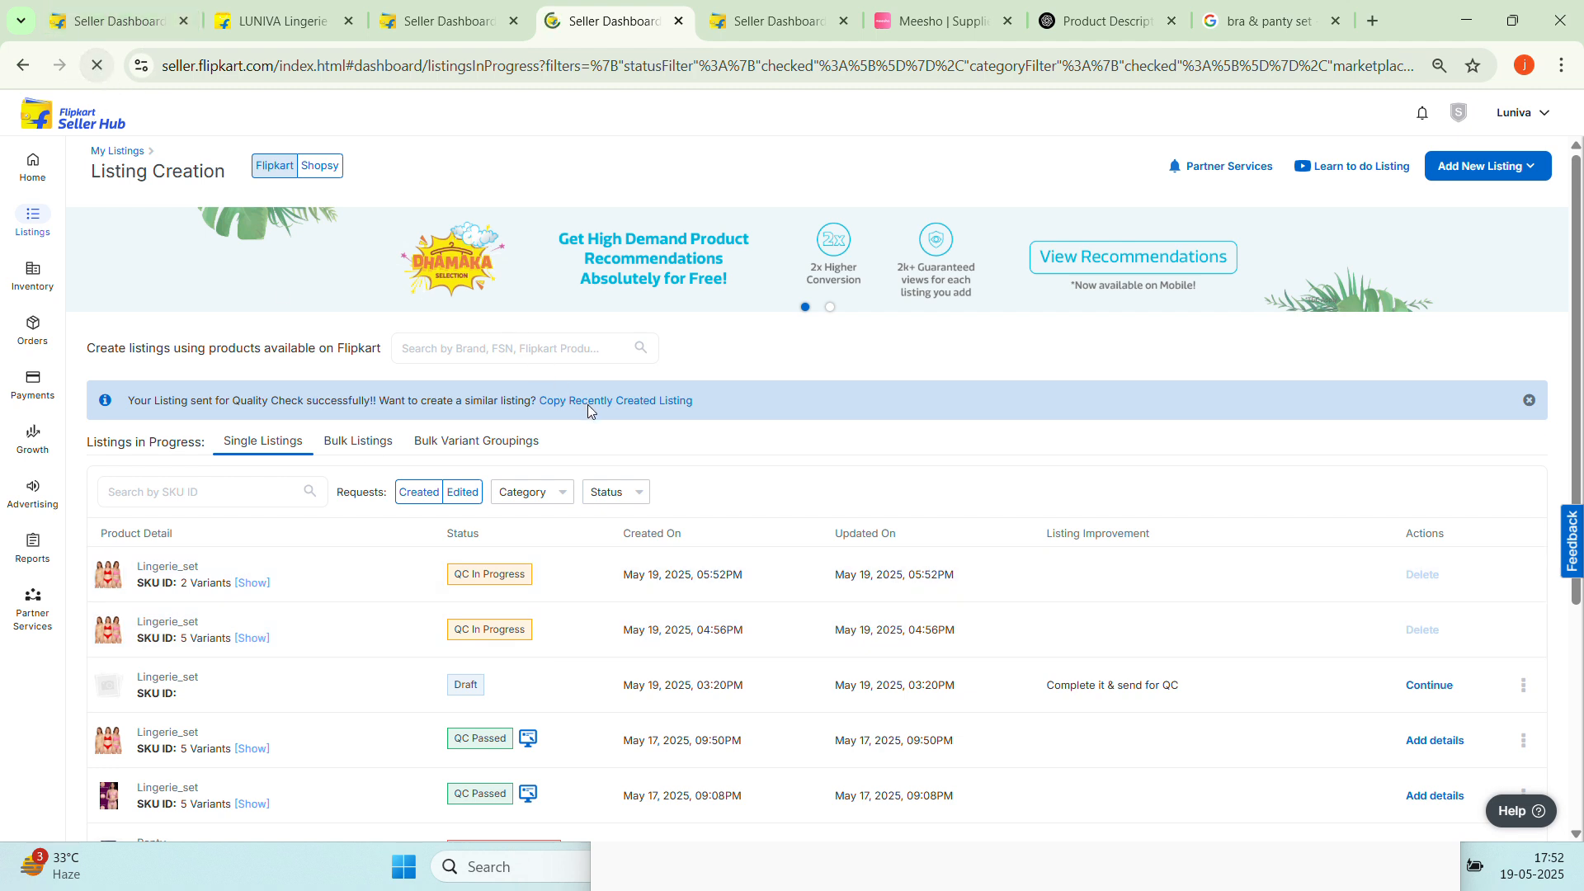